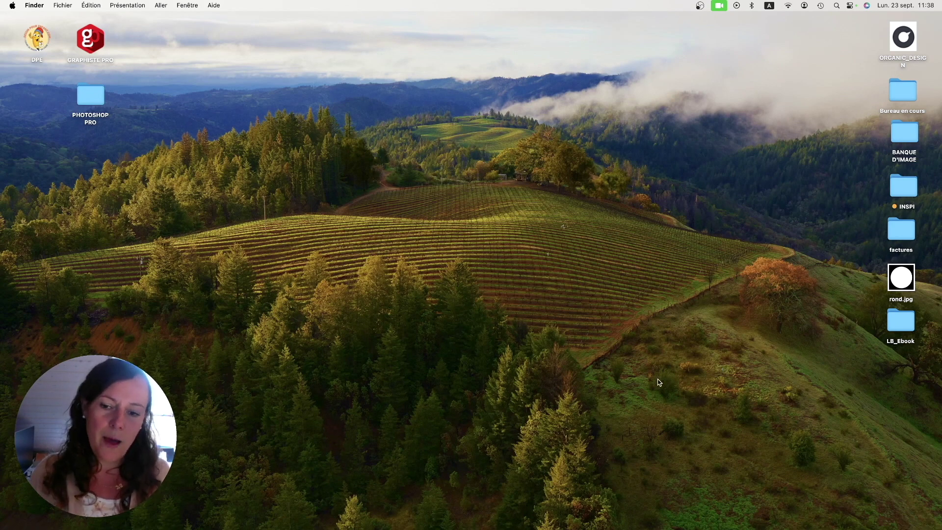
Browse the desktop's PHOTOSHOP PRO folder to its animaux subfolder and preview the a-house-in-a-countryside image.
{"action": "mouse_move", "coordinate": [143, 520]}
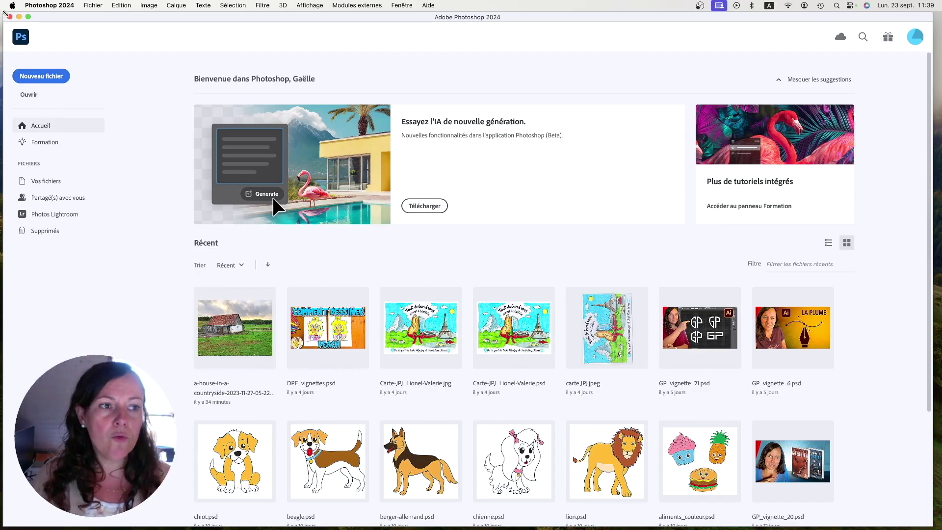
{"action": "left_click", "coordinate": [9, 18]}
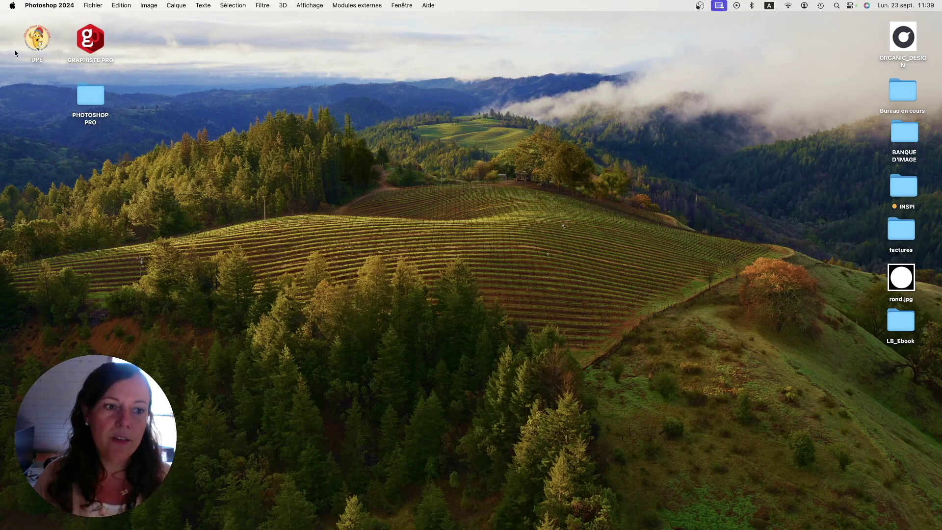
{"action": "double_click", "coordinate": [92, 98]}
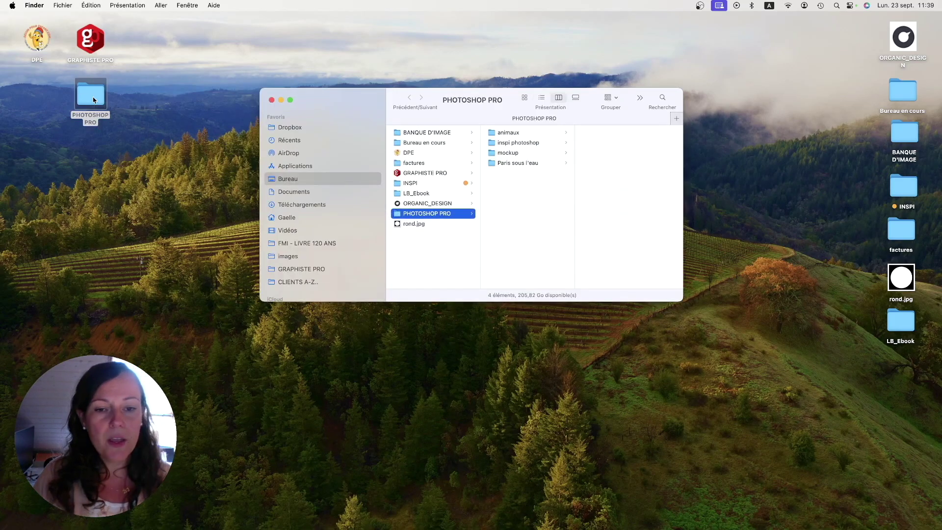
{"action": "left_click", "coordinate": [524, 131]}
{"action": "key", "text": "Right"}
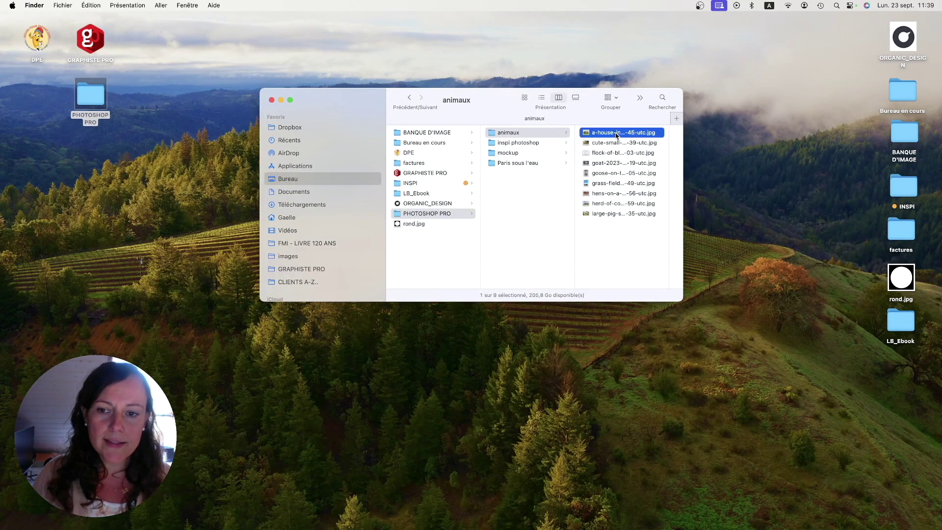
{"action": "mouse_move", "coordinate": [509, 135]}
{"action": "left_mouse_down"}
{"action": "mouse_move", "coordinate": [245, 453]}
{"action": "mouse_move", "coordinate": [202, 525]}
{"action": "mouse_move", "coordinate": [139, 516]}
{"action": "mouse_move", "coordinate": [302, 370]}
{"action": "mouse_move", "coordinate": [516, 144]}
{"action": "left_mouse_up"}
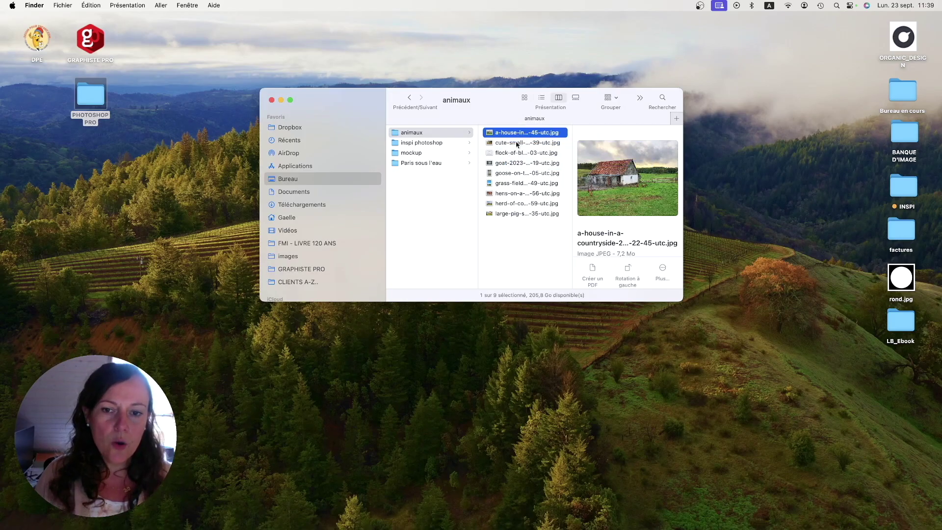
Switch to Photoshop, open the a-house-in-a-countryside JPEG from PHOTOSHOP PRO's animaux folder, and hide the rulers.
{"action": "left_click", "coordinate": [148, 508]}
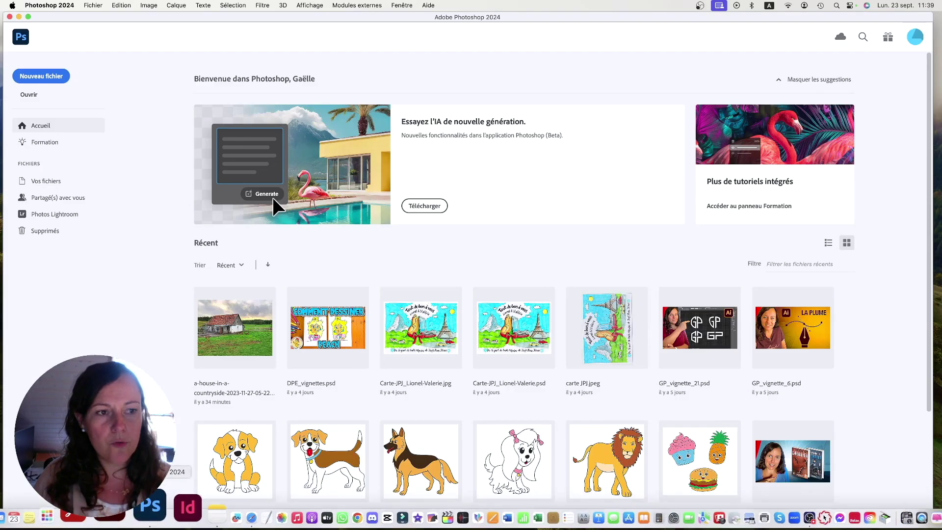
{"action": "left_click", "coordinate": [35, 95]}
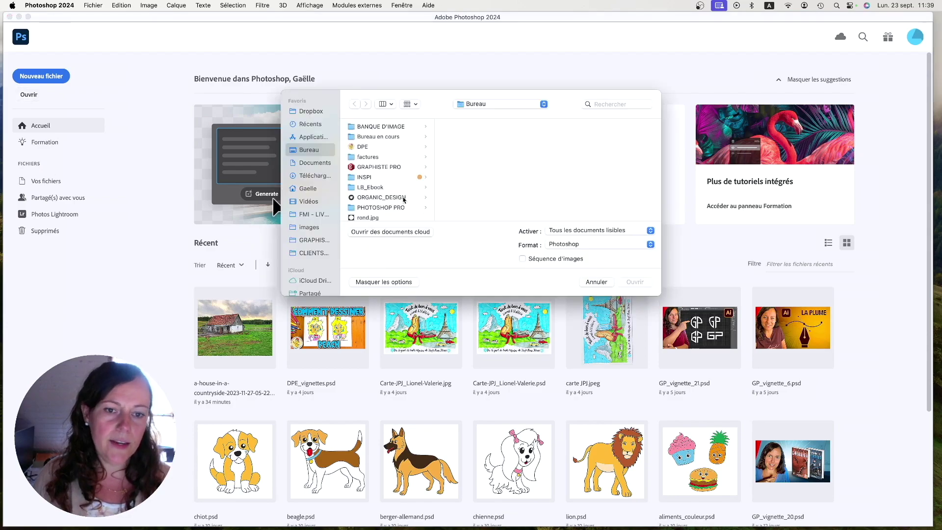
{"action": "scroll", "coordinate": [391, 200], "scroll_direction": "down", "scroll_amount": 1}
{"action": "left_click", "coordinate": [388, 201]}
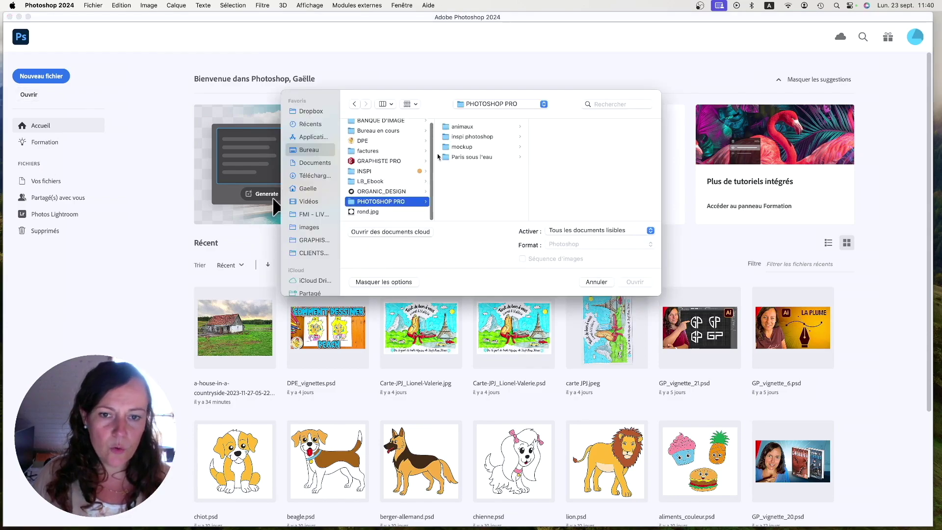
{"action": "left_click", "coordinate": [472, 126]}
{"action": "left_click", "coordinate": [565, 127]}
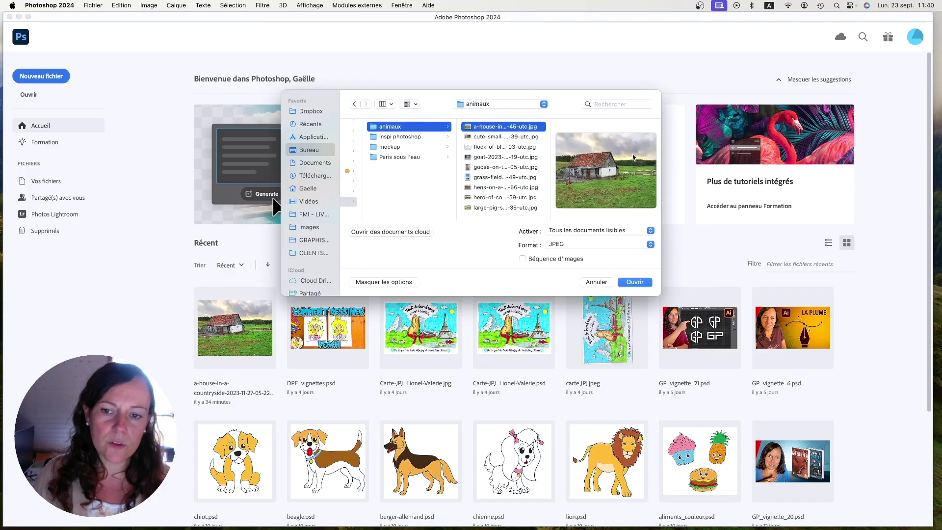
{"action": "left_click", "coordinate": [644, 285]}
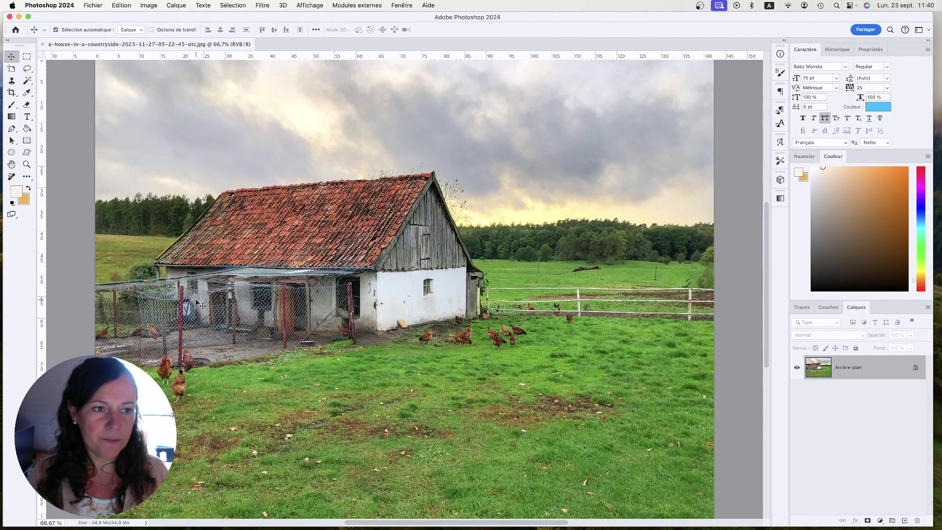
{"action": "key", "text": "super+r"}
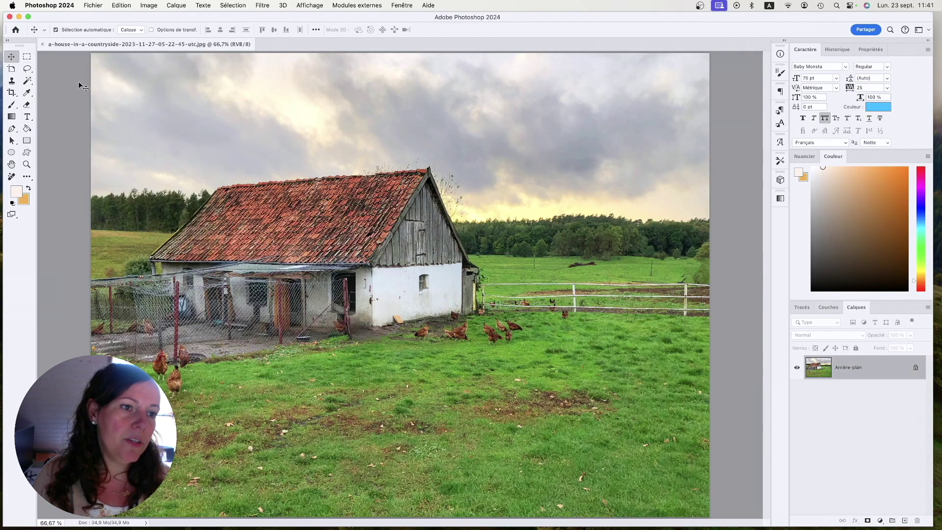
Examine the toolbar's tools, including the lasso variants, the additional tools list, the clone stamp and the magic wand, and return to the Move tool.
{"action": "left_click", "coordinate": [27, 69]}
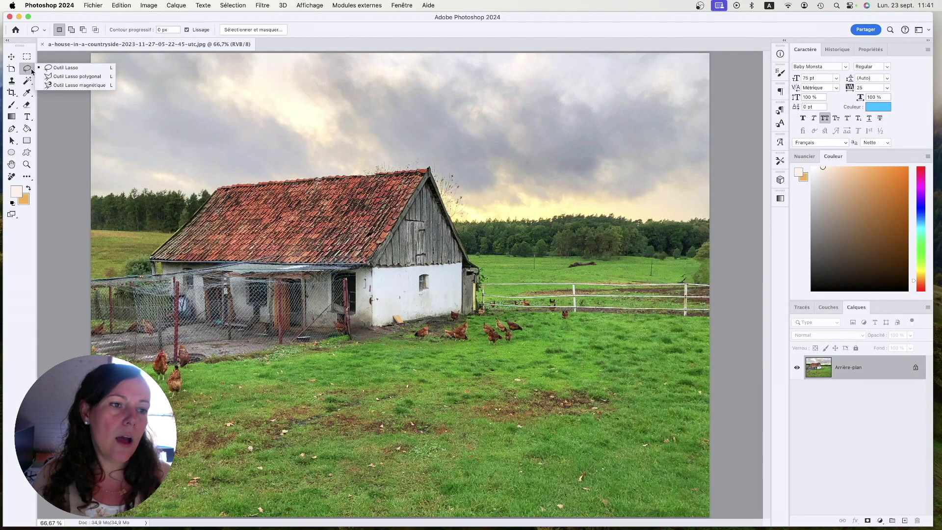
{"action": "left_click", "coordinate": [31, 179]}
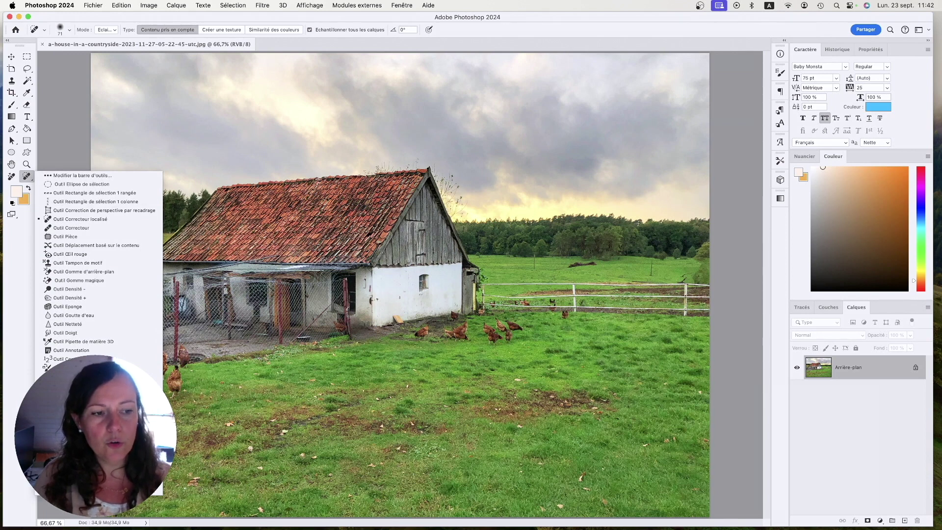
{"action": "left_click", "coordinate": [26, 243]}
{"action": "left_click", "coordinate": [12, 56]}
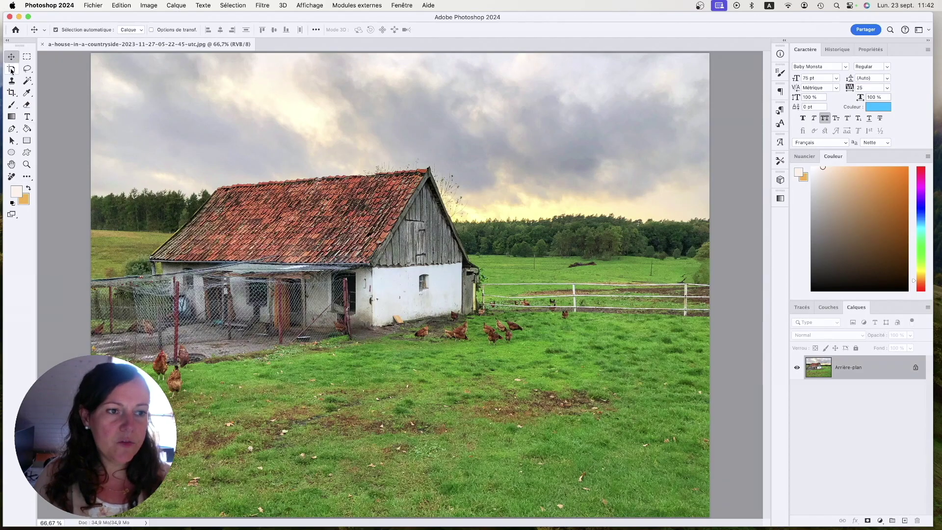
{"action": "left_click", "coordinate": [11, 69]}
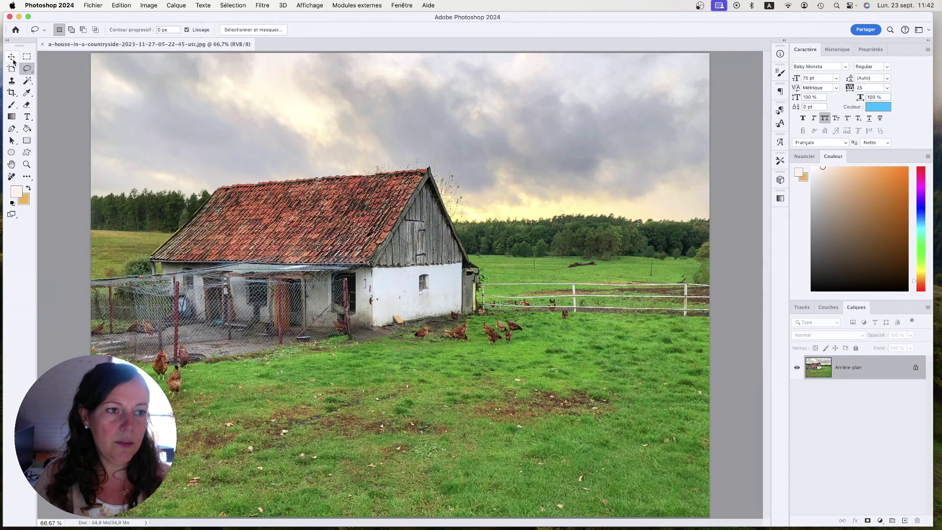
{"action": "left_click", "coordinate": [12, 58]}
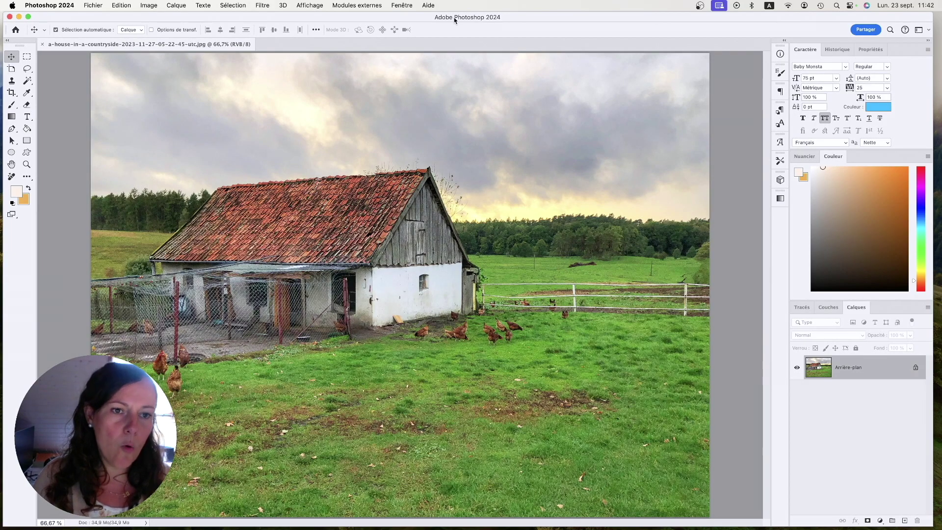
{"action": "left_click", "coordinate": [27, 69]}
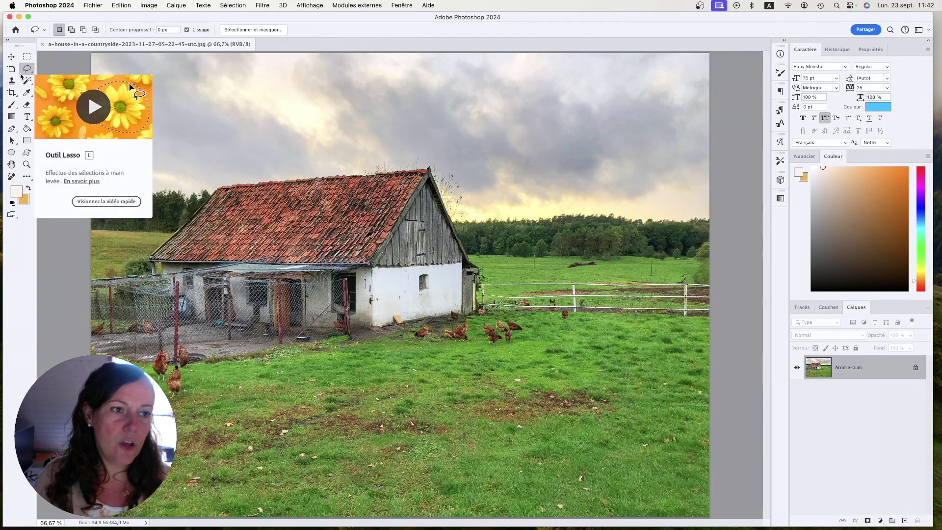
{"action": "left_click", "coordinate": [11, 81]}
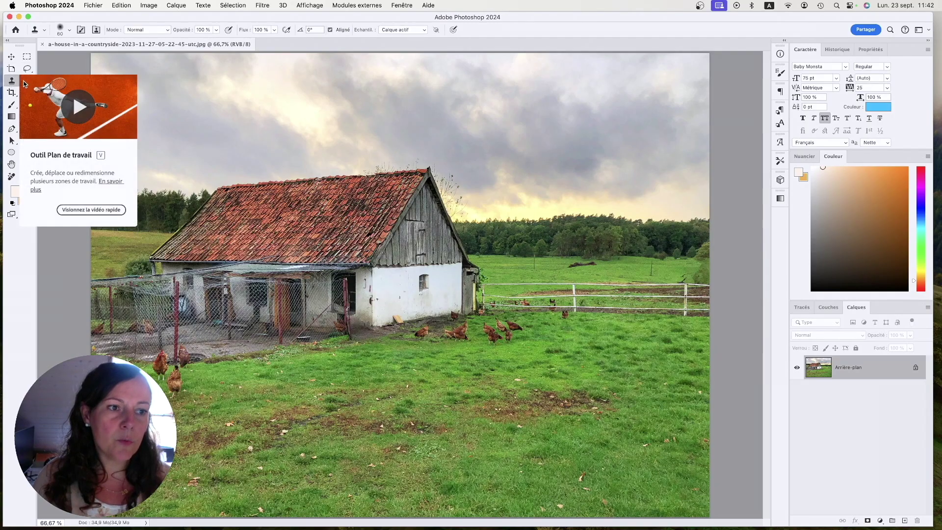
{"action": "left_click", "coordinate": [27, 80]}
{"action": "left_click", "coordinate": [27, 79], "text": "alt"}
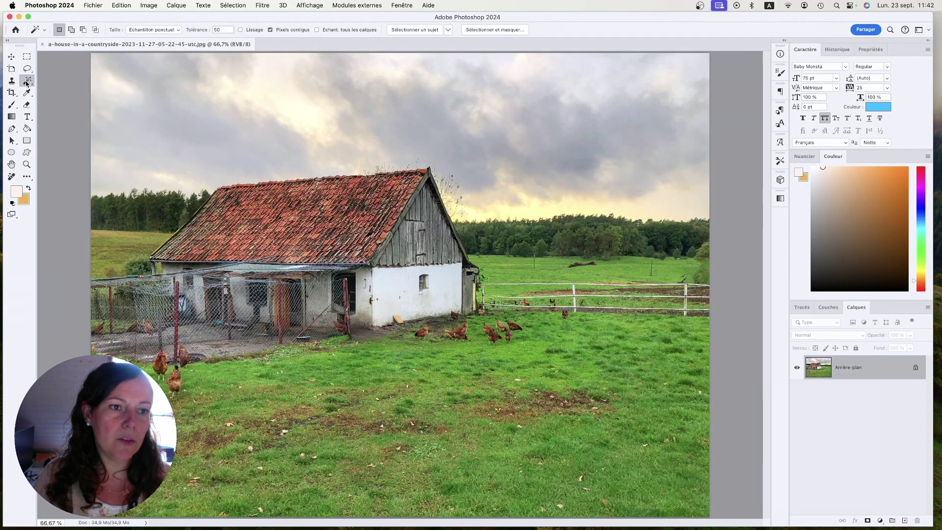
{"action": "left_click", "coordinate": [12, 57]}
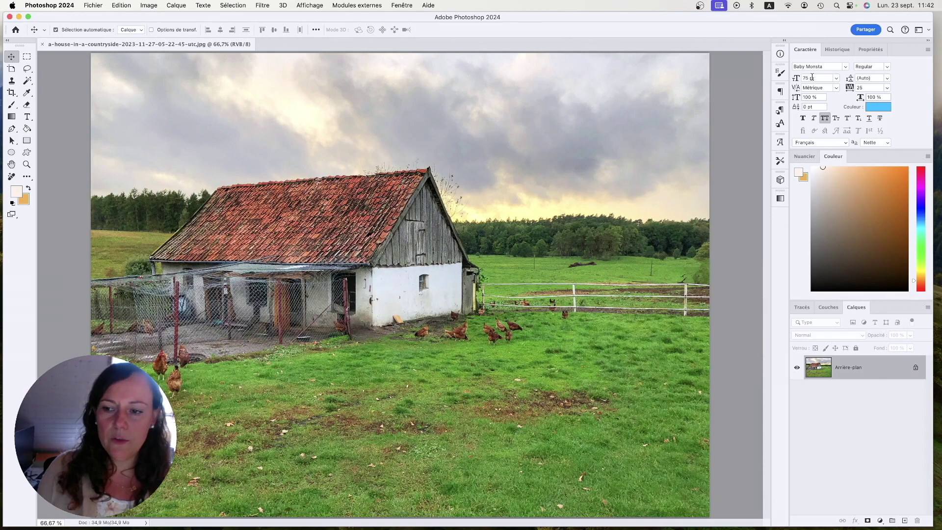
Compare the contents of the Caractère, Historique and Propriétés panels for the open image.
{"action": "left_click", "coordinate": [837, 49]}
{"action": "left_click", "coordinate": [871, 49]}
{"action": "left_click", "coordinate": [805, 49]}
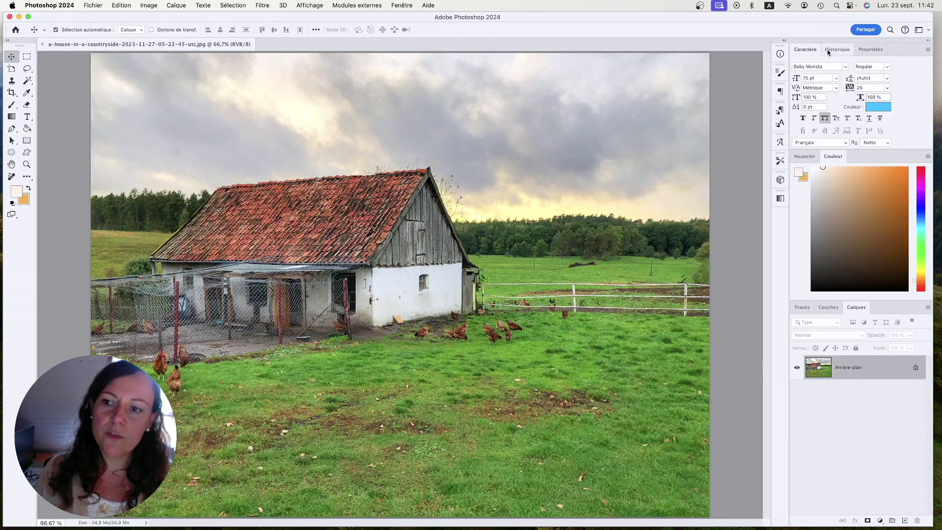
{"action": "left_click", "coordinate": [836, 49]}
{"action": "left_click", "coordinate": [805, 49]}
{"action": "left_click", "coordinate": [836, 49]}
{"action": "left_click", "coordinate": [871, 49]}
Reorder the colour panel group so that Nuancier comes after Couleur.
{"action": "left_click", "coordinate": [804, 173]}
{"action": "left_click_drag", "start_coordinate": [806, 177], "coordinate": [829, 174]}
{"action": "mouse_move", "coordinate": [20, 46]}
{"action": "left_mouse_down"}
{"action": "mouse_move", "coordinate": [135, 93]}
{"action": "mouse_move", "coordinate": [438, 121]}
{"action": "mouse_move", "coordinate": [392, 133]}
{"action": "mouse_move", "coordinate": [9, 52]}
{"action": "left_mouse_up"}
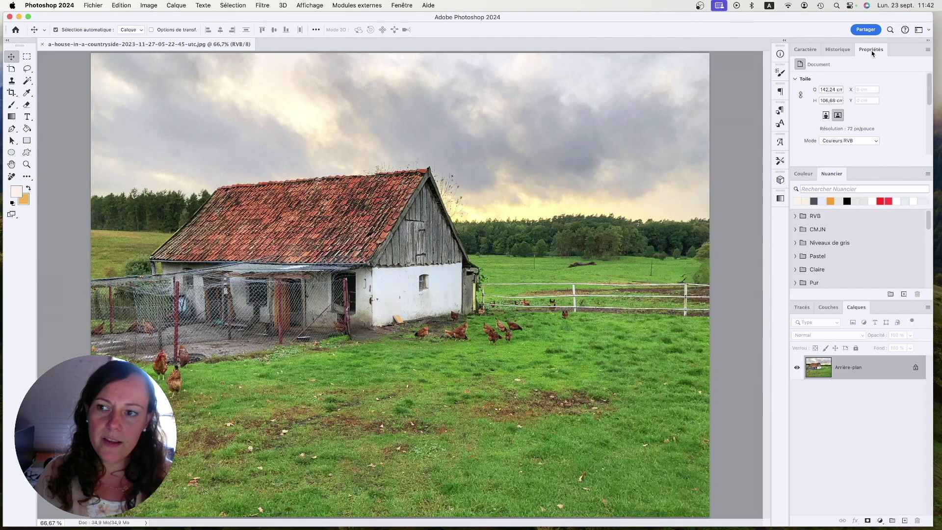
Look over the Historique panel and the collapsed Informations and Paramètres de pinceau panels.
{"action": "left_click", "coordinate": [837, 49]}
{"action": "left_click", "coordinate": [781, 92]}
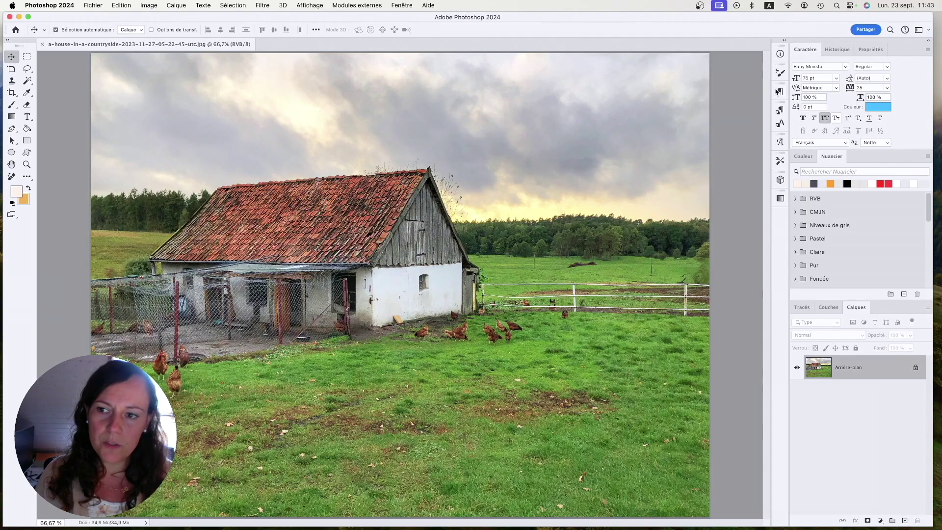
{"action": "left_click", "coordinate": [777, 53]}
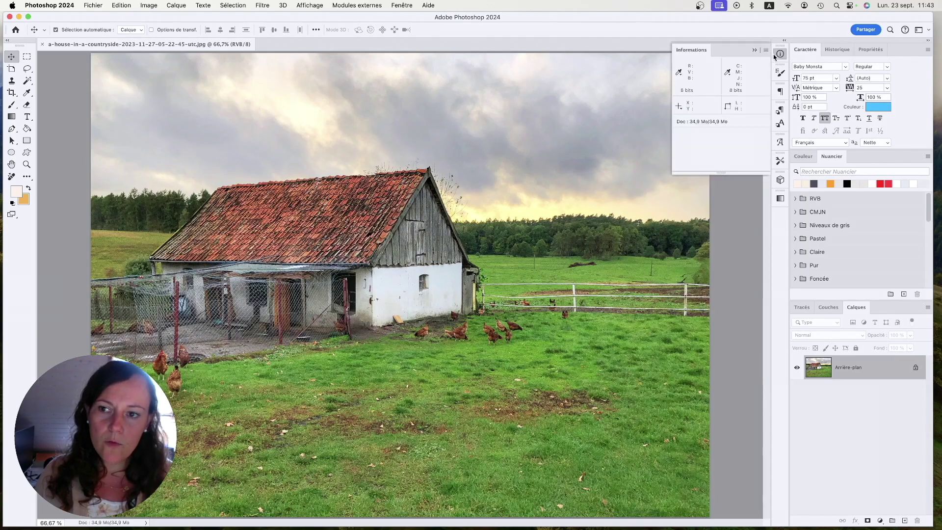
{"action": "left_click", "coordinate": [779, 74]}
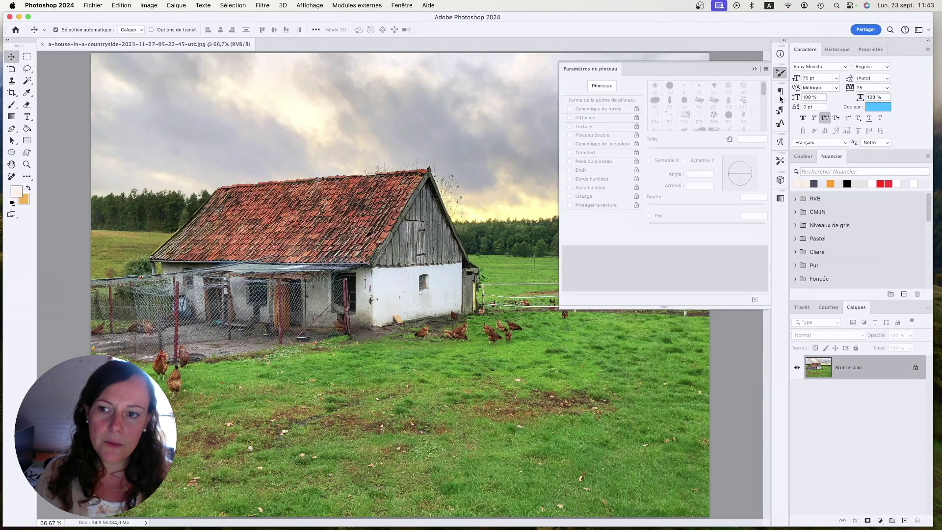
Detach the Paragraphe panel from the collapsed dock, group it with Caractère, Historique and Propriétés, and bring Caractère back to the front.
{"action": "left_click", "coordinate": [781, 92]}
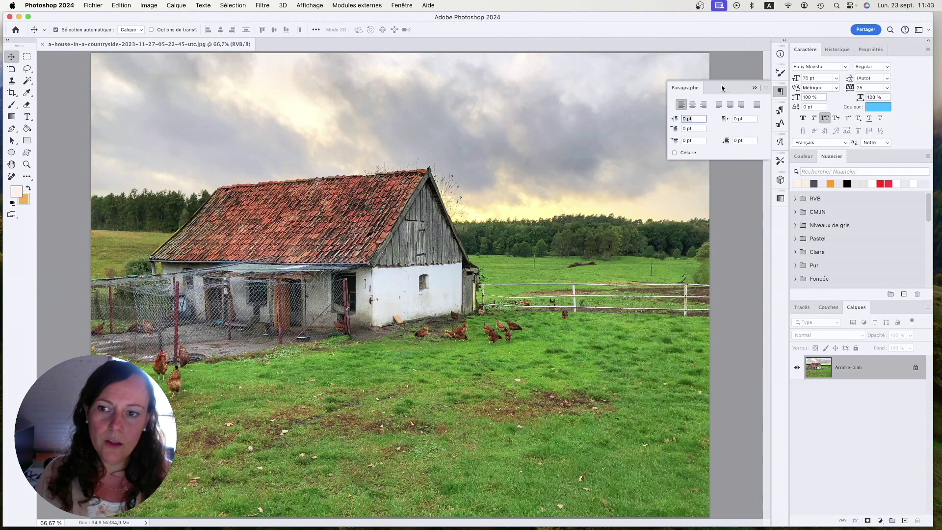
{"action": "left_click_drag", "start_coordinate": [687, 90], "coordinate": [563, 84]}
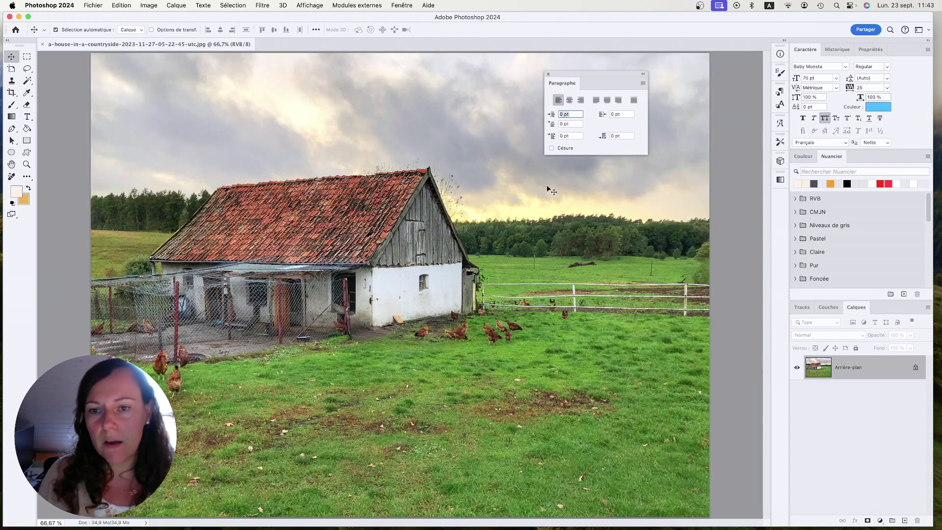
{"action": "left_click_drag", "start_coordinate": [561, 84], "coordinate": [866, 52]}
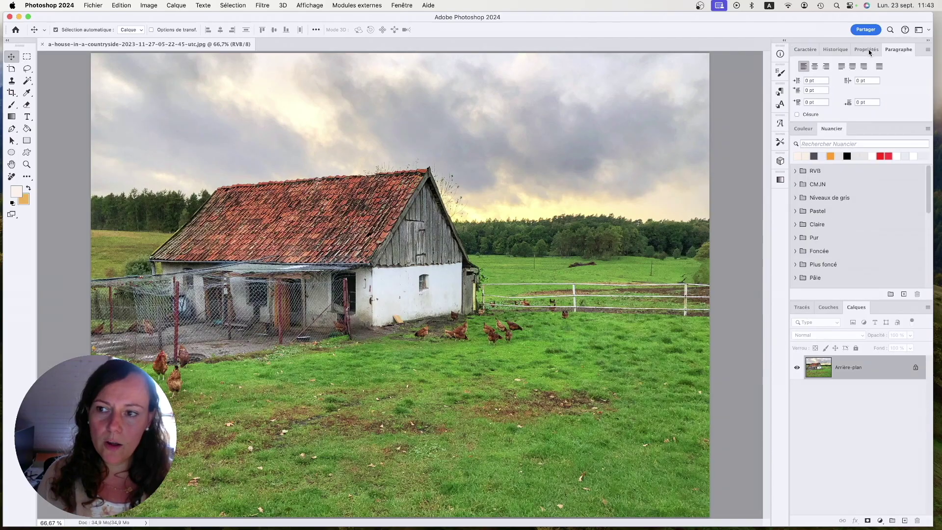
{"action": "left_click", "coordinate": [812, 52]}
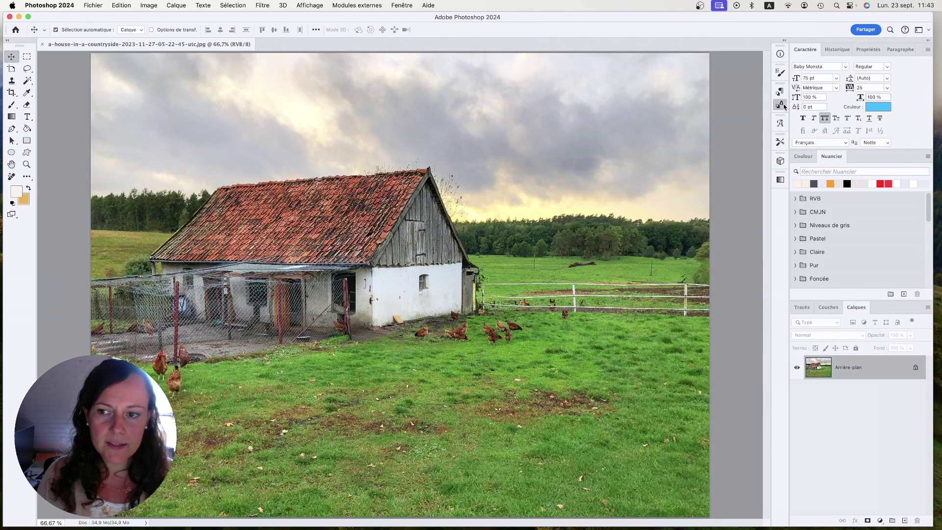
Review the Glyphes, Outils prédéfinis and Informations panels, as well as the Couleur and Tracés panels.
{"action": "left_click", "coordinate": [780, 124]}
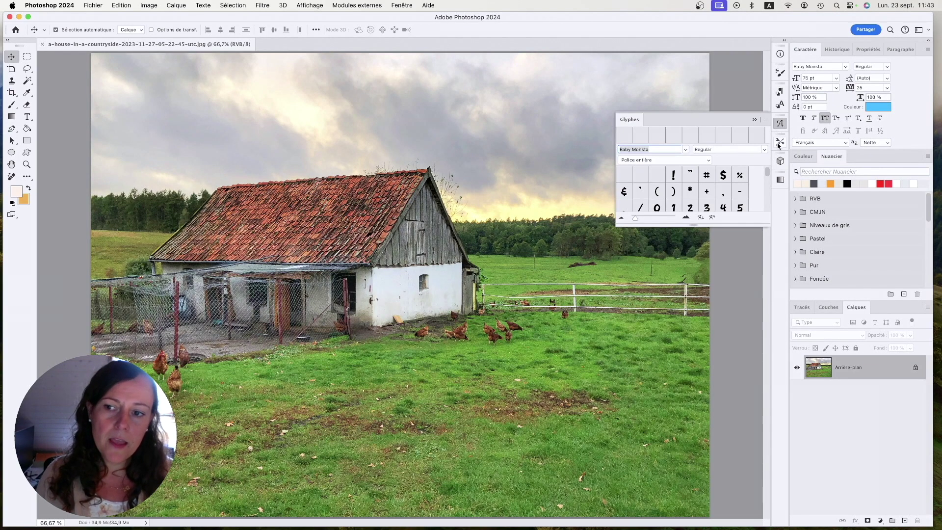
{"action": "left_click", "coordinate": [779, 144]}
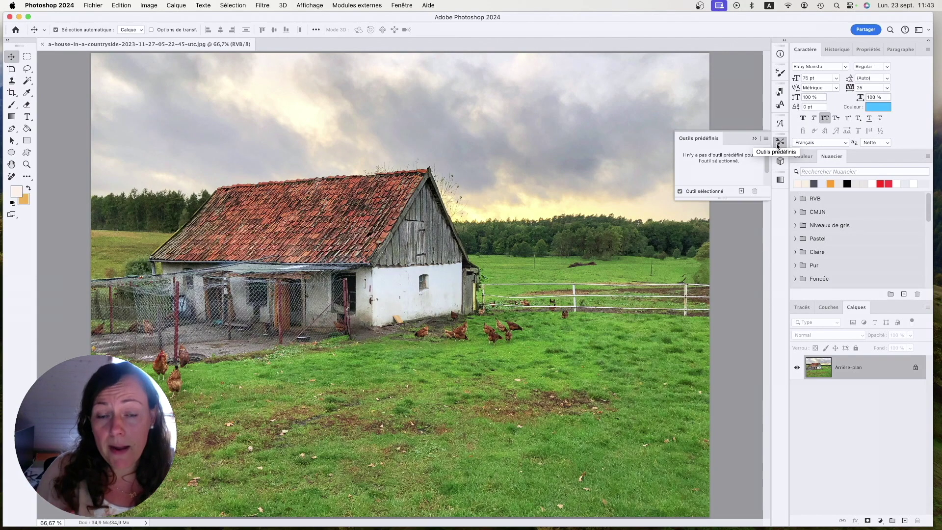
{"action": "left_click", "coordinate": [780, 53]}
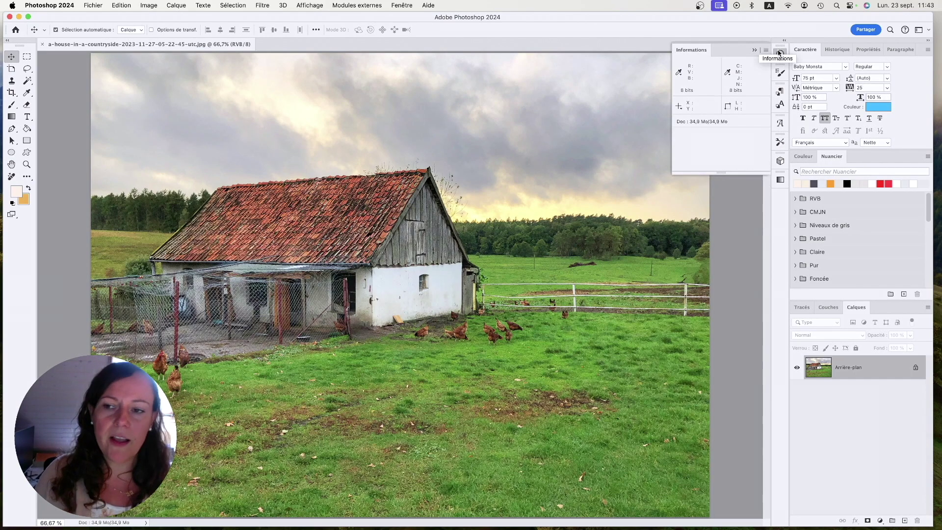
{"action": "left_click", "coordinate": [779, 53]}
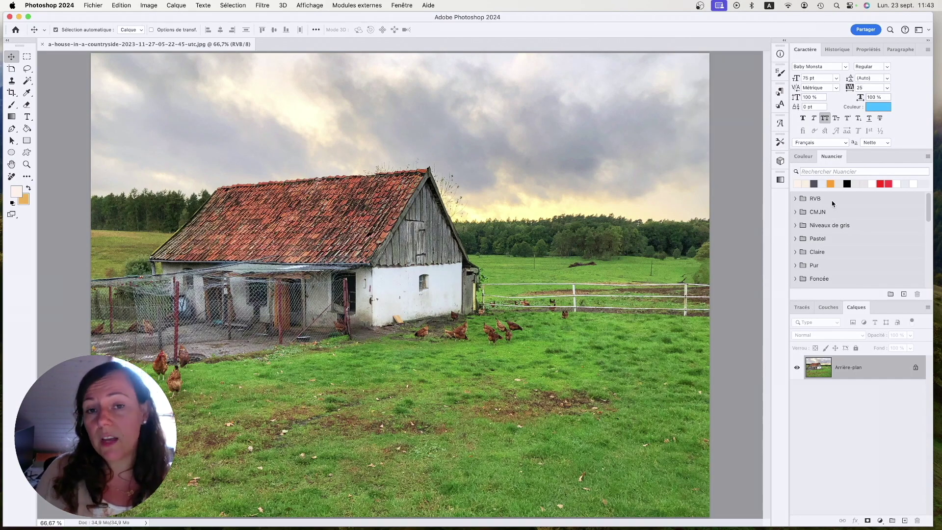
{"action": "left_click", "coordinate": [803, 156]}
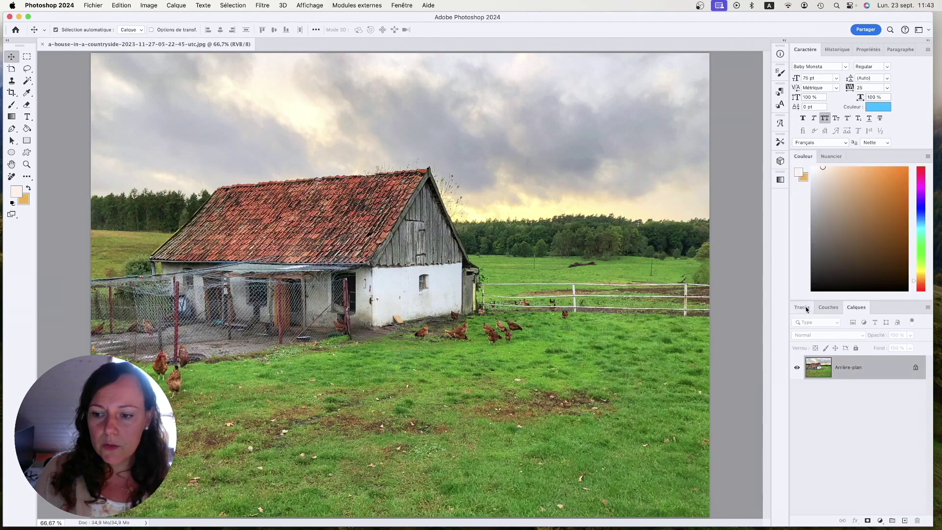
{"action": "left_click", "coordinate": [805, 307]}
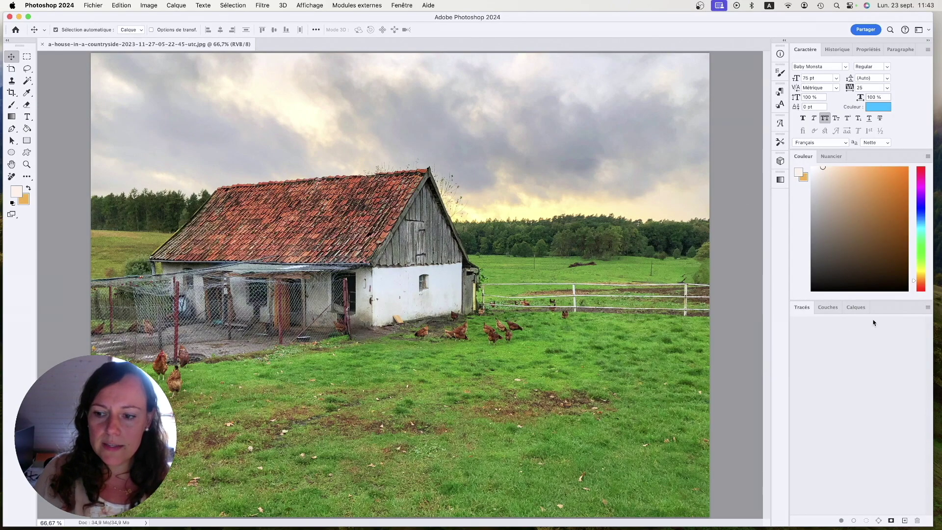
Look through the Couches and Calques panels and return to the Tracés panel.
{"action": "left_click", "coordinate": [827, 307]}
{"action": "left_click", "coordinate": [855, 307]}
{"action": "left_click", "coordinate": [801, 307]}
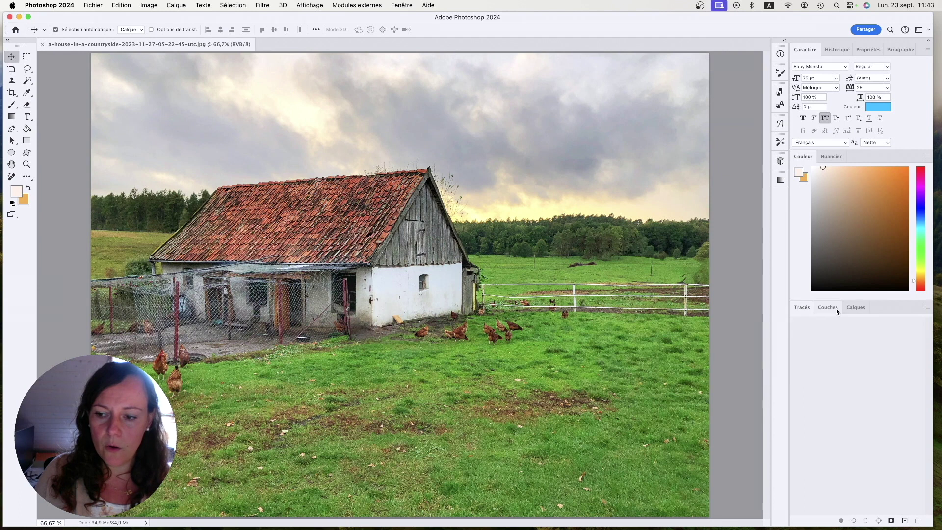
Switch to the Les indispensables (par défaut) workspace and close its floating Calques panel.
{"action": "left_click", "coordinate": [397, 4]}
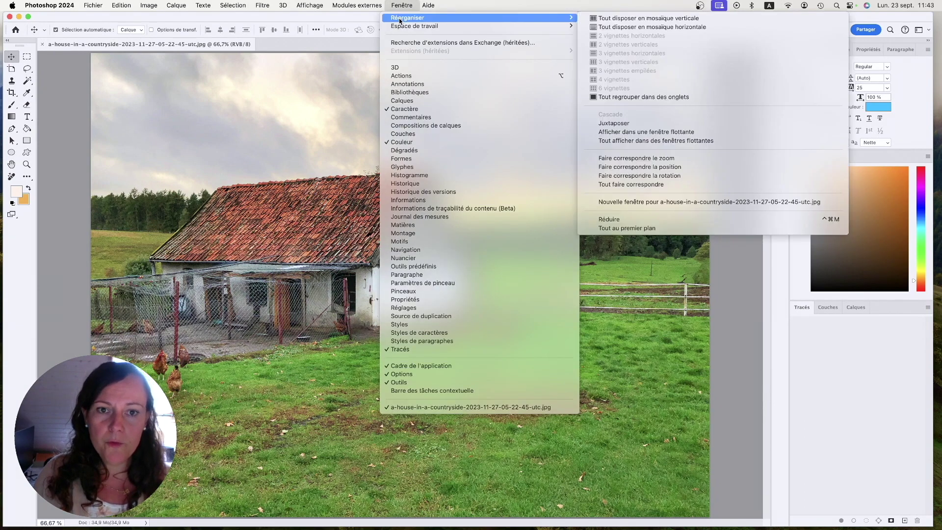
{"action": "mouse_move", "coordinate": [399, 28]}
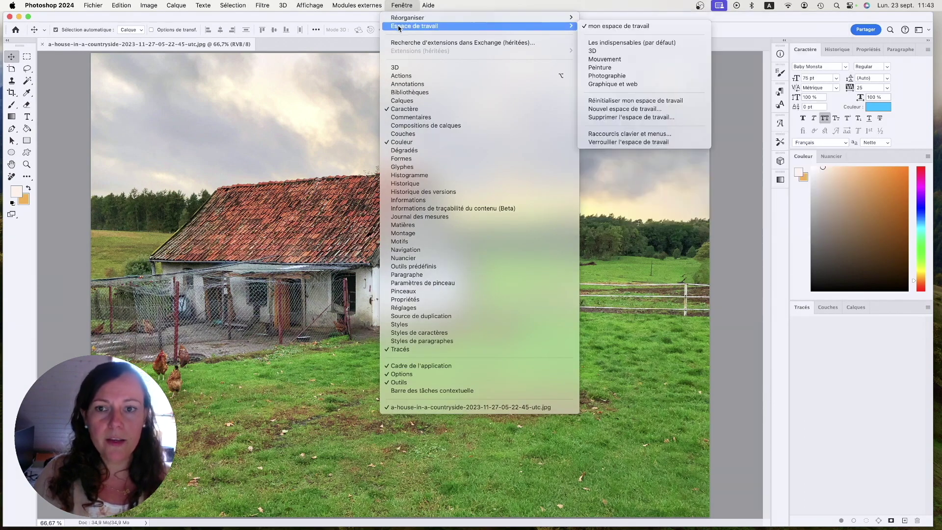
{"action": "left_click", "coordinate": [610, 44]}
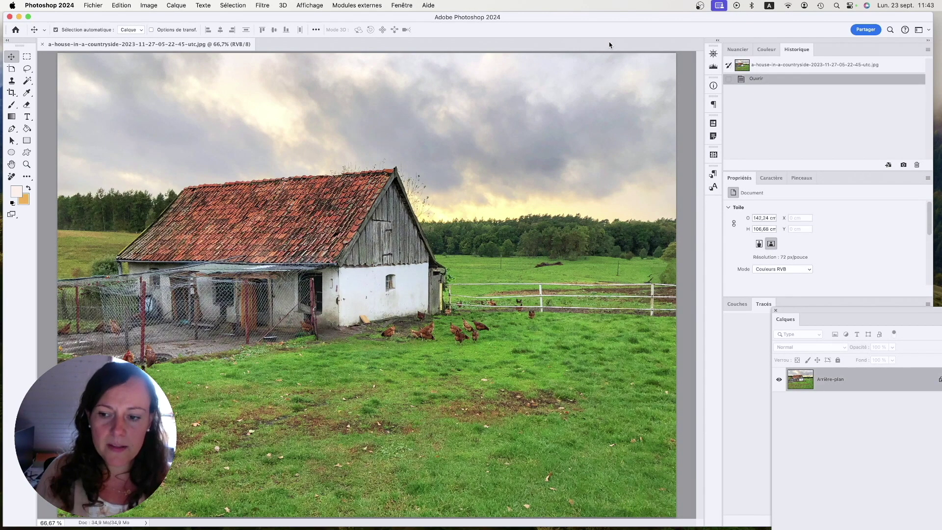
{"action": "mouse_move", "coordinate": [784, 317]}
{"action": "left_mouse_down"}
{"action": "mouse_move", "coordinate": [790, 307]}
{"action": "mouse_move", "coordinate": [745, 301]}
{"action": "mouse_move", "coordinate": [787, 305]}
{"action": "left_mouse_up"}
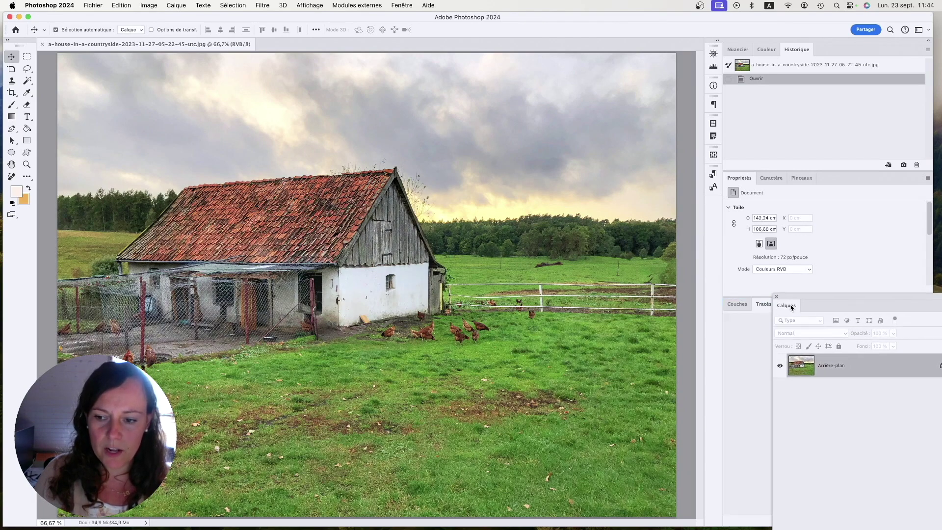
{"action": "left_click", "coordinate": [776, 297]}
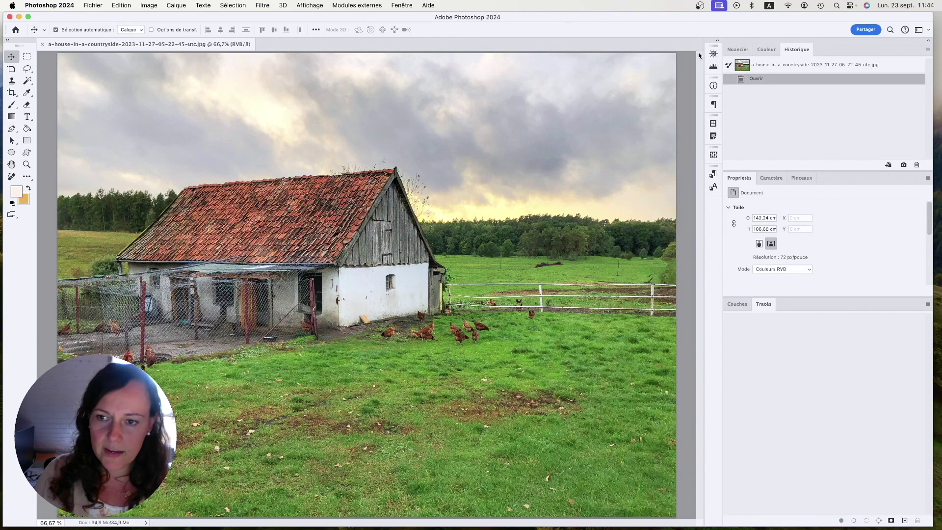
Look over the collapsed panels, then detach the Paragraphe panel from the dock and close it.
{"action": "left_click", "coordinate": [713, 86]}
{"action": "left_click", "coordinate": [713, 65]}
{"action": "left_click", "coordinate": [713, 53]}
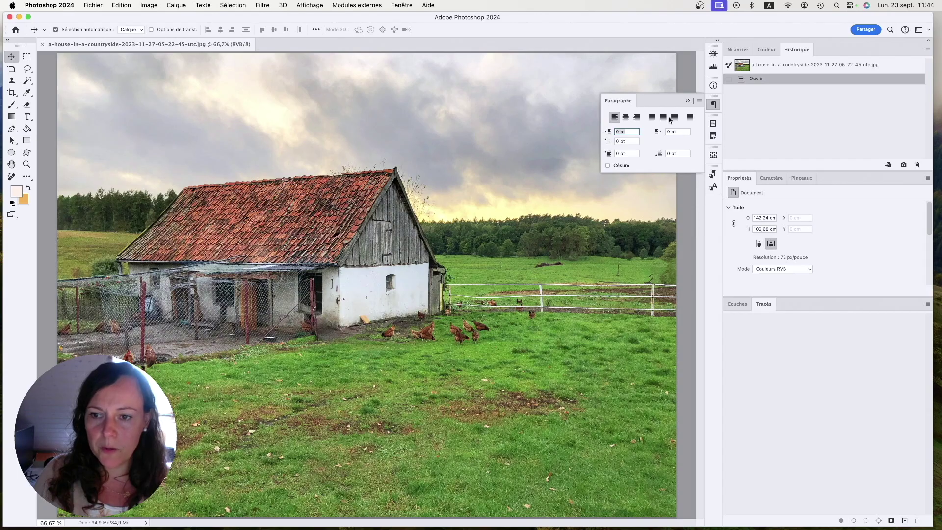
{"action": "left_click_drag", "start_coordinate": [621, 100], "coordinate": [543, 103]}
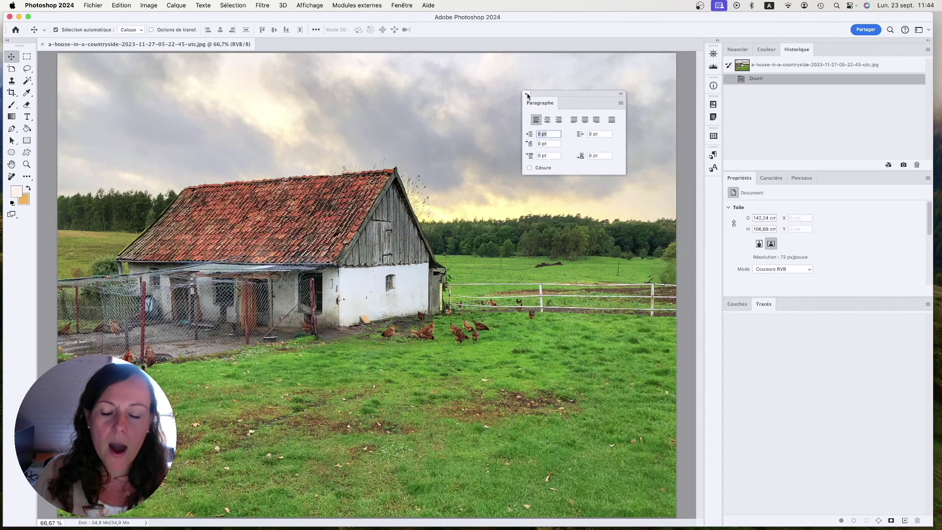
{"action": "left_click", "coordinate": [526, 95]}
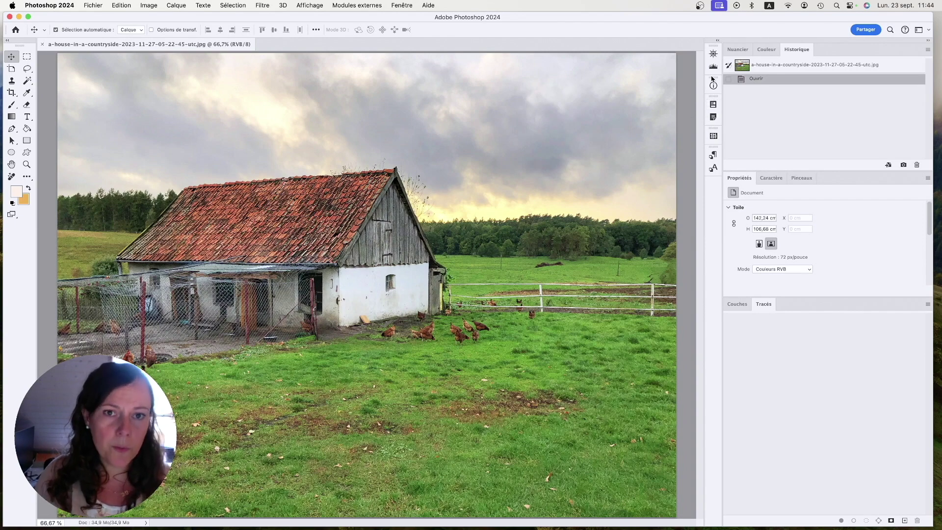
Show the Calques panel again and group it with Informations in the collapsed dock, then open and collapse it once.
{"action": "left_click", "coordinate": [401, 4]}
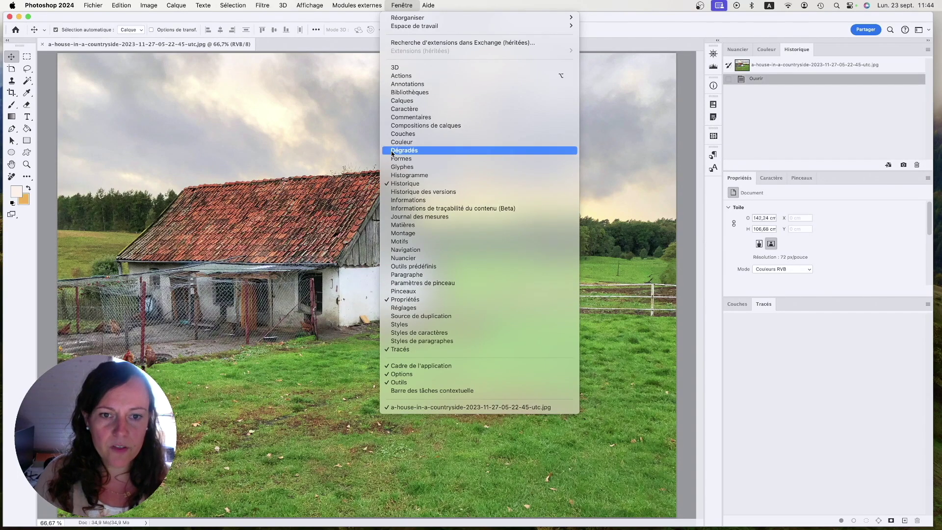
{"action": "left_click", "coordinate": [397, 100]}
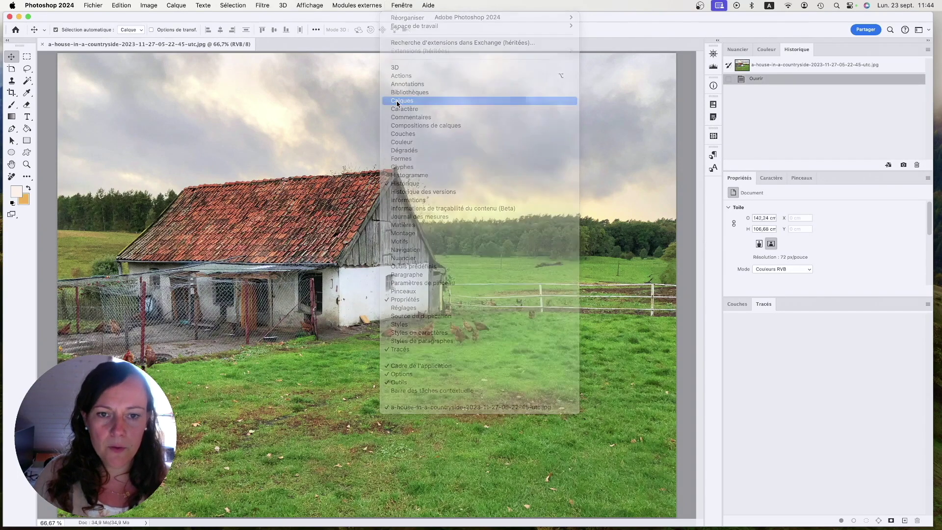
{"action": "left_click_drag", "start_coordinate": [805, 297], "coordinate": [716, 89]}
{"action": "left_click", "coordinate": [713, 98]}
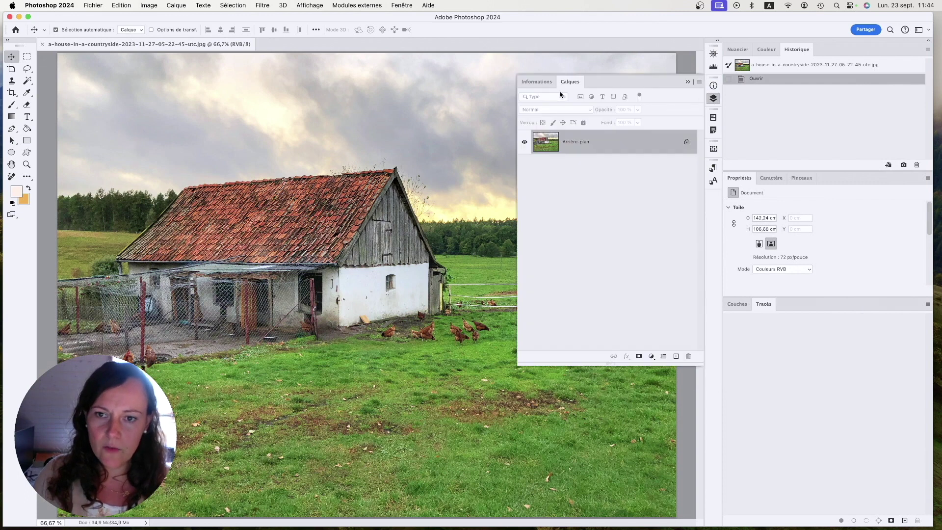
{"action": "left_click", "coordinate": [714, 99]}
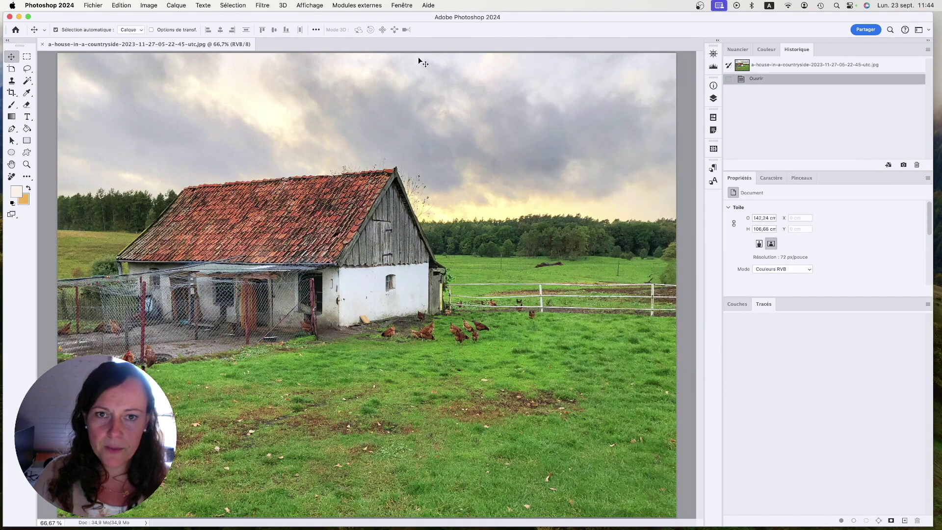
Save the current panel layout as a new workspace, entering a first name as its name.
{"action": "left_click", "coordinate": [407, 5]}
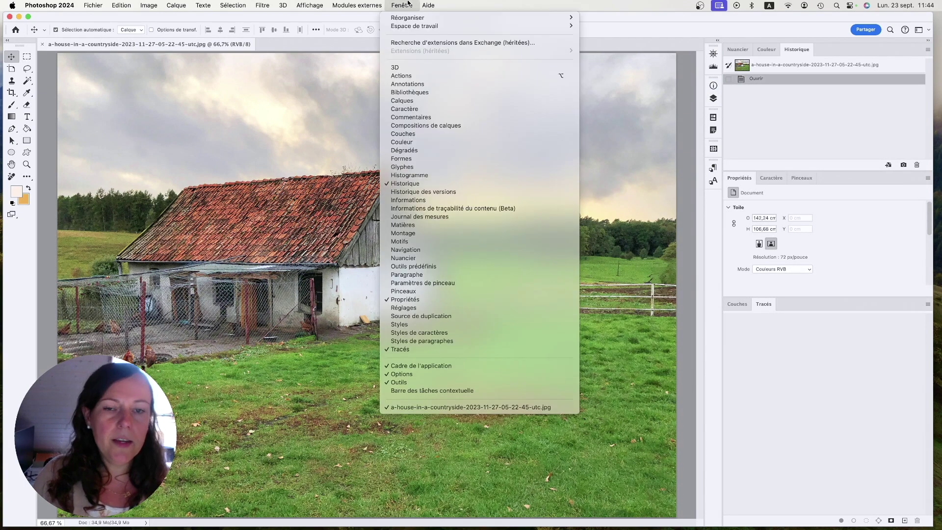
{"action": "mouse_move", "coordinate": [431, 26]}
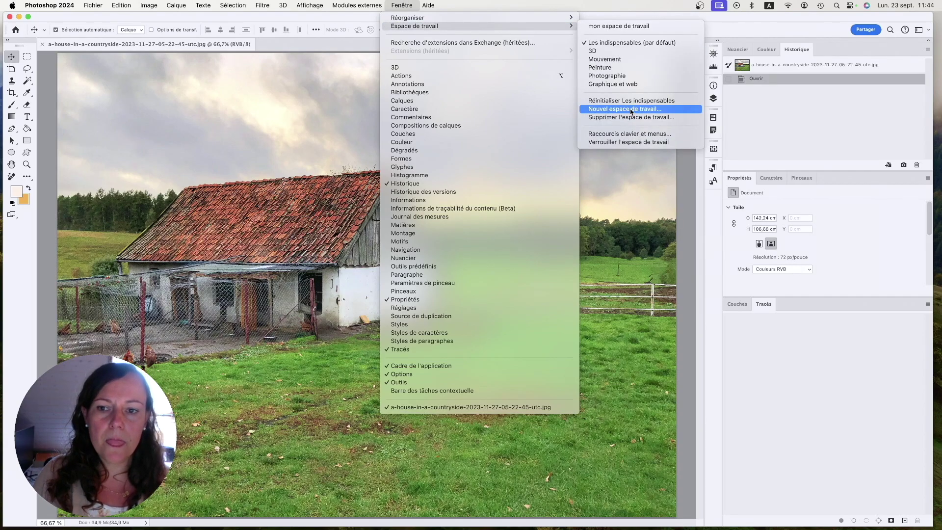
{"action": "left_click", "coordinate": [591, 110]}
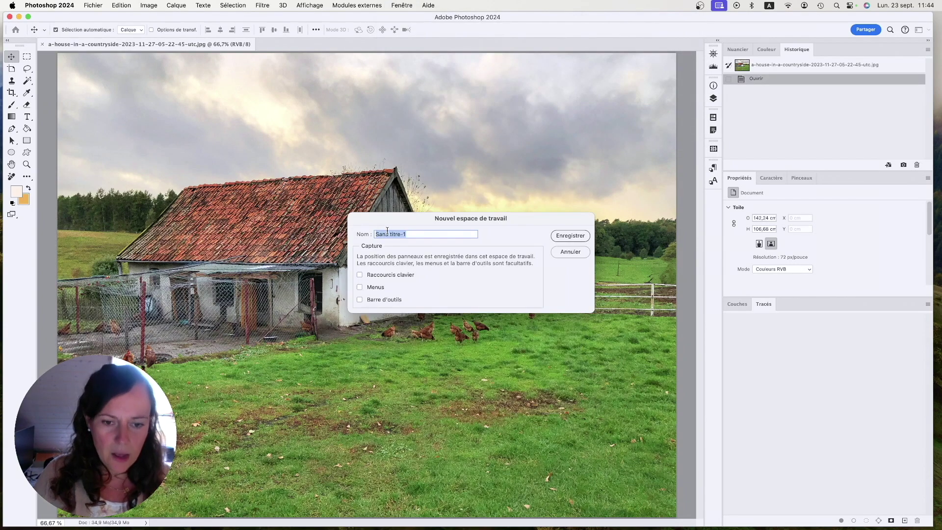
{"action": "type", "text": "Te"}
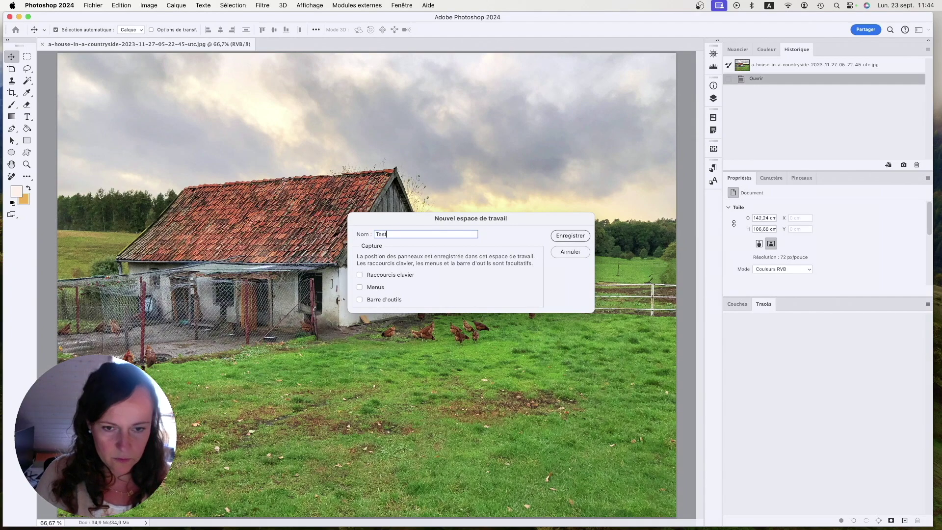
{"action": "type", "text": "st"}
{"action": "key", "text": "super+a"}
{"action": "type", "text": "Ga"}
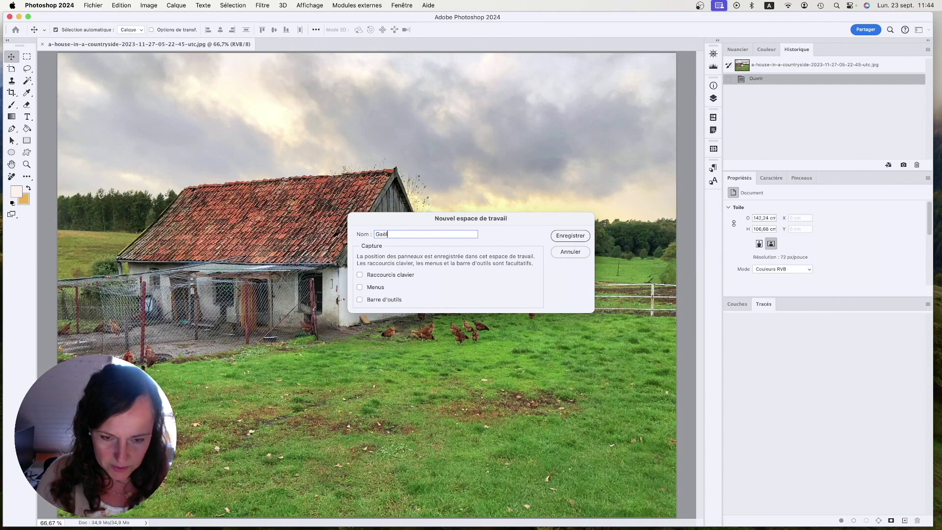
{"action": "key", "text": "Return"}
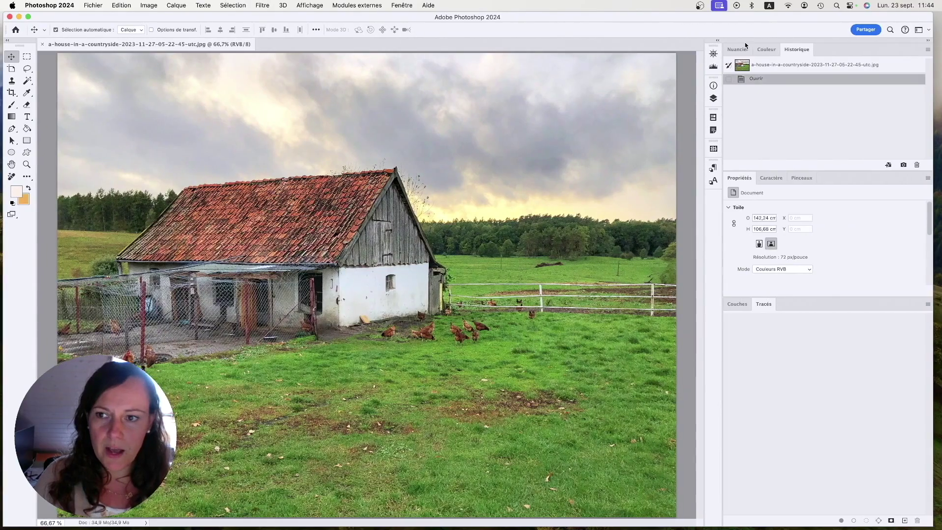
Detach the Nuancier and Couleur panels from the Historique group and close both.
{"action": "left_click", "coordinate": [737, 49]}
{"action": "left_click_drag", "start_coordinate": [735, 54], "coordinate": [549, 91]}
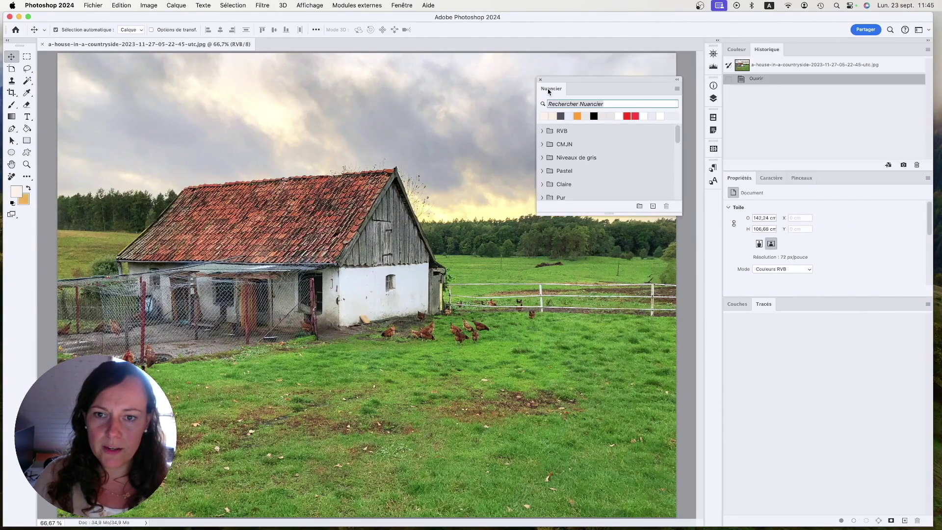
{"action": "left_click", "coordinate": [538, 79]}
{"action": "left_click_drag", "start_coordinate": [736, 49], "coordinate": [493, 71]}
{"action": "left_click", "coordinate": [493, 68]}
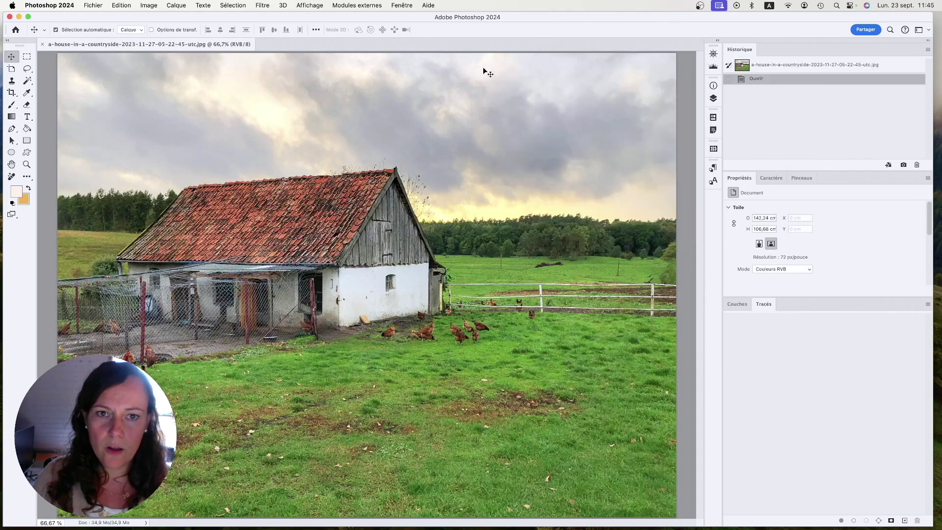
Switch to the newly saved custom workspace and check its Nuancier and Couleur panels, leaving Couleur in front.
{"action": "left_click", "coordinate": [400, 6]}
{"action": "mouse_move", "coordinate": [400, 26]}
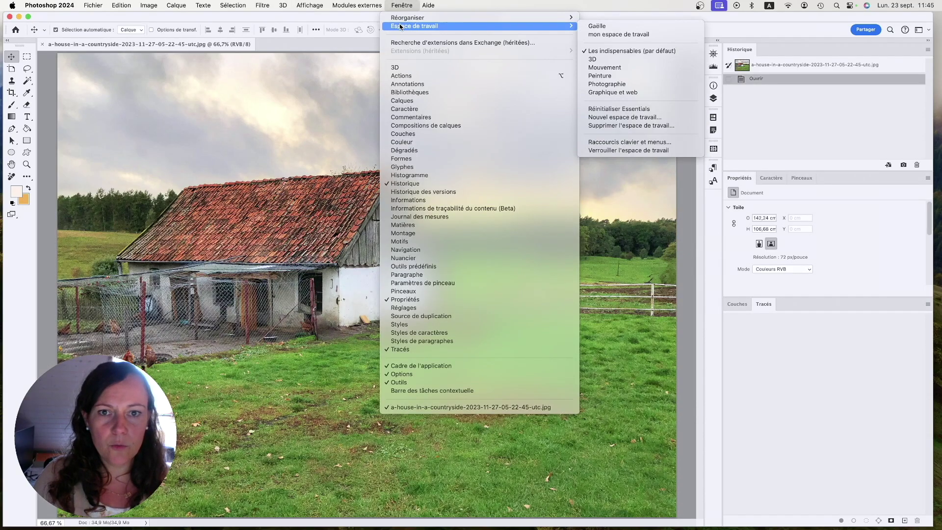
{"action": "left_click", "coordinate": [597, 25]}
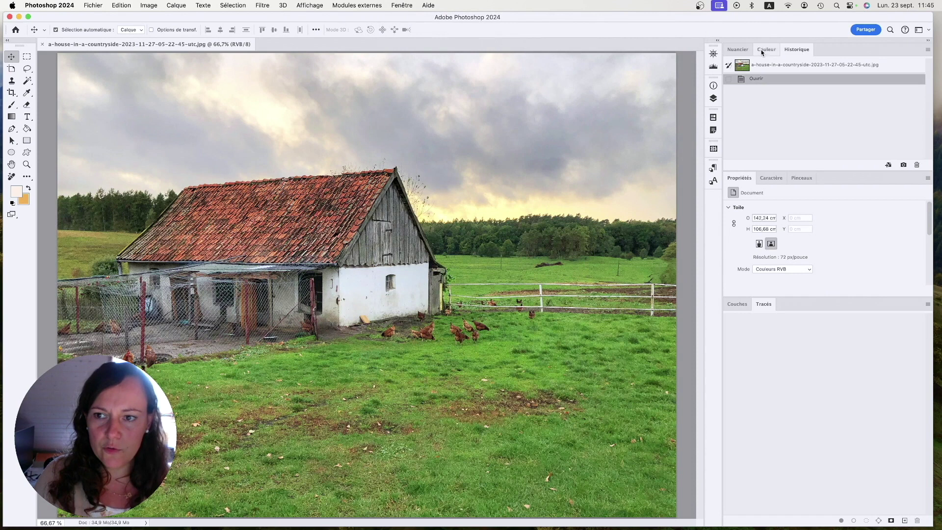
{"action": "left_click", "coordinate": [741, 50]}
{"action": "left_click", "coordinate": [765, 50]}
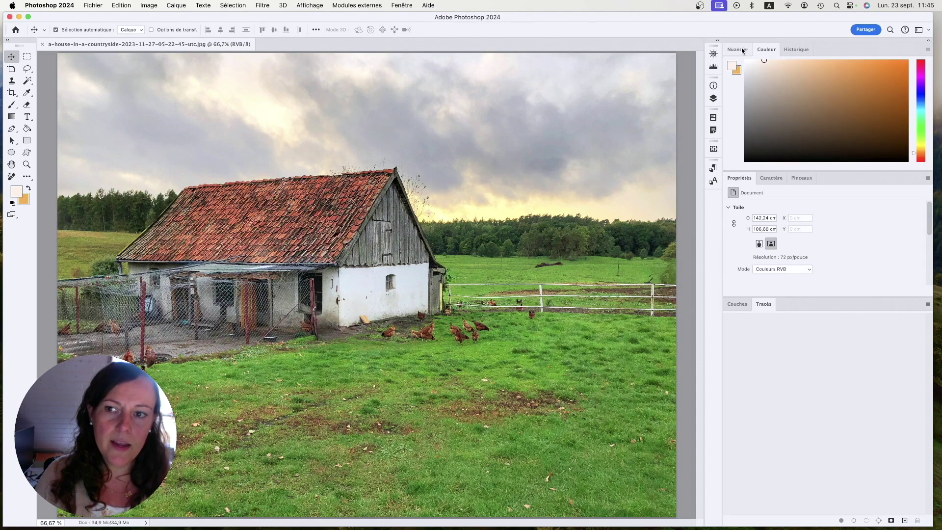
{"action": "left_click", "coordinate": [742, 50]}
{"action": "left_click", "coordinate": [764, 51]}
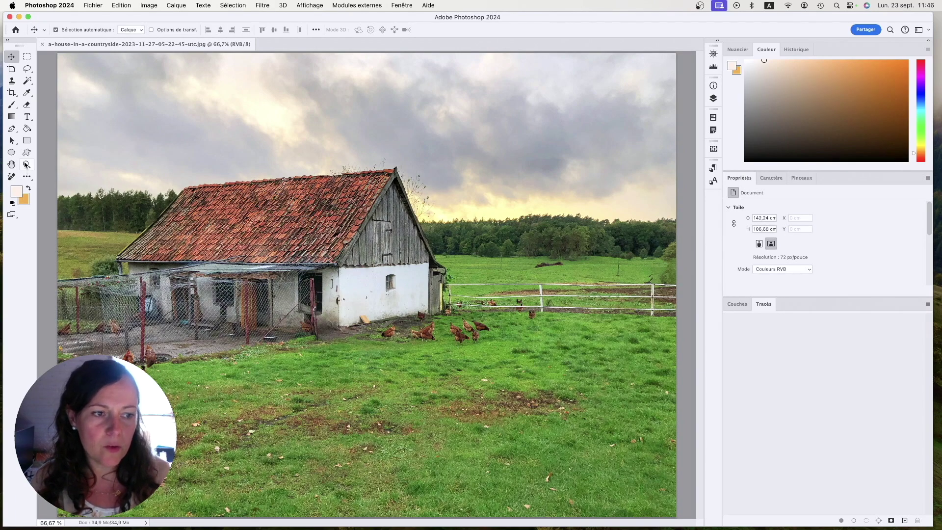
Zoom the house photo to 100 % and look over the document information options of the status bar.
{"action": "left_click", "coordinate": [26, 165]}
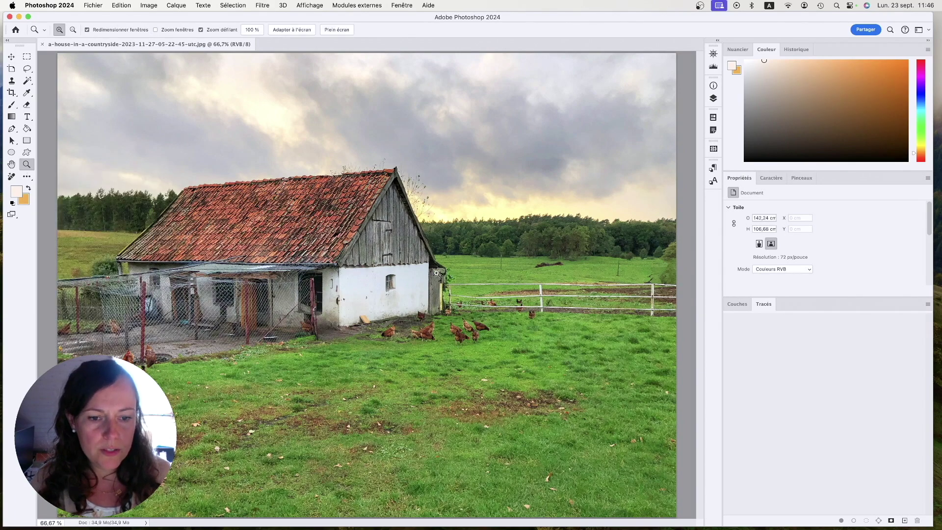
{"action": "left_click", "coordinate": [368, 315]}
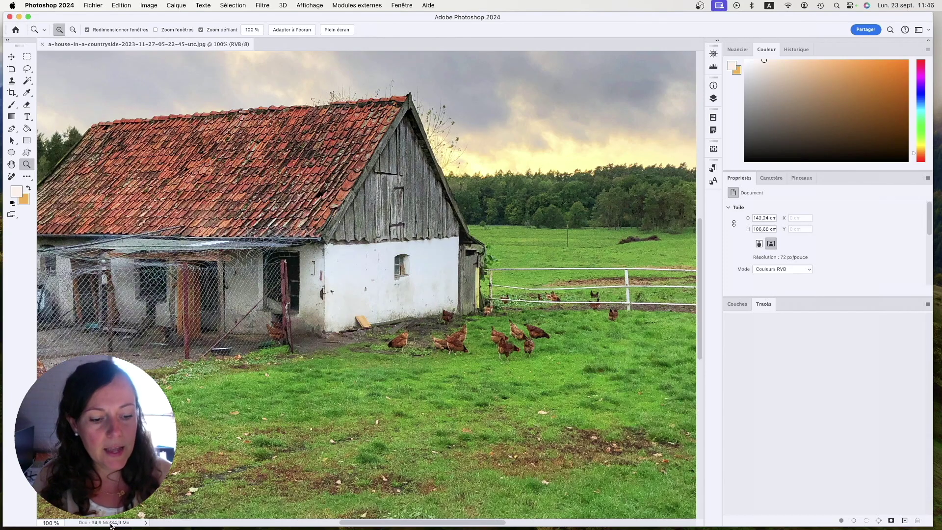
{"action": "left_click", "coordinate": [147, 523]}
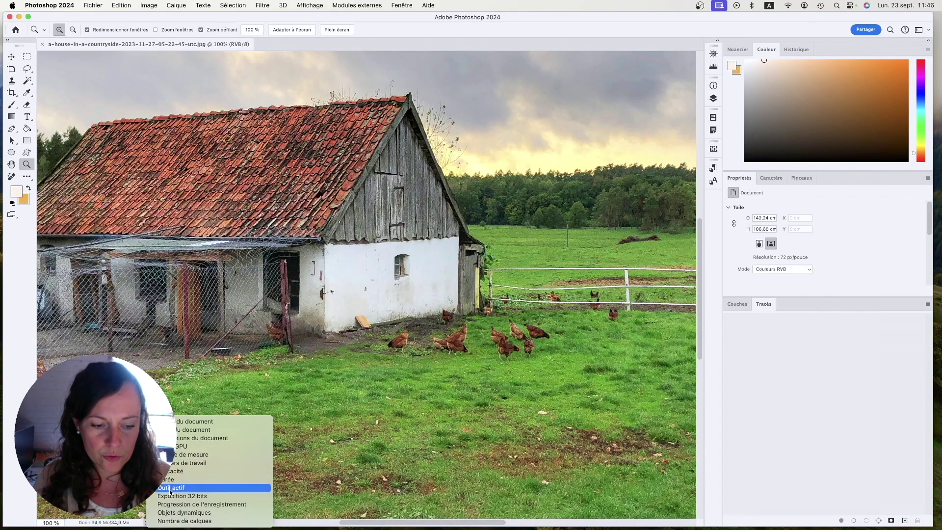
{"action": "key", "text": "Escape"}
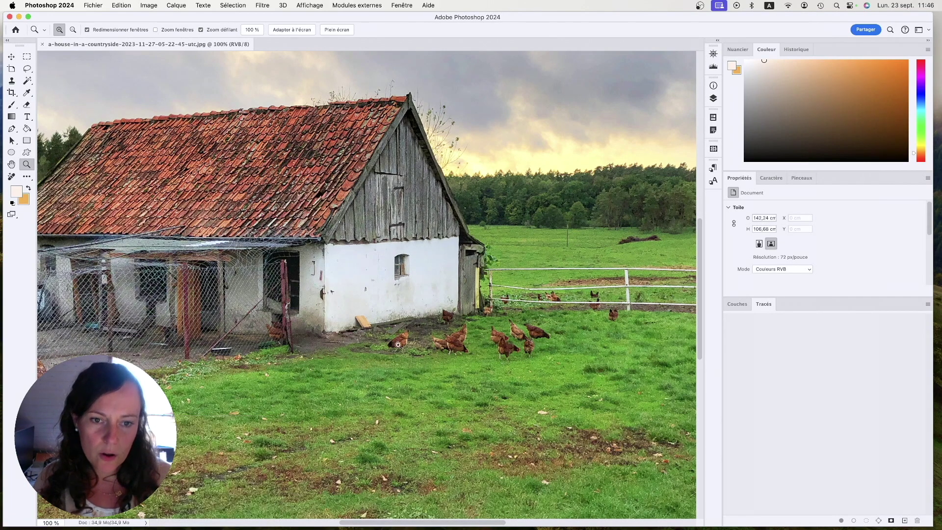
Activate the Move tool and switch to full screen with the menu bar, cancelling the change to Plein écran mode.
{"action": "left_click", "coordinate": [12, 57]}
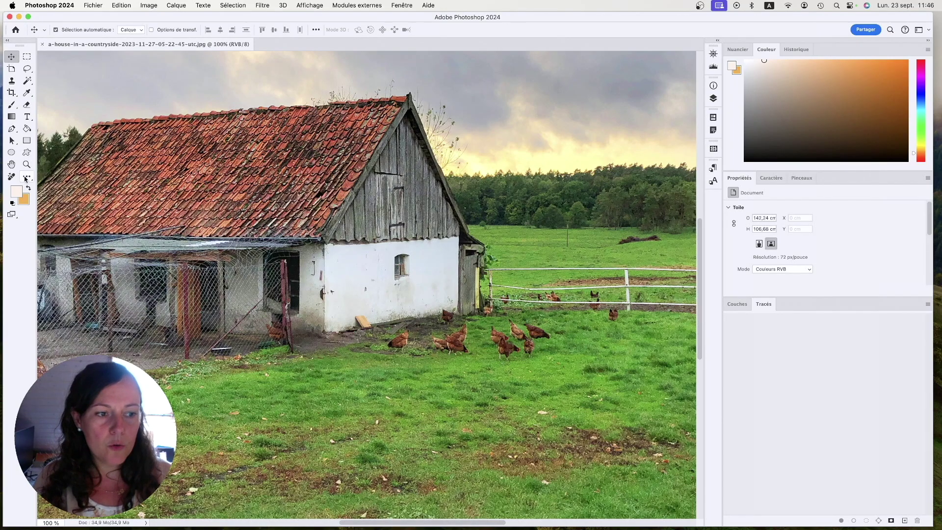
{"action": "left_click", "coordinate": [11, 215]}
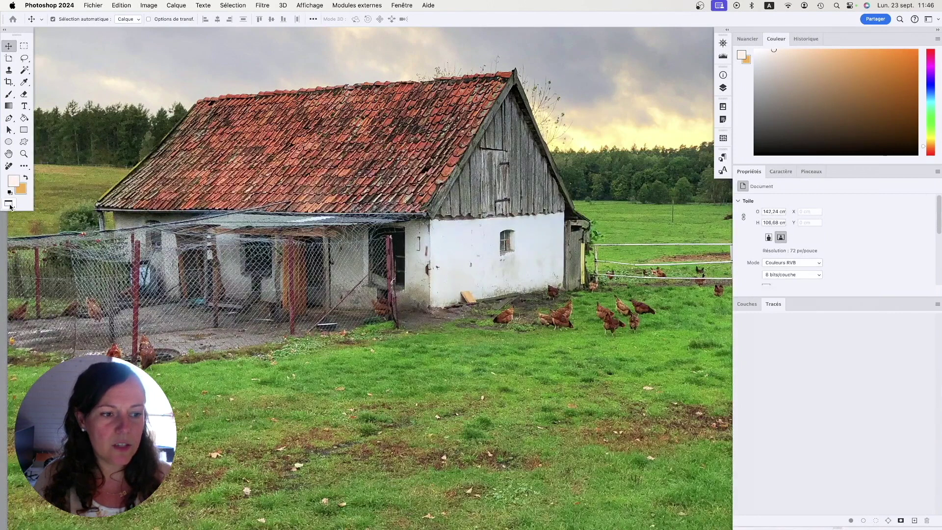
{"action": "left_click", "coordinate": [9, 207]}
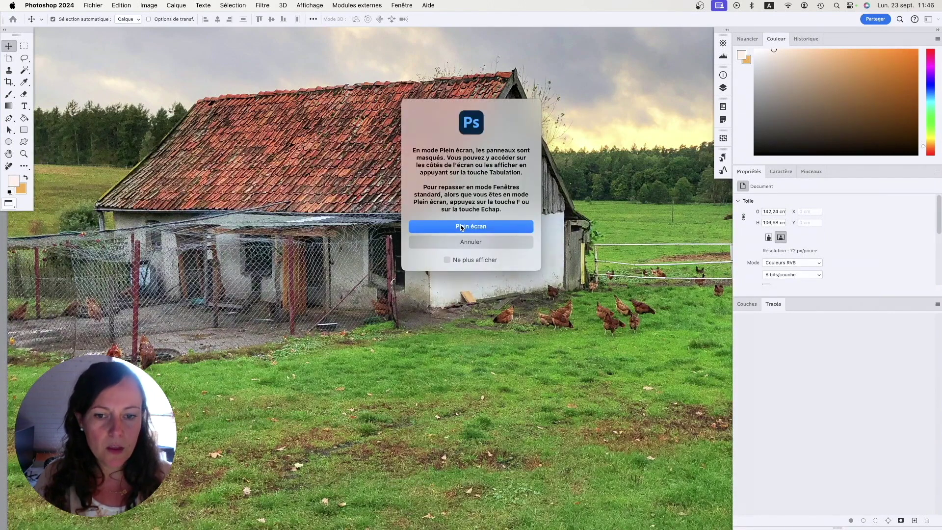
{"action": "left_click", "coordinate": [455, 244]}
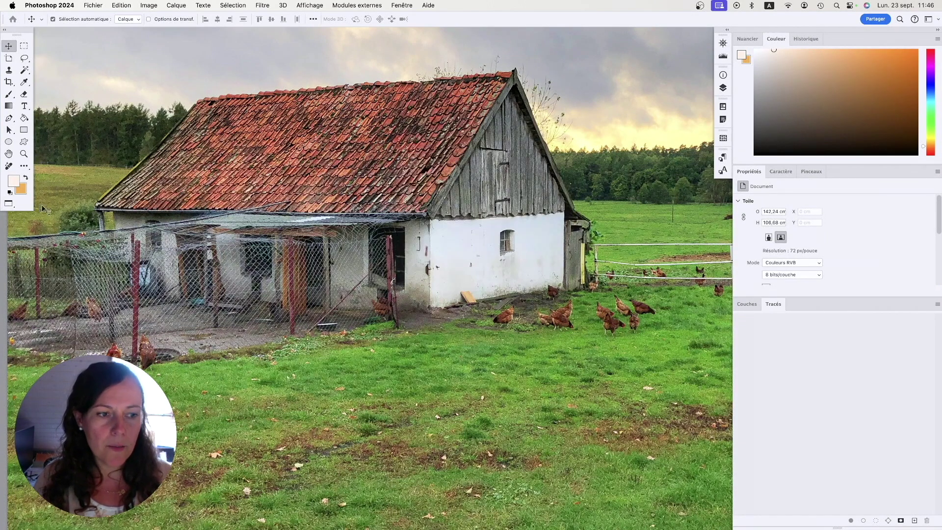
Display the photo in Plein écran mode and shift the view toward the lower part of the image.
{"action": "left_click", "coordinate": [8, 205]}
{"action": "left_click", "coordinate": [442, 226]}
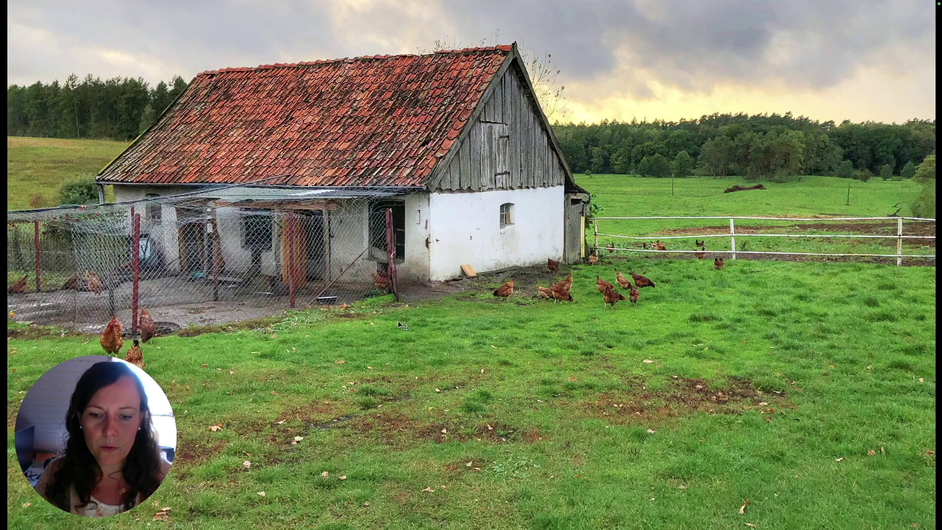
{"action": "scroll", "coordinate": [399, 326], "scroll_direction": "down", "scroll_amount": 3}
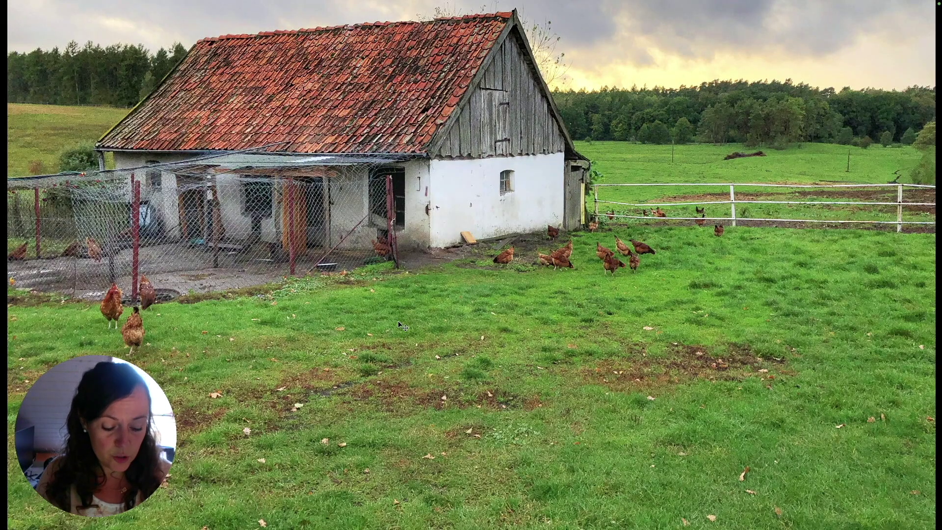
Leave the full-screen display and select Mode Fenêtres standard as the screen mode.
{"action": "key", "text": "f"}
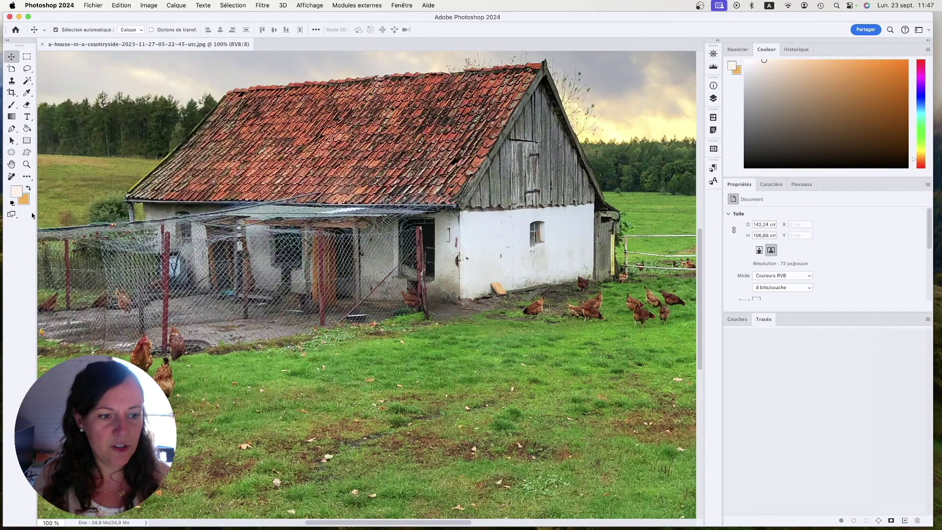
{"action": "right_click", "coordinate": [16, 218]}
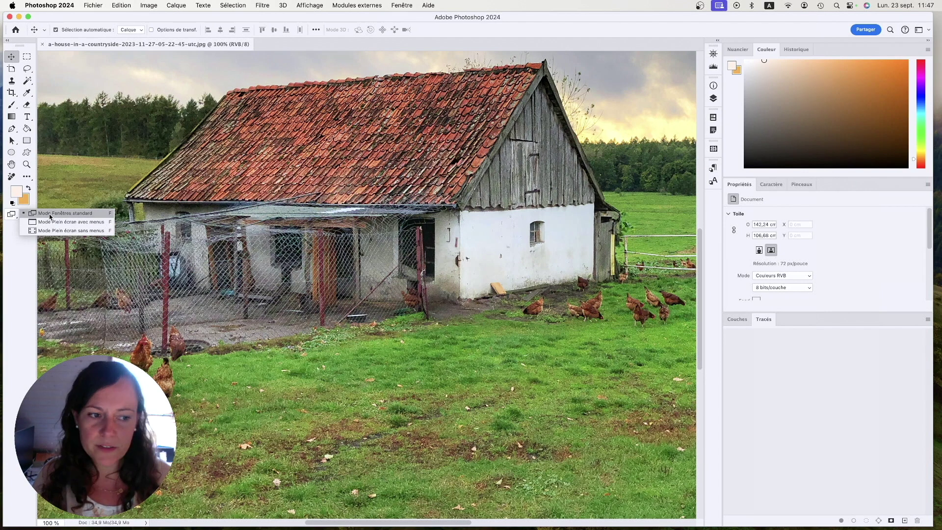
{"action": "left_click", "coordinate": [78, 213]}
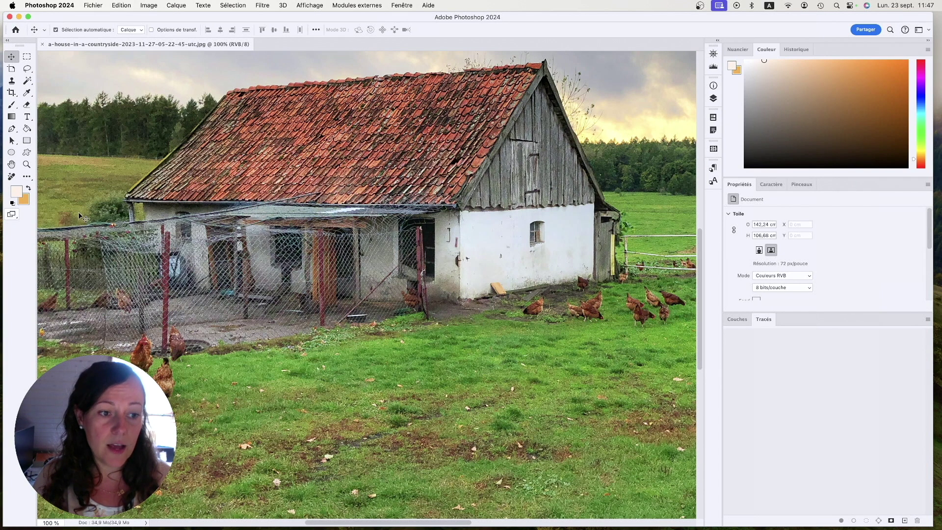
Try Mode Plein écran avec menus on the house photo, and return to Mode Fenêtres standard.
{"action": "right_click", "coordinate": [13, 216]}
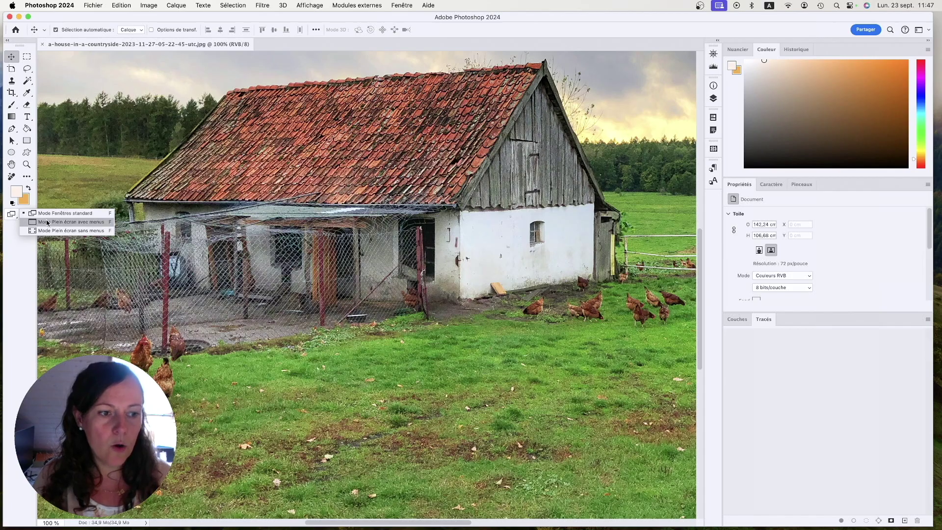
{"action": "left_click", "coordinate": [47, 222]}
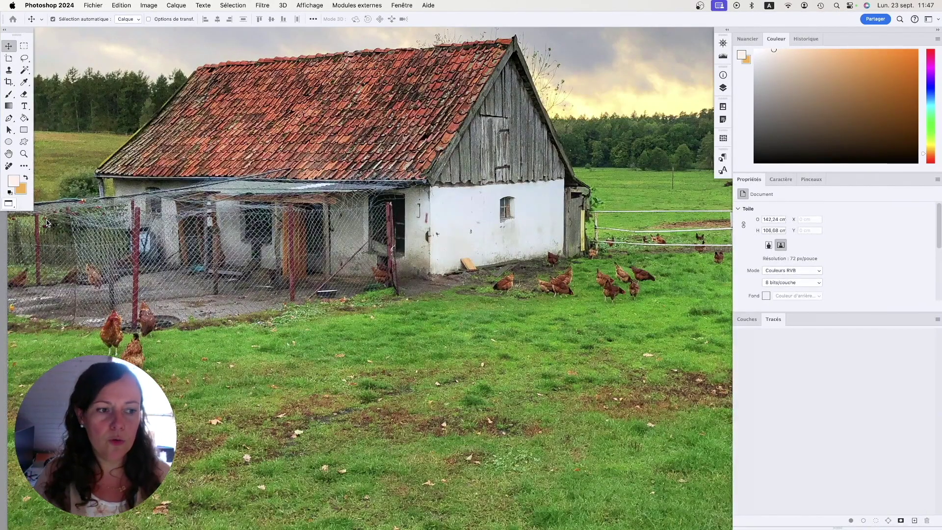
{"action": "left_click", "coordinate": [13, 204]}
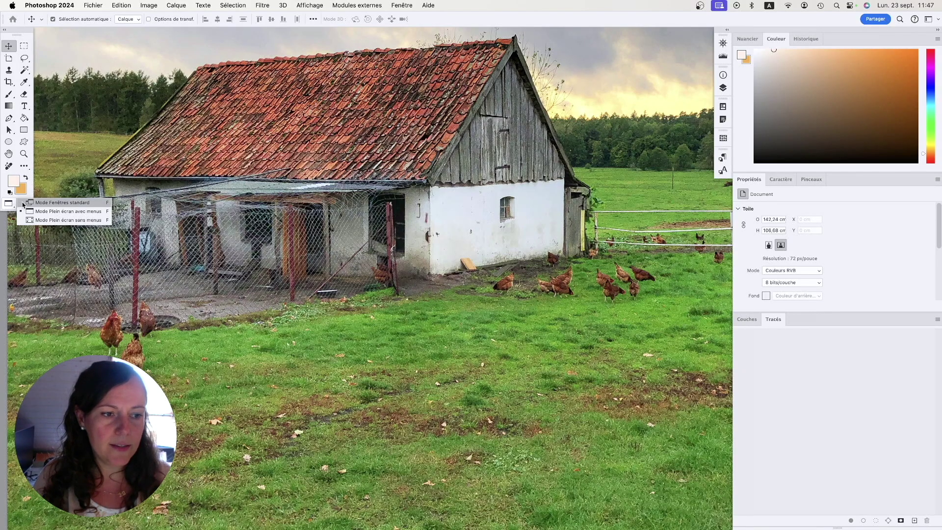
{"action": "left_click", "coordinate": [62, 203]}
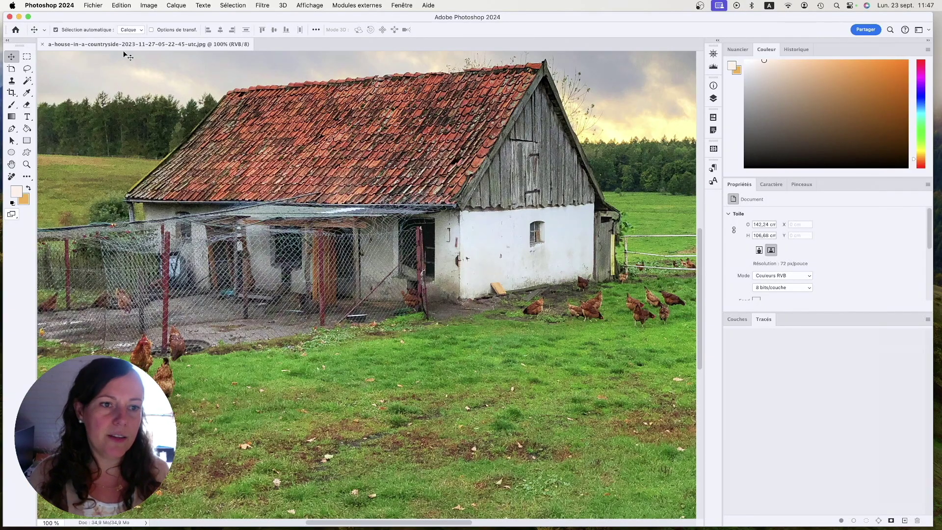
Detach the house photo's document tab into a floating window and dock it back as a tab, trying this twice.
{"action": "left_click_drag", "start_coordinate": [146, 46], "coordinate": [423, 213]}
{"action": "left_click_drag", "start_coordinate": [518, 212], "coordinate": [230, 44]}
{"action": "left_click_drag", "start_coordinate": [130, 50], "coordinate": [152, 70]}
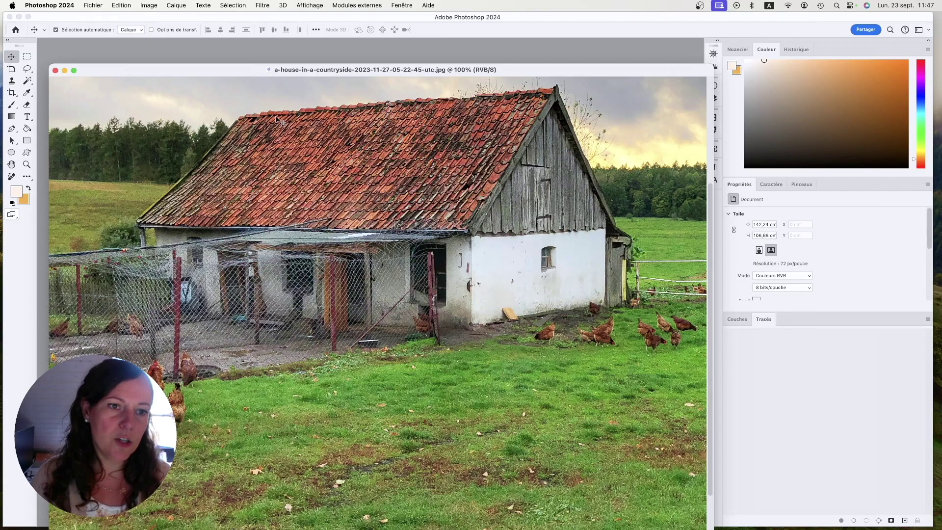
{"action": "left_click_drag", "start_coordinate": [178, 69], "coordinate": [170, 43]}
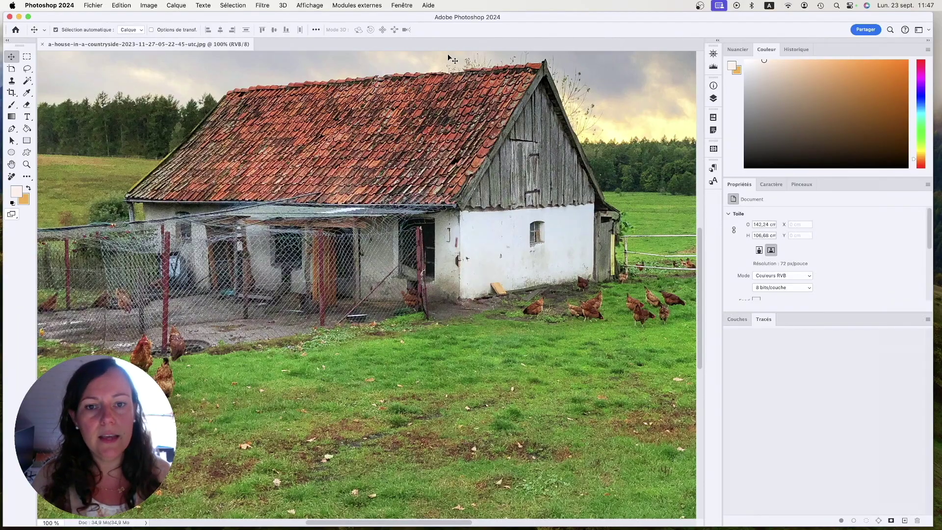
{"action": "left_click_drag", "start_coordinate": [239, 48], "coordinate": [278, 72]}
{"action": "left_click_drag", "start_coordinate": [539, 77], "coordinate": [537, 51]}
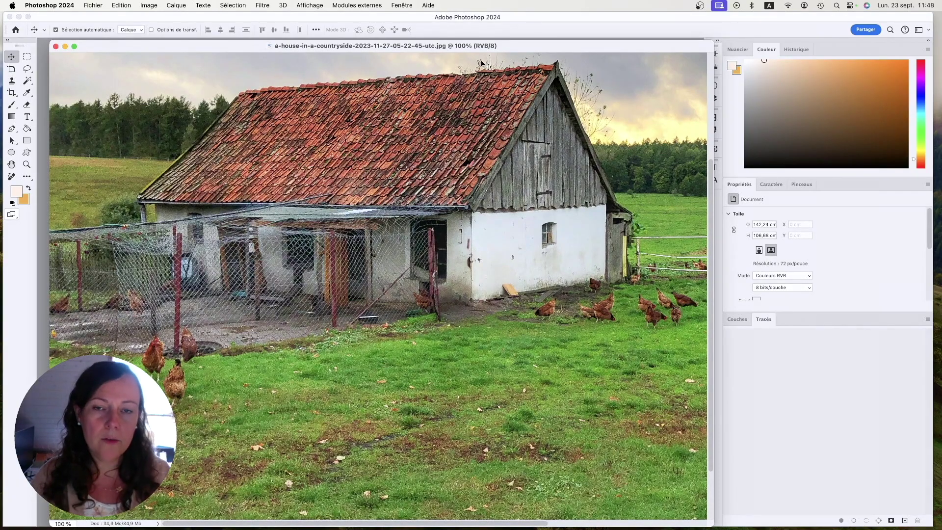
{"action": "left_click_drag", "start_coordinate": [101, 48], "coordinate": [91, 44]}
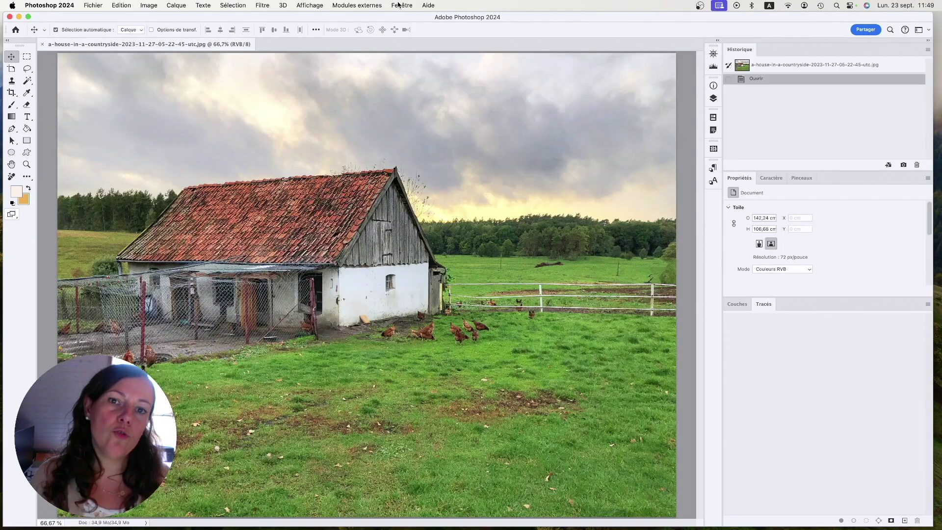
Look over the available workspaces under Espace de travail without switching to another one.
{"action": "left_click", "coordinate": [399, 5]}
{"action": "mouse_move", "coordinate": [400, 27]}
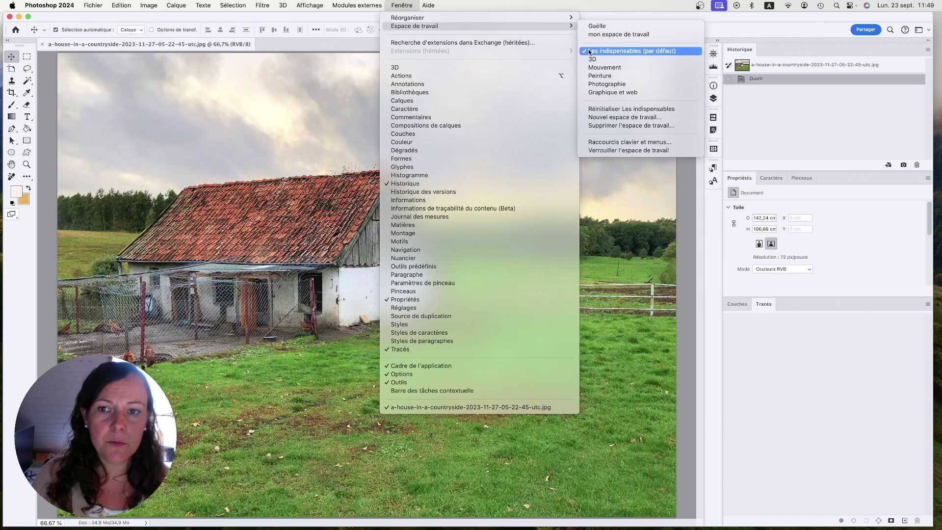
{"action": "left_click", "coordinate": [395, 6]}
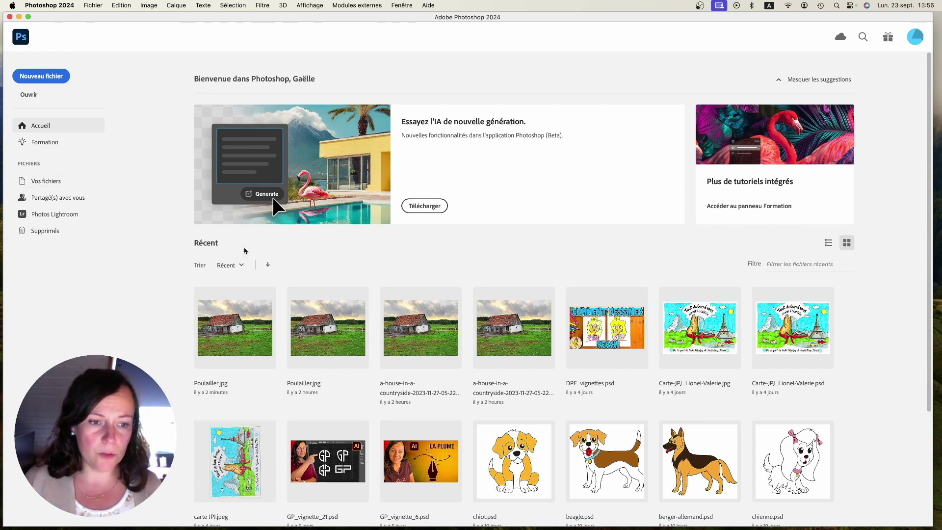
Look through the recent files on the home screen, start a new document and reposition its settings dialog.
{"action": "scroll", "coordinate": [266, 322], "scroll_direction": "down", "scroll_amount": 5}
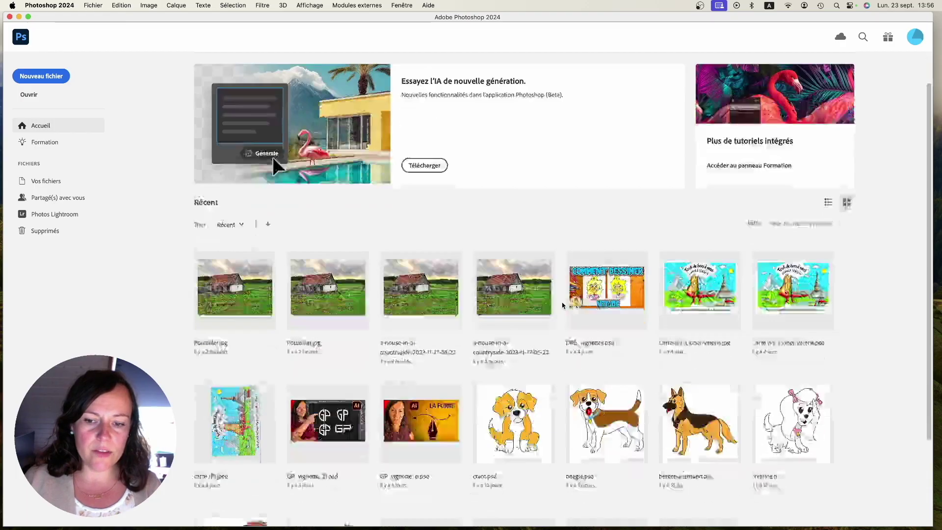
{"action": "scroll", "coordinate": [209, 270], "scroll_direction": "up", "scroll_amount": 5}
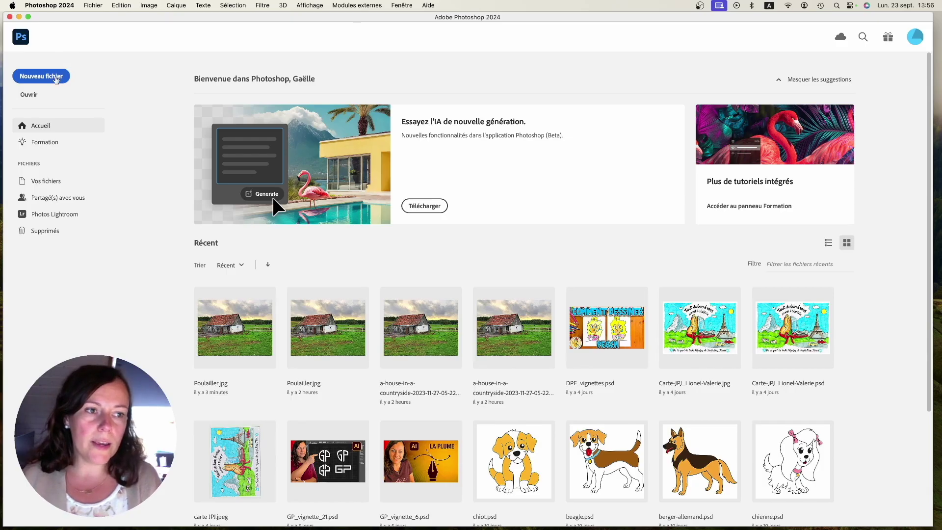
{"action": "left_click", "coordinate": [49, 78]}
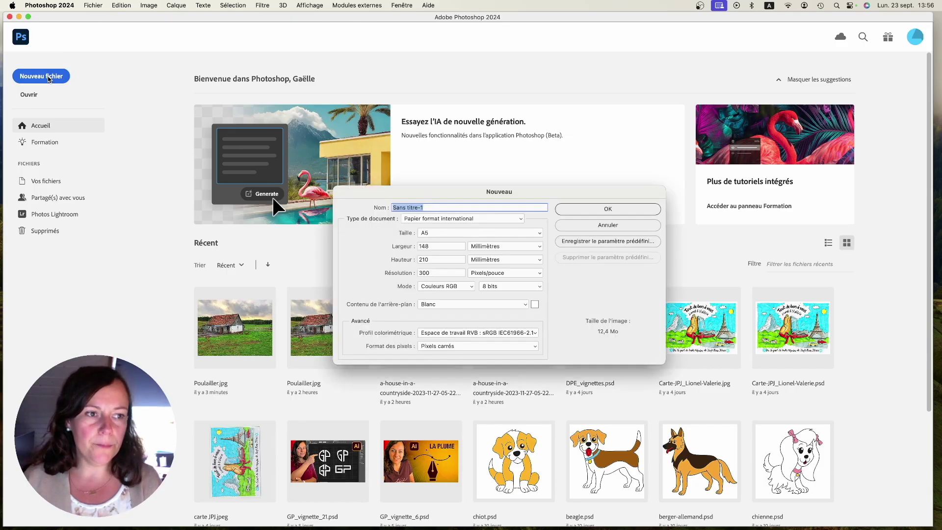
{"action": "left_click_drag", "start_coordinate": [483, 192], "coordinate": [420, 101]}
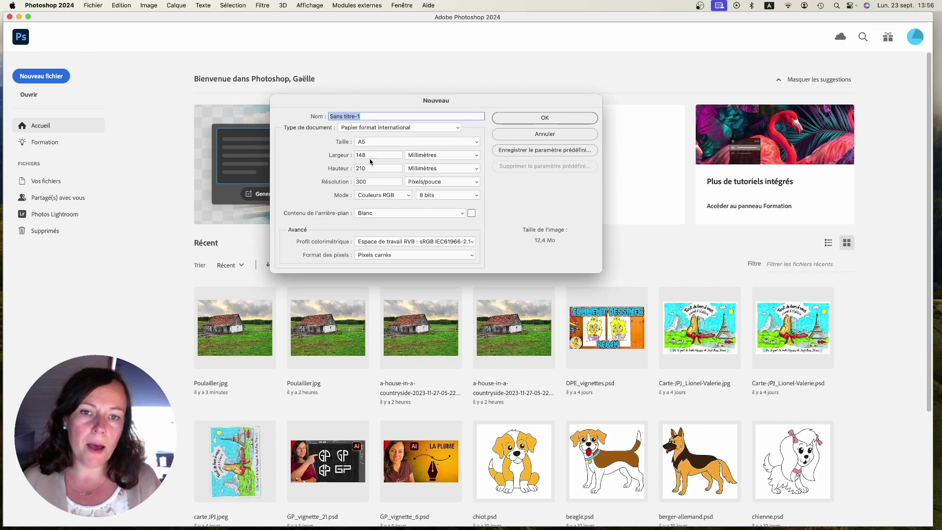
{"action": "left_click_drag", "start_coordinate": [478, 101], "coordinate": [513, 133]}
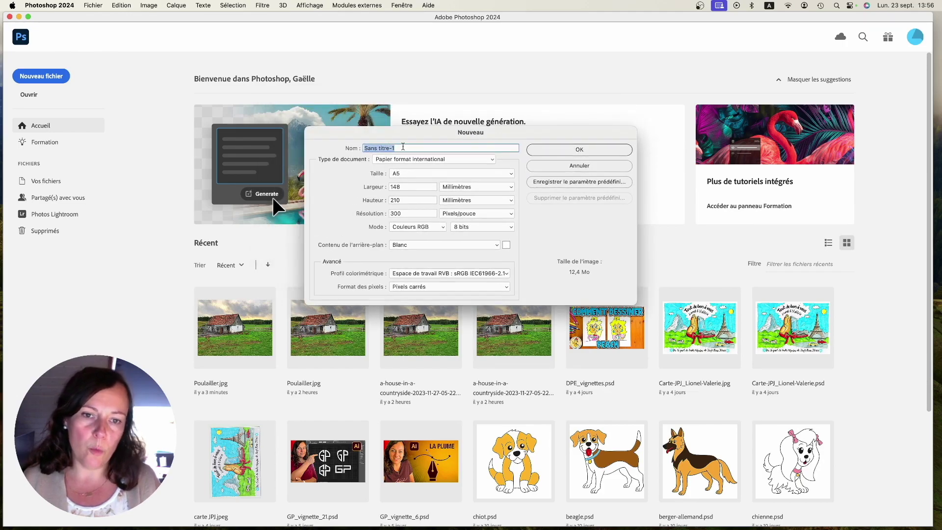
Keep Papier format international as the new document's type and set its size to A3.
{"action": "left_click", "coordinate": [383, 159]}
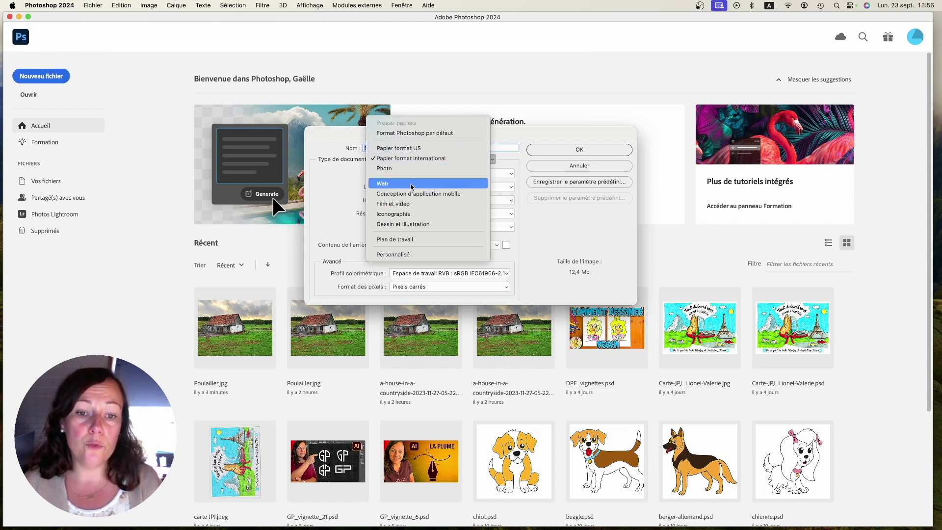
{"action": "left_click", "coordinate": [393, 159]}
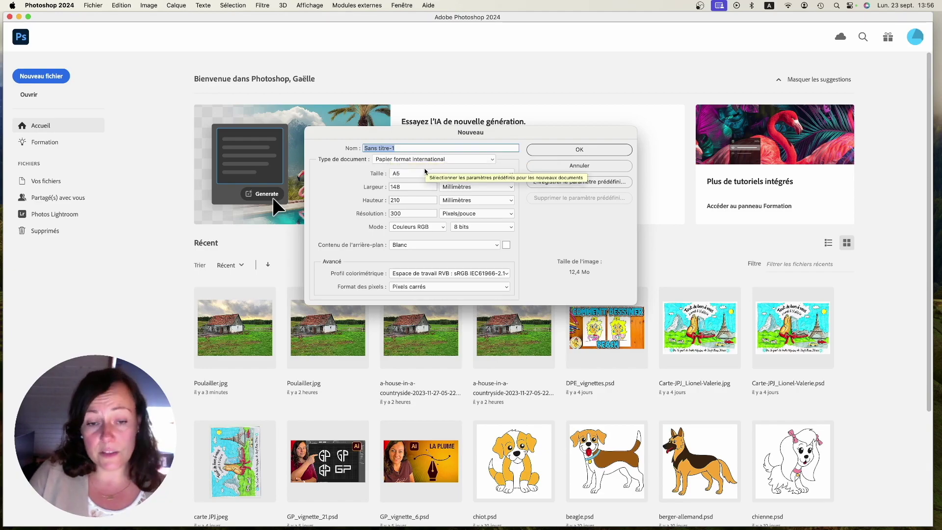
{"action": "left_click", "coordinate": [425, 173]}
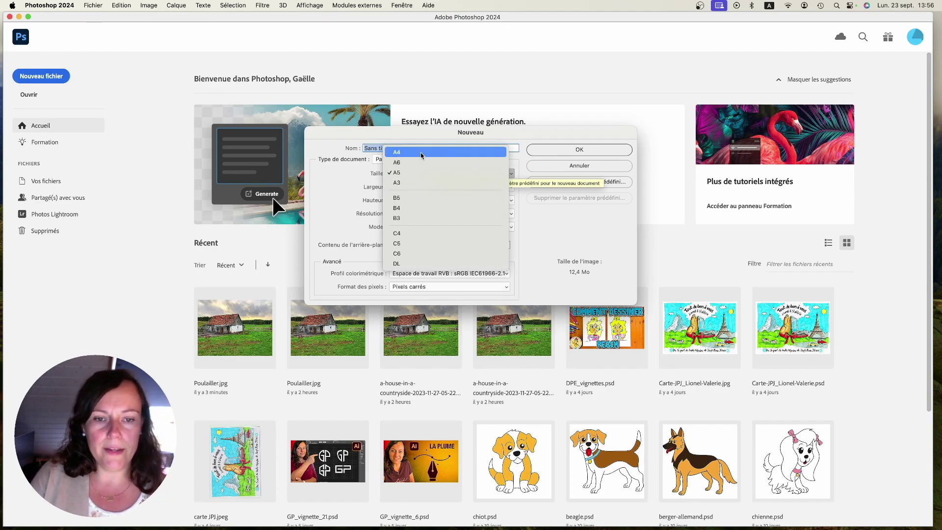
{"action": "left_click", "coordinate": [403, 182]}
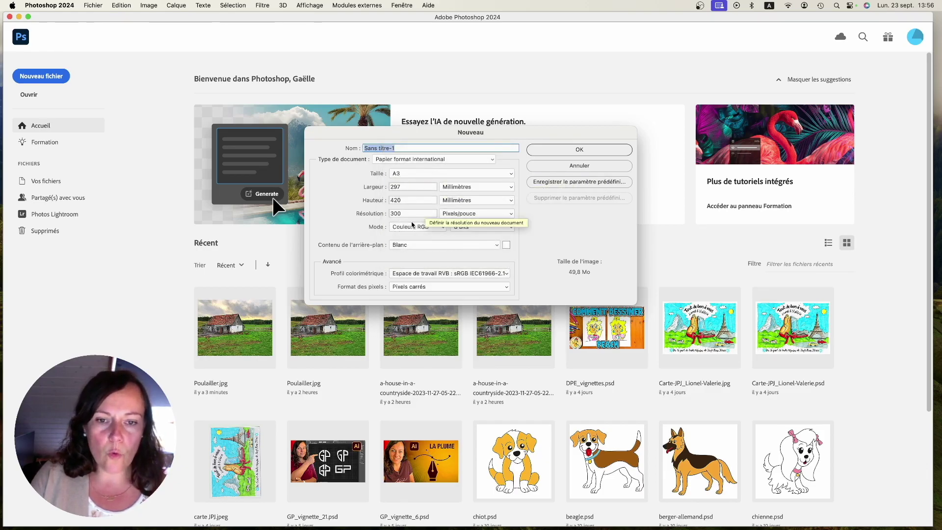
Examine the new document's width, resolution and colour mode options, keeping Couleurs RGB.
{"action": "left_click", "coordinate": [370, 185]}
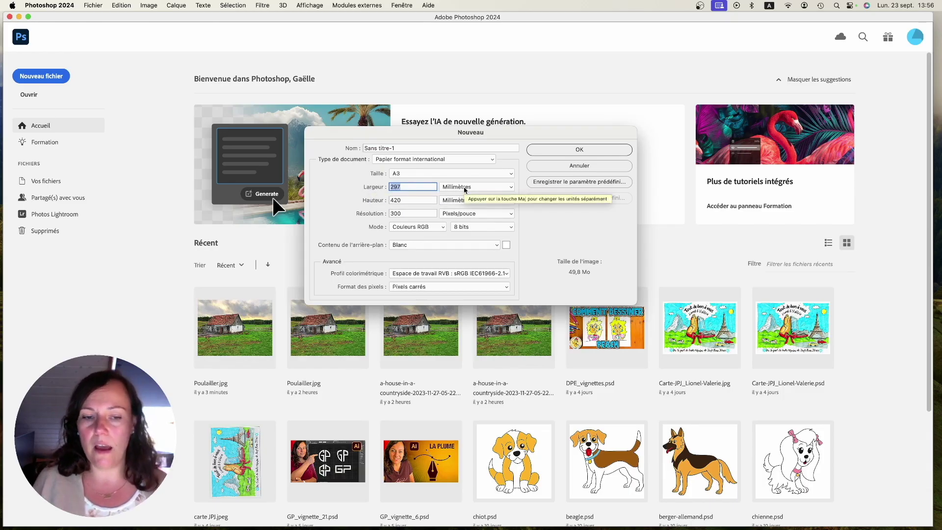
{"action": "left_click", "coordinate": [406, 186]}
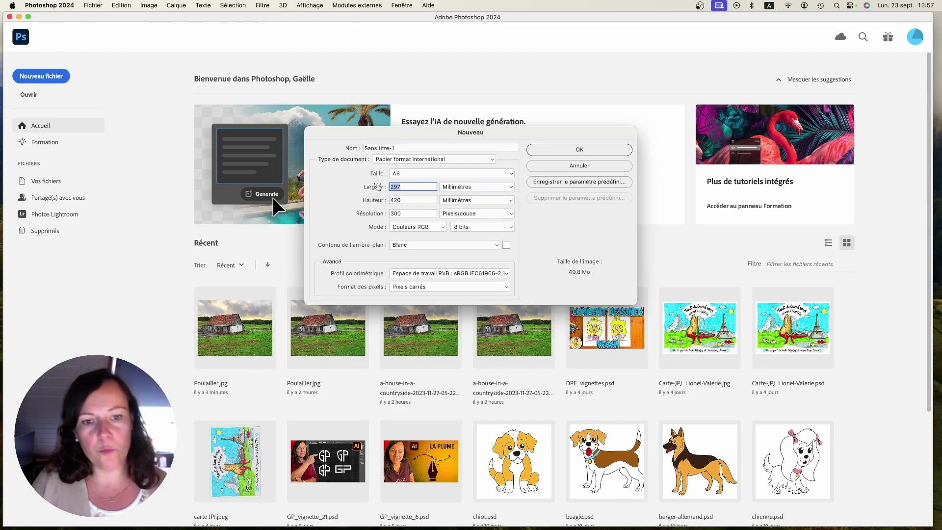
{"action": "left_click", "coordinate": [360, 214]}
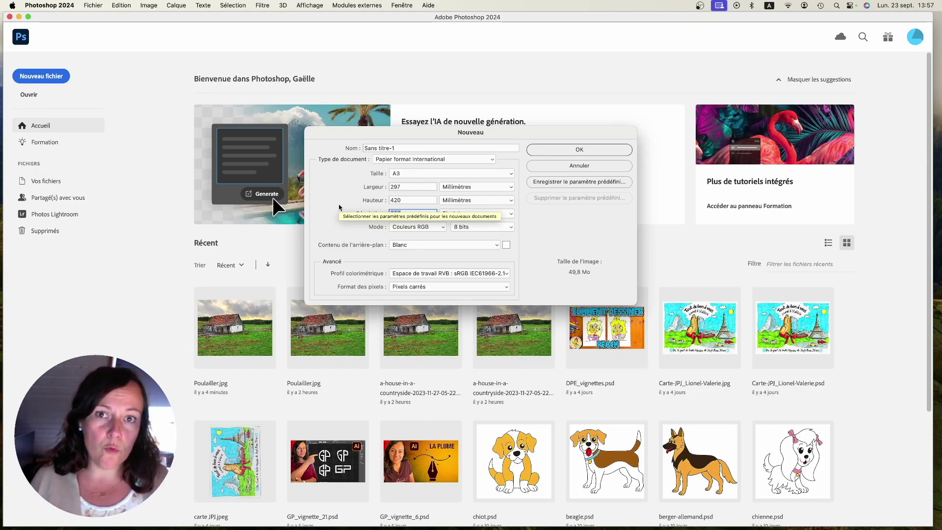
{"action": "left_click", "coordinate": [404, 215]}
{"action": "left_click_drag", "start_coordinate": [404, 215], "coordinate": [361, 214]}
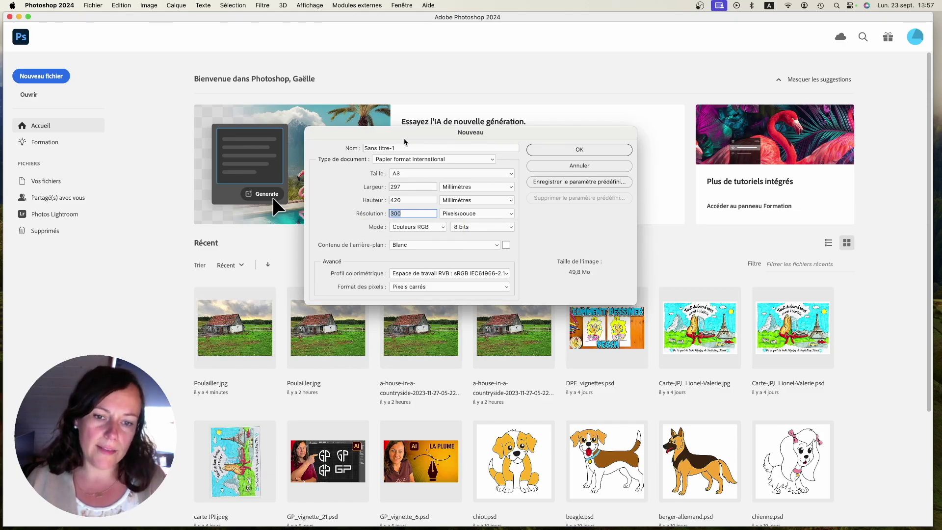
{"action": "left_click", "coordinate": [402, 229]}
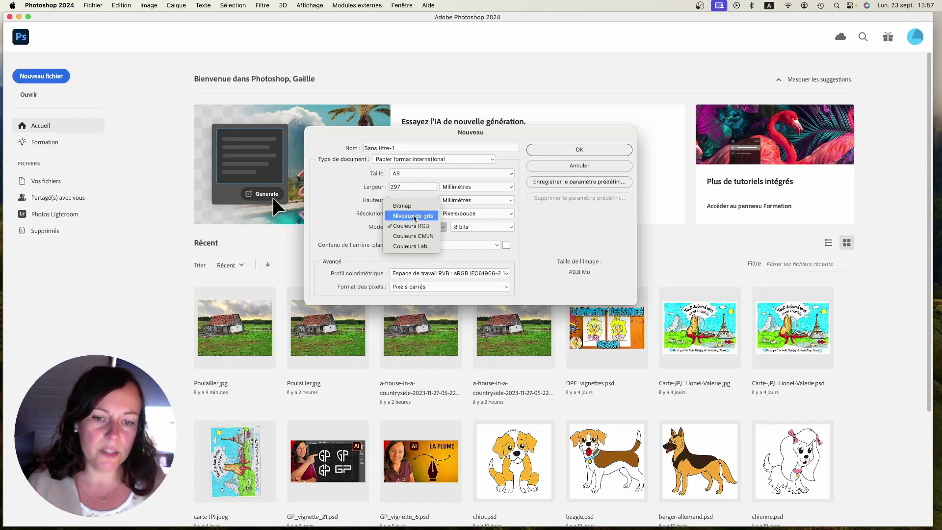
{"action": "left_click", "coordinate": [376, 228]}
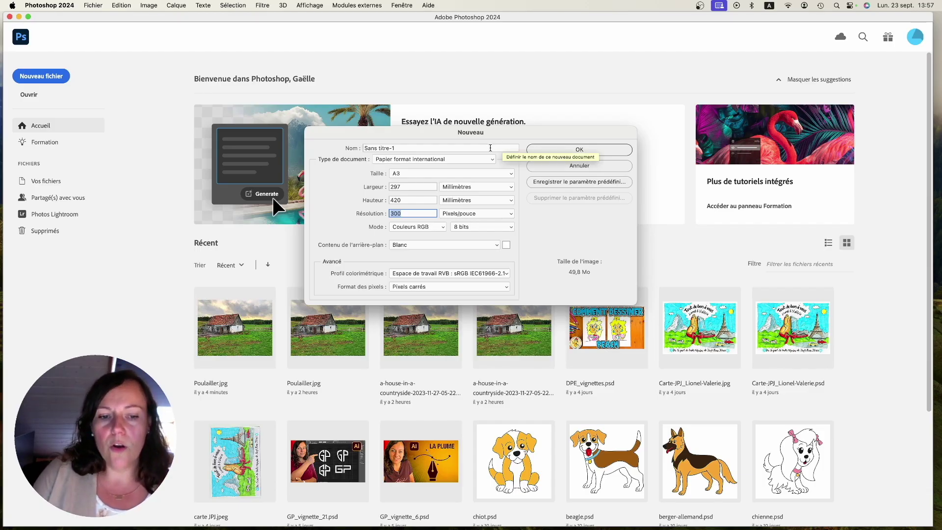
Create the document with Blanc as background content and display its layers in the Calques panel.
{"action": "left_click", "coordinate": [411, 245]}
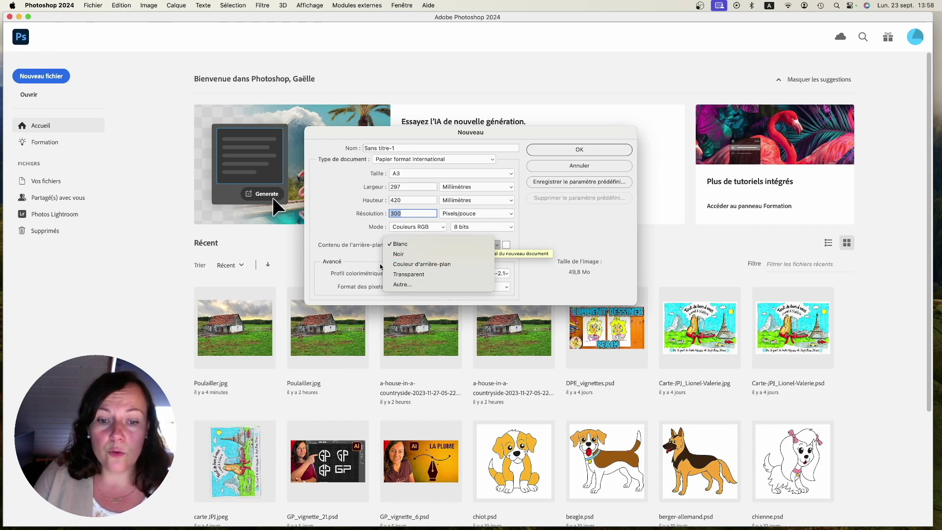
{"action": "left_click", "coordinate": [386, 244]}
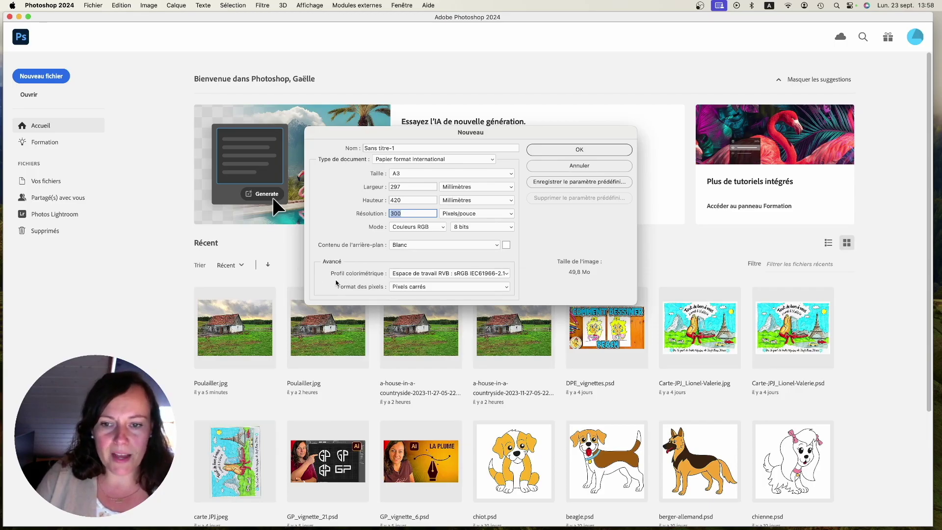
{"action": "left_click", "coordinate": [579, 149]}
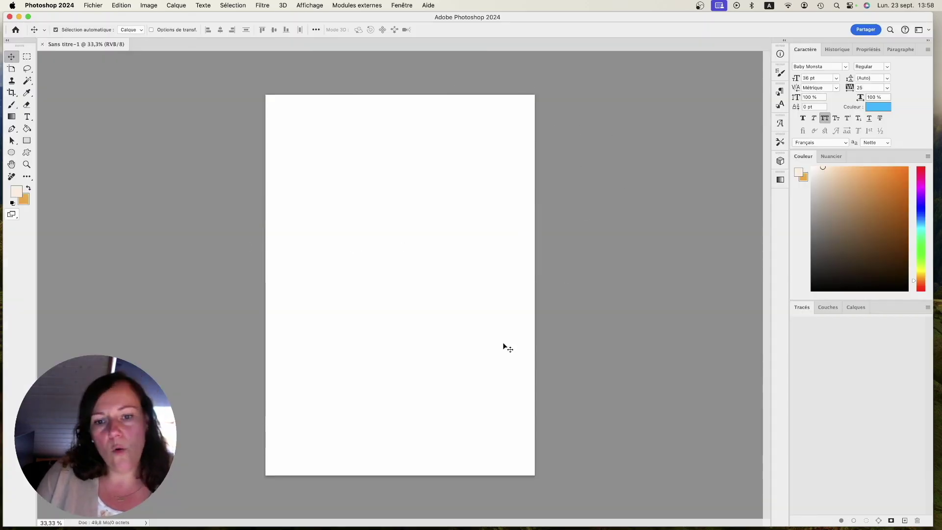
{"action": "left_click", "coordinate": [853, 308]}
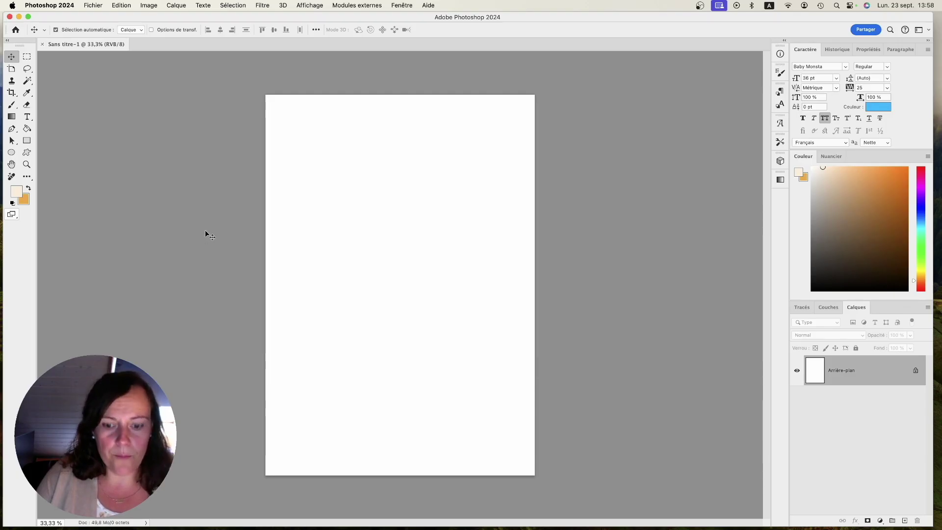
Close the blank document and open the most recent Poulailler.jpg from the recent files.
{"action": "left_click", "coordinate": [93, 5]}
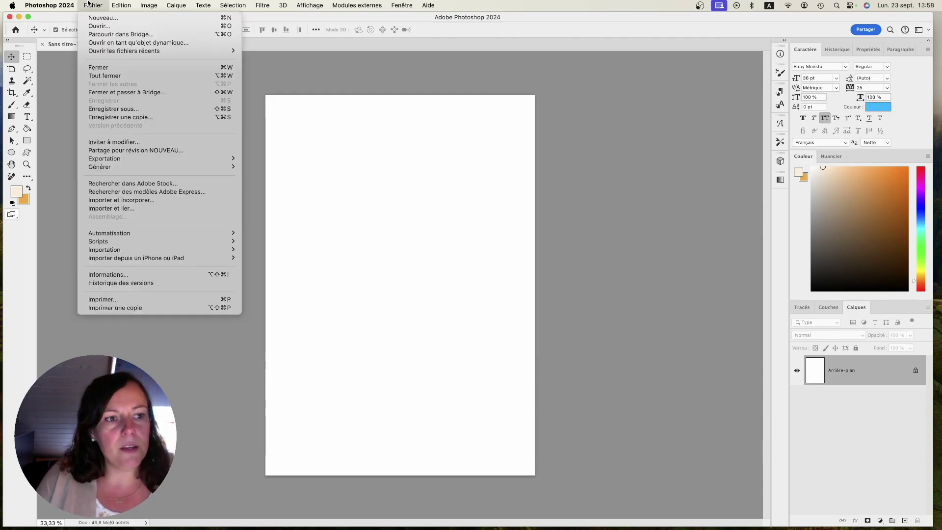
{"action": "left_click", "coordinate": [102, 68]}
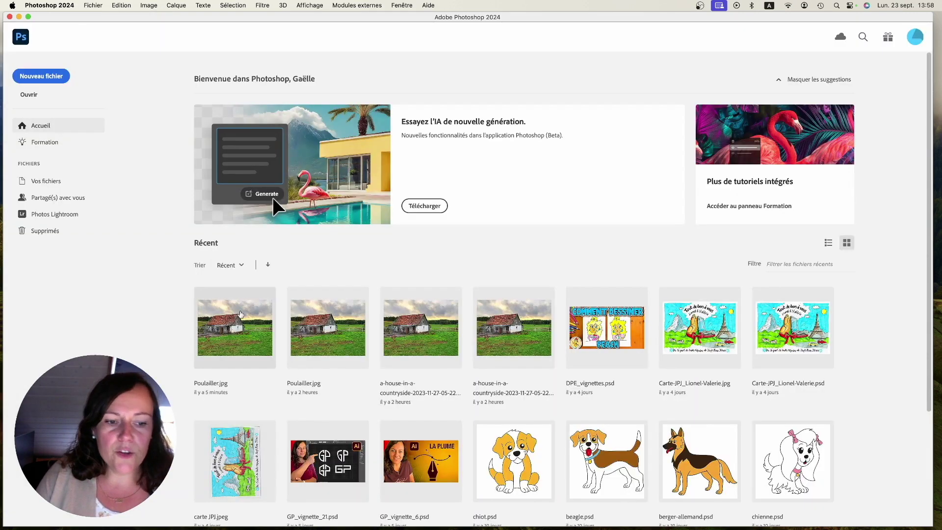
{"action": "left_click", "coordinate": [228, 337]}
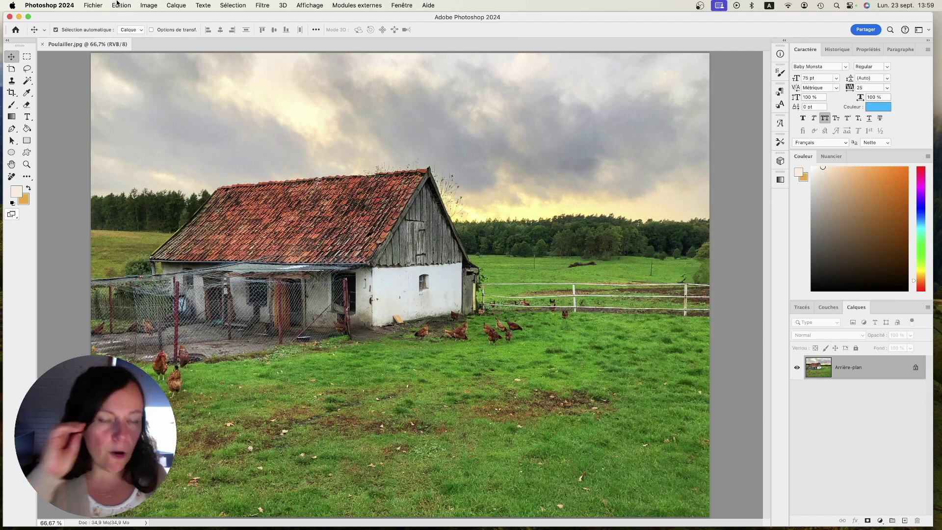
Start saving the Poulailler photo under a new format in the animaux folder, with Photoshop as the file format.
{"action": "left_click", "coordinate": [91, 5]}
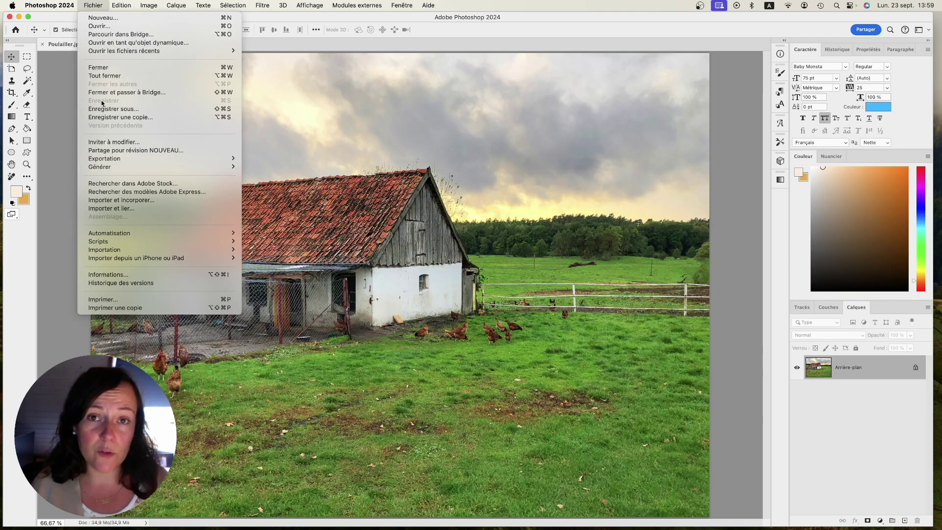
{"action": "left_click", "coordinate": [96, 5]}
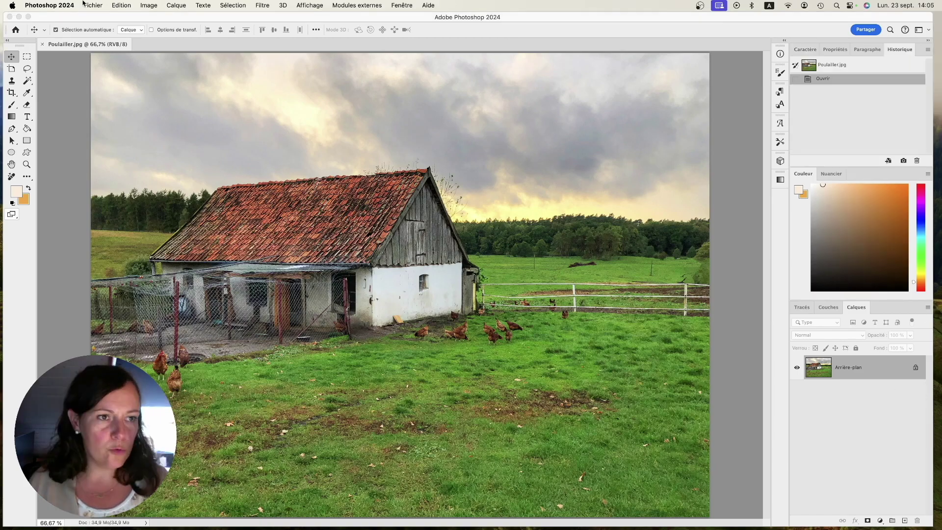
{"action": "left_click", "coordinate": [93, 5]}
{"action": "left_click", "coordinate": [90, 110]}
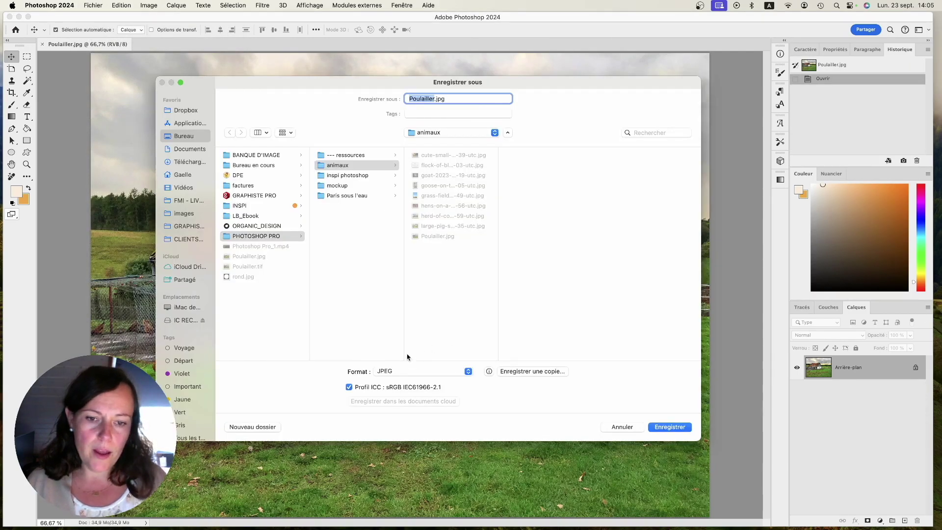
{"action": "left_click", "coordinate": [390, 372]}
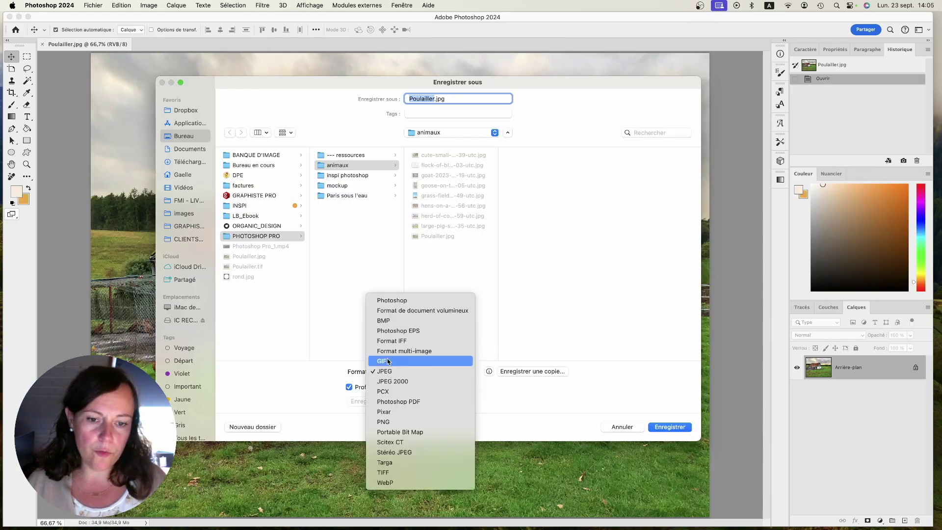
{"action": "left_click", "coordinate": [391, 302]}
{"action": "left_click", "coordinate": [390, 371]}
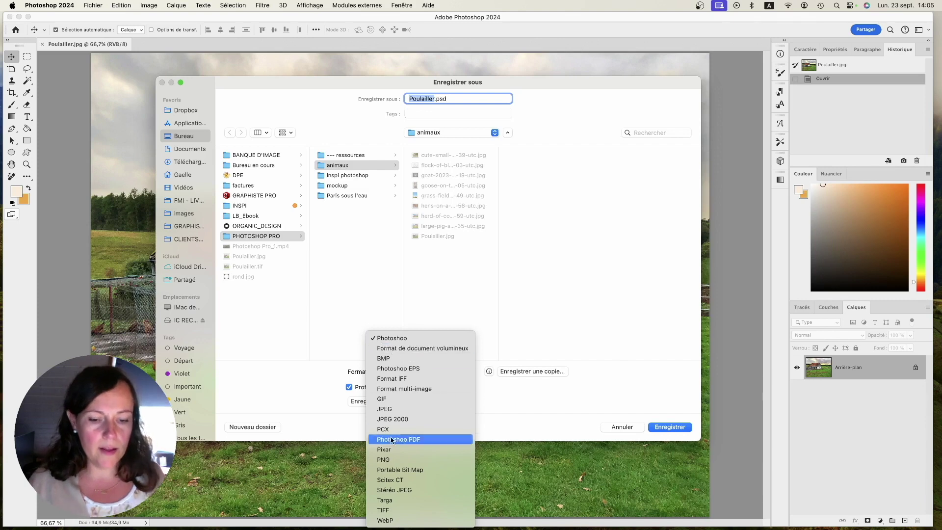
{"action": "left_click", "coordinate": [391, 342]}
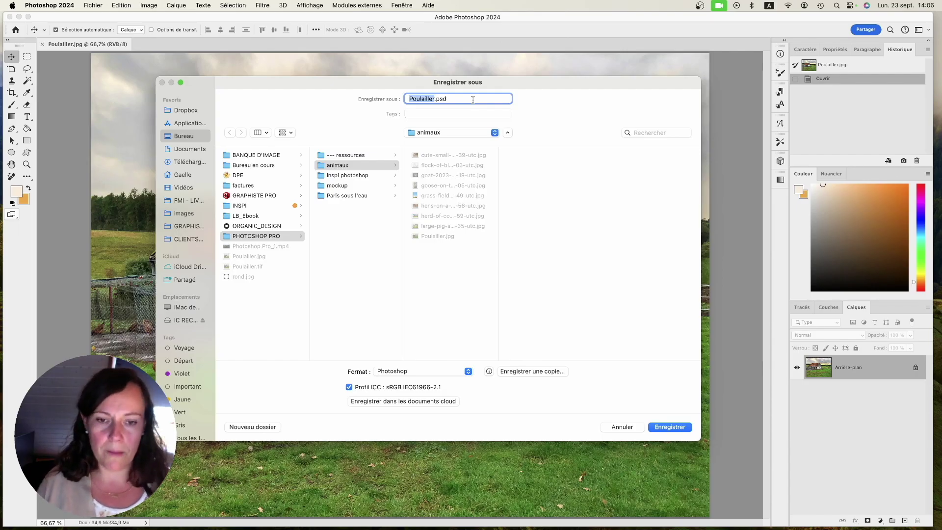
Try TIFF and JPEG as the save format for the Poulailler photo.
{"action": "left_click", "coordinate": [421, 370]}
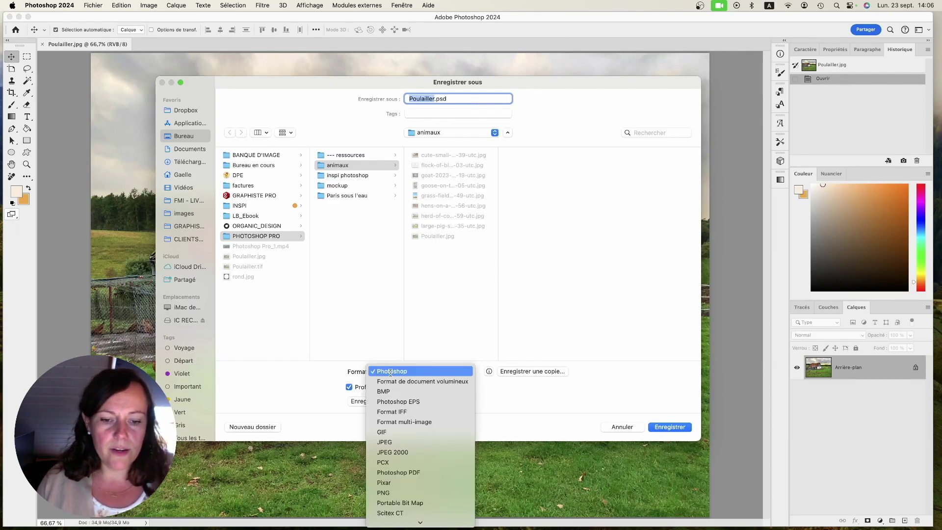
{"action": "left_click", "coordinate": [383, 510]}
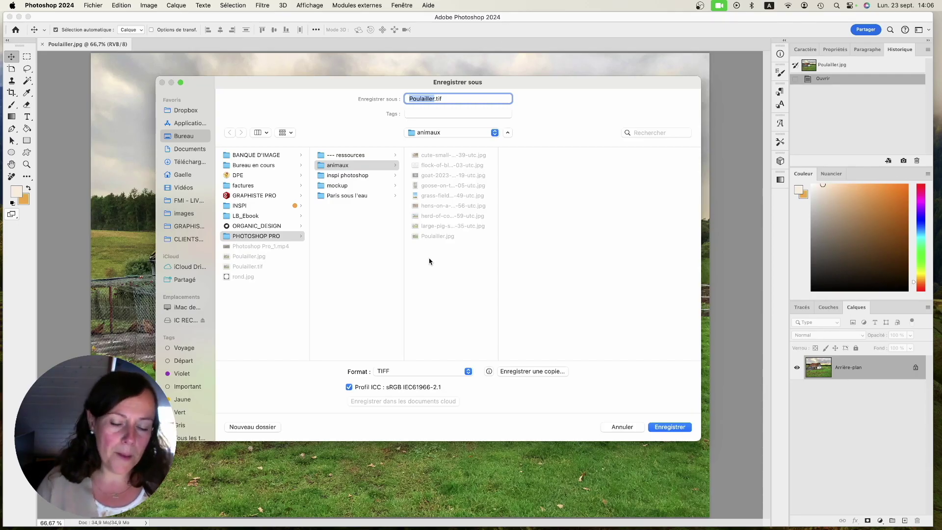
{"action": "left_click", "coordinate": [391, 372]}
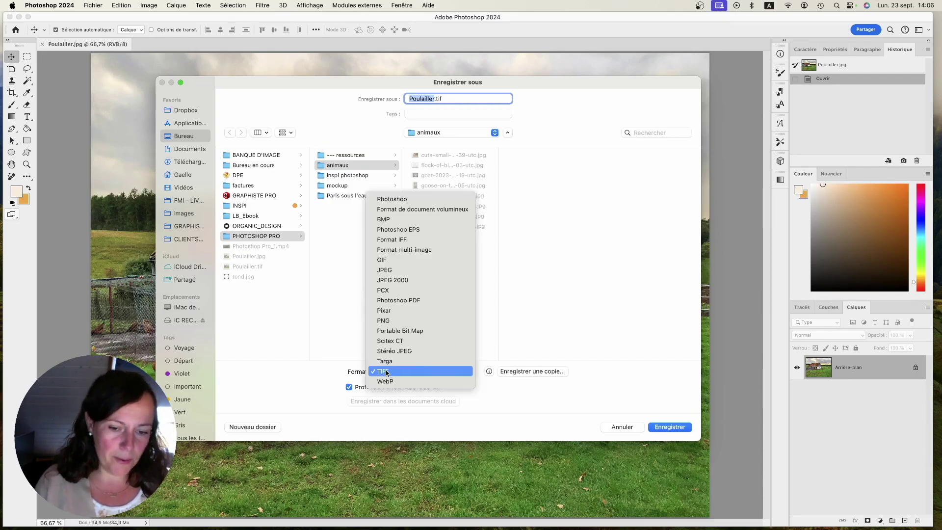
{"action": "left_click", "coordinate": [382, 269]}
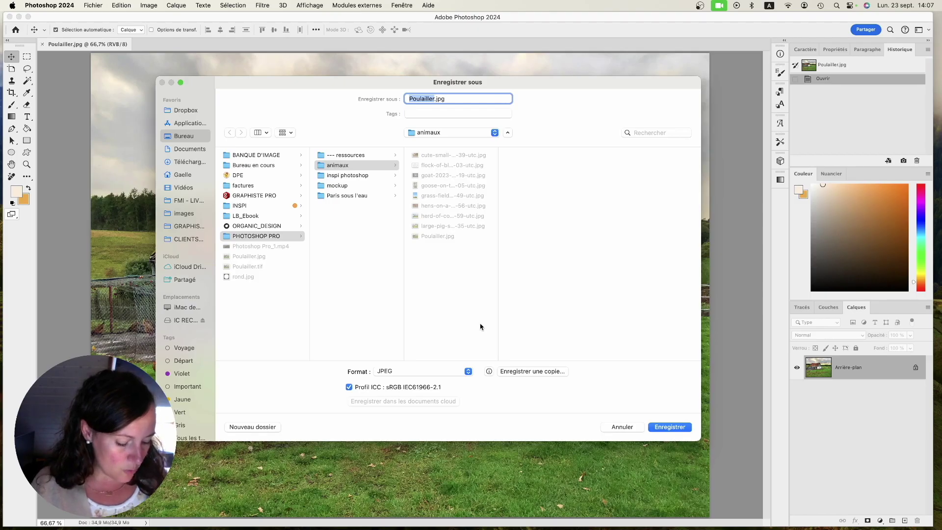
Try PNG and Format de document volumineux as the save format for the Poulailler photo.
{"action": "left_click", "coordinate": [412, 373]}
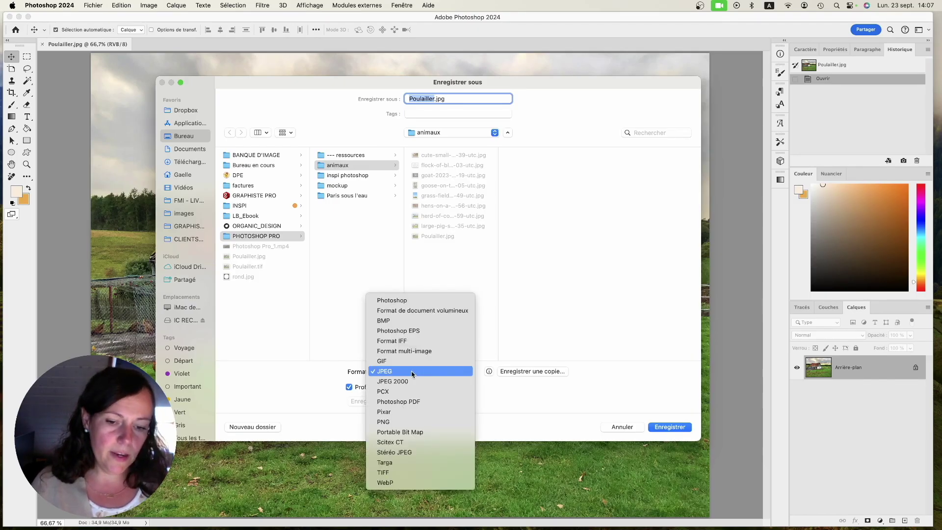
{"action": "left_click", "coordinate": [393, 421]}
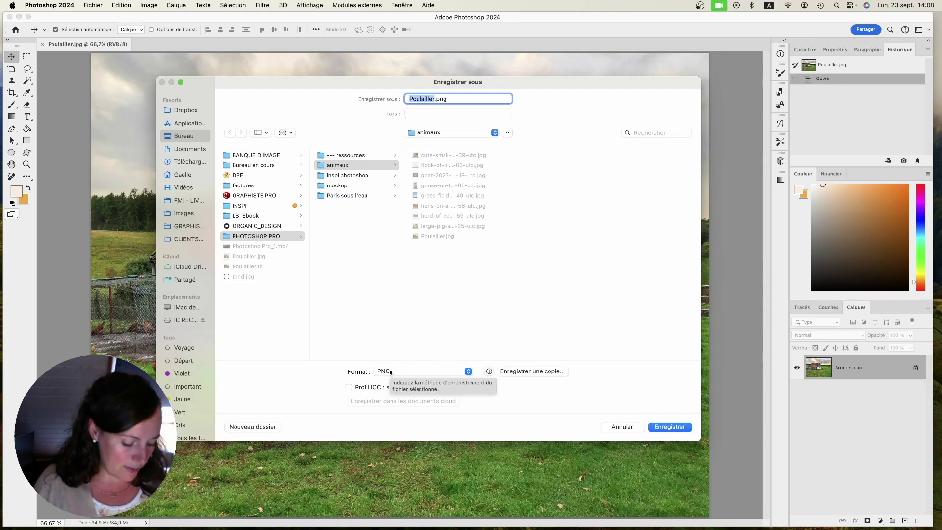
{"action": "left_click", "coordinate": [390, 372]}
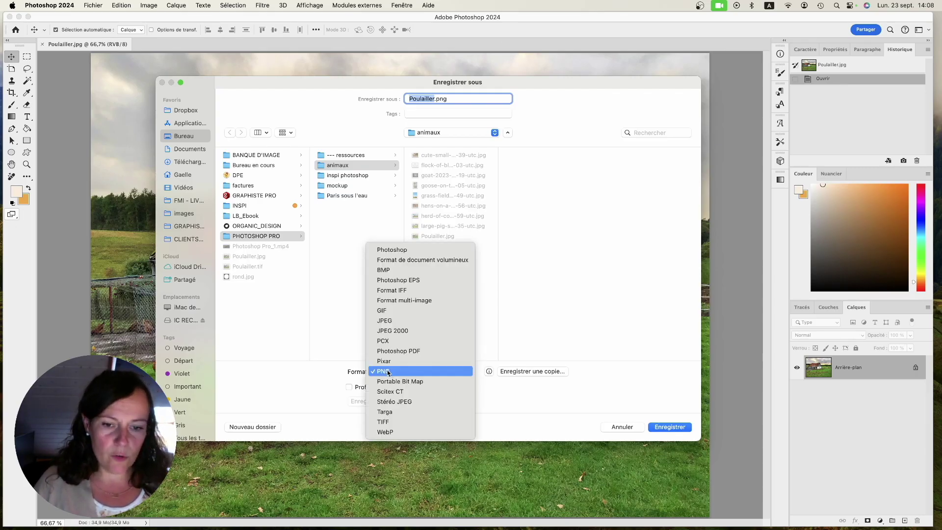
{"action": "left_click", "coordinate": [397, 260]}
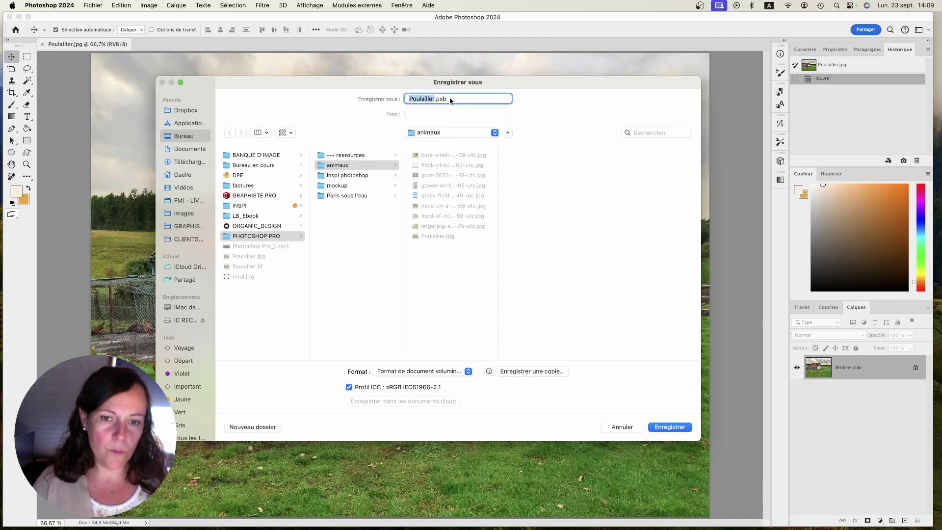
Set the format back to Photoshop and save the photo as Poulailler.psd in the animaux folder.
{"action": "left_click", "coordinate": [397, 374]}
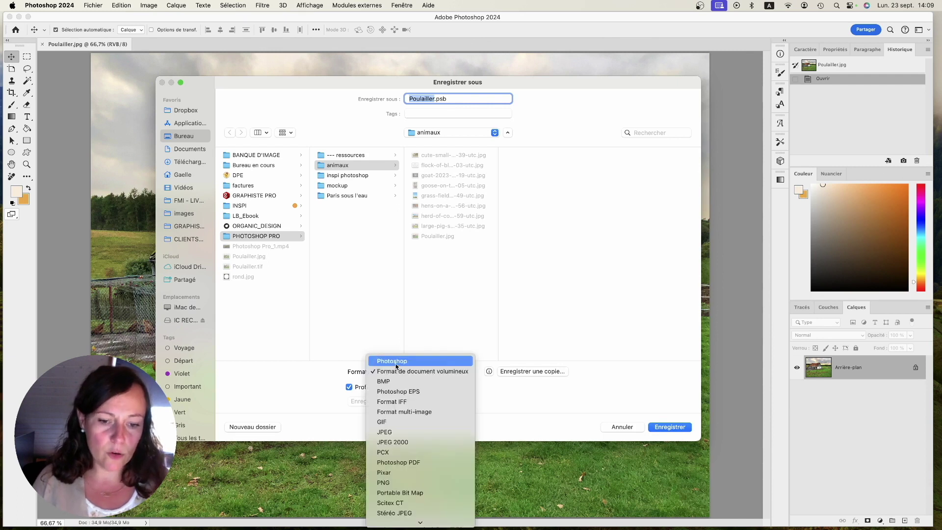
{"action": "left_click", "coordinate": [393, 361]}
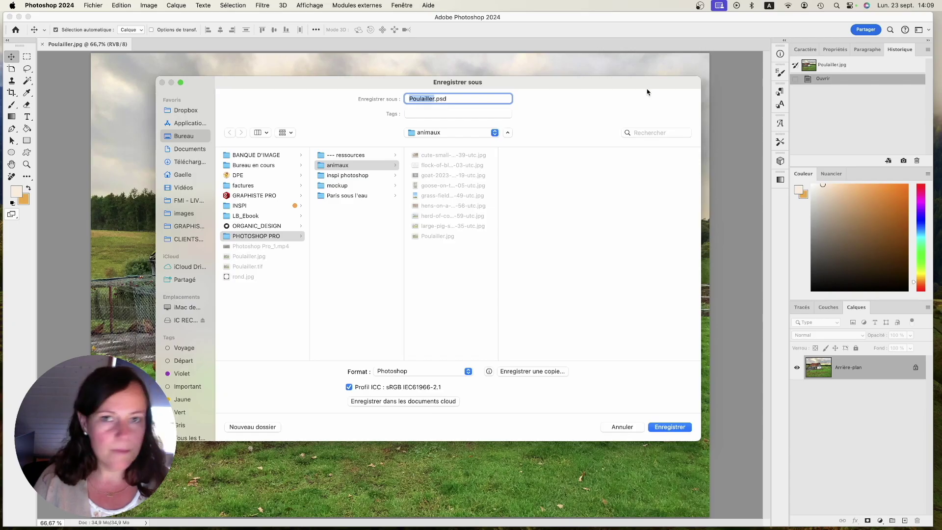
{"action": "left_click", "coordinate": [665, 426]}
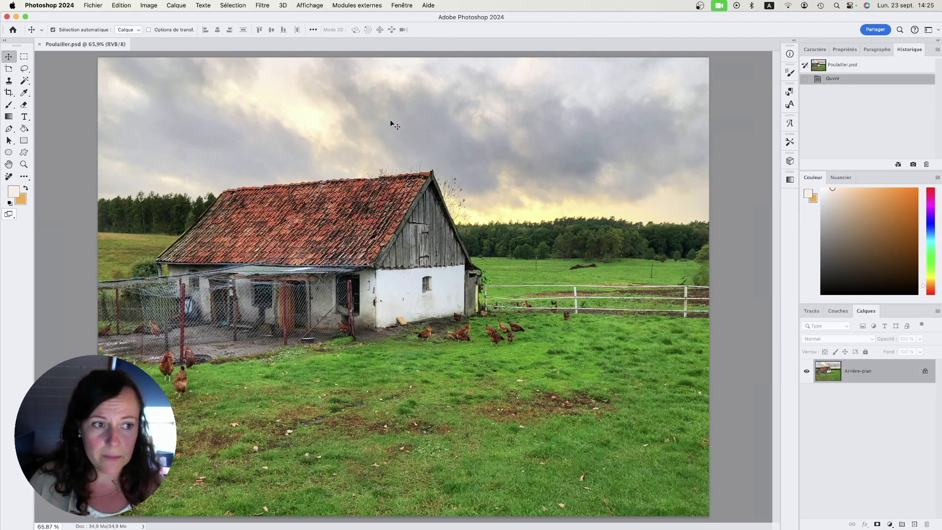
Use the Zoom tool to magnify the barn's white wall to 300% and zoom back out to 66.67%.
{"action": "left_click", "coordinate": [23, 165]}
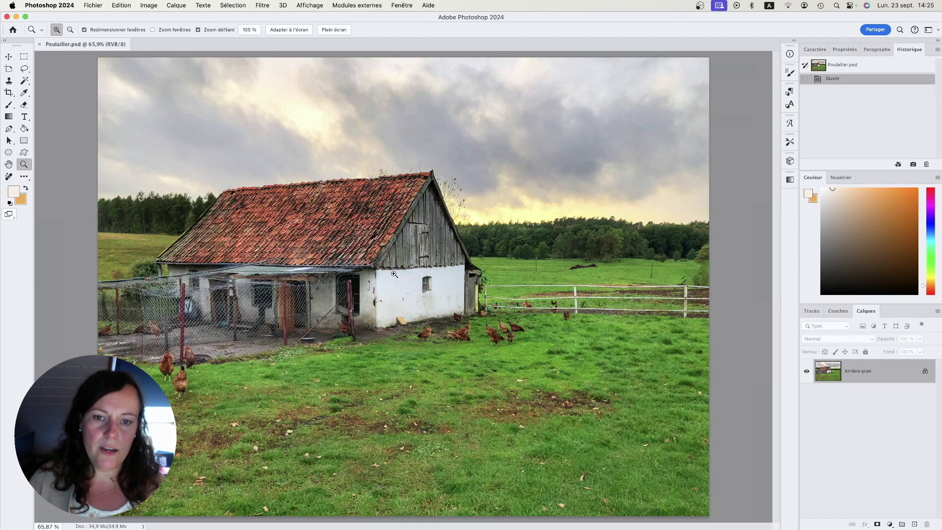
{"action": "left_click", "coordinate": [393, 291]}
{"action": "left_click_drag", "start_coordinate": [392, 290], "coordinate": [393, 291]}
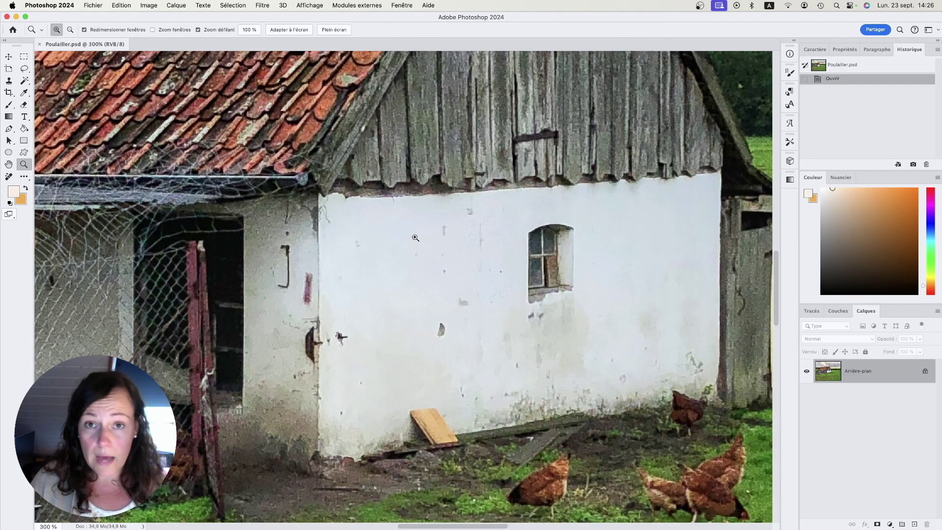
{"action": "key", "text": "alt"}
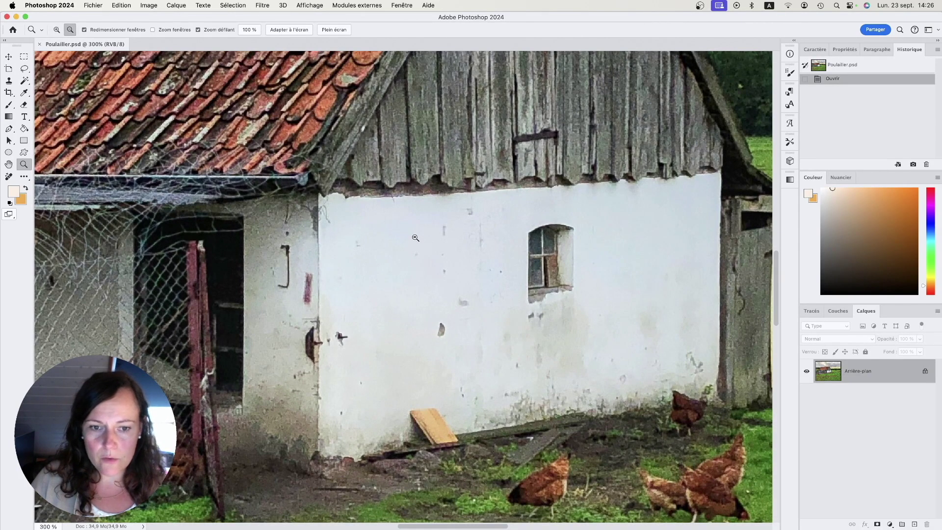
{"action": "left_click", "coordinate": [417, 246], "text": "alt"}
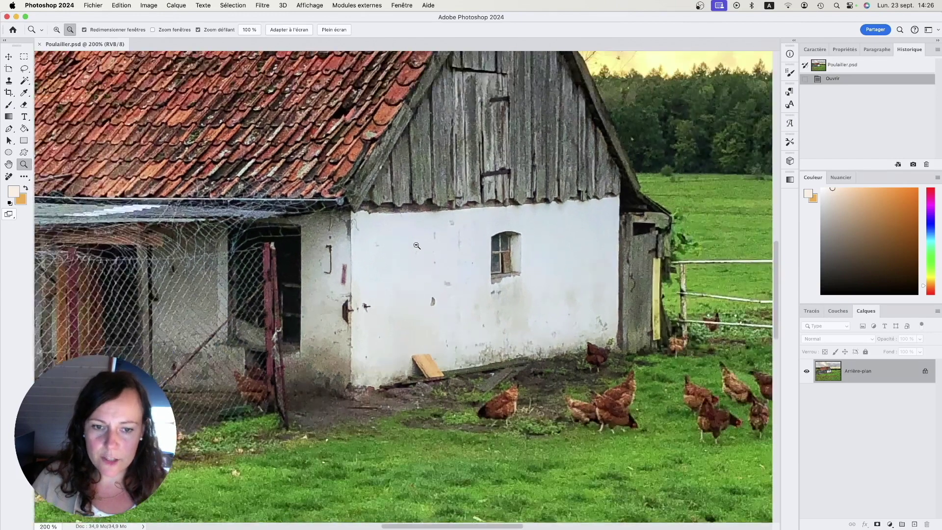
{"action": "left_click", "coordinate": [422, 262], "text": "alt"}
{"action": "left_click", "coordinate": [422, 262], "text": "alt"}
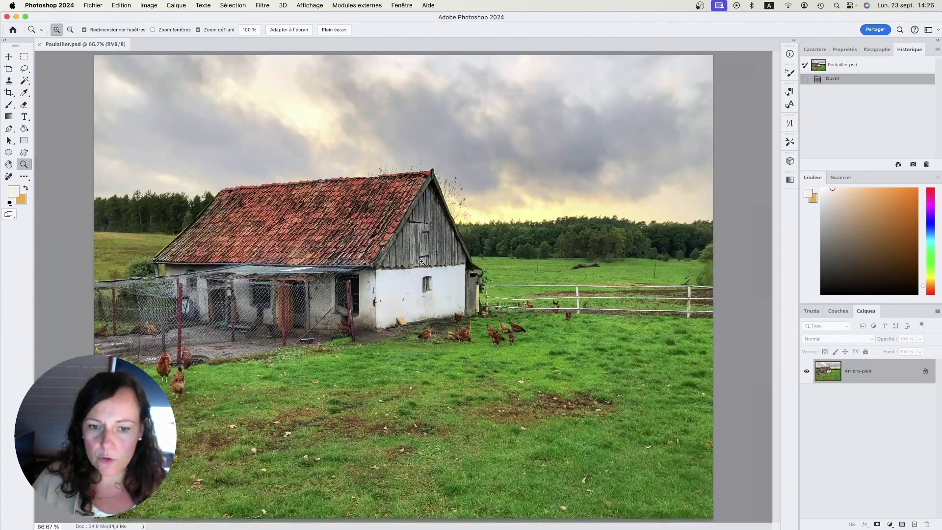
With the Move tool active, zoom temporarily to 500% on the barn's wooden gable and back out.
{"action": "key", "text": "v"}
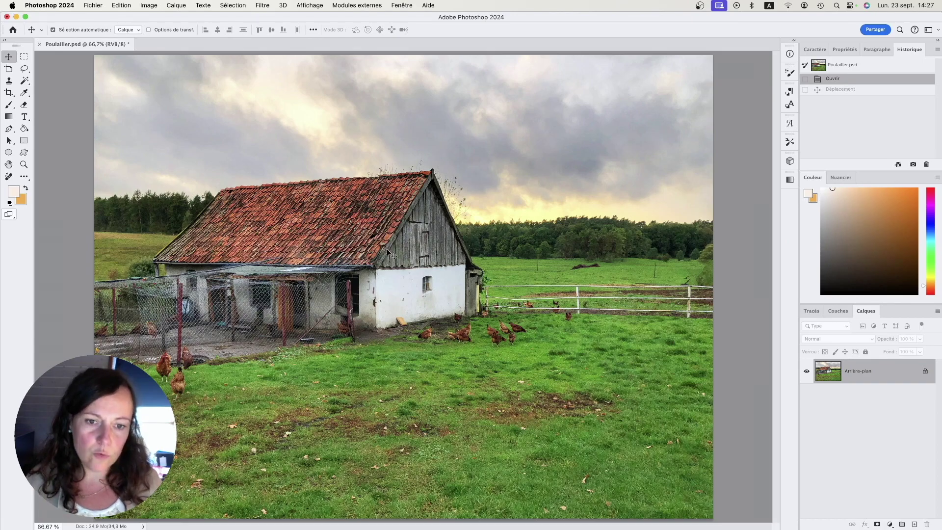
{"action": "key", "text": "super+space"}
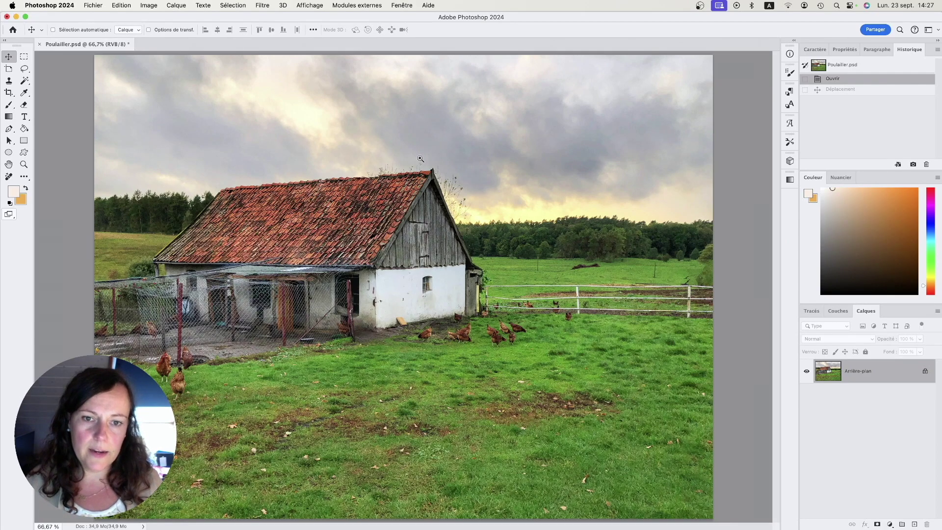
{"action": "left_click_drag", "start_coordinate": [430, 162], "coordinate": [459, 236]}
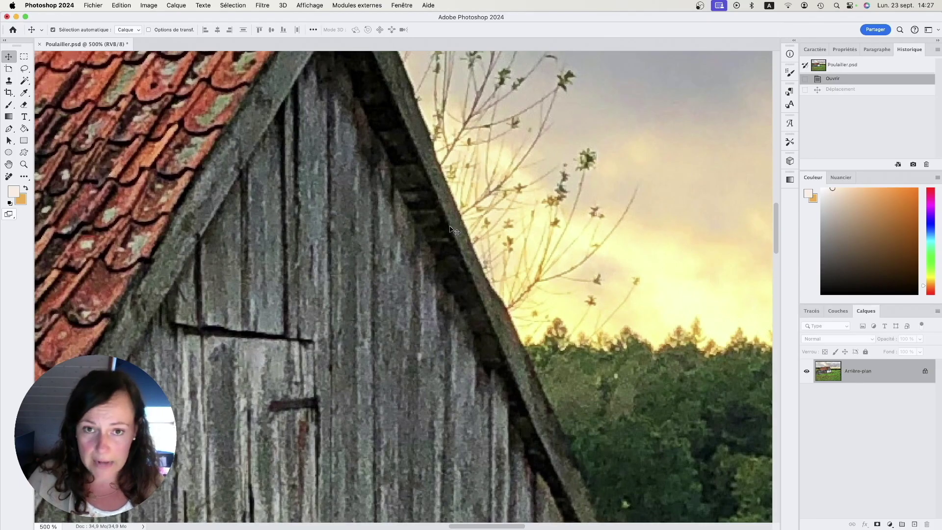
{"action": "left_click", "coordinate": [527, 224], "text": "alt+super"}
{"action": "left_click", "coordinate": [475, 272], "text": "alt+super"}
{"action": "left_click", "coordinate": [476, 271], "text": "alt+super"}
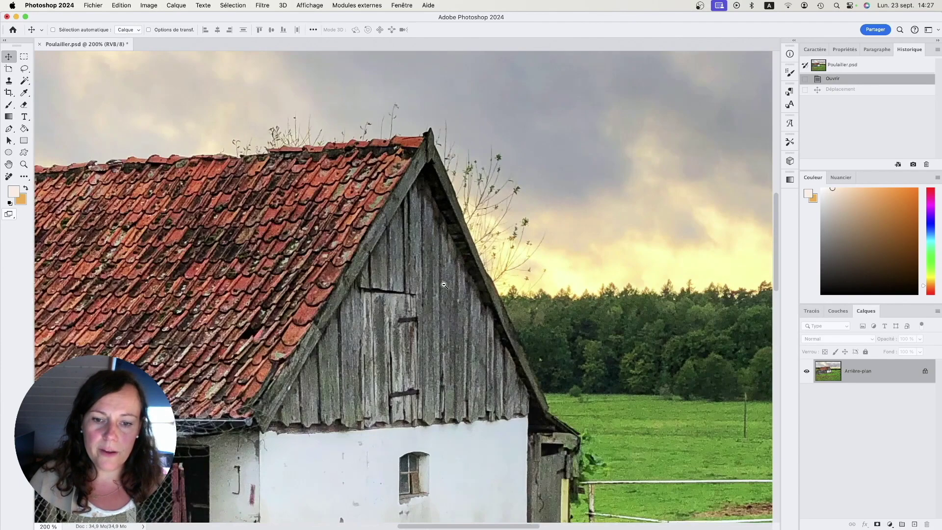
{"action": "left_click", "coordinate": [433, 290], "text": "alt+super"}
{"action": "left_click", "coordinate": [424, 291], "text": "alt+super"}
{"action": "left_click", "coordinate": [422, 292], "text": "alt+super"}
Practise temporary zooming in and out on the barn's white wall between 50% and 200%, finishing at 200%.
{"action": "left_click", "coordinate": [422, 292], "text": "super"}
{"action": "left_click", "coordinate": [422, 292], "text": "super"}
{"action": "left_click", "coordinate": [423, 293], "text": "super"}
{"action": "left_click", "coordinate": [424, 294], "text": "alt+super"}
{"action": "left_click", "coordinate": [424, 294], "text": "alt+super"}
{"action": "left_click", "coordinate": [425, 294], "text": "alt+super"}
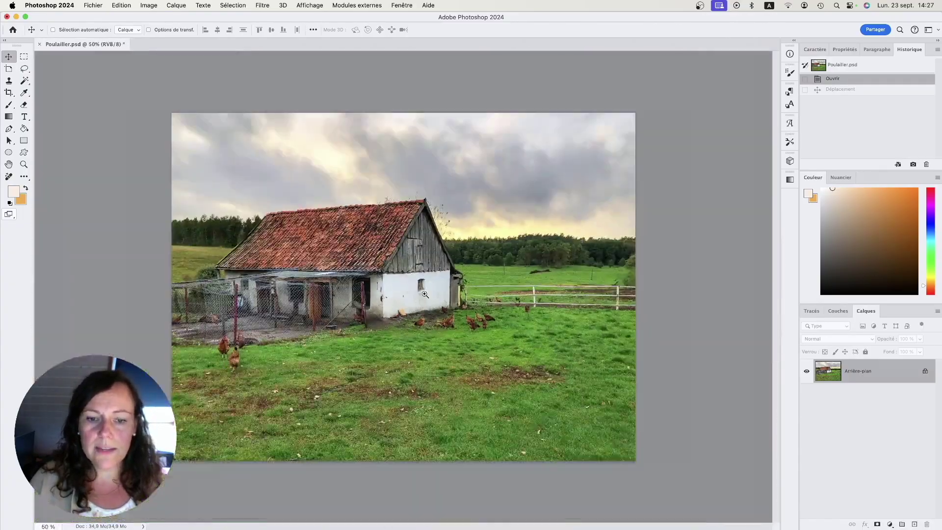
{"action": "left_click", "coordinate": [424, 294], "text": "super"}
{"action": "left_click", "coordinate": [424, 294], "text": "super"}
{"action": "left_click", "coordinate": [425, 294], "text": "super"}
{"action": "left_click", "coordinate": [425, 293], "text": "alt+super"}
{"action": "left_click", "coordinate": [425, 292], "text": "alt+super"}
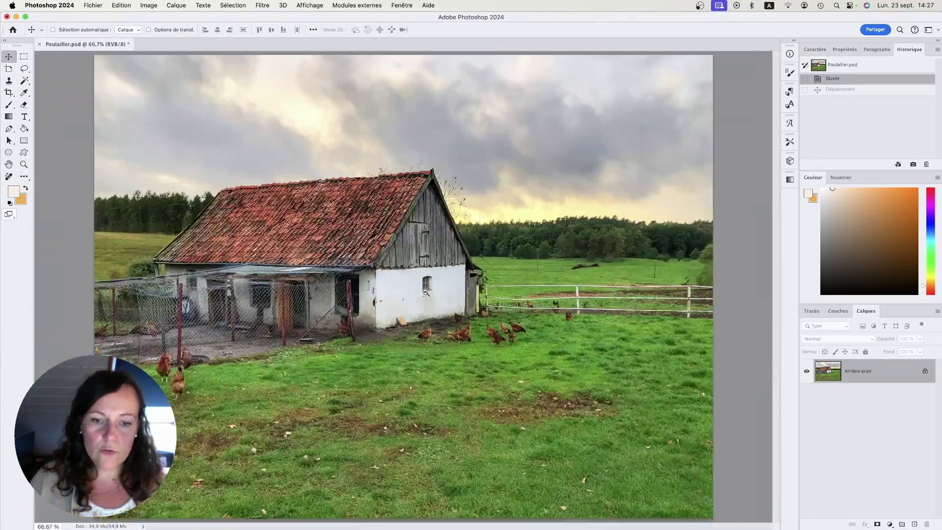
{"action": "left_click", "coordinate": [425, 292], "text": "alt+super"}
{"action": "left_click", "coordinate": [426, 293], "text": "alt+super"}
{"action": "left_click", "coordinate": [423, 296], "text": "super"}
{"action": "left_click", "coordinate": [423, 297], "text": "super"}
{"action": "left_click", "coordinate": [423, 299], "text": "super"}
{"action": "left_click", "coordinate": [421, 301], "text": "super"}
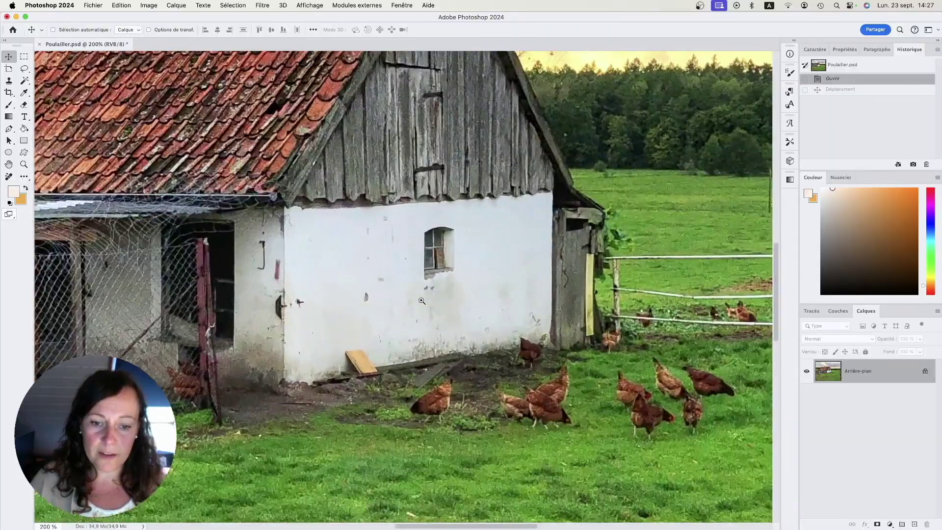
{"action": "left_click", "coordinate": [422, 301], "text": "alt+super"}
{"action": "left_click", "coordinate": [422, 300], "text": "alt+super"}
{"action": "left_click", "coordinate": [422, 301], "text": "alt+super"}
{"action": "left_click", "coordinate": [422, 301], "text": "alt+super"}
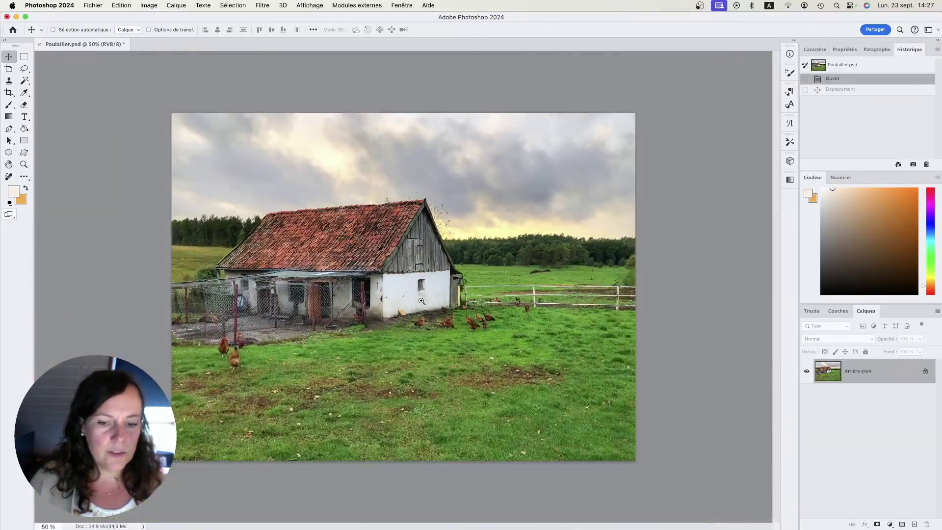
{"action": "left_click", "coordinate": [422, 300], "text": "super"}
{"action": "left_click", "coordinate": [422, 301], "text": "super"}
{"action": "left_click", "coordinate": [422, 301], "text": "super"}
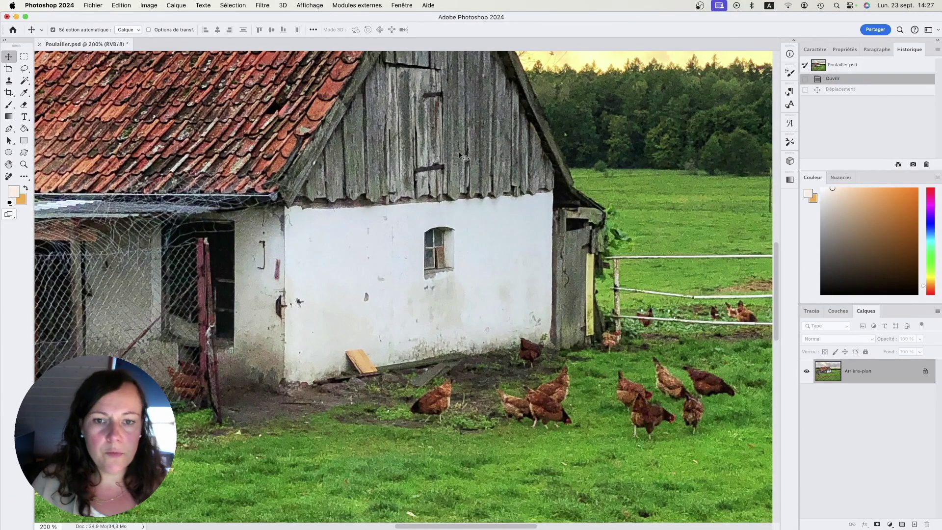
Keep the Move tool active and pan the 200% view temporarily to the fence and grass at the photo's right edge.
{"action": "left_click", "coordinate": [8, 165]}
{"action": "left_click", "coordinate": [5, 57]}
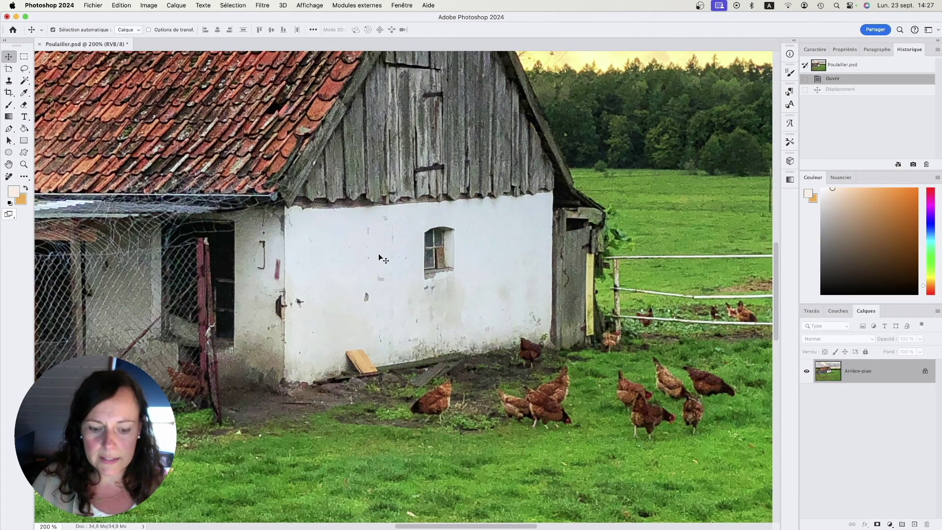
{"action": "key", "text": "space"}
{"action": "left_click_drag", "start_coordinate": [621, 363], "coordinate": [296, 204]}
{"action": "scroll", "coordinate": [296, 204], "scroll_direction": "down", "scroll_amount": 2}
{"action": "scroll", "coordinate": [299, 201], "scroll_direction": "right", "scroll_amount": 12}
{"action": "scroll", "coordinate": [332, 186], "scroll_direction": "down", "scroll_amount": 3}
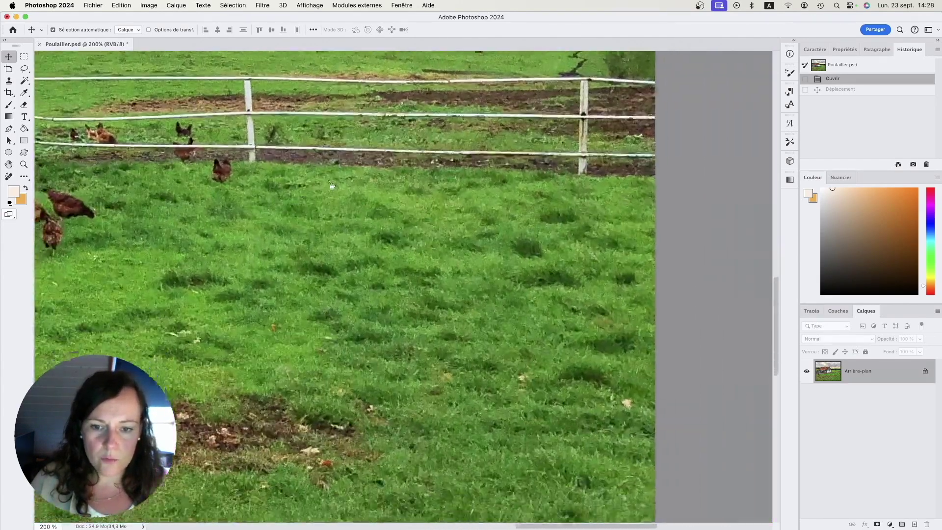
Pan the magnified photo back across the barn to the wire enclosure and the hens in front of it.
{"action": "scroll", "coordinate": [332, 186], "scroll_direction": "left", "scroll_amount": 10}
{"action": "scroll", "coordinate": [333, 184], "scroll_direction": "up", "scroll_amount": 5}
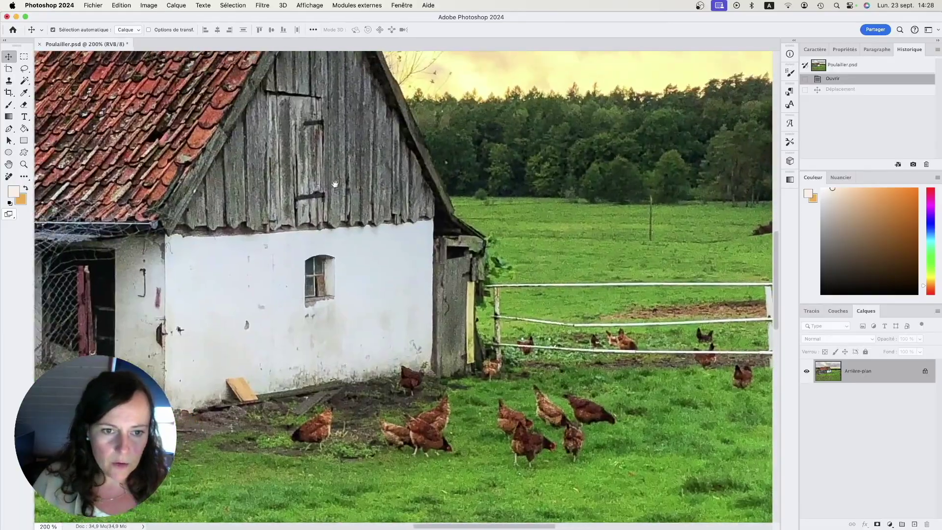
{"action": "scroll", "coordinate": [335, 184], "scroll_direction": "left", "scroll_amount": 15}
{"action": "scroll", "coordinate": [335, 184], "scroll_direction": "up", "scroll_amount": 8}
{"action": "scroll", "coordinate": [482, 235], "scroll_direction": "left", "scroll_amount": 4}
{"action": "scroll", "coordinate": [441, 206], "scroll_direction": "down", "scroll_amount": 12}
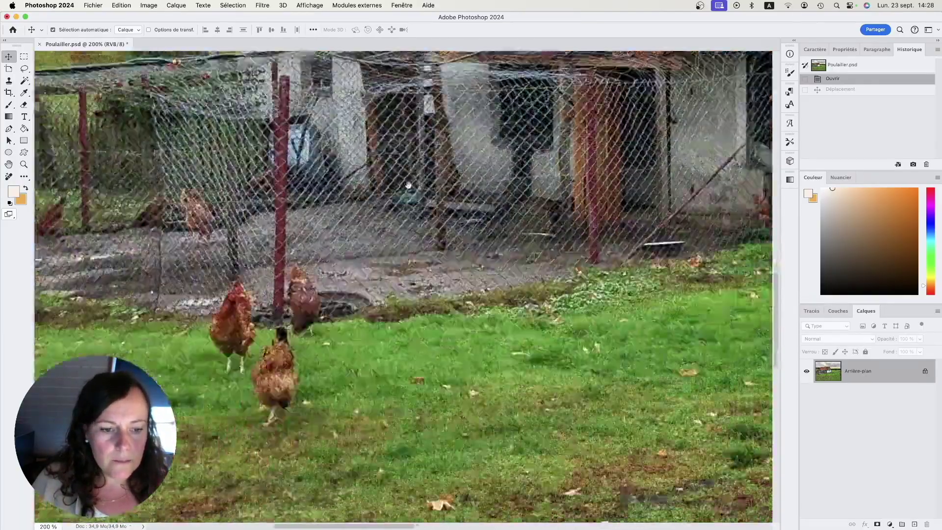
Pan the 200% view over the grass and back to the hens in front of the wire enclosure.
{"action": "scroll", "coordinate": [408, 185], "scroll_direction": "down", "scroll_amount": 12}
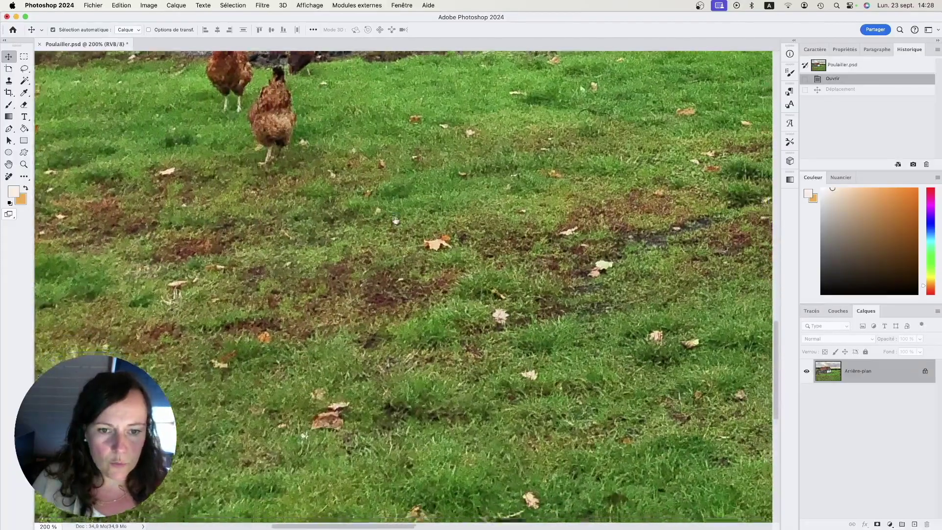
{"action": "scroll", "coordinate": [396, 220], "scroll_direction": "up", "scroll_amount": 10}
{"action": "scroll", "coordinate": [368, 245], "scroll_direction": "right", "scroll_amount": 2}
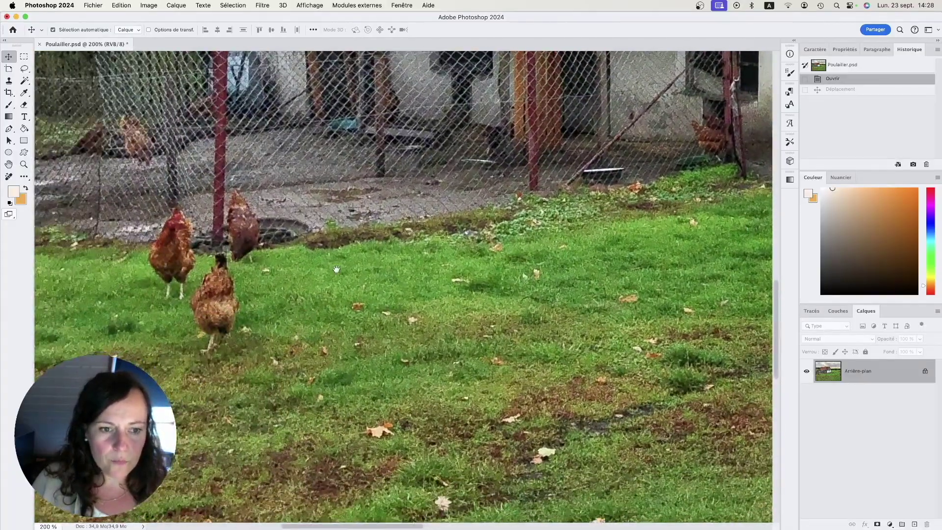
{"action": "scroll", "coordinate": [353, 262], "scroll_direction": "down", "scroll_amount": 3}
{"action": "scroll", "coordinate": [373, 255], "scroll_direction": "left", "scroll_amount": 4}
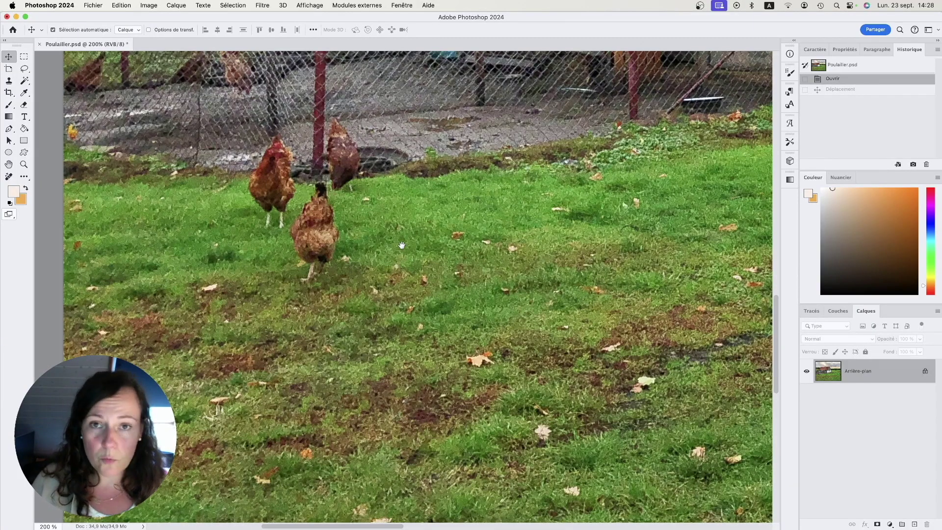
Zoom temporarily to 500% on the grass beside the hens and pan up to the wire enclosure, keeping the Move tool active.
{"action": "left_click", "coordinate": [432, 254], "text": "super"}
{"action": "left_click", "coordinate": [432, 254], "text": "super"}
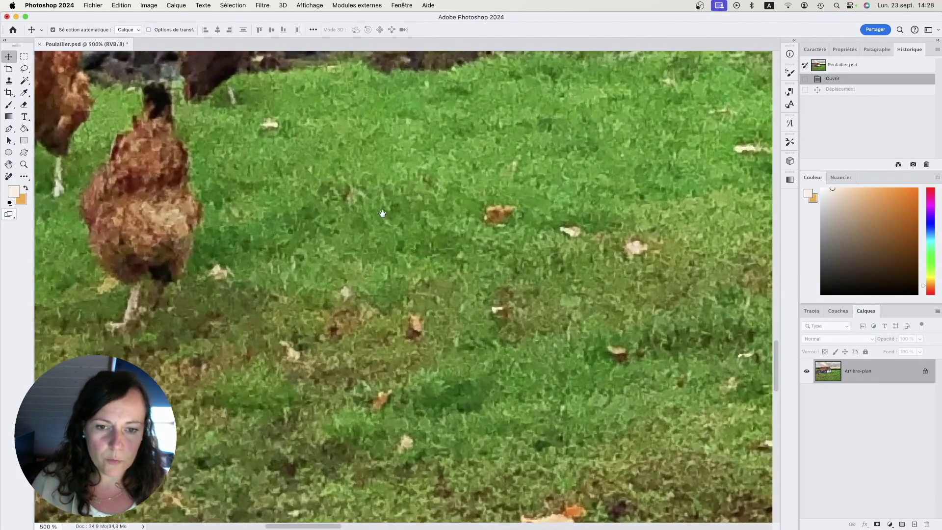
{"action": "left_click_drag", "start_coordinate": [383, 213], "coordinate": [327, 373]}
{"action": "left_click_drag", "start_coordinate": [458, 222], "coordinate": [384, 262]}
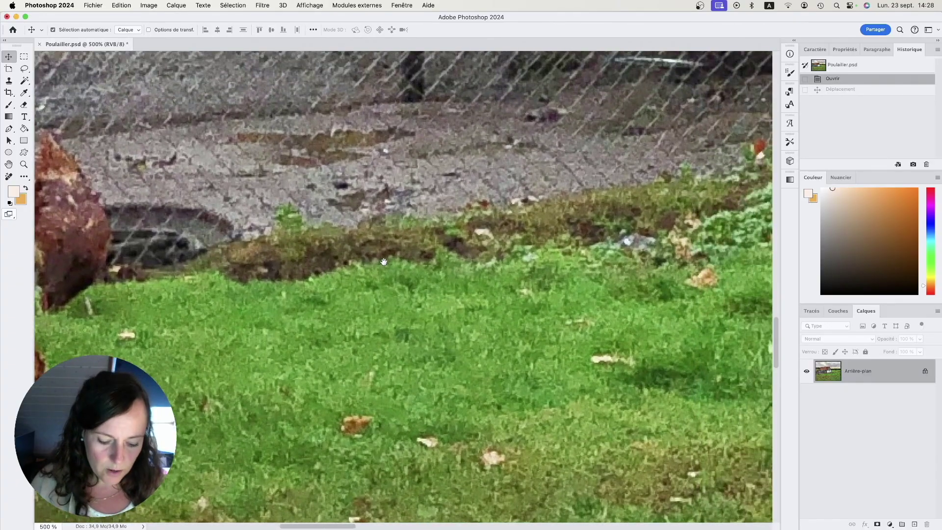
{"action": "scroll", "coordinate": [316, 257], "scroll_direction": "up", "scroll_amount": 5}
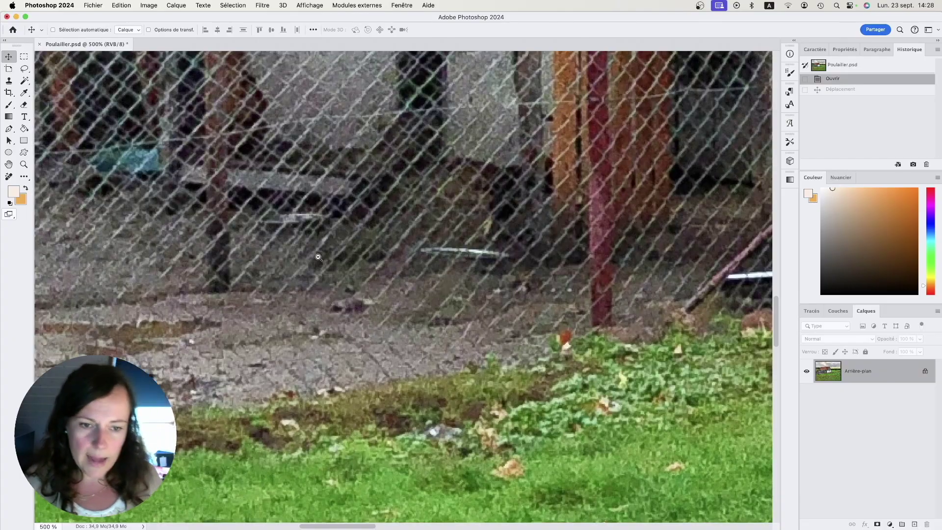
Zoom back out to the whole photo, display it at 100%, and fit it to the window again.
{"action": "scroll", "coordinate": [387, 290], "scroll_direction": "down", "scroll_amount": 8}
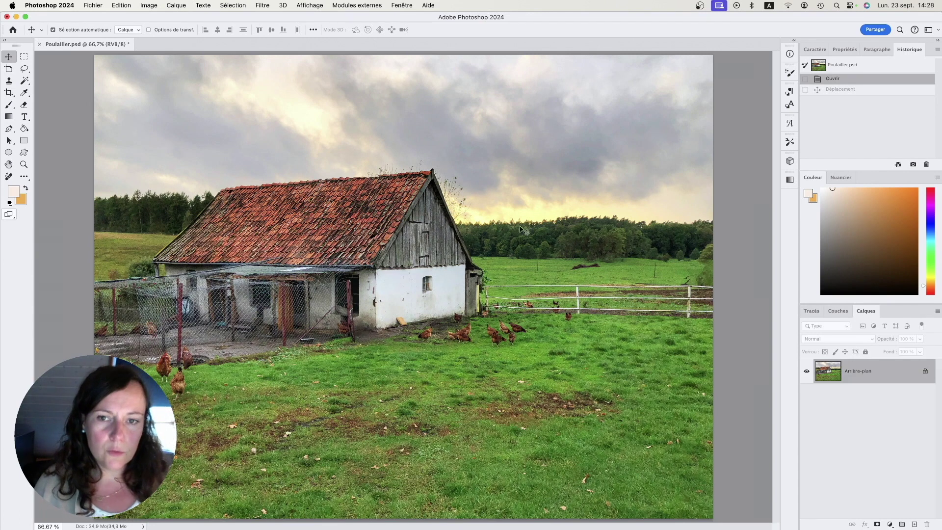
{"action": "double_click", "coordinate": [23, 166]}
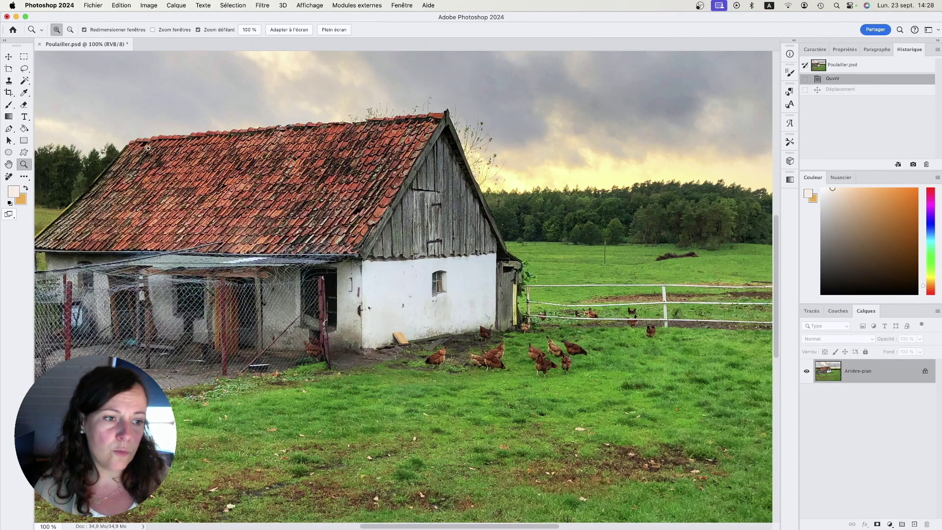
{"action": "double_click", "coordinate": [9, 165]}
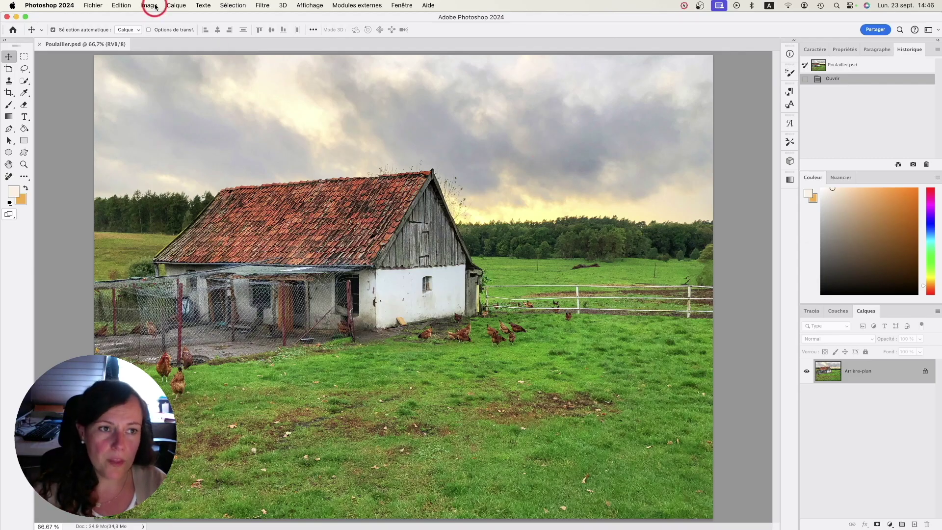
Open Poule+cochon.psd from the animaux folder.
{"action": "left_click", "coordinate": [92, 6]}
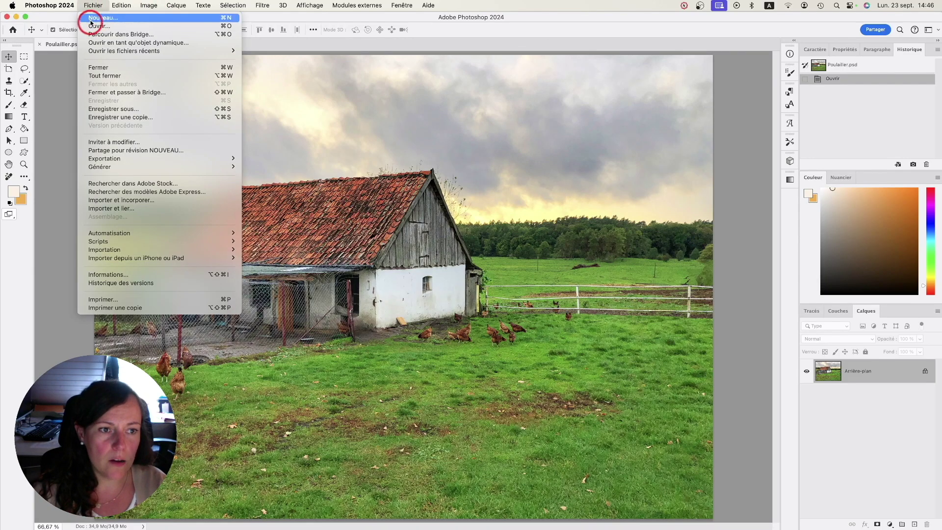
{"action": "left_click", "coordinate": [91, 25]}
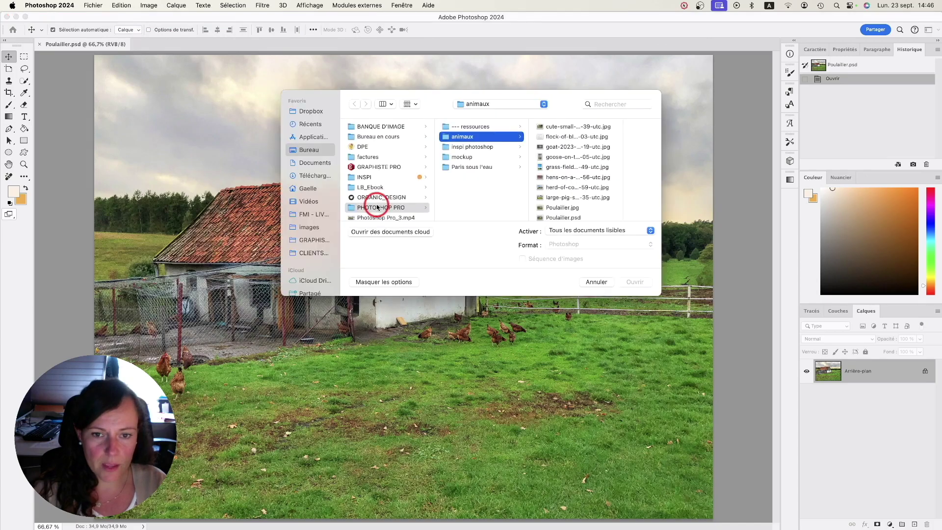
{"action": "scroll", "coordinate": [608, 194], "scroll_direction": "down", "scroll_amount": 2}
{"action": "left_click", "coordinate": [574, 212]}
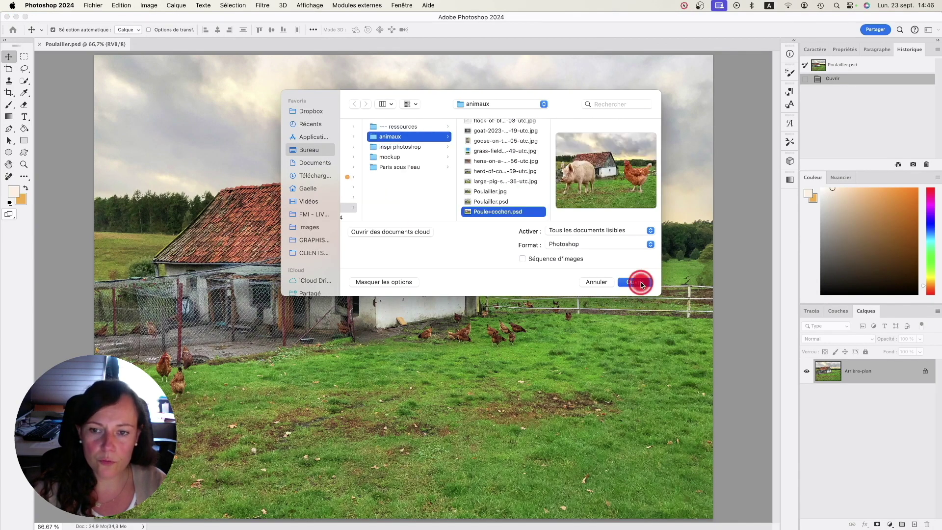
{"action": "left_click", "coordinate": [640, 282]}
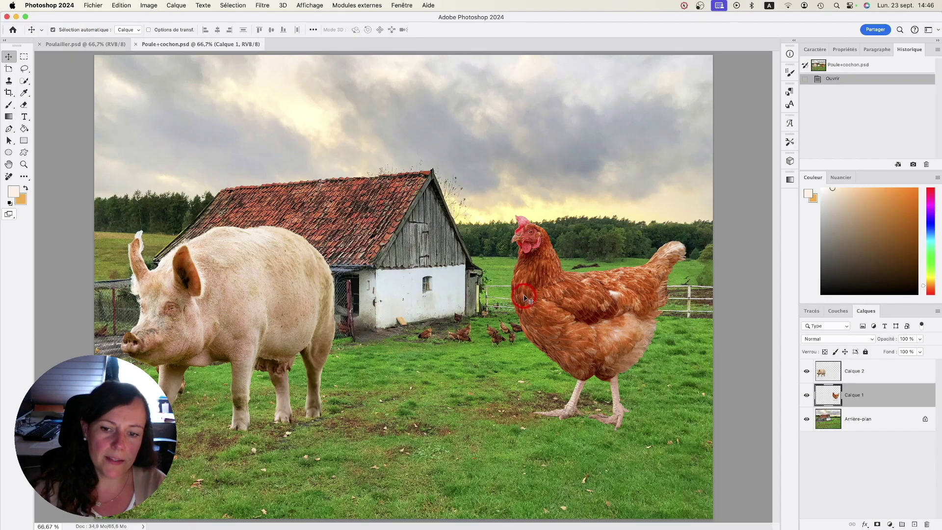
Move the hen slightly up and left and the pig slightly up and right, using the Move tool's automatic layer selection.
{"action": "left_click_drag", "start_coordinate": [567, 287], "coordinate": [554, 264]}
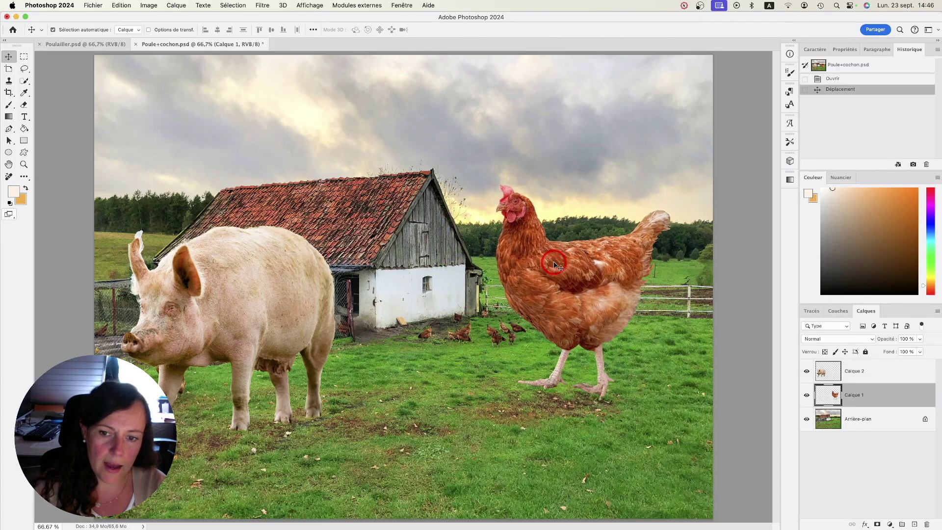
{"action": "mouse_move", "coordinate": [251, 256]}
{"action": "left_mouse_down"}
{"action": "mouse_move", "coordinate": [278, 238]}
{"action": "mouse_move", "coordinate": [275, 258]}
{"action": "mouse_move", "coordinate": [261, 245]}
{"action": "left_mouse_up"}
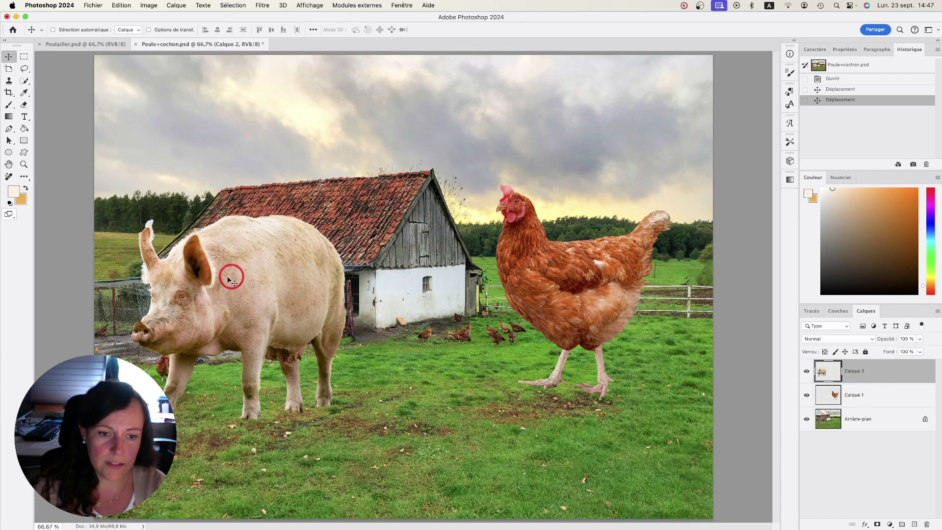
With automatic selection off and Calque 2 selected, move the pig's layer by pulling from the hen and from the pig.
{"action": "mouse_move", "coordinate": [557, 283]}
{"action": "left_mouse_down"}
{"action": "mouse_move", "coordinate": [572, 294]}
{"action": "mouse_move", "coordinate": [603, 269]}
{"action": "mouse_move", "coordinate": [572, 282]}
{"action": "left_mouse_up"}
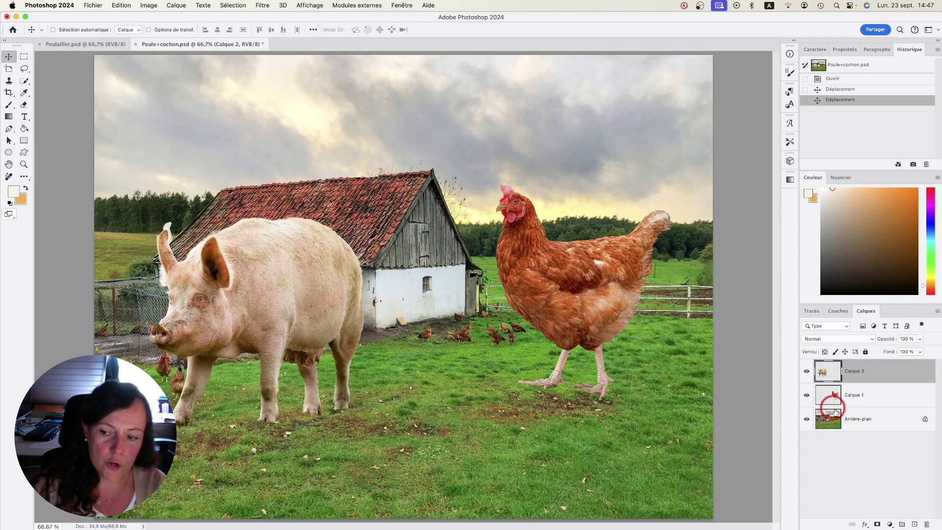
{"action": "left_click_drag", "start_coordinate": [292, 263], "coordinate": [300, 245]}
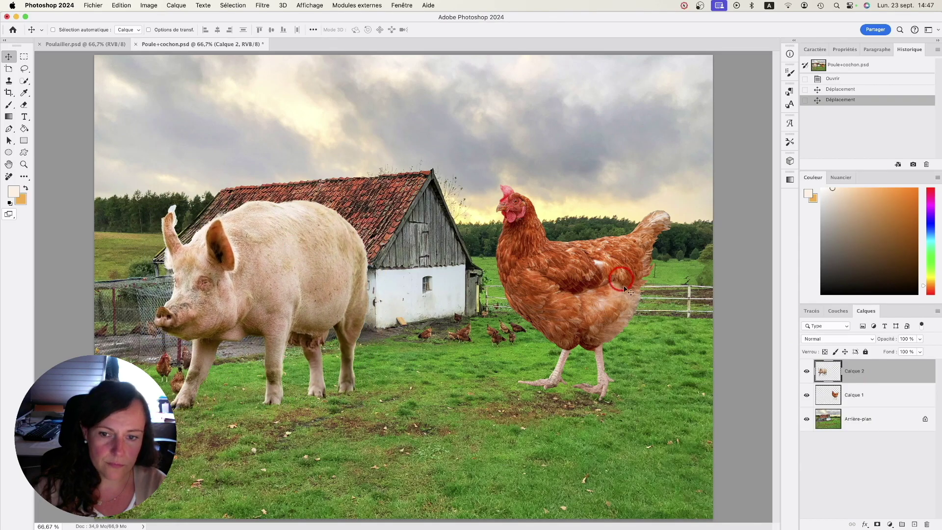
{"action": "left_click_drag", "start_coordinate": [562, 260], "coordinate": [557, 275]}
Select the hen's layer Calque 1, nudge the hen slightly, and turn the Move tool's automatic layer selection back on.
{"action": "left_click", "coordinate": [864, 398]}
{"action": "left_click", "coordinate": [519, 303]}
{"action": "mouse_move", "coordinate": [559, 291]}
{"action": "left_mouse_down"}
{"action": "mouse_move", "coordinate": [543, 300]}
{"action": "mouse_move", "coordinate": [595, 289]}
{"action": "mouse_move", "coordinate": [558, 289]}
{"action": "left_mouse_up"}
{"action": "left_click", "coordinate": [856, 402]}
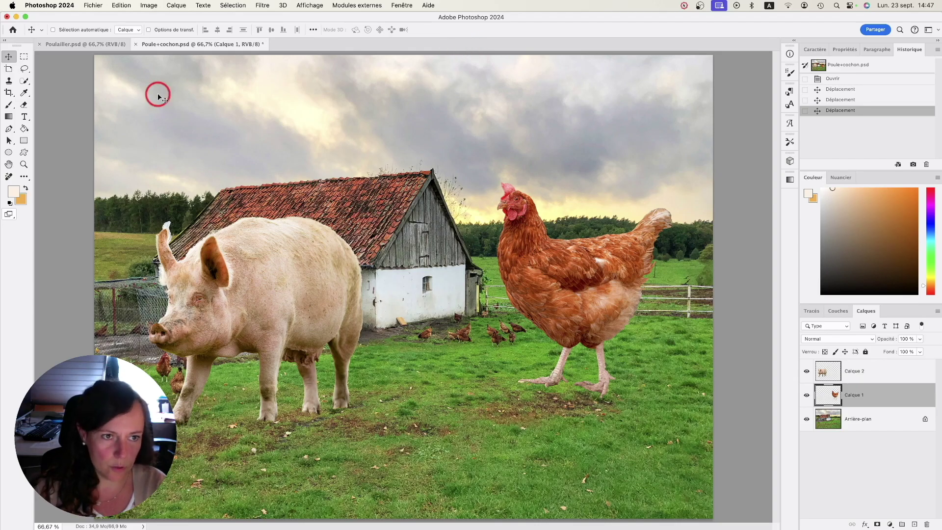
{"action": "left_click", "coordinate": [53, 30]}
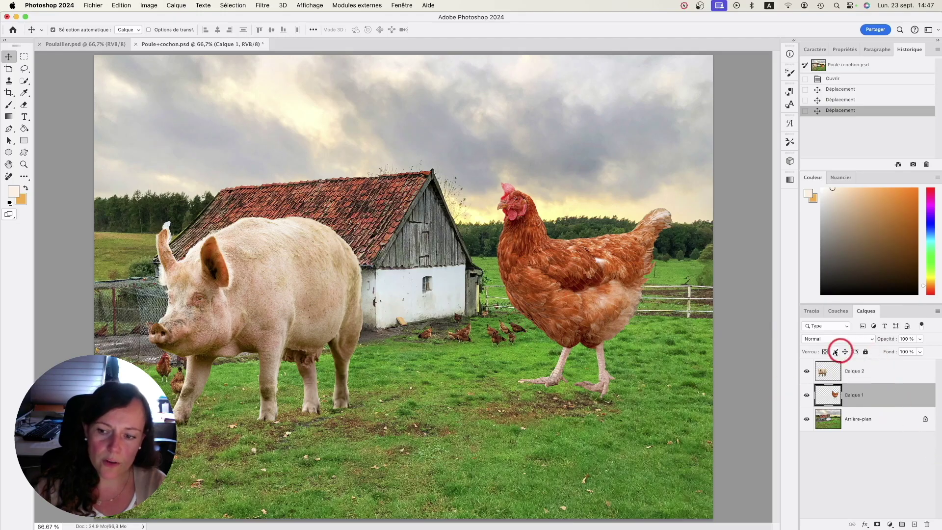
Detach the Calques panel so it floats over the image, and look through the list of panels that can be displayed.
{"action": "left_click_drag", "start_coordinate": [856, 310], "coordinate": [692, 286]}
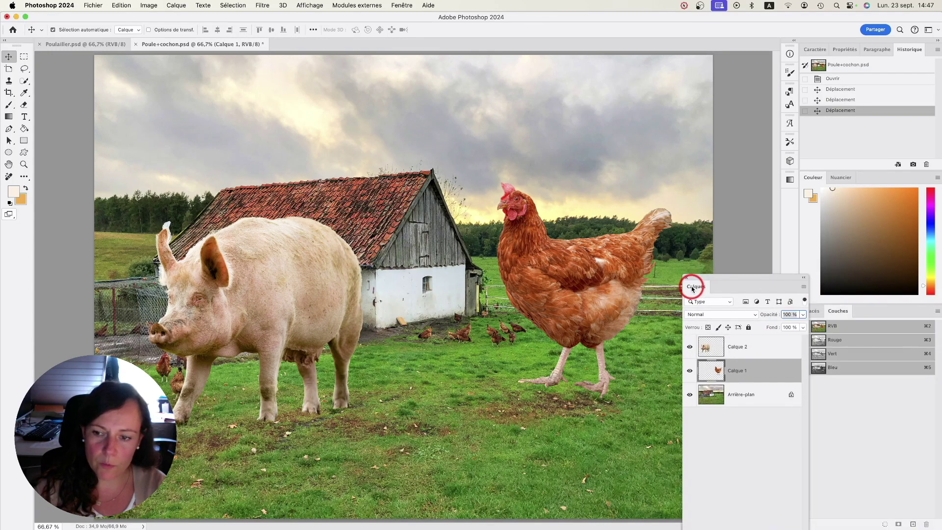
{"action": "left_click", "coordinate": [400, 8]}
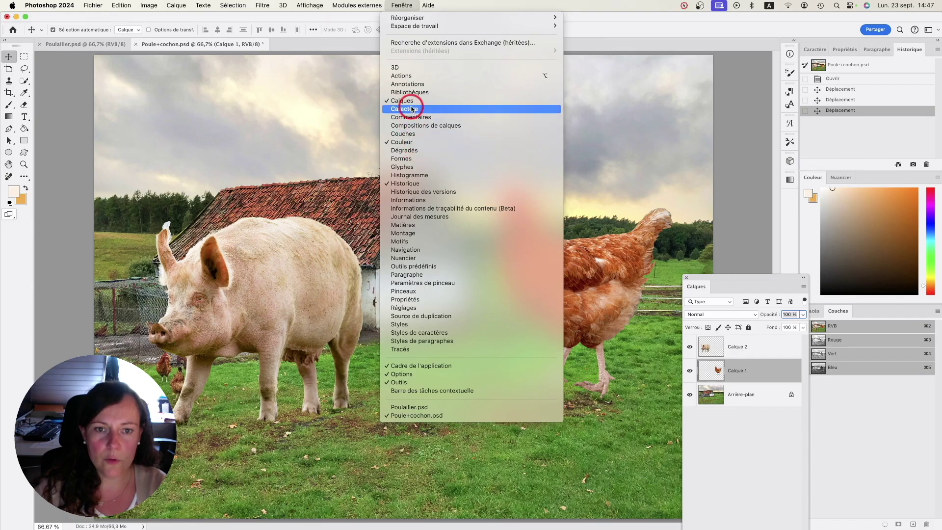
{"action": "left_click", "coordinate": [406, 8]}
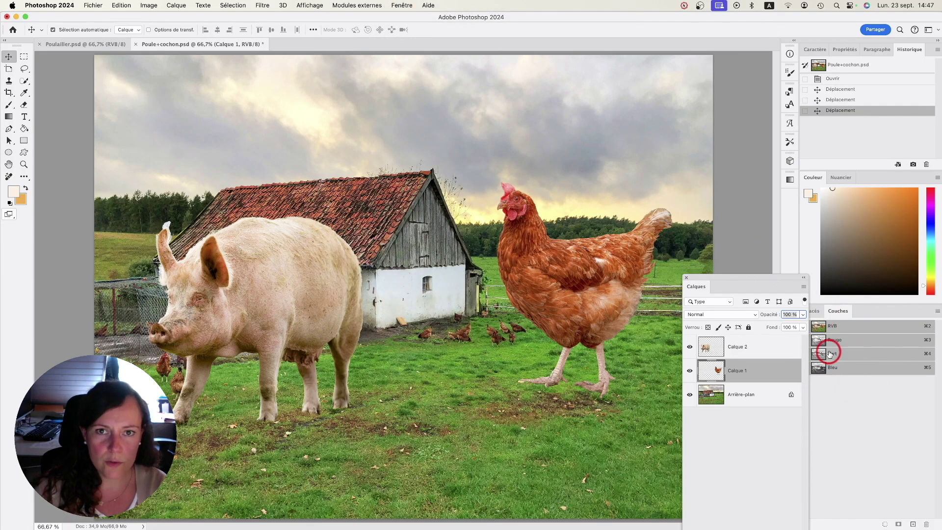
Select the Arrière-plan layer and deselect it, and move the hen on Calque 1 slightly to the left.
{"action": "left_click", "coordinate": [737, 395]}
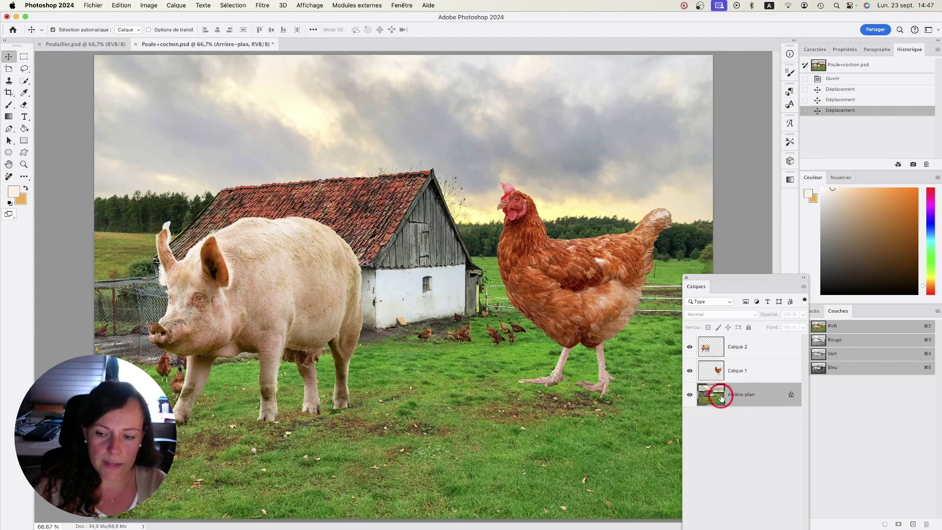
{"action": "left_click", "coordinate": [367, 198]}
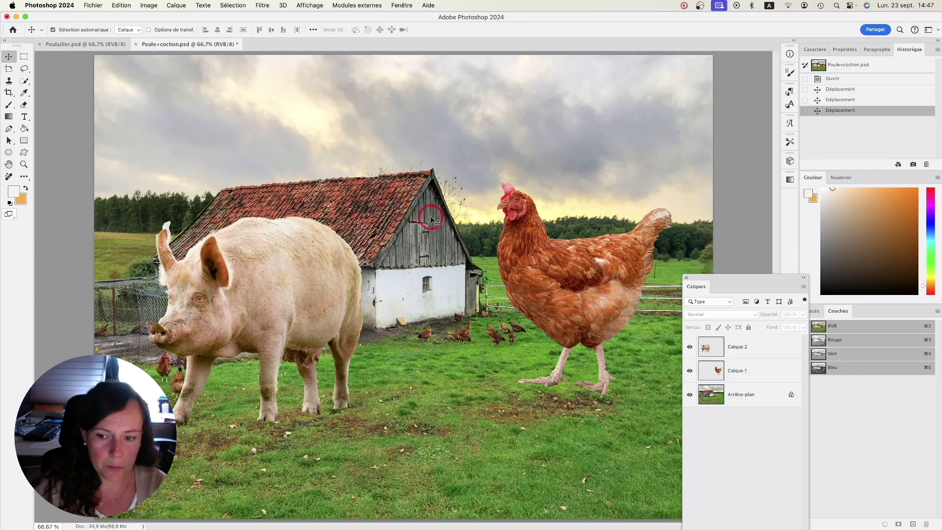
{"action": "left_click", "coordinate": [727, 373]}
{"action": "mouse_move", "coordinate": [513, 268]}
{"action": "left_mouse_down"}
{"action": "mouse_move", "coordinate": [525, 269]}
{"action": "mouse_move", "coordinate": [536, 241]}
{"action": "mouse_move", "coordinate": [497, 266]}
{"action": "left_mouse_up"}
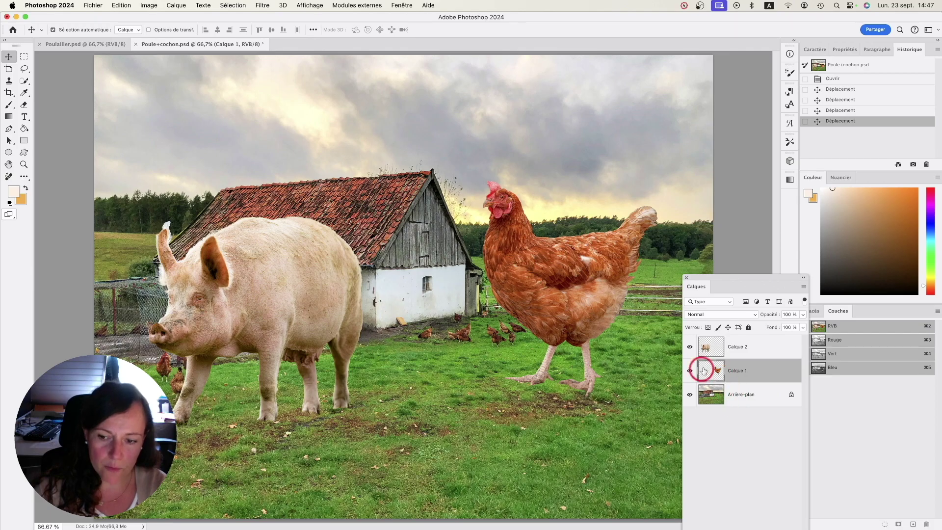
Move the pig on Calque 2 to the right half of the photo and the hen left in front of the barn.
{"action": "left_click", "coordinate": [715, 343]}
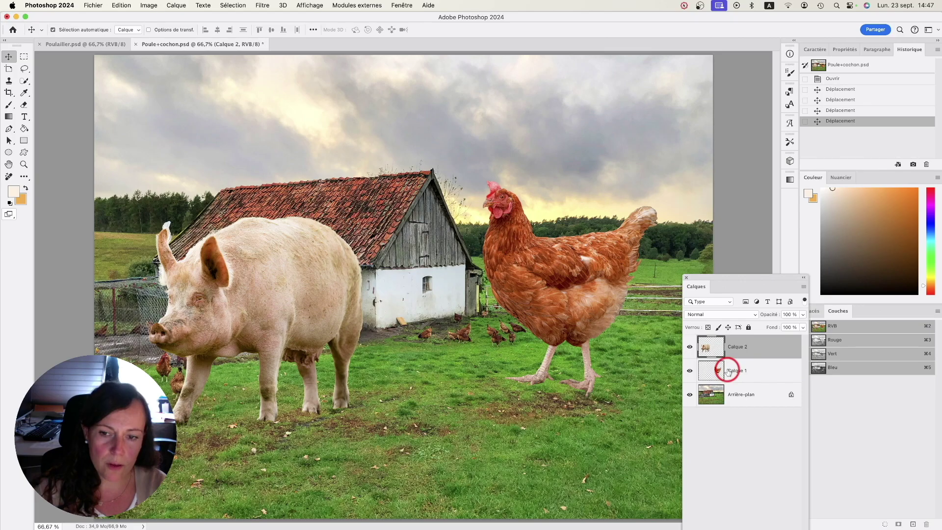
{"action": "left_click_drag", "start_coordinate": [265, 280], "coordinate": [563, 281]}
{"action": "left_click_drag", "start_coordinate": [512, 214], "coordinate": [370, 237]}
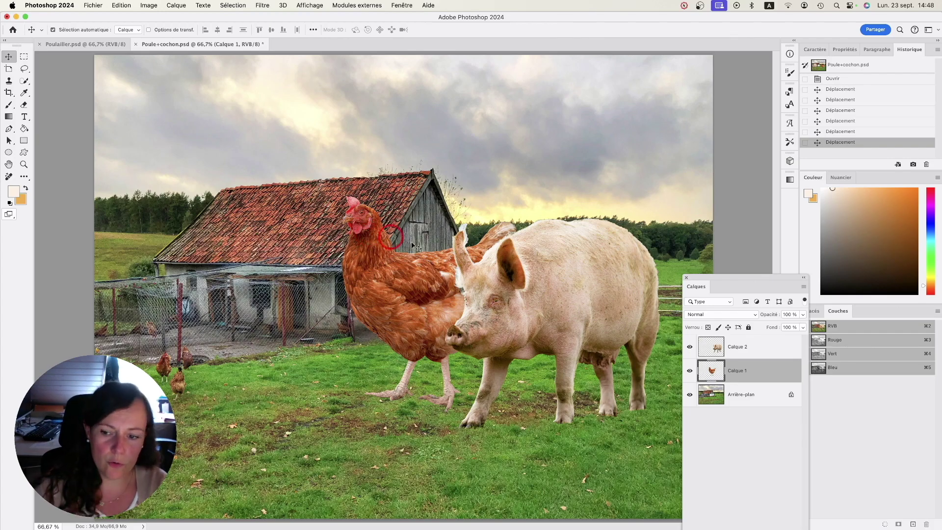
Stack the hen's layer Calque 1 above the pig's Calque 2 and reposition both animals so the hen overlaps the pig.
{"action": "left_click_drag", "start_coordinate": [738, 376], "coordinate": [740, 341]}
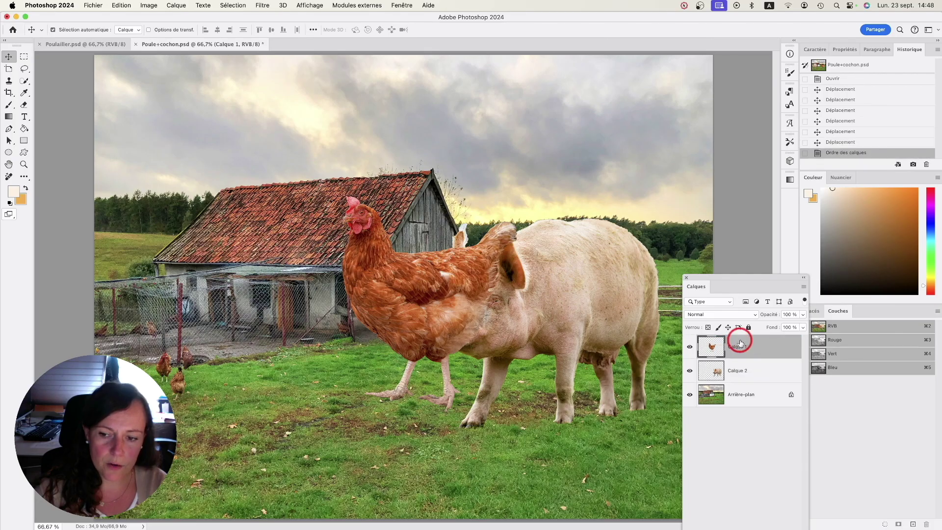
{"action": "left_click_drag", "start_coordinate": [435, 302], "coordinate": [465, 316]}
{"action": "mouse_move", "coordinate": [738, 347]}
{"action": "left_mouse_down"}
{"action": "mouse_move", "coordinate": [741, 376]}
{"action": "mouse_move", "coordinate": [740, 343]}
{"action": "left_mouse_up"}
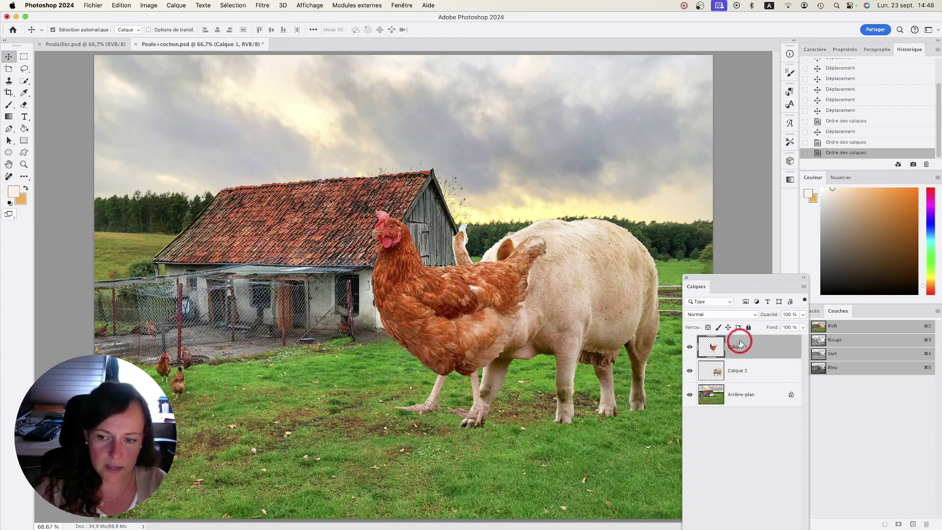
{"action": "left_click_drag", "start_coordinate": [478, 293], "coordinate": [433, 300]}
{"action": "left_click_drag", "start_coordinate": [557, 297], "coordinate": [490, 295]}
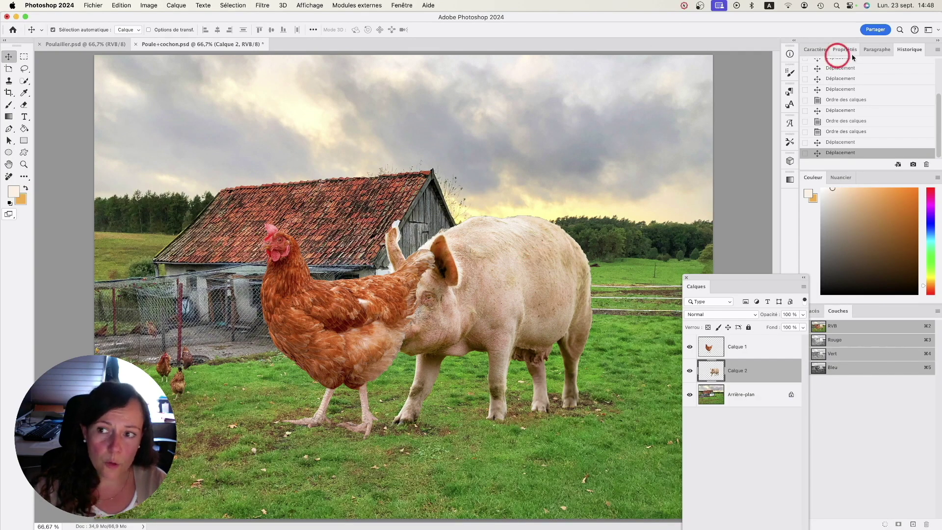
Detach the Historique panel, float it over the sky at the photo's upper right, and shorten it slightly.
{"action": "left_click_drag", "start_coordinate": [917, 50], "coordinate": [628, 76]}
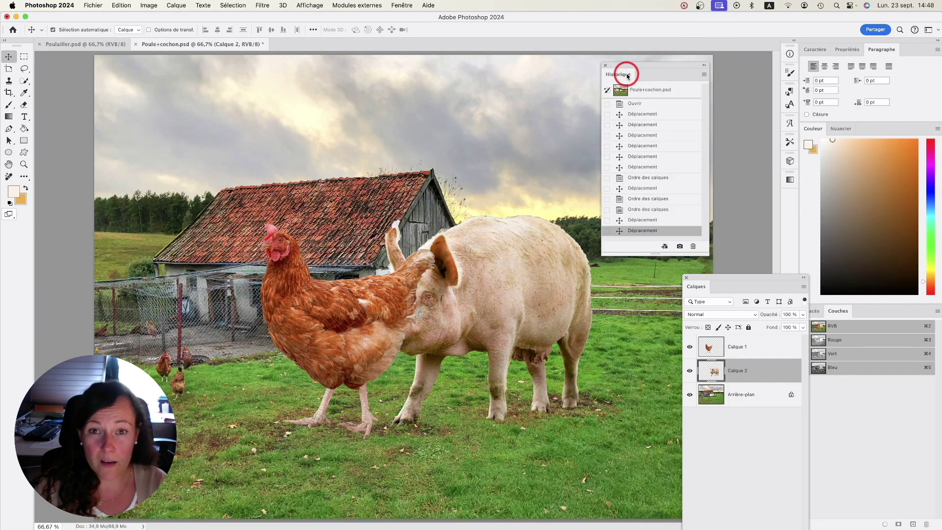
{"action": "left_click_drag", "start_coordinate": [654, 254], "coordinate": [678, 248]}
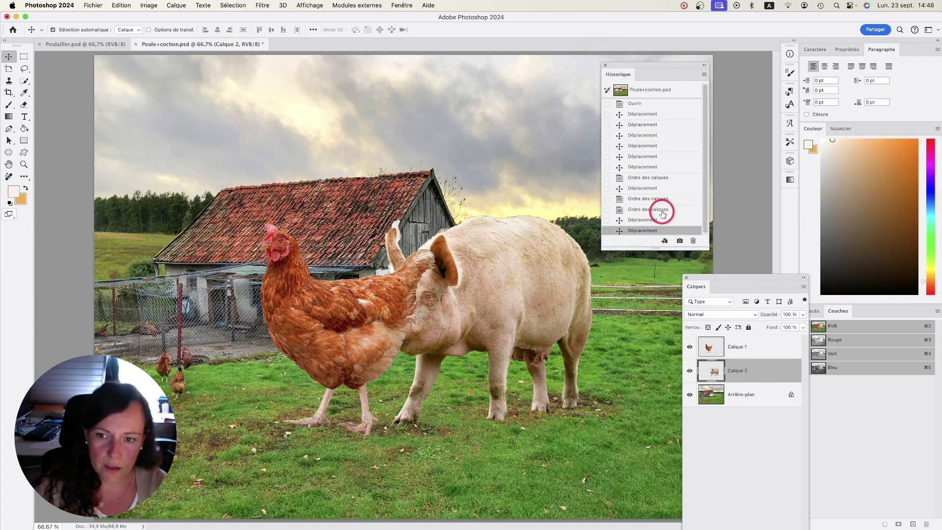
Compare the Ouvrir state and several intermediate Déplacement states in the history, returning to the latest Déplacement state each time.
{"action": "left_click", "coordinate": [630, 103]}
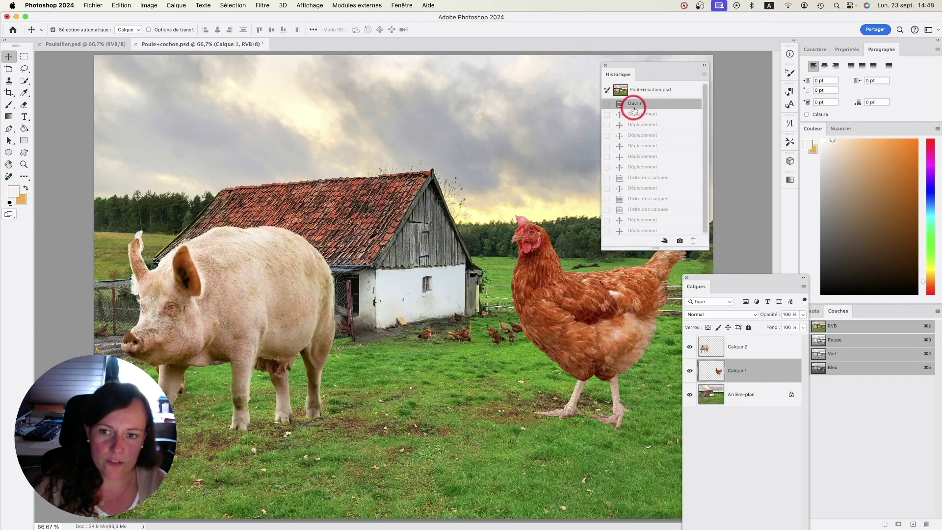
{"action": "left_click", "coordinate": [633, 219]}
{"action": "left_click", "coordinate": [633, 210]}
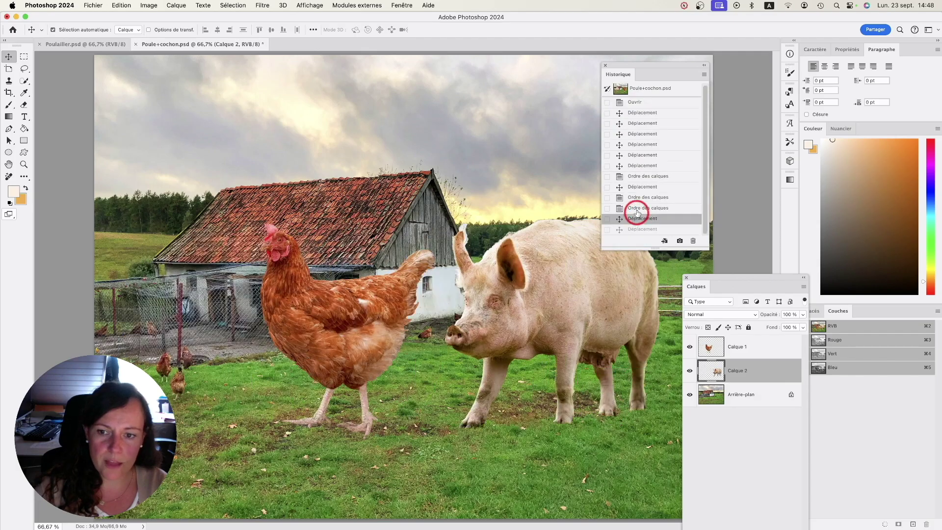
{"action": "left_click", "coordinate": [637, 202]}
{"action": "left_click", "coordinate": [637, 197]}
{"action": "left_click", "coordinate": [634, 187]}
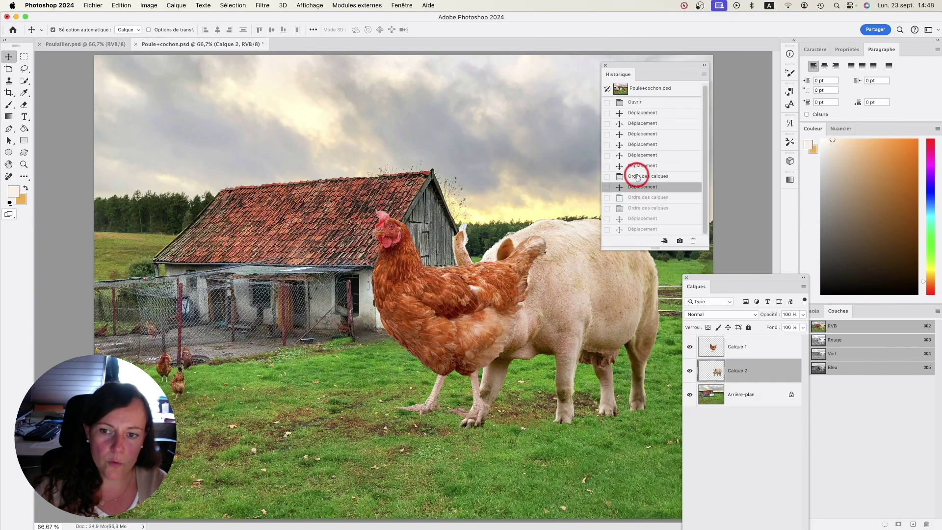
{"action": "left_click", "coordinate": [636, 166]}
{"action": "left_click", "coordinate": [635, 155]}
{"action": "left_click", "coordinate": [634, 145]}
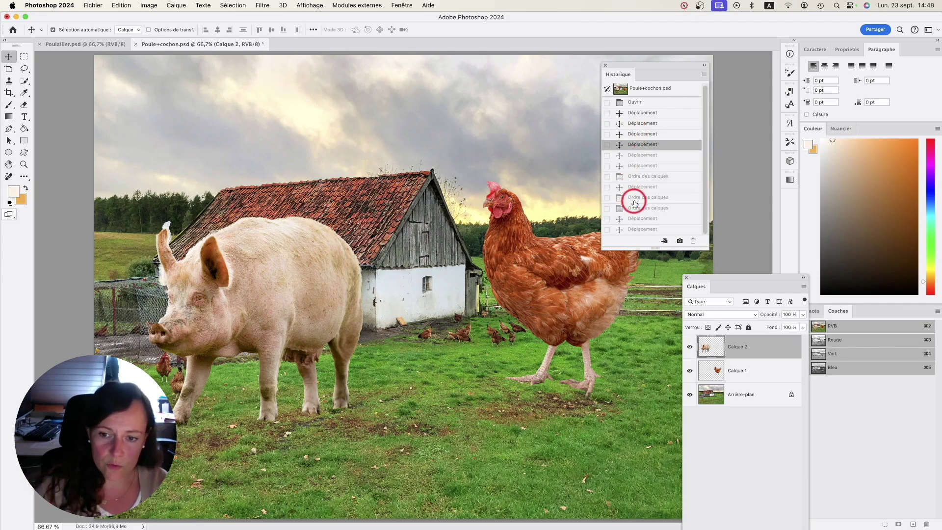
{"action": "left_click", "coordinate": [638, 229]}
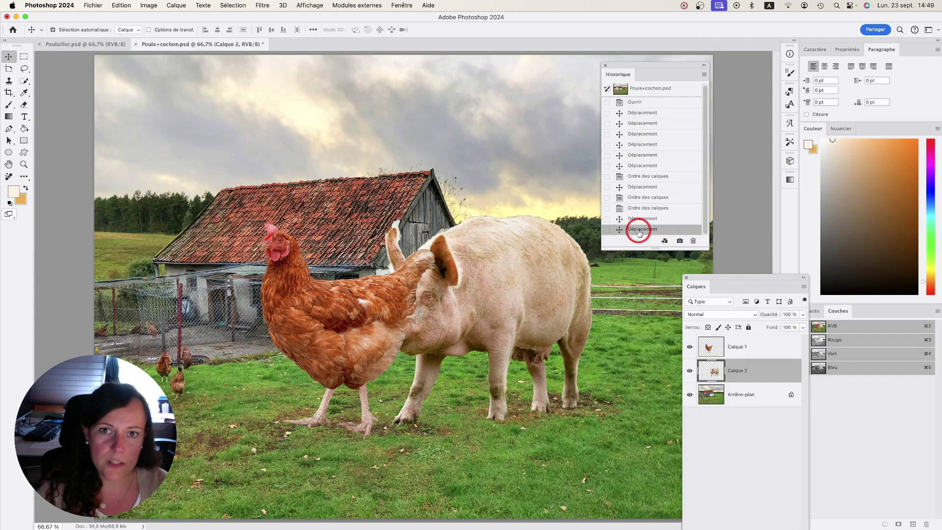
{"action": "left_click", "coordinate": [634, 165]}
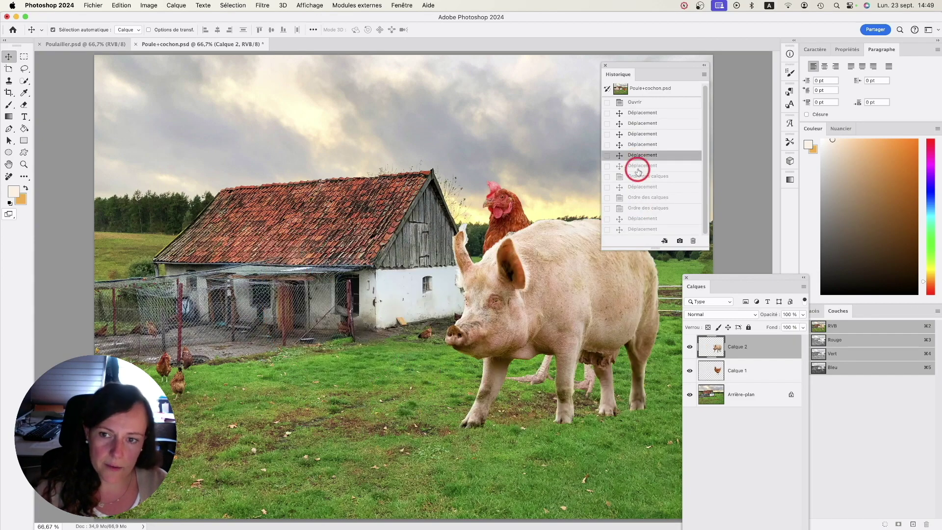
{"action": "left_click", "coordinate": [643, 230]}
Shift the floating Historique panel mostly clear of the photo and look up the undo commands in Edition.
{"action": "left_click_drag", "start_coordinate": [663, 63], "coordinate": [728, 68]}
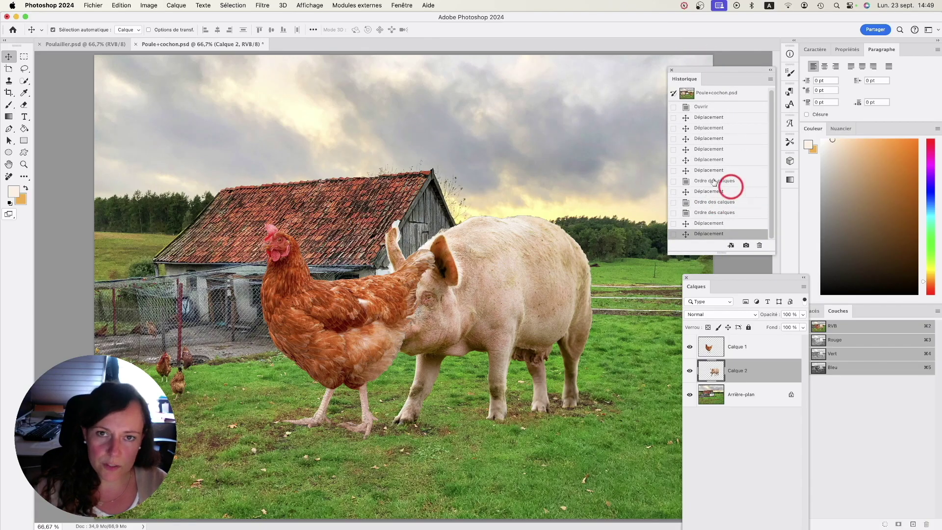
{"action": "left_click", "coordinate": [122, 5]}
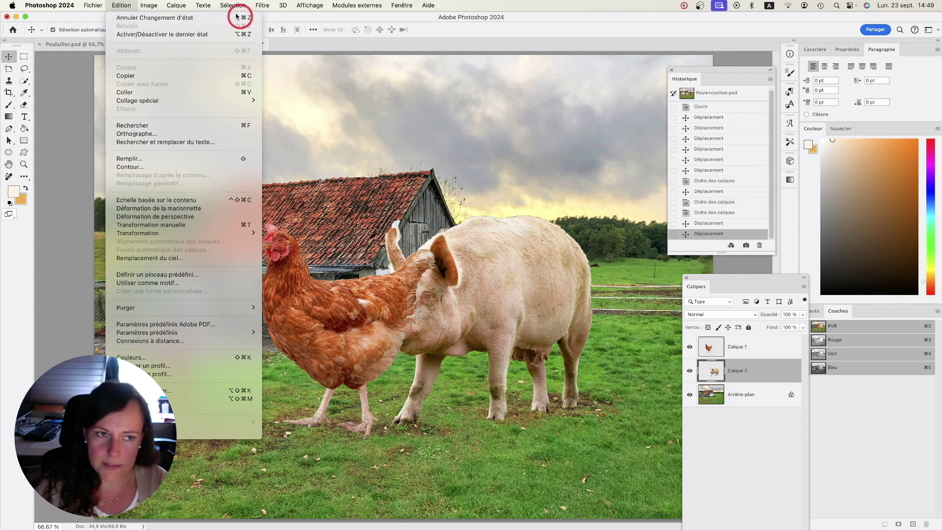
{"action": "left_click", "coordinate": [114, 4]}
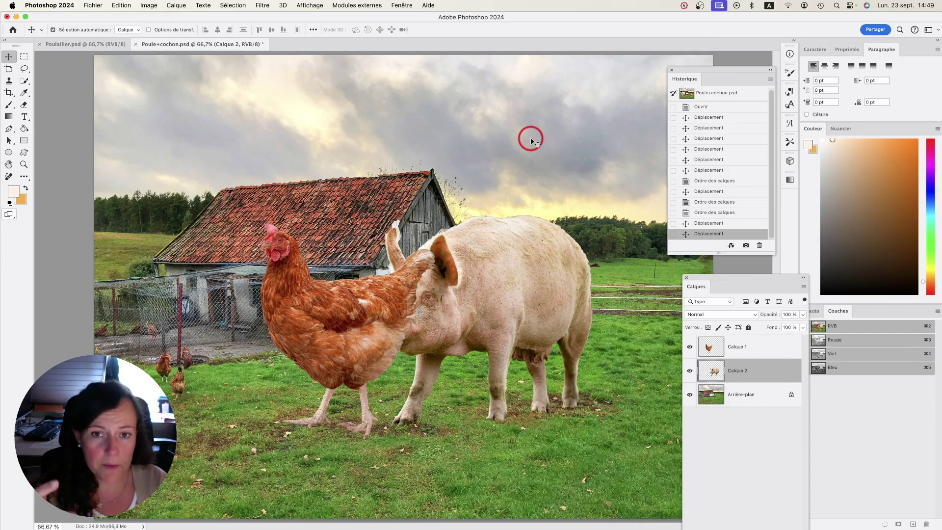
Undo all the moves and layer reorderings one by one, back to the Ouvrir state.
{"action": "key", "text": "super"}
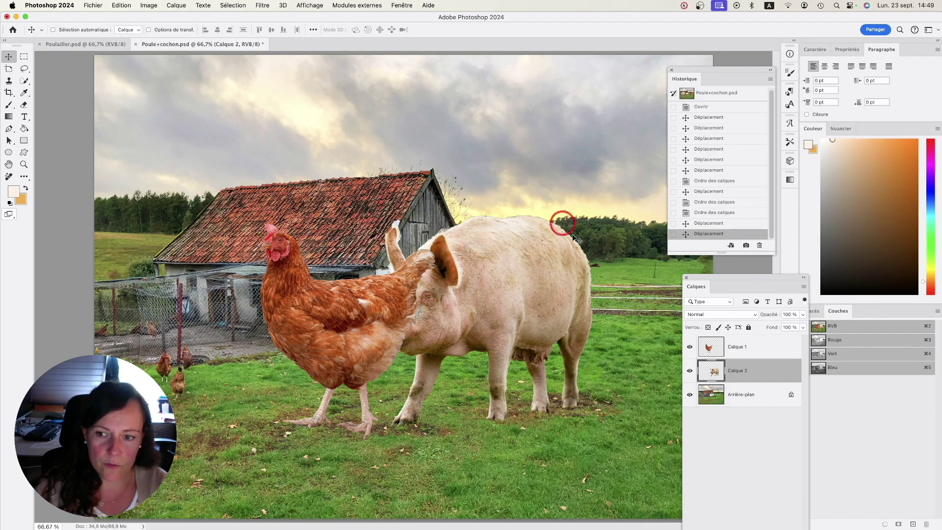
{"action": "key", "text": "super+z"}
{"action": "key", "text": "super+z"}
{"action": "key", "text": "super+z"}
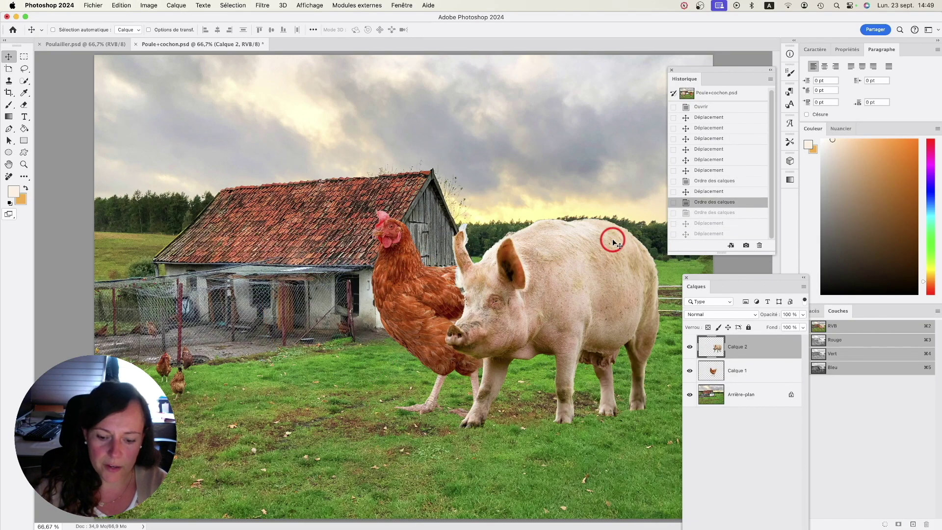
{"action": "key", "text": "super+z"}
{"action": "key", "text": "super+z"}
{"action": "key", "text": "super+z"}
{"action": "key", "text": "super+z"}
{"action": "key", "text": "super+z"}
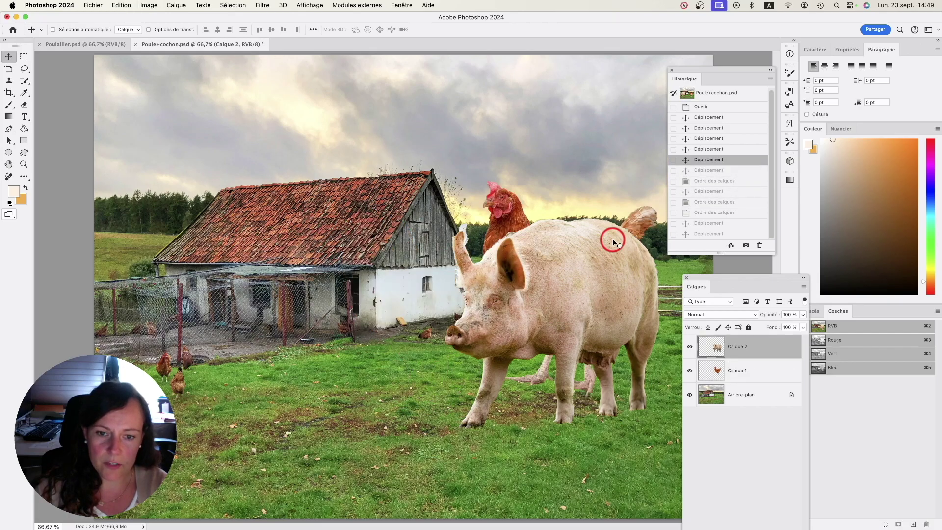
{"action": "key", "text": "super+z"}
{"action": "key", "text": "super+z"}
{"action": "key", "text": "super+z"}
{"action": "key", "text": "super+z"}
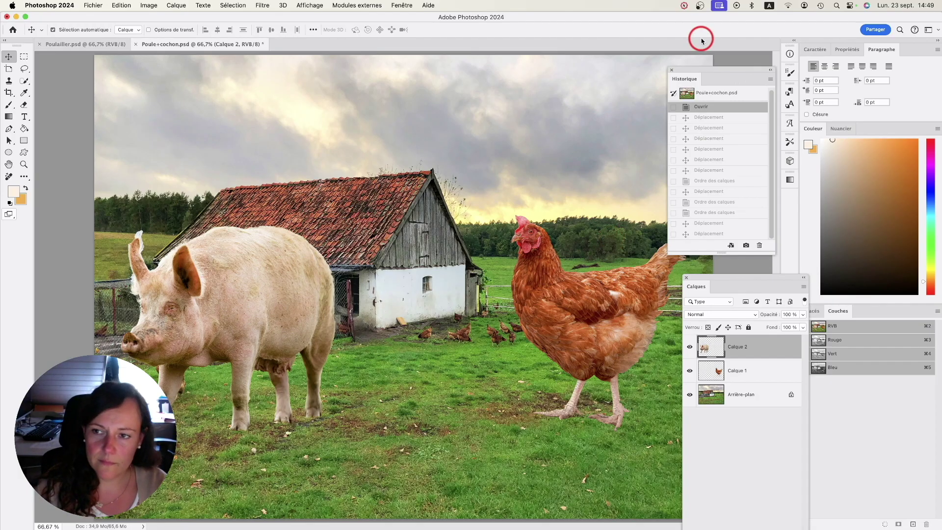
Dock the Historique panel beside Paragraphe and the Calques panel beside Couches.
{"action": "left_click_drag", "start_coordinate": [701, 77], "coordinate": [856, 49]}
{"action": "left_click_drag", "start_coordinate": [688, 290], "coordinate": [836, 311]}
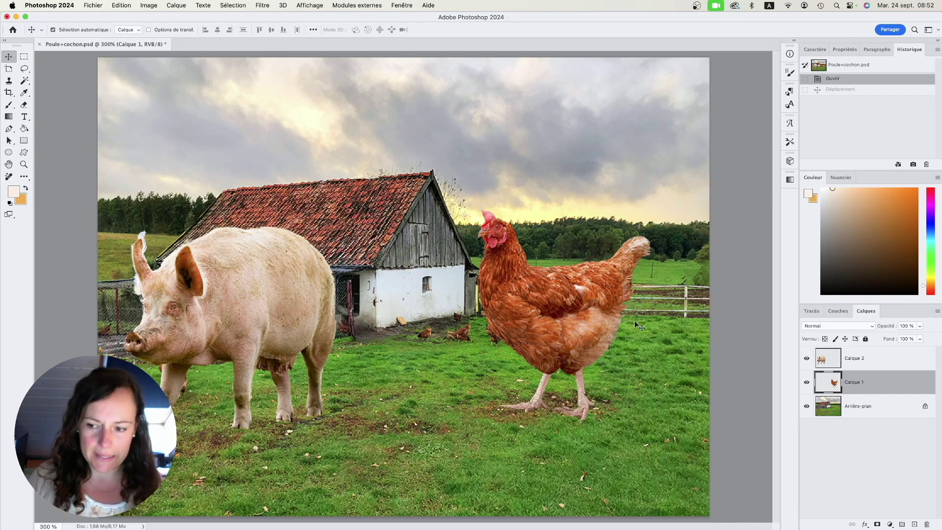
Float the Calques panel over the photo, and select the pig and the hen in turn on the canvas before deselecting.
{"action": "left_click_drag", "start_coordinate": [868, 312], "coordinate": [710, 210]}
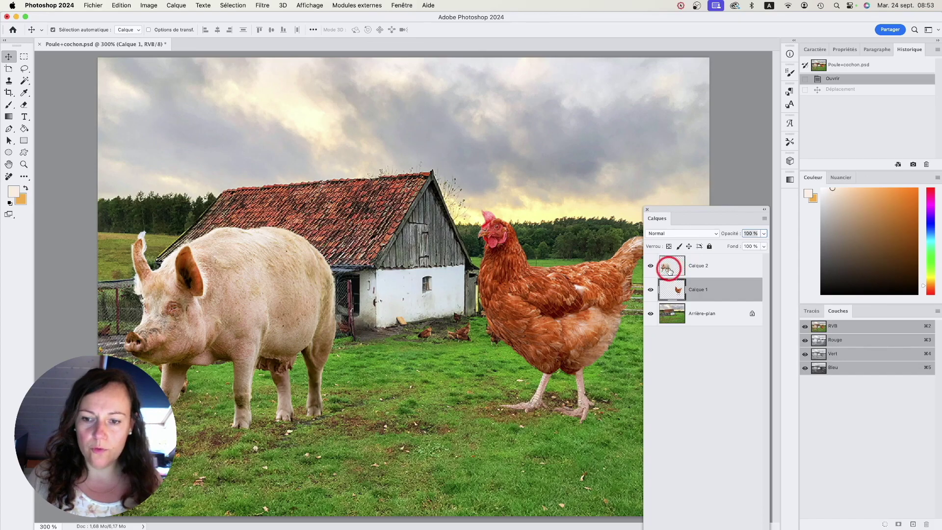
{"action": "left_click", "coordinate": [236, 286]}
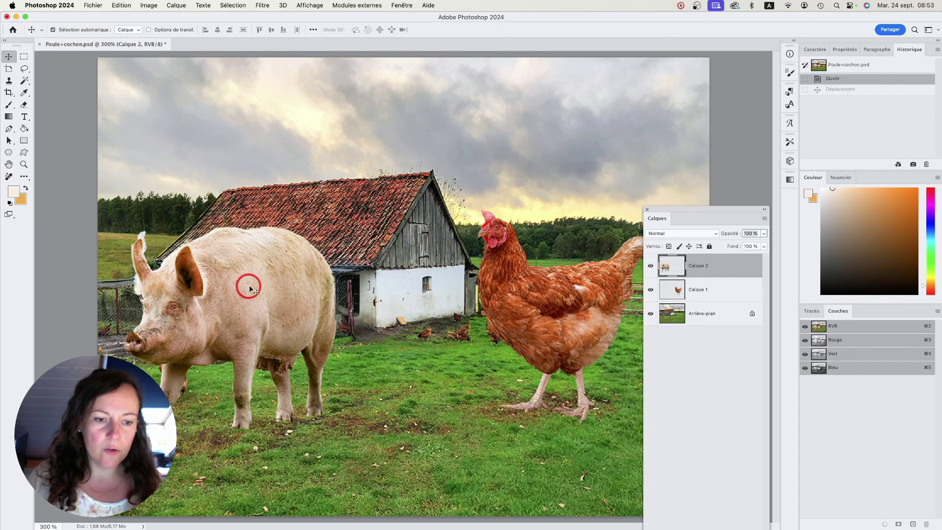
{"action": "left_click", "coordinate": [542, 292]}
{"action": "left_click", "coordinate": [406, 309]}
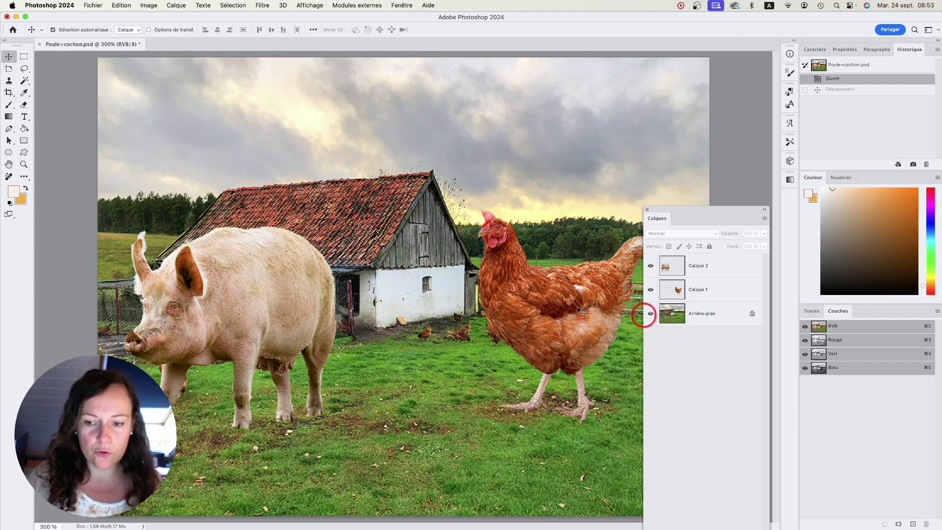
Unlock the Arrière-plan layer, try selecting the hen and the barn alternately, and revert the history to Ouvrir.
{"action": "left_click", "coordinate": [676, 316]}
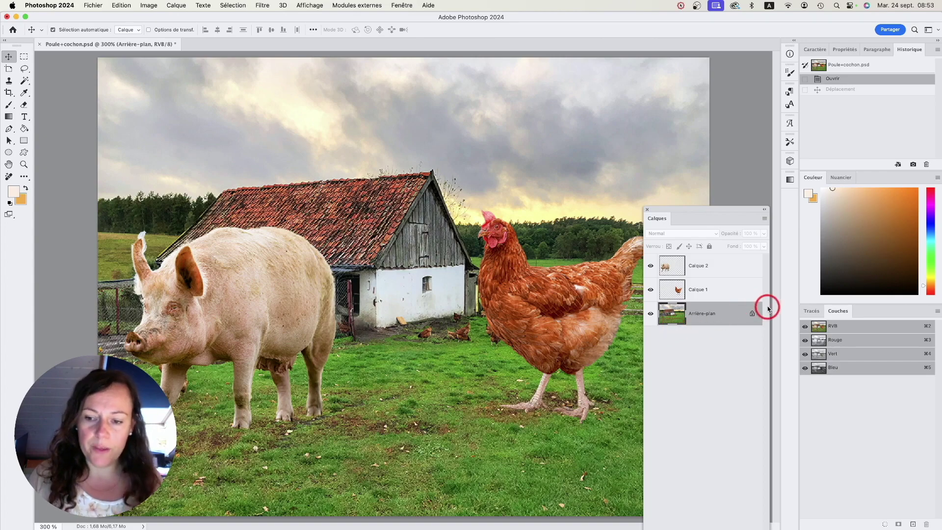
{"action": "left_click", "coordinate": [752, 313]}
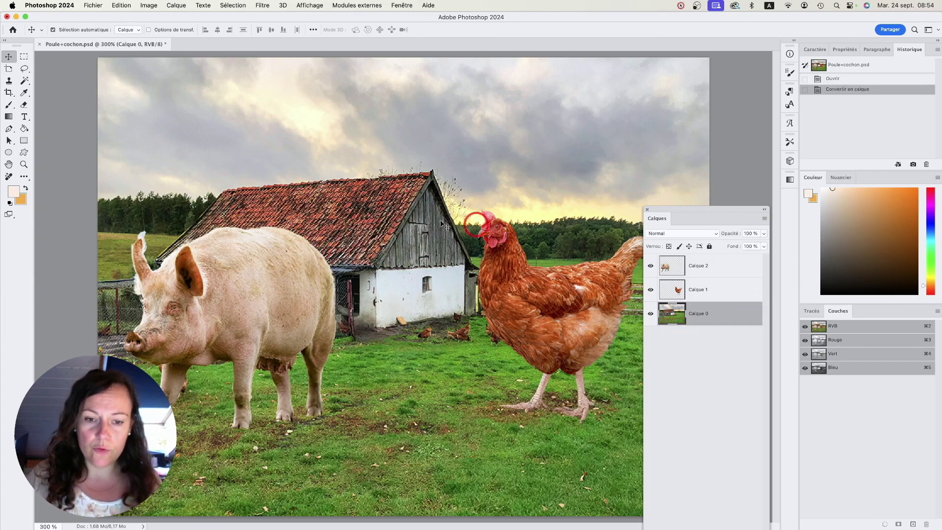
{"action": "left_click", "coordinate": [720, 292]}
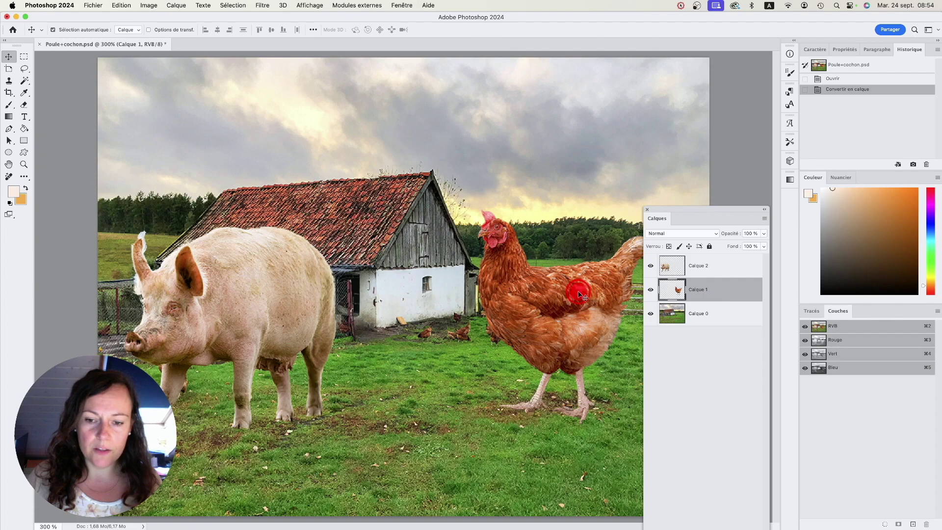
{"action": "left_click", "coordinate": [410, 248]}
{"action": "left_click", "coordinate": [494, 257]}
{"action": "left_click", "coordinate": [414, 259]}
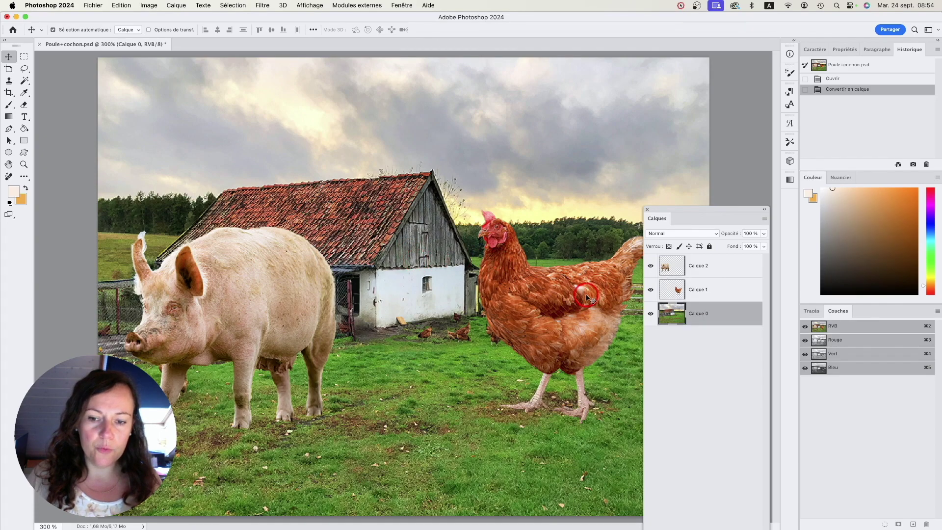
{"action": "left_click", "coordinate": [843, 80]}
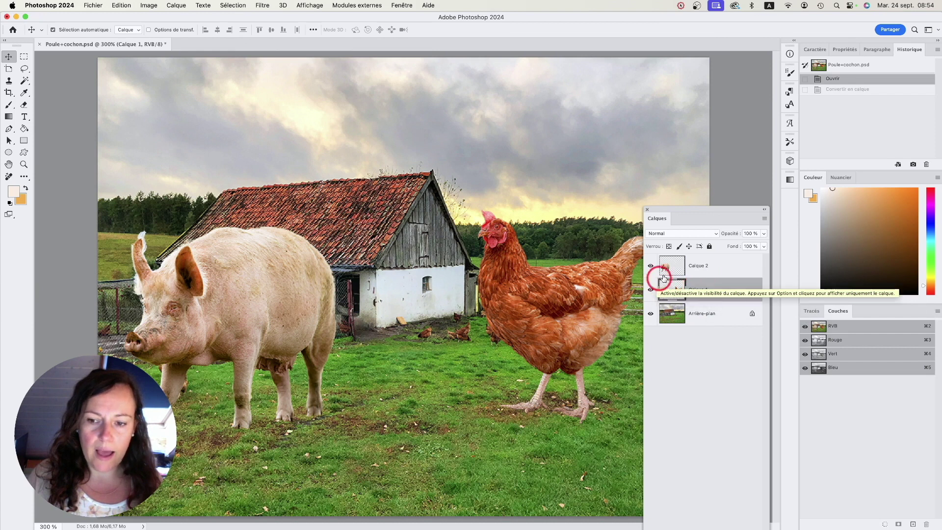
Hide and show again the hen's layer Calque 1 and the pig's layer Calque 2.
{"action": "left_click", "coordinate": [687, 267]}
{"action": "left_click", "coordinate": [701, 287]}
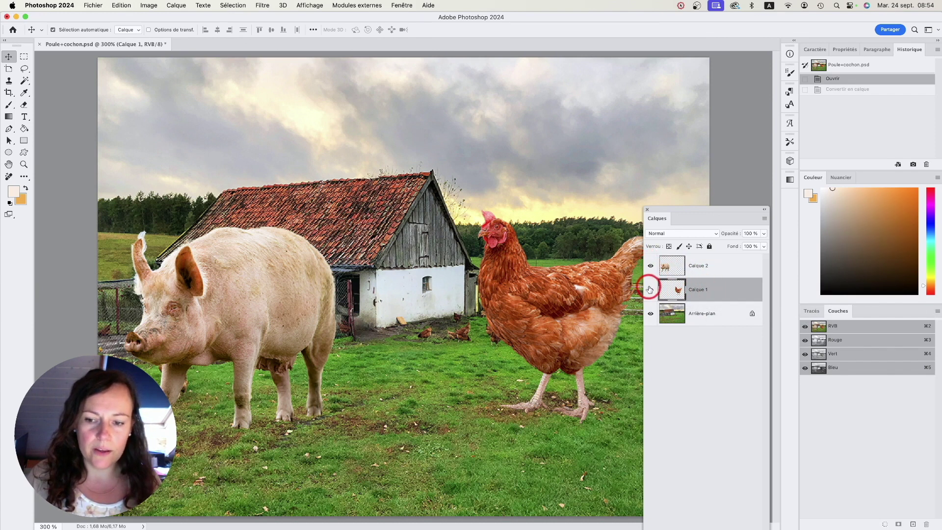
{"action": "left_click", "coordinate": [650, 289]}
{"action": "left_click", "coordinate": [649, 290]}
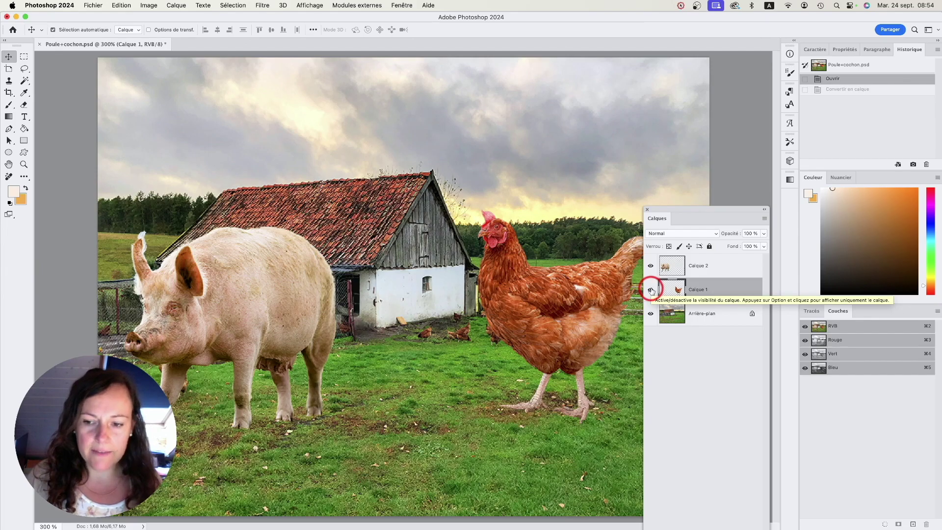
{"action": "left_click", "coordinate": [651, 290]}
{"action": "left_click", "coordinate": [652, 287]}
{"action": "left_click", "coordinate": [650, 266]}
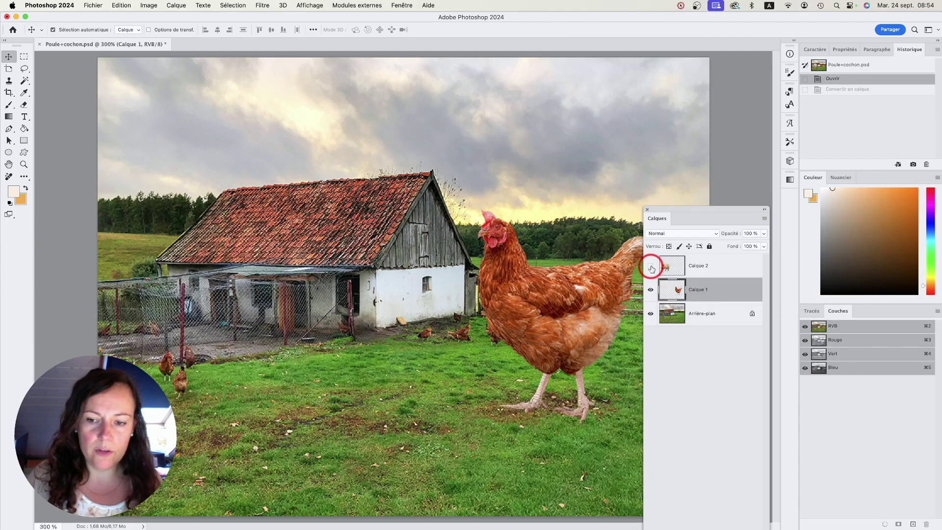
{"action": "left_click", "coordinate": [650, 265]}
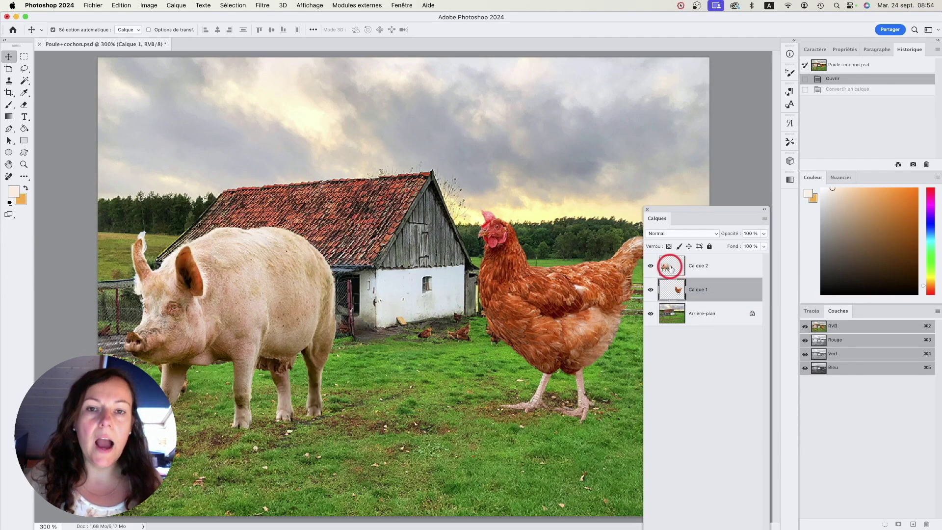
Move the pig onto the hen and stack its layer Calque 2 below Calque 1, raising it slightly behind the hen.
{"action": "left_click_drag", "start_coordinate": [227, 290], "coordinate": [243, 281]}
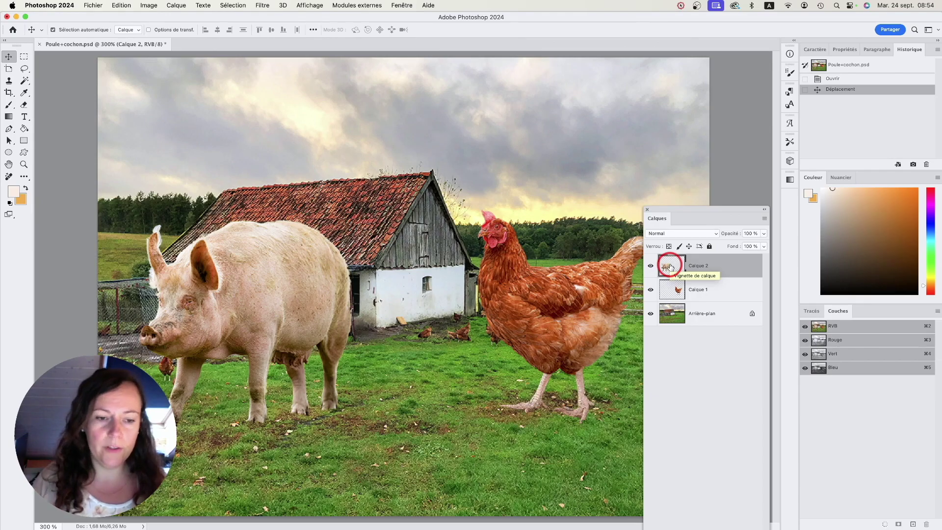
{"action": "left_click_drag", "start_coordinate": [266, 275], "coordinate": [522, 307]}
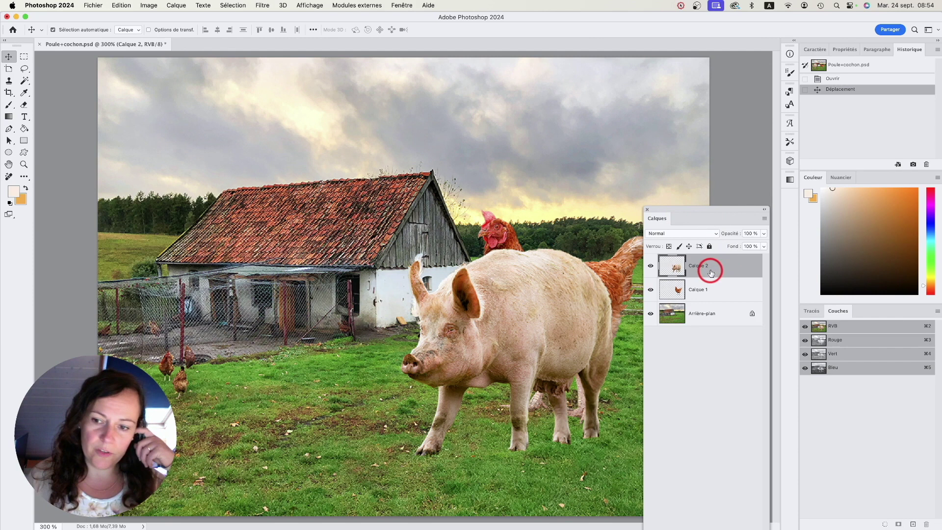
{"action": "left_click_drag", "start_coordinate": [702, 263], "coordinate": [698, 295]}
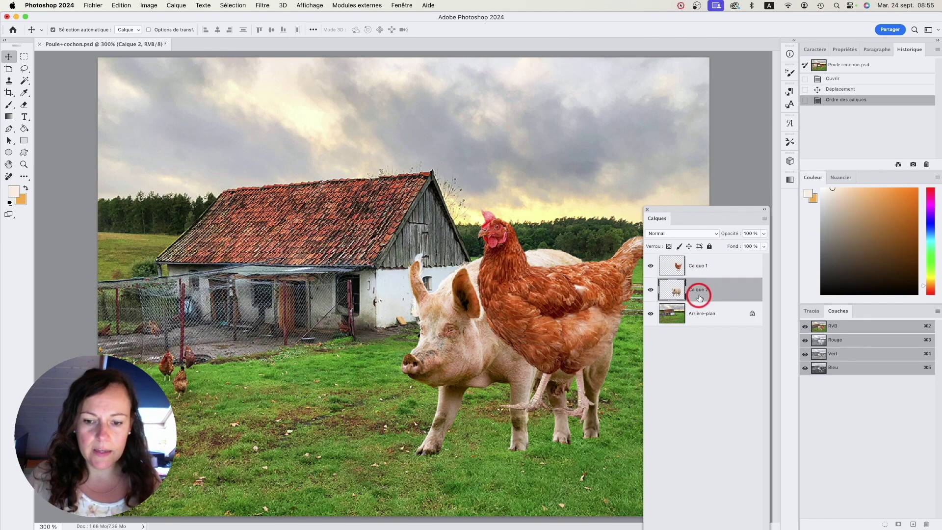
{"action": "left_click_drag", "start_coordinate": [434, 323], "coordinate": [428, 277]}
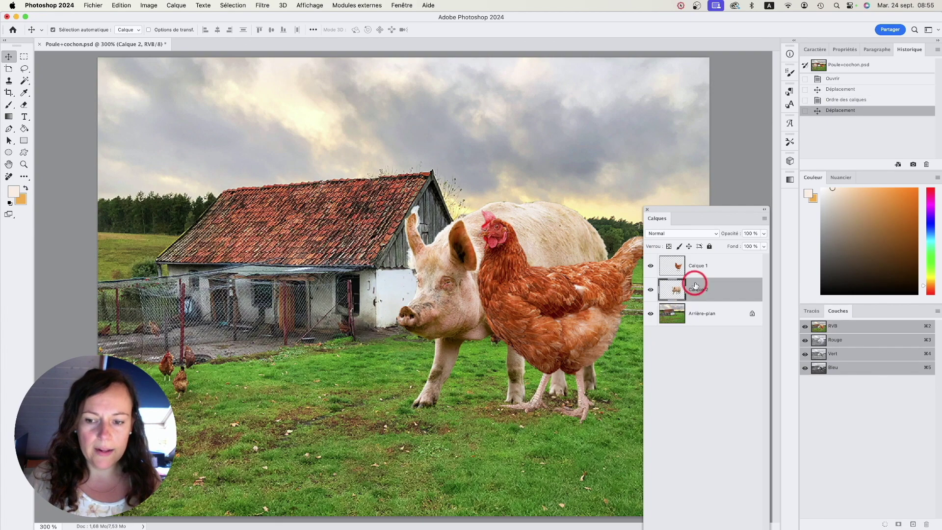
Unlock the Arrière-plan layer and stack the pig's layer Calque 2 beneath it.
{"action": "left_click_drag", "start_coordinate": [702, 289], "coordinate": [700, 314]}
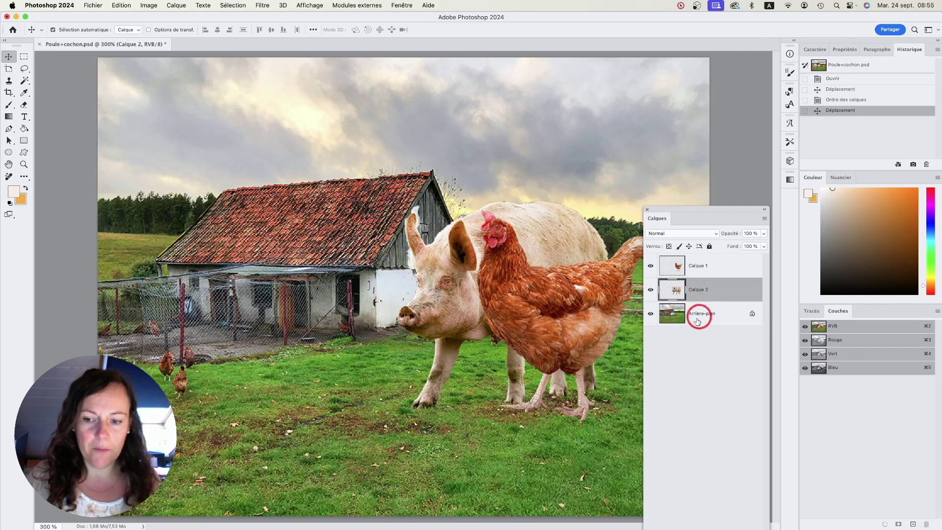
{"action": "left_click", "coordinate": [753, 315]}
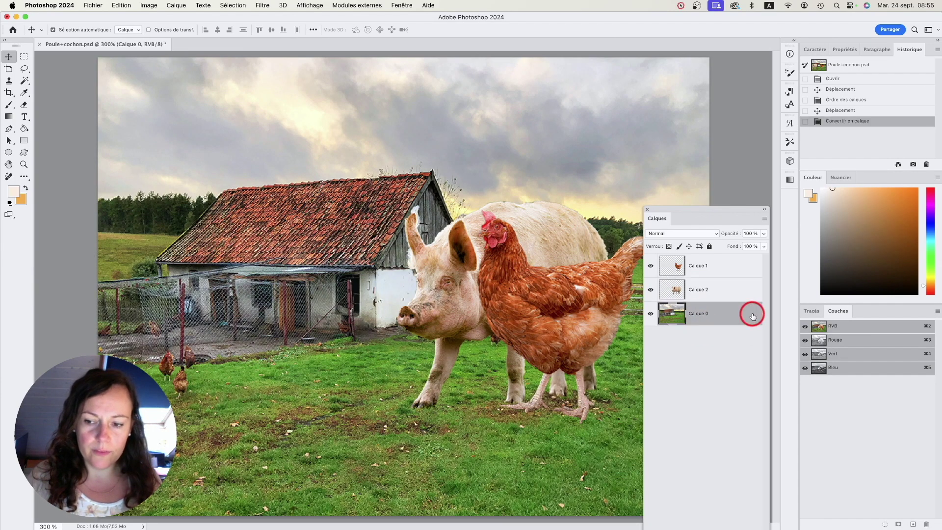
{"action": "left_click_drag", "start_coordinate": [696, 289], "coordinate": [694, 318]}
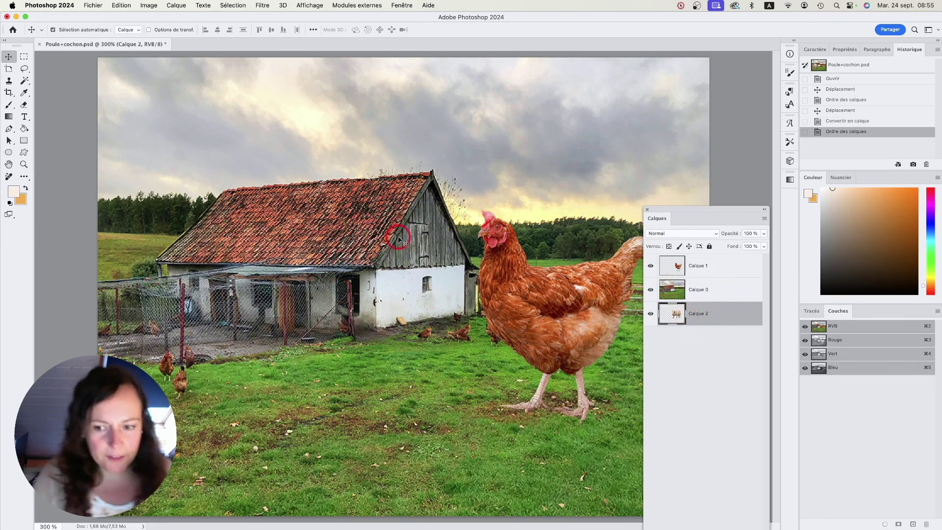
Stack Calque 2 at the top of the layers and move the pig back to the left half of the photo.
{"action": "left_click_drag", "start_coordinate": [698, 310], "coordinate": [698, 262]}
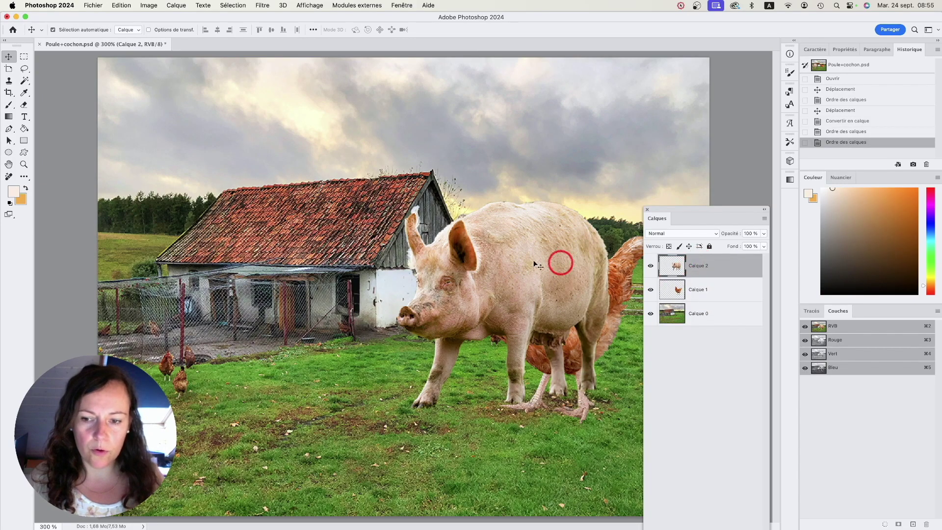
{"action": "left_click_drag", "start_coordinate": [521, 261], "coordinate": [258, 276]}
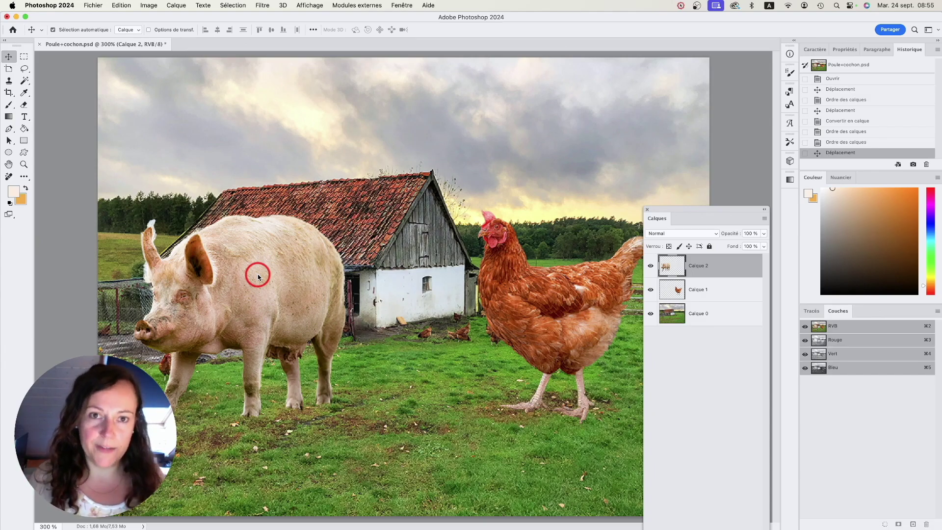
Rename the pig's layer Cochon, the hen's layer Poule and the background layer Fond ferme.
{"action": "double_click", "coordinate": [702, 266]}
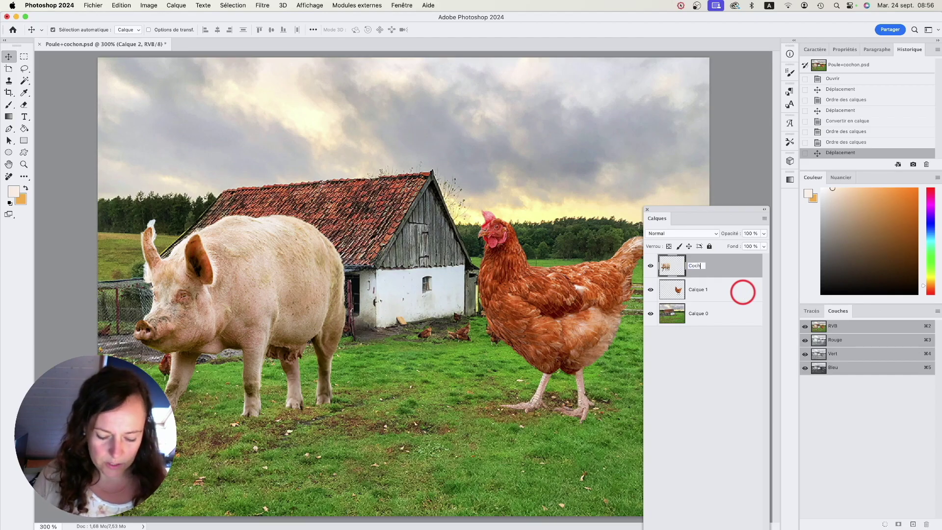
{"action": "key", "text": "Return"}
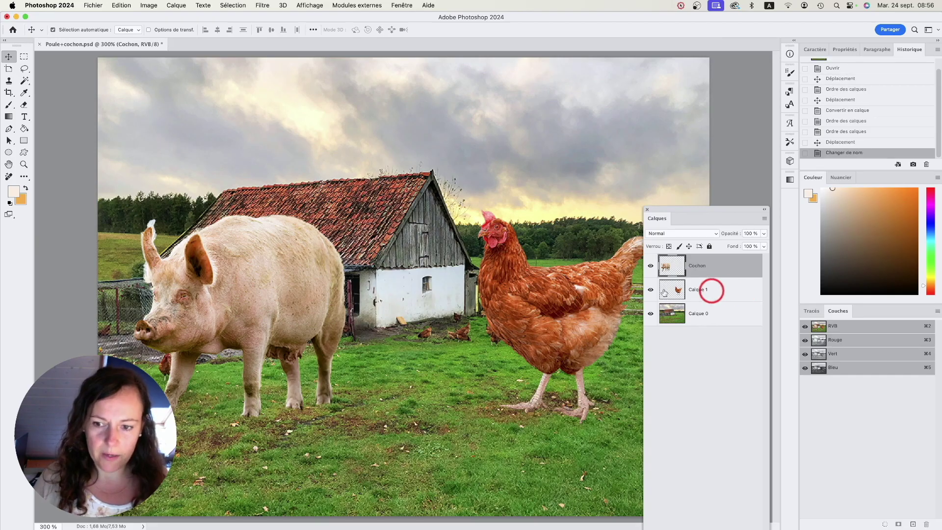
{"action": "left_click", "coordinate": [699, 290]}
{"action": "double_click", "coordinate": [699, 289]}
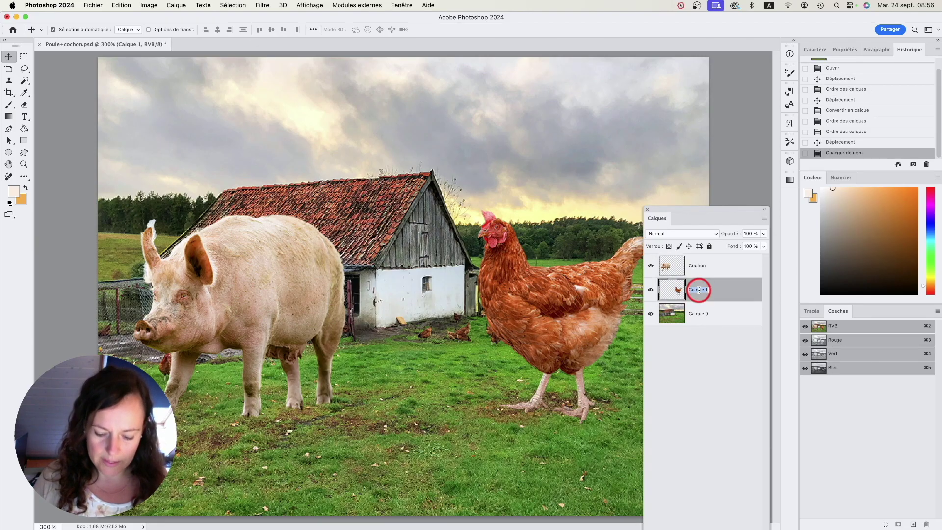
{"action": "key", "text": "Return"}
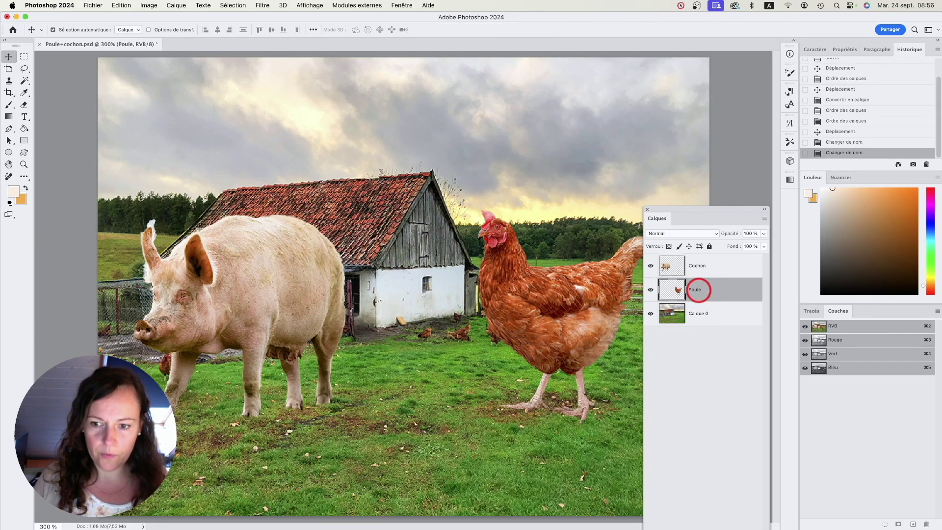
{"action": "left_click", "coordinate": [697, 313]}
{"action": "double_click", "coordinate": [696, 312]}
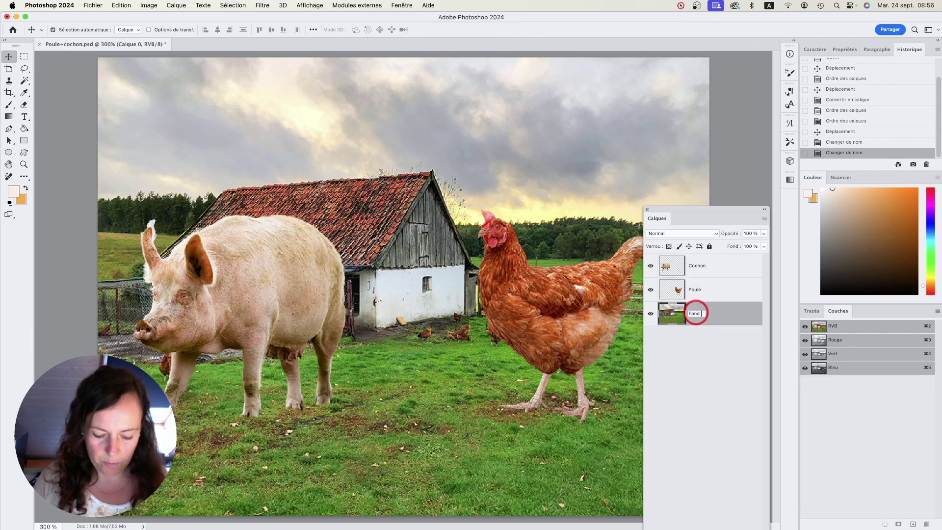
{"action": "key", "text": "Return"}
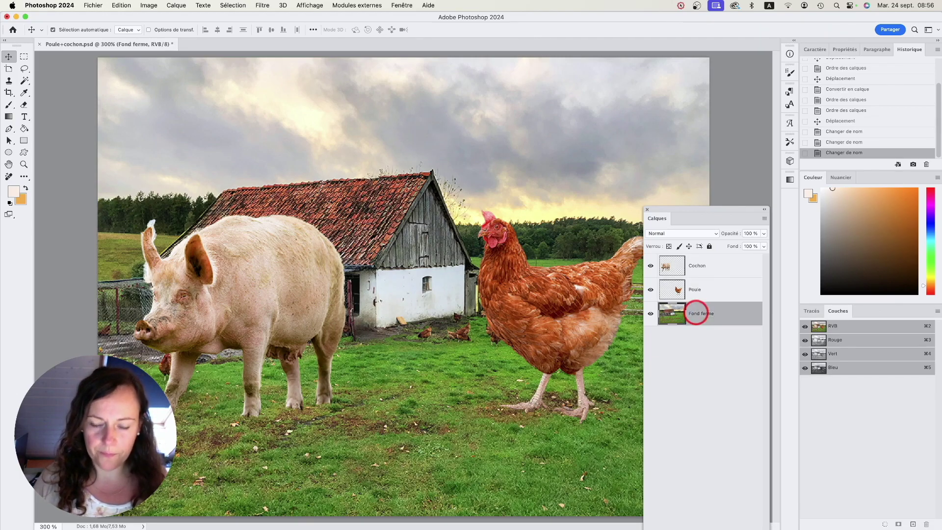
Select the Cochon layer and hide and show it twice.
{"action": "left_click", "coordinate": [697, 267]}
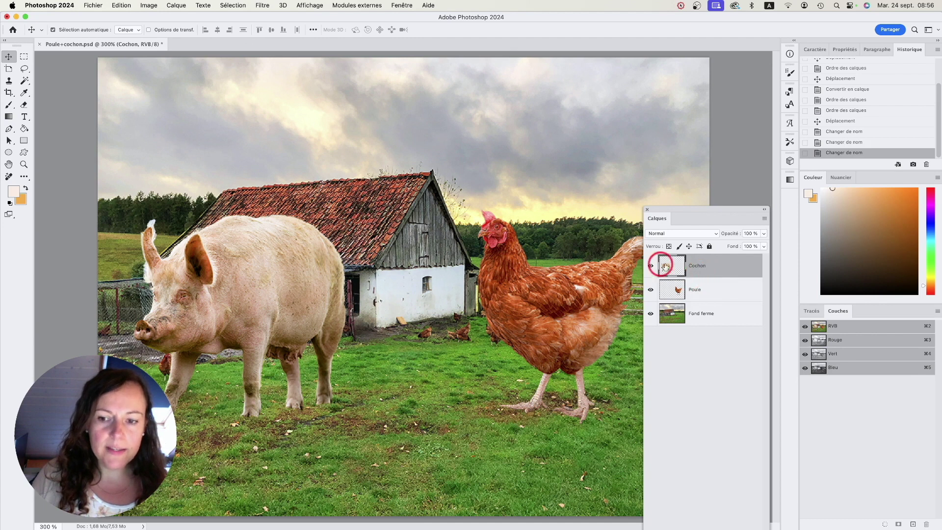
{"action": "left_click", "coordinate": [651, 266]}
{"action": "left_click", "coordinate": [650, 266]}
{"action": "left_click", "coordinate": [651, 267]}
{"action": "left_click", "coordinate": [651, 266]}
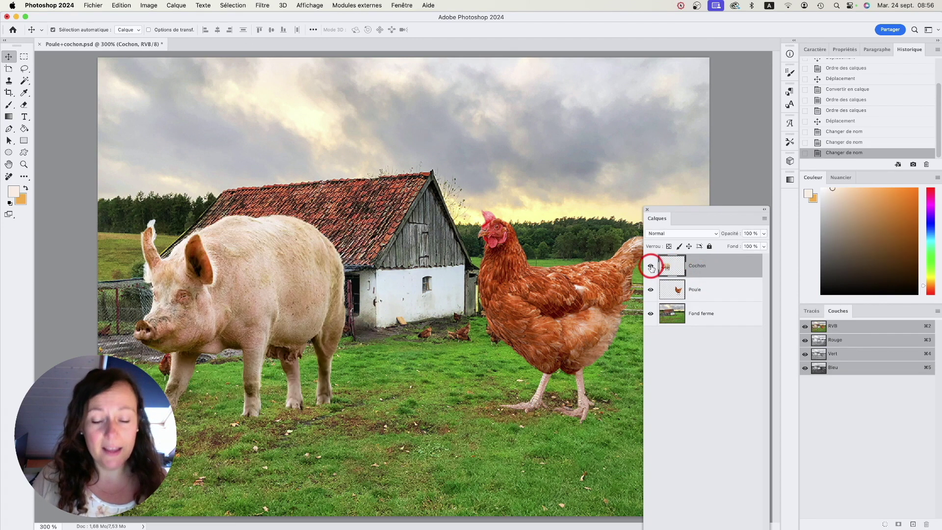
Shorten the floating Calques panel and place it over the photo's right edge so its lower controls are accessible.
{"action": "left_click_drag", "start_coordinate": [705, 208], "coordinate": [692, 99]}
{"action": "left_click_drag", "start_coordinate": [706, 505], "coordinate": [706, 241]}
{"action": "left_click_drag", "start_coordinate": [716, 95], "coordinate": [729, 184]}
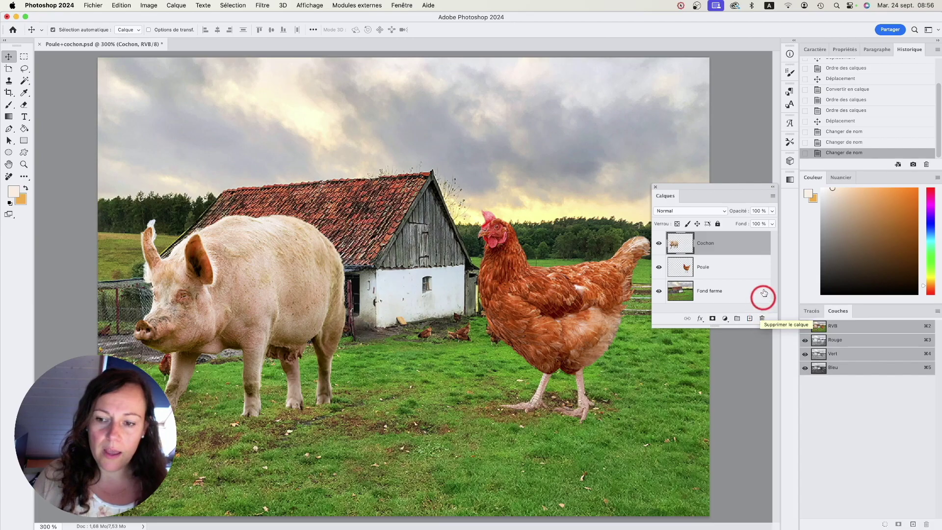
Delete the Cochon layer, step back and forward over the deletion in the history, and restore the layer.
{"action": "left_click", "coordinate": [762, 319]}
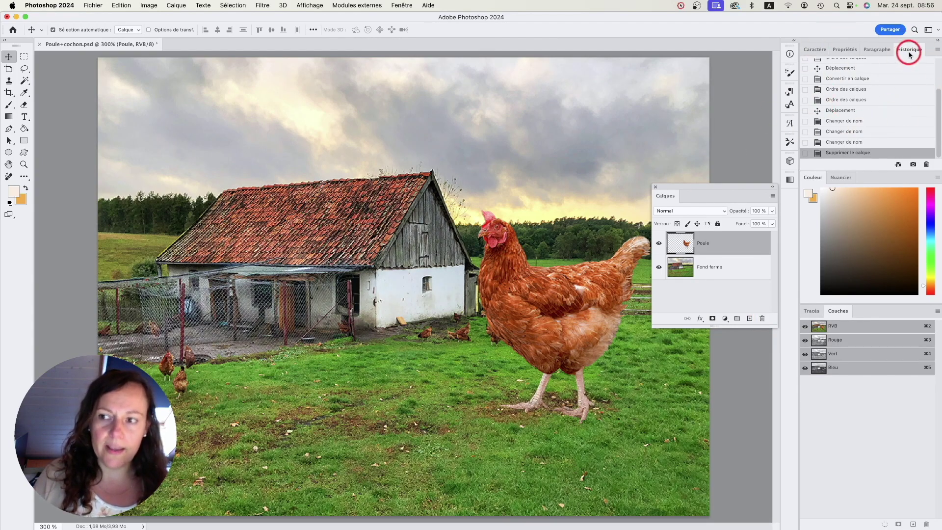
{"action": "left_click", "coordinate": [839, 142]}
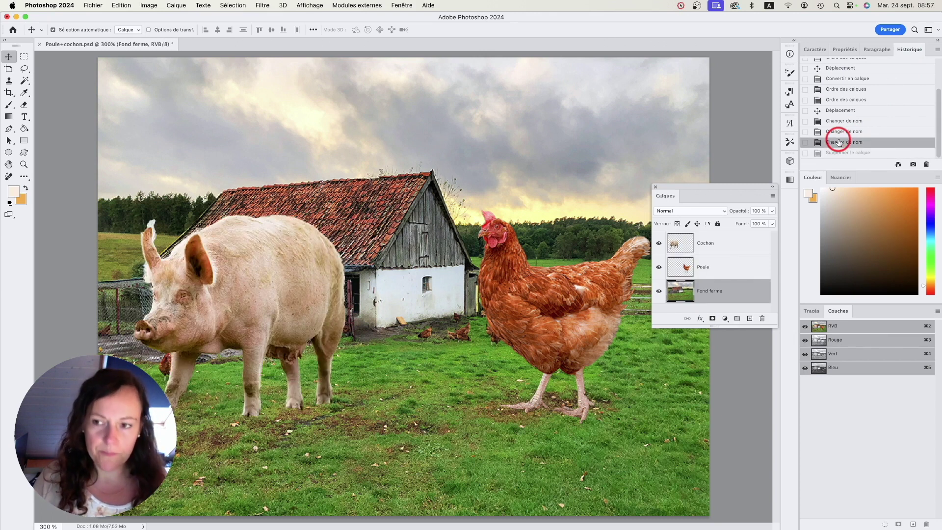
{"action": "left_click", "coordinate": [836, 153]}
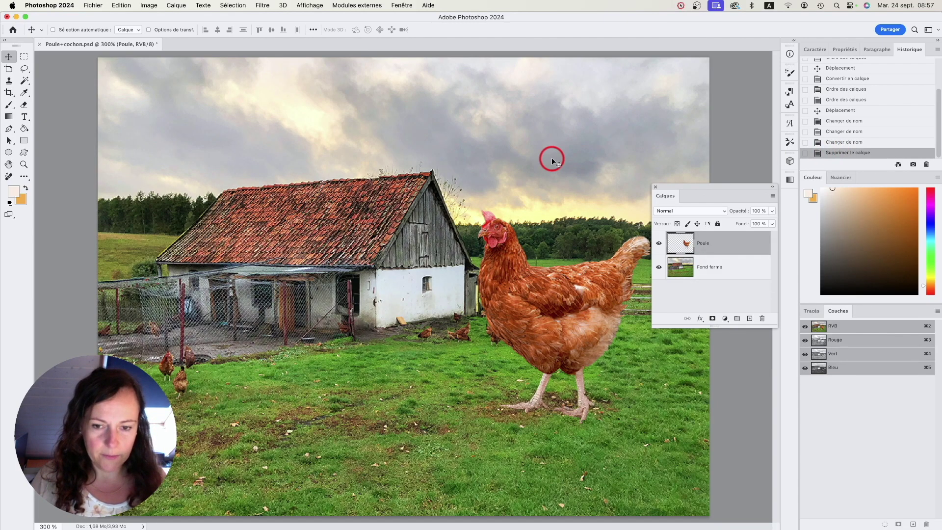
{"action": "key", "text": "super+z"}
Select the restored Cochon layer, delete it by moving it to the trash, and undo the deletion.
{"action": "left_click", "coordinate": [698, 252]}
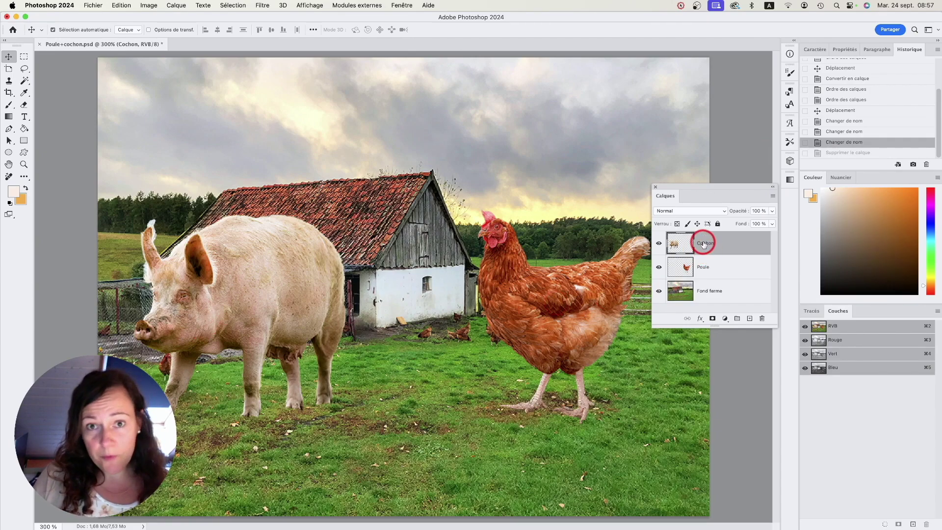
{"action": "left_click_drag", "start_coordinate": [711, 245], "coordinate": [761, 318]}
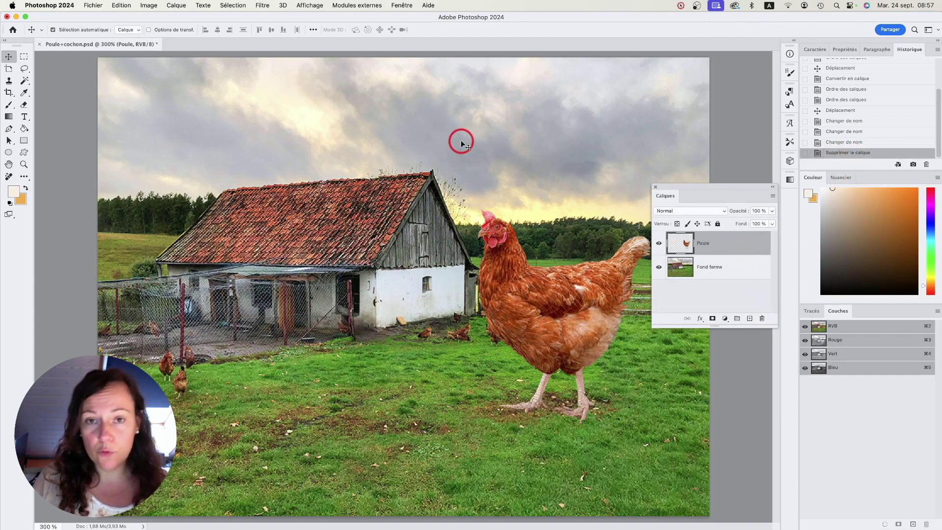
{"action": "key", "text": "super+z"}
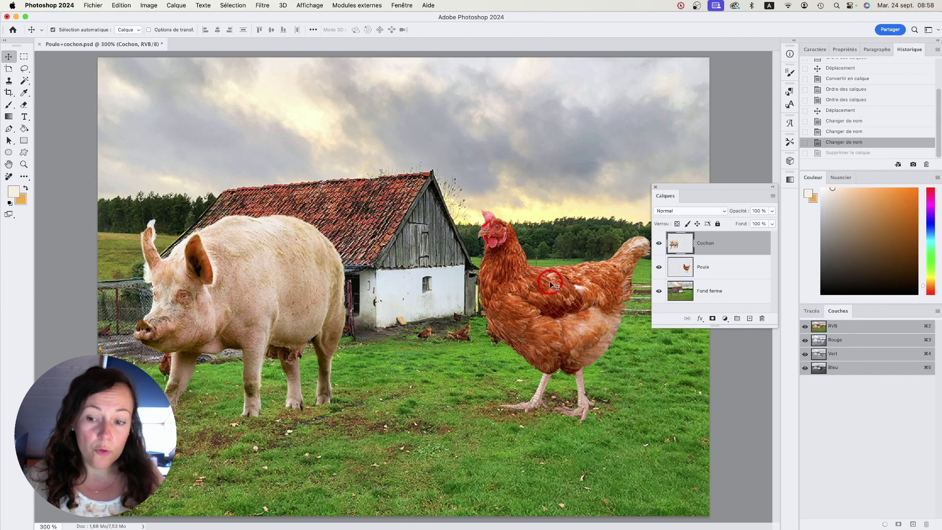
Add an empty layer above Cochon, enlarge the Calques panel to fit all layers, and delete the empty layer.
{"action": "left_click", "coordinate": [749, 319]}
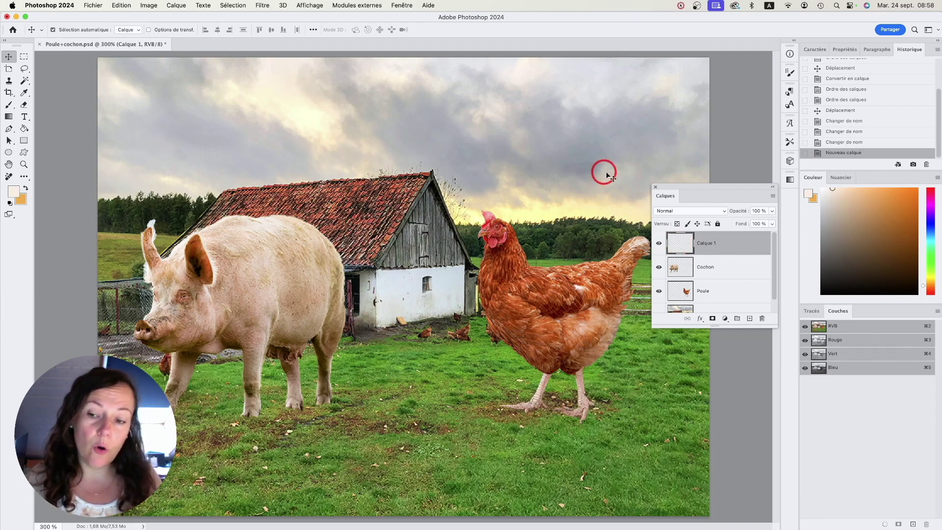
{"action": "left_click_drag", "start_coordinate": [700, 185], "coordinate": [706, 132]}
{"action": "left_click_drag", "start_coordinate": [721, 270], "coordinate": [723, 321]}
{"action": "left_click", "coordinate": [768, 313]}
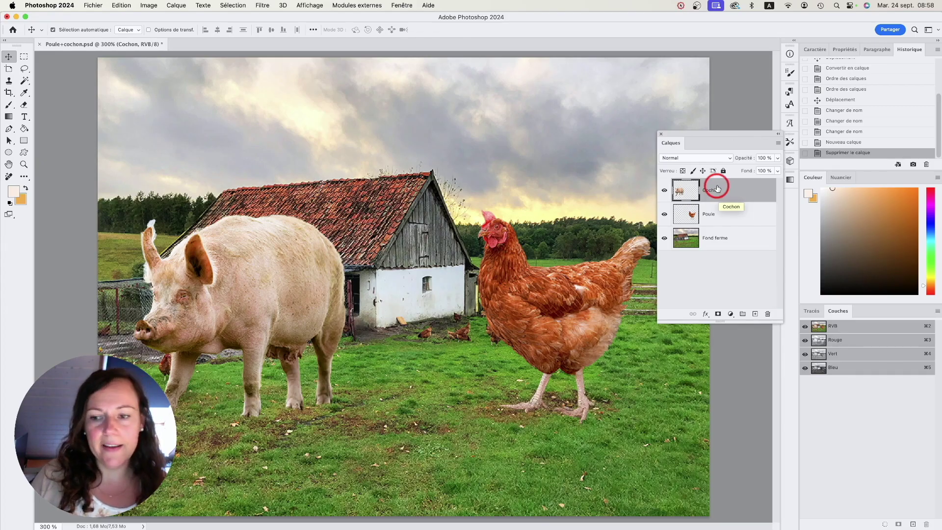
Duplicate the Cochon layer, move the copy in front of the barn between the pig and the hen, and undo the move.
{"action": "left_click_drag", "start_coordinate": [720, 191], "coordinate": [754, 313]}
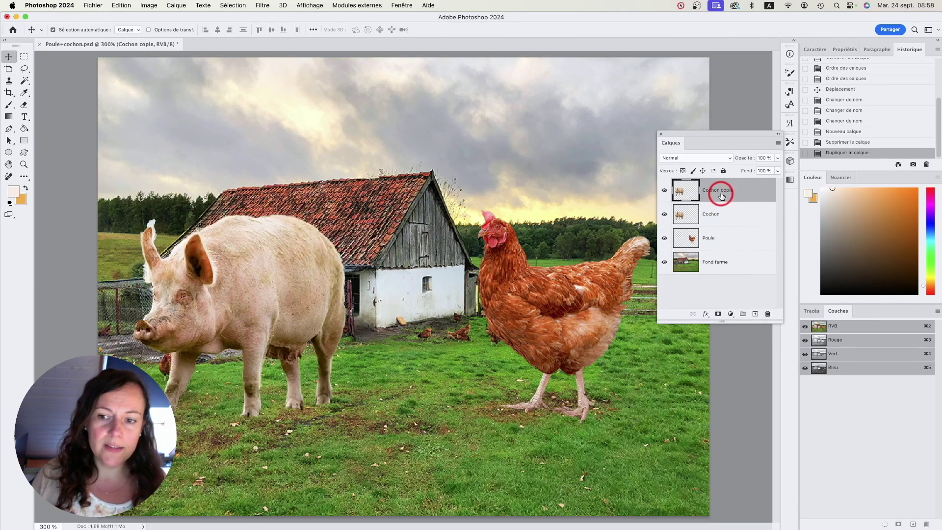
{"action": "left_click_drag", "start_coordinate": [255, 284], "coordinate": [406, 319]}
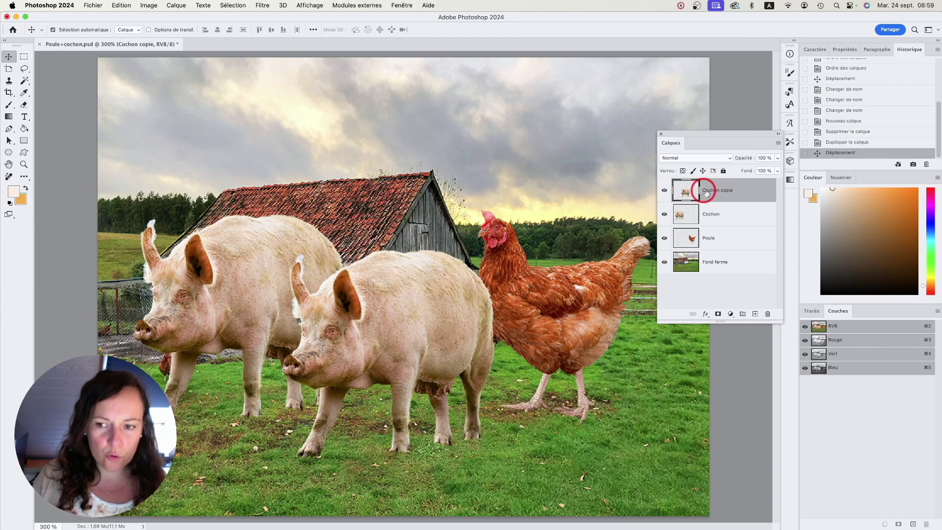
{"action": "key", "text": "super"}
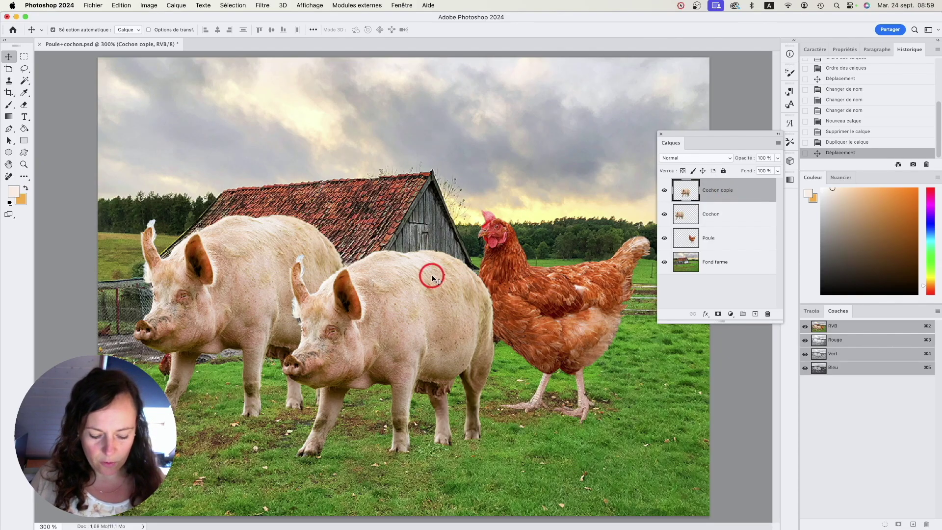
{"action": "key", "text": "super+z"}
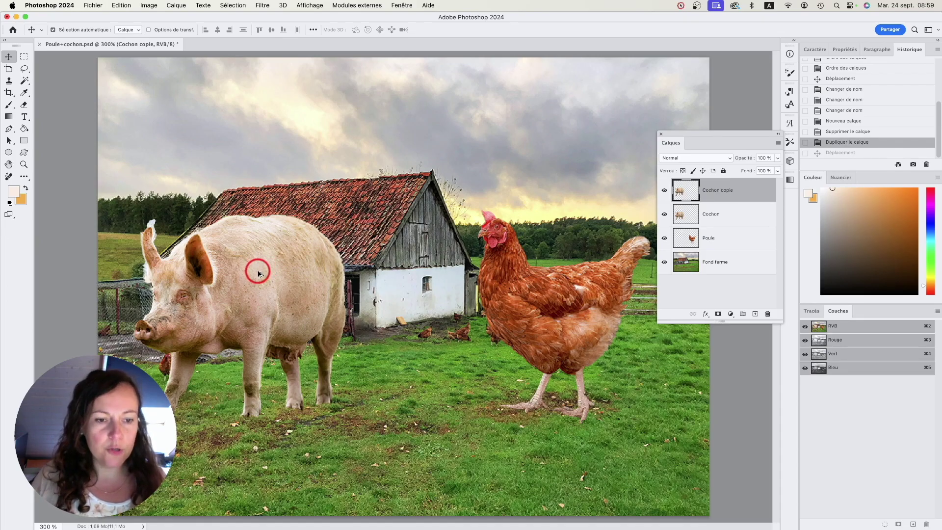
Duplicate the pig directly on the canvas toward the hen, and revert the history to the last layer renaming.
{"action": "left_click_drag", "start_coordinate": [259, 271], "coordinate": [400, 301]}
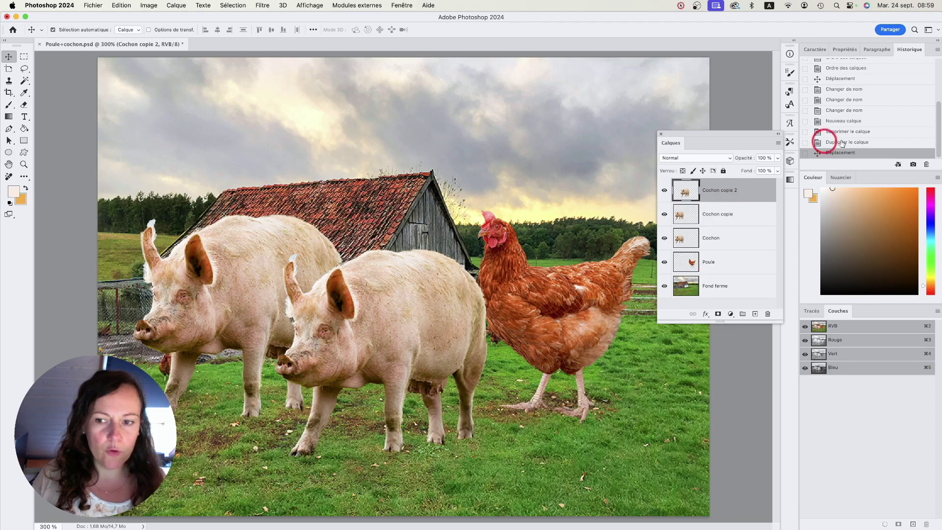
{"action": "left_click", "coordinate": [853, 121]}
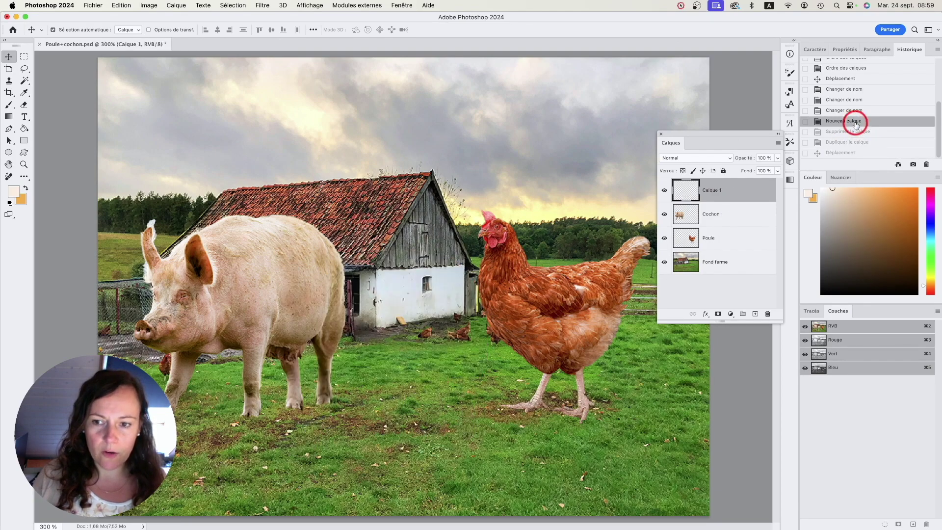
{"action": "left_click", "coordinate": [853, 111]}
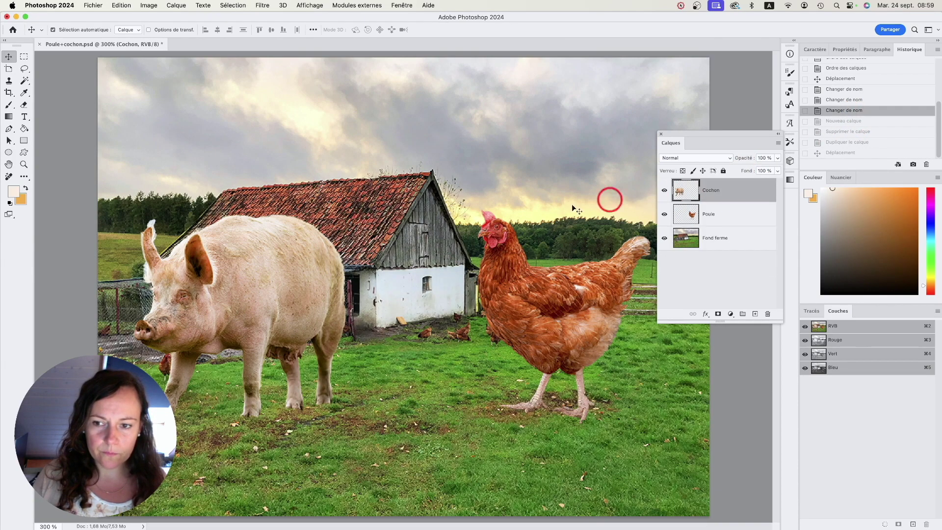
Make a copy of the pig just beside the original, at nearly the same height, and undo it.
{"action": "left_click_drag", "start_coordinate": [259, 269], "coordinate": [398, 275], "text": "alt"}
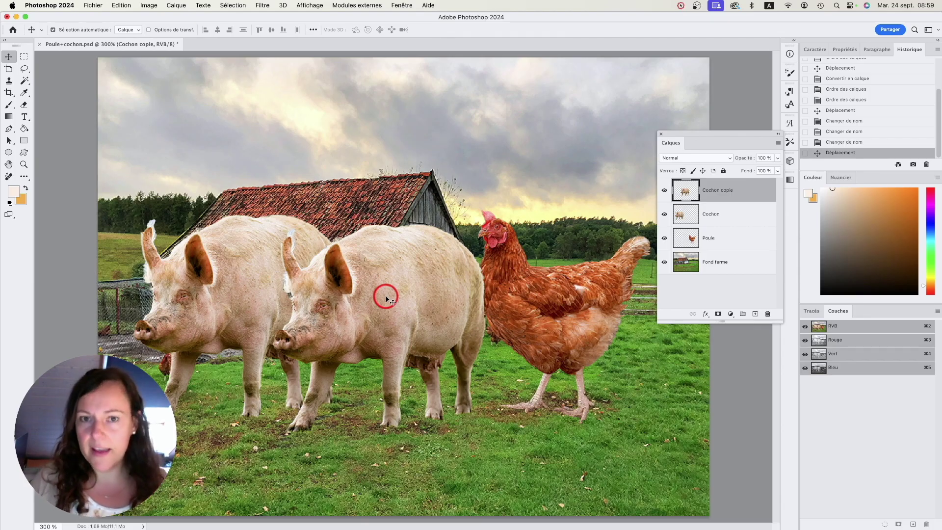
{"action": "key", "text": "super"}
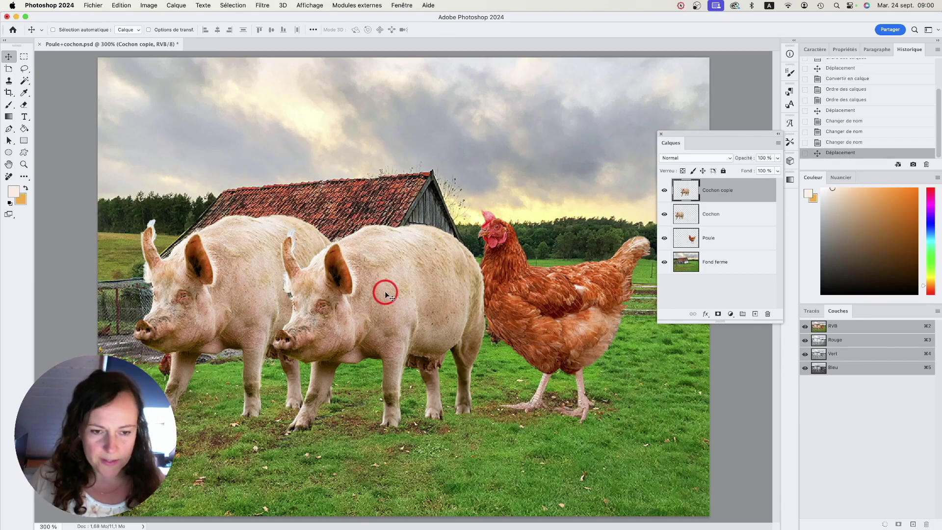
{"action": "key", "text": "super+z"}
Create a new layer group, place it above the Cochon layer and name it animaux.
{"action": "left_click_drag", "start_coordinate": [746, 136], "coordinate": [743, 194]}
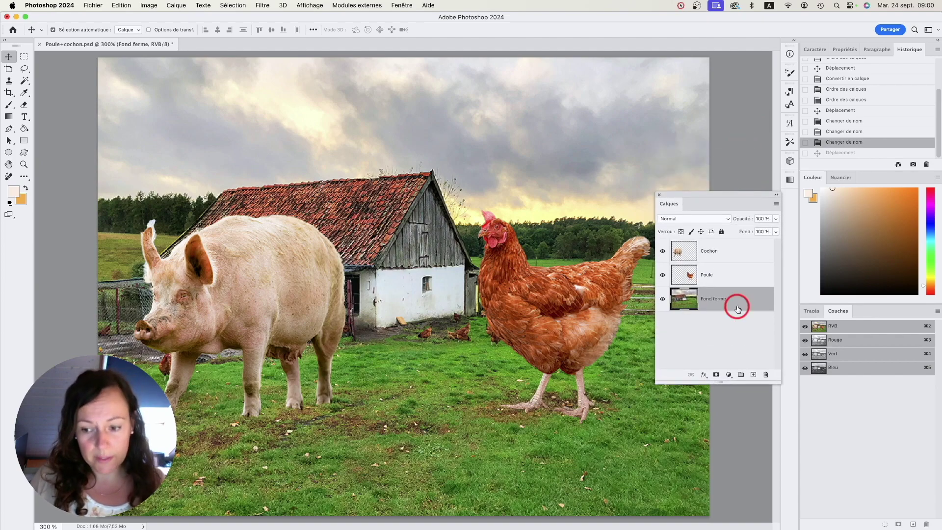
{"action": "left_click", "coordinate": [740, 376]}
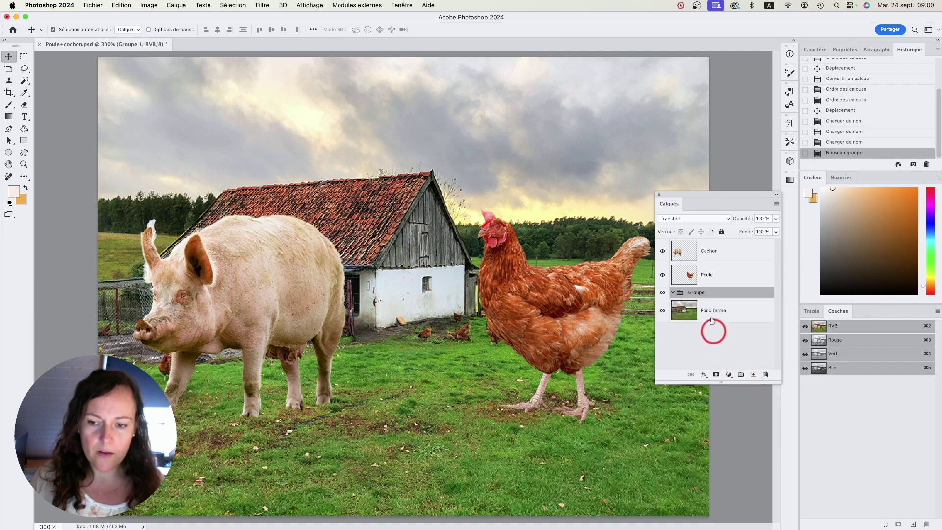
{"action": "left_click_drag", "start_coordinate": [693, 294], "coordinate": [696, 244]}
{"action": "double_click", "coordinate": [696, 244]}
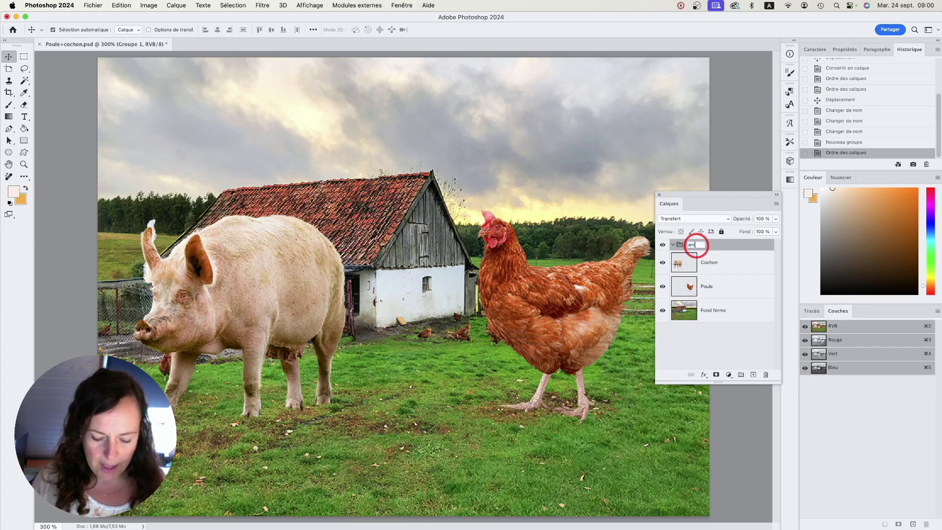
{"action": "type", "text": "animaux"}
{"action": "key", "text": "Return"}
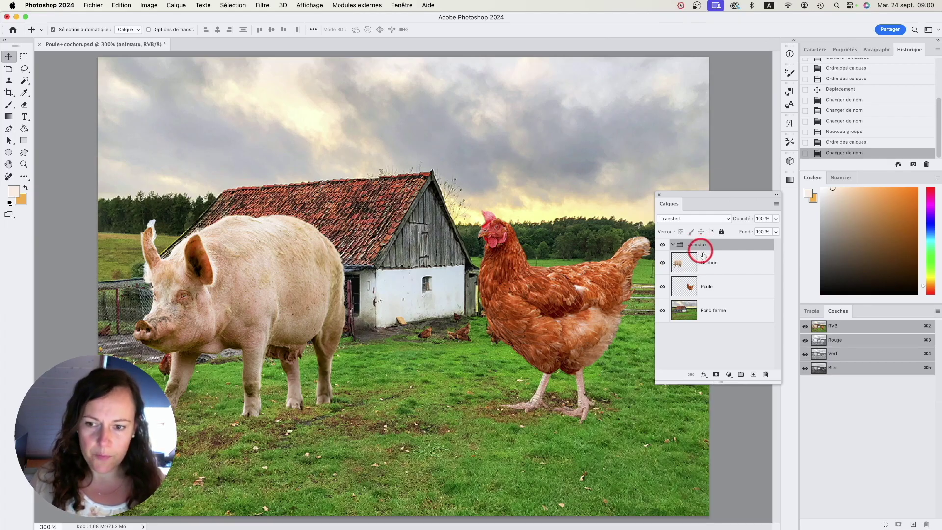
Put the Cochon and Poule layers into the animaux group and collapse the group.
{"action": "left_click_drag", "start_coordinate": [709, 259], "coordinate": [700, 247]}
{"action": "left_click", "coordinate": [672, 245]}
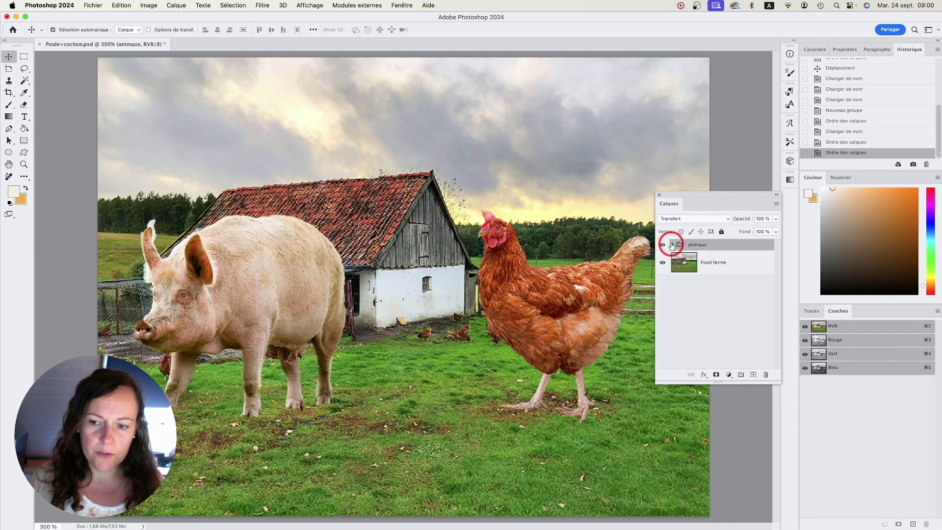
{"action": "left_click", "coordinate": [672, 244]}
{"action": "left_click", "coordinate": [672, 245]}
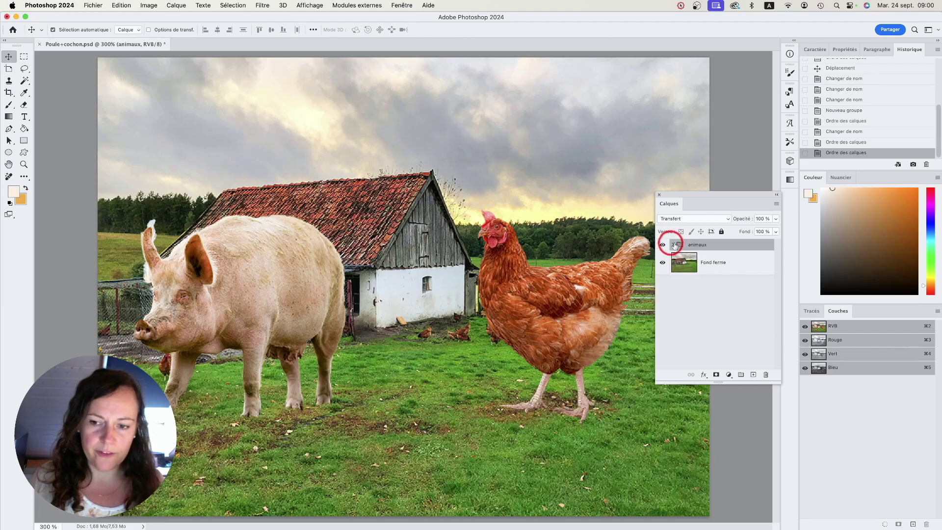
Hide and show the whole animaux group, both collapsed and expanded.
{"action": "left_click", "coordinate": [663, 245]}
{"action": "left_click", "coordinate": [663, 244]}
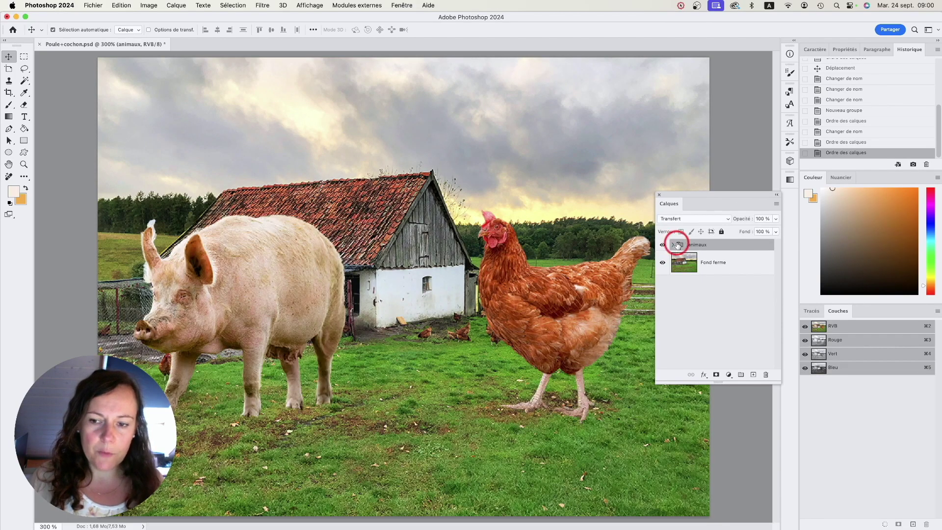
{"action": "left_click", "coordinate": [673, 244]}
{"action": "left_click", "coordinate": [662, 245]}
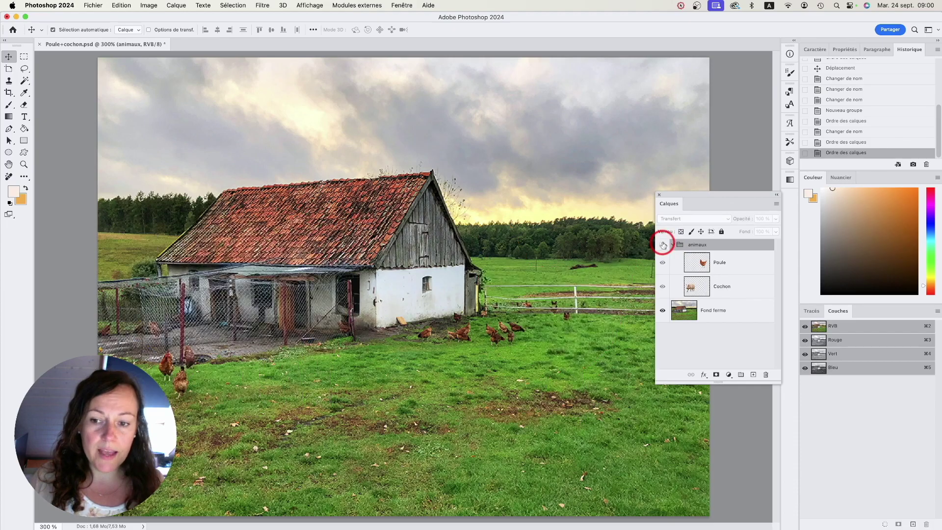
{"action": "left_click", "coordinate": [663, 244]}
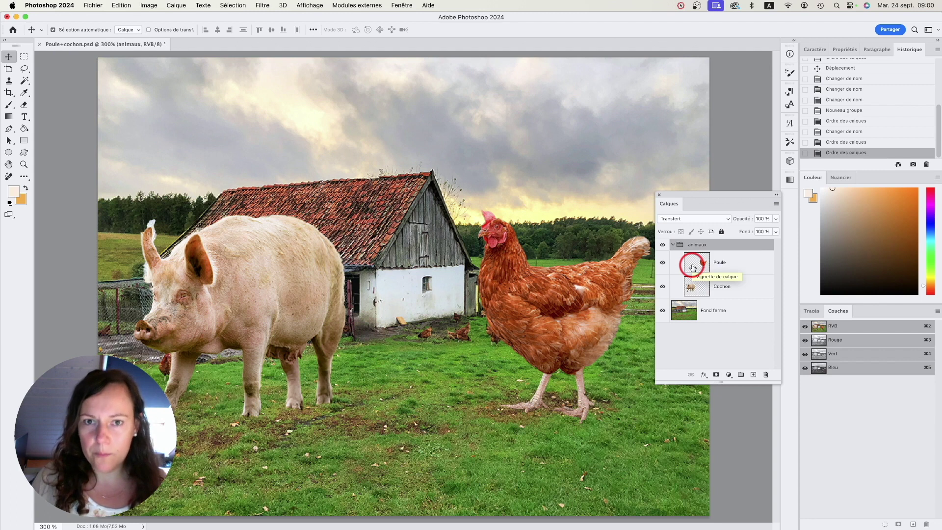
Open the animaux group's name for editing and select the Cochon layer inside the group.
{"action": "double_click", "coordinate": [695, 244]}
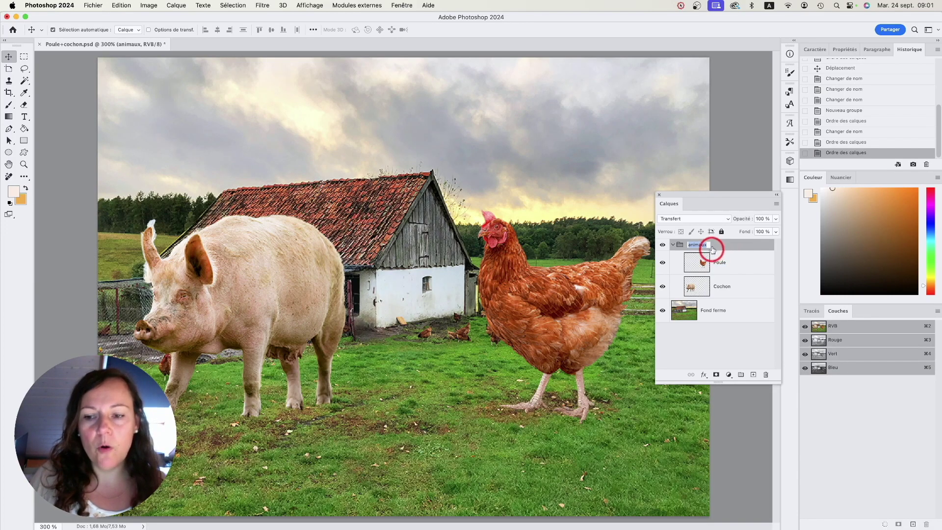
{"action": "left_click", "coordinate": [720, 262]}
{"action": "left_click", "coordinate": [706, 282]}
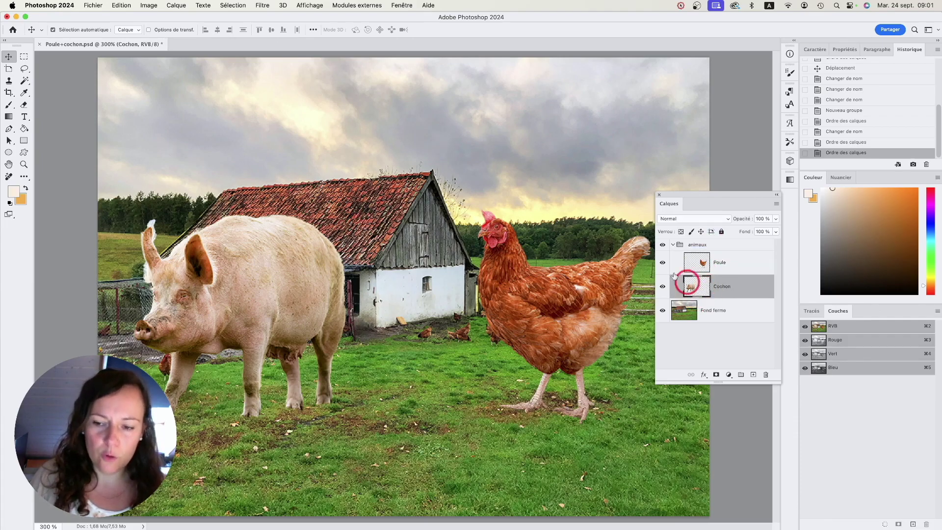
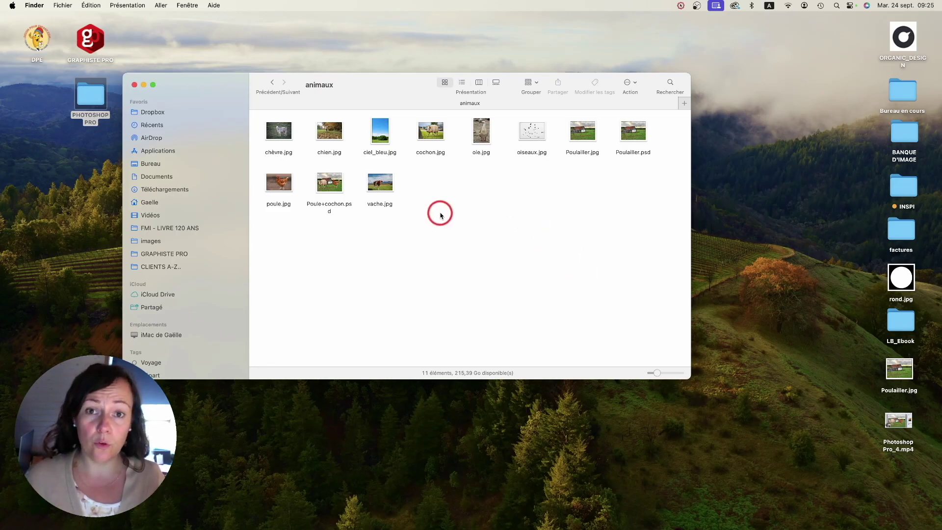
Select chèvre.jpg, cochon.jpg, oie.jpg, oiseaux.jpg, vache.jpg and poule.jpg in the animaux folder and open them together in Photoshop.
{"action": "left_click", "coordinate": [277, 132]}
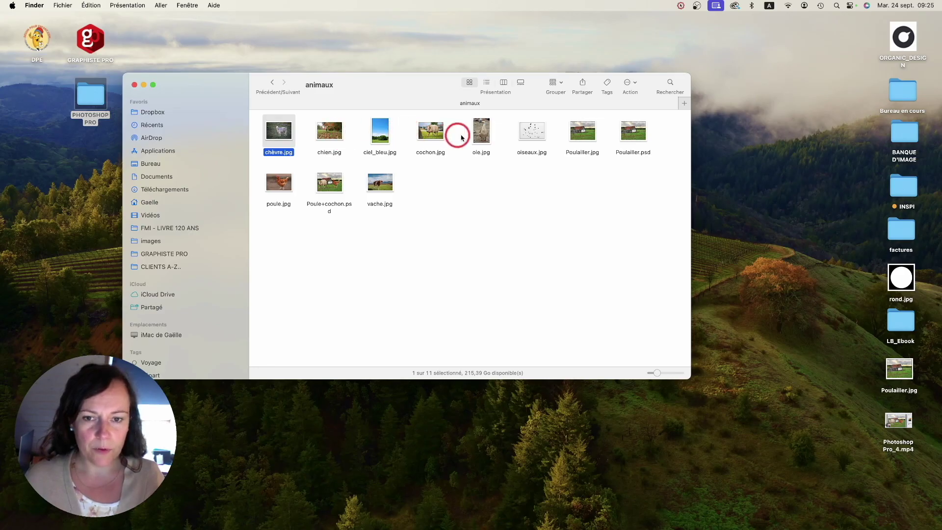
{"action": "left_click", "coordinate": [430, 130], "text": "super"}
{"action": "left_click", "coordinate": [481, 130], "text": "super"}
{"action": "left_click", "coordinate": [533, 130], "text": "super"}
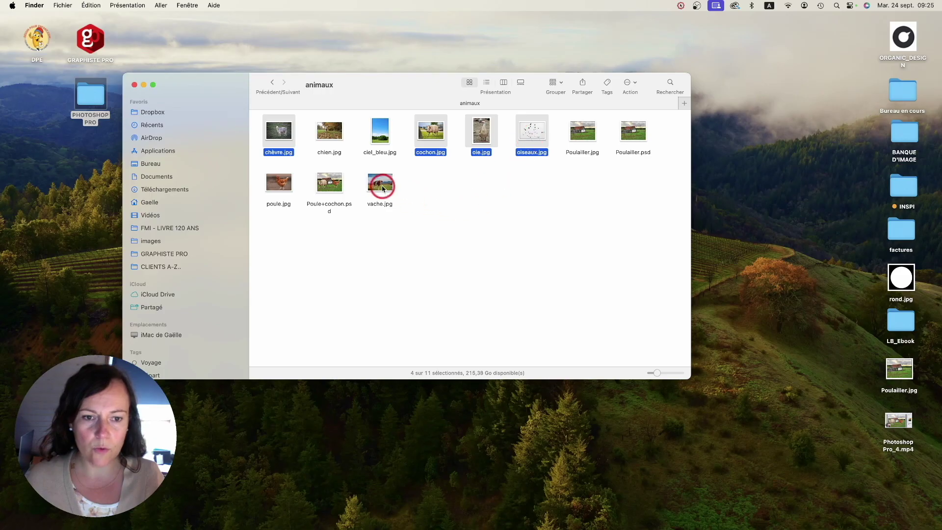
{"action": "left_click", "coordinate": [382, 188], "text": "super"}
{"action": "left_click", "coordinate": [284, 178], "text": "super"}
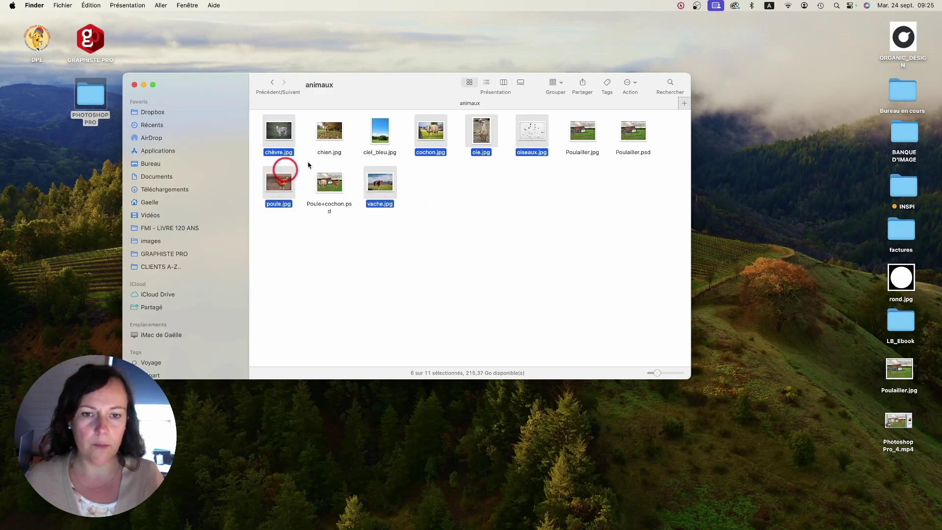
{"action": "left_click_drag", "start_coordinate": [279, 131], "coordinate": [140, 520]}
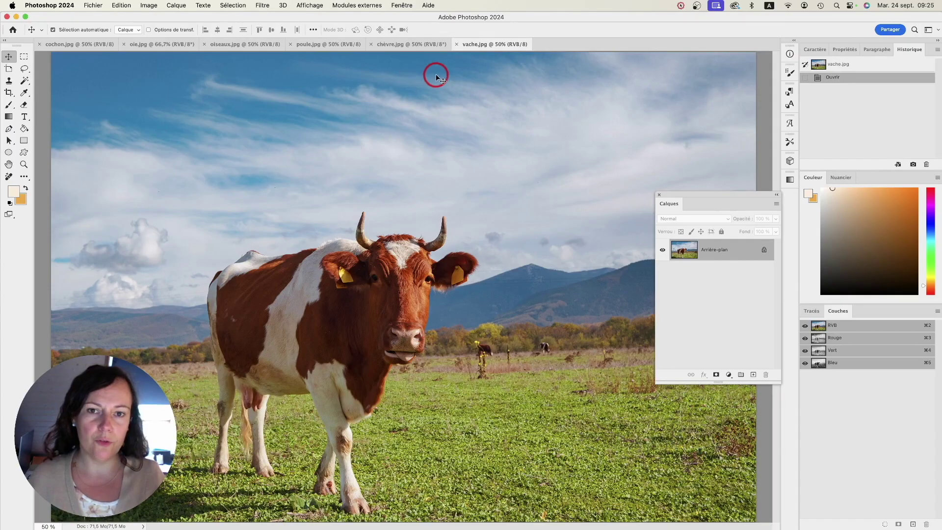
Look through the open goat, hen, birds, goose, pig and cow images, and check the list of open documents.
{"action": "left_click", "coordinate": [420, 46]}
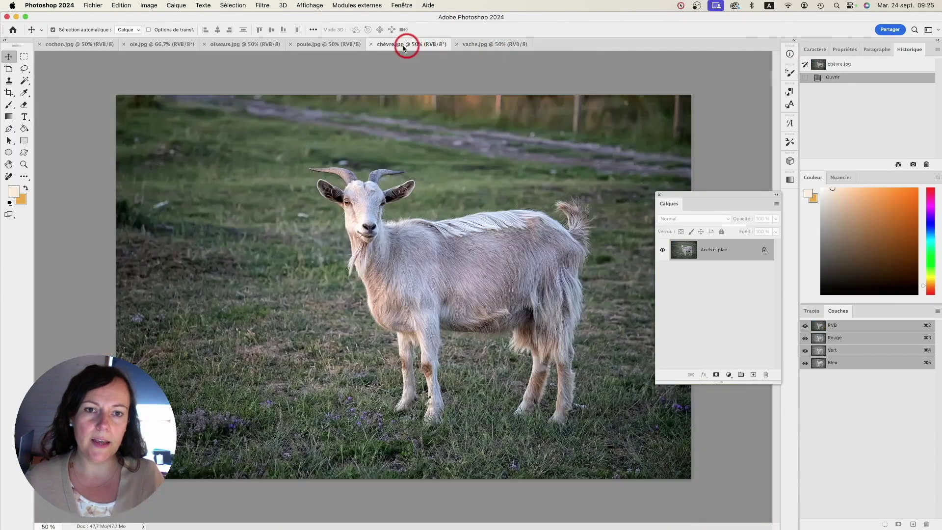
{"action": "left_click", "coordinate": [330, 45]}
{"action": "left_click", "coordinate": [240, 45]}
{"action": "left_click", "coordinate": [163, 45]}
{"action": "left_click", "coordinate": [80, 44]}
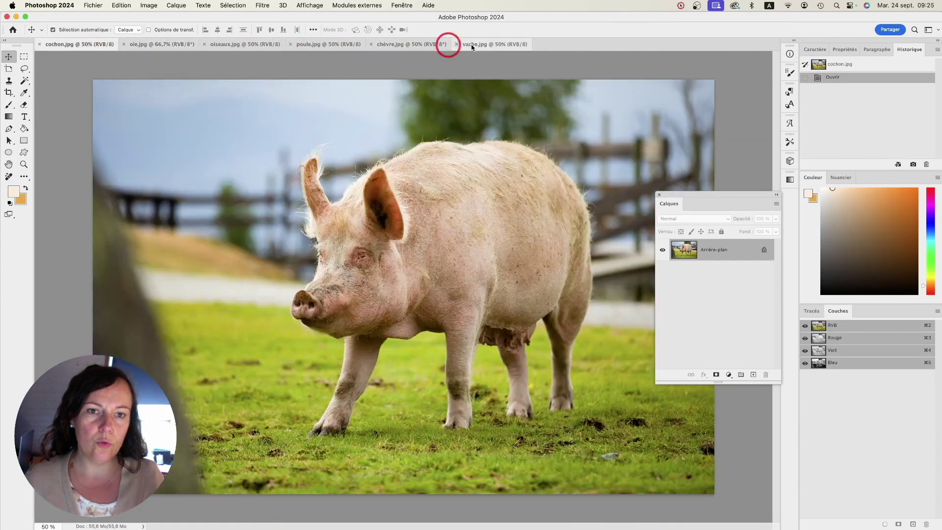
{"action": "left_click", "coordinate": [492, 45]}
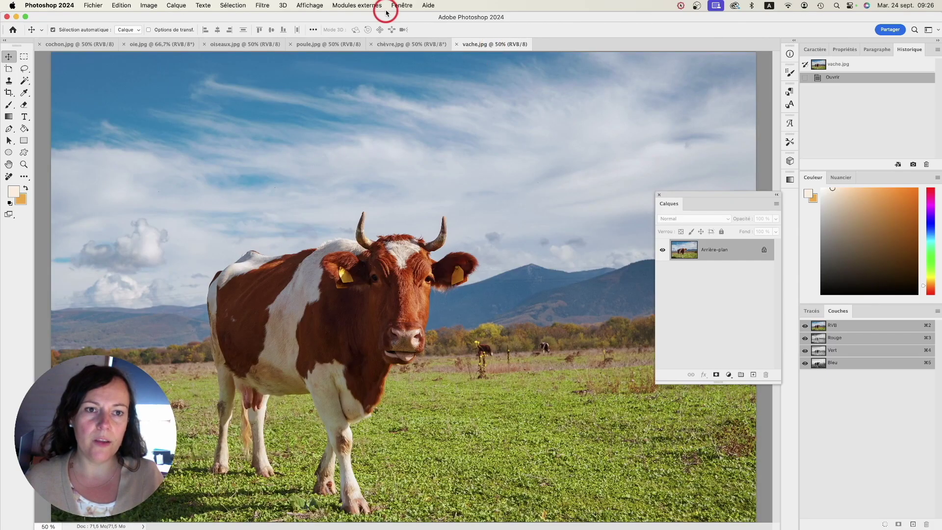
{"action": "left_click", "coordinate": [402, 6]}
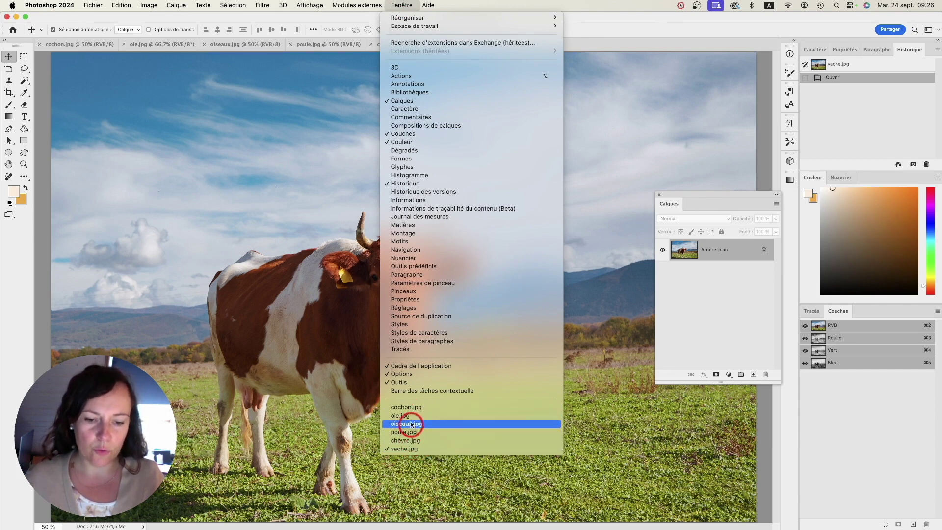
{"action": "left_click", "coordinate": [402, 4]}
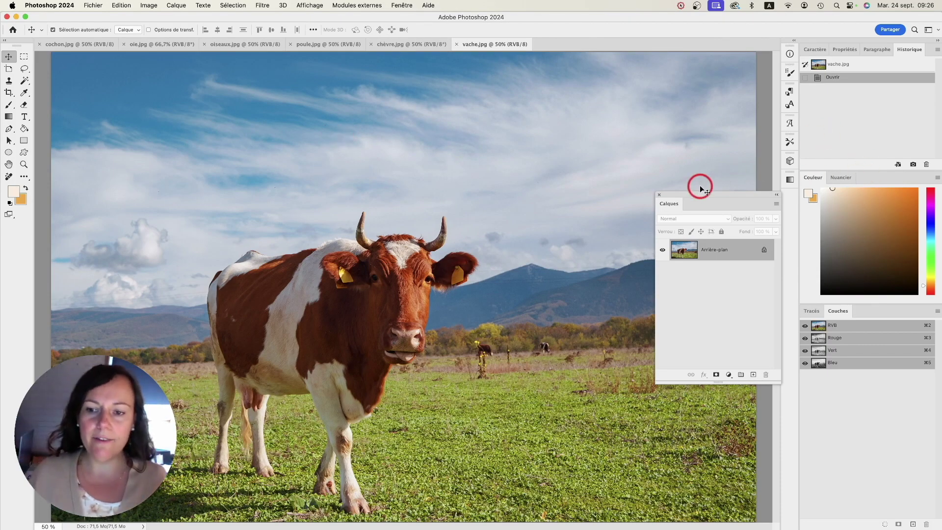
Dock the Layers panel beside the Channels panel, and make a rectangular selection around the whole cow in vache.jpg.
{"action": "left_click_drag", "start_coordinate": [688, 195], "coordinate": [822, 300]}
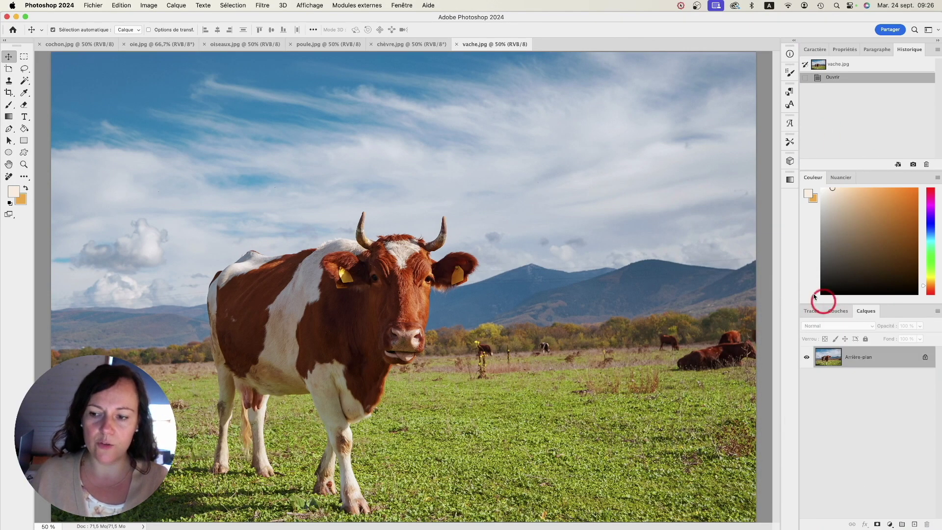
{"action": "key", "text": "super+minus"}
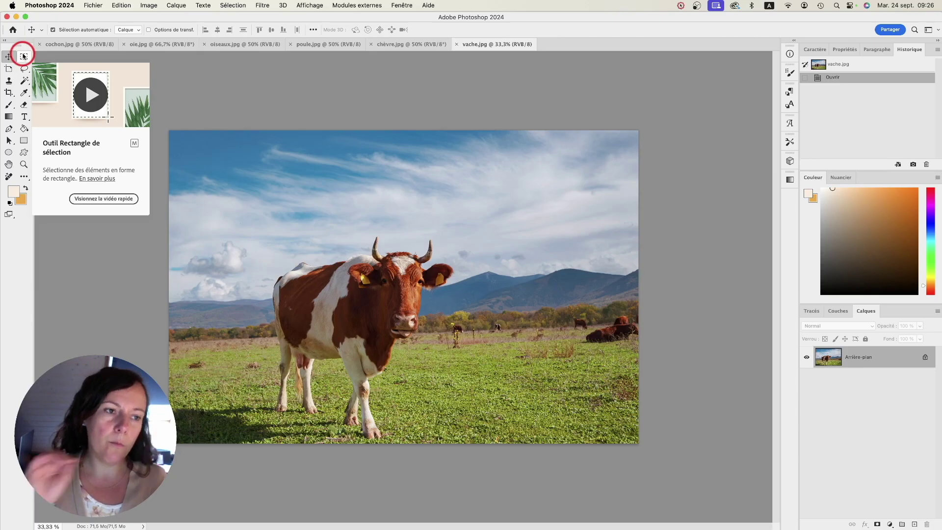
{"action": "left_click", "coordinate": [23, 56]}
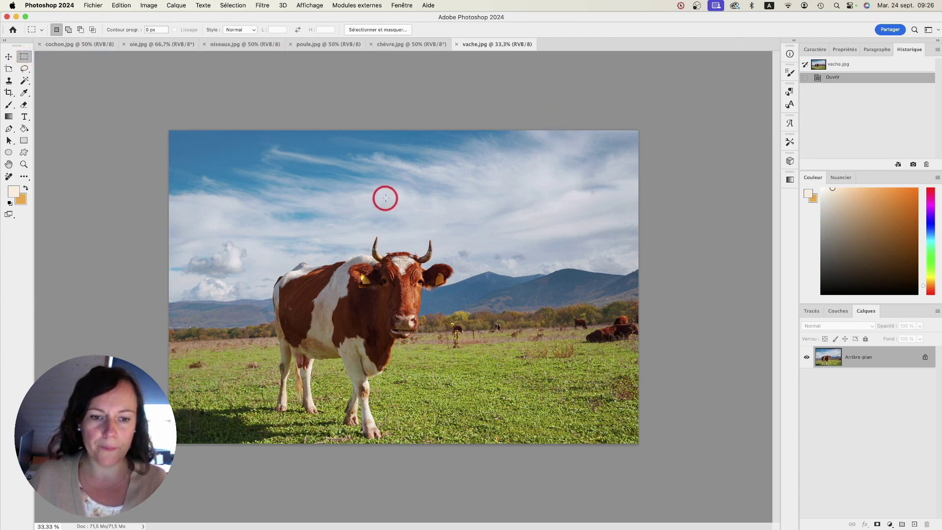
{"action": "left_click_drag", "start_coordinate": [247, 233], "coordinate": [465, 438]}
{"action": "left_click", "coordinate": [240, 227]}
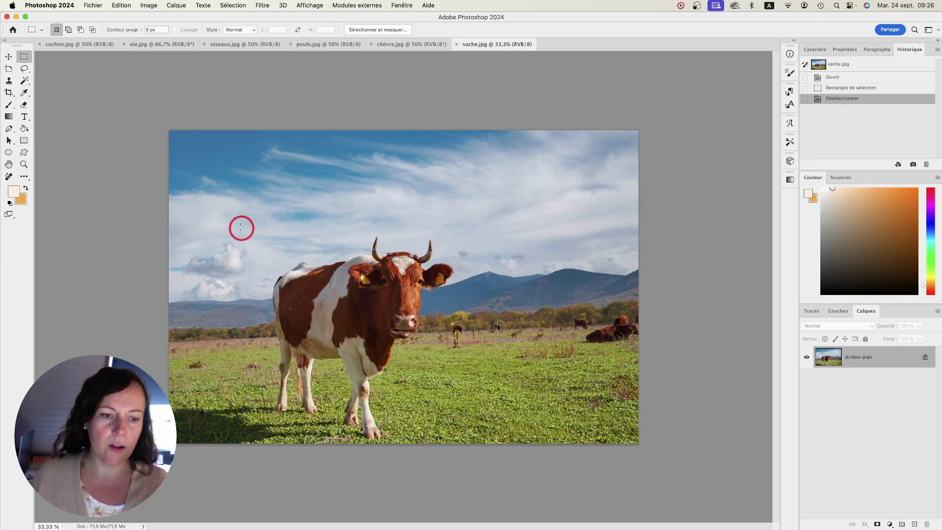
{"action": "left_click_drag", "start_coordinate": [369, 337], "coordinate": [461, 439]}
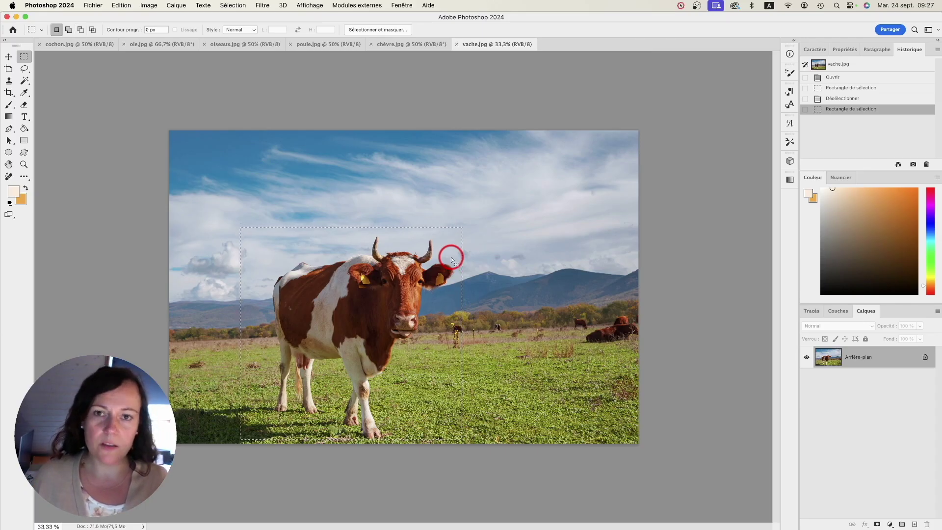
Copy the selected cow area and paste it into vache.jpg as a new layer.
{"action": "left_click", "coordinate": [122, 5]}
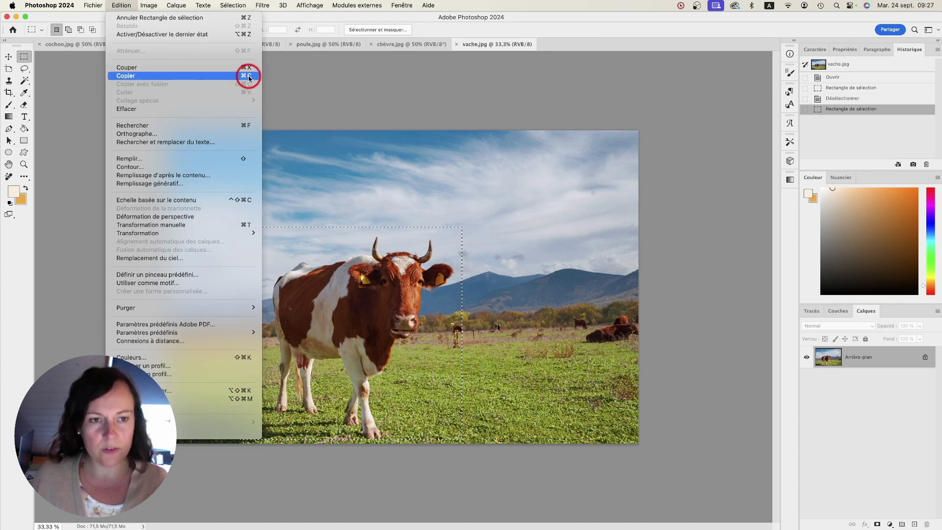
{"action": "left_click", "coordinate": [116, 75]}
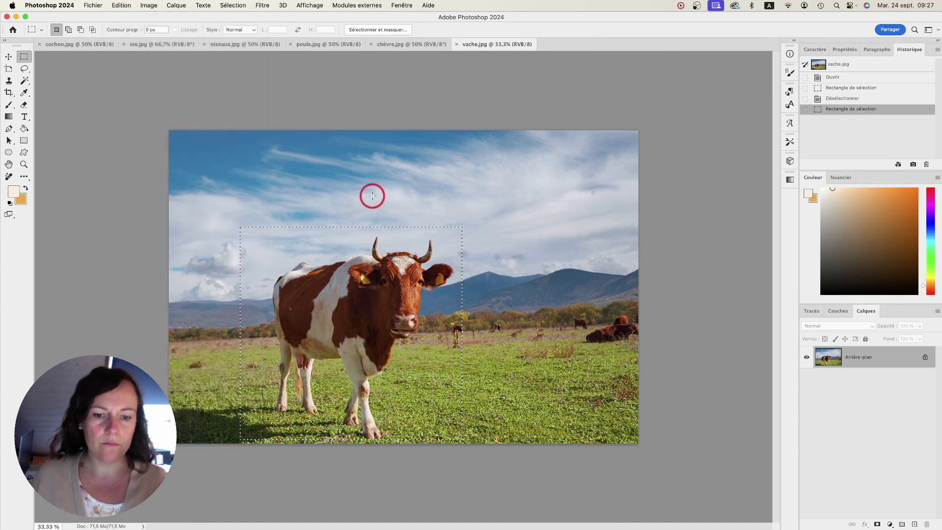
{"action": "left_click", "coordinate": [131, 5]}
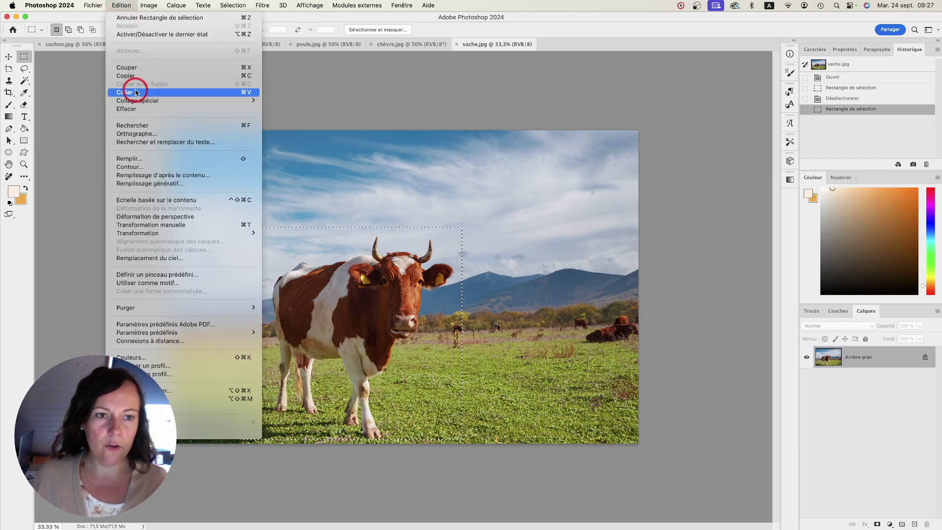
{"action": "left_click", "coordinate": [244, 93]}
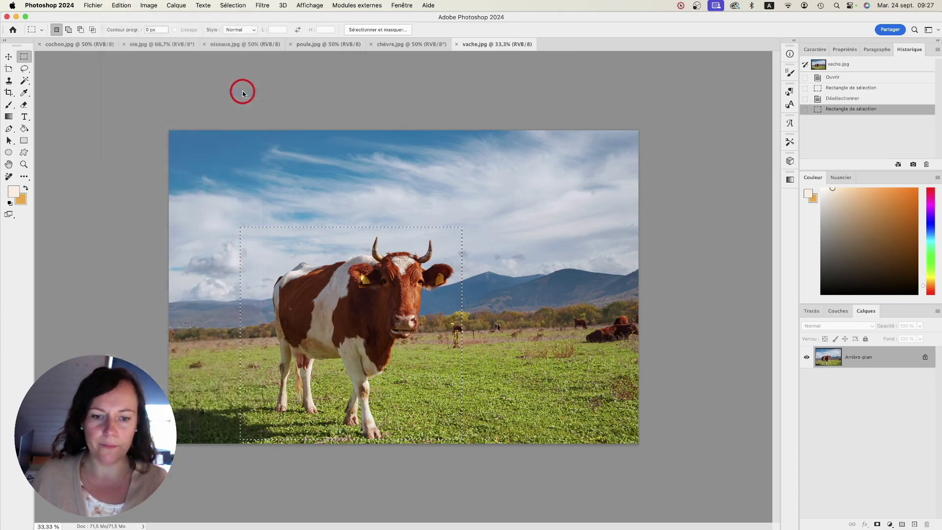
Undock the Layers panel, and move the pasted cow up and to the right over the background before undoing that move.
{"action": "left_click", "coordinate": [8, 57]}
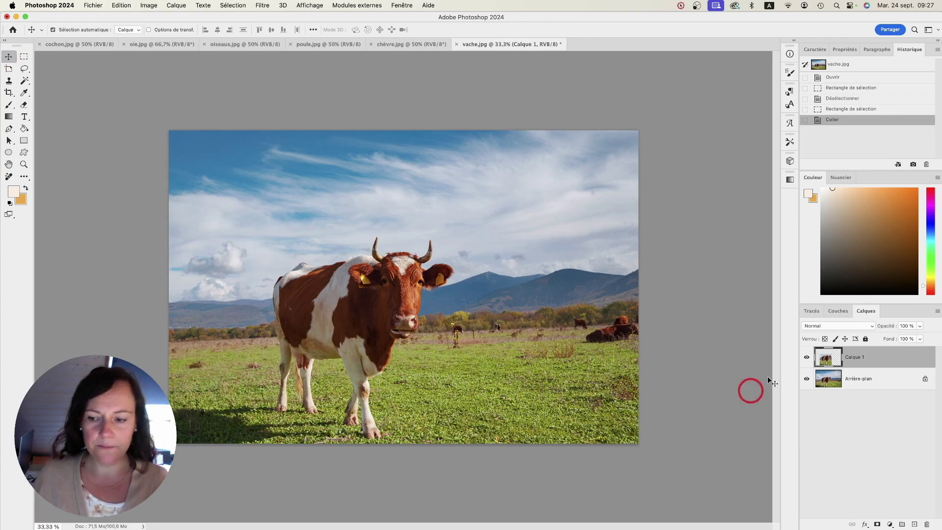
{"action": "left_click_drag", "start_coordinate": [866, 310], "coordinate": [657, 161]}
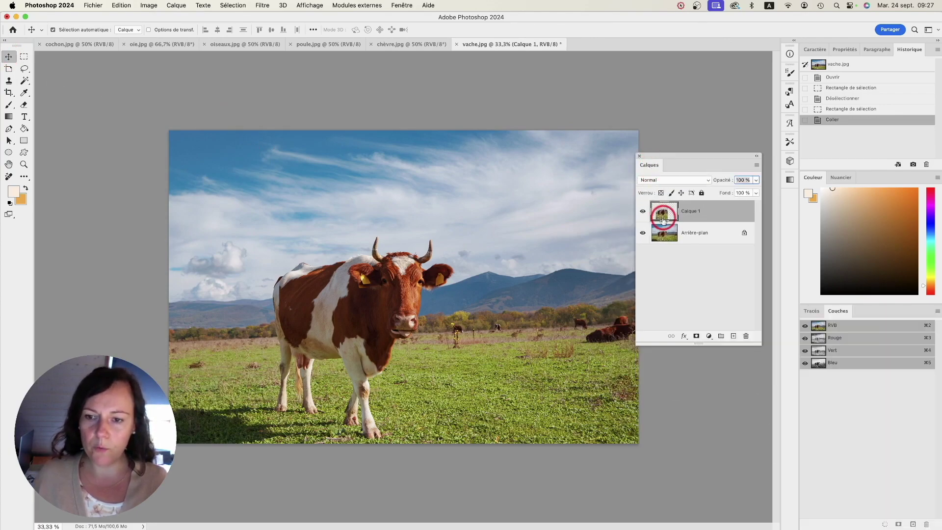
{"action": "left_click_drag", "start_coordinate": [410, 286], "coordinate": [530, 235]}
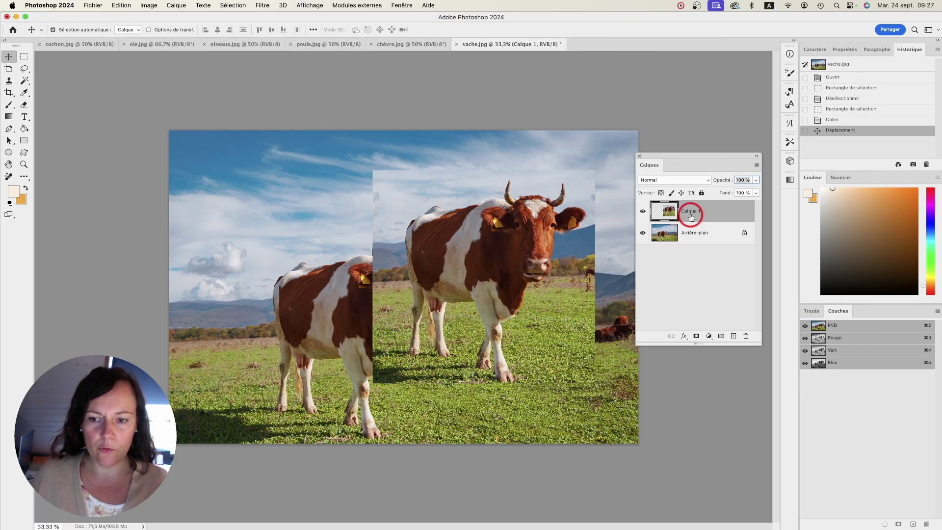
{"action": "key", "text": "super+z"}
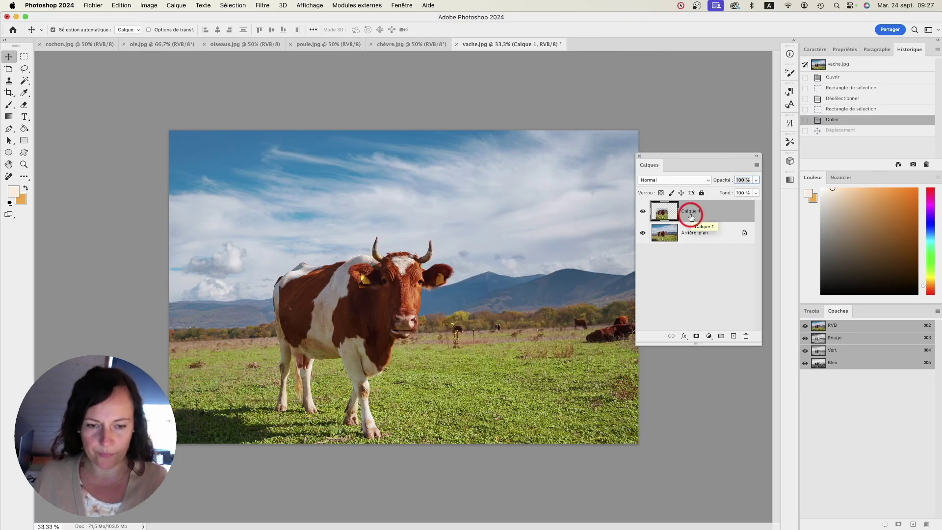
{"action": "left_click_drag", "start_coordinate": [686, 160], "coordinate": [735, 294]}
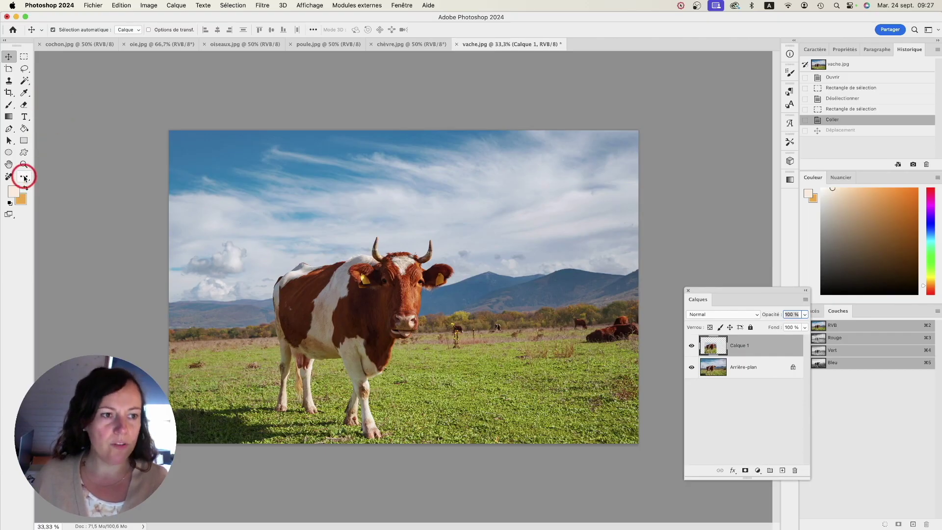
Practise elliptical, perfectly circular and centre-drawn selections with the Elliptical Marquee tool, finishing with a circle around the cow's head.
{"action": "mouse_move", "coordinate": [24, 175]}
{"action": "left_mouse_down"}
{"action": "mouse_move", "coordinate": [101, 183]}
{"action": "mouse_move", "coordinate": [24, 176]}
{"action": "mouse_move", "coordinate": [56, 184]}
{"action": "left_mouse_up"}
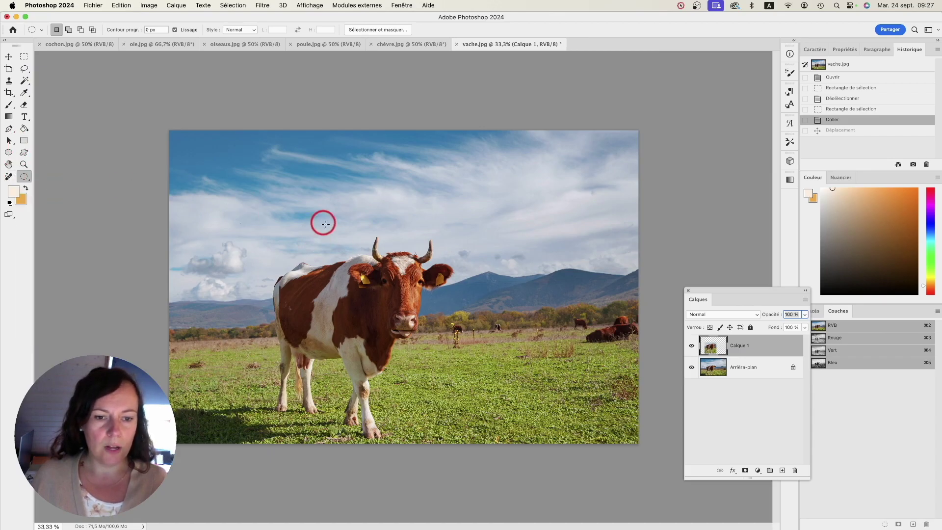
{"action": "left_click_drag", "start_coordinate": [310, 210], "coordinate": [383, 294]}
{"action": "mouse_move", "coordinate": [488, 348]}
{"action": "left_mouse_down"}
{"action": "mouse_move", "coordinate": [503, 381]}
{"action": "mouse_move", "coordinate": [416, 289]}
{"action": "mouse_move", "coordinate": [491, 366]}
{"action": "mouse_move", "coordinate": [423, 316]}
{"action": "mouse_move", "coordinate": [485, 378]}
{"action": "mouse_move", "coordinate": [416, 336]}
{"action": "mouse_move", "coordinate": [455, 409]}
{"action": "mouse_move", "coordinate": [529, 340]}
{"action": "mouse_move", "coordinate": [437, 297]}
{"action": "mouse_move", "coordinate": [409, 369]}
{"action": "mouse_move", "coordinate": [489, 392]}
{"action": "mouse_move", "coordinate": [491, 347]}
{"action": "left_mouse_up"}
{"action": "left_click_drag", "start_coordinate": [464, 301], "coordinate": [376, 349]}
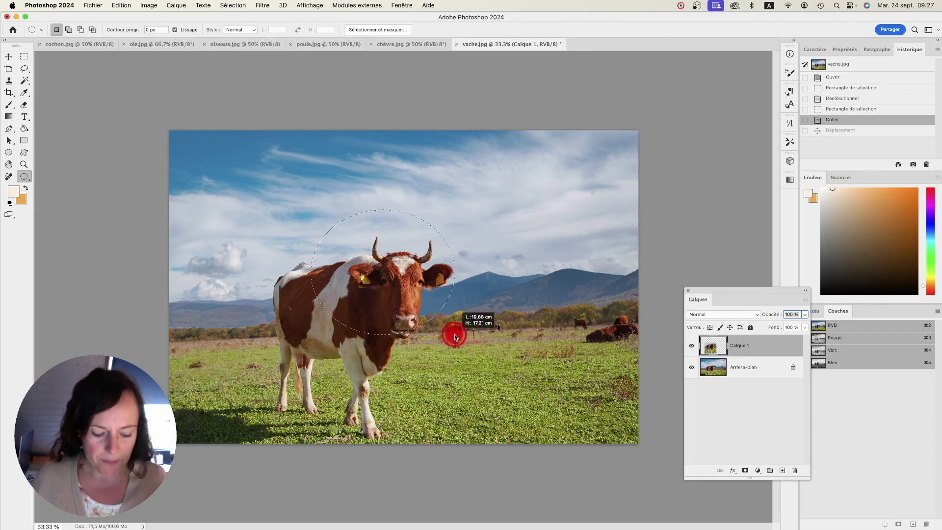
{"action": "left_click_drag", "start_coordinate": [456, 351], "coordinate": [438, 334]}
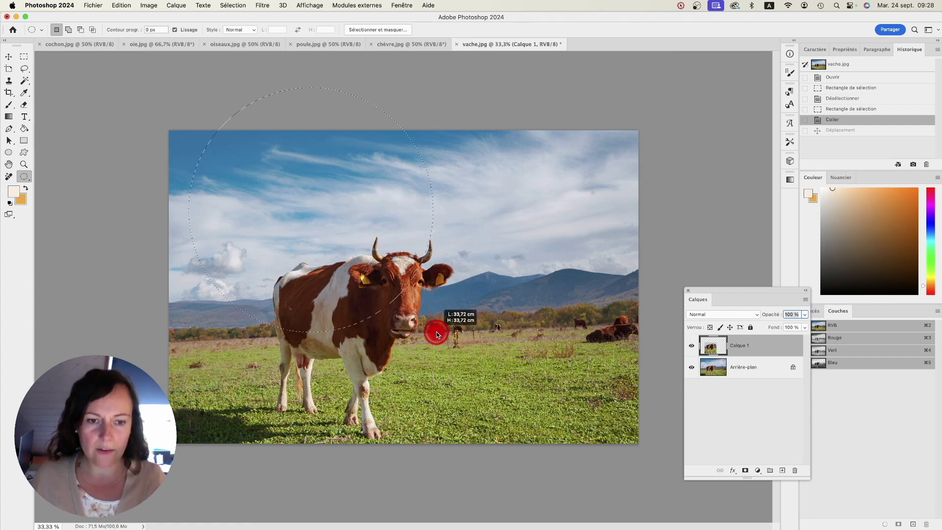
{"action": "left_click_drag", "start_coordinate": [437, 334], "coordinate": [395, 272]}
{"action": "left_click_drag", "start_coordinate": [431, 305], "coordinate": [397, 269]}
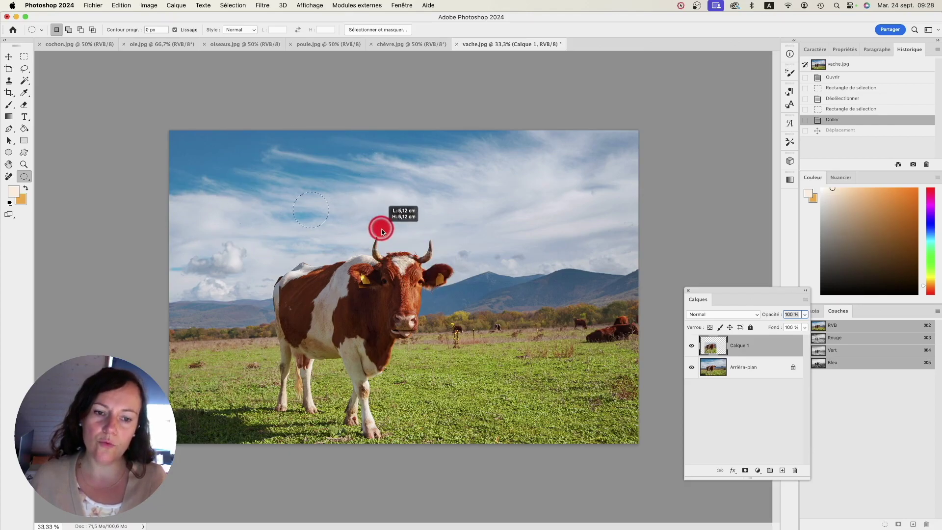
{"action": "left_click_drag", "start_coordinate": [456, 283], "coordinate": [452, 286]}
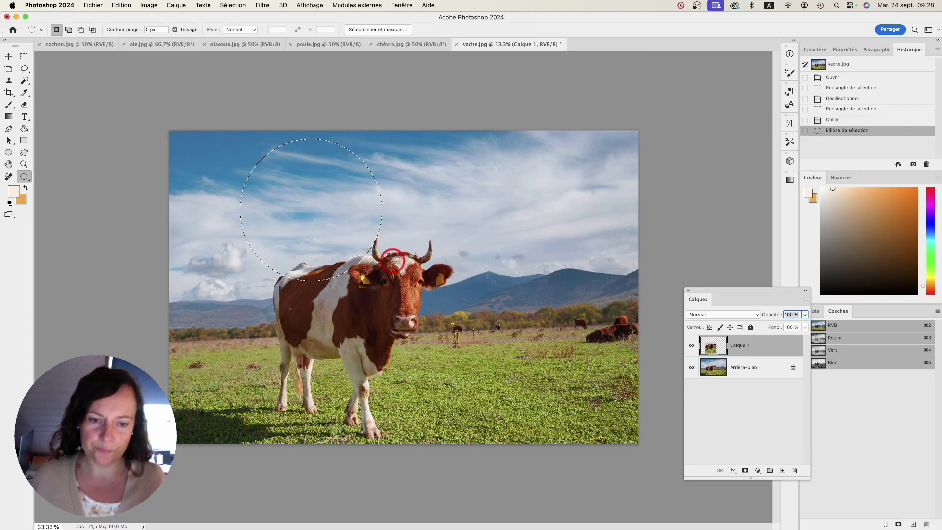
{"action": "left_click", "coordinate": [337, 239]}
{"action": "mouse_move", "coordinate": [423, 306]}
{"action": "left_mouse_down"}
{"action": "mouse_move", "coordinate": [551, 383]}
{"action": "mouse_move", "coordinate": [531, 351]}
{"action": "mouse_move", "coordinate": [446, 319]}
{"action": "mouse_move", "coordinate": [389, 325]}
{"action": "mouse_move", "coordinate": [305, 378]}
{"action": "mouse_move", "coordinate": [315, 330]}
{"action": "mouse_move", "coordinate": [483, 307]}
{"action": "mouse_move", "coordinate": [454, 291]}
{"action": "mouse_move", "coordinate": [419, 302]}
{"action": "mouse_move", "coordinate": [428, 304]}
{"action": "left_mouse_up"}
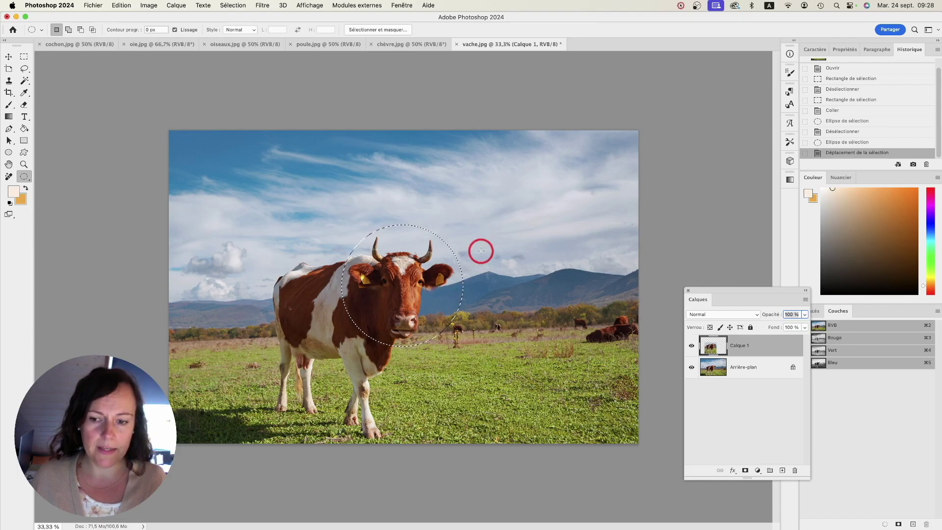
Replace the Calque 1 layer with a pasted copy of the circled cow's head, and hide the Arrière-plan layer.
{"action": "left_click_drag", "start_coordinate": [769, 351], "coordinate": [794, 470]}
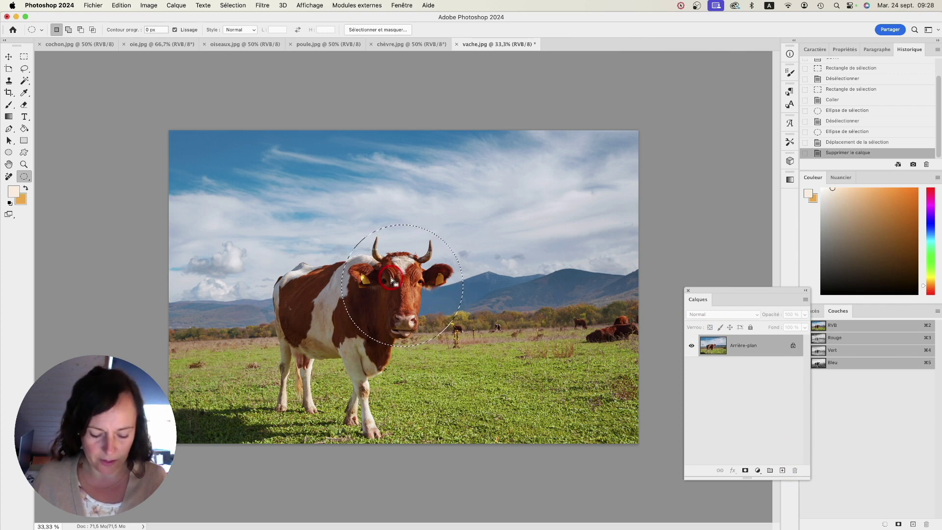
{"action": "key", "text": "super+c"}
{"action": "key", "text": "super+v"}
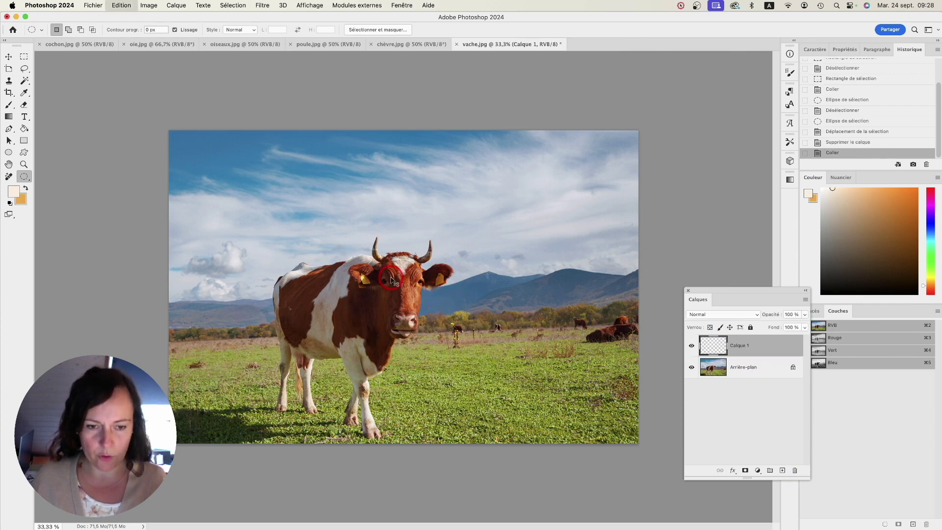
{"action": "left_click", "coordinate": [691, 368]}
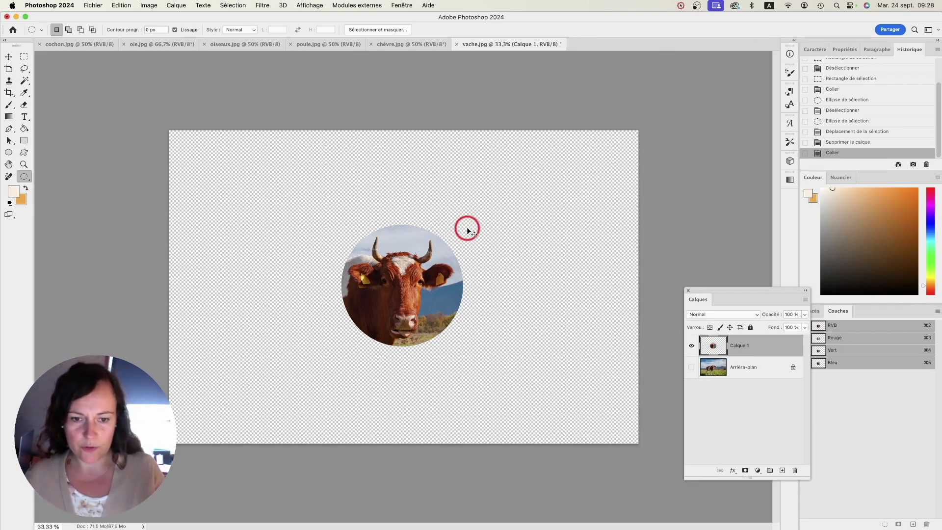
Undo all edits made to vache.jpg, back to its opened state.
{"action": "key", "text": "super+z"}
{"action": "key", "text": "super+z"}
{"action": "key", "text": "super+z"}
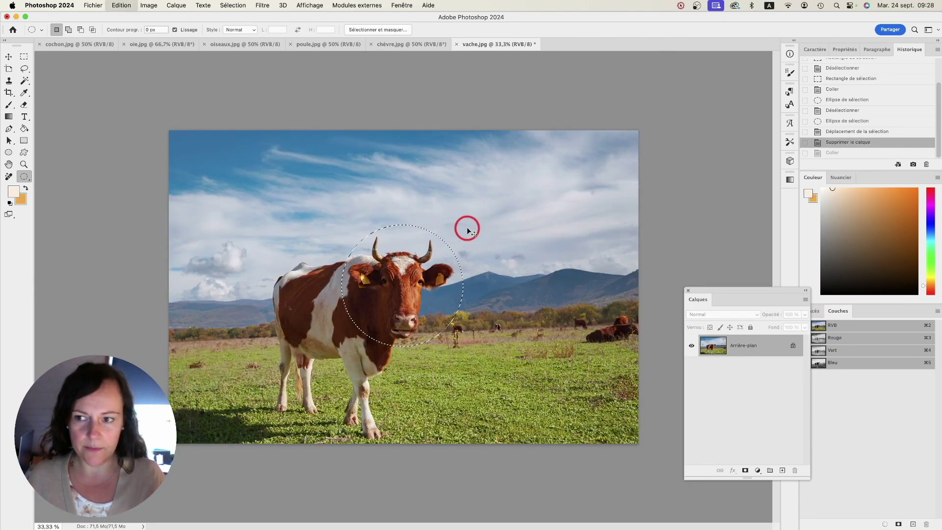
{"action": "key", "text": "super+z"}
{"action": "key", "text": "super+z"}
{"action": "key", "text": "super+z"}
{"action": "key", "text": "super+z"}
{"action": "key", "text": "super+z"}
{"action": "key", "text": "super+z"}
{"action": "key", "text": "super+z"}
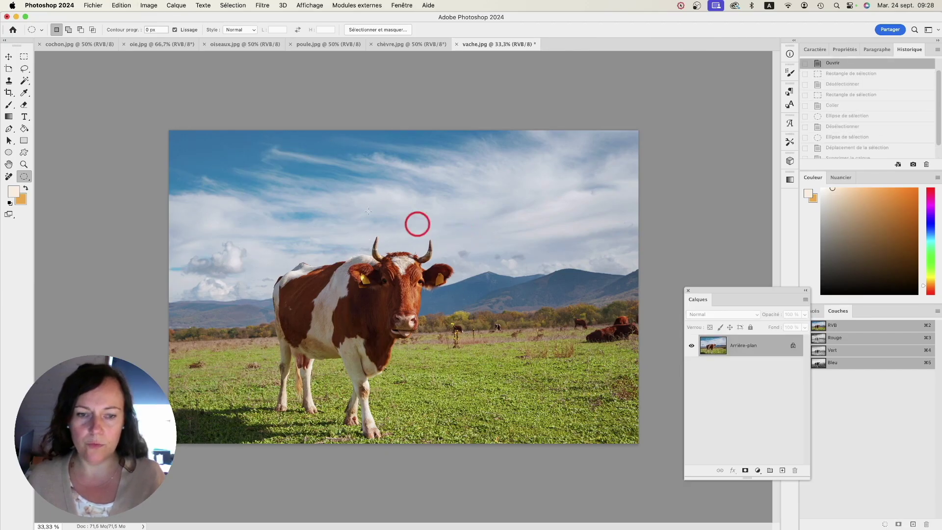
Draw a rectangular selection across the cow's upper back and nearer horn, and clear it.
{"action": "left_click", "coordinate": [23, 58]}
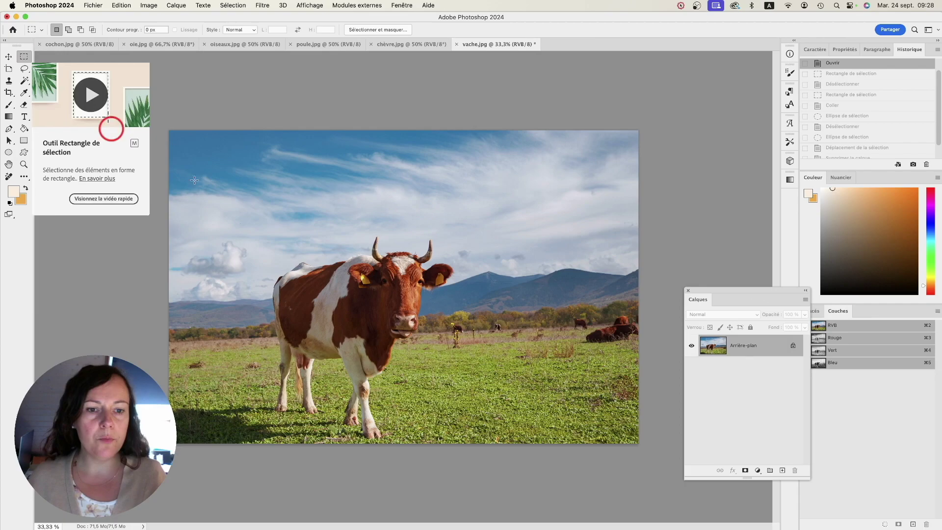
{"action": "left_click_drag", "start_coordinate": [312, 222], "coordinate": [416, 272]}
{"action": "left_click", "coordinate": [320, 188]}
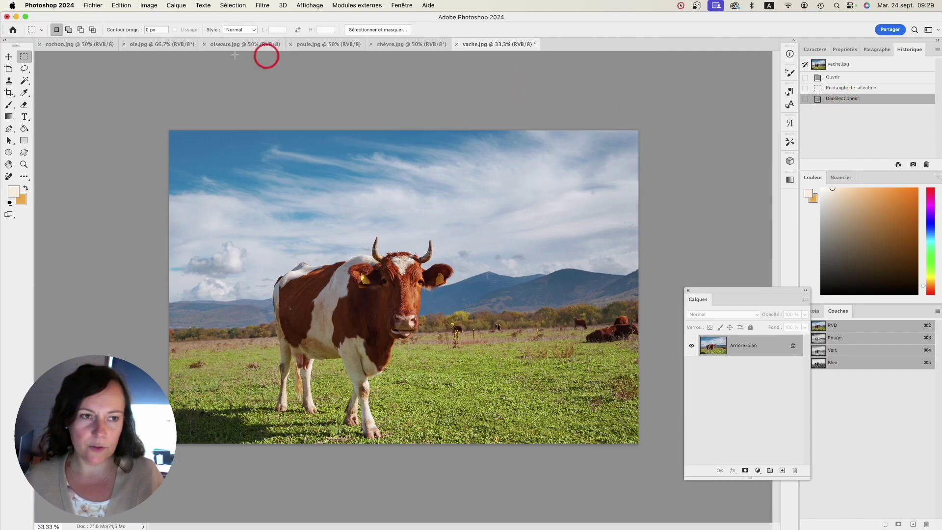
Undo the last deselection and clear the rectangular selection with the Deselect command.
{"action": "key", "text": "super+z"}
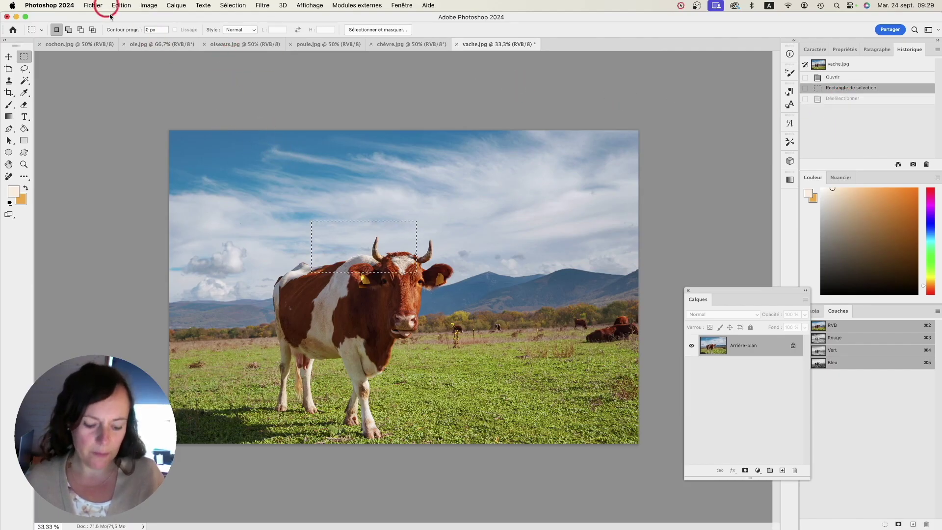
{"action": "left_click", "coordinate": [126, 4]}
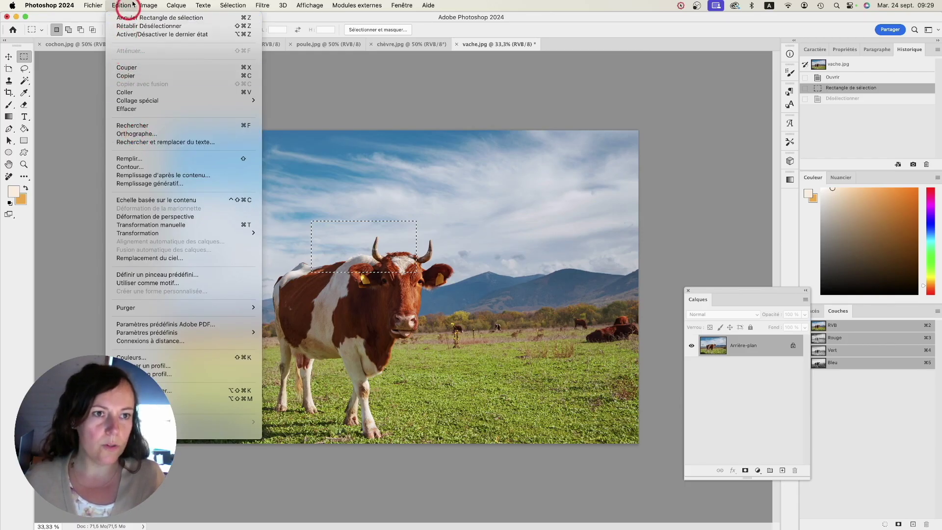
{"action": "mouse_move", "coordinate": [220, 5]}
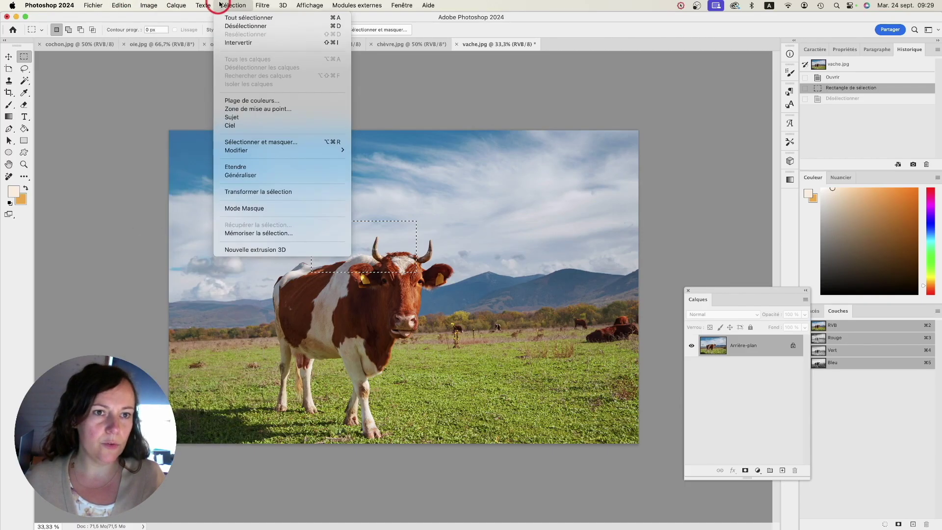
{"action": "left_click", "coordinate": [237, 26]}
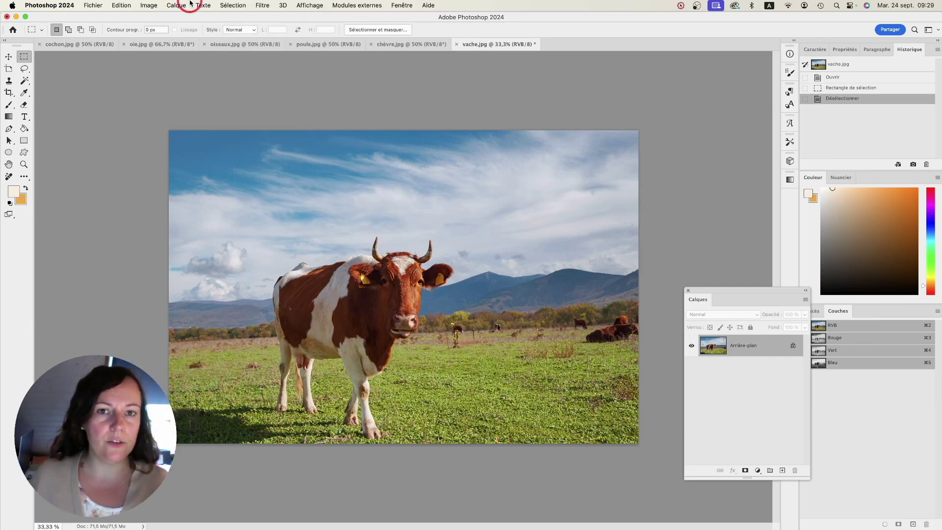
Select the entire canvas of the cow photo and clear that selection.
{"action": "left_click", "coordinate": [223, 6]}
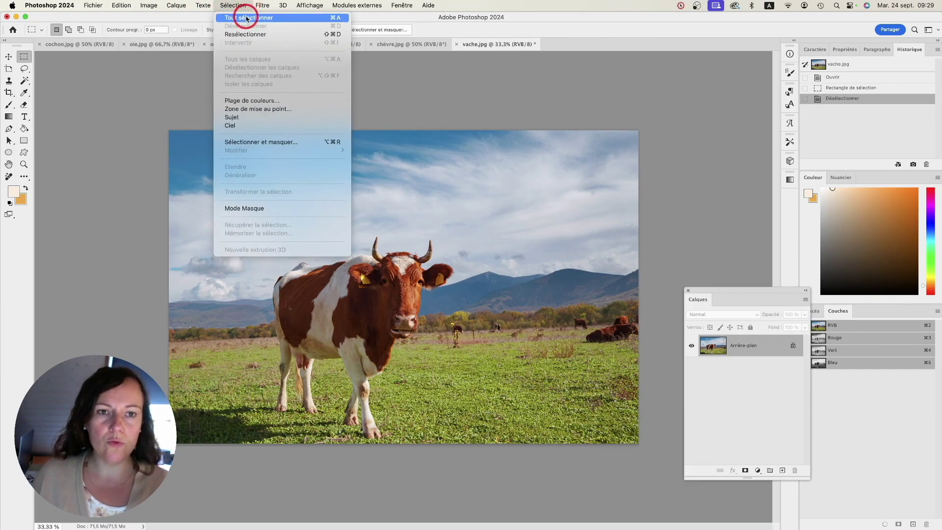
{"action": "left_click", "coordinate": [335, 22]}
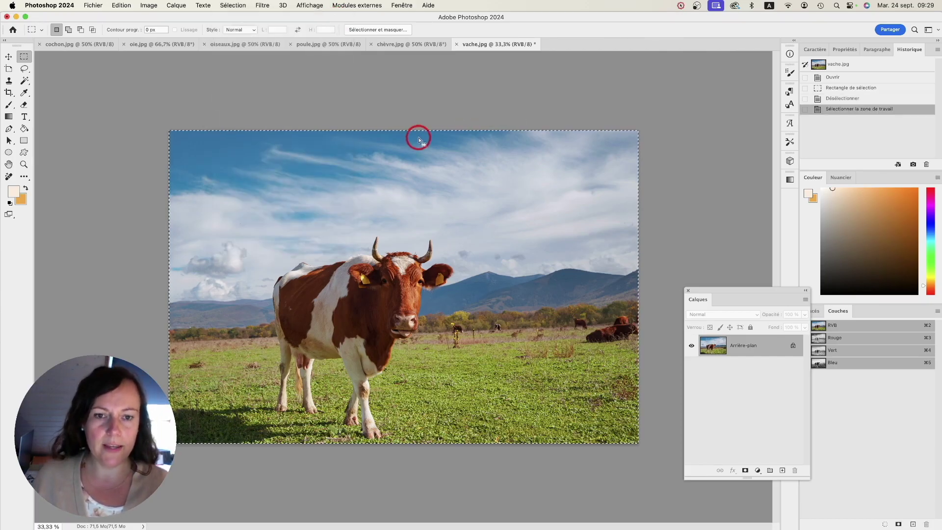
{"action": "left_click", "coordinate": [231, 5]}
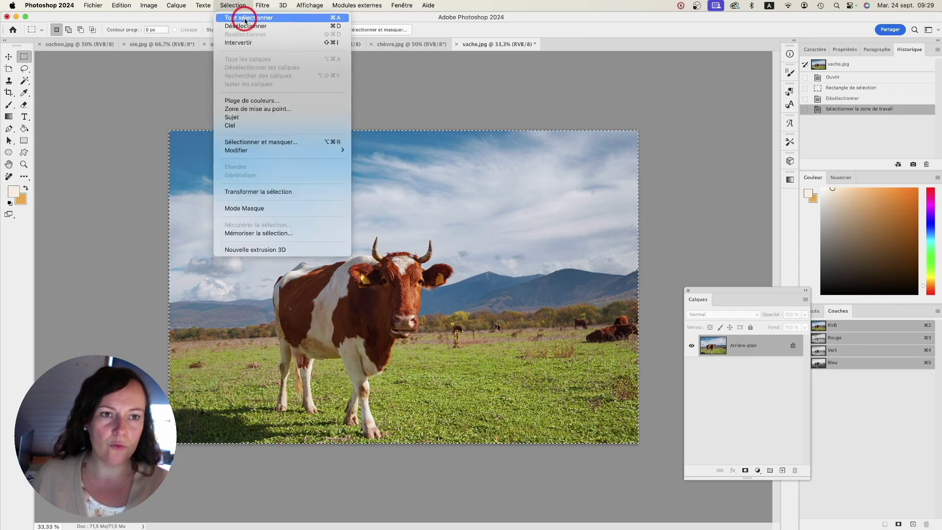
{"action": "left_click", "coordinate": [187, 125]}
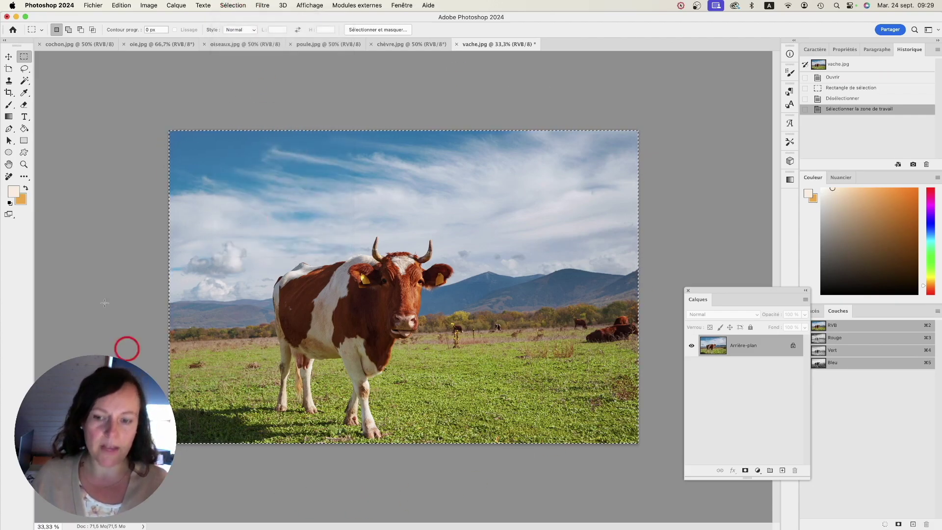
{"action": "left_click", "coordinate": [481, 146]}
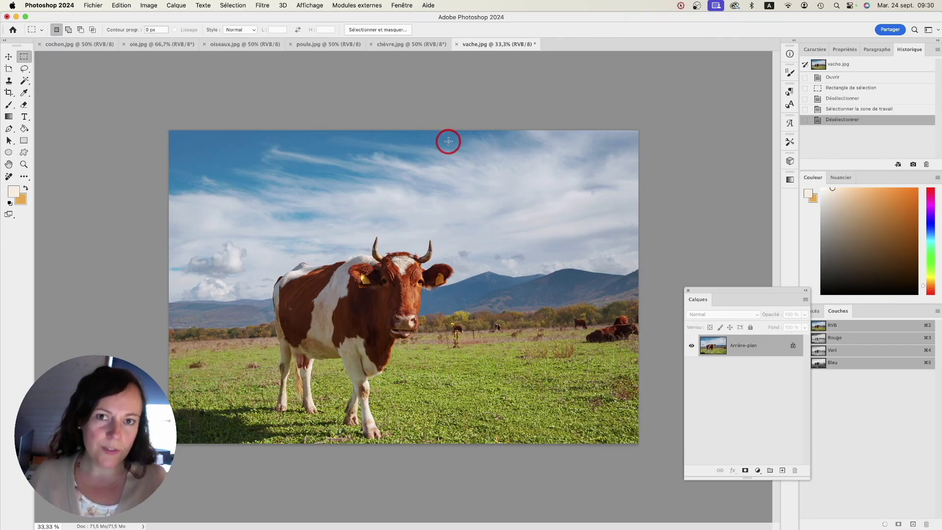
Trace a freehand Lasso selection around the cow's head, including horns and ears, and deselect it.
{"action": "left_click", "coordinate": [26, 72]}
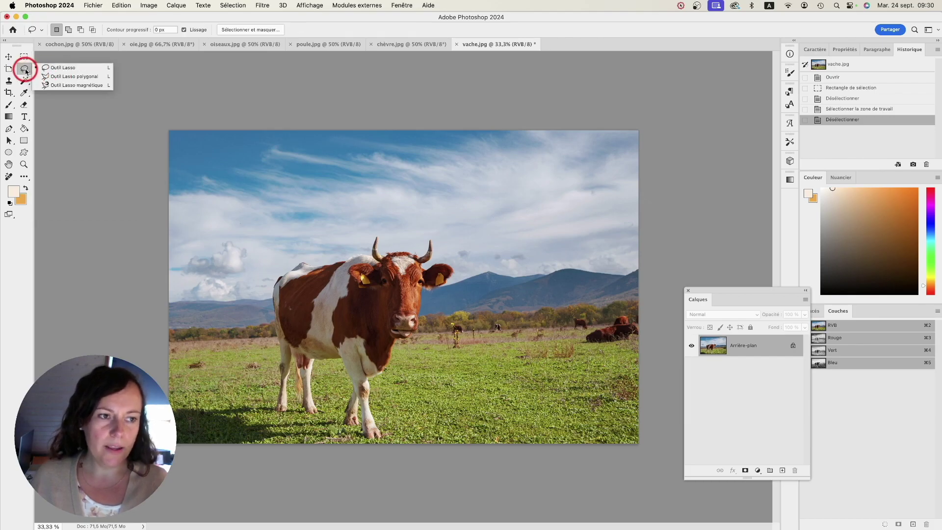
{"action": "mouse_move", "coordinate": [24, 70]}
{"action": "left_mouse_down"}
{"action": "mouse_move", "coordinate": [80, 66]}
{"action": "mouse_move", "coordinate": [82, 80]}
{"action": "mouse_move", "coordinate": [59, 75]}
{"action": "mouse_move", "coordinate": [94, 78]}
{"action": "mouse_move", "coordinate": [46, 76]}
{"action": "mouse_move", "coordinate": [78, 70]}
{"action": "mouse_move", "coordinate": [62, 84]}
{"action": "mouse_move", "coordinate": [95, 88]}
{"action": "mouse_move", "coordinate": [64, 72]}
{"action": "left_mouse_up"}
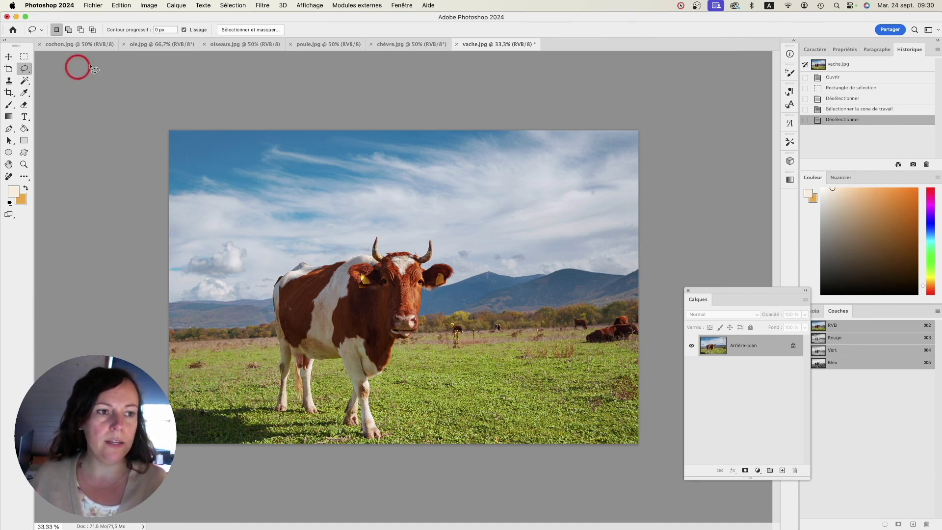
{"action": "left_click_drag", "start_coordinate": [363, 308], "coordinate": [407, 307]}
{"action": "mouse_move", "coordinate": [471, 279]}
{"action": "left_mouse_down"}
{"action": "mouse_move", "coordinate": [362, 298]}
{"action": "mouse_move", "coordinate": [350, 287]}
{"action": "left_mouse_up"}
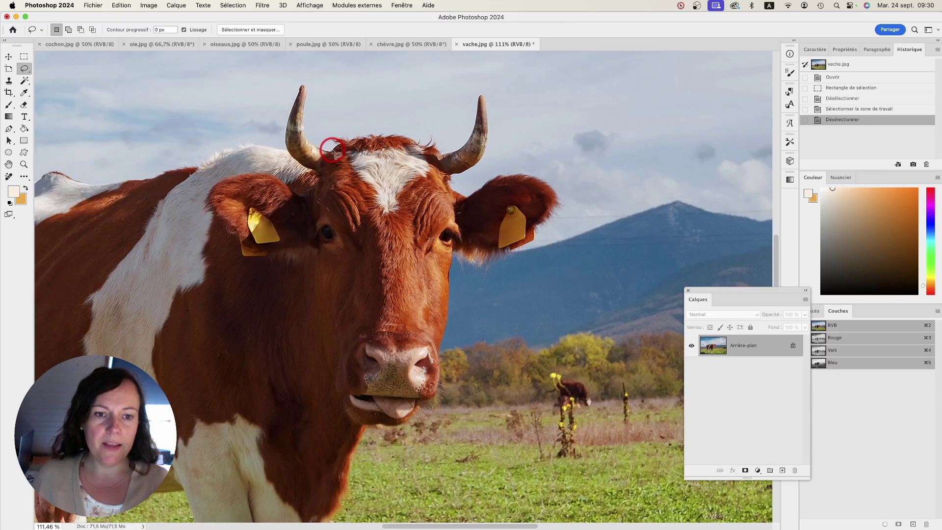
{"action": "mouse_move", "coordinate": [308, 143]}
{"action": "left_mouse_down"}
{"action": "mouse_move", "coordinate": [341, 143]}
{"action": "mouse_move", "coordinate": [329, 137]}
{"action": "mouse_move", "coordinate": [386, 133]}
{"action": "mouse_move", "coordinate": [421, 146]}
{"action": "mouse_move", "coordinate": [430, 135]}
{"action": "mouse_move", "coordinate": [438, 153]}
{"action": "mouse_move", "coordinate": [455, 154]}
{"action": "mouse_move", "coordinate": [484, 97]}
{"action": "mouse_move", "coordinate": [485, 149]}
{"action": "mouse_move", "coordinate": [448, 185]}
{"action": "mouse_move", "coordinate": [472, 196]}
{"action": "mouse_move", "coordinate": [496, 178]}
{"action": "mouse_move", "coordinate": [522, 177]}
{"action": "mouse_move", "coordinate": [555, 195]}
{"action": "mouse_move", "coordinate": [556, 209]}
{"action": "mouse_move", "coordinate": [535, 226]}
{"action": "mouse_move", "coordinate": [431, 389]}
{"action": "mouse_move", "coordinate": [381, 420]}
{"action": "mouse_move", "coordinate": [332, 330]}
{"action": "mouse_move", "coordinate": [315, 237]}
{"action": "mouse_move", "coordinate": [234, 219]}
{"action": "mouse_move", "coordinate": [292, 159]}
{"action": "mouse_move", "coordinate": [301, 72]}
{"action": "mouse_move", "coordinate": [308, 127]}
{"action": "left_mouse_up"}
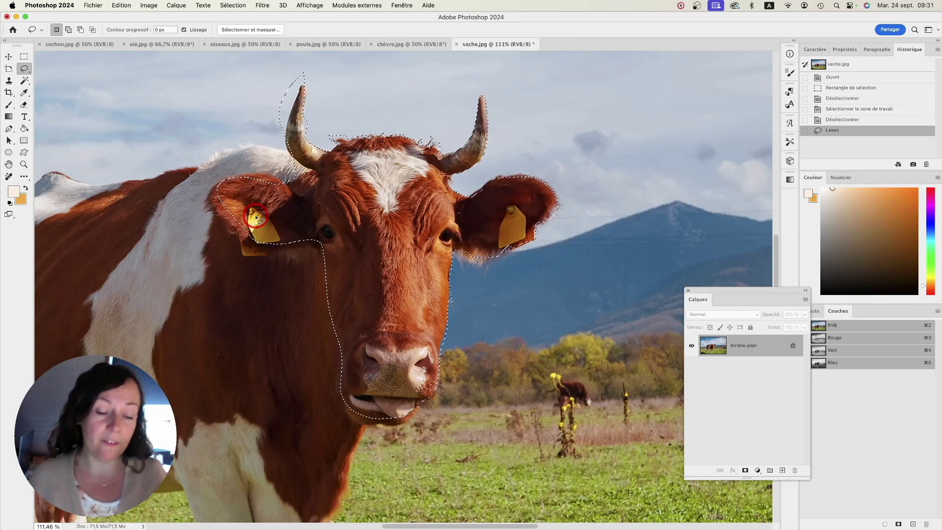
{"action": "left_click", "coordinate": [126, 128]}
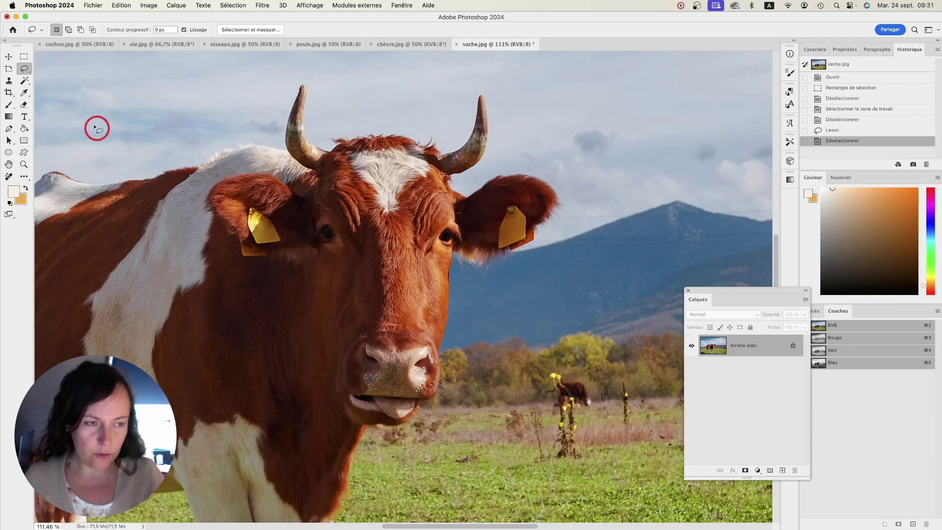
Outline a Polygonal Lasso selection along one horn and the top of the head, close it loosely around the face, and deselect.
{"action": "left_click", "coordinate": [24, 71]}
{"action": "left_click_drag", "start_coordinate": [24, 72], "coordinate": [74, 76]}
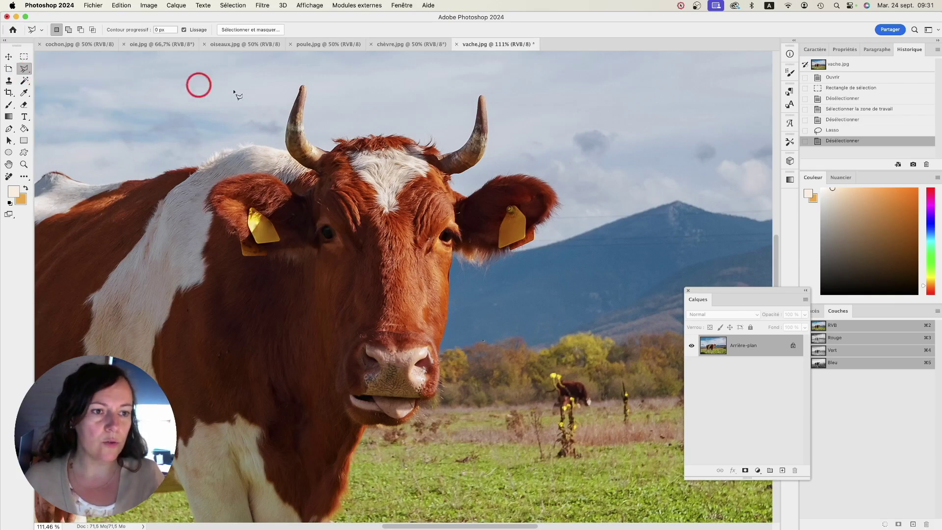
{"action": "left_click", "coordinate": [303, 87]}
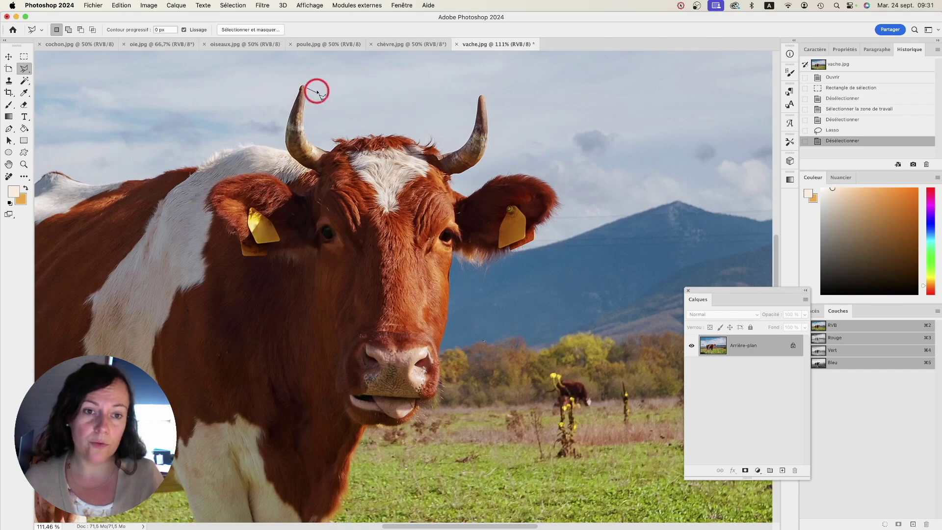
{"action": "left_click", "coordinate": [301, 135]}
{"action": "left_click", "coordinate": [319, 151]}
{"action": "left_click", "coordinate": [341, 146]}
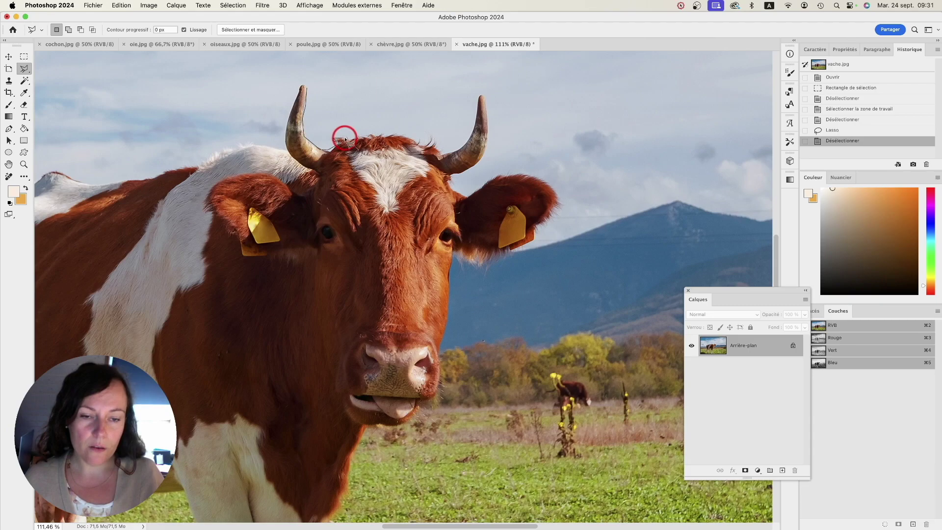
{"action": "left_click", "coordinate": [359, 136]}
{"action": "left_click", "coordinate": [392, 136]}
{"action": "left_click", "coordinate": [415, 140]}
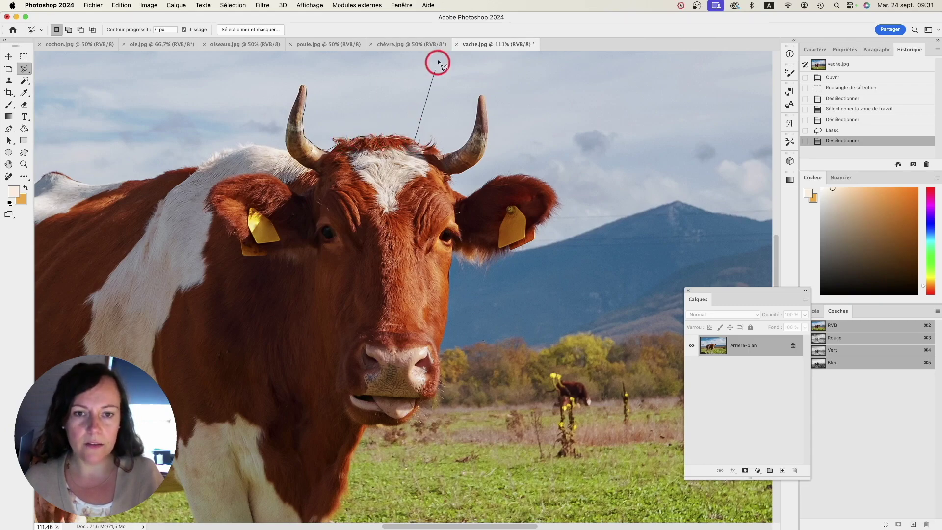
{"action": "left_click", "coordinate": [549, 72]}
{"action": "left_click", "coordinate": [586, 392]}
{"action": "left_click", "coordinate": [141, 281]}
{"action": "left_click", "coordinate": [288, 72]}
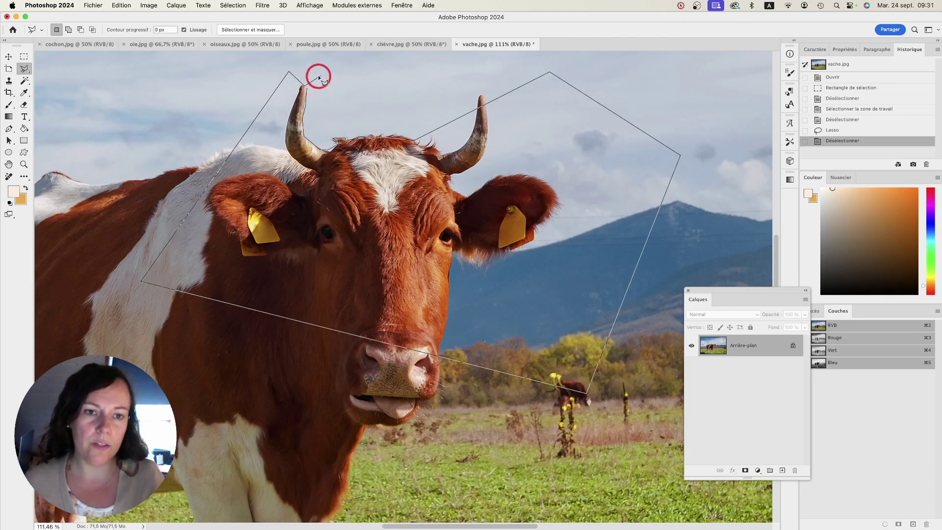
{"action": "left_click", "coordinate": [306, 87]}
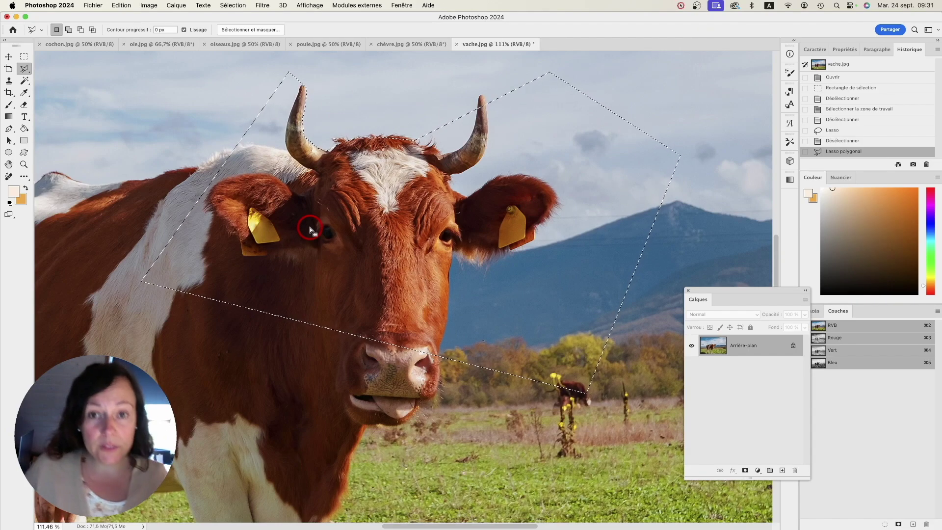
{"action": "key", "text": "super+d"}
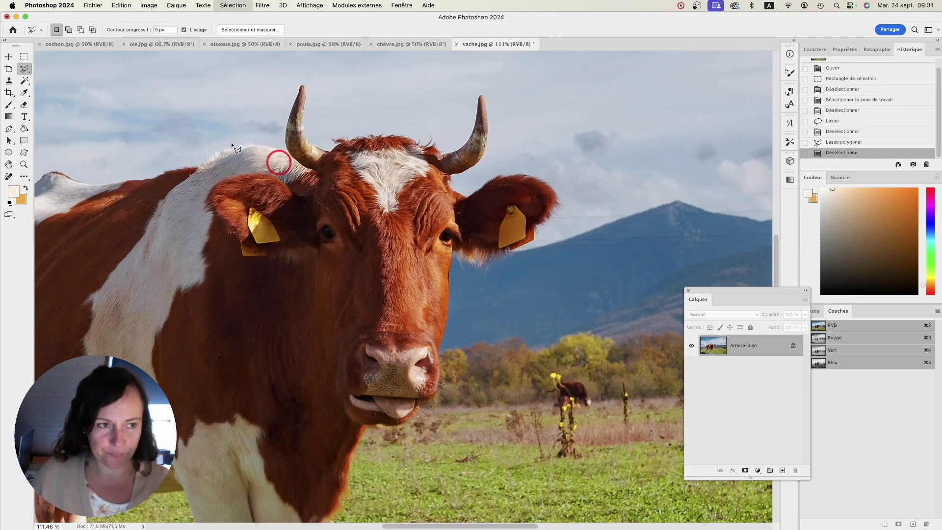
Trace a closed Magnetic Lasso selection around the cow's head, following the horns, ears, cheek and muzzle.
{"action": "left_click", "coordinate": [24, 70]}
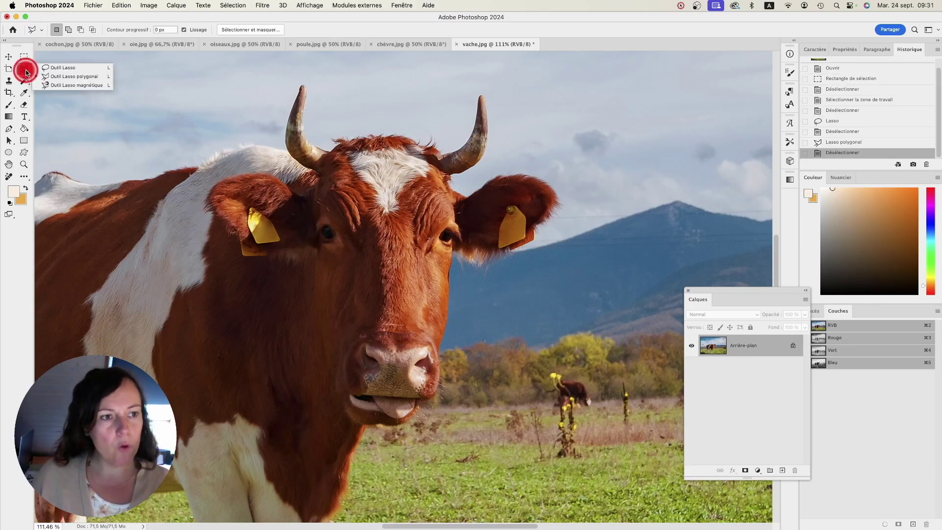
{"action": "left_click", "coordinate": [65, 86]}
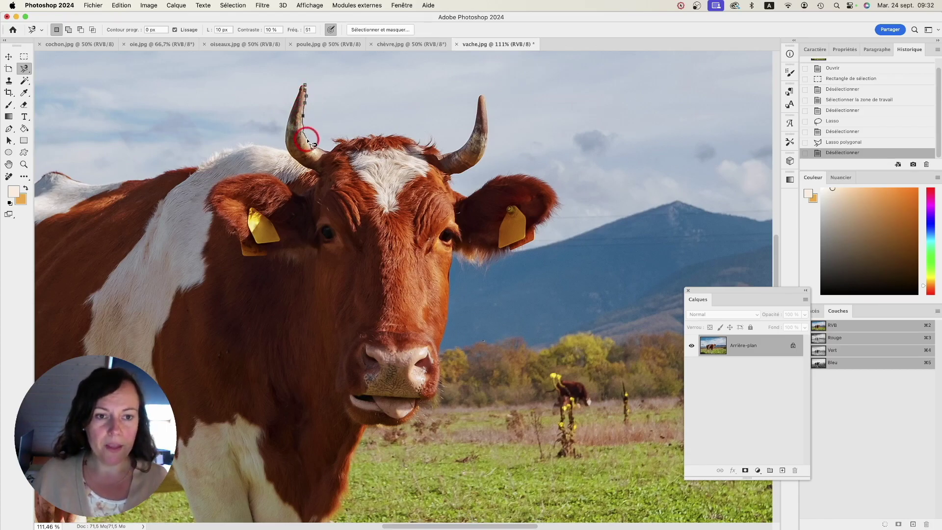
{"action": "left_click", "coordinate": [349, 139]}
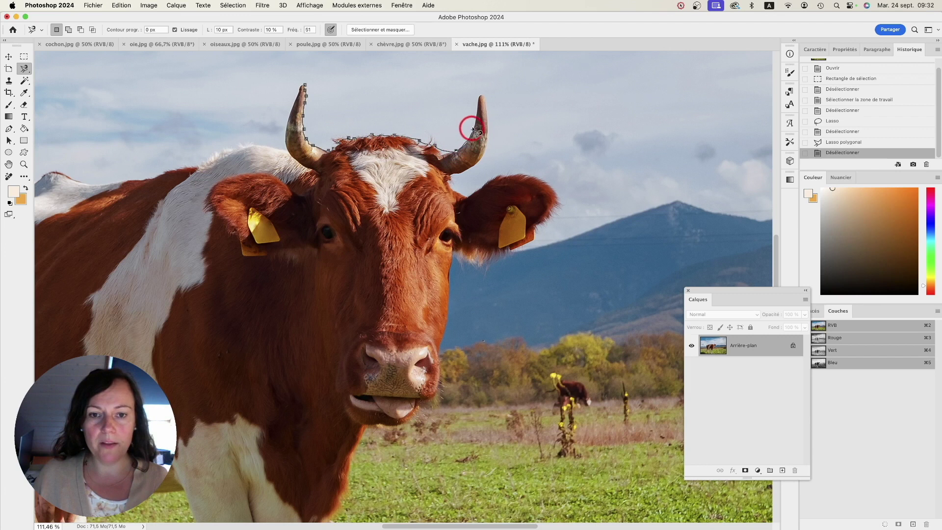
{"action": "left_click", "coordinate": [478, 93]}
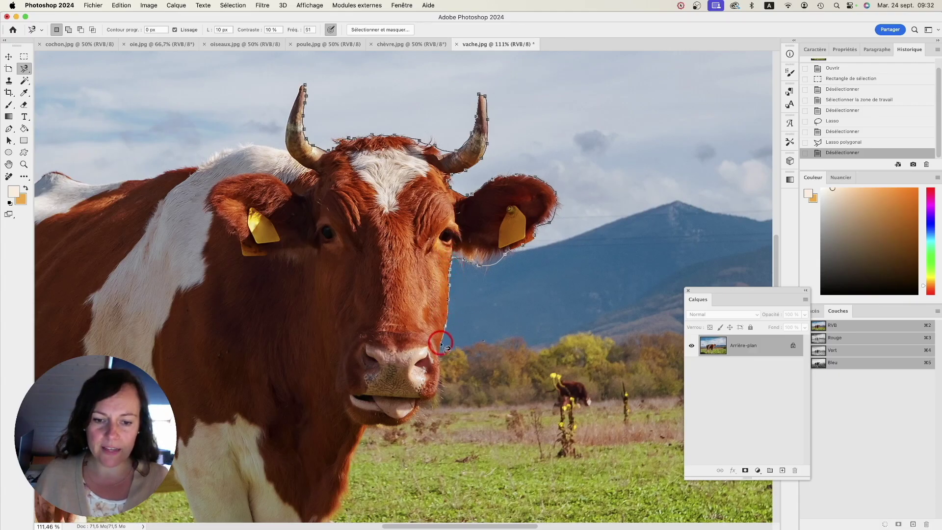
{"action": "left_click", "coordinate": [424, 404]}
{"action": "left_click", "coordinate": [348, 412]}
{"action": "left_click", "coordinate": [305, 278]}
{"action": "left_click", "coordinate": [277, 243]}
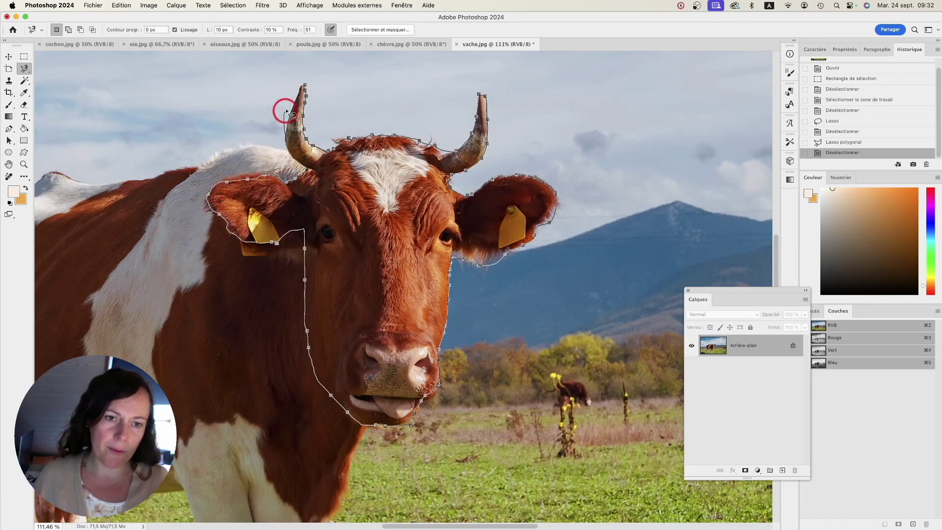
{"action": "left_click", "coordinate": [305, 85]}
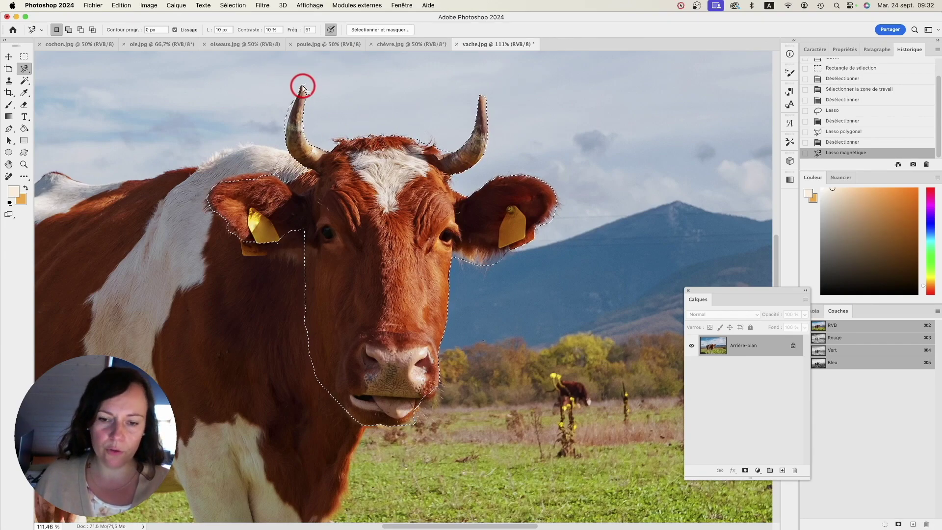
Examine up close how accurately the selection edge follows the cow's cheek and muzzle.
{"action": "left_click_drag", "start_coordinate": [420, 387], "coordinate": [482, 384]}
{"action": "mouse_move", "coordinate": [518, 187]}
{"action": "left_mouse_down"}
{"action": "mouse_move", "coordinate": [522, 155]}
{"action": "mouse_move", "coordinate": [418, 353]}
{"action": "left_mouse_up"}
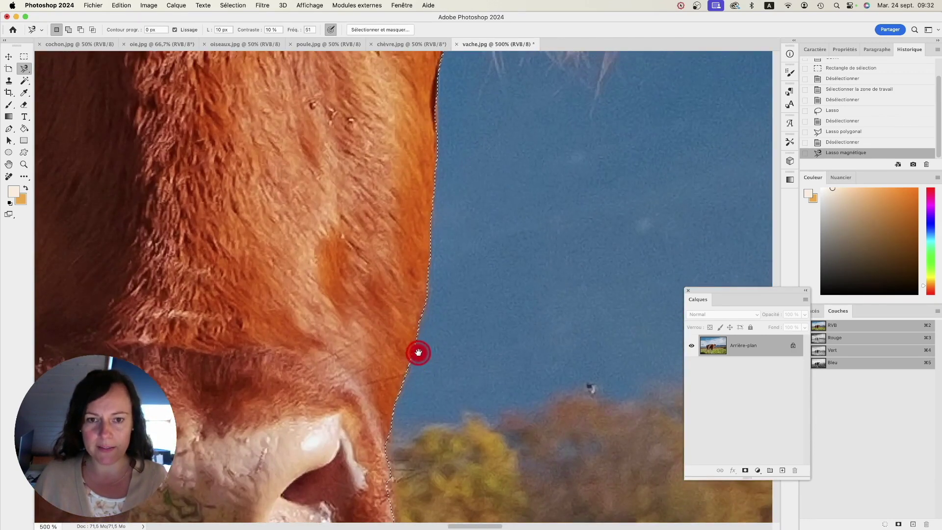
{"action": "scroll", "coordinate": [401, 357], "scroll_direction": "down", "scroll_amount": 5}
{"action": "scroll", "coordinate": [353, 195], "scroll_direction": "down", "scroll_amount": 6}
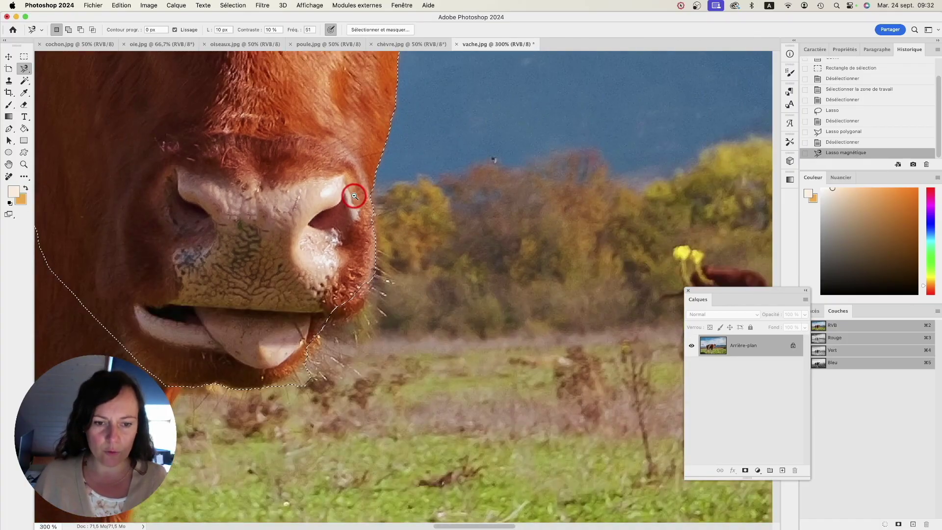
{"action": "left_click_drag", "start_coordinate": [351, 193], "coordinate": [362, 171]}
{"action": "scroll", "coordinate": [391, 261], "scroll_direction": "down", "scroll_amount": 4}
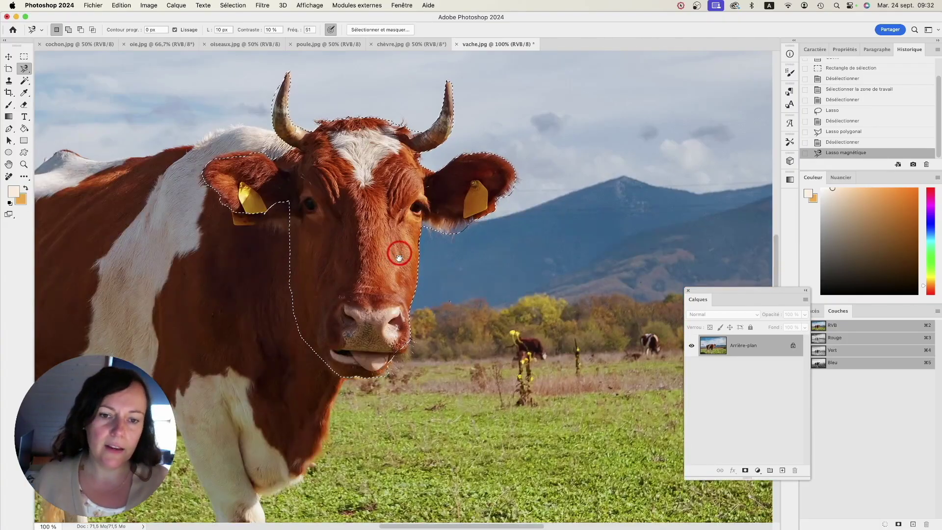
{"action": "left_click_drag", "start_coordinate": [398, 250], "coordinate": [412, 281]}
Deselect the cow's head and switch to the Move tool.
{"action": "key", "text": "super+d"}
{"action": "mouse_move", "coordinate": [25, 73]}
{"action": "left_mouse_down"}
{"action": "mouse_move", "coordinate": [55, 81]}
{"action": "mouse_move", "coordinate": [57, 68]}
{"action": "mouse_move", "coordinate": [52, 78]}
{"action": "mouse_move", "coordinate": [65, 66]}
{"action": "mouse_move", "coordinate": [76, 74]}
{"action": "mouse_move", "coordinate": [13, 68]}
{"action": "left_mouse_up"}
{"action": "left_click", "coordinate": [10, 59]}
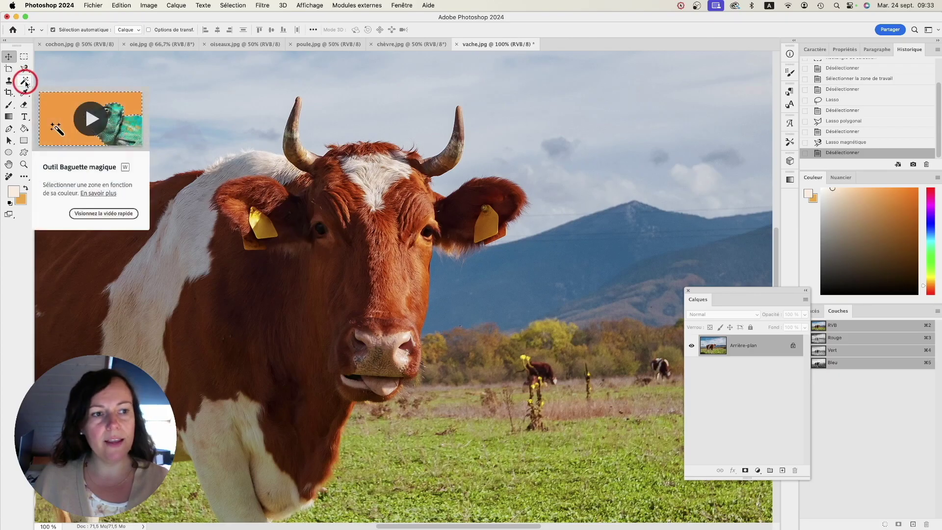
Select the light sky background in oiseaux.jpg with the Magic Wand at tolerance 50, limited to contiguous pixels.
{"action": "left_click_drag", "start_coordinate": [25, 82], "coordinate": [76, 88]}
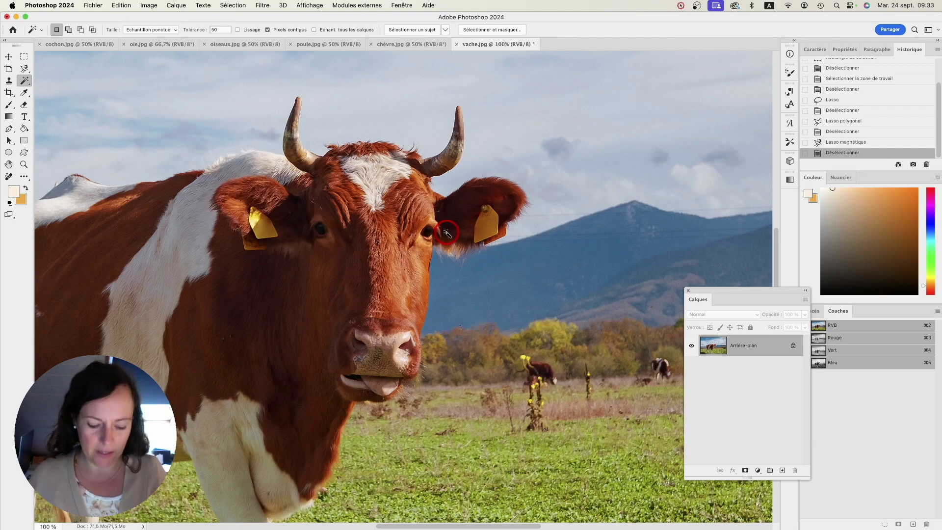
{"action": "scroll", "coordinate": [446, 233], "scroll_direction": "down", "scroll_amount": 1}
{"action": "scroll", "coordinate": [420, 252], "scroll_direction": "down", "scroll_amount": 1}
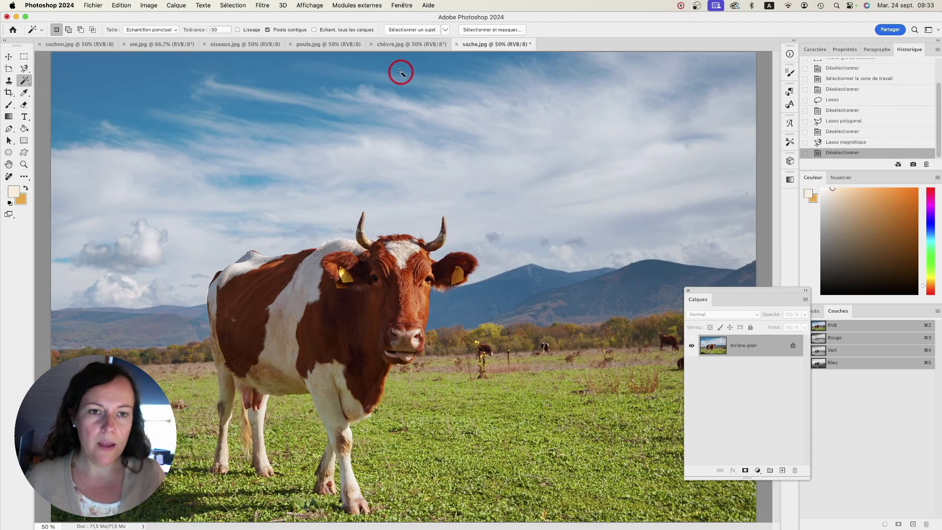
{"action": "left_click", "coordinate": [223, 48]}
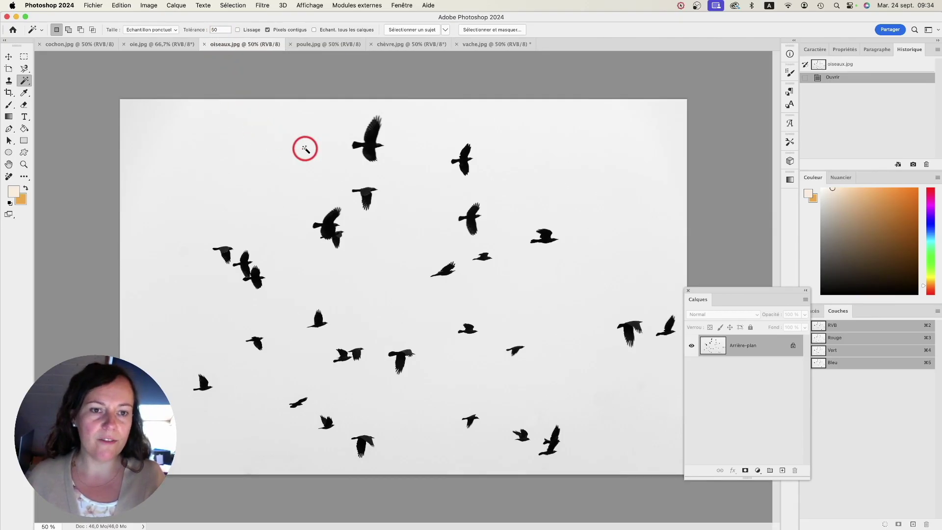
{"action": "left_click", "coordinate": [290, 171]}
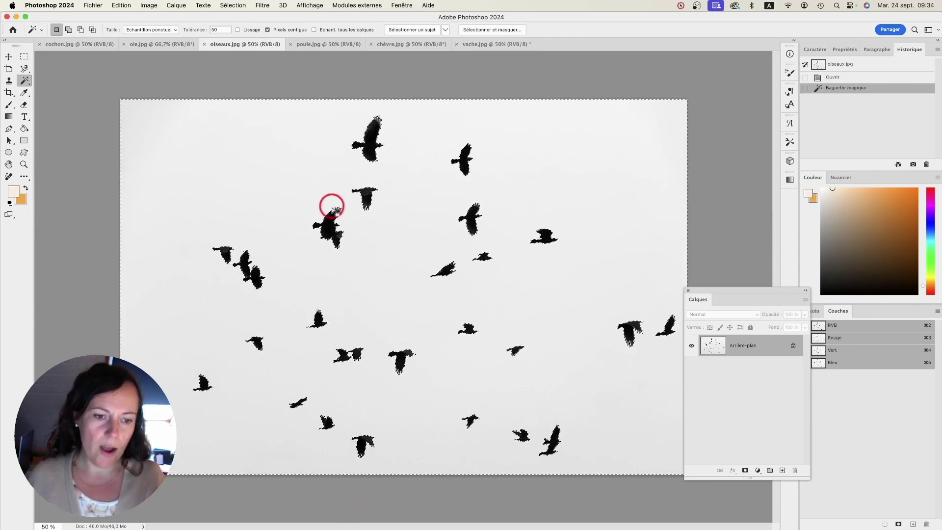
Examine up close how the selection edge follows the wing feathers of the two overlapping birds.
{"action": "left_click_drag", "start_coordinate": [332, 225], "coordinate": [393, 223]}
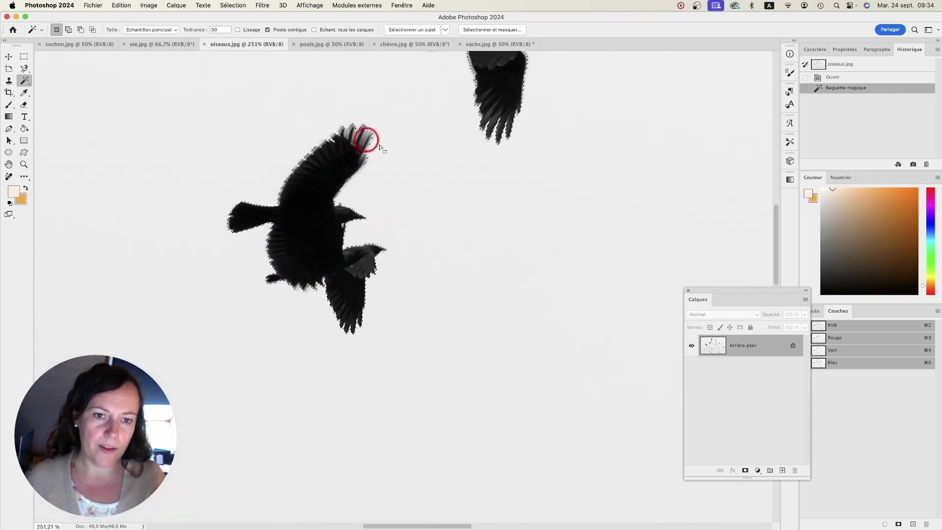
{"action": "left_click", "coordinate": [475, 193], "text": "alt"}
{"action": "left_click", "coordinate": [465, 234], "text": "alt"}
{"action": "left_click", "coordinate": [466, 244], "text": "alt"}
{"action": "left_click_drag", "start_coordinate": [454, 317], "coordinate": [255, 199]}
{"action": "left_click_drag", "start_coordinate": [408, 170], "coordinate": [381, 219]}
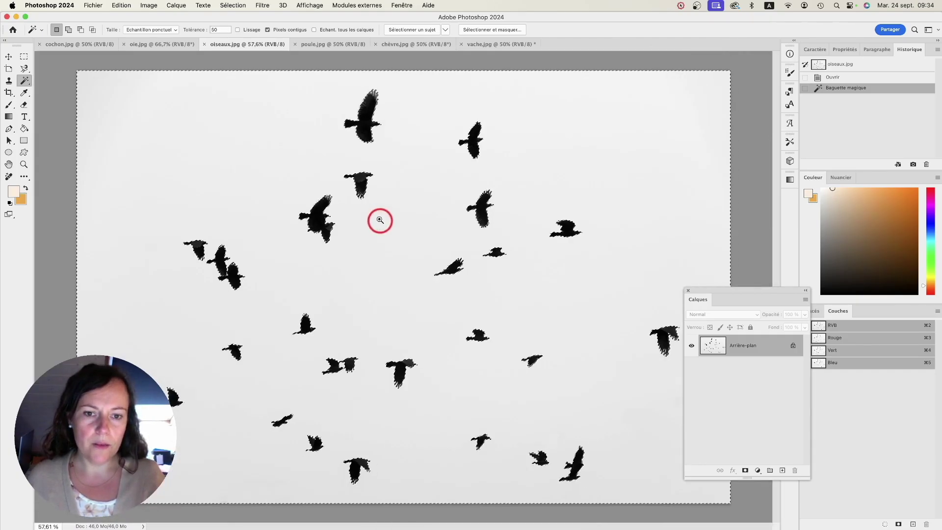
Review the wand's tolerance and contiguous-pixel options, and inspect the selection between the touching birds and around the feathers.
{"action": "left_click", "coordinate": [192, 29]}
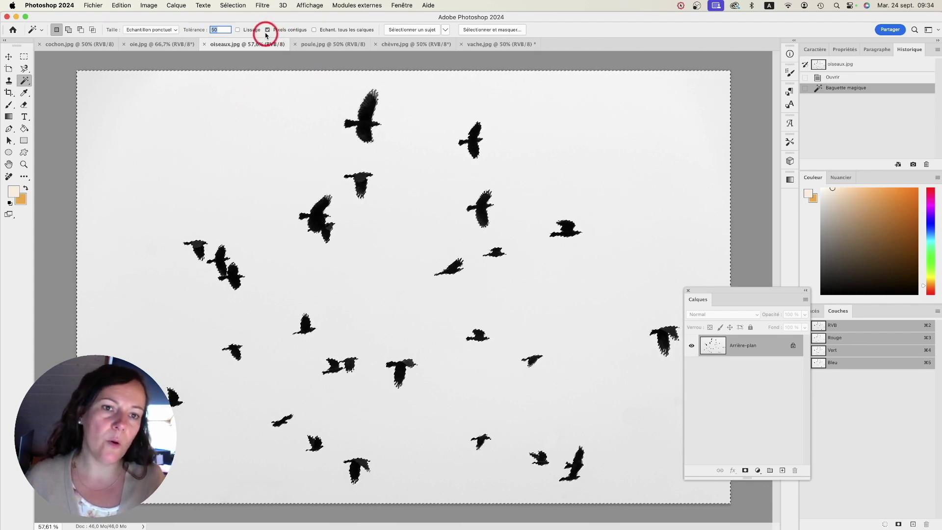
{"action": "left_click_drag", "start_coordinate": [336, 374], "coordinate": [402, 319]}
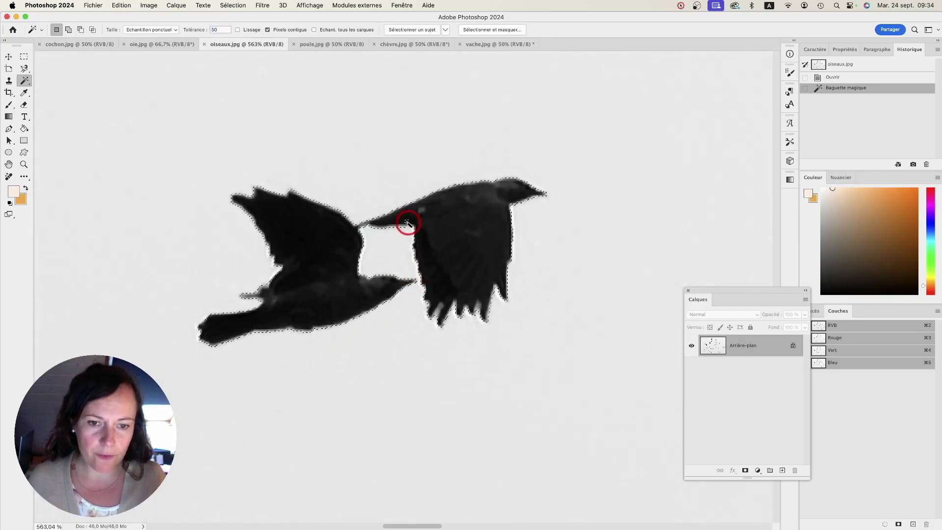
{"action": "left_click", "coordinate": [415, 373], "text": "alt+super"}
{"action": "left_click", "coordinate": [415, 373], "text": "alt+super"}
{"action": "left_click", "coordinate": [415, 373], "text": "alt+super"}
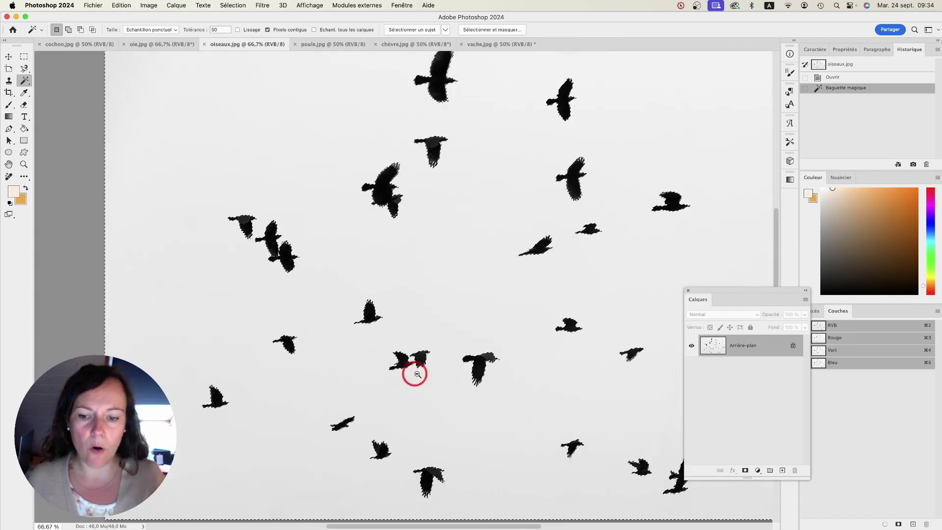
{"action": "scroll", "coordinate": [609, 368], "scroll_direction": "up", "scroll_amount": 3}
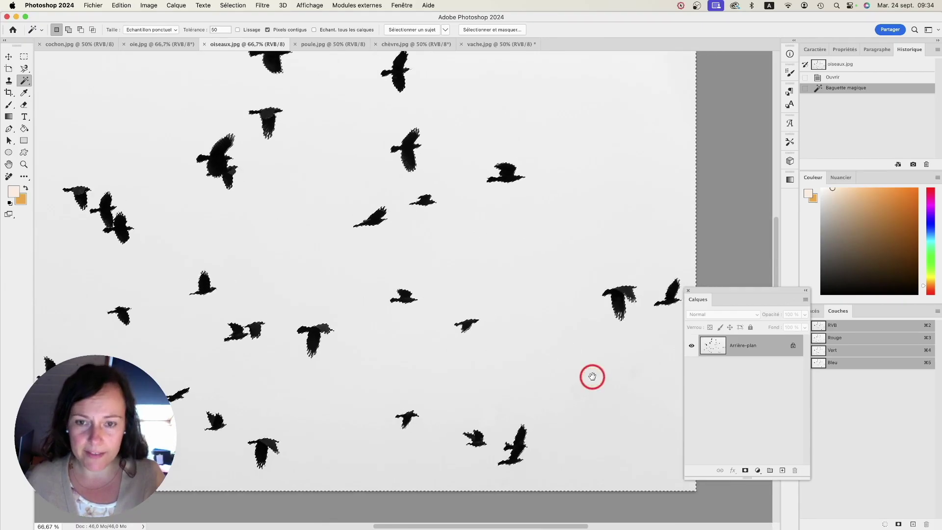
{"action": "scroll", "coordinate": [591, 376], "scroll_direction": "left", "scroll_amount": 3}
{"action": "left_click", "coordinate": [280, 193]}
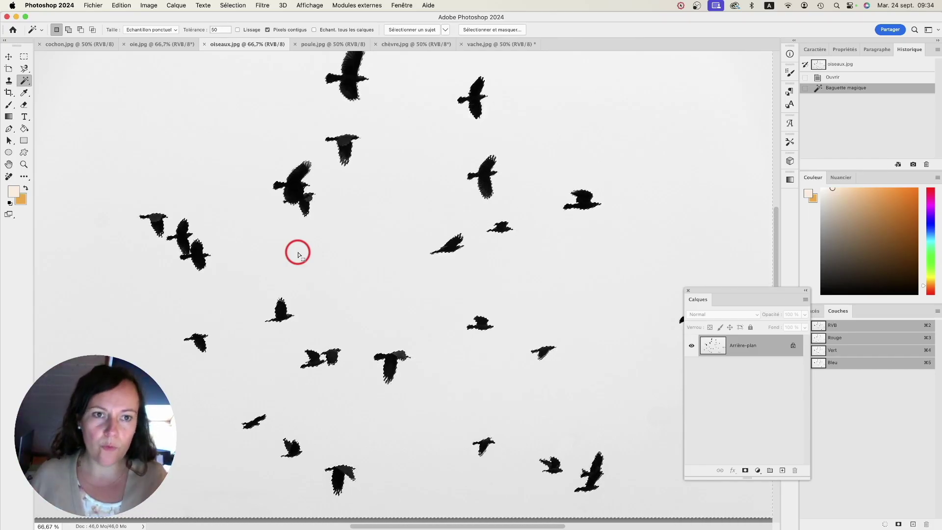
{"action": "left_click", "coordinate": [382, 264]}
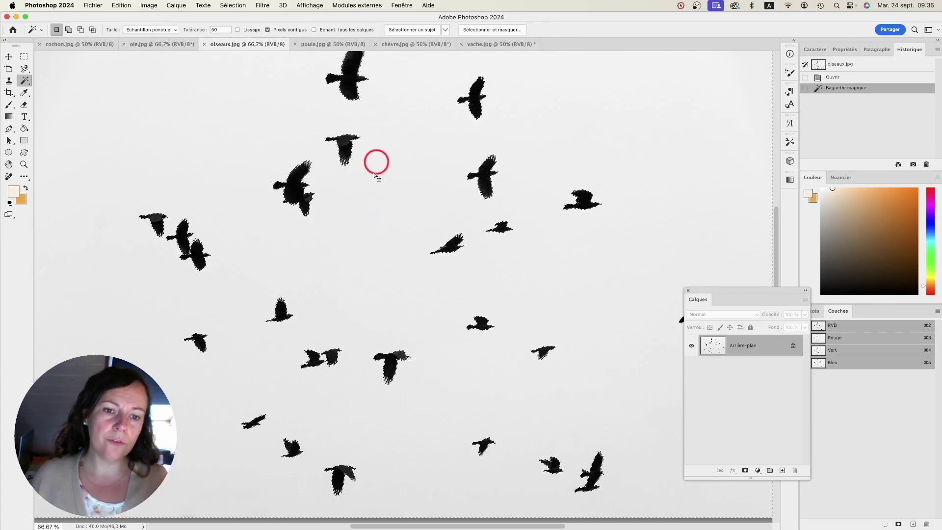
{"action": "left_click_drag", "start_coordinate": [317, 177], "coordinate": [339, 168]}
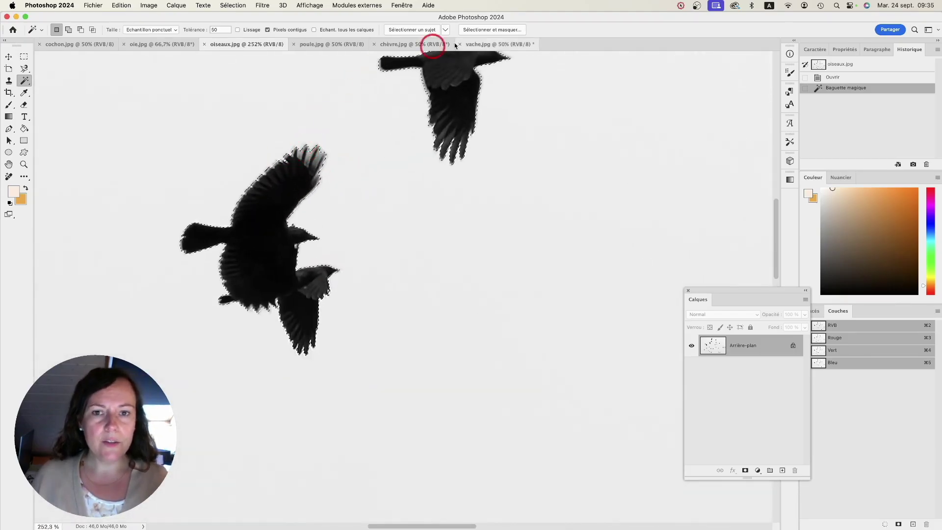
{"action": "left_click", "coordinate": [500, 30]}
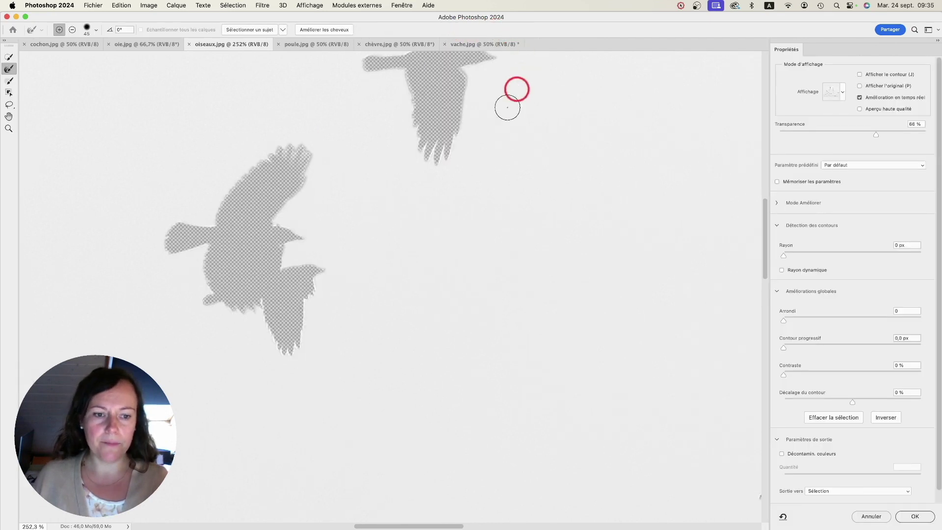
{"action": "left_click", "coordinate": [415, 324], "text": "alt"}
{"action": "left_click_drag", "start_coordinate": [415, 324], "coordinate": [383, 265]}
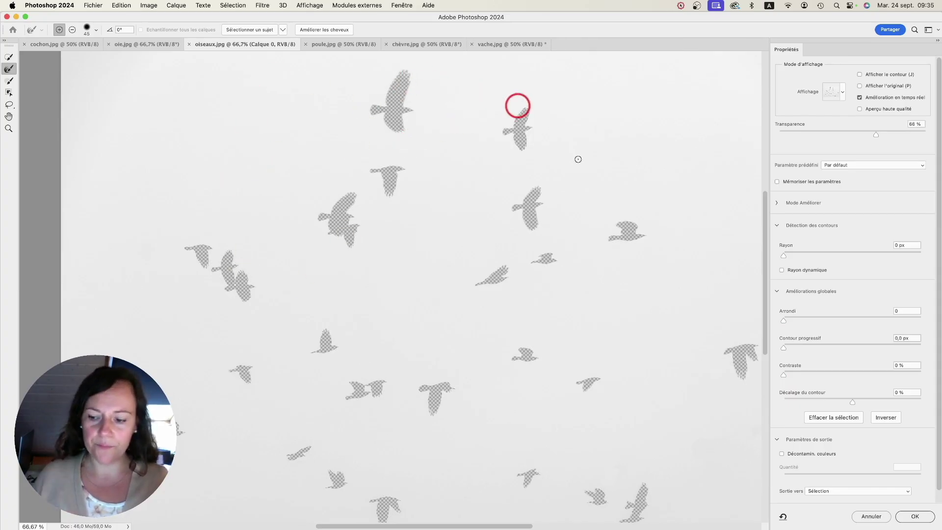
{"action": "left_click", "coordinate": [871, 516]}
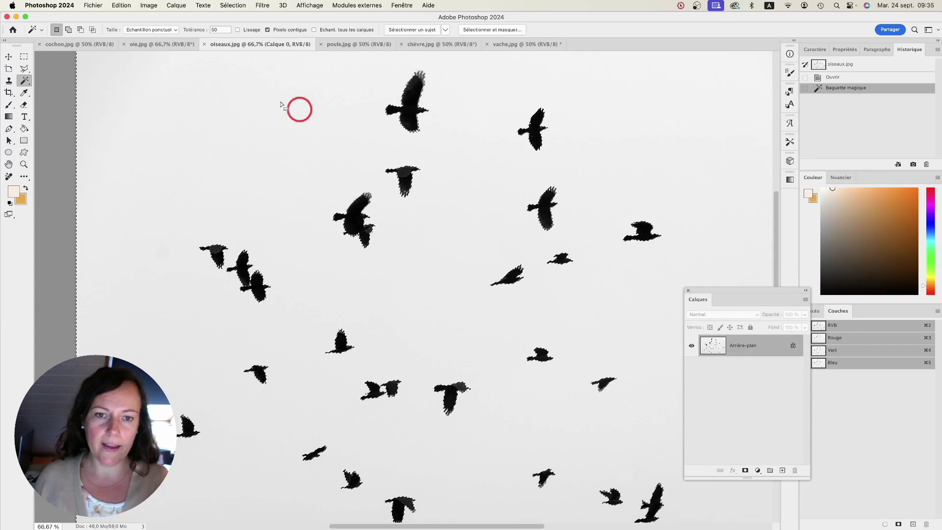
Invert the selection so it covers the birds, comparing the history states before and after the inversion.
{"action": "left_click", "coordinate": [234, 6]}
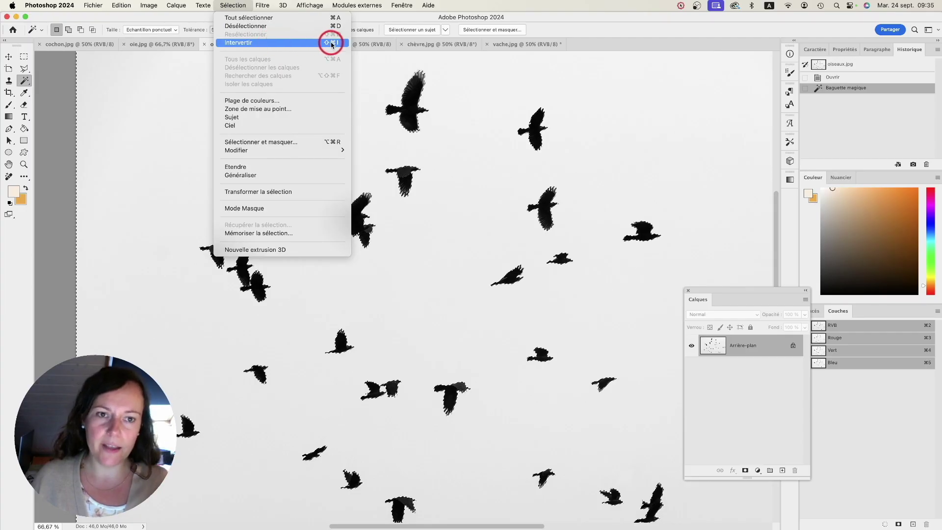
{"action": "left_click", "coordinate": [228, 6]}
{"action": "key", "text": "shift+super+i"}
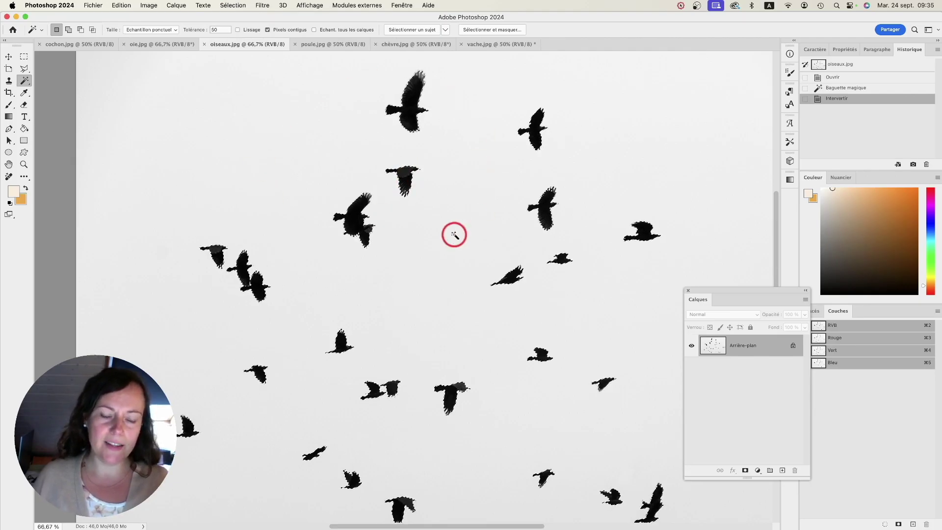
{"action": "left_click", "coordinate": [844, 91]}
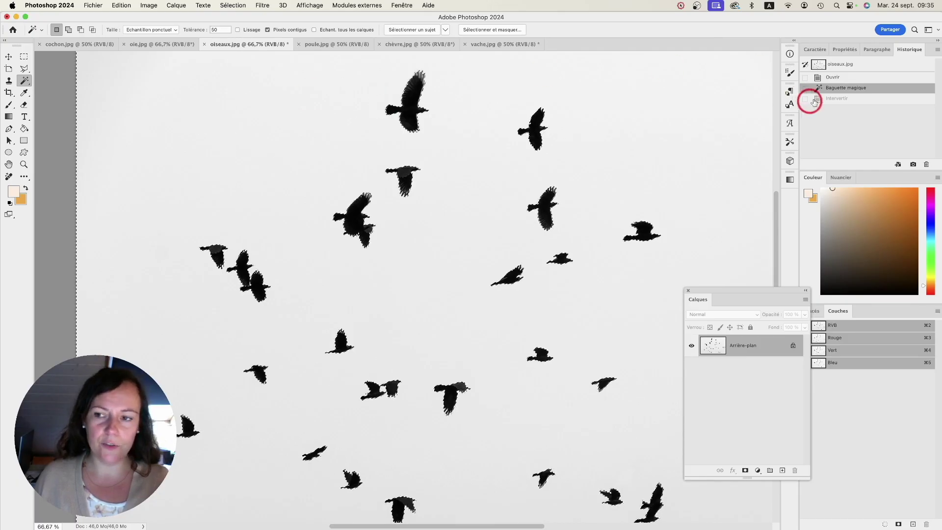
{"action": "left_click", "coordinate": [839, 98]}
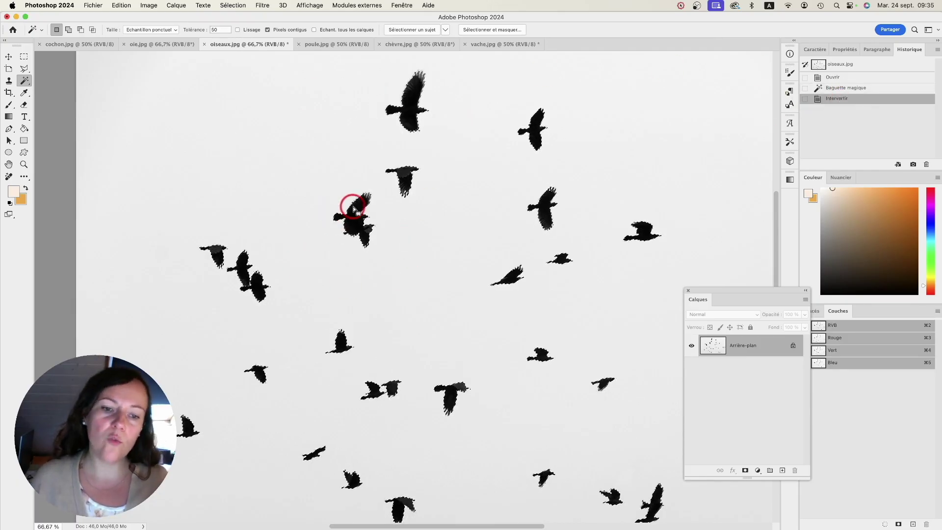
Open the bird selection in Select and Mask and inspect the cut-out edges of the birds' feathers.
{"action": "left_click_drag", "start_coordinate": [424, 67], "coordinate": [414, 139]}
{"action": "scroll", "coordinate": [414, 138], "scroll_direction": "up", "scroll_amount": 5}
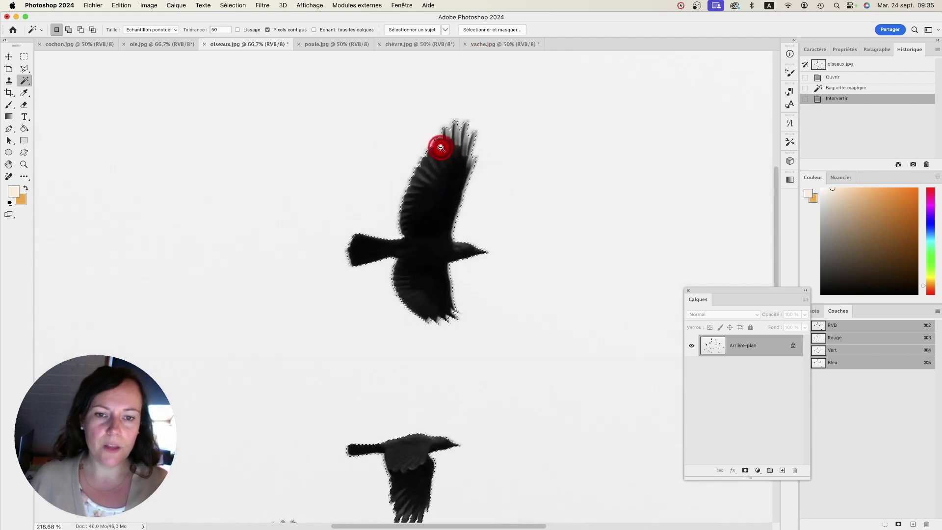
{"action": "scroll", "coordinate": [507, 148], "scroll_direction": "down", "scroll_amount": 2}
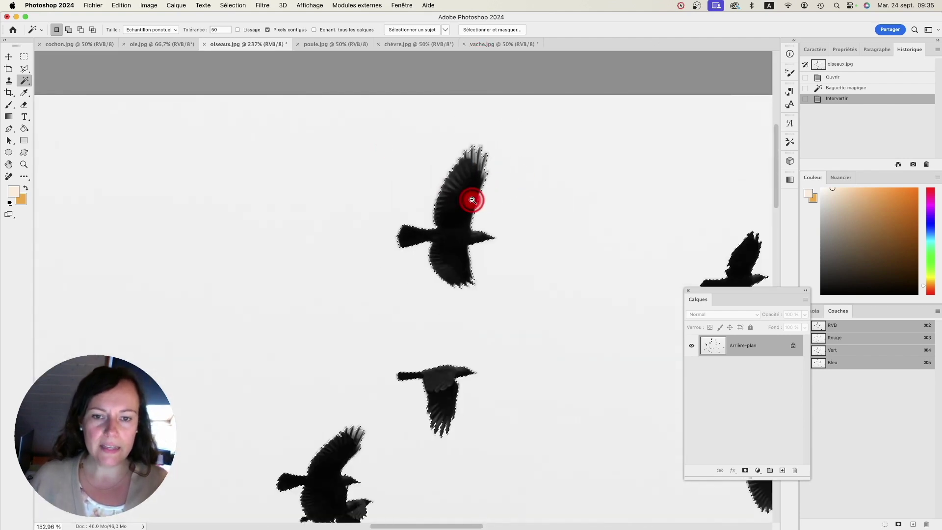
{"action": "left_click", "coordinate": [473, 30]}
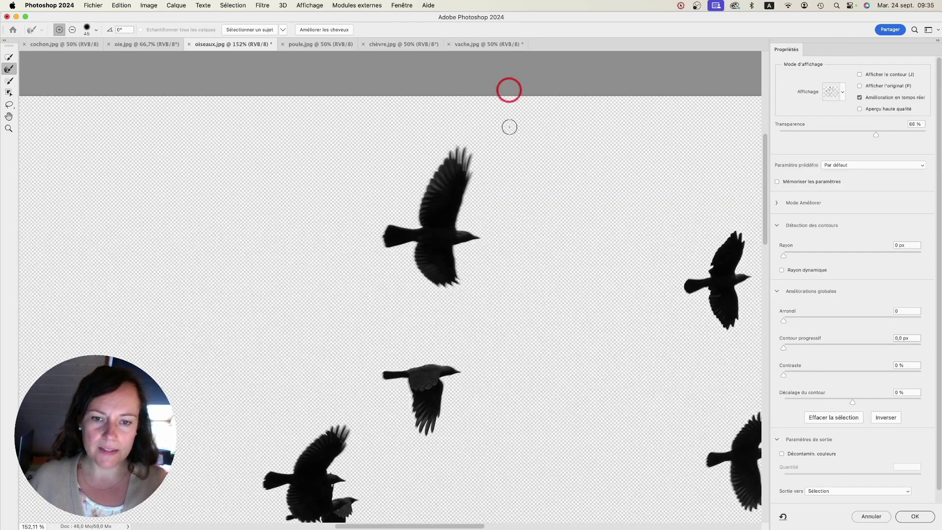
{"action": "left_click_drag", "start_coordinate": [478, 146], "coordinate": [446, 309]}
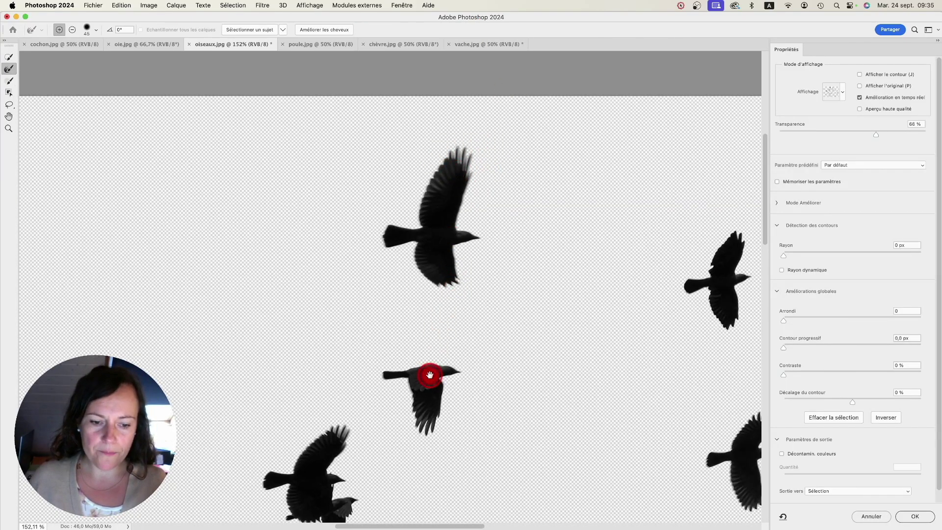
{"action": "scroll", "coordinate": [430, 374], "scroll_direction": "down", "scroll_amount": 5}
{"action": "scroll", "coordinate": [375, 353], "scroll_direction": "up", "scroll_amount": 4}
{"action": "left_click_drag", "start_coordinate": [341, 175], "coordinate": [381, 151]}
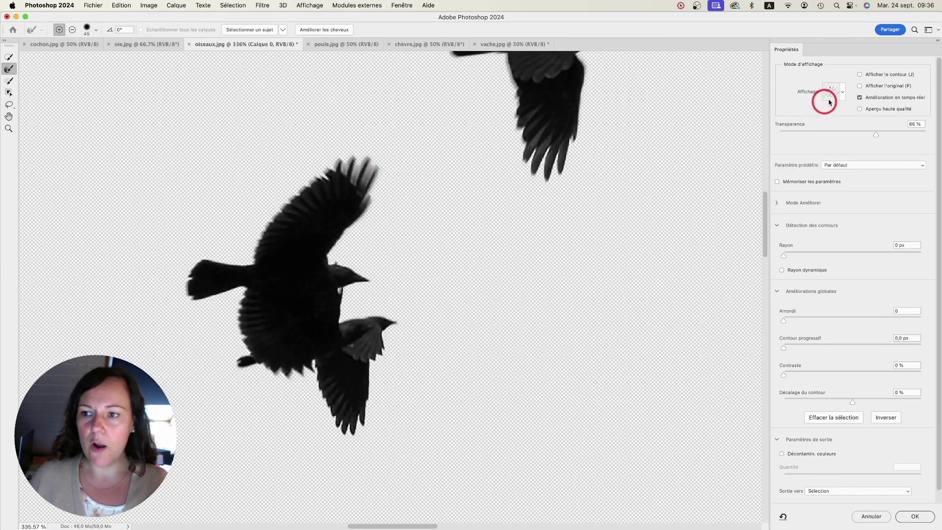
Preview the cut-out with the Incrustation view and set its overlay opacity to 29 %.
{"action": "left_click", "coordinate": [842, 93]}
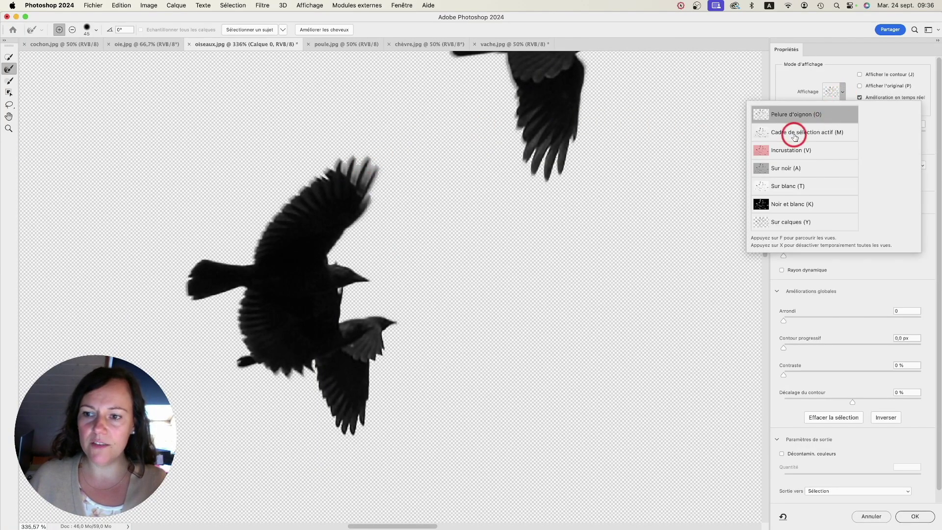
{"action": "left_click", "coordinate": [770, 150]}
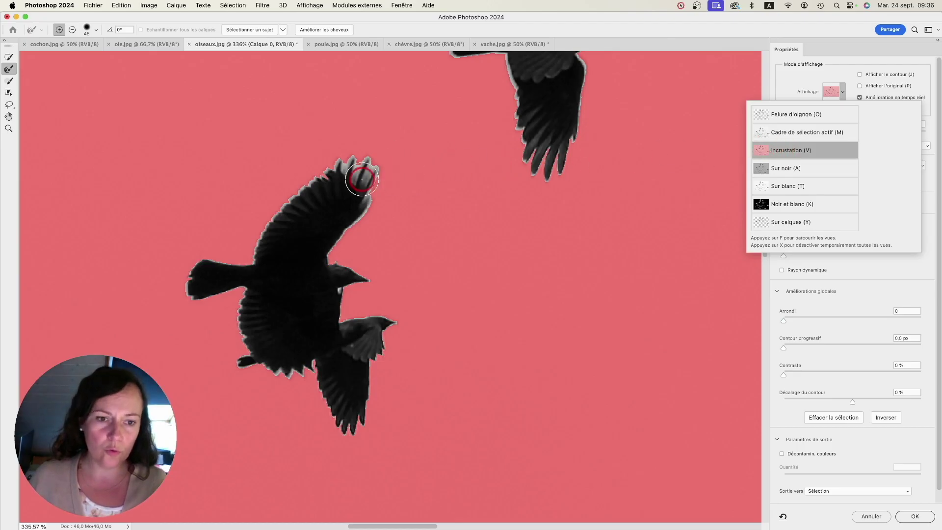
{"action": "left_click", "coordinate": [356, 167]}
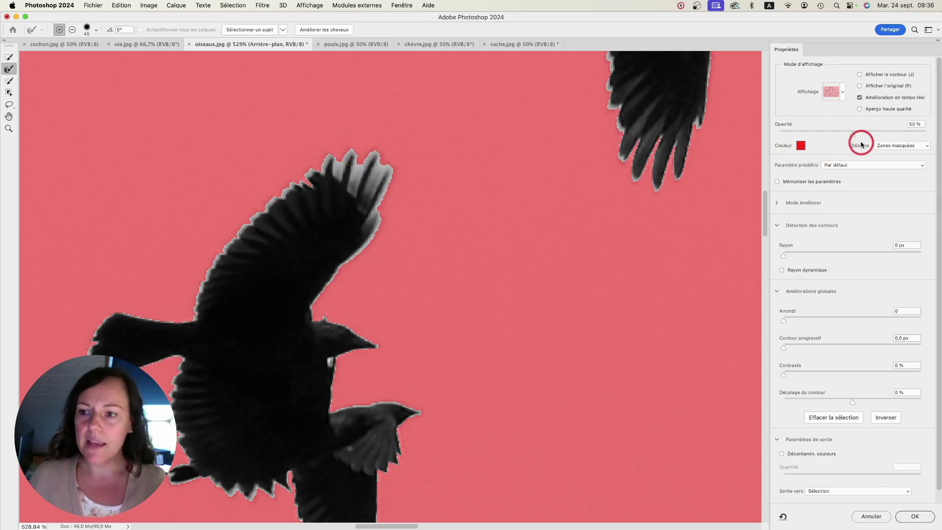
{"action": "left_click_drag", "start_coordinate": [853, 136], "coordinate": [820, 135]}
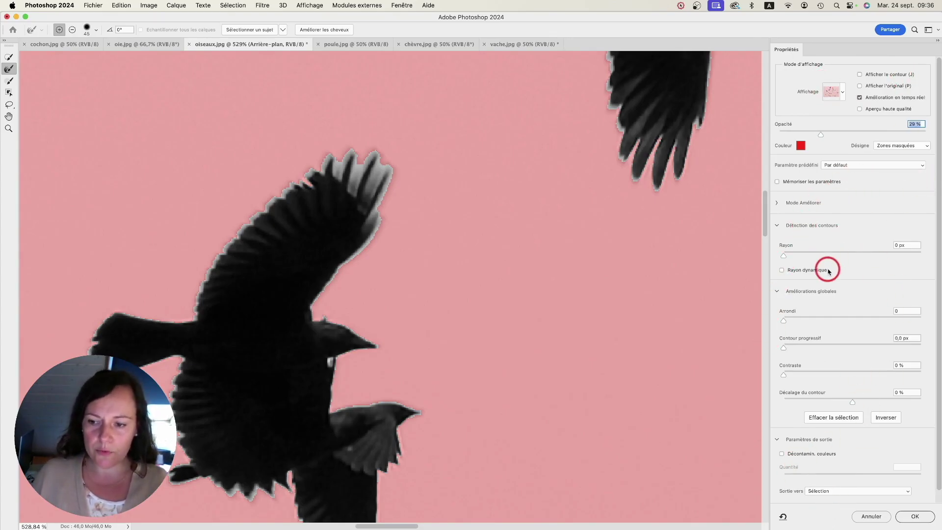
Try an edge-detection radius of 1 px on the birds' outlines, then return it to 0 px.
{"action": "mouse_move", "coordinate": [785, 256]}
{"action": "left_mouse_down"}
{"action": "mouse_move", "coordinate": [859, 257]}
{"action": "mouse_move", "coordinate": [790, 256]}
{"action": "left_mouse_up"}
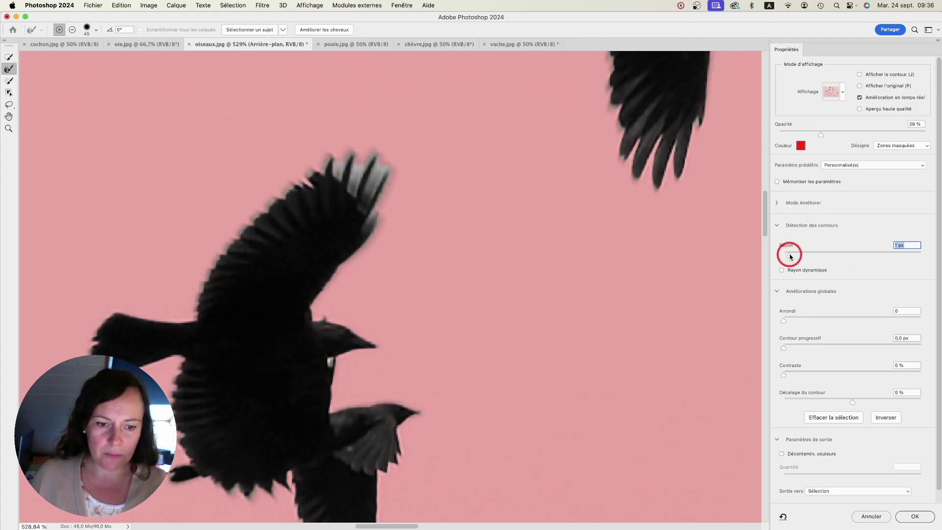
{"action": "left_click_drag", "start_coordinate": [789, 256], "coordinate": [761, 254]}
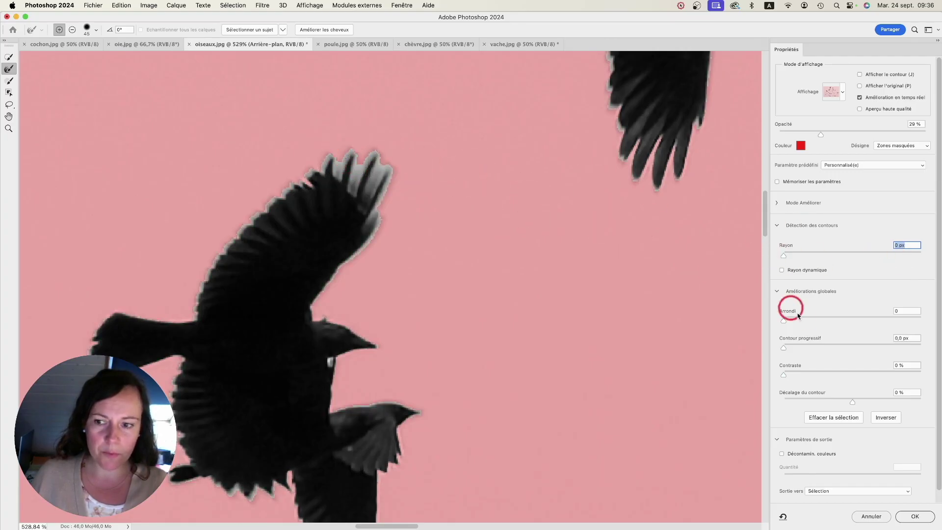
Refine the birds' edges with Arrondi 8, Contour progressif 1,5 px and Contraste 34 %, and apply the refined selection.
{"action": "mouse_move", "coordinate": [786, 318]}
{"action": "left_mouse_down"}
{"action": "mouse_move", "coordinate": [803, 321]}
{"action": "mouse_move", "coordinate": [793, 320]}
{"action": "left_mouse_up"}
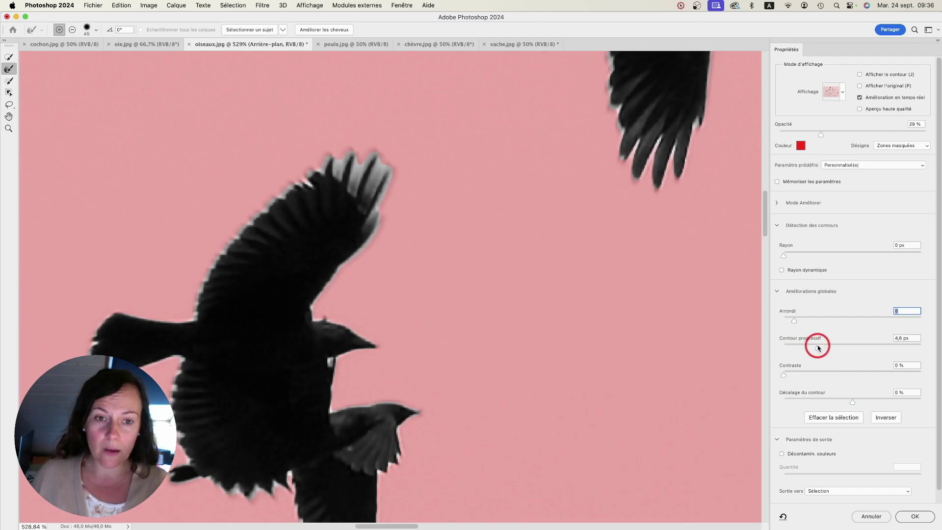
{"action": "left_click", "coordinate": [818, 348]}
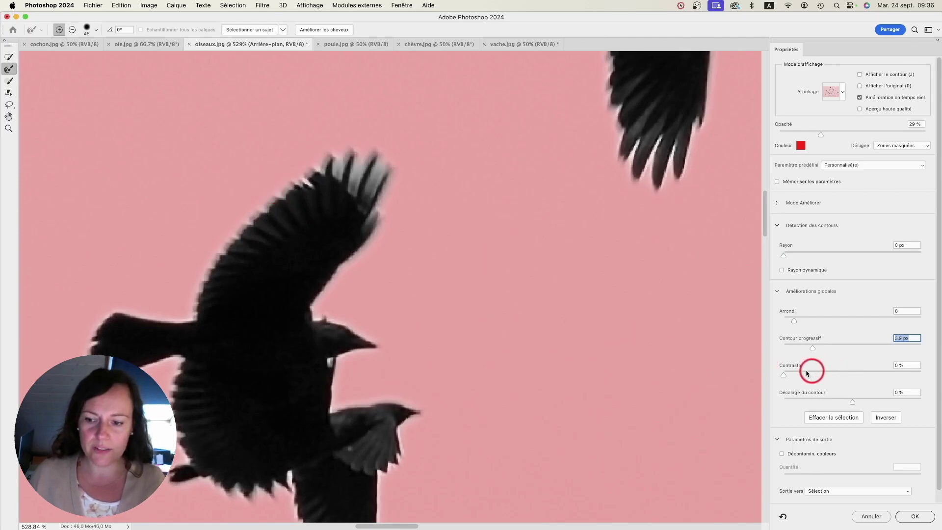
{"action": "left_click_drag", "start_coordinate": [783, 374], "coordinate": [794, 347]}
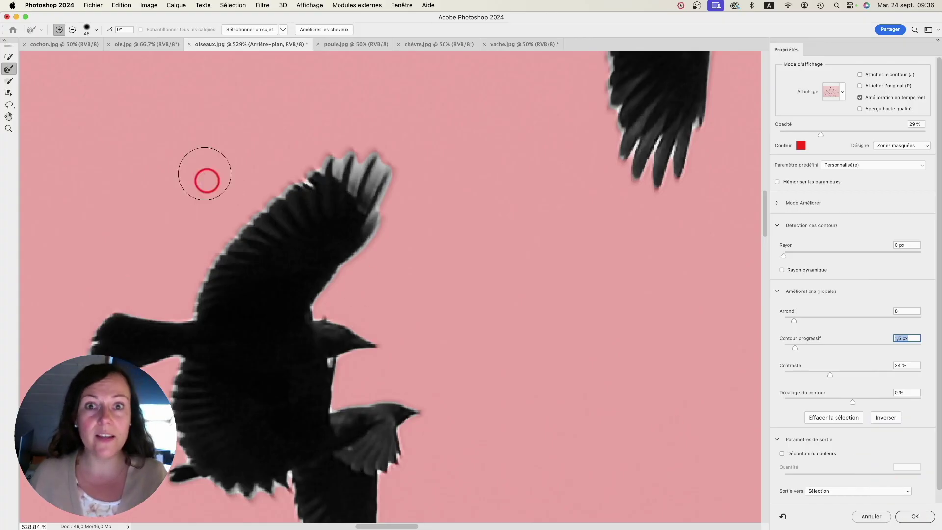
{"action": "left_click", "coordinate": [915, 516]}
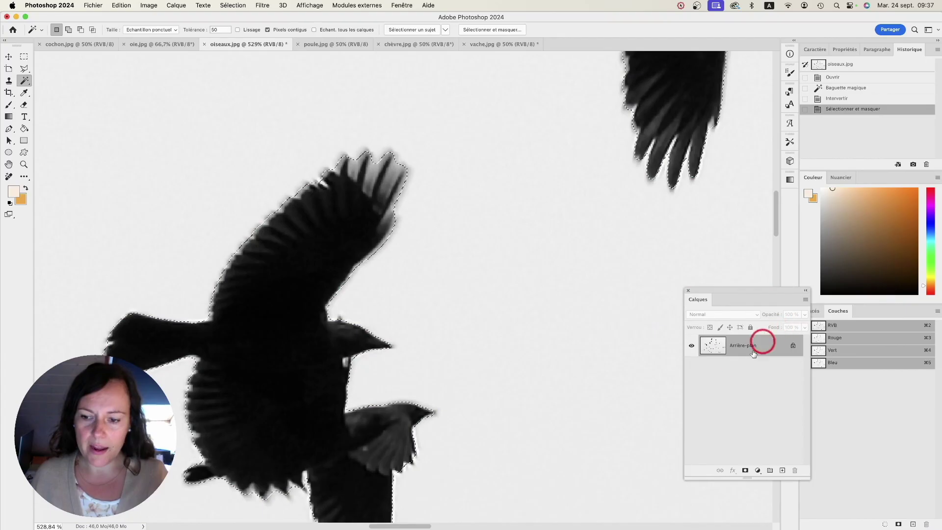
Copy the selected birds onto a new layer and hide the Arrière-plan layer.
{"action": "left_click", "coordinate": [406, 299], "text": "alt+super"}
{"action": "left_click", "coordinate": [408, 300], "text": "alt+super"}
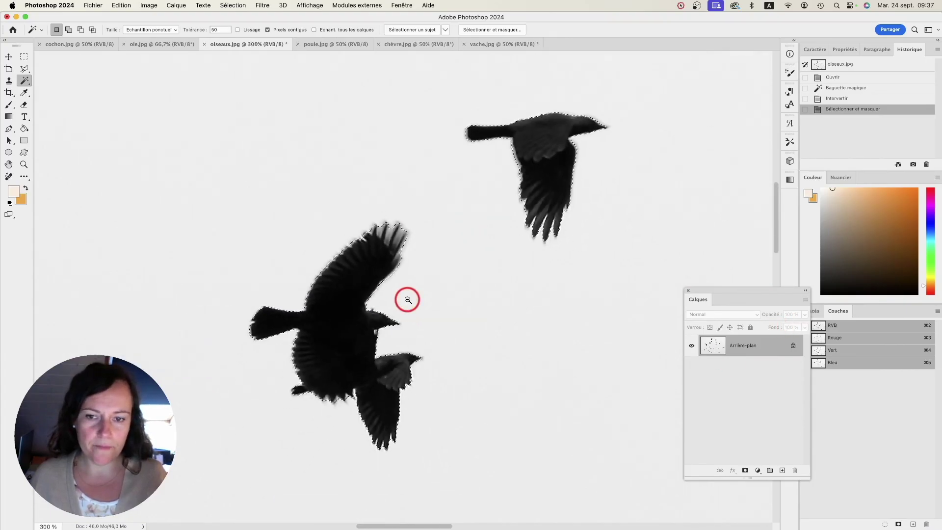
{"action": "left_click", "coordinate": [408, 300], "text": "alt+super"}
{"action": "left_click", "coordinate": [407, 299], "text": "alt+super"}
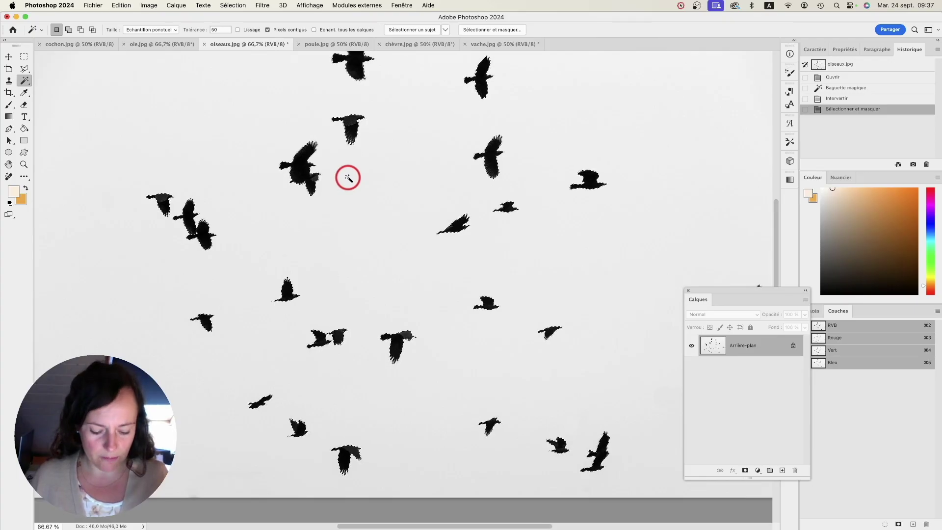
{"action": "left_click", "coordinate": [121, 6]}
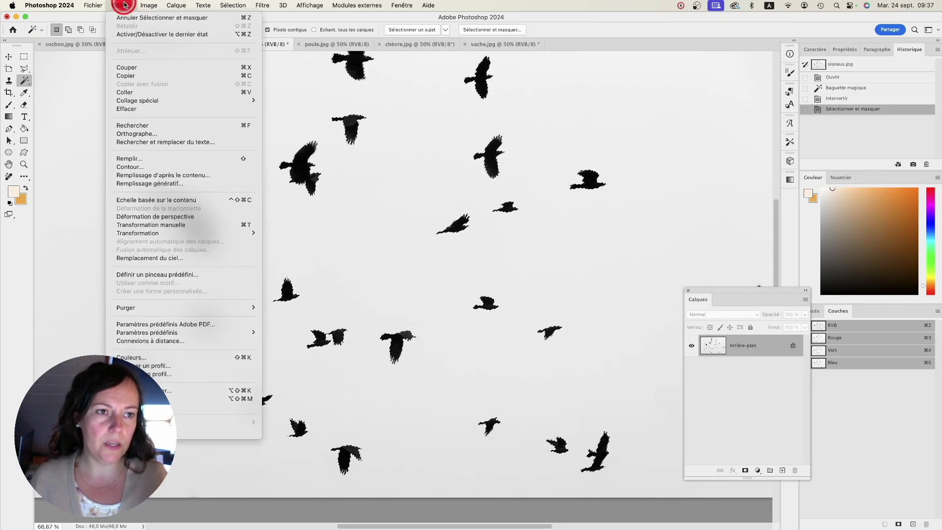
{"action": "left_click", "coordinate": [126, 92]}
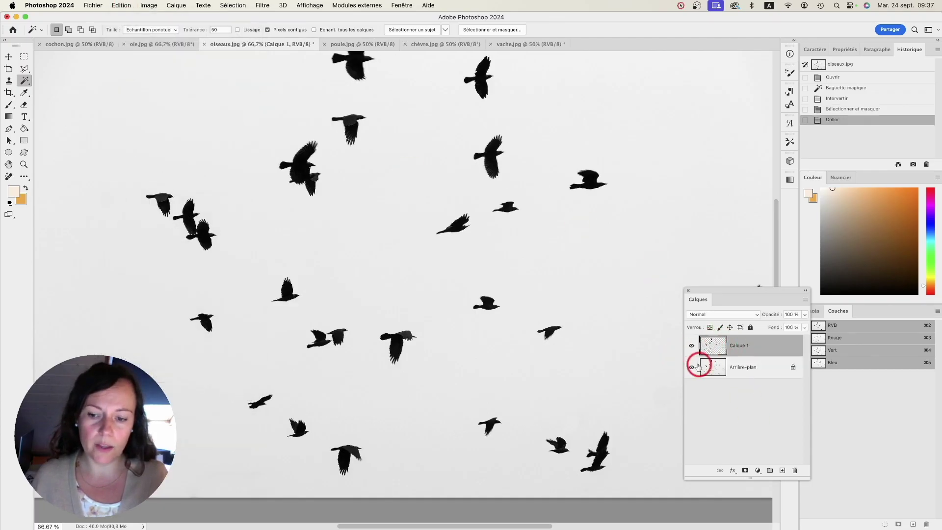
{"action": "left_click", "coordinate": [691, 367]}
Shift the cut-out birds layer slightly up and to the left with the Move tool.
{"action": "left_click", "coordinate": [9, 56]}
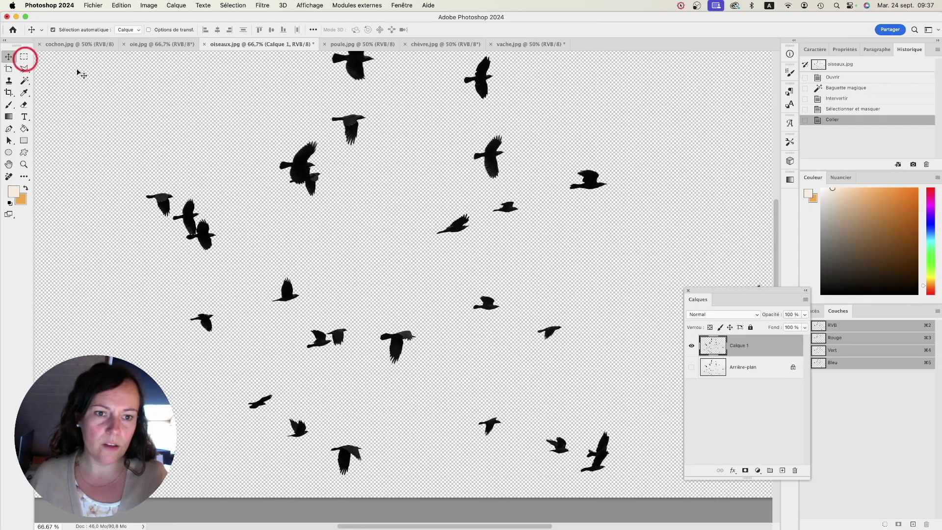
{"action": "left_click_drag", "start_coordinate": [305, 168], "coordinate": [427, 195]}
{"action": "left_click", "coordinate": [370, 155]}
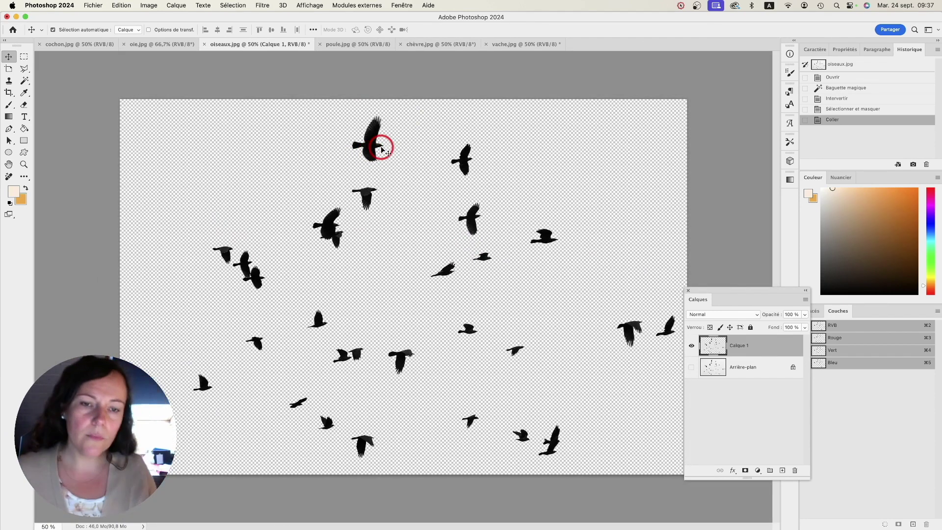
{"action": "mouse_move", "coordinate": [372, 145]}
{"action": "left_mouse_down"}
{"action": "mouse_move", "coordinate": [396, 129]}
{"action": "mouse_move", "coordinate": [493, 131]}
{"action": "mouse_move", "coordinate": [304, 128]}
{"action": "mouse_move", "coordinate": [467, 147]}
{"action": "mouse_move", "coordinate": [385, 143]}
{"action": "left_mouse_up"}
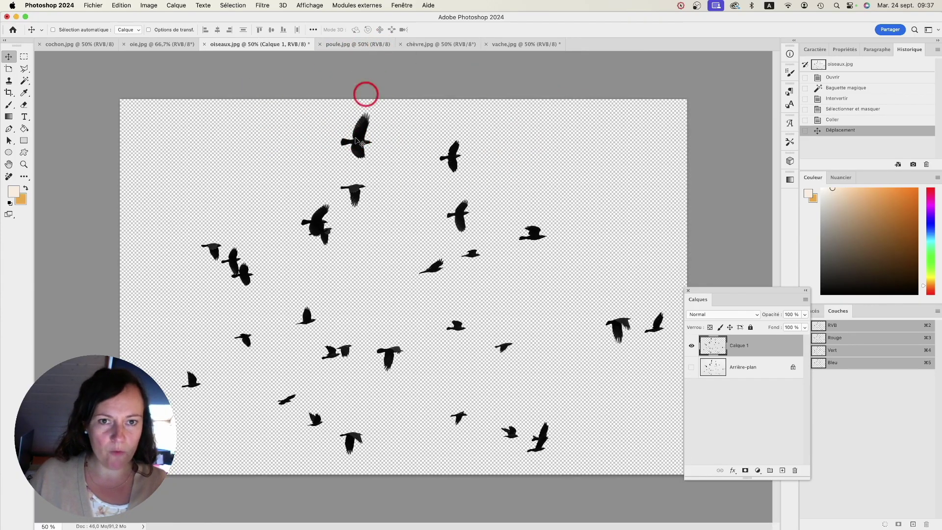
Switch to Finder and open Poulailler.jpg from the animaux folder in Photoshop.
{"action": "key", "text": "super+Tab"}
{"action": "left_click", "coordinate": [399, 248]}
{"action": "left_click", "coordinate": [449, 214]}
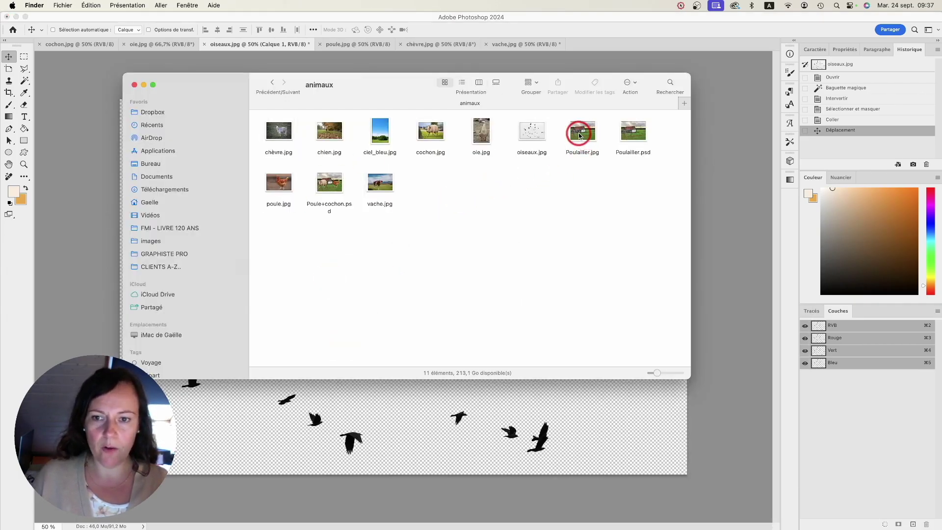
{"action": "left_click_drag", "start_coordinate": [580, 132], "coordinate": [143, 513]}
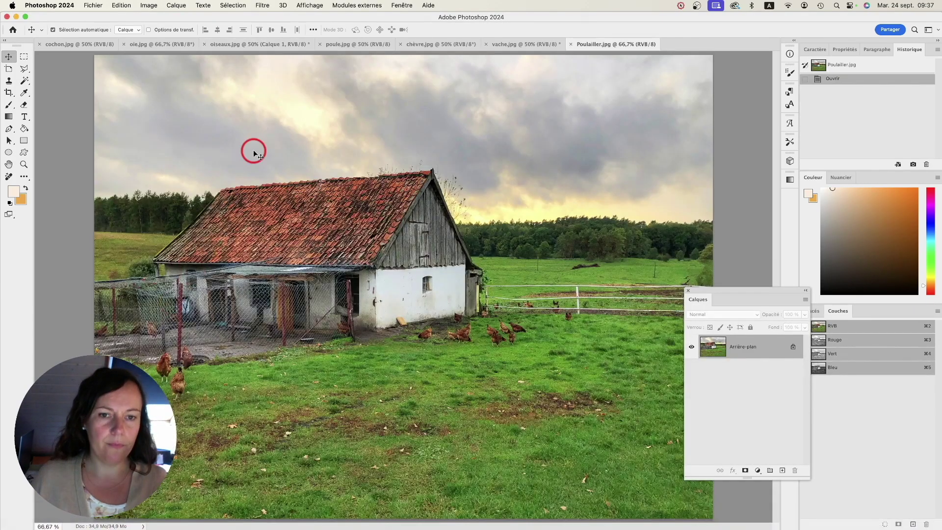
Place the cut-out birds layer from oiseaux.jpg over the Poulailler.jpg scene and rename that layer oiseaux.
{"action": "left_click", "coordinate": [234, 44]}
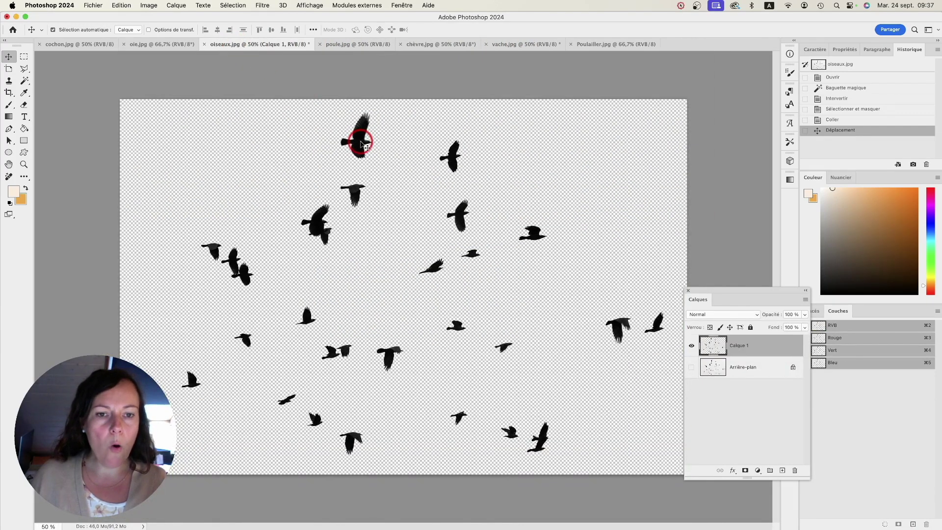
{"action": "left_click_drag", "start_coordinate": [357, 148], "coordinate": [439, 230]}
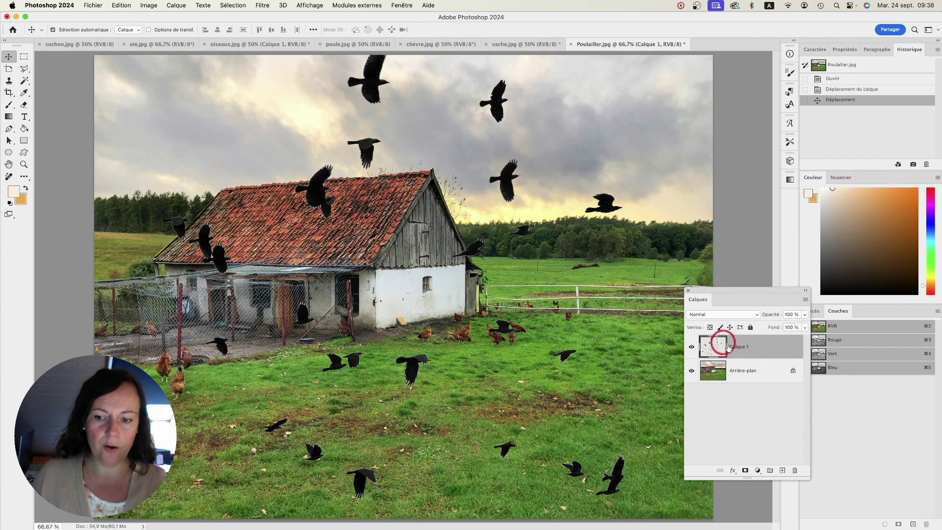
{"action": "left_click", "coordinate": [447, 304], "text": "alt+super"}
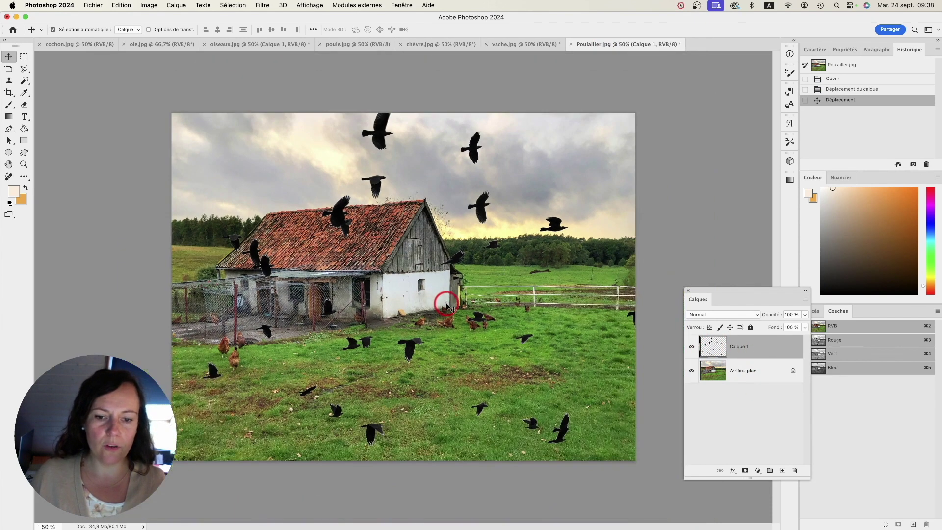
{"action": "double_click", "coordinate": [739, 345]}
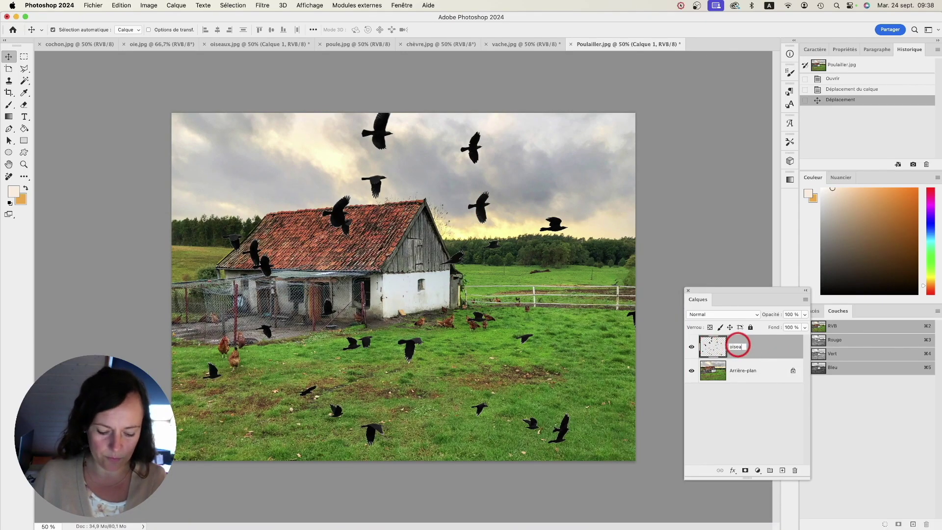
{"action": "key", "text": "Return"}
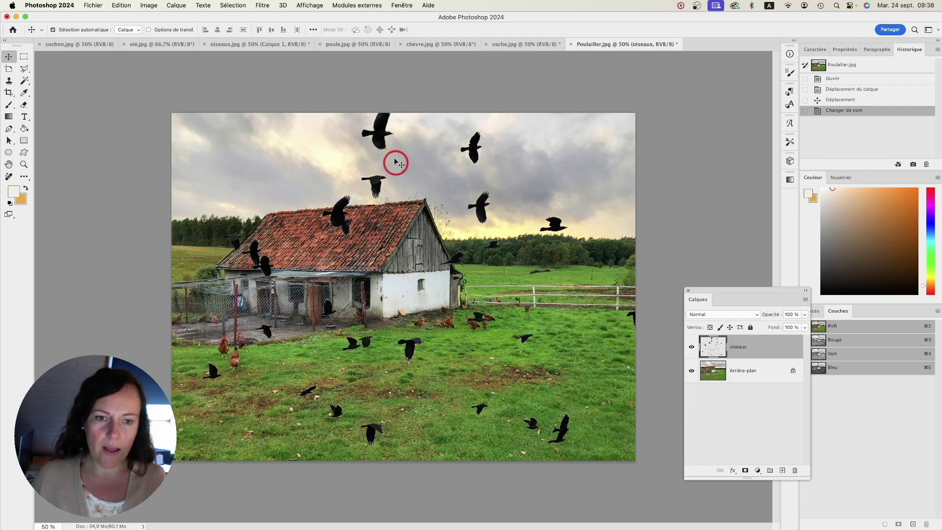
{"action": "mouse_move", "coordinate": [381, 137]}
{"action": "left_mouse_down"}
{"action": "mouse_move", "coordinate": [294, 160]}
{"action": "mouse_move", "coordinate": [353, 154]}
{"action": "mouse_move", "coordinate": [345, 158]}
{"action": "mouse_move", "coordinate": [380, 141]}
{"action": "left_mouse_up"}
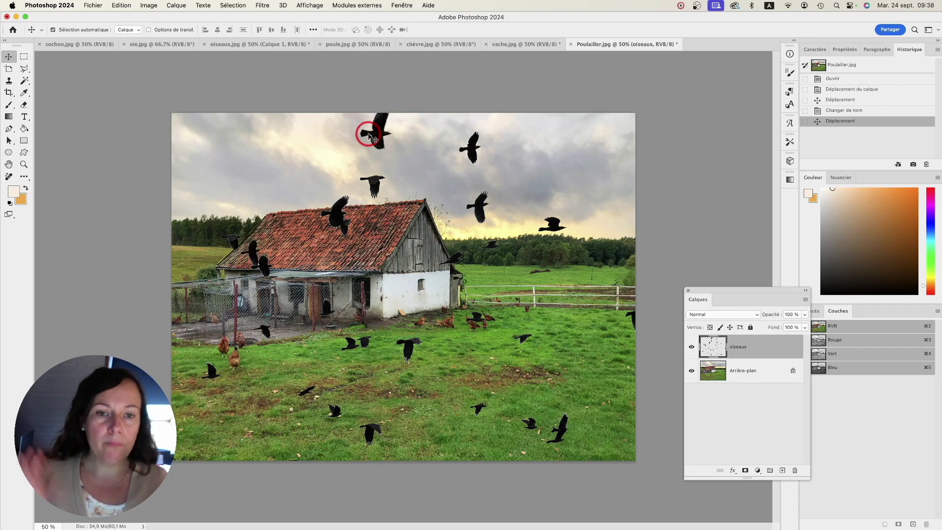
Switch to the vache.jpg image and activate the Magic Wand tool.
{"action": "key", "text": "w"}
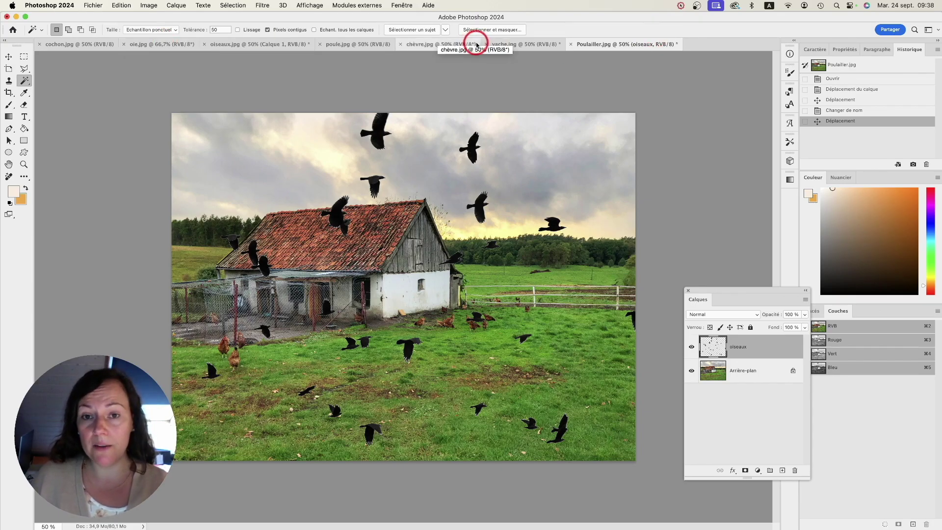
{"action": "left_click", "coordinate": [528, 48]}
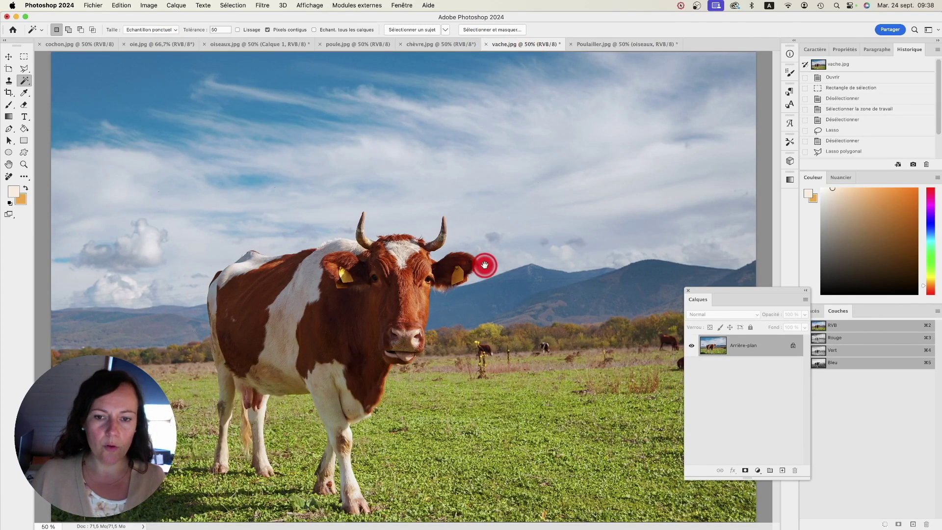
{"action": "left_click", "coordinate": [459, 278], "text": "alt"}
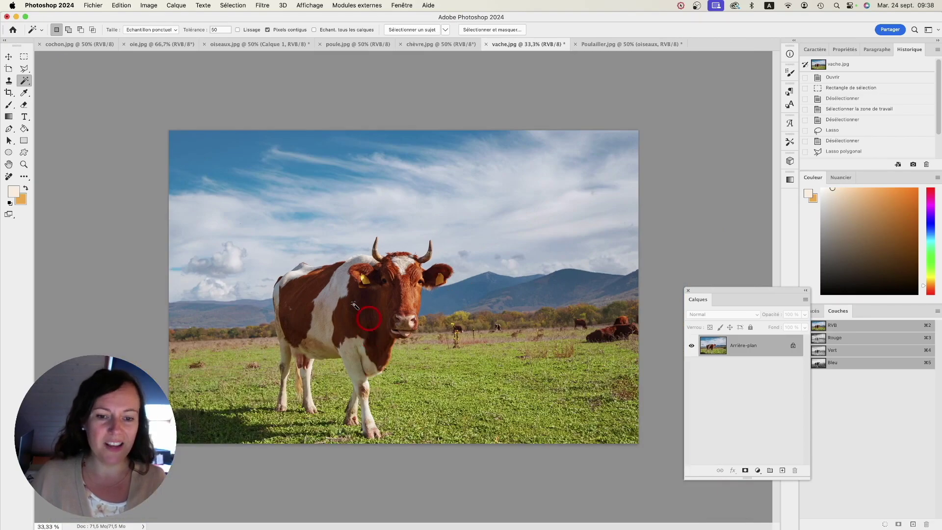
{"action": "left_click", "coordinate": [364, 312]}
{"action": "left_click", "coordinate": [28, 84]}
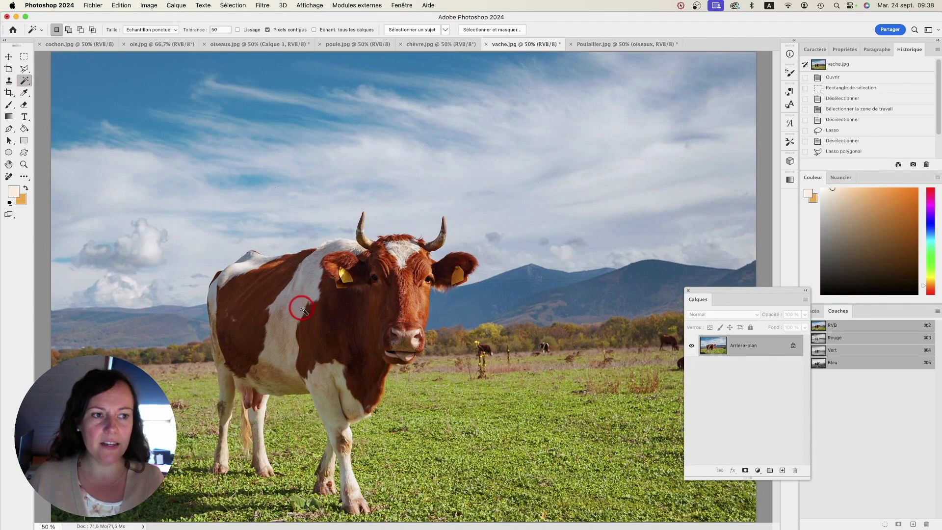
{"action": "left_click", "coordinate": [24, 80]}
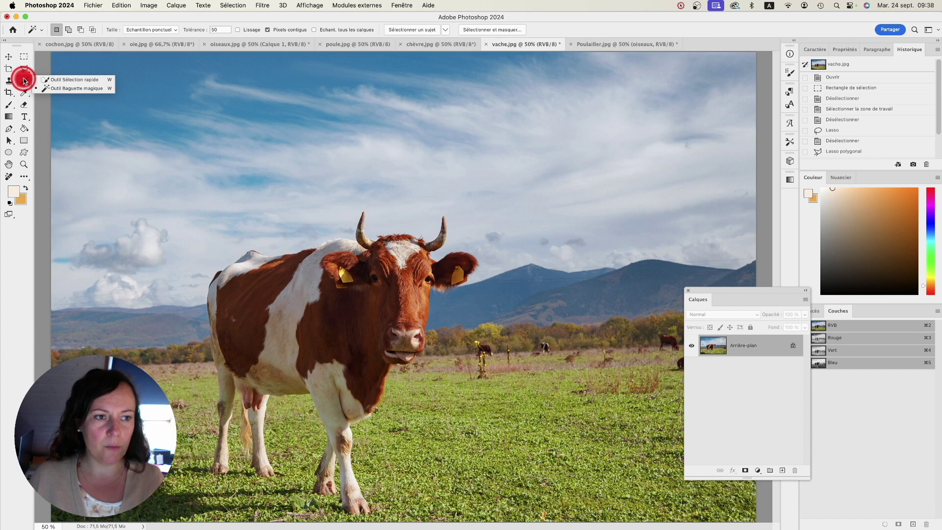
{"action": "left_click", "coordinate": [57, 87]}
Try to select the cow's brown and white body patches with the Magic Wand at tolerance 50.
{"action": "left_click", "coordinate": [270, 310]}
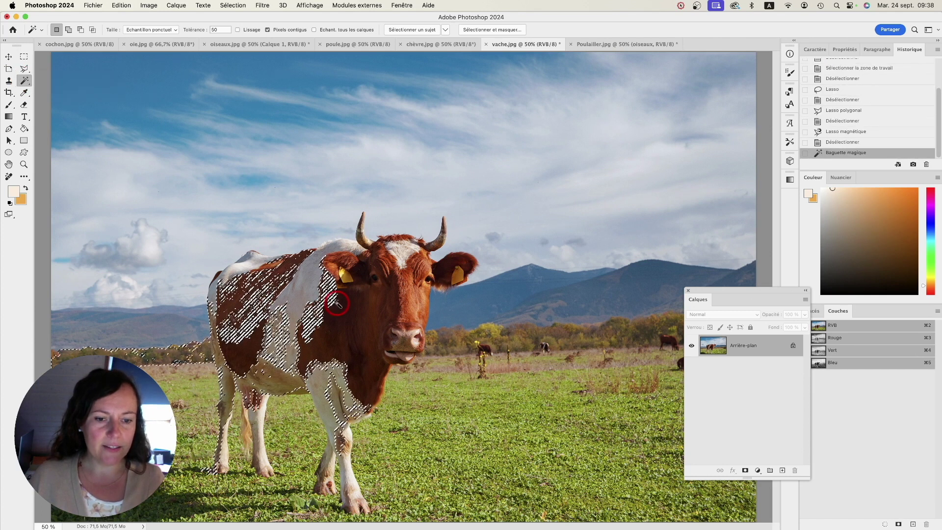
{"action": "left_click", "coordinate": [358, 312]}
{"action": "left_click", "coordinate": [300, 298]}
{"action": "left_click", "coordinate": [255, 293]}
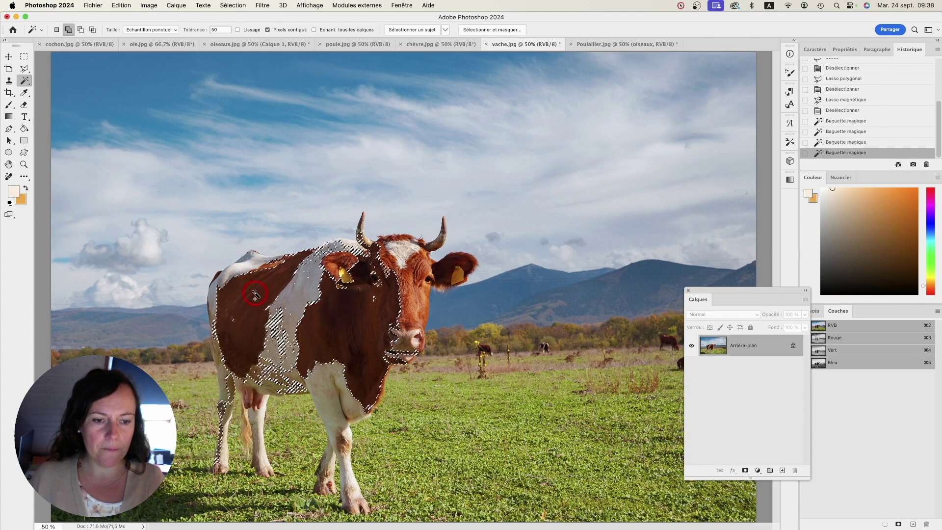
{"action": "left_click", "coordinate": [224, 280]}
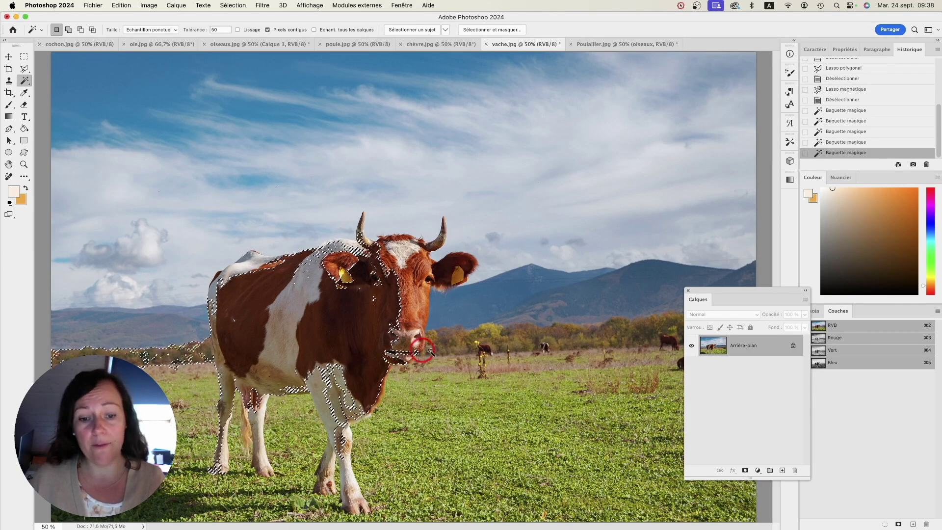
Try to add the cow's face, muzzle and belly to the Magic Wand selection, and deselect everything.
{"action": "left_click", "coordinate": [421, 317]}
{"action": "left_click", "coordinate": [411, 297]}
{"action": "left_click", "coordinate": [399, 274]}
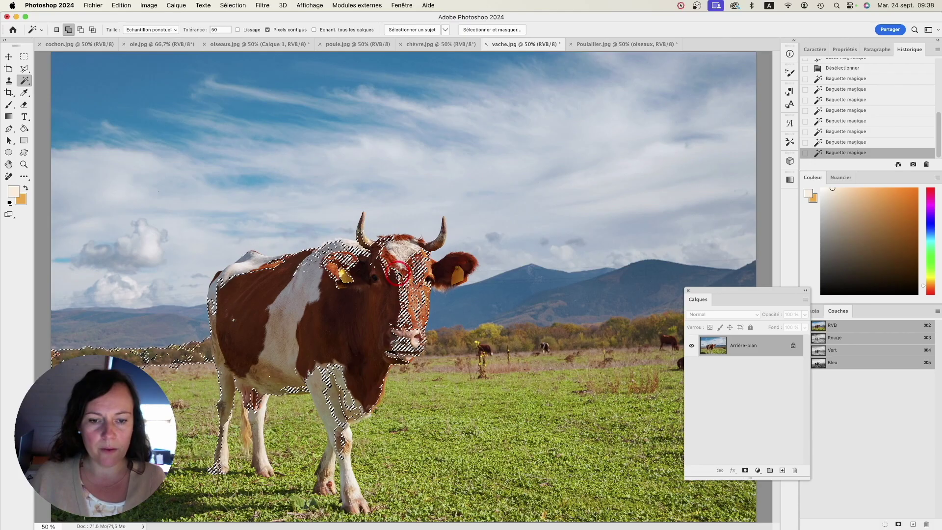
{"action": "left_click", "coordinate": [404, 336]}
{"action": "left_click", "coordinate": [416, 333]}
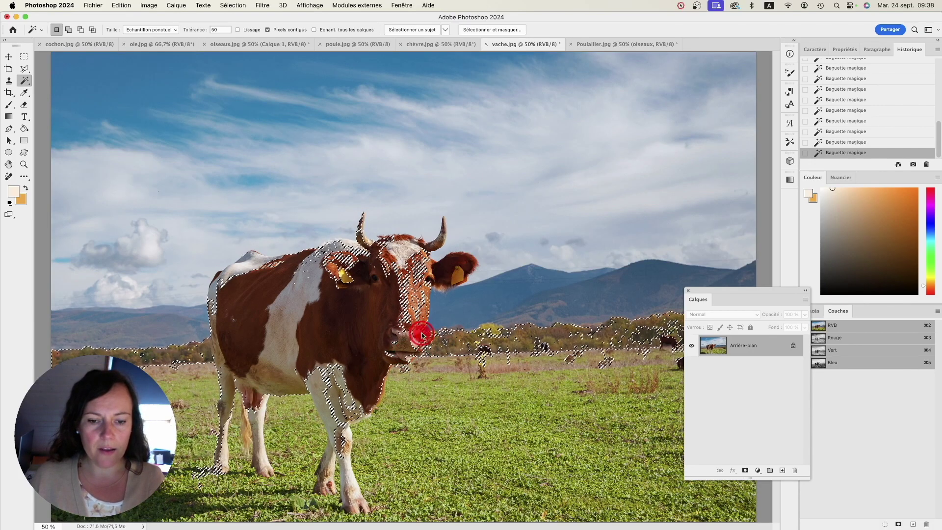
{"action": "left_click", "coordinate": [301, 394]}
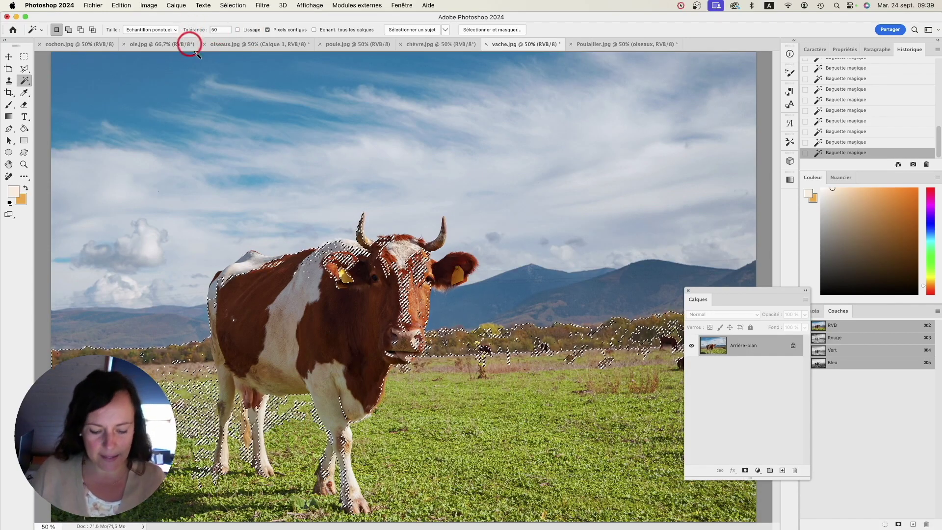
{"action": "key", "text": "super+d"}
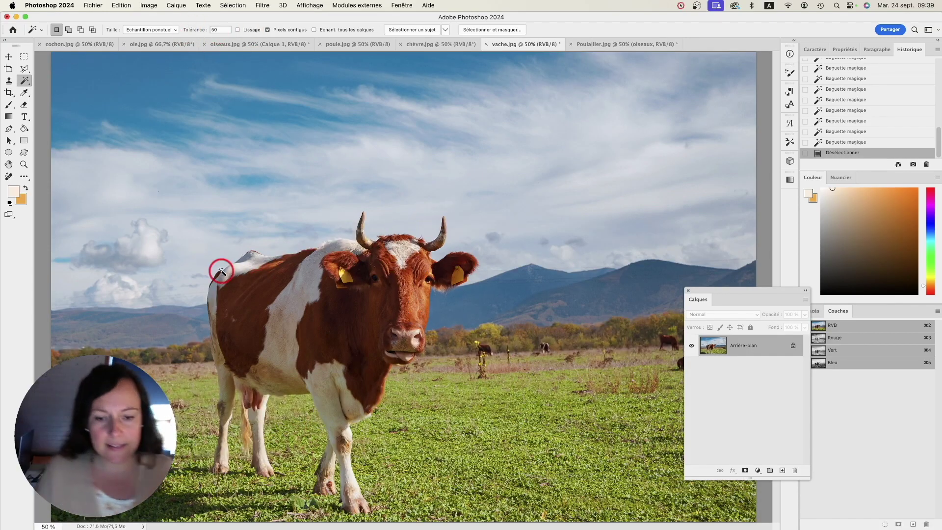
Select the cow's body and head with one continuous Quick Selection stroke.
{"action": "left_click", "coordinate": [30, 85]}
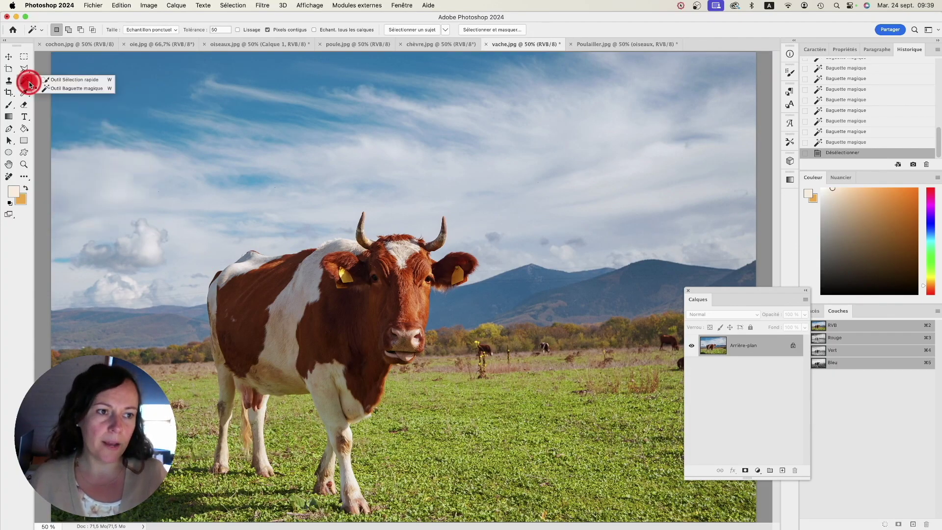
{"action": "left_click", "coordinate": [74, 79]}
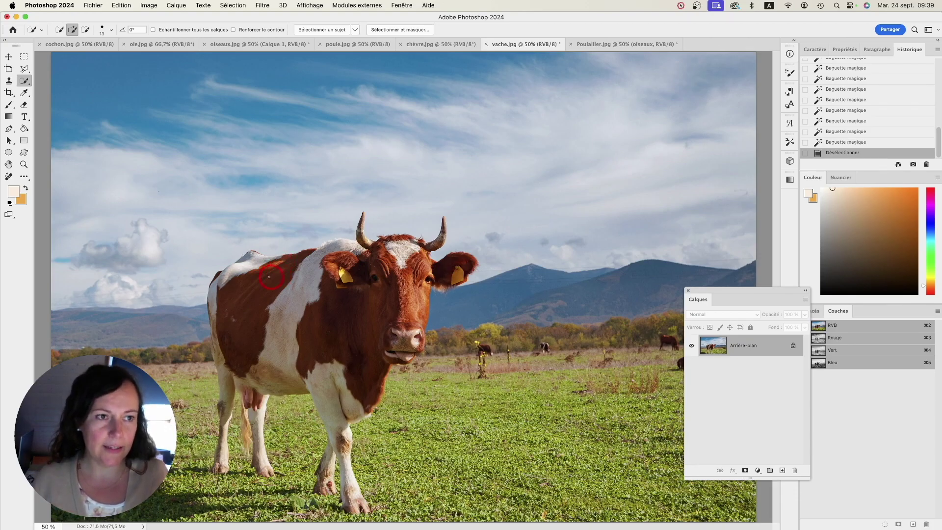
{"action": "mouse_move", "coordinate": [277, 283]}
{"action": "left_mouse_down"}
{"action": "mouse_move", "coordinate": [316, 299]}
{"action": "mouse_move", "coordinate": [399, 271]}
{"action": "mouse_move", "coordinate": [449, 268]}
{"action": "left_mouse_up"}
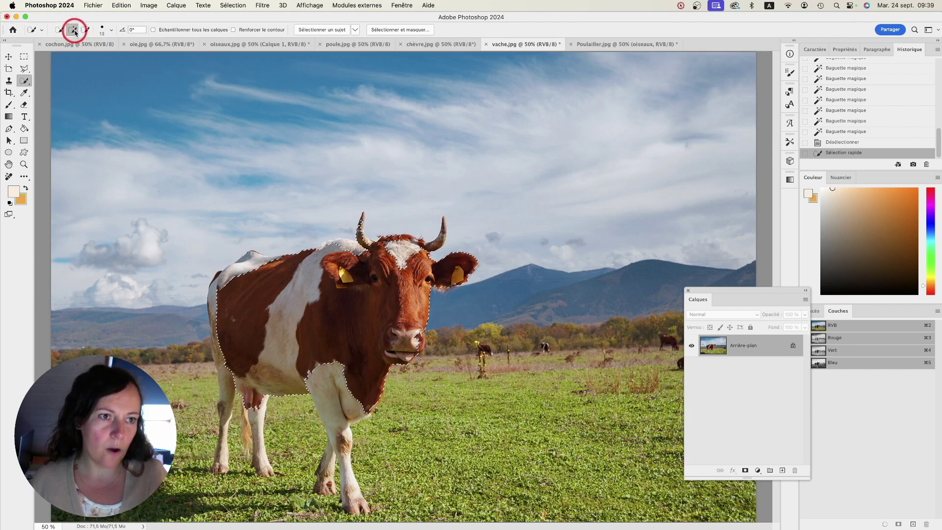
Add the cow's horns, rump edge and white front leg to the Quick Selection.
{"action": "left_click_drag", "start_coordinate": [400, 248], "coordinate": [407, 250]}
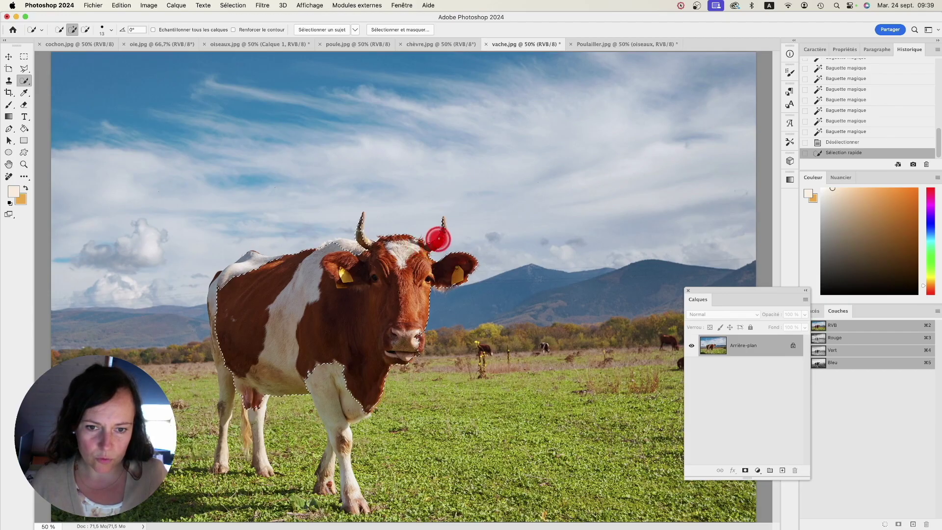
{"action": "left_click_drag", "start_coordinate": [443, 221], "coordinate": [438, 253]}
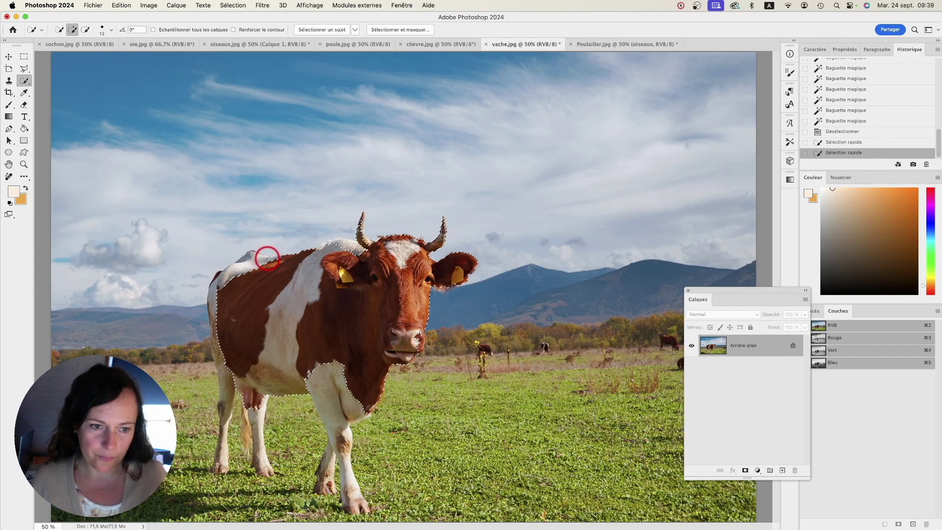
{"action": "left_click_drag", "start_coordinate": [241, 269], "coordinate": [226, 289]}
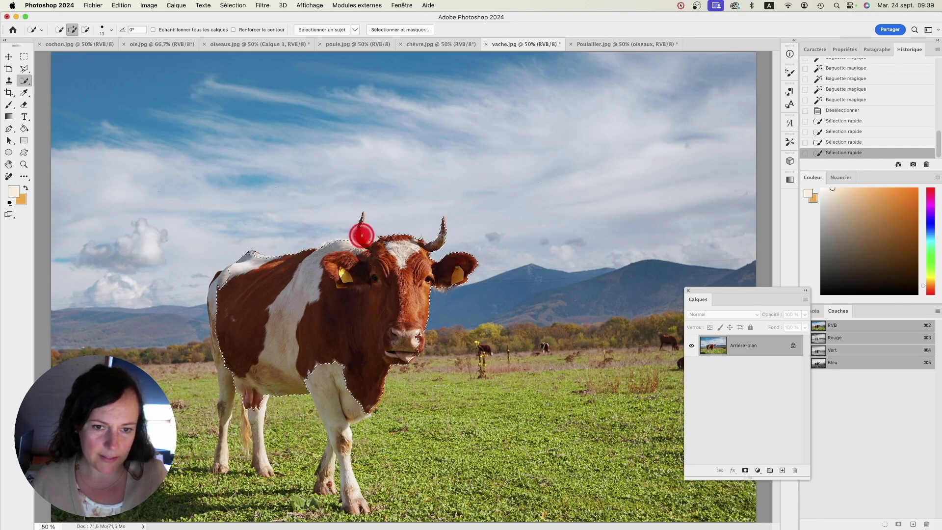
{"action": "left_click_drag", "start_coordinate": [361, 219], "coordinate": [363, 230]}
{"action": "mouse_move", "coordinate": [346, 410]}
{"action": "left_mouse_down"}
{"action": "mouse_move", "coordinate": [353, 500]}
{"action": "mouse_move", "coordinate": [341, 450]}
{"action": "left_mouse_up"}
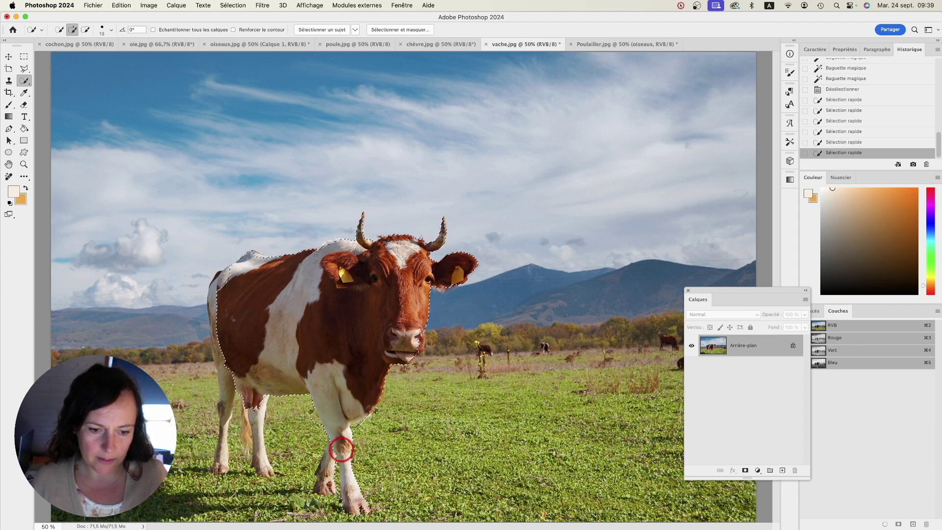
Subtract the grass patches beside the cow's front leg and below its chest from the selection.
{"action": "scroll", "coordinate": [316, 451], "scroll_direction": "up", "scroll_amount": 5}
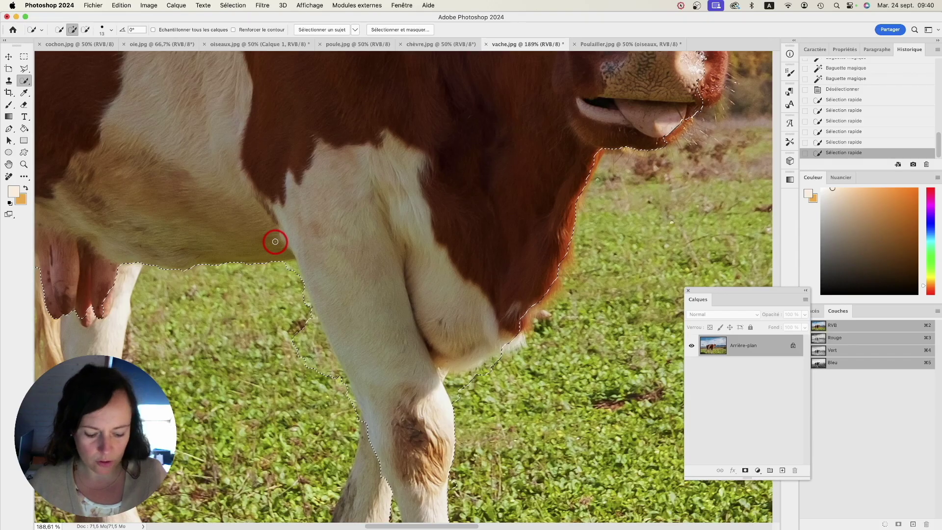
{"action": "left_click", "coordinate": [324, 366], "text": "alt"}
{"action": "mouse_move", "coordinate": [325, 365]}
{"action": "left_mouse_down"}
{"action": "mouse_move", "coordinate": [304, 317]}
{"action": "mouse_move", "coordinate": [290, 326]}
{"action": "mouse_move", "coordinate": [328, 380]}
{"action": "mouse_move", "coordinate": [304, 290]}
{"action": "mouse_move", "coordinate": [290, 263]}
{"action": "mouse_move", "coordinate": [277, 268]}
{"action": "left_mouse_up"}
{"action": "mouse_move", "coordinate": [463, 398]}
{"action": "left_mouse_down"}
{"action": "mouse_move", "coordinate": [452, 383]}
{"action": "mouse_move", "coordinate": [516, 358]}
{"action": "left_mouse_up"}
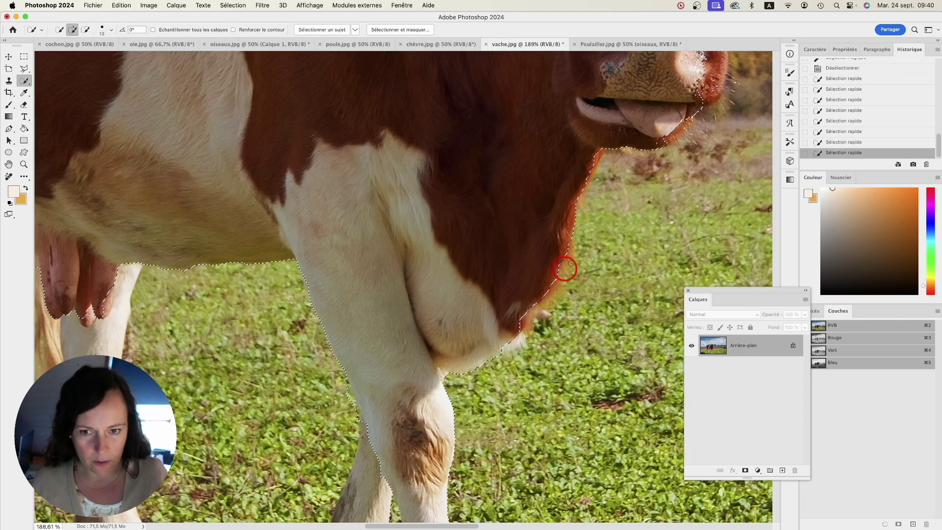
Add both hind legs down to the hooves to the selection, and subtract the grass around the tail tip.
{"action": "mouse_move", "coordinate": [236, 340]}
{"action": "left_mouse_down"}
{"action": "mouse_move", "coordinate": [362, 279]}
{"action": "mouse_move", "coordinate": [441, 182]}
{"action": "mouse_move", "coordinate": [456, 147]}
{"action": "mouse_move", "coordinate": [500, 152]}
{"action": "left_mouse_up"}
{"action": "left_click_drag", "start_coordinate": [517, 273], "coordinate": [531, 354]}
{"action": "left_click_drag", "start_coordinate": [379, 346], "coordinate": [395, 98]}
{"action": "left_click_drag", "start_coordinate": [377, 257], "coordinate": [350, 375]}
{"action": "mouse_move", "coordinate": [416, 382]}
{"action": "left_mouse_down"}
{"action": "mouse_move", "coordinate": [448, 155]}
{"action": "mouse_move", "coordinate": [437, 86]}
{"action": "mouse_move", "coordinate": [438, 98]}
{"action": "left_mouse_up"}
{"action": "left_click_drag", "start_coordinate": [469, 137], "coordinate": [471, 286]}
{"action": "left_click", "coordinate": [467, 368], "text": "alt"}
{"action": "left_click_drag", "start_coordinate": [466, 367], "coordinate": [463, 335]}
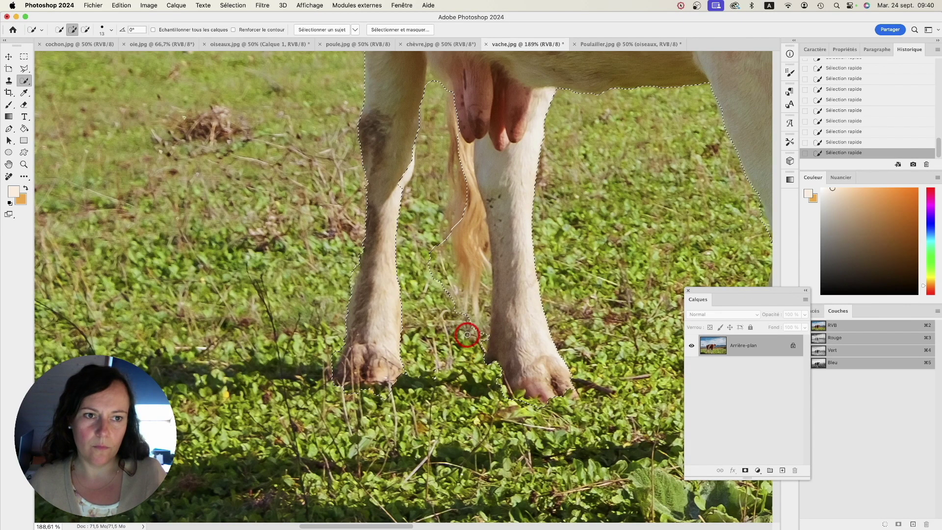
Extend the Quick Selection over the cow's hindquarters and the white outer edge of its rump and back.
{"action": "scroll", "coordinate": [519, 204], "scroll_direction": "up", "scroll_amount": 10}
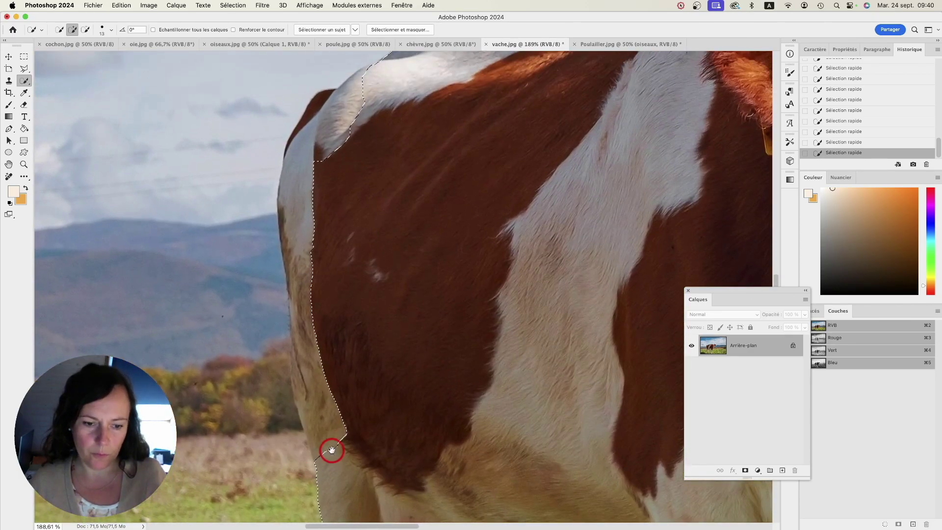
{"action": "mouse_move", "coordinate": [332, 450]}
{"action": "left_mouse_down"}
{"action": "mouse_move", "coordinate": [305, 239]}
{"action": "mouse_move", "coordinate": [307, 162]}
{"action": "left_mouse_up"}
{"action": "key", "text": "super+minus"}
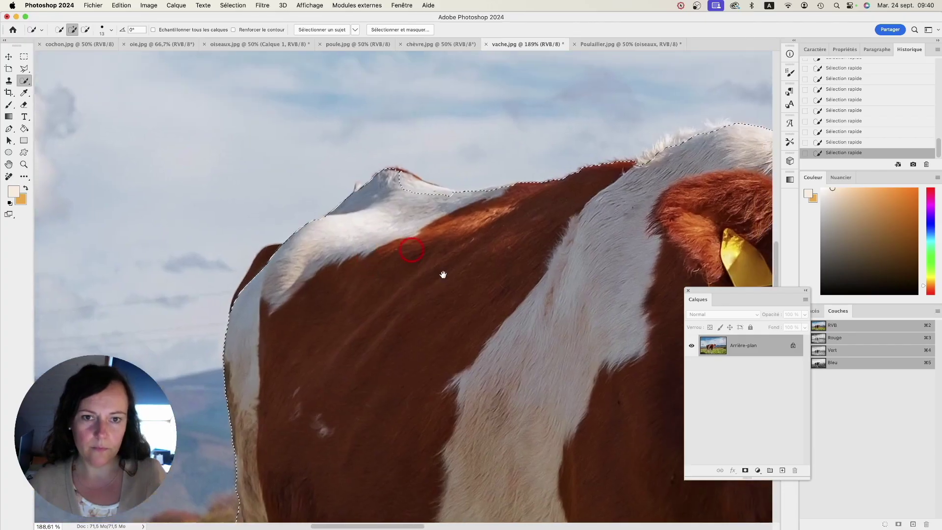
{"action": "left_click", "coordinate": [350, 309]}
{"action": "left_click_drag", "start_coordinate": [455, 405], "coordinate": [320, 265]}
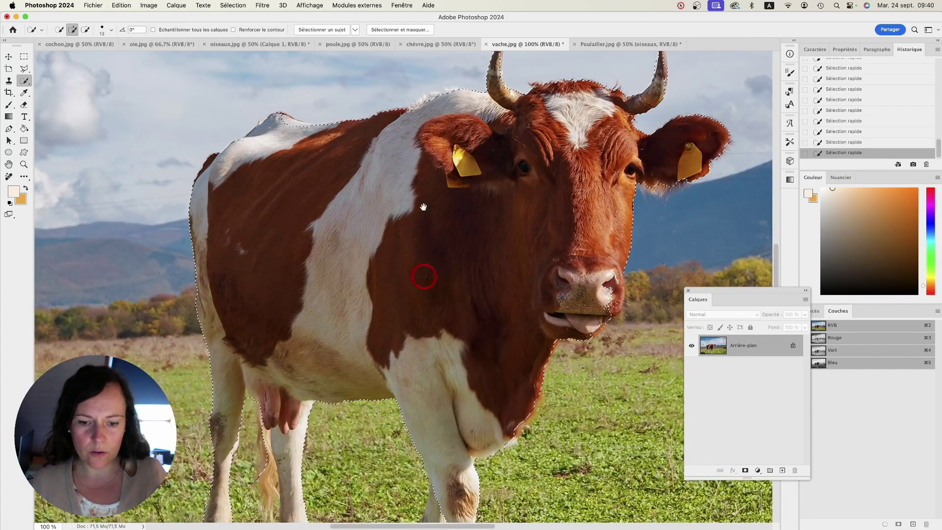
{"action": "left_click_drag", "start_coordinate": [421, 100], "coordinate": [437, 96]}
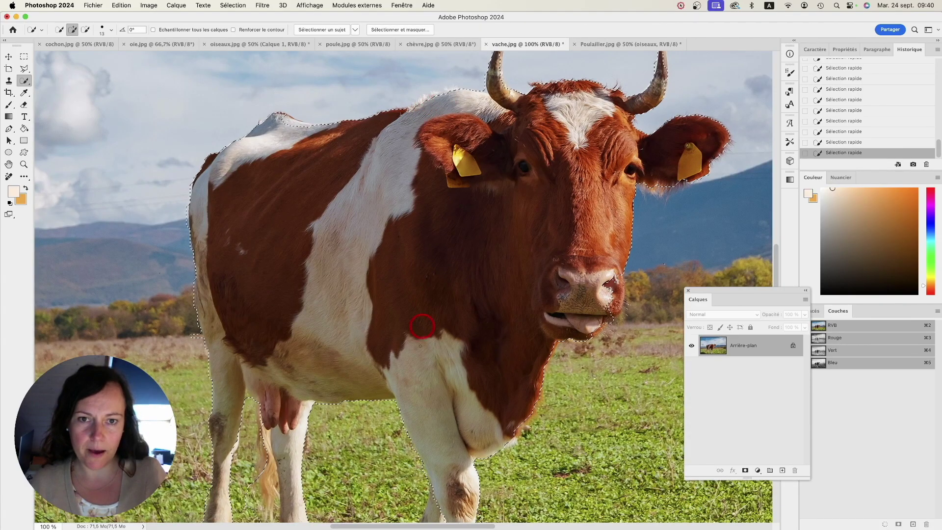
Add the cow's second front leg and hoof to the selection, and subtract the grass caught around them.
{"action": "left_click_drag", "start_coordinate": [420, 346], "coordinate": [456, 237]}
{"action": "left_click", "coordinate": [448, 389]}
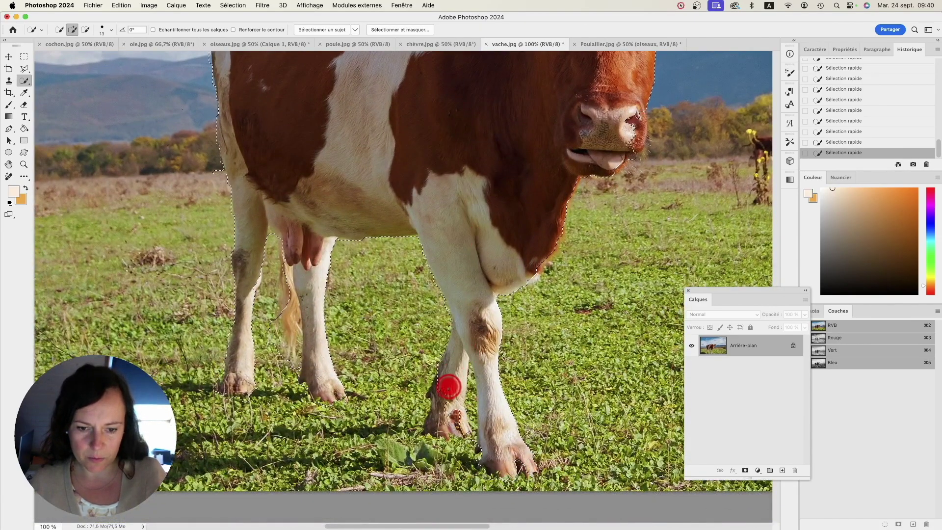
{"action": "left_click_drag", "start_coordinate": [443, 413], "coordinate": [437, 410]}
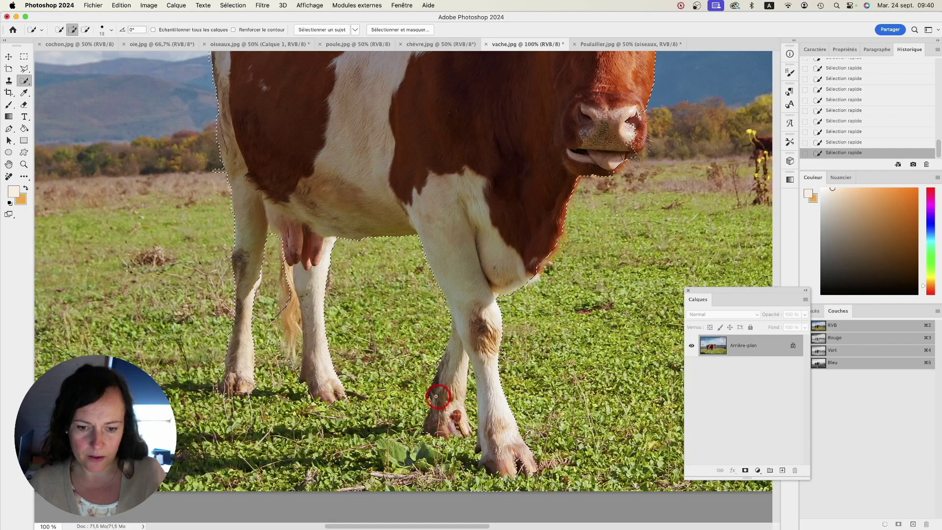
{"action": "left_click", "coordinate": [452, 455], "text": "alt"}
{"action": "left_click", "coordinate": [454, 447], "text": "alt"}
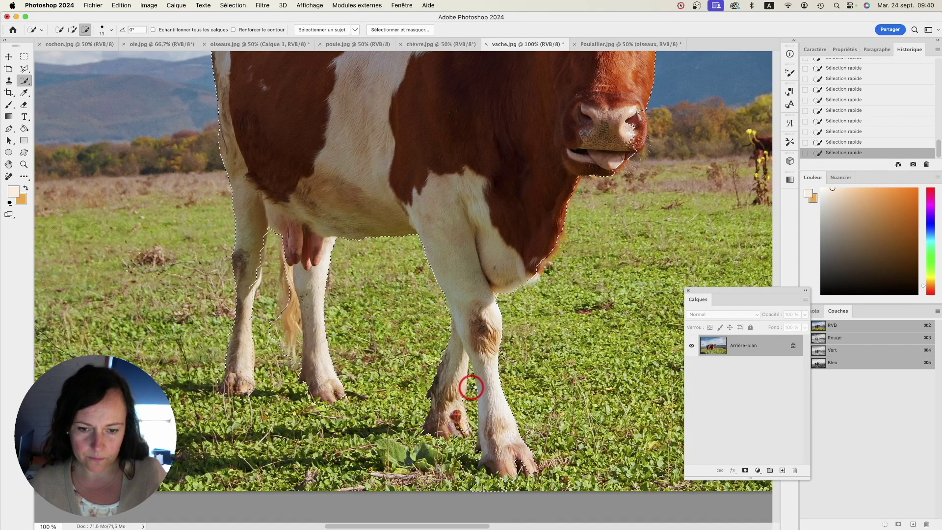
{"action": "key", "text": "super+minus"}
{"action": "key", "text": "super+minus"}
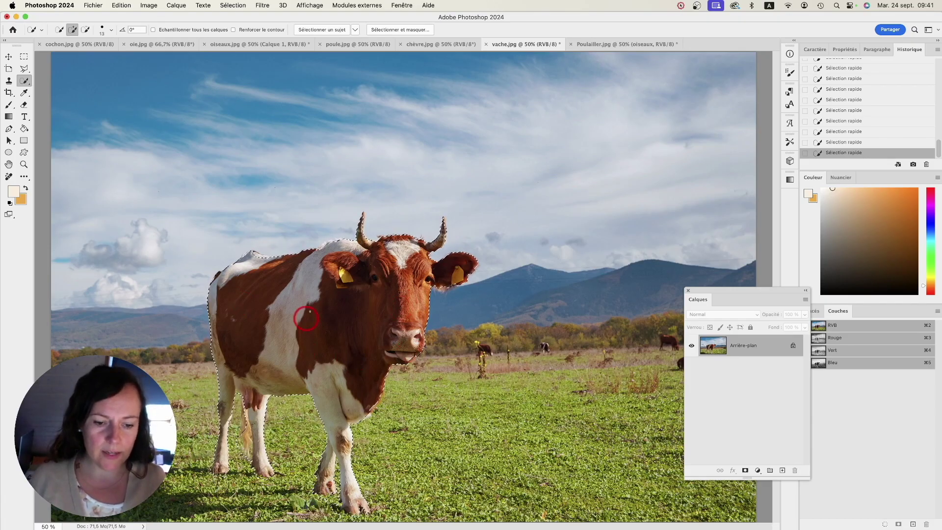
Copy the selected cow, paste it into Poulailler.jpg, and shift it slightly with the Move tool.
{"action": "left_click", "coordinate": [121, 6]}
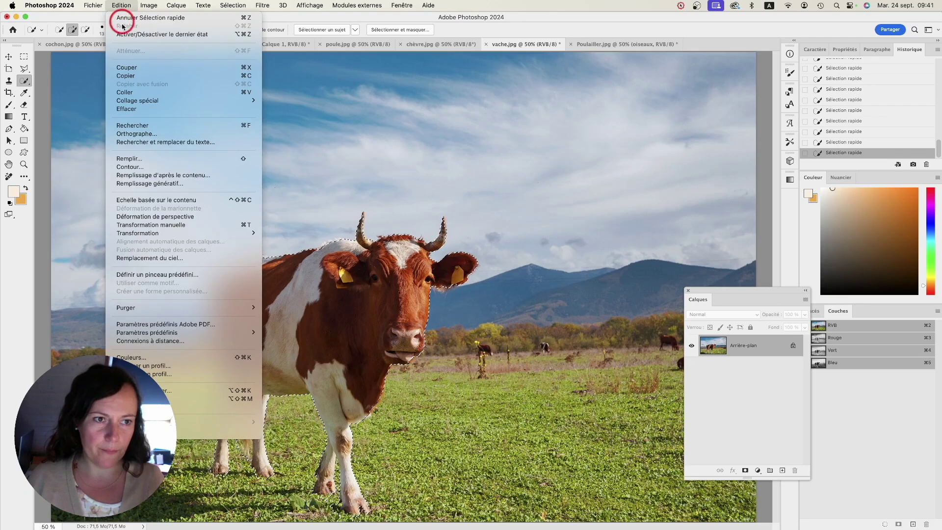
{"action": "left_click", "coordinate": [120, 5]}
{"action": "left_click", "coordinate": [120, 5]}
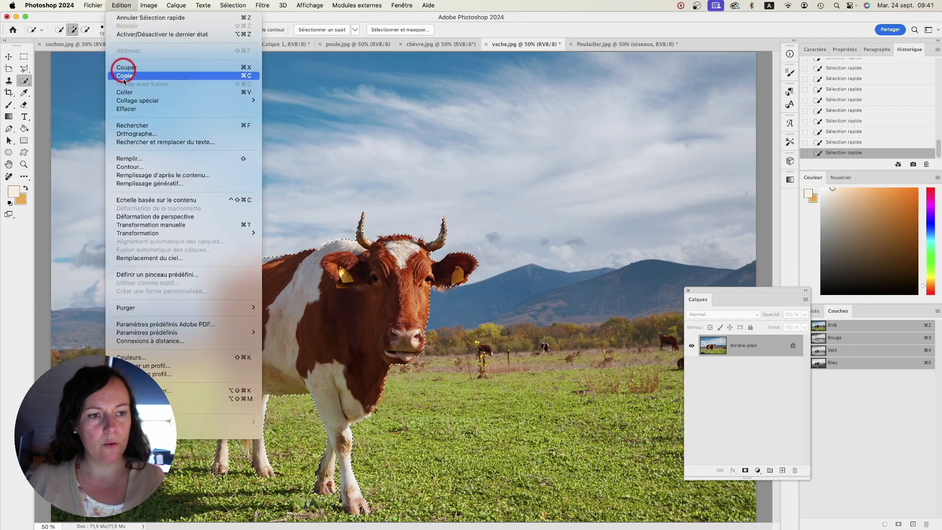
{"action": "left_click", "coordinate": [120, 5]}
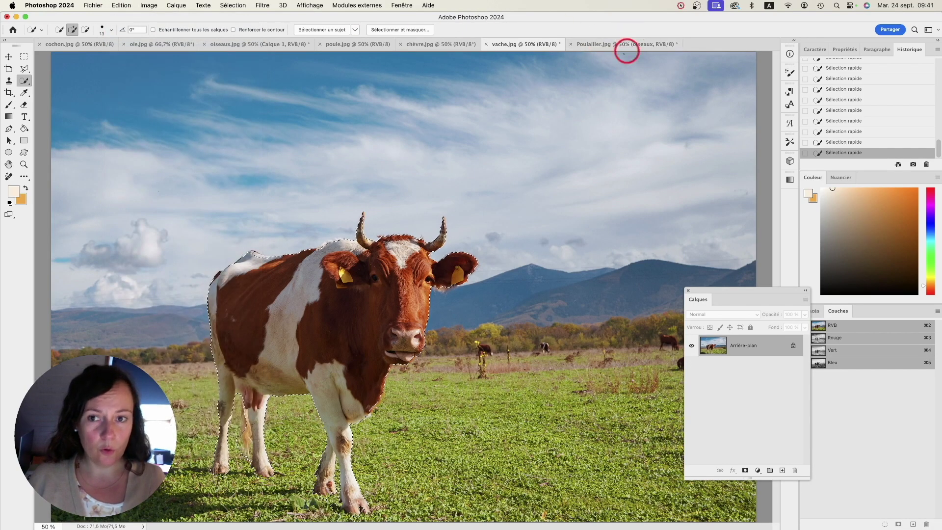
{"action": "left_click", "coordinate": [590, 45]}
{"action": "left_click", "coordinate": [123, 6]}
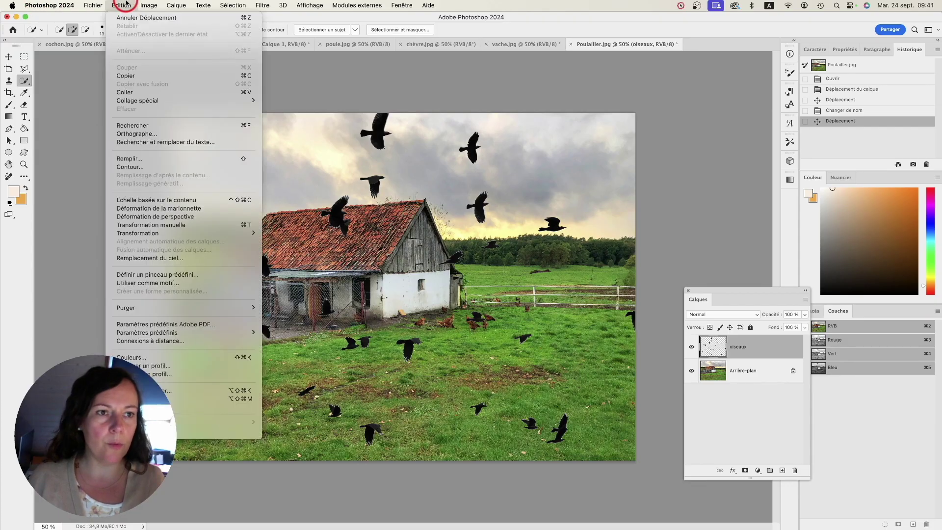
{"action": "left_click", "coordinate": [124, 92]}
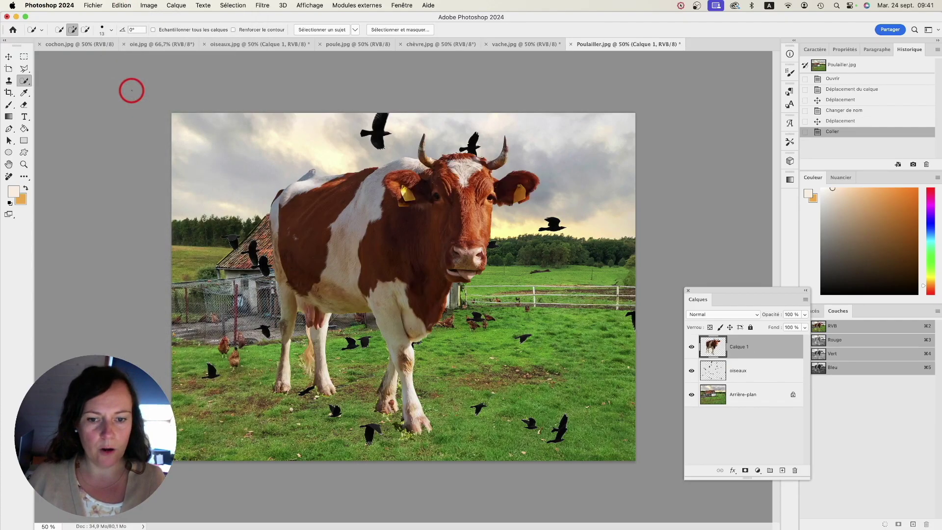
{"action": "left_click", "coordinate": [9, 57]}
{"action": "mouse_move", "coordinate": [452, 223]}
{"action": "left_mouse_down"}
{"action": "mouse_move", "coordinate": [442, 243]}
{"action": "mouse_move", "coordinate": [433, 238]}
{"action": "mouse_move", "coordinate": [488, 207]}
{"action": "mouse_move", "coordinate": [370, 189]}
{"action": "mouse_move", "coordinate": [495, 211]}
{"action": "mouse_move", "coordinate": [444, 217]}
{"action": "left_mouse_up"}
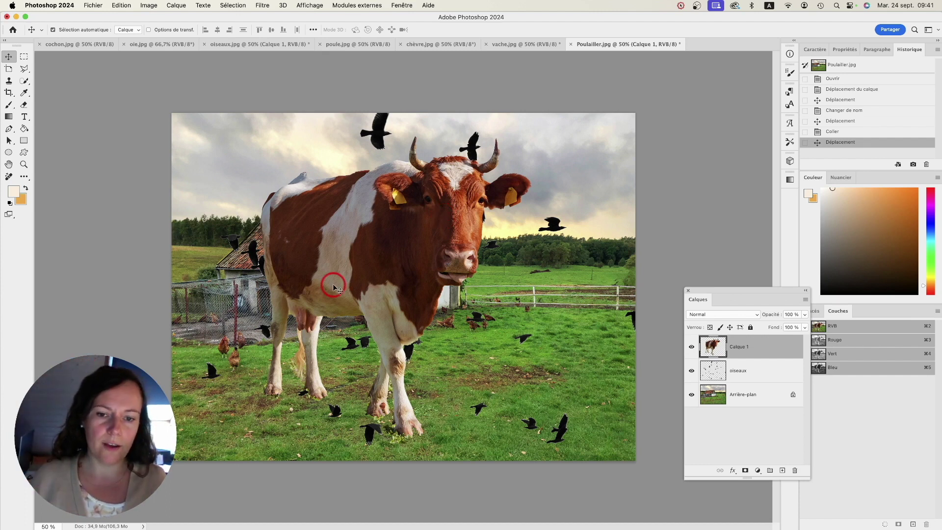
Scale the cow proportionally to 69.60% with Free Transform and place it in the grass to the right of the henhouse.
{"action": "left_click", "coordinate": [149, 4]}
{"action": "left_click", "coordinate": [120, 5]}
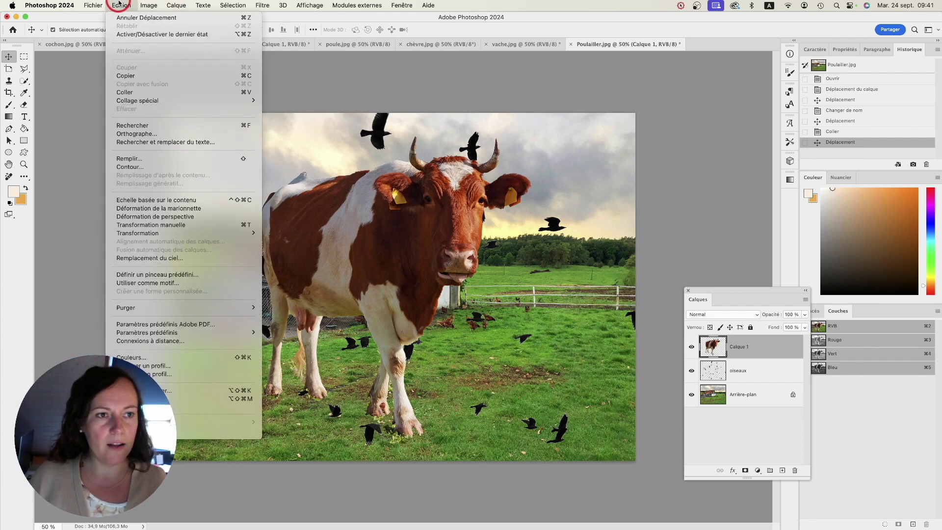
{"action": "left_click", "coordinate": [156, 225]}
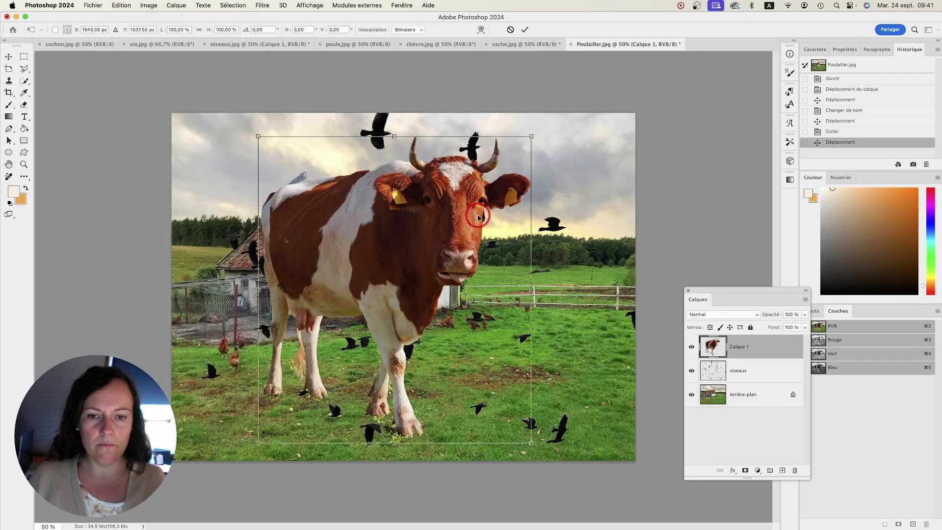
{"action": "left_click", "coordinate": [119, 5]}
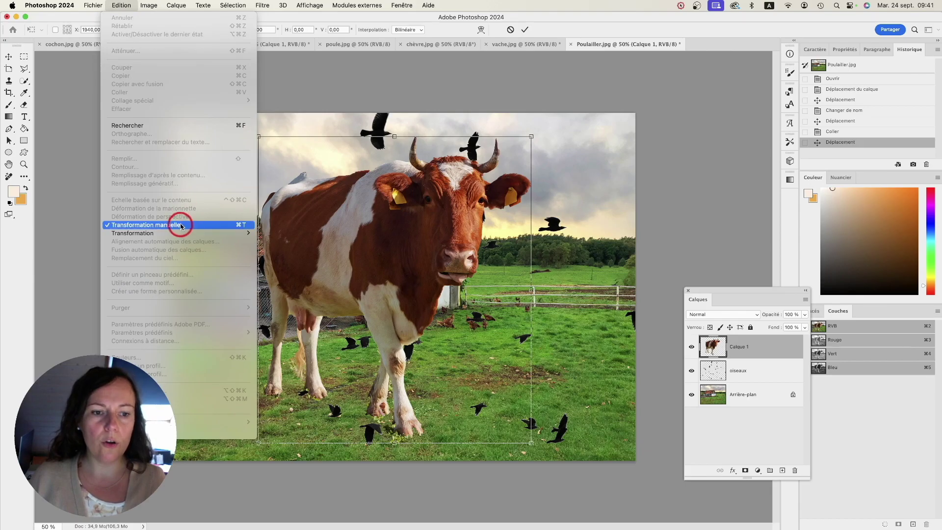
{"action": "left_click", "coordinate": [109, 5]}
{"action": "left_click_drag", "start_coordinate": [533, 139], "coordinate": [439, 263]}
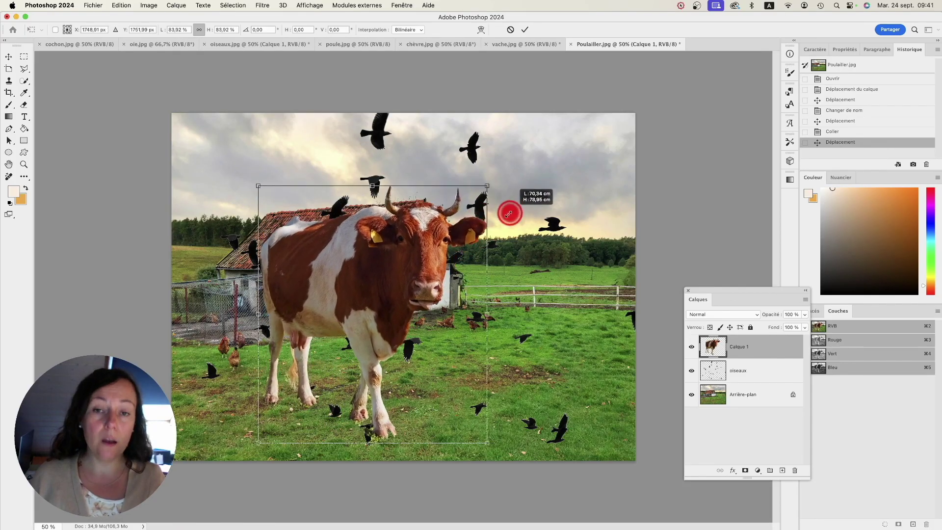
{"action": "left_click_drag", "start_coordinate": [482, 232], "coordinate": [505, 196]}
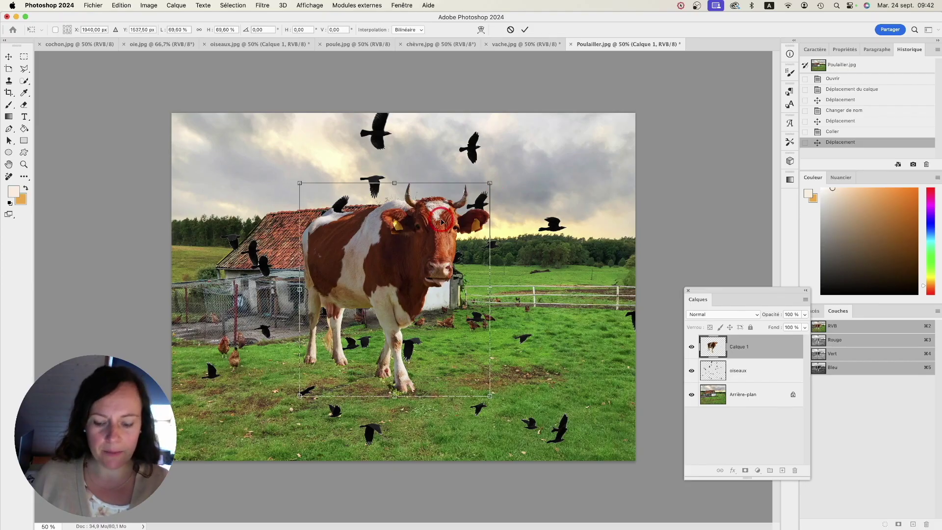
{"action": "key", "text": "Return"}
{"action": "left_click_drag", "start_coordinate": [421, 244], "coordinate": [573, 259]}
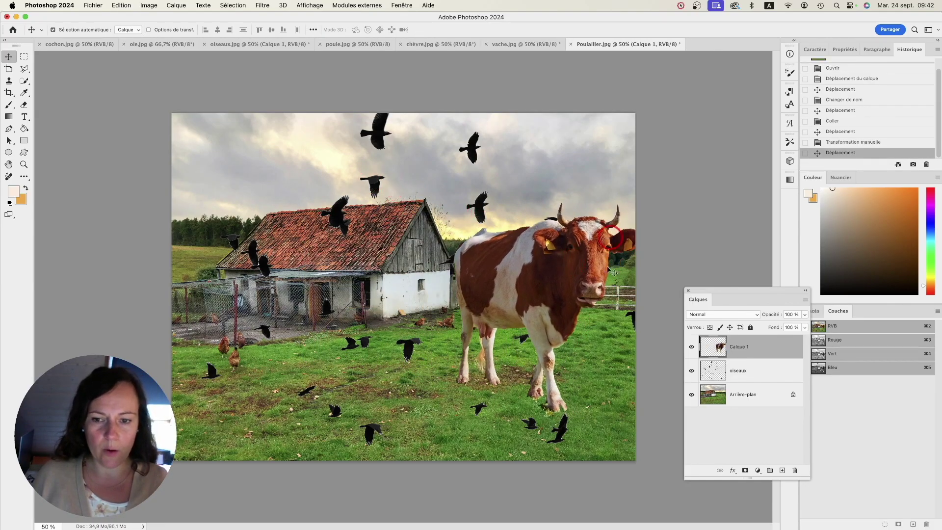
Shrink the oiseaux layer to a small flock with Free Transform and place it in the sky above the cow.
{"action": "left_click", "coordinate": [761, 371]}
{"action": "key", "text": "super+t"}
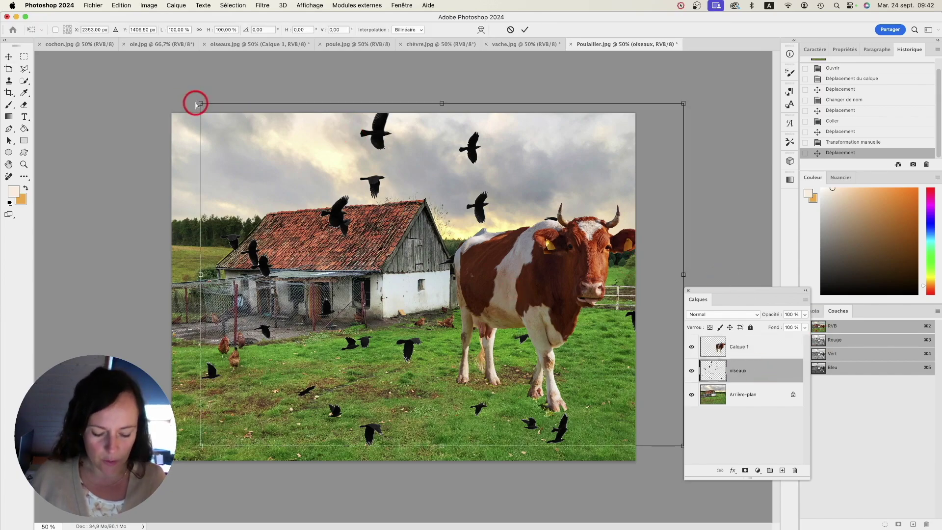
{"action": "key", "text": "Escape"}
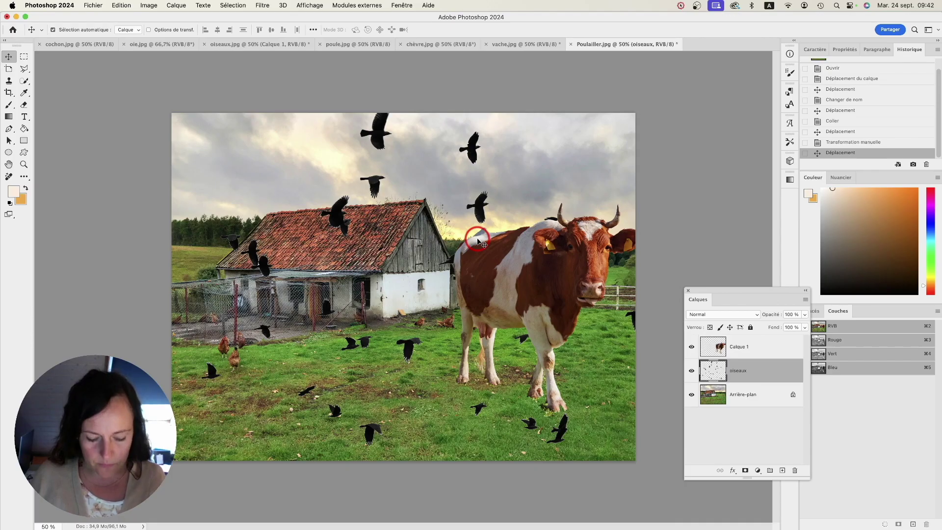
{"action": "key", "text": "super+t"}
{"action": "left_click_drag", "start_coordinate": [682, 102], "coordinate": [591, 182]}
{"action": "left_click_drag", "start_coordinate": [401, 193], "coordinate": [283, 129]}
{"action": "left_click_drag", "start_coordinate": [467, 314], "coordinate": [338, 179]}
{"action": "left_click_drag", "start_coordinate": [320, 113], "coordinate": [304, 121]}
{"action": "left_click_drag", "start_coordinate": [247, 133], "coordinate": [481, 133]}
{"action": "key", "text": "Return"}
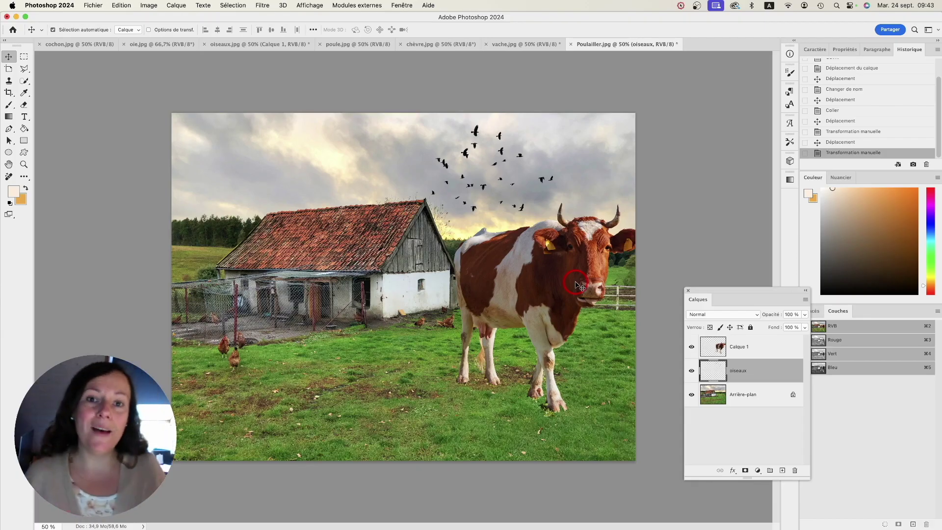
Switch to the chèvre.jpg image and activate the Pen tool in path mode.
{"action": "left_click", "coordinate": [505, 45]}
{"action": "left_click", "coordinate": [455, 46]}
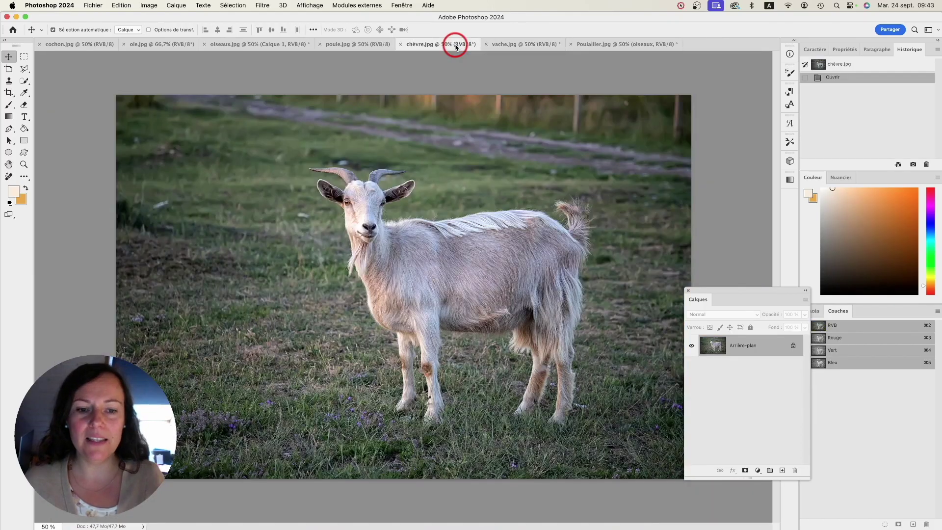
{"action": "left_click", "coordinate": [23, 178]}
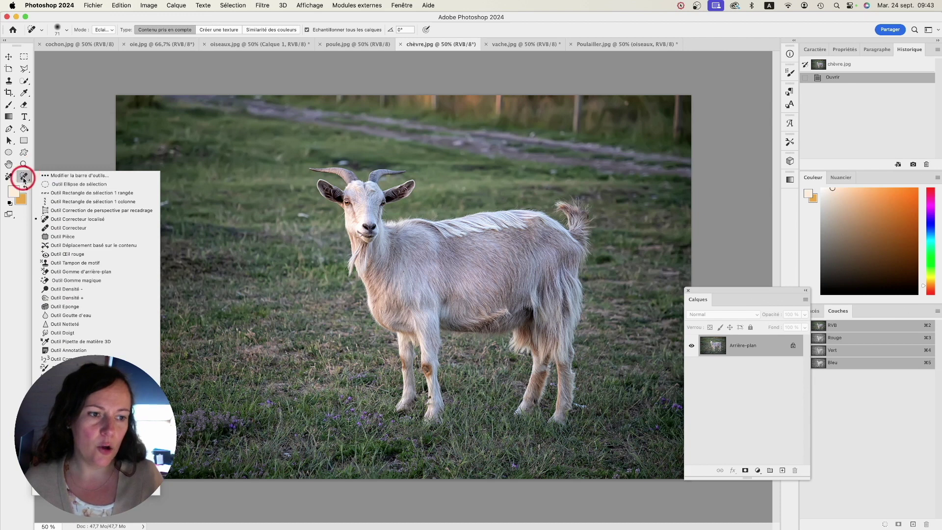
{"action": "left_click", "coordinate": [8, 131]}
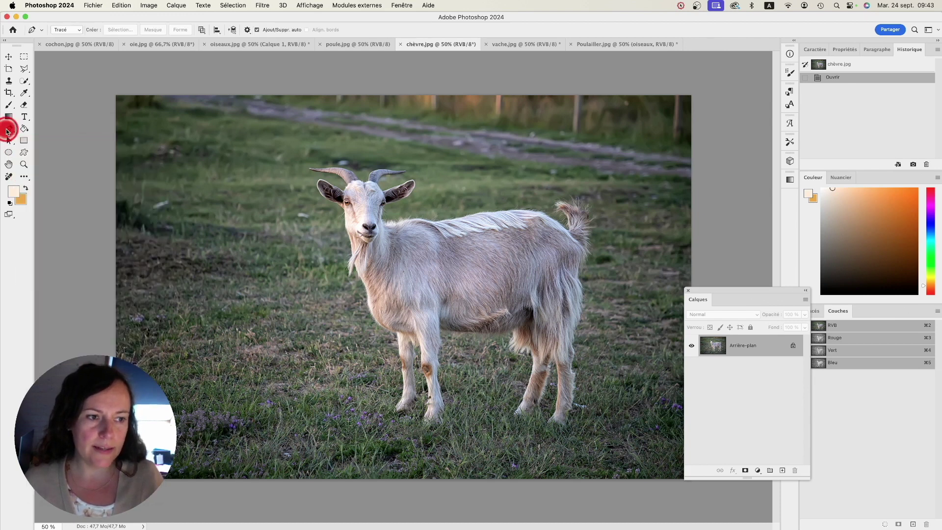
{"action": "left_click_drag", "start_coordinate": [7, 131], "coordinate": [42, 128]}
Trace the goat's neck and back with curved Pen anchors, starting at the cheek and following the white mane.
{"action": "left_click_drag", "start_coordinate": [393, 216], "coordinate": [444, 228]}
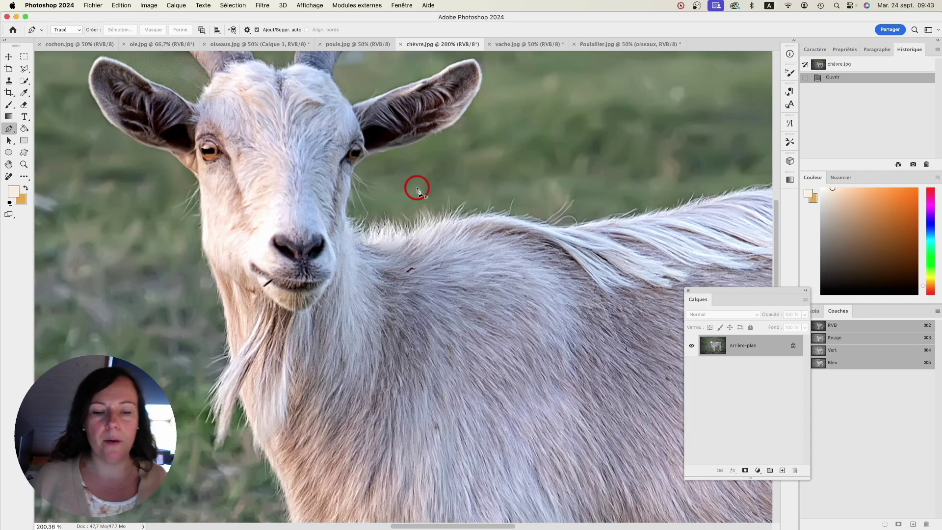
{"action": "left_click_drag", "start_coordinate": [346, 214], "coordinate": [361, 251]}
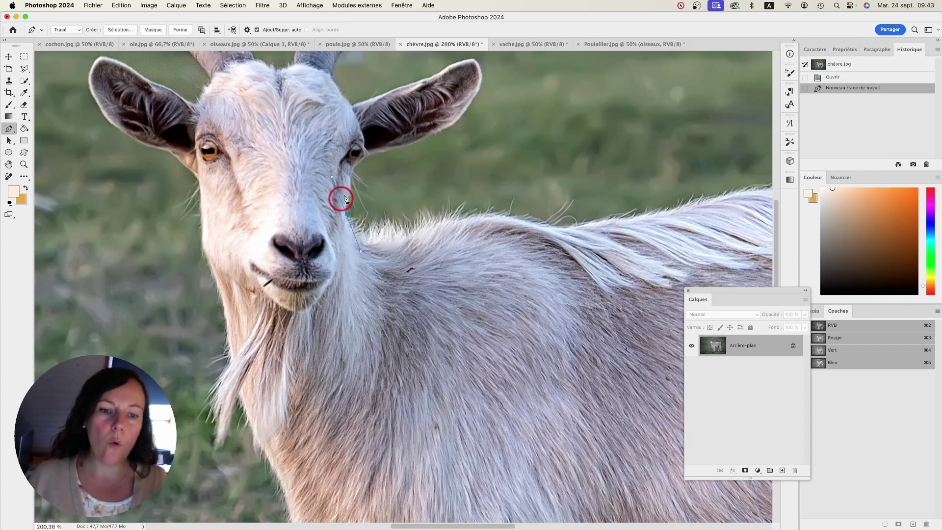
{"action": "left_click_drag", "start_coordinate": [441, 224], "coordinate": [486, 214]}
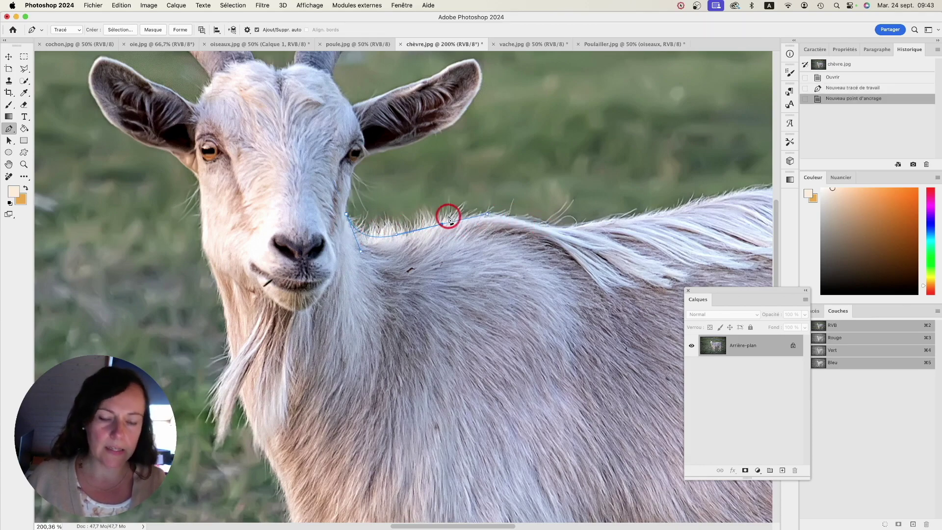
{"action": "left_click_drag", "start_coordinate": [548, 226], "coordinate": [573, 232]}
{"action": "left_click_drag", "start_coordinate": [679, 199], "coordinate": [494, 202]}
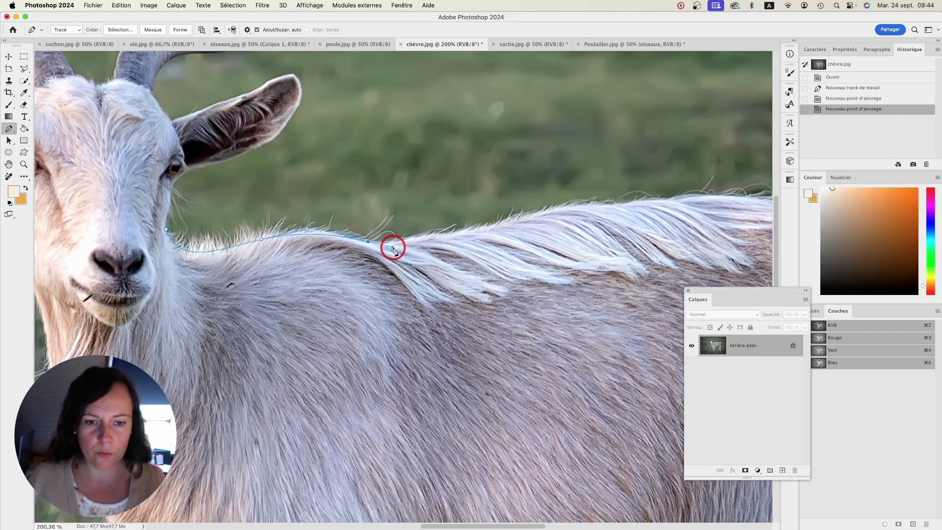
{"action": "left_click_drag", "start_coordinate": [393, 249], "coordinate": [511, 216]}
{"action": "left_click_drag", "start_coordinate": [621, 202], "coordinate": [463, 202]}
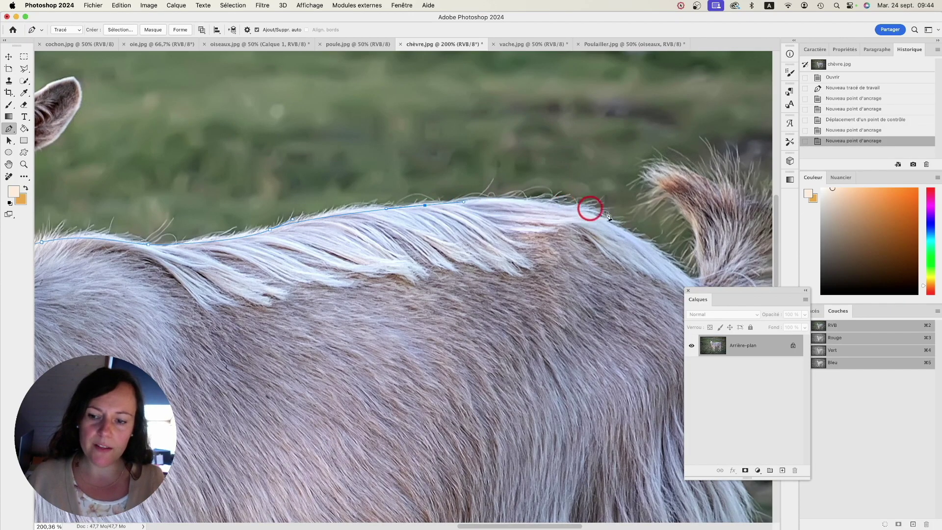
Display the document's paths and extend the Pen path over the goat's rump.
{"action": "left_click_drag", "start_coordinate": [727, 294], "coordinate": [696, 351]}
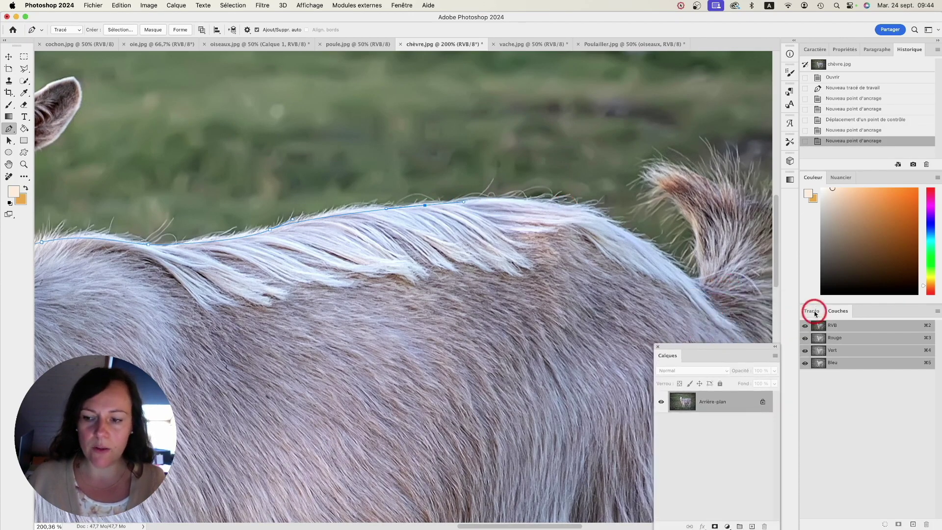
{"action": "left_click", "coordinate": [812, 312]}
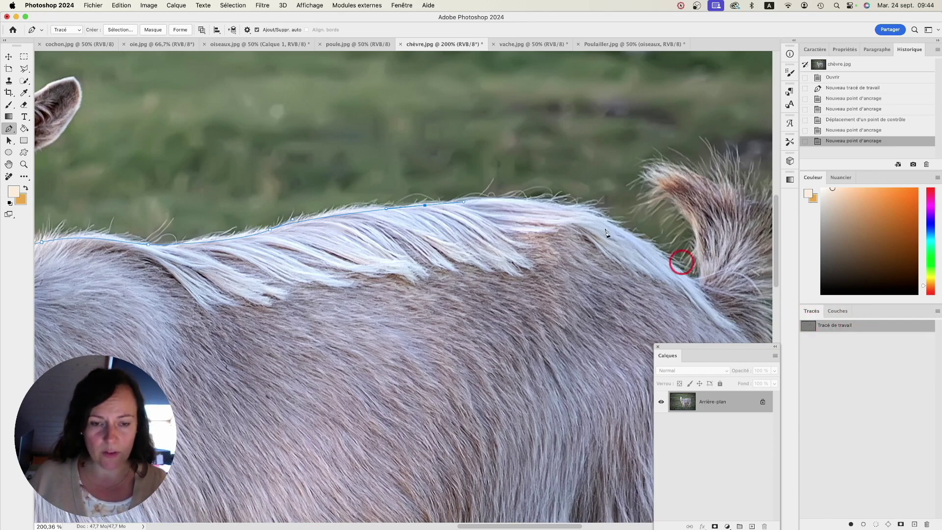
{"action": "left_click_drag", "start_coordinate": [569, 206], "coordinate": [610, 215]}
Continue the path around the goat's tail and down the long hair of the hindquarters with curved anchors.
{"action": "scroll", "coordinate": [536, 214], "scroll_direction": "right", "scroll_amount": 8}
{"action": "scroll", "coordinate": [501, 217], "scroll_direction": "down", "scroll_amount": 2}
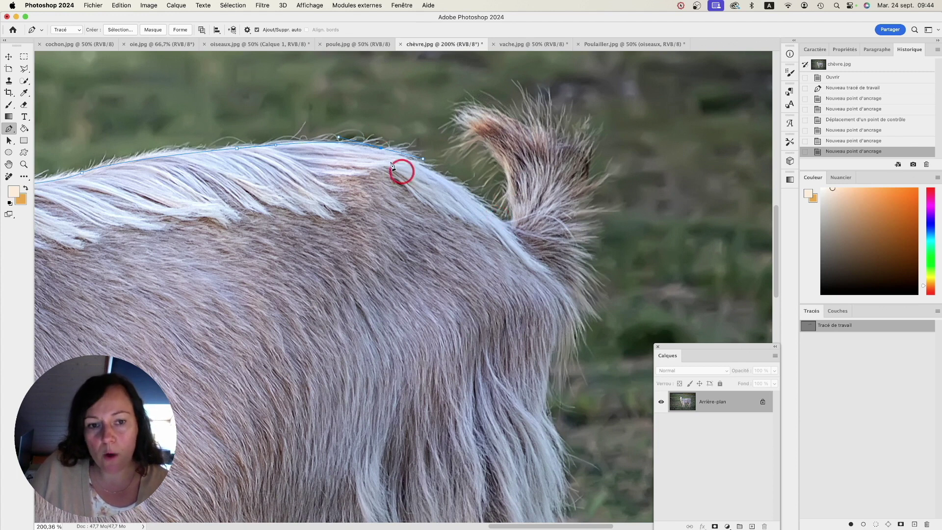
{"action": "left_click_drag", "start_coordinate": [507, 224], "coordinate": [518, 241]}
{"action": "left_click_drag", "start_coordinate": [507, 177], "coordinate": [506, 174]}
{"action": "left_click_drag", "start_coordinate": [467, 133], "coordinate": [548, 134]}
{"action": "left_click_drag", "start_coordinate": [589, 158], "coordinate": [588, 185]}
{"action": "left_click_drag", "start_coordinate": [576, 308], "coordinate": [559, 323]}
{"action": "left_click_drag", "start_coordinate": [534, 420], "coordinate": [561, 203]}
{"action": "left_click_drag", "start_coordinate": [558, 313], "coordinate": [543, 286]}
Close the path across the belly and chest back to its starting point, and adjust the curve above the shoulders.
{"action": "left_click", "coordinate": [431, 302], "text": "alt"}
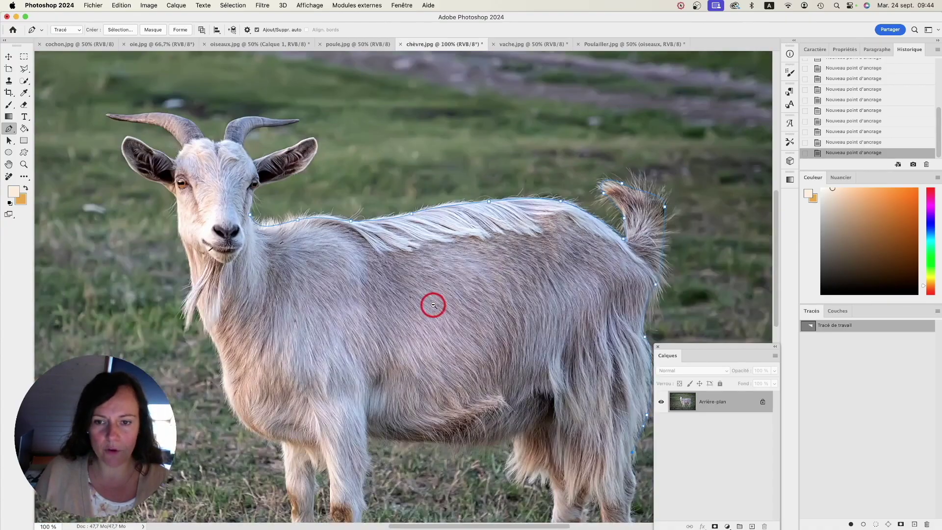
{"action": "left_click_drag", "start_coordinate": [267, 344], "coordinate": [260, 271]}
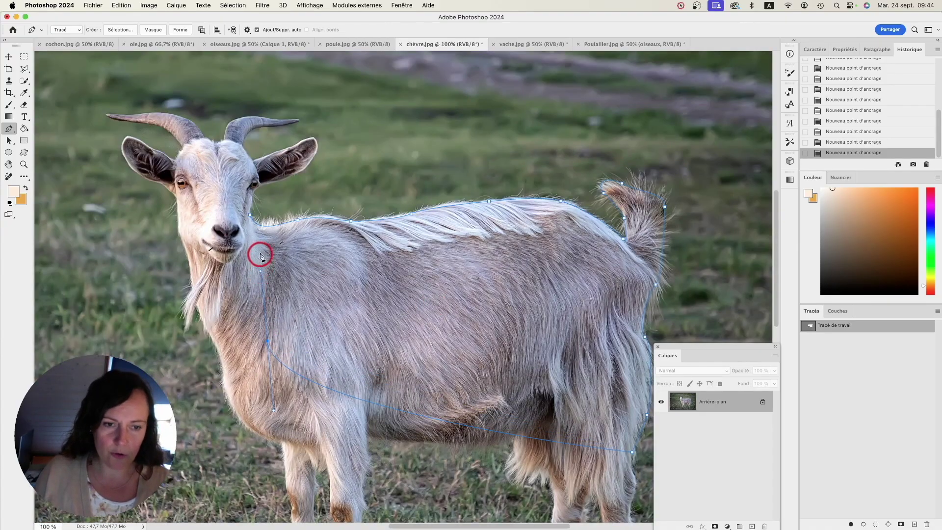
{"action": "scroll", "coordinate": [251, 218], "scroll_direction": "up", "scroll_amount": 5}
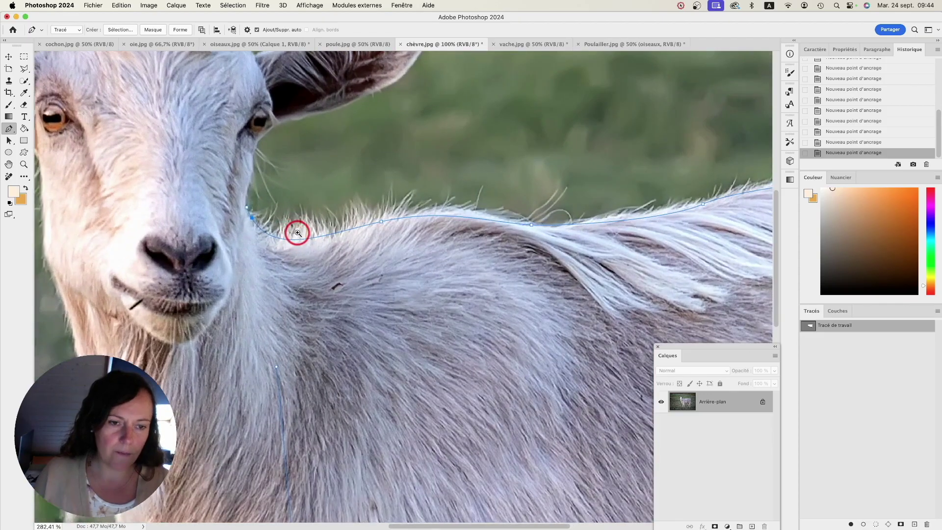
{"action": "left_click", "coordinate": [246, 208]}
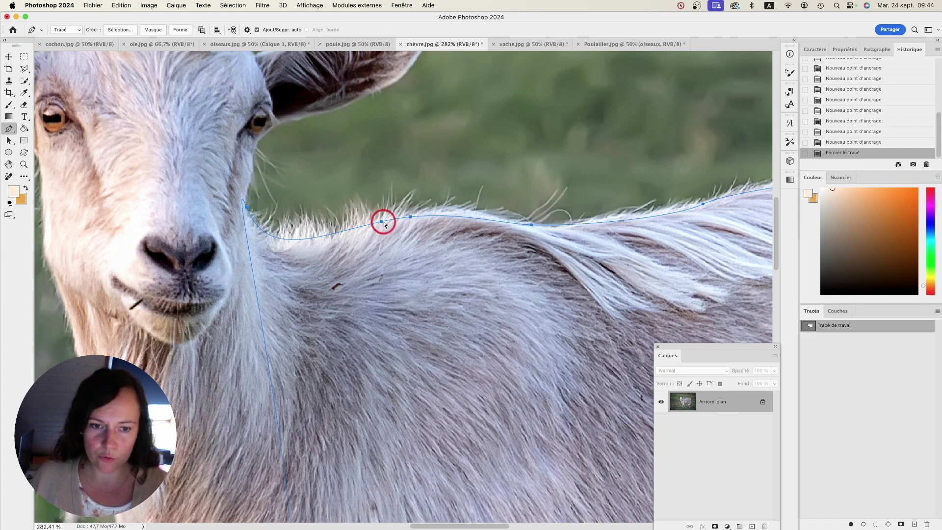
{"action": "left_click_drag", "start_coordinate": [445, 204], "coordinate": [424, 203]}
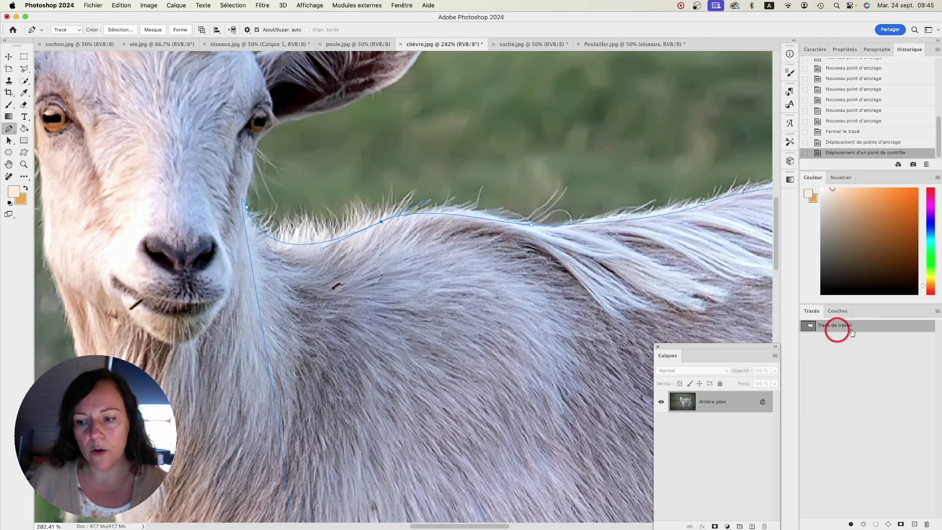
Load the work path as a selection and copy the enclosed part of the goat onto a new layer.
{"action": "left_click_drag", "start_coordinate": [820, 327], "coordinate": [814, 329]}
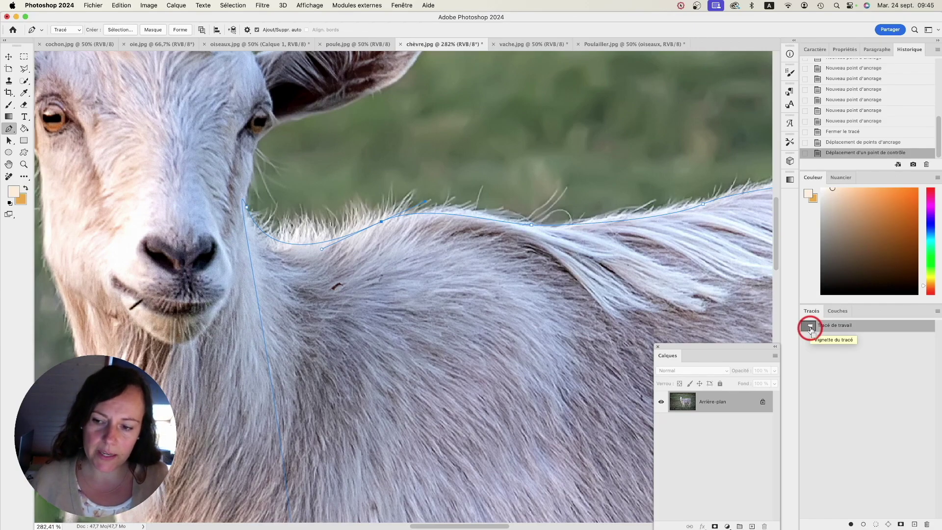
{"action": "left_click", "coordinate": [810, 329], "text": "super"}
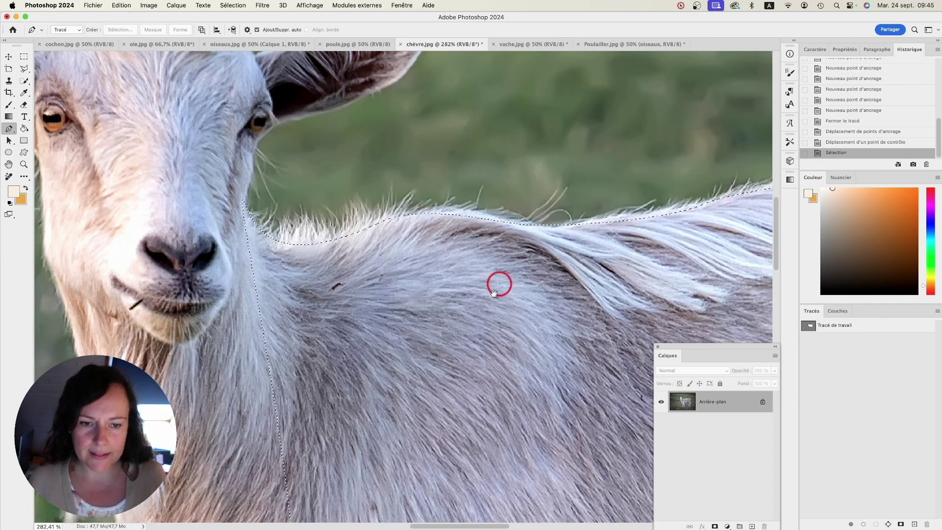
{"action": "key", "text": "super+1"}
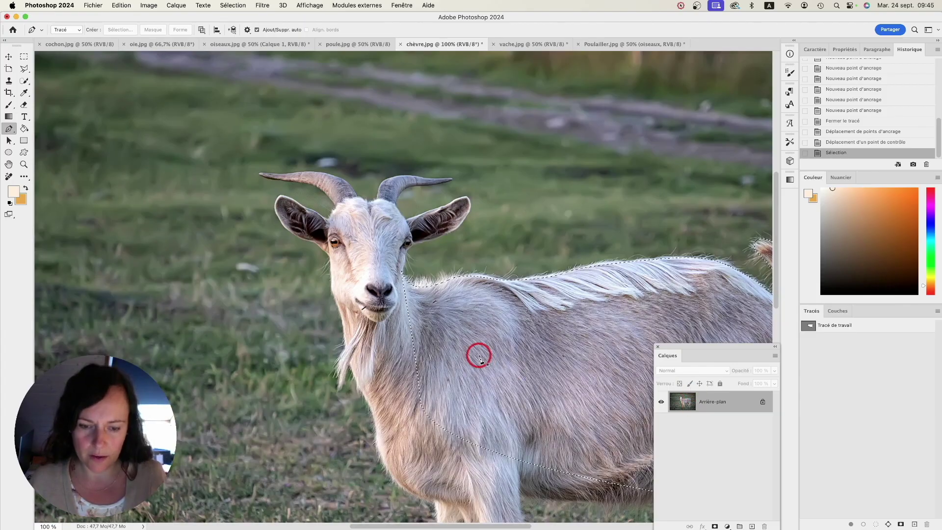
{"action": "key", "text": "super+c"}
{"action": "key", "text": "super+v"}
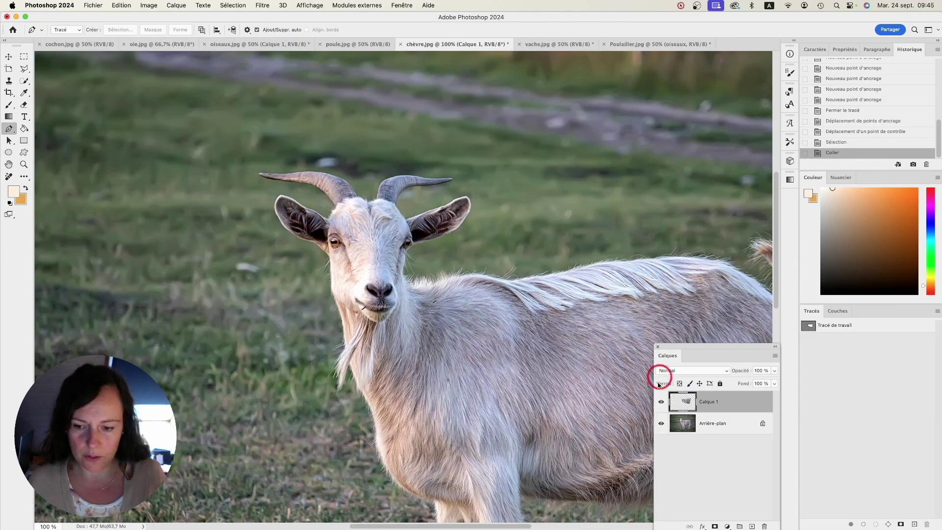
Inspect the pasted goat piece by temporarily hiding the Arrière-plan layer, moving the piece, and undoing the move.
{"action": "left_click", "coordinate": [8, 56]}
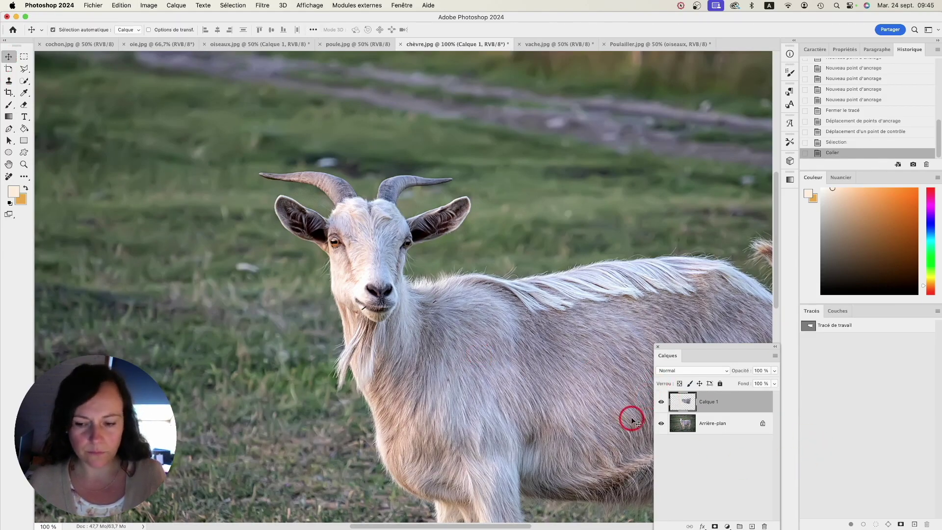
{"action": "left_click", "coordinate": [660, 424]}
{"action": "left_click_drag", "start_coordinate": [499, 328], "coordinate": [326, 248]}
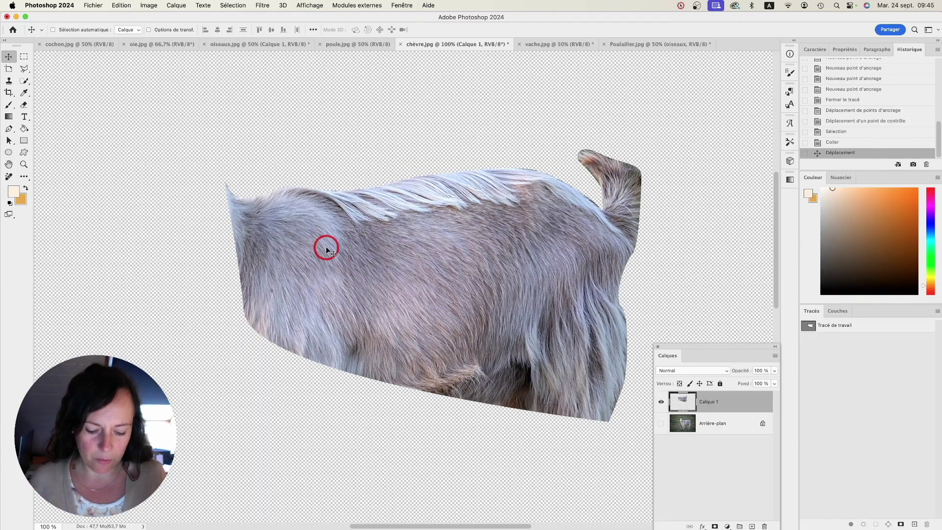
{"action": "key", "text": "super+z"}
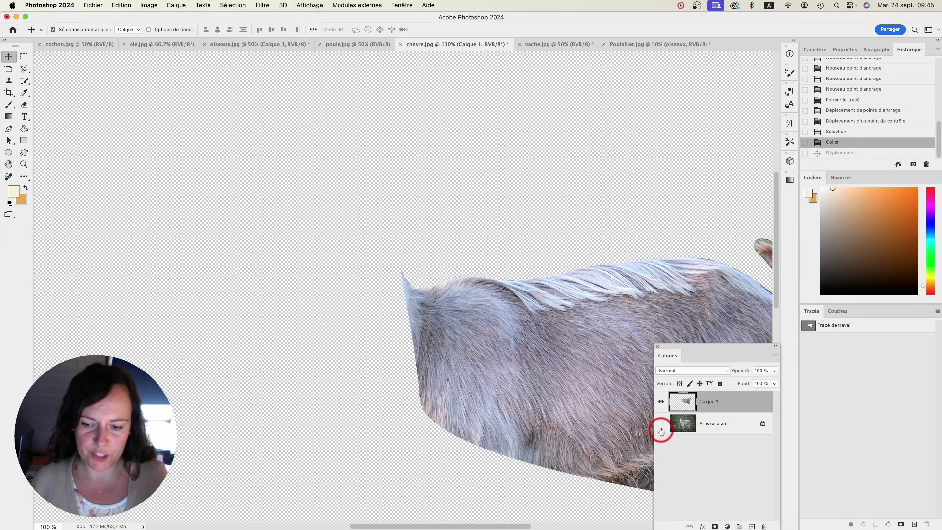
{"action": "left_click", "coordinate": [661, 425]}
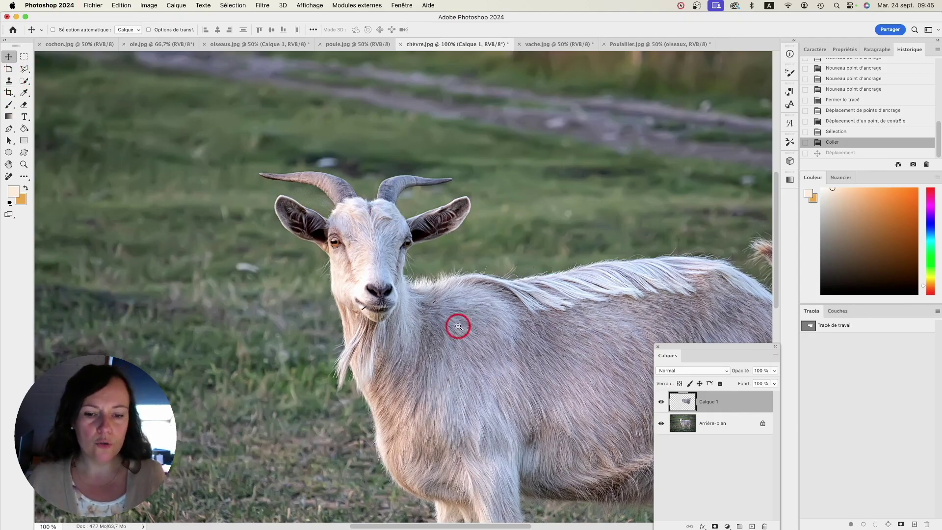
Dock the floating Layers panel beside the Paths and Channels panels and fit the whole goat photo in view.
{"action": "key", "text": "super+minus"}
{"action": "left_click_drag", "start_coordinate": [499, 265], "coordinate": [487, 254]}
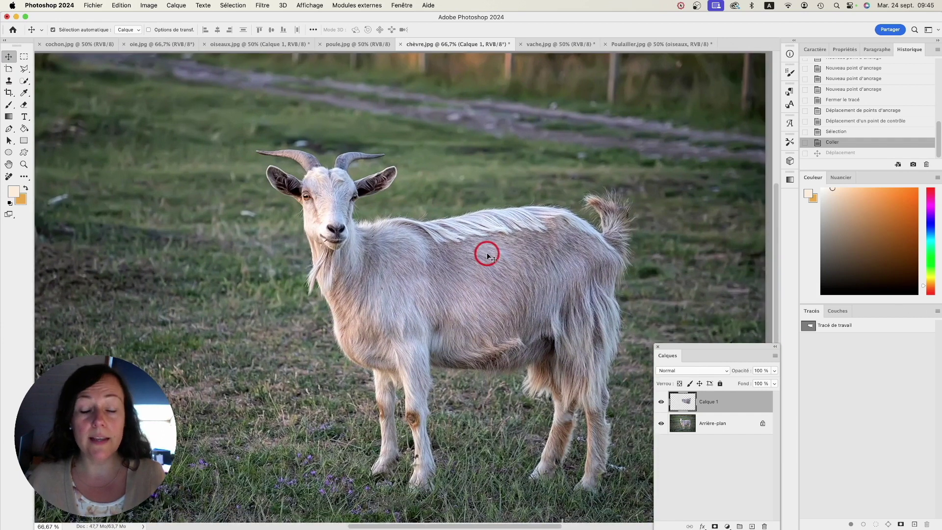
{"action": "left_click_drag", "start_coordinate": [682, 346], "coordinate": [852, 324]}
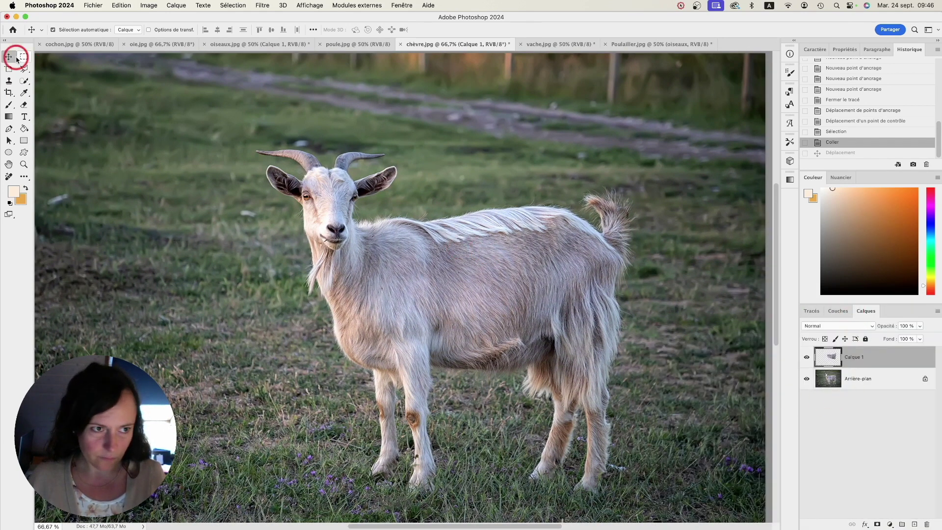
{"action": "key", "text": "super+minus"}
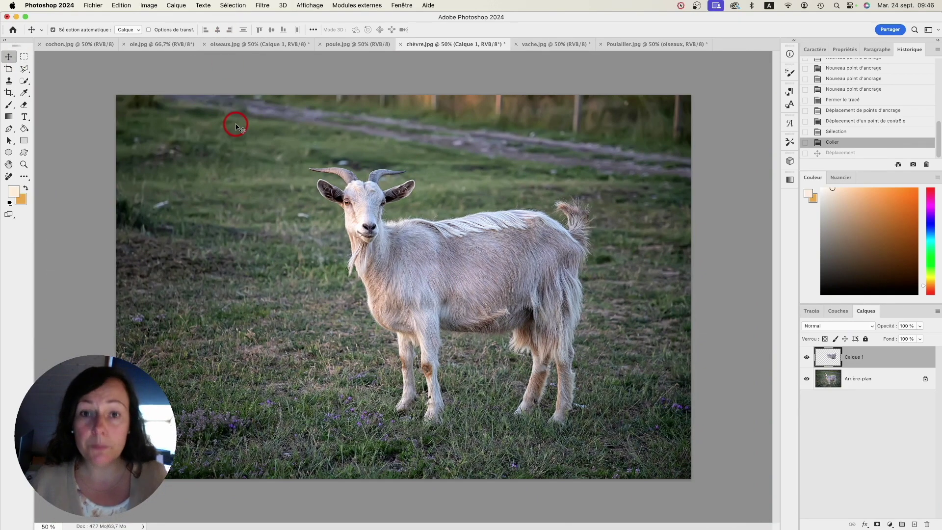
Try Select Subject on the pasted Calque 1 layer, and discard both that layer and the selection.
{"action": "left_click", "coordinate": [233, 6]}
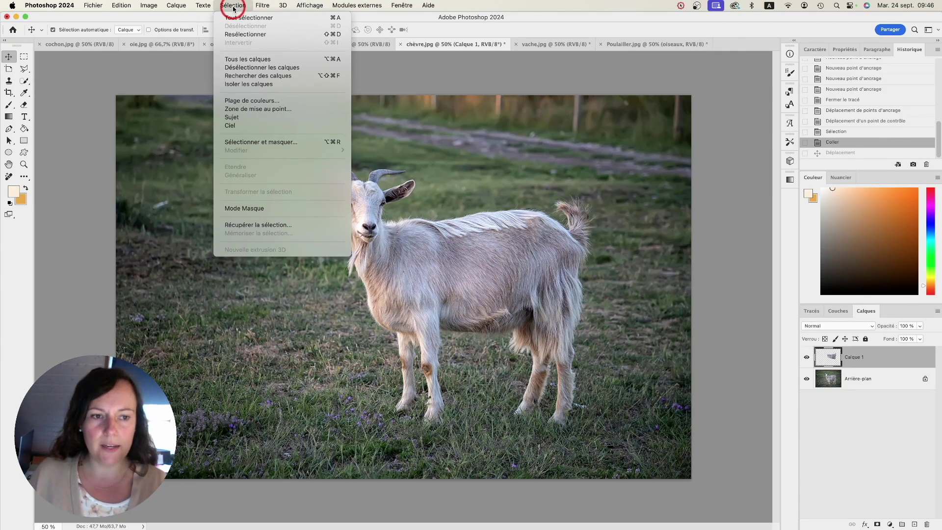
{"action": "left_click", "coordinate": [238, 122]}
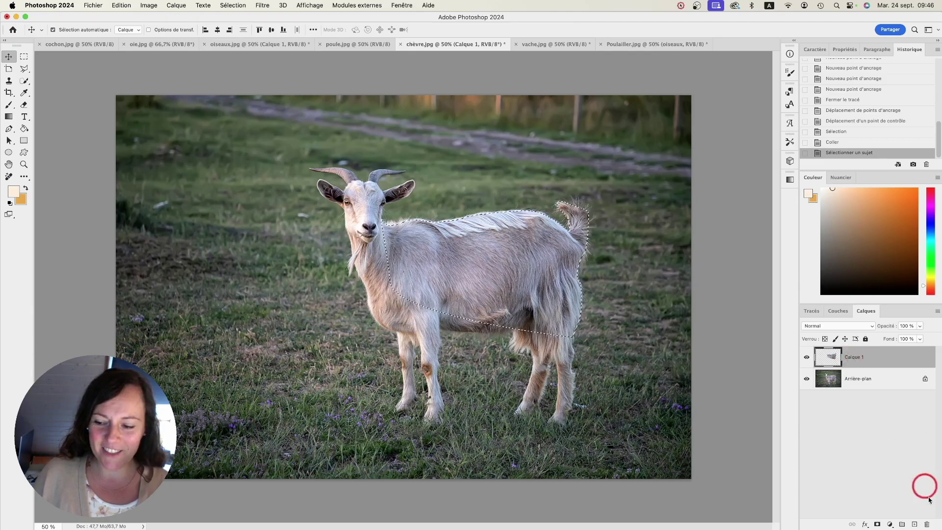
{"action": "left_click", "coordinate": [926, 524]}
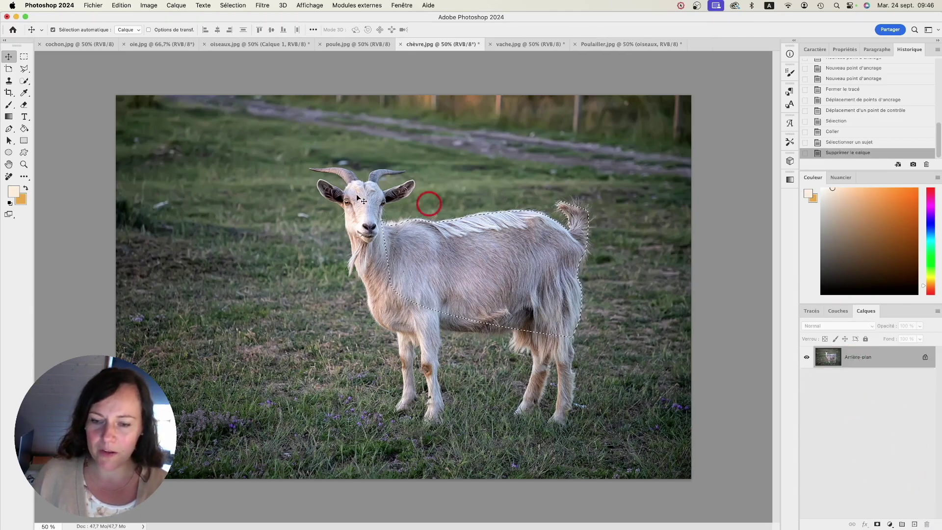
{"action": "key", "text": "super+d"}
Select the whole goat on the Arrière-plan layer with Select Subject and inspect the selection edges around its head and legs.
{"action": "left_click", "coordinate": [235, 5]}
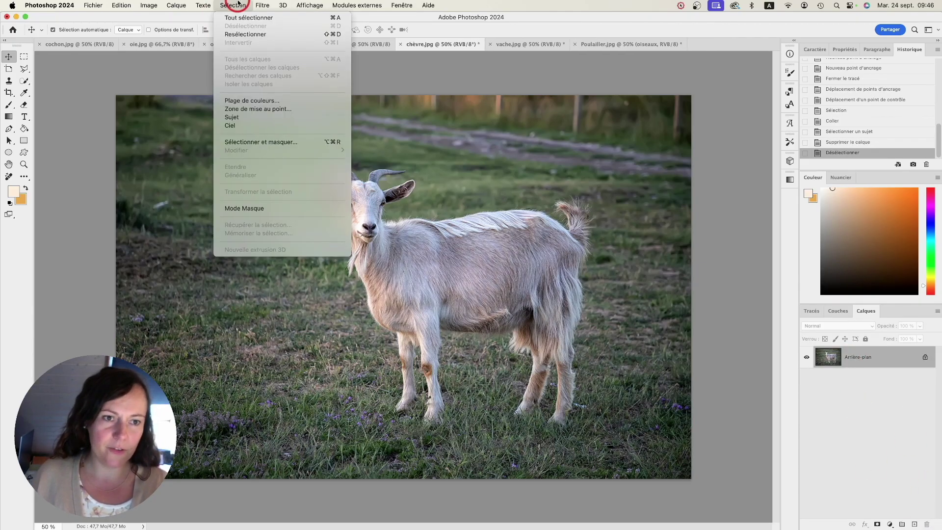
{"action": "left_click", "coordinate": [234, 116]}
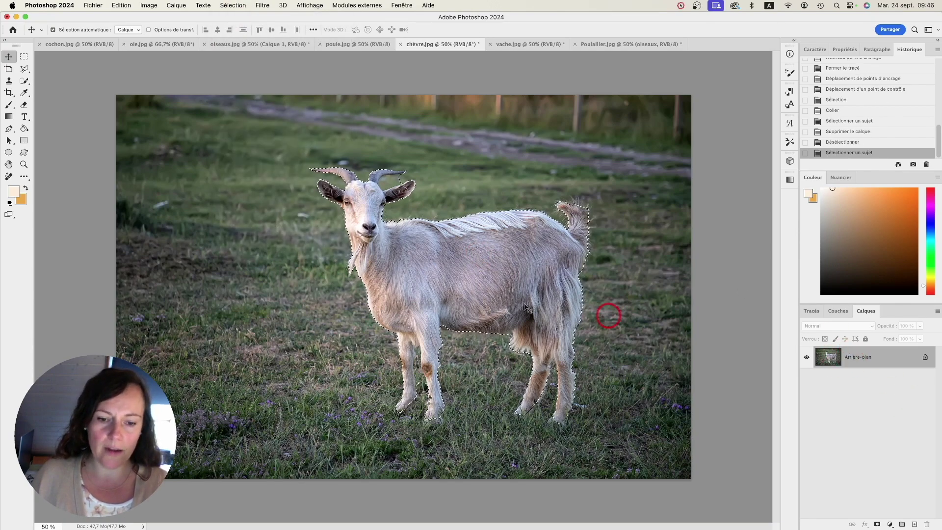
{"action": "left_click_drag", "start_coordinate": [375, 185], "coordinate": [431, 181]}
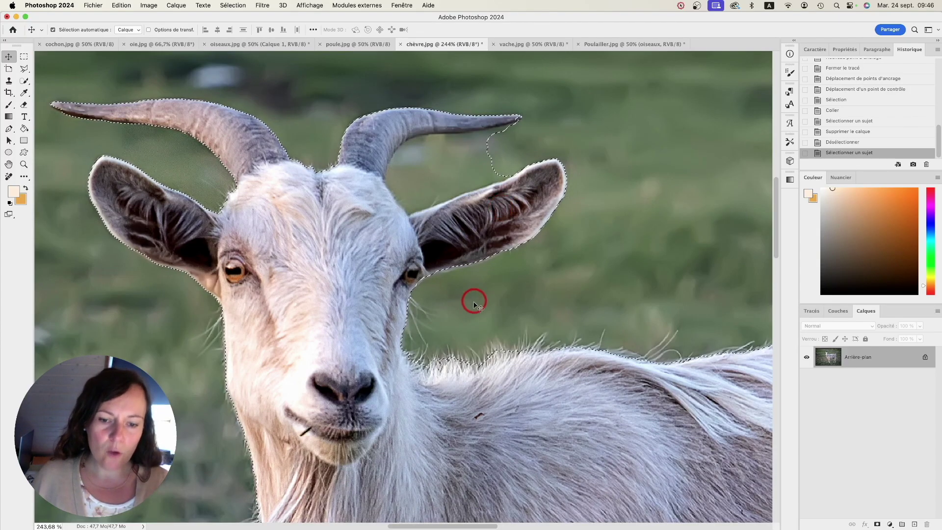
{"action": "left_click_drag", "start_coordinate": [632, 363], "coordinate": [123, 269]}
{"action": "left_click_drag", "start_coordinate": [632, 294], "coordinate": [269, 200]}
{"action": "scroll", "coordinate": [385, 369], "scroll_direction": "down", "scroll_amount": 12}
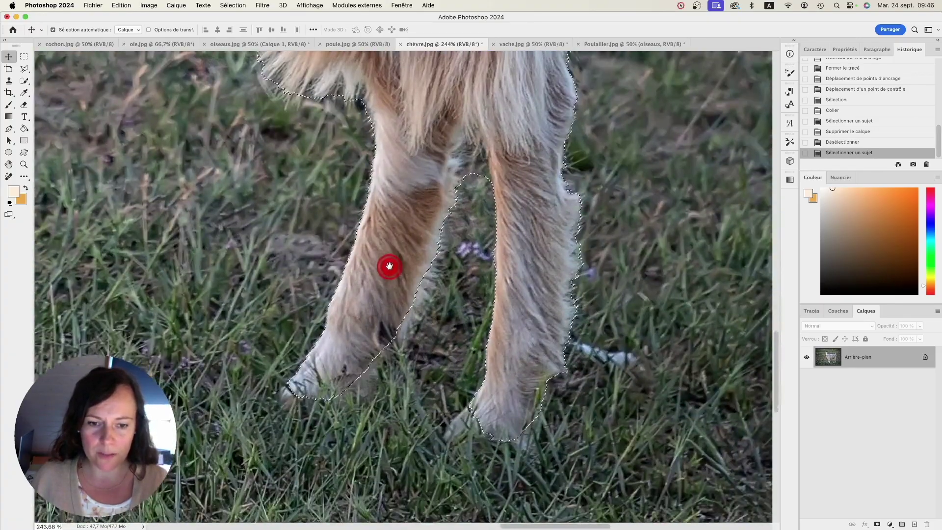
{"action": "left_click_drag", "start_coordinate": [461, 206], "coordinate": [373, 332]}
{"action": "scroll", "coordinate": [347, 374], "scroll_direction": "down", "scroll_amount": 3}
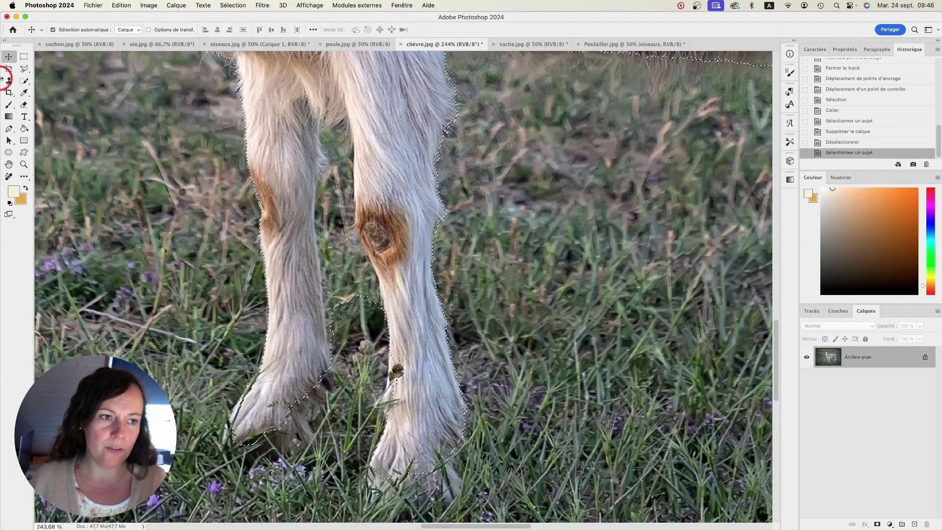
Subtract the grass between the goat's front legs from the selection with the Quick Selection tool.
{"action": "left_click", "coordinate": [23, 80]}
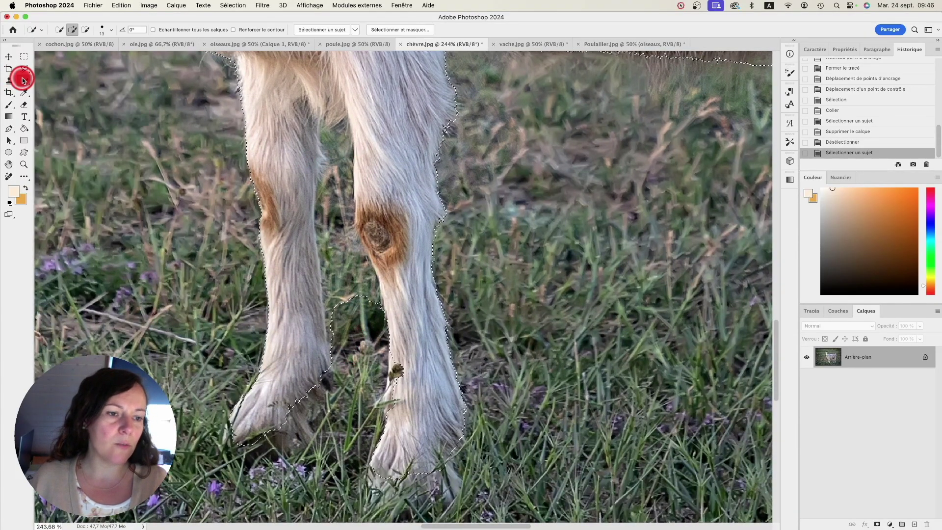
{"action": "key", "text": "alt"}
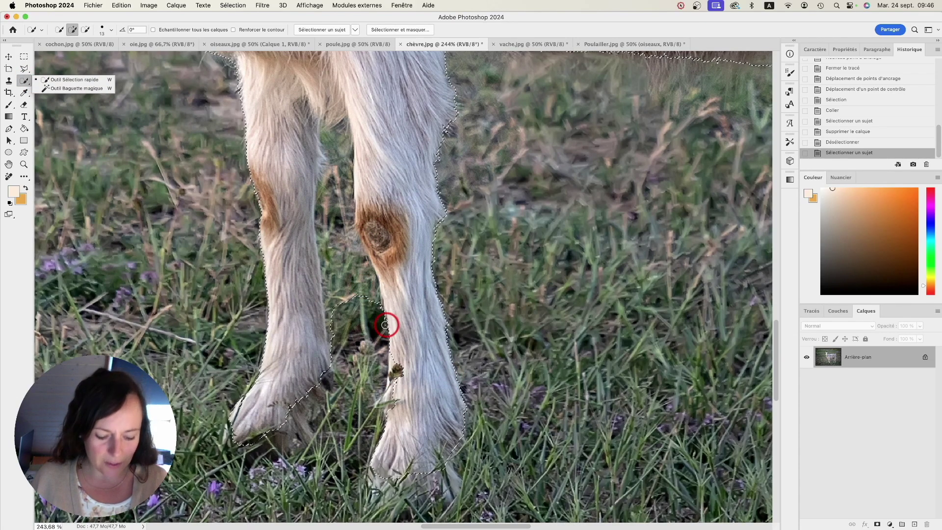
{"action": "mouse_move", "coordinate": [383, 318]}
{"action": "left_mouse_down"}
{"action": "mouse_move", "coordinate": [358, 286]}
{"action": "mouse_move", "coordinate": [340, 233]}
{"action": "mouse_move", "coordinate": [340, 147]}
{"action": "mouse_move", "coordinate": [338, 162]}
{"action": "left_mouse_up"}
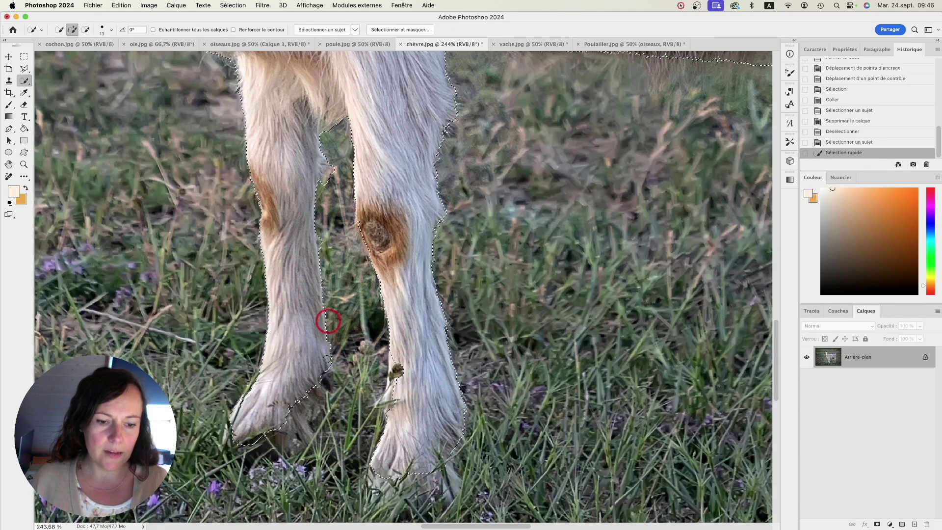
Try to subtract the background between the goat's right-hand horn and ear with the Quick Selection tool, and undo it.
{"action": "left_click_drag", "start_coordinate": [323, 121], "coordinate": [376, 350]}
{"action": "scroll", "coordinate": [485, 294], "scroll_direction": "up", "scroll_amount": 10}
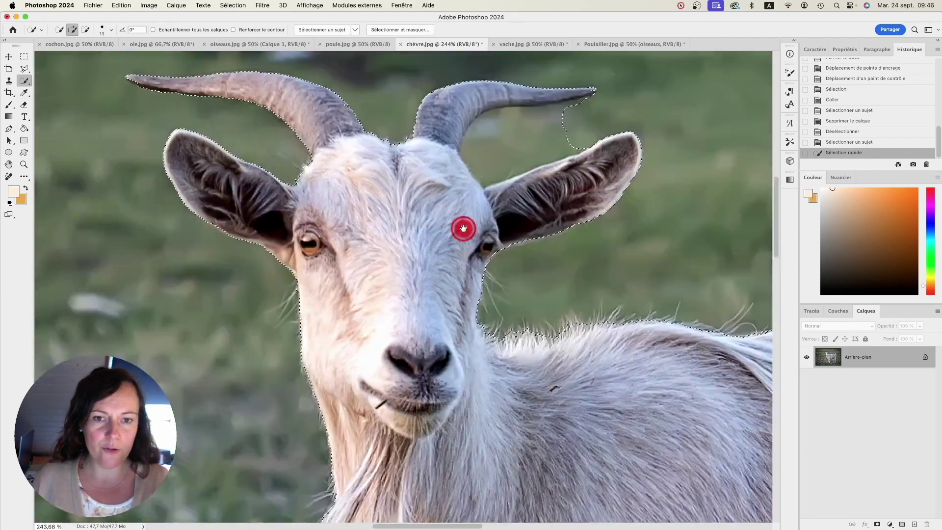
{"action": "key", "text": "alt"}
{"action": "mouse_move", "coordinate": [582, 259]}
{"action": "left_mouse_down"}
{"action": "mouse_move", "coordinate": [595, 249]}
{"action": "mouse_move", "coordinate": [517, 260]}
{"action": "left_mouse_up"}
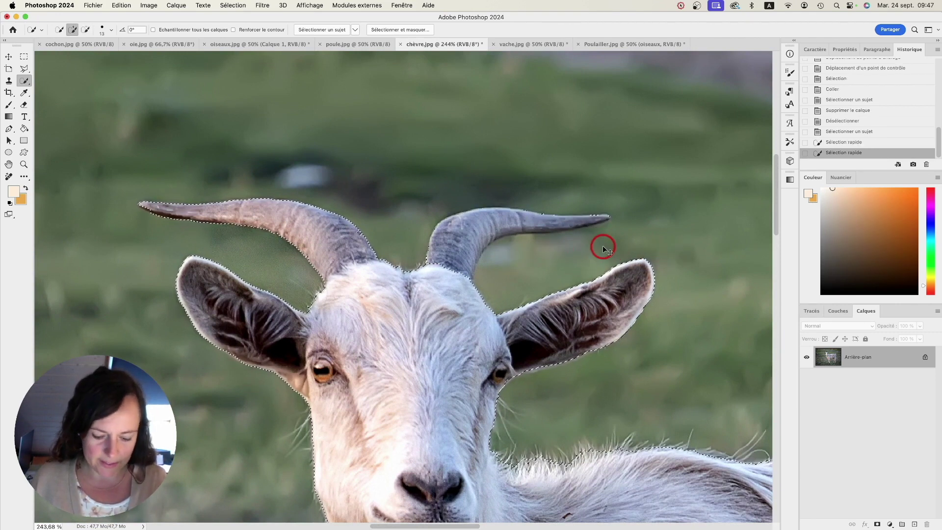
{"action": "key", "text": "super+z"}
Subtract the background between the goat's right-hand horn and ear from the selection with the Lasso tool.
{"action": "mouse_move", "coordinate": [23, 69]}
{"action": "left_mouse_down"}
{"action": "mouse_move", "coordinate": [102, 89]}
{"action": "mouse_move", "coordinate": [68, 71]}
{"action": "left_mouse_up"}
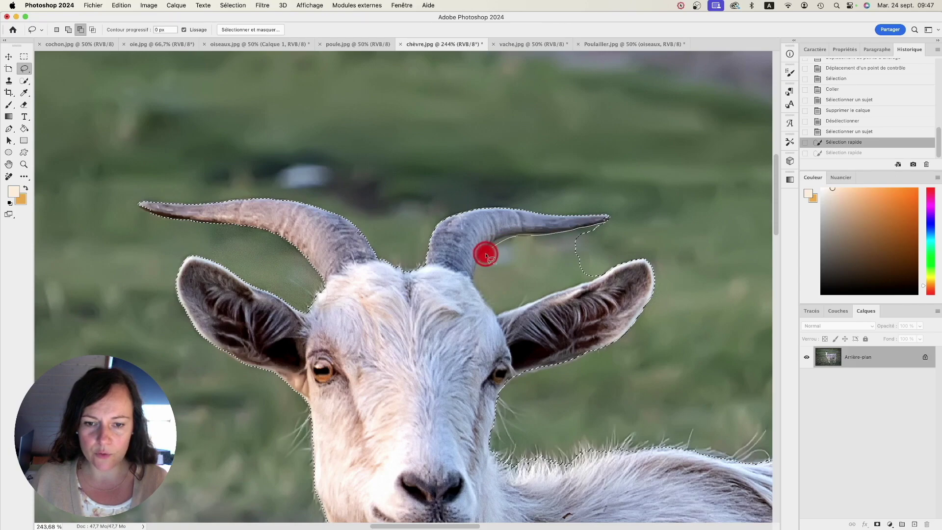
{"action": "mouse_move", "coordinate": [473, 278]}
{"action": "left_mouse_down"}
{"action": "mouse_move", "coordinate": [496, 317]}
{"action": "mouse_move", "coordinate": [549, 297]}
{"action": "left_mouse_up"}
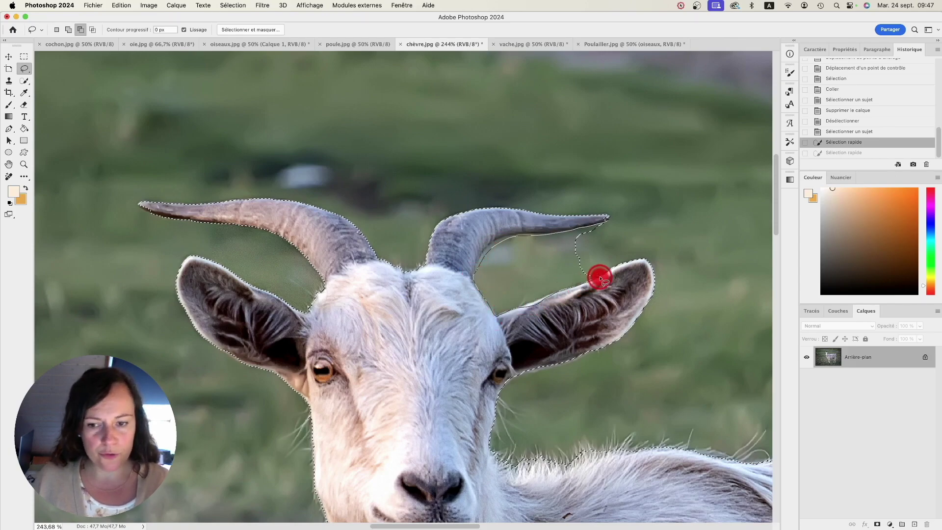
{"action": "left_click_drag", "start_coordinate": [609, 238], "coordinate": [609, 235]}
{"action": "left_click", "coordinate": [235, 6]}
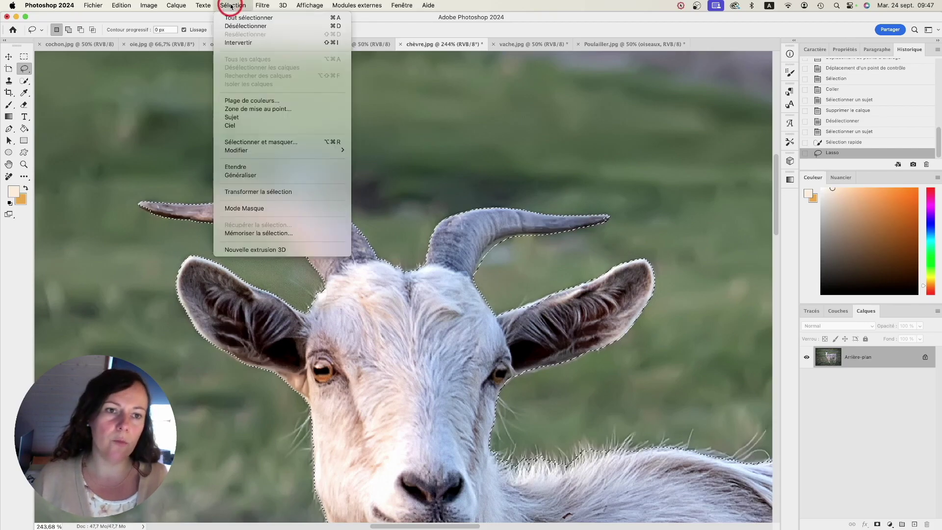
{"action": "left_click", "coordinate": [234, 5]}
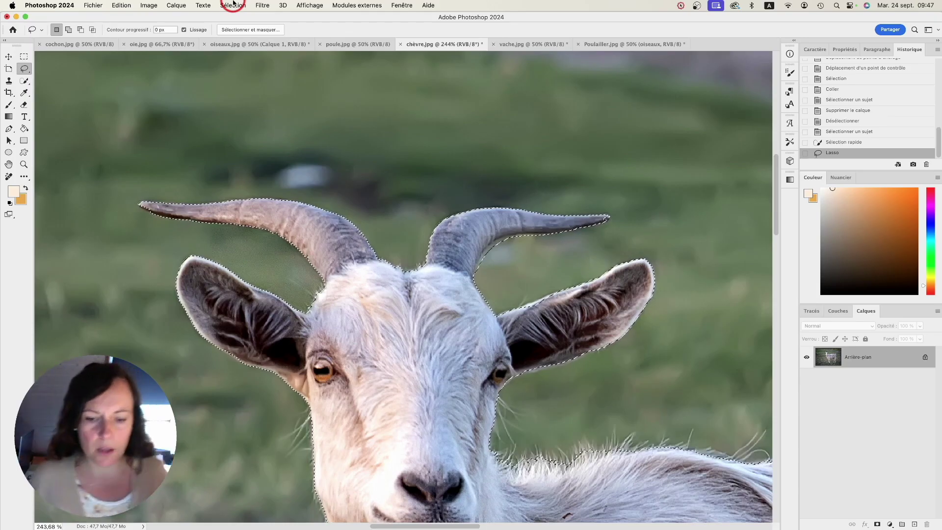
Open the goat selection in Select and Mask and apply Refine Hair to its furry edges.
{"action": "scroll", "coordinate": [498, 414], "scroll_direction": "down", "scroll_amount": 5}
{"action": "left_click_drag", "start_coordinate": [451, 321], "coordinate": [391, 251]}
{"action": "left_click_drag", "start_coordinate": [486, 354], "coordinate": [410, 252]}
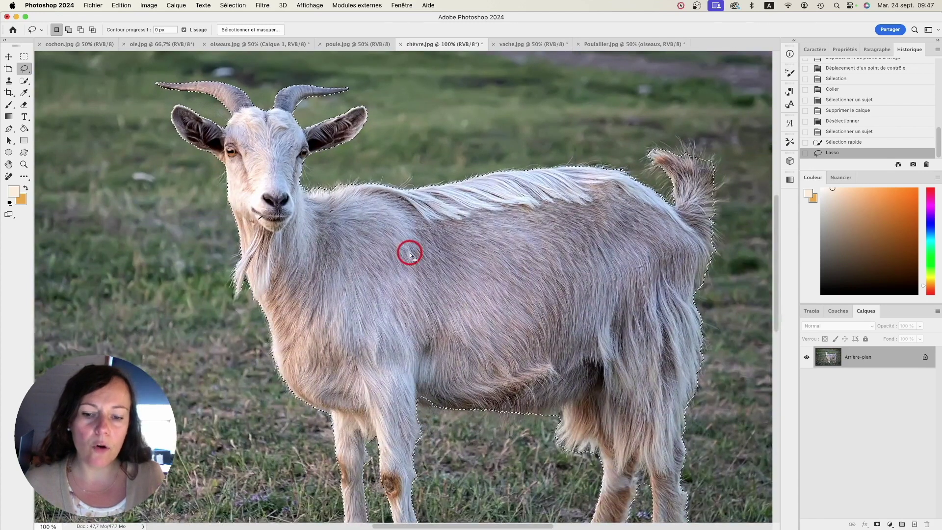
{"action": "left_click", "coordinate": [259, 29]}
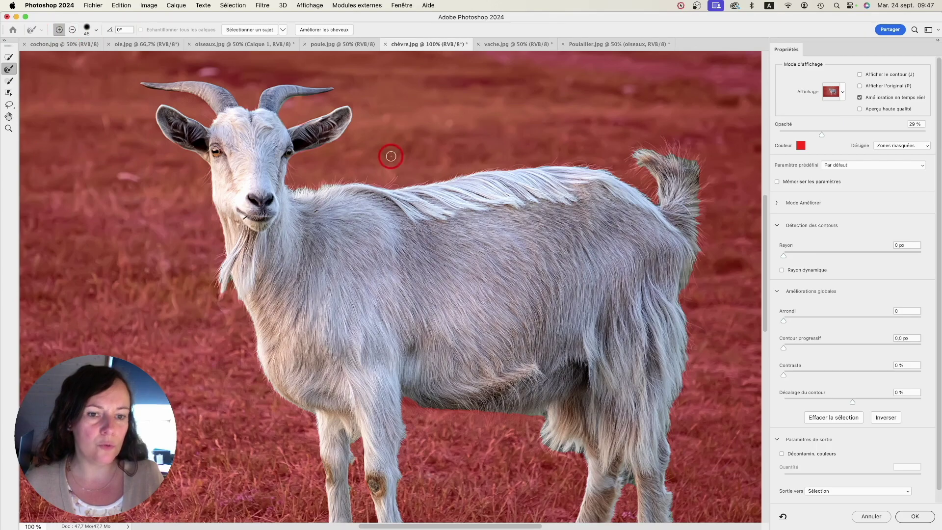
{"action": "mouse_move", "coordinate": [321, 181]}
{"action": "left_mouse_down"}
{"action": "mouse_move", "coordinate": [378, 175]}
{"action": "mouse_move", "coordinate": [368, 191]}
{"action": "mouse_move", "coordinate": [441, 183]}
{"action": "mouse_move", "coordinate": [419, 177]}
{"action": "mouse_move", "coordinate": [274, 206]}
{"action": "mouse_move", "coordinate": [272, 185]}
{"action": "mouse_move", "coordinate": [252, 204]}
{"action": "mouse_move", "coordinate": [227, 185]}
{"action": "mouse_move", "coordinate": [236, 142]}
{"action": "left_mouse_up"}
{"action": "left_click_drag", "start_coordinate": [672, 211], "coordinate": [447, 234]}
{"action": "mouse_move", "coordinate": [275, 232]}
{"action": "left_mouse_down"}
{"action": "mouse_move", "coordinate": [288, 215]}
{"action": "mouse_move", "coordinate": [289, 230]}
{"action": "mouse_move", "coordinate": [386, 230]}
{"action": "mouse_move", "coordinate": [265, 216]}
{"action": "left_mouse_up"}
{"action": "mouse_move", "coordinate": [564, 201]}
{"action": "left_mouse_down"}
{"action": "mouse_move", "coordinate": [425, 216]}
{"action": "mouse_move", "coordinate": [386, 195]}
{"action": "mouse_move", "coordinate": [422, 196]}
{"action": "mouse_move", "coordinate": [350, 205]}
{"action": "left_mouse_up"}
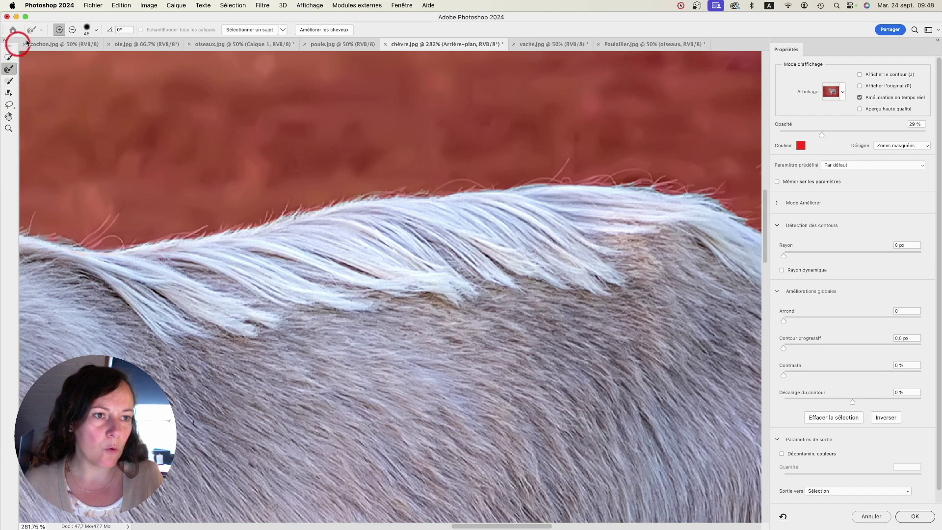
{"action": "left_click", "coordinate": [309, 30]}
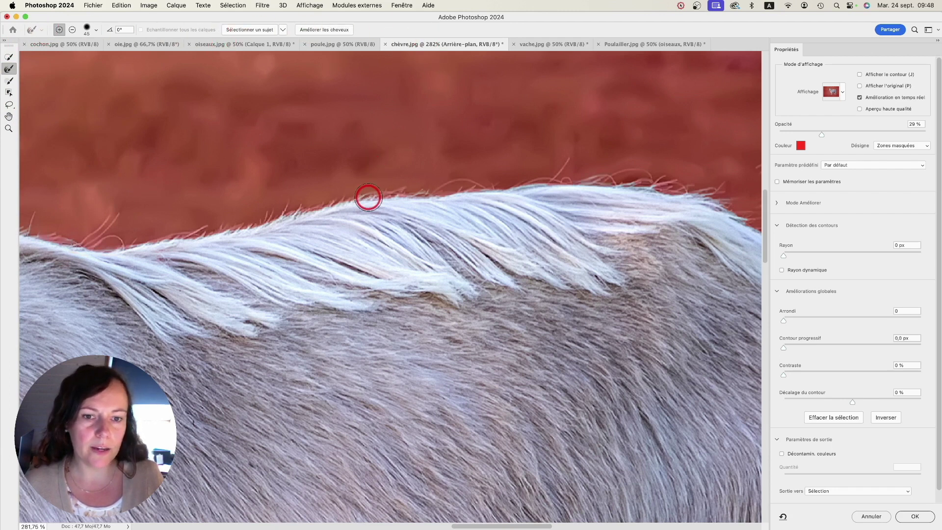
Brush over the fine hairs along the goat's back and tail with the Refine Edge brush.
{"action": "left_click_drag", "start_coordinate": [364, 197], "coordinate": [431, 194]}
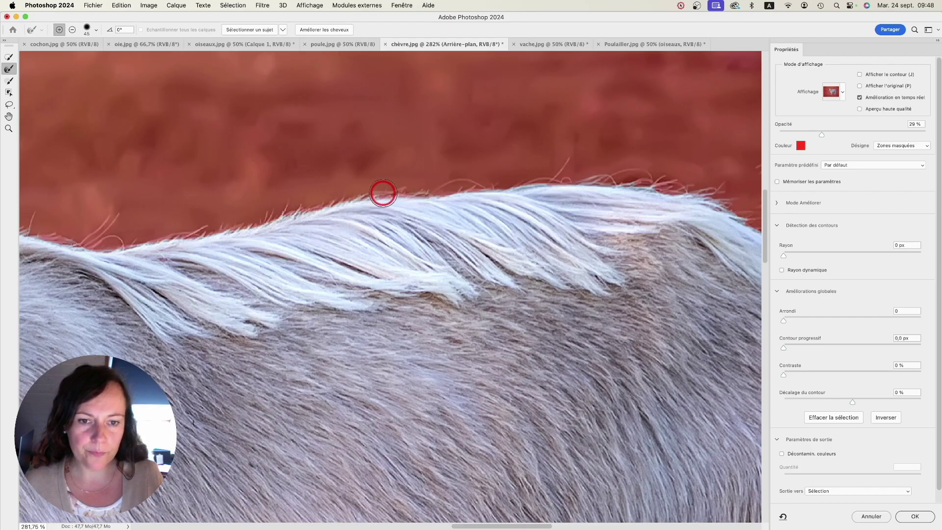
{"action": "mouse_move", "coordinate": [535, 190]}
{"action": "left_mouse_down"}
{"action": "mouse_move", "coordinate": [626, 175]}
{"action": "mouse_move", "coordinate": [618, 181]}
{"action": "left_mouse_up"}
{"action": "left_click_drag", "start_coordinate": [698, 195], "coordinate": [468, 162]}
{"action": "left_click_drag", "start_coordinate": [593, 198], "coordinate": [327, 146]}
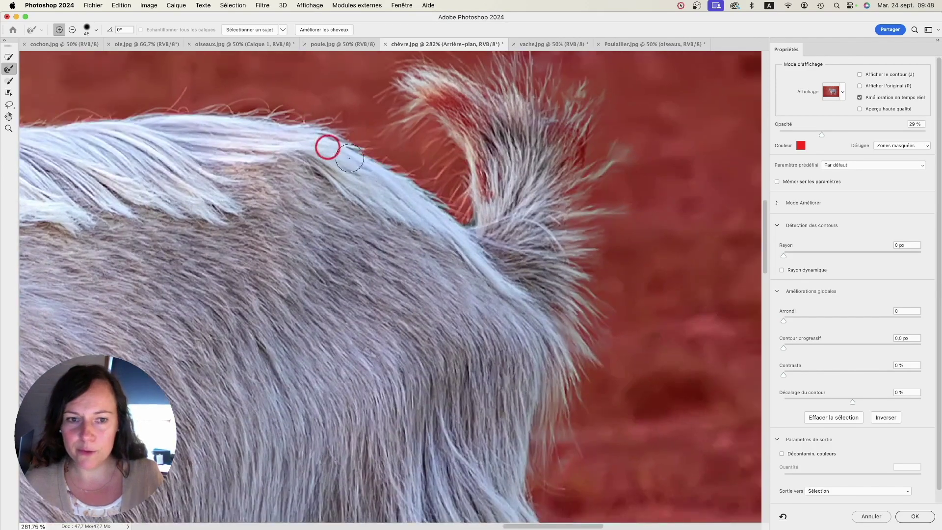
{"action": "mouse_move", "coordinate": [453, 92]}
{"action": "left_mouse_down"}
{"action": "mouse_move", "coordinate": [447, 116]}
{"action": "mouse_move", "coordinate": [472, 126]}
{"action": "mouse_move", "coordinate": [426, 89]}
{"action": "mouse_move", "coordinate": [480, 171]}
{"action": "mouse_move", "coordinate": [427, 103]}
{"action": "left_mouse_up"}
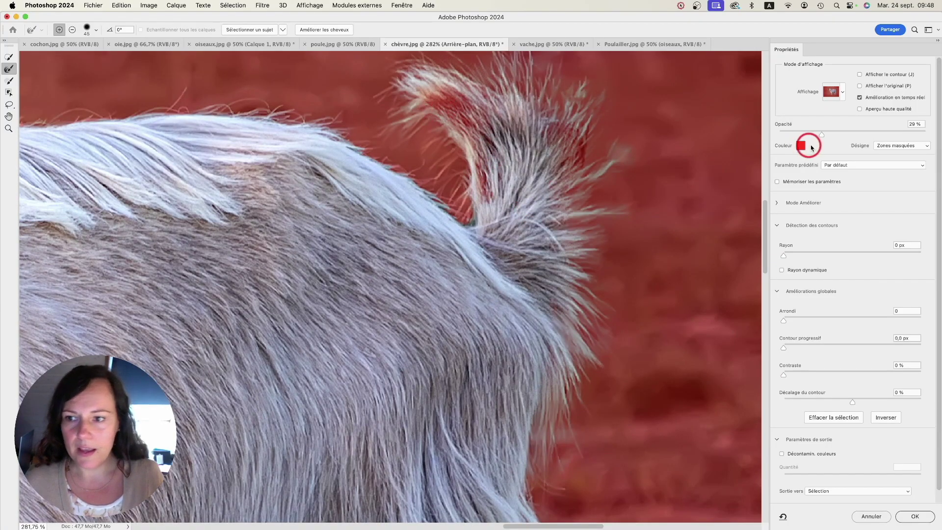
Preview the mask in Noir et blanc and remove the grey halos around the tail with the Refine Edge brush in subtract mode.
{"action": "left_click", "coordinate": [843, 91]}
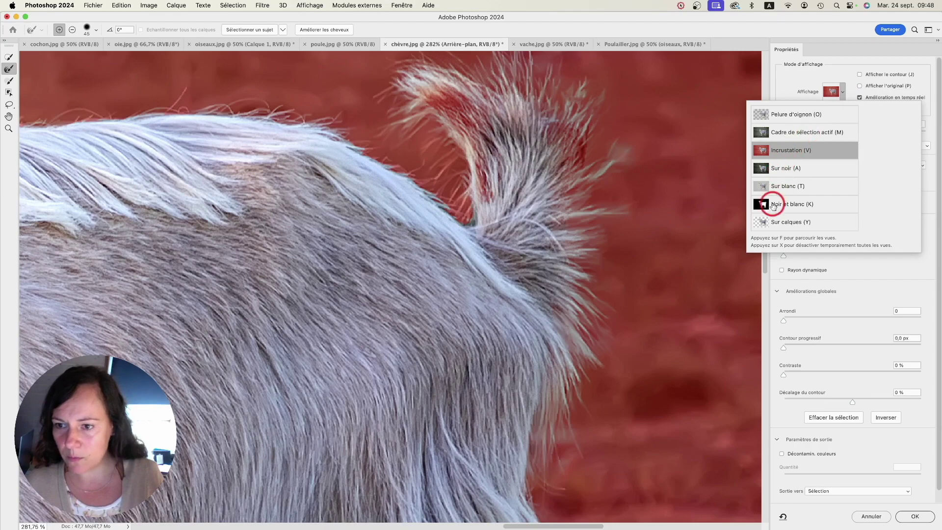
{"action": "left_click", "coordinate": [775, 205]}
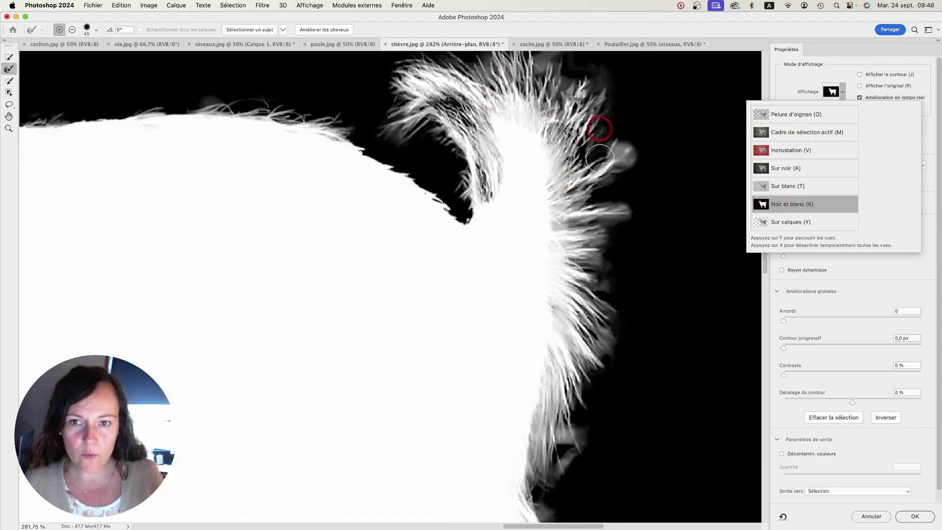
{"action": "left_click_drag", "start_coordinate": [599, 158], "coordinate": [518, 246]}
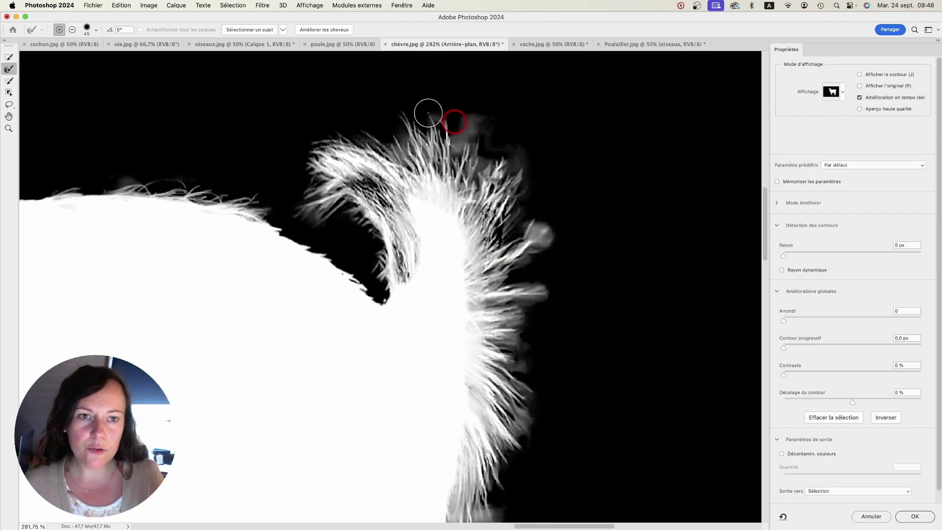
{"action": "left_click", "coordinate": [74, 30]}
{"action": "mouse_move", "coordinate": [471, 142]}
{"action": "left_mouse_down"}
{"action": "mouse_move", "coordinate": [469, 123]}
{"action": "mouse_move", "coordinate": [491, 152]}
{"action": "mouse_move", "coordinate": [520, 152]}
{"action": "mouse_move", "coordinate": [519, 179]}
{"action": "left_mouse_up"}
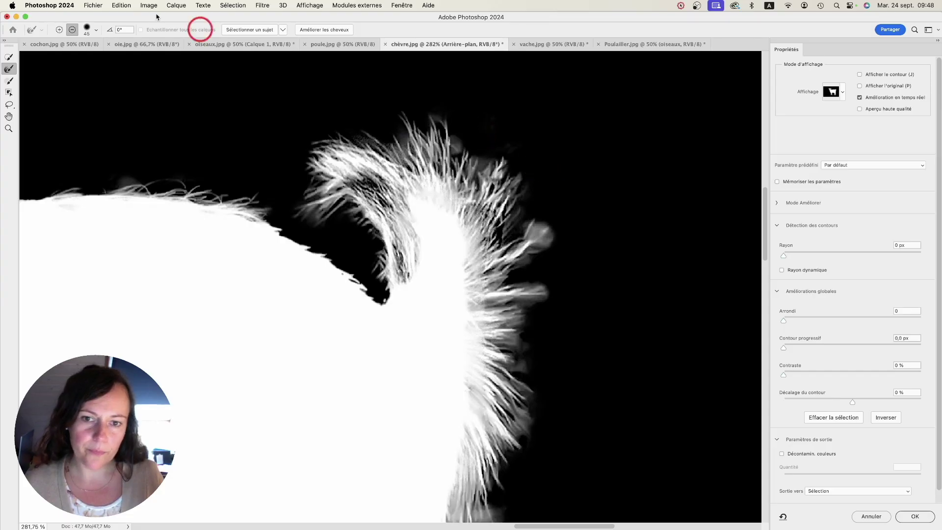
{"action": "mouse_move", "coordinate": [457, 144]}
{"action": "left_mouse_down"}
{"action": "mouse_move", "coordinate": [537, 223]}
{"action": "mouse_move", "coordinate": [535, 232]}
{"action": "mouse_move", "coordinate": [551, 236]}
{"action": "mouse_move", "coordinate": [536, 249]}
{"action": "mouse_move", "coordinate": [569, 216]}
{"action": "left_mouse_up"}
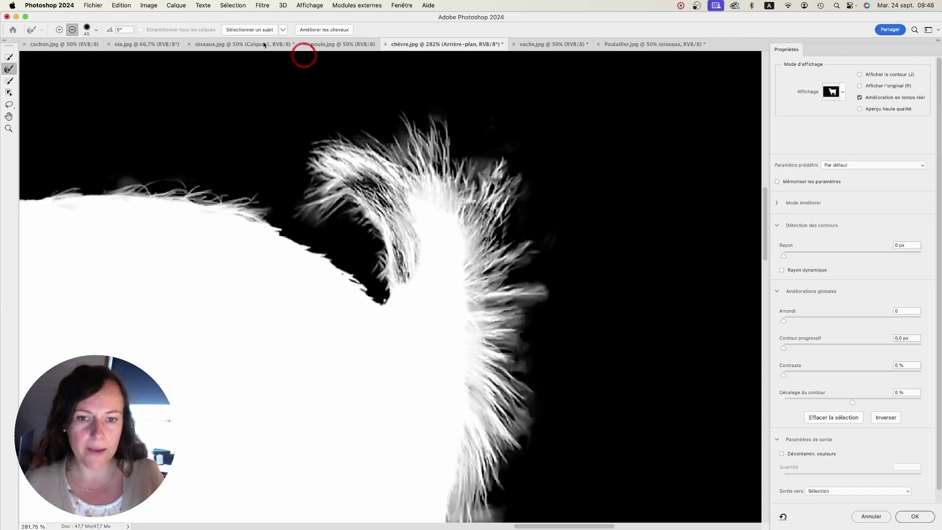
Return the brush to add mode, set the preview to Pelure d'oignon and apply the refined selection.
{"action": "left_click", "coordinate": [59, 31]}
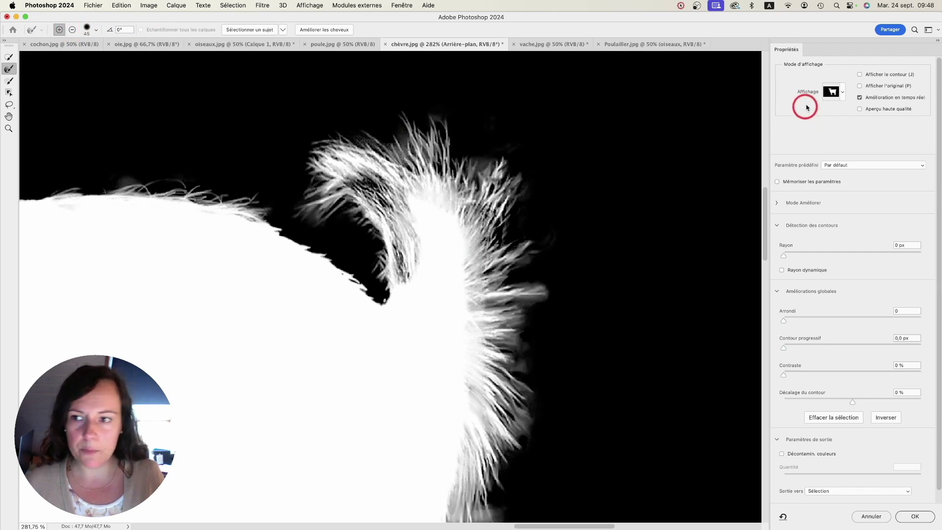
{"action": "left_click", "coordinate": [840, 93]}
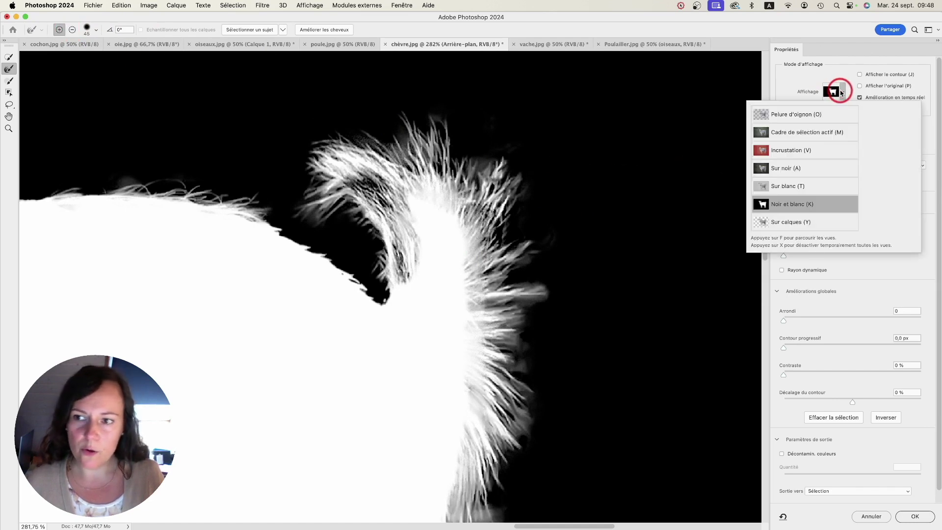
{"action": "left_click", "coordinate": [773, 118]}
{"action": "left_click", "coordinate": [913, 515]}
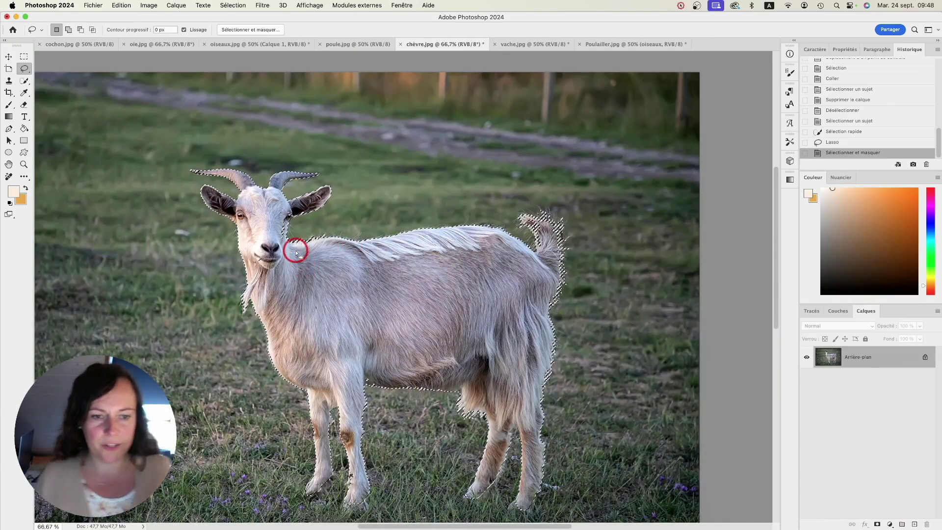
Move the selected goat from chèvre.jpg into Poulailler.jpg and place it beside the cow, on its left.
{"action": "left_click", "coordinate": [8, 56]}
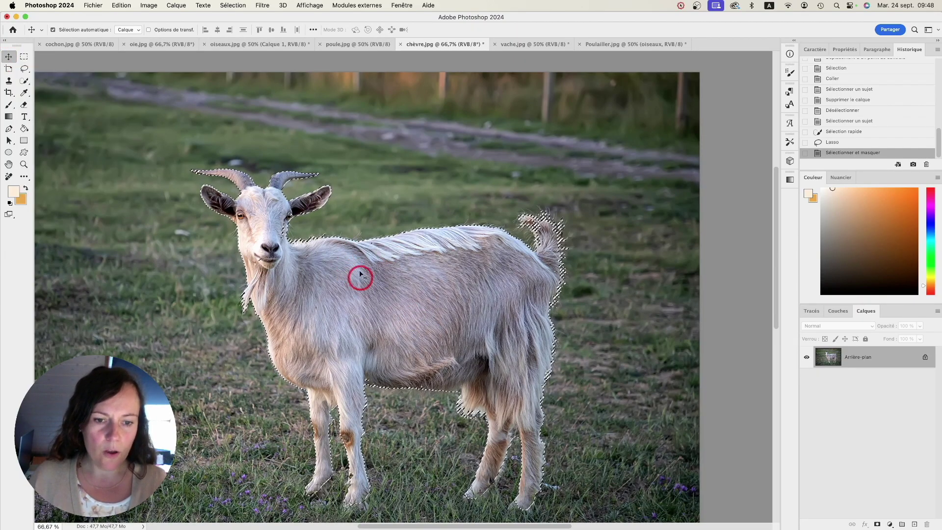
{"action": "left_click_drag", "start_coordinate": [372, 272], "coordinate": [464, 260]}
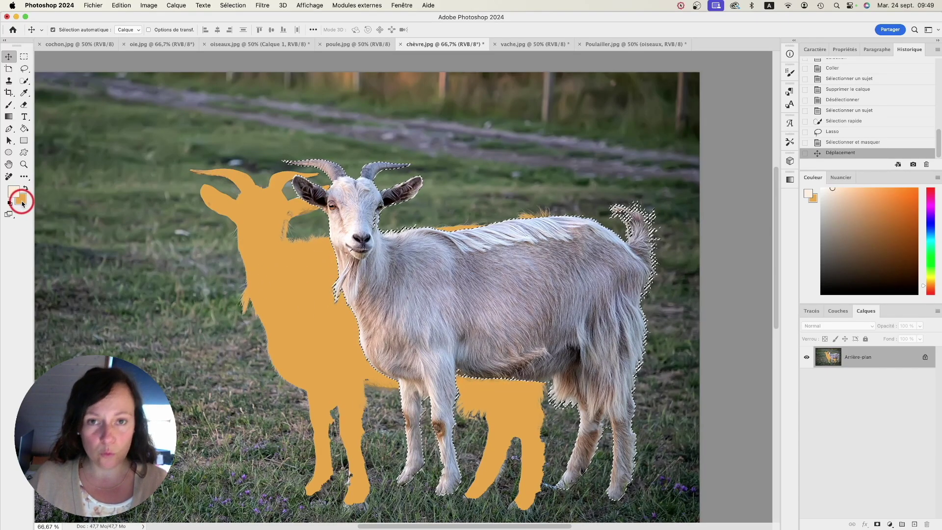
{"action": "left_click_drag", "start_coordinate": [420, 255], "coordinate": [615, 50]}
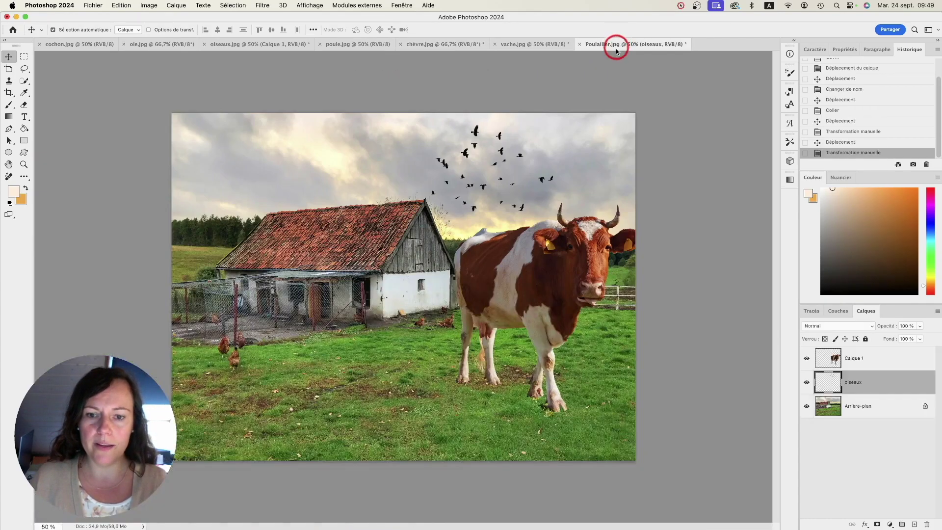
{"action": "left_click_drag", "start_coordinate": [630, 236], "coordinate": [265, 194]}
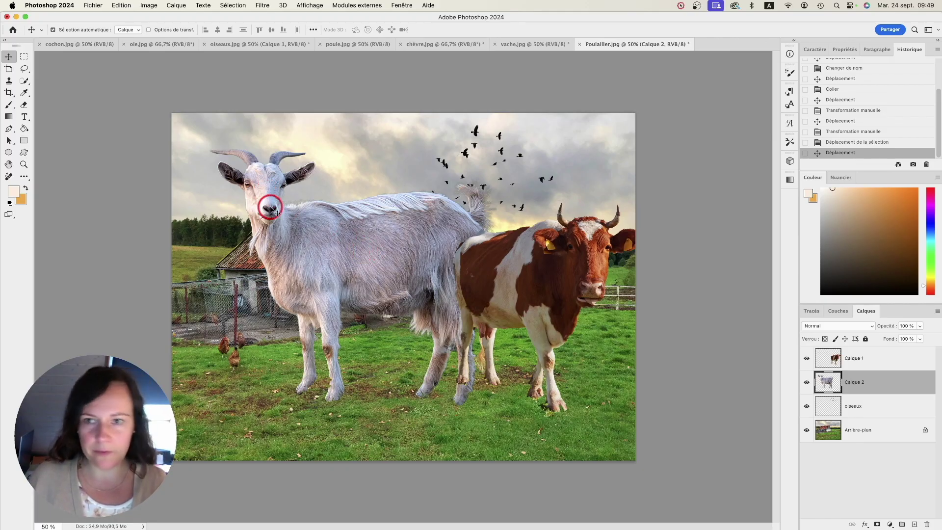
{"action": "left_click", "coordinate": [131, 5]}
{"action": "left_click", "coordinate": [128, 6]}
{"action": "left_click", "coordinate": [420, 220]}
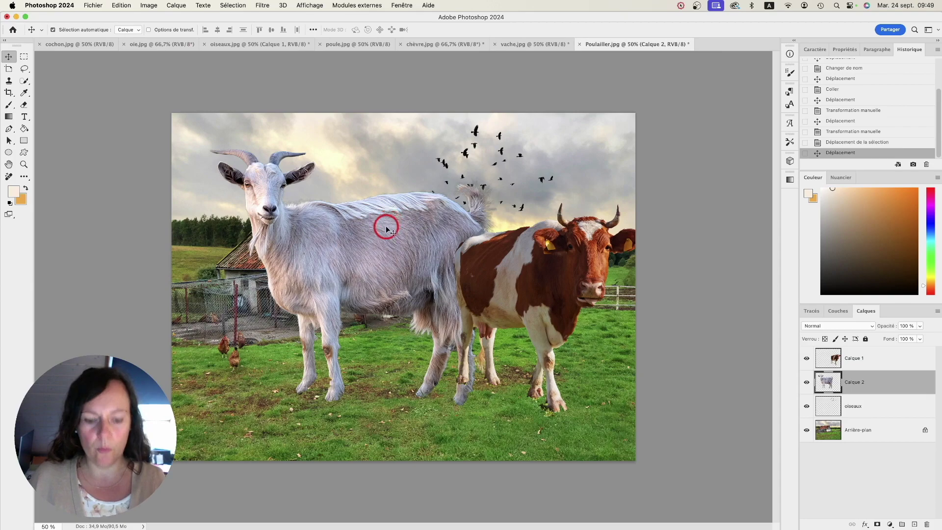
{"action": "left_click_drag", "start_coordinate": [387, 229], "coordinate": [356, 234]}
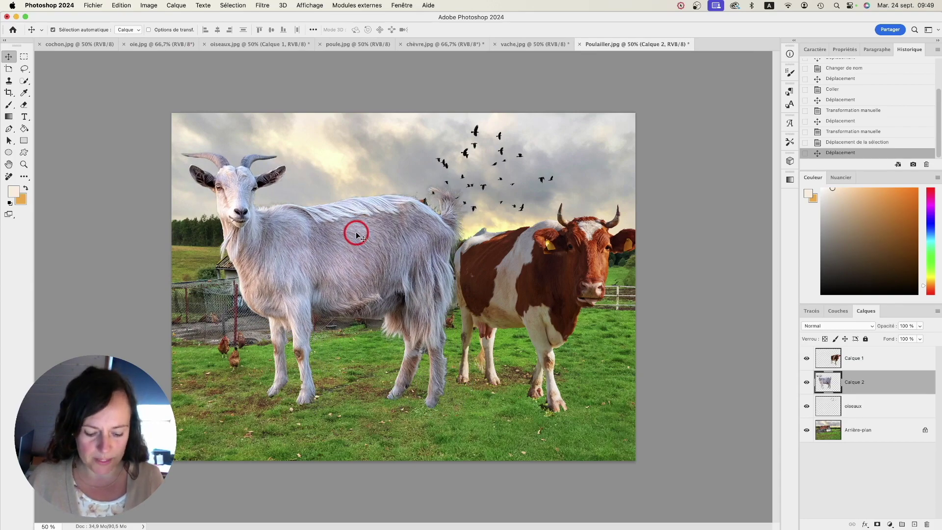
Scale the goat down proportionally with Free Transform and position it on the grass in front of the henhouse.
{"action": "key", "text": "super+t"}
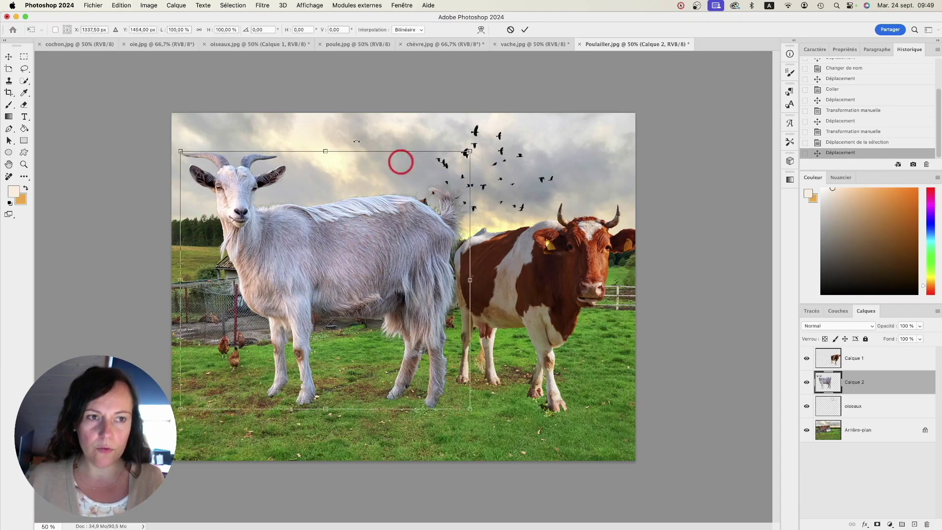
{"action": "left_click", "coordinate": [121, 6]}
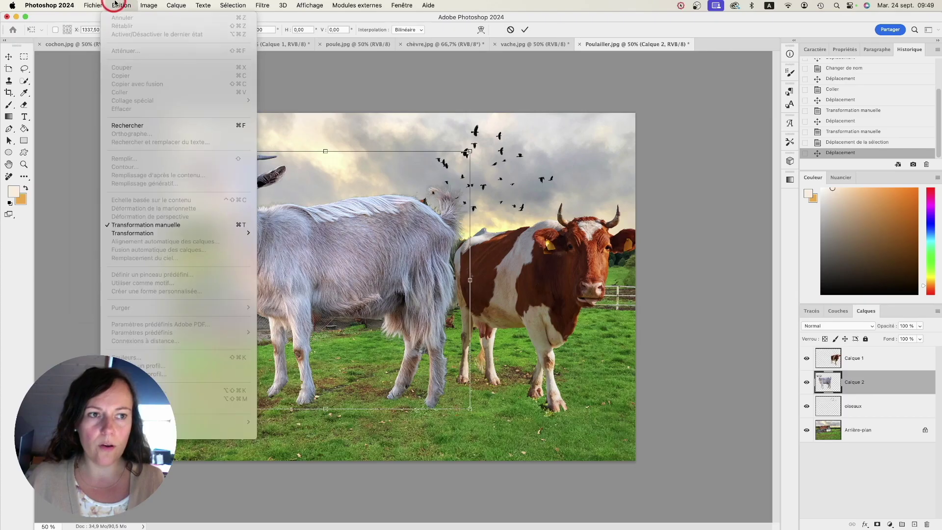
{"action": "left_click", "coordinate": [324, 86]}
{"action": "left_click_drag", "start_coordinate": [471, 152], "coordinate": [376, 233]}
{"action": "left_click_drag", "start_coordinate": [301, 301], "coordinate": [342, 303]}
{"action": "double_click", "coordinate": [312, 303]}
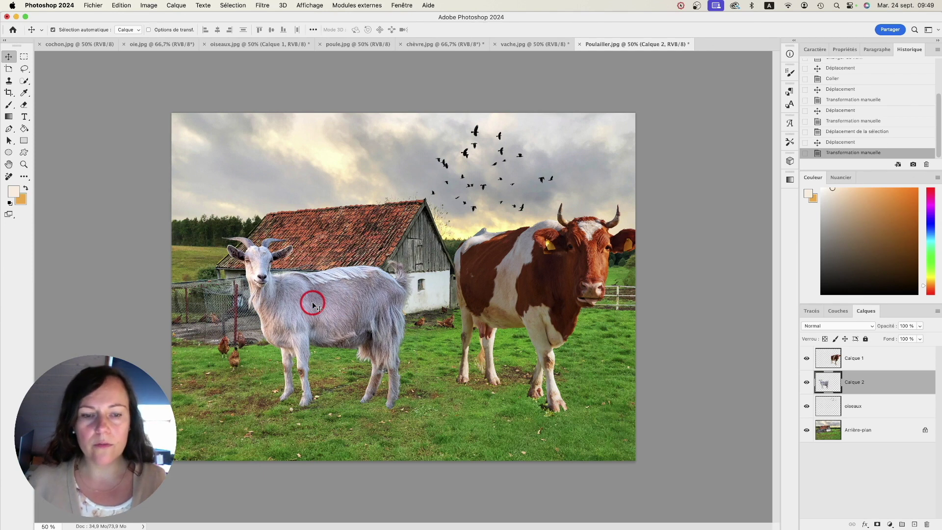
Shift the cow on Calque 1 slightly left so its whole head lies inside the picture.
{"action": "left_click", "coordinate": [230, 3]}
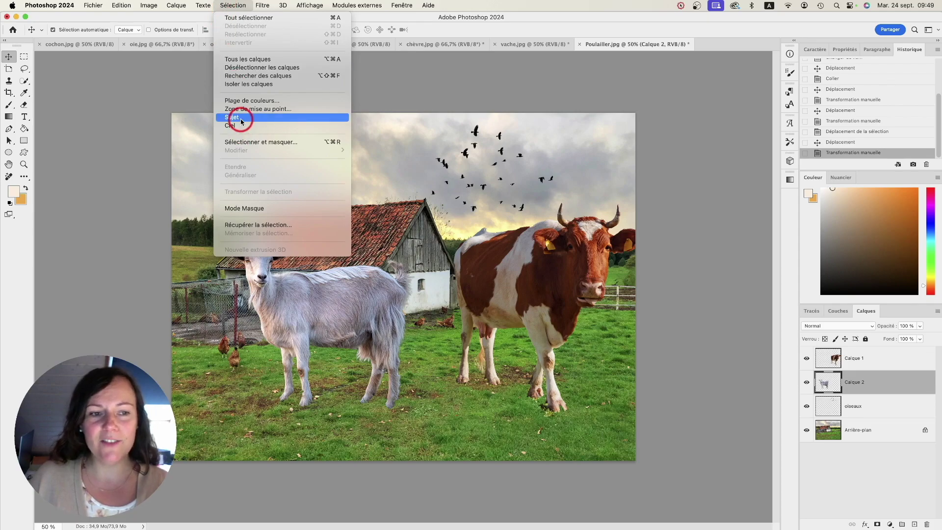
{"action": "left_click", "coordinate": [224, 4]}
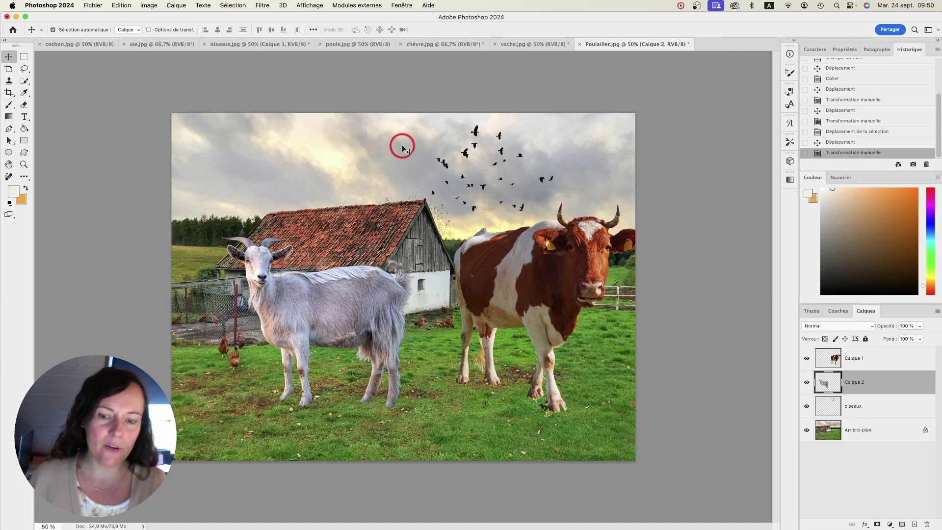
{"action": "left_click_drag", "start_coordinate": [587, 244], "coordinate": [569, 245]}
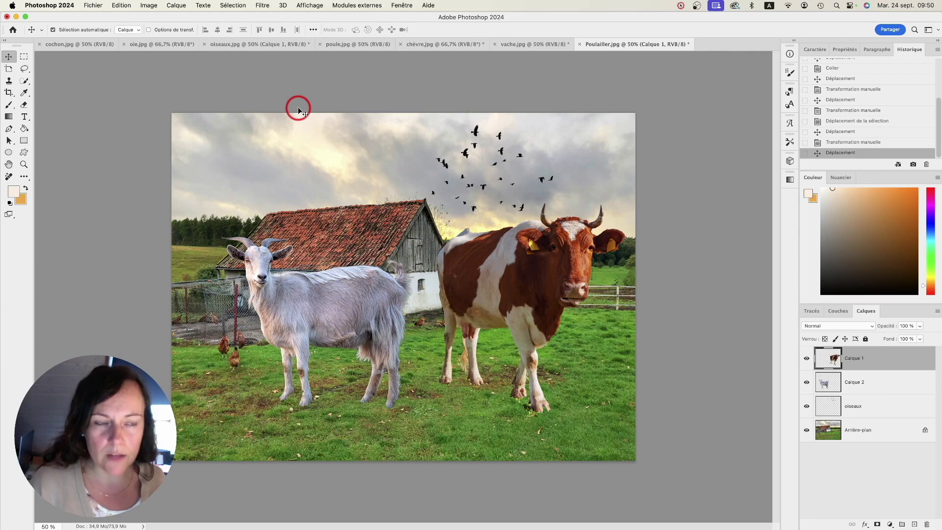
{"action": "left_click", "coordinate": [23, 80]}
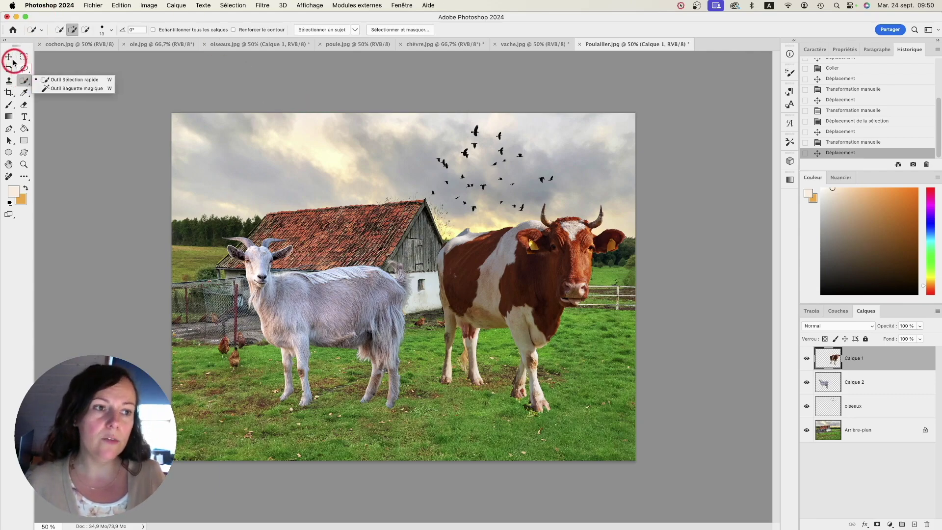
{"action": "left_click", "coordinate": [9, 57]}
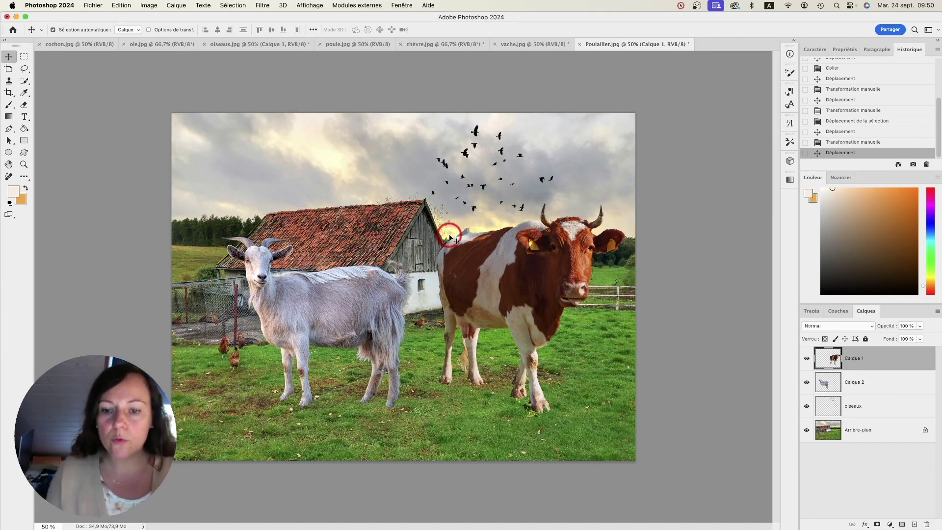
Examine the cow's cut-out edges up close along its back, horns, ears, muzzle and legs.
{"action": "left_click_drag", "start_coordinate": [483, 221], "coordinate": [481, 240]}
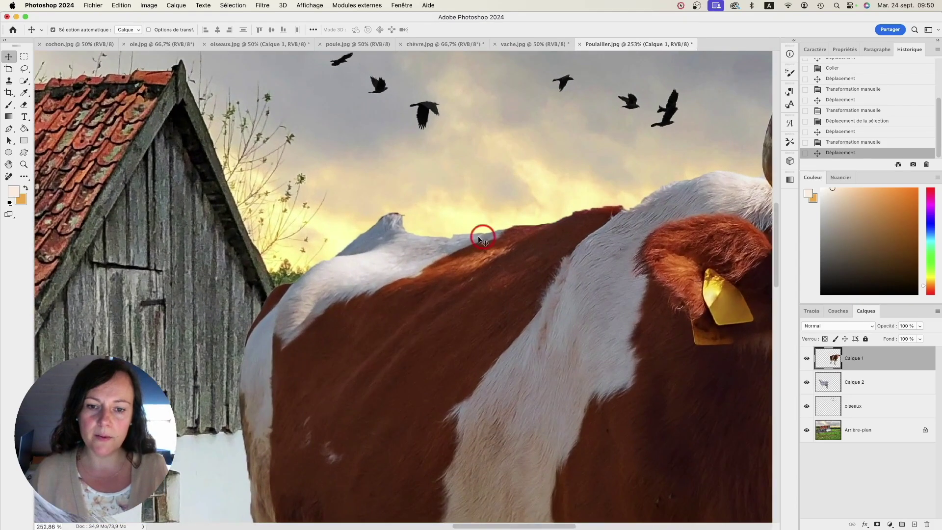
{"action": "left_click_drag", "start_coordinate": [576, 218], "coordinate": [471, 142]}
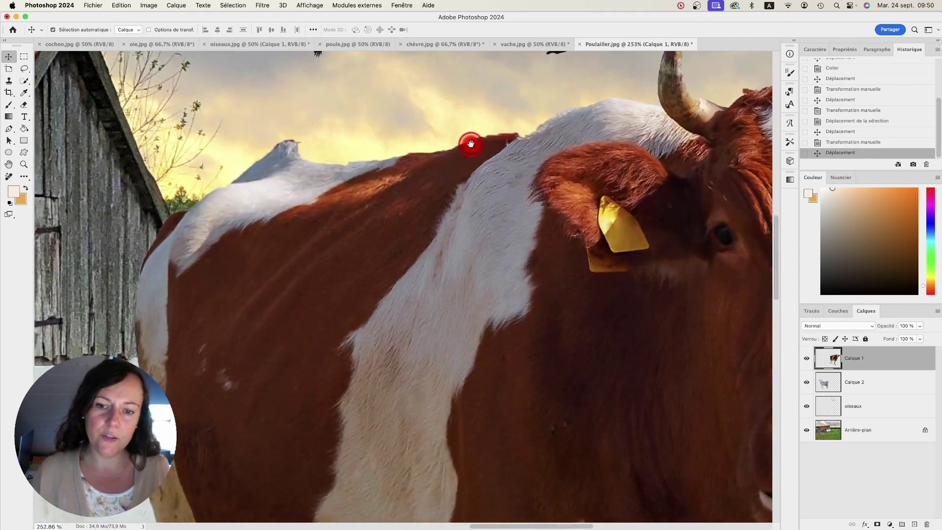
{"action": "left_click_drag", "start_coordinate": [571, 141], "coordinate": [378, 246]}
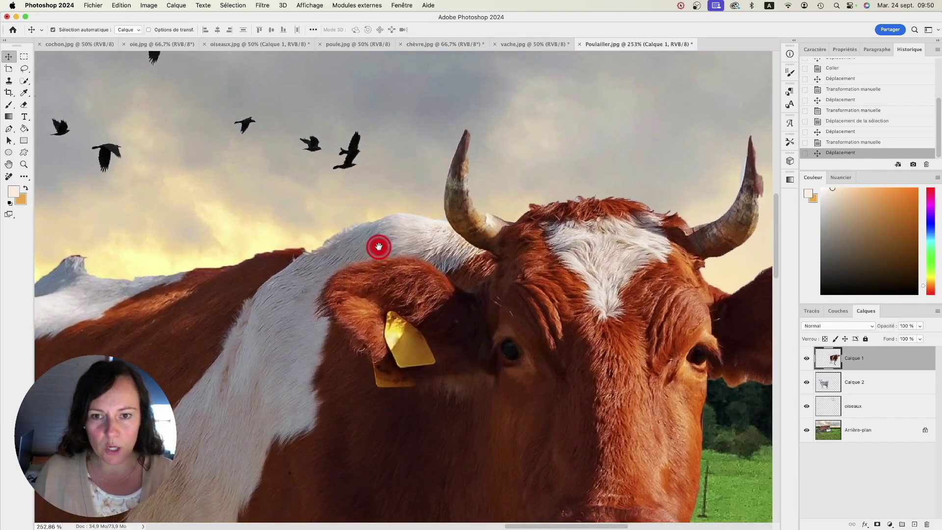
{"action": "left_click_drag", "start_coordinate": [595, 168], "coordinate": [456, 215]}
{"action": "scroll", "coordinate": [542, 187], "scroll_direction": "right", "scroll_amount": 3}
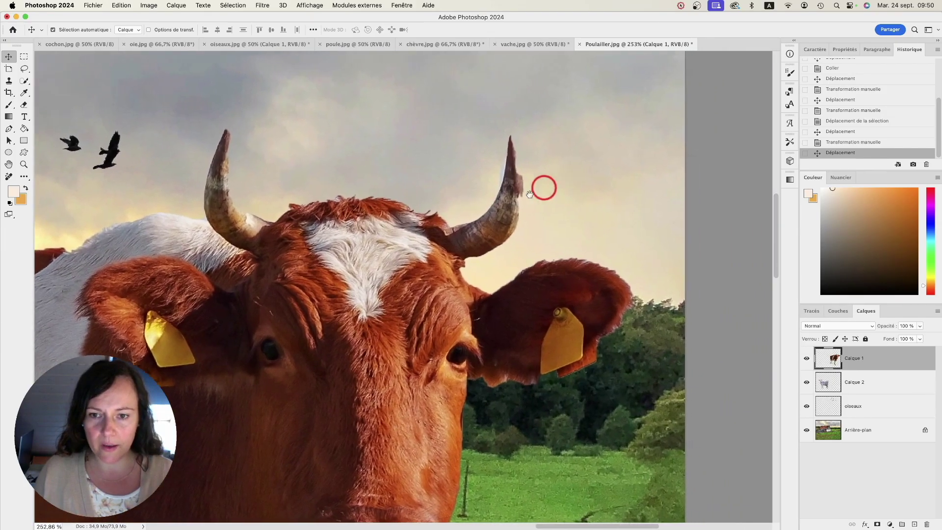
{"action": "scroll", "coordinate": [536, 200], "scroll_direction": "up", "scroll_amount": 3}
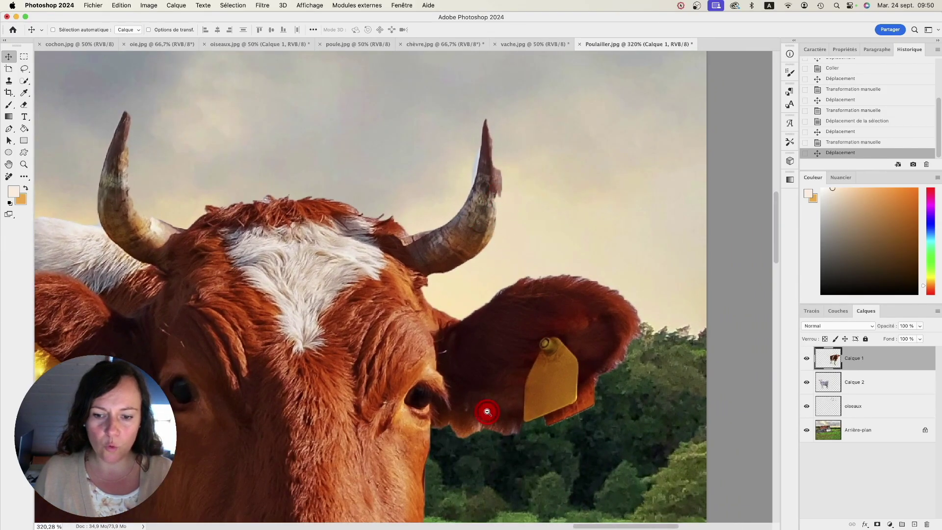
{"action": "scroll", "coordinate": [488, 410], "scroll_direction": "down", "scroll_amount": 5}
{"action": "scroll", "coordinate": [446, 290], "scroll_direction": "down", "scroll_amount": 5}
{"action": "left_click_drag", "start_coordinate": [483, 305], "coordinate": [545, 186]}
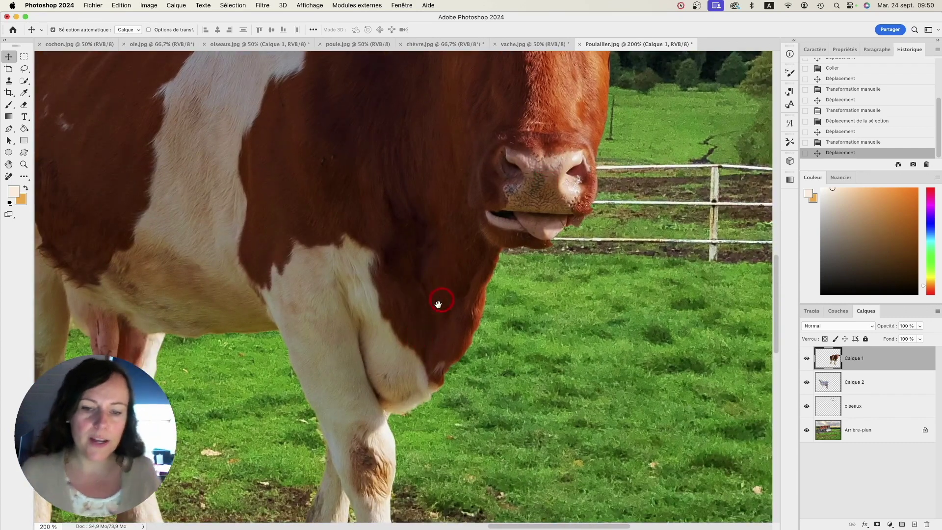
{"action": "left_click_drag", "start_coordinate": [438, 303], "coordinate": [565, 209]}
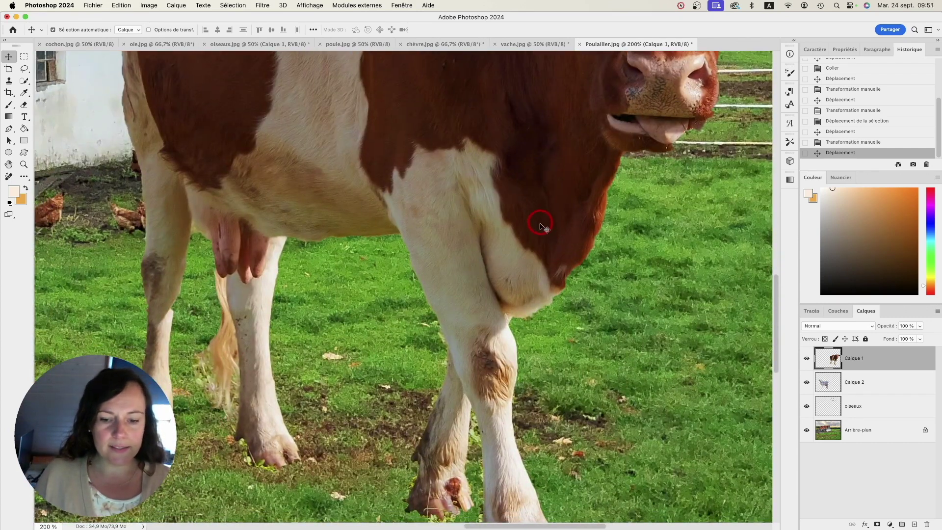
{"action": "left_click_drag", "start_coordinate": [643, 103], "coordinate": [558, 250]}
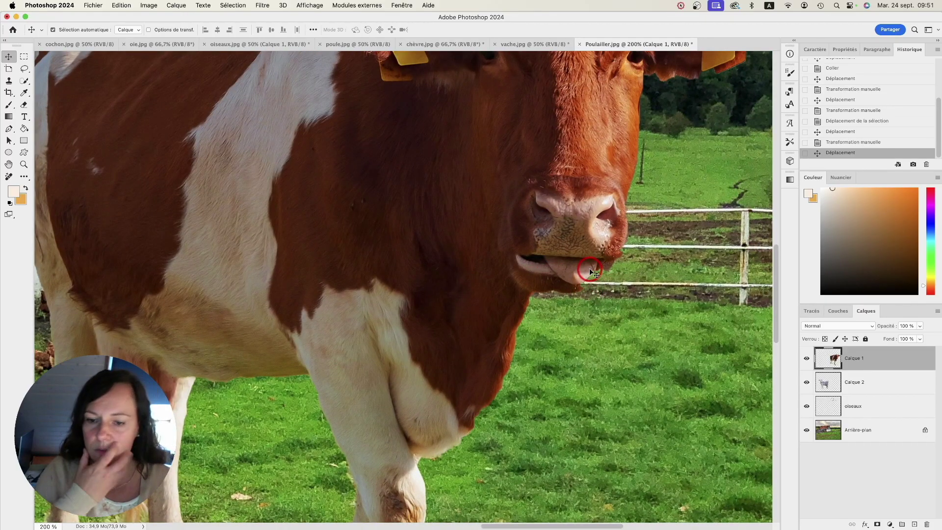
{"action": "left_click_drag", "start_coordinate": [625, 246], "coordinate": [628, 403]}
{"action": "key", "text": "super+minus"}
{"action": "key", "text": "super+minus"}
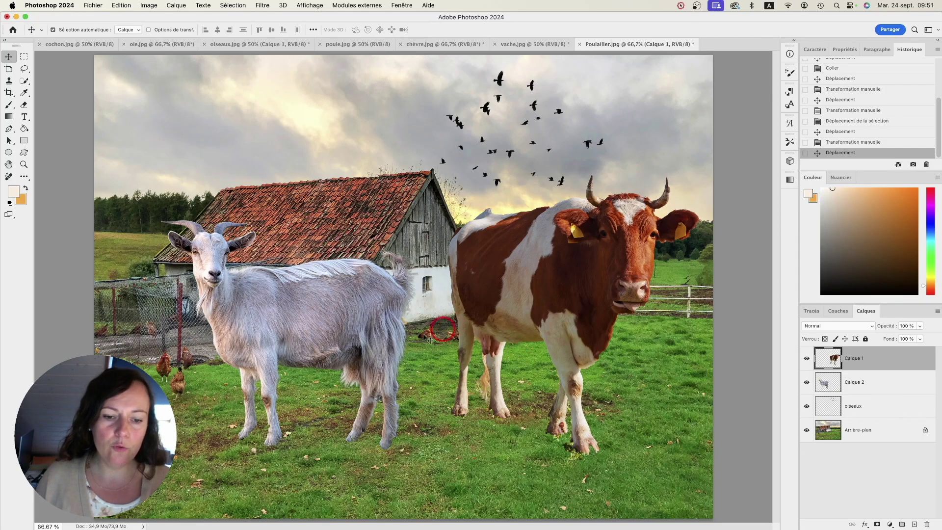
Examine the goat's cut-out edges up close, from the tail and legs to the beard, ears and horns.
{"action": "scroll", "coordinate": [391, 269], "scroll_direction": "up", "scroll_amount": 5}
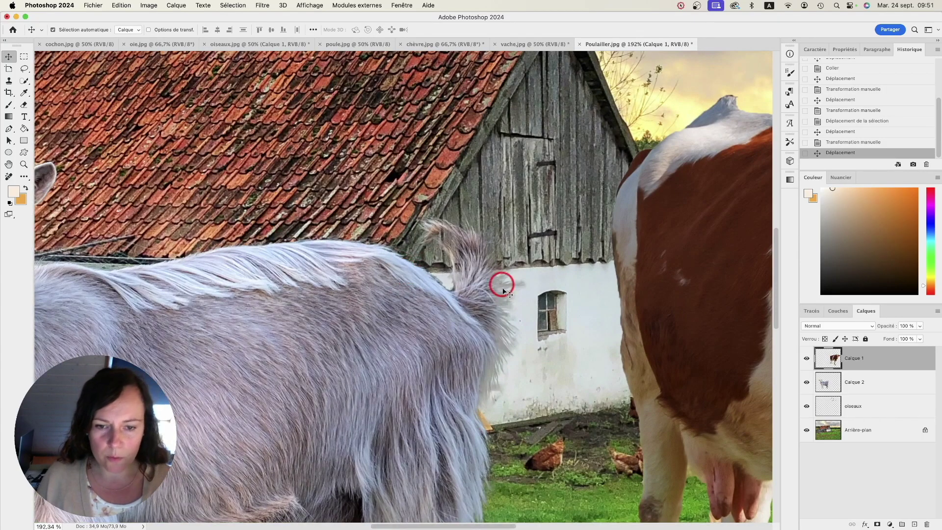
{"action": "left_click_drag", "start_coordinate": [509, 378], "coordinate": [511, 213]}
{"action": "left_click_drag", "start_coordinate": [494, 336], "coordinate": [490, 231]}
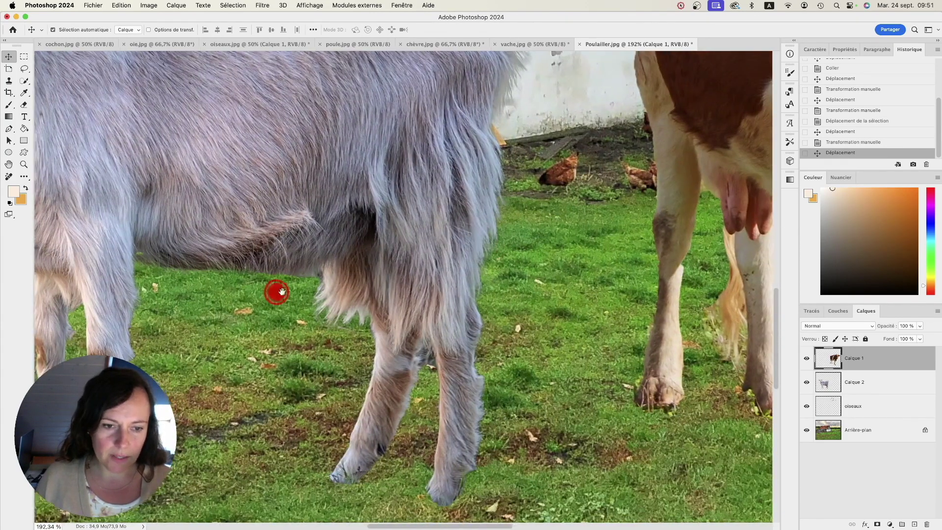
{"action": "left_click_drag", "start_coordinate": [273, 290], "coordinate": [410, 266]}
{"action": "left_click", "coordinate": [283, 266]}
{"action": "left_click", "coordinate": [249, 385]}
{"action": "left_click_drag", "start_coordinate": [193, 187], "coordinate": [275, 297]}
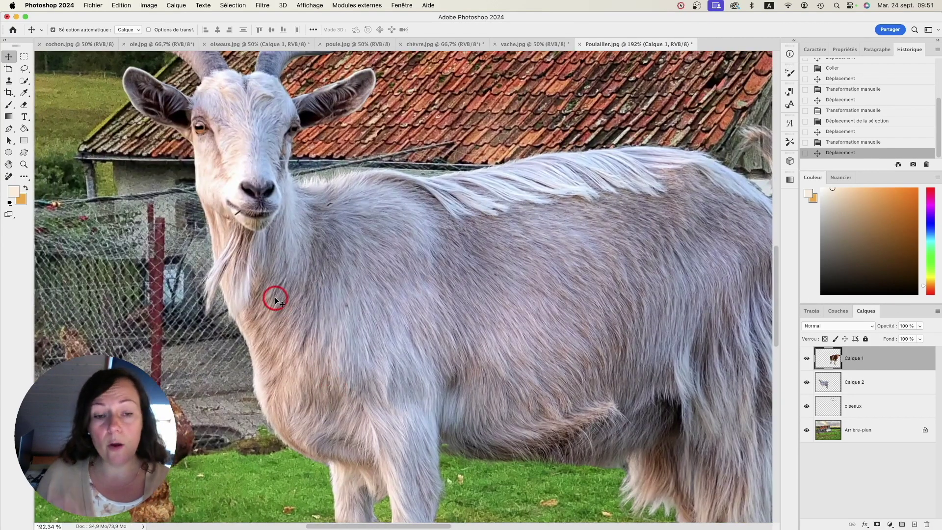
{"action": "left_click_drag", "start_coordinate": [309, 186], "coordinate": [292, 268]}
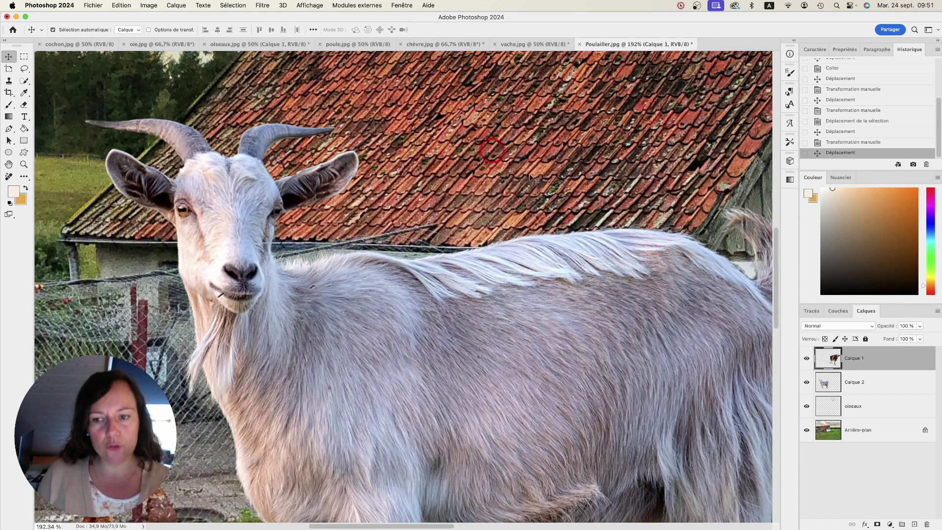
{"action": "left_click_drag", "start_coordinate": [664, 265], "coordinate": [554, 270]}
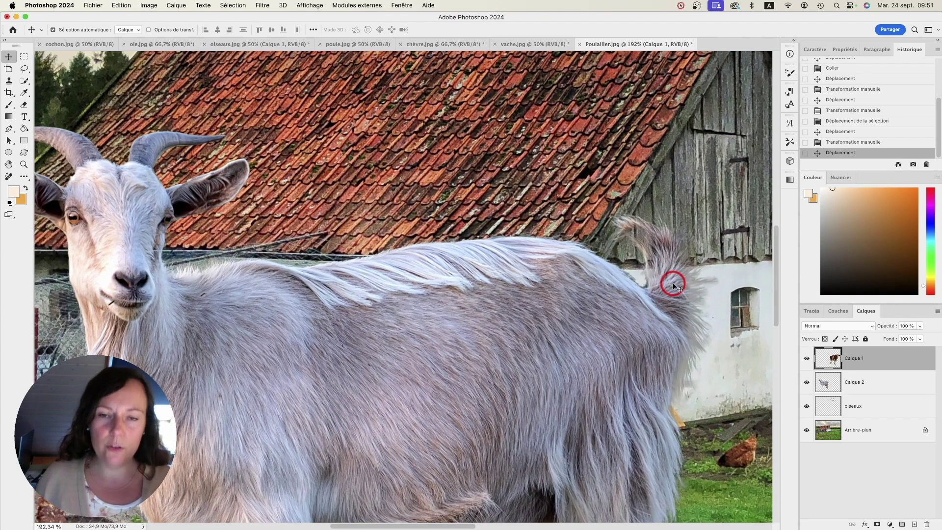
{"action": "left_click", "coordinate": [523, 294], "text": "alt"}
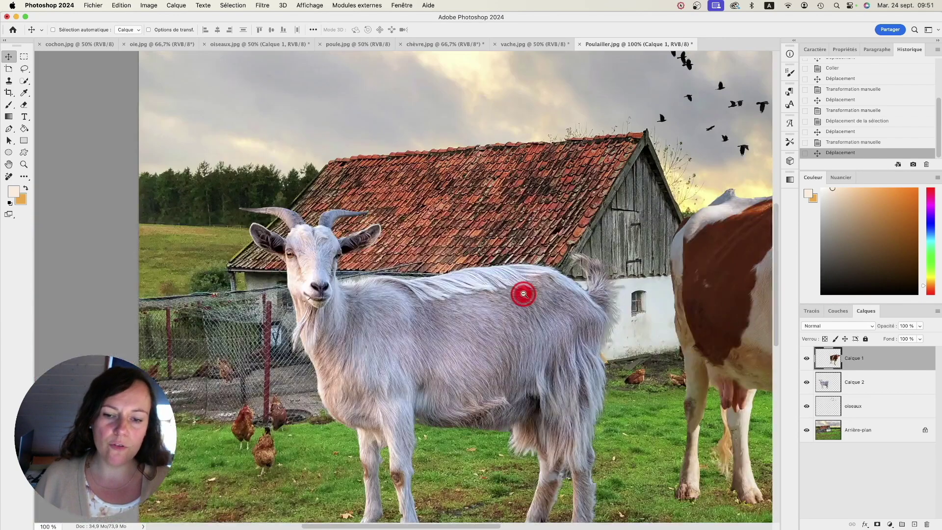
{"action": "left_click", "coordinate": [552, 288], "text": "alt"}
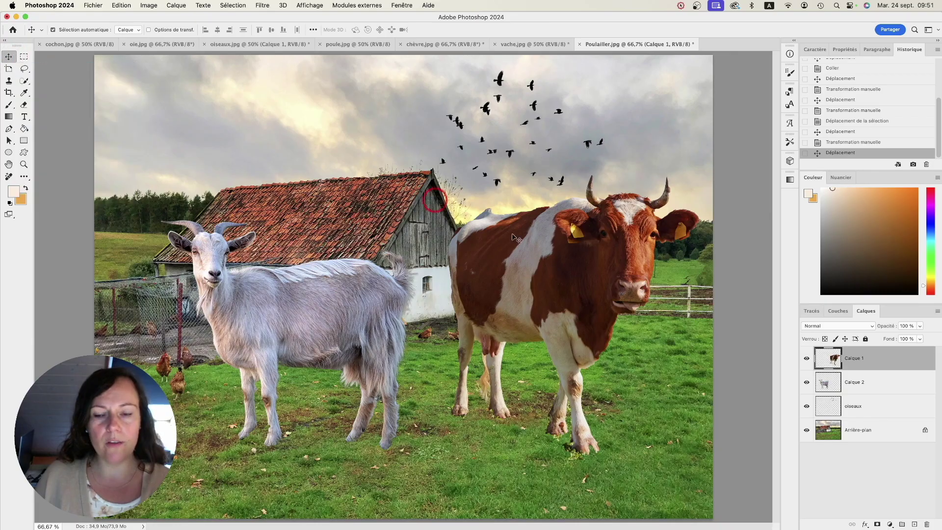
Reposition the cow slightly lower and to the right, and the goat lower and further left on the grass.
{"action": "mouse_move", "coordinate": [580, 259]}
{"action": "left_mouse_down"}
{"action": "mouse_move", "coordinate": [572, 252]}
{"action": "mouse_move", "coordinate": [593, 259]}
{"action": "left_mouse_up"}
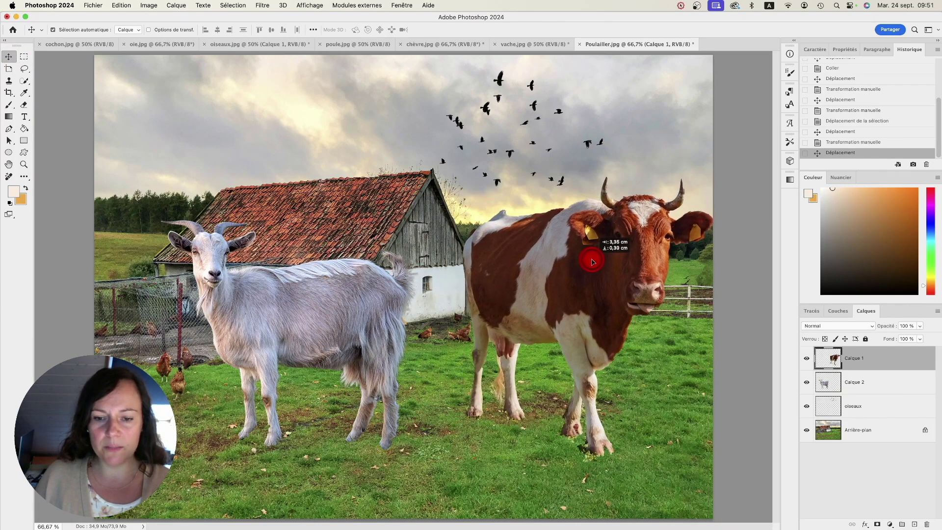
{"action": "left_click", "coordinate": [335, 287]}
{"action": "left_click_drag", "start_coordinate": [336, 287], "coordinate": [298, 311]}
{"action": "left_click_drag", "start_coordinate": [506, 264], "coordinate": [506, 284]}
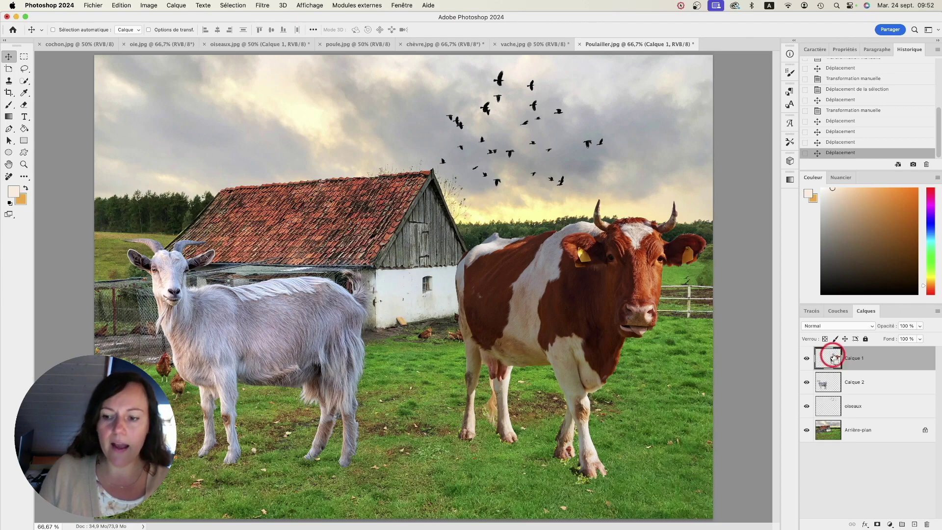
Load the contents of Calque 1, Calque 2 and the oiseaux layer as a selection, one after another.
{"action": "left_click", "coordinate": [833, 358], "text": "super"}
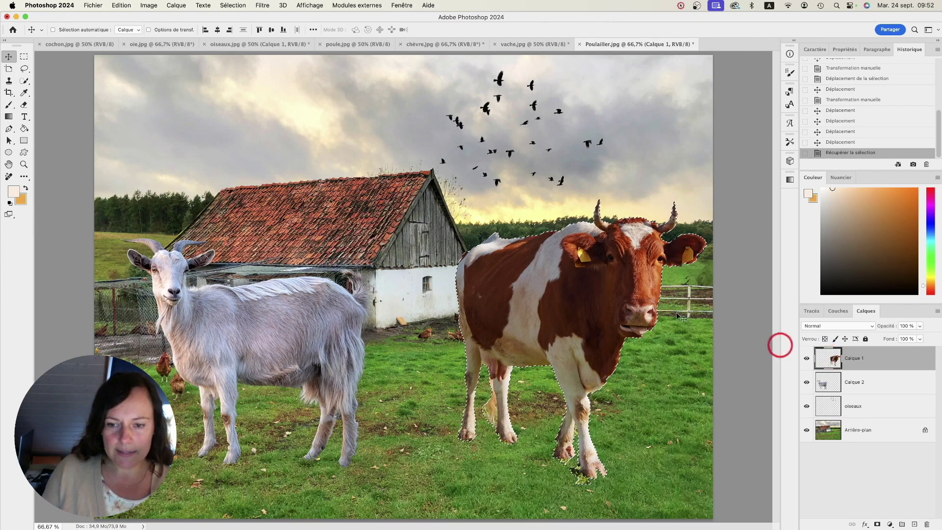
{"action": "left_click", "coordinate": [600, 219], "text": "super"}
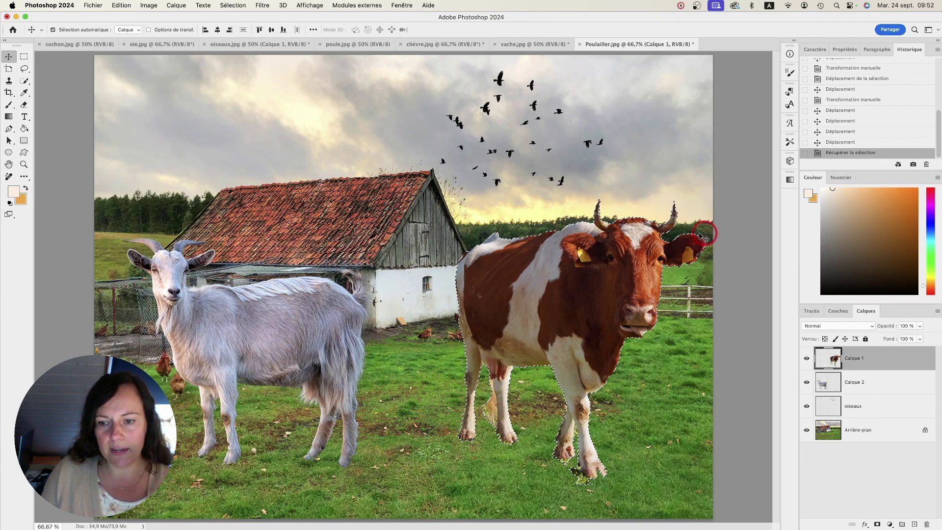
{"action": "left_click", "coordinate": [838, 386]}
{"action": "left_click", "coordinate": [828, 384], "text": "super"}
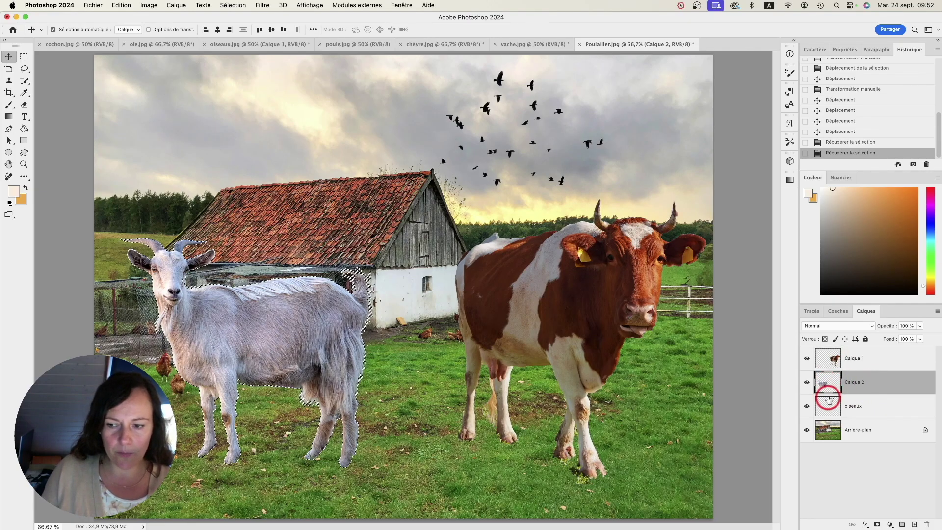
{"action": "left_click", "coordinate": [829, 405]}
{"action": "left_click", "coordinate": [828, 408], "text": "super"}
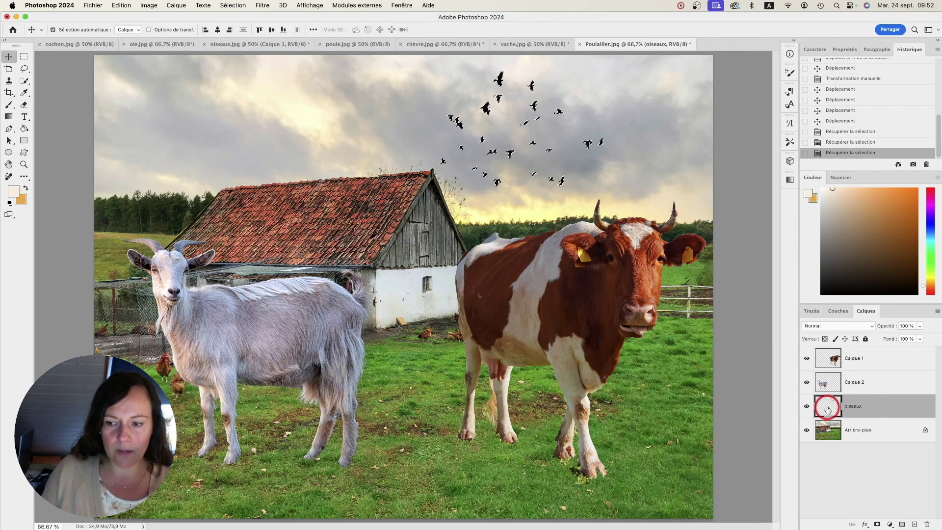
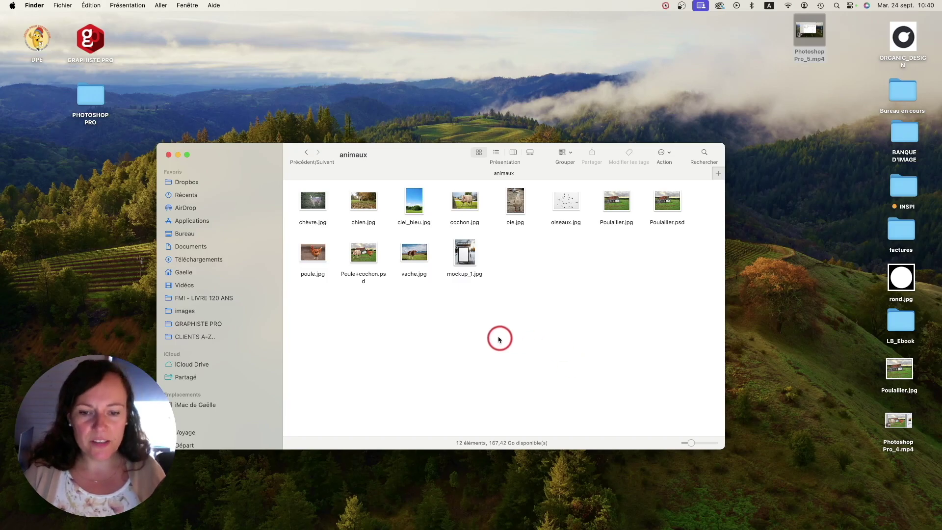
Open ciel_bleu.jpg and mockup_1.jpg from the animaux folder in Photoshop.
{"action": "left_click", "coordinate": [467, 260]}
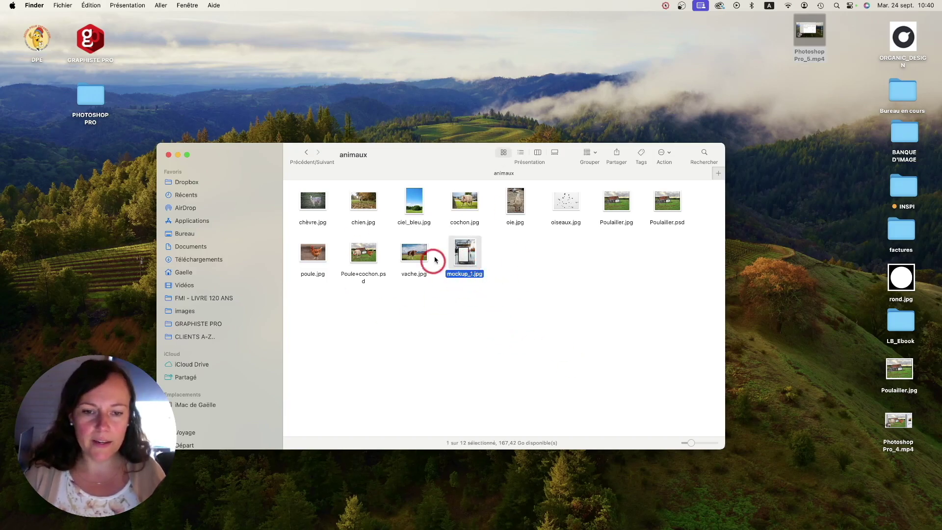
{"action": "left_click", "coordinate": [414, 201], "text": "super"}
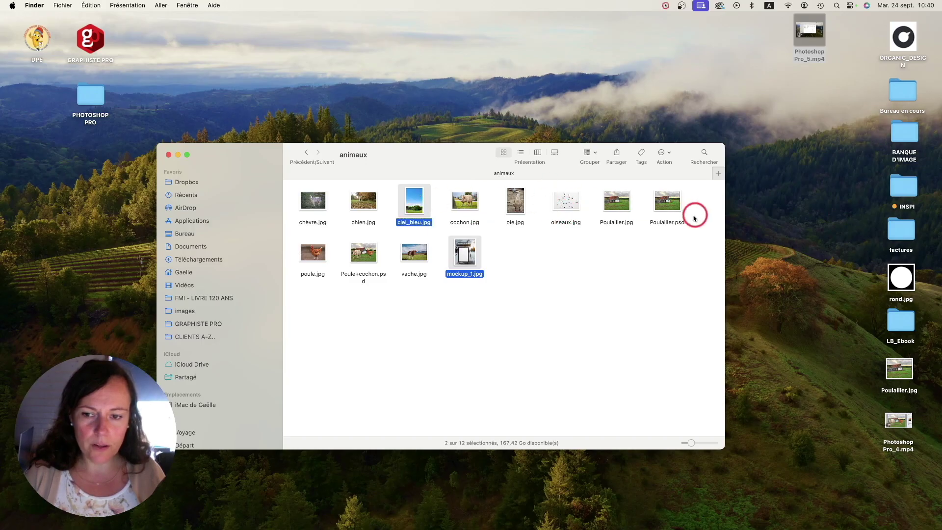
{"action": "left_click", "coordinate": [614, 205], "text": "super"}
{"action": "left_click_drag", "start_coordinate": [415, 201], "coordinate": [140, 521]}
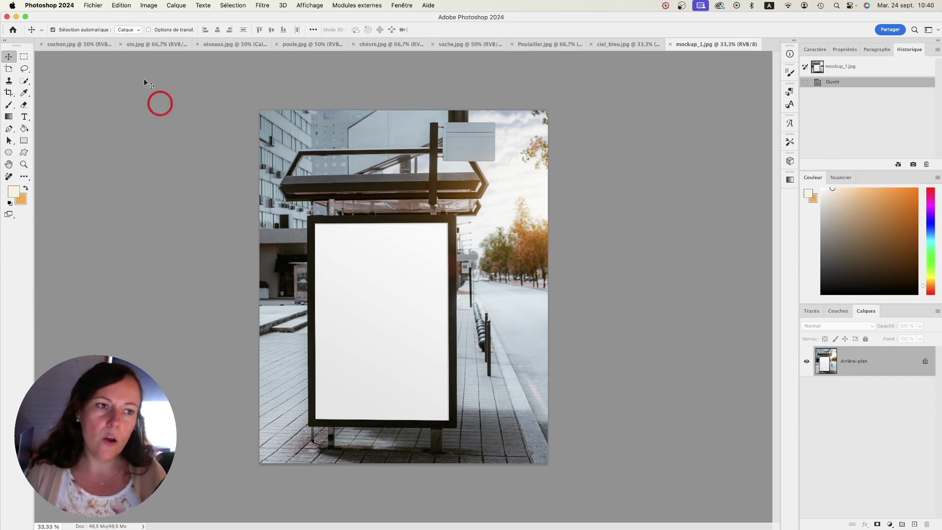
{"action": "left_click", "coordinate": [91, 6]}
{"action": "left_click", "coordinate": [91, 6]}
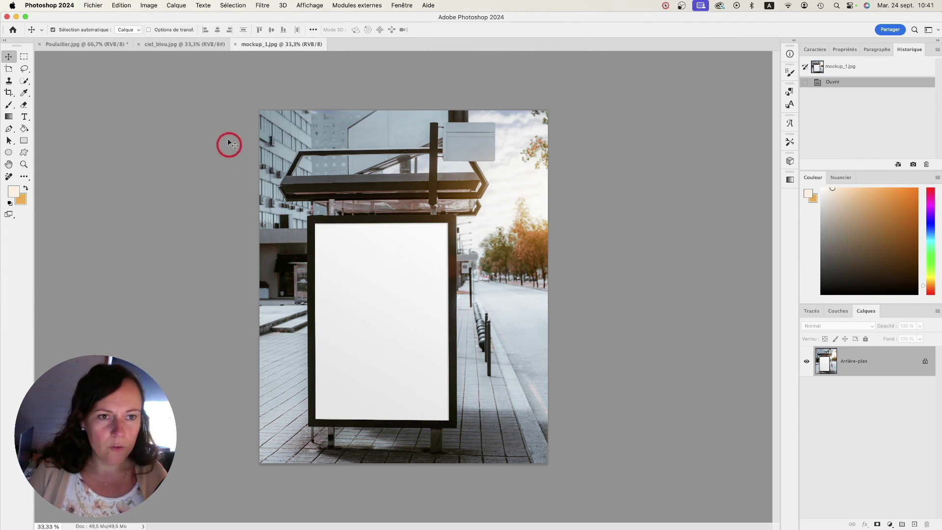
Select the entire ciel_bleu.jpg image and copy it.
{"action": "left_click", "coordinate": [191, 45]}
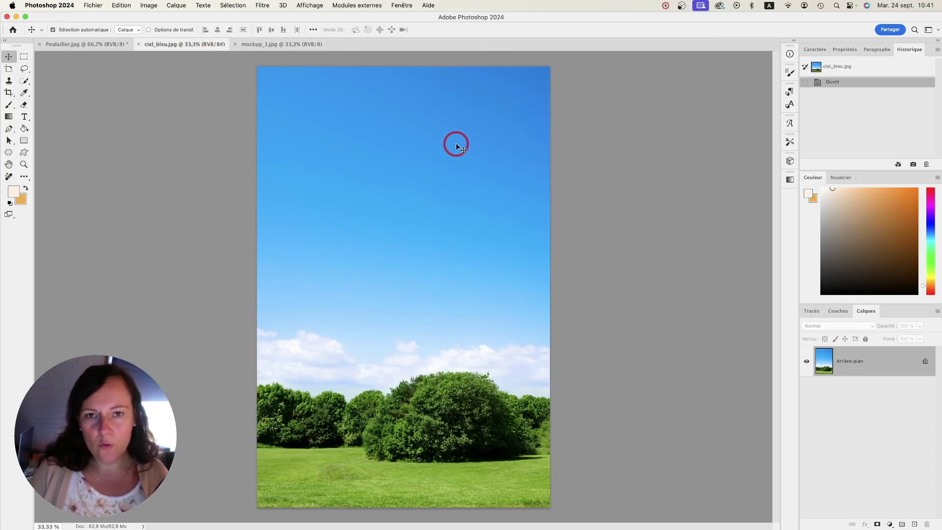
{"action": "left_click", "coordinate": [224, 6]}
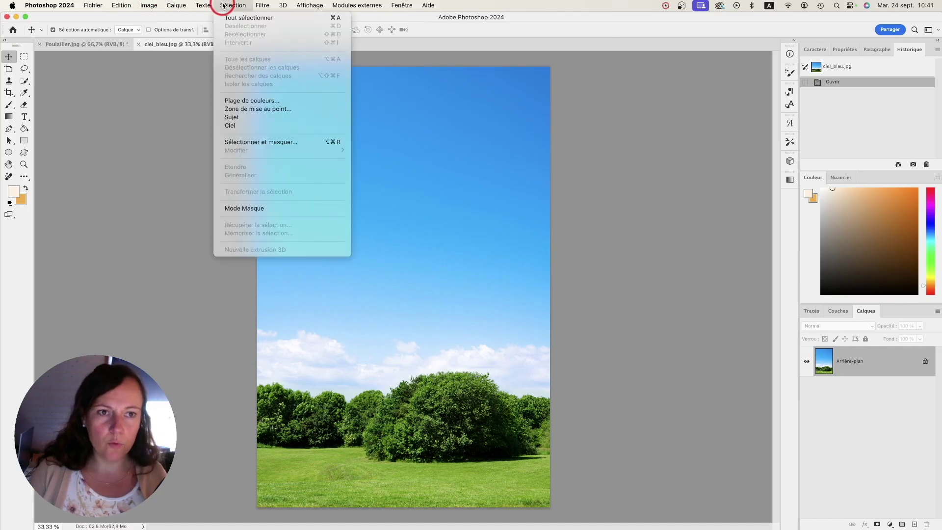
{"action": "left_click", "coordinate": [233, 6]}
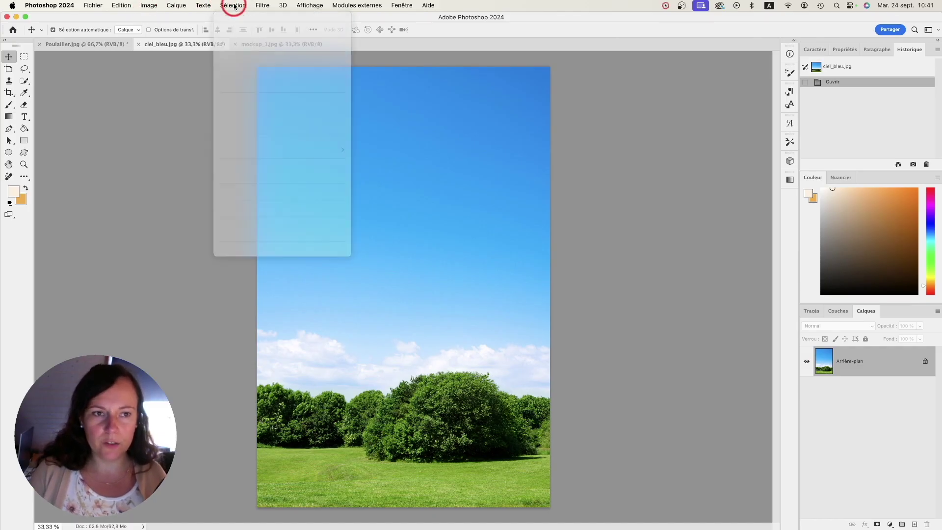
{"action": "key", "text": "super+a"}
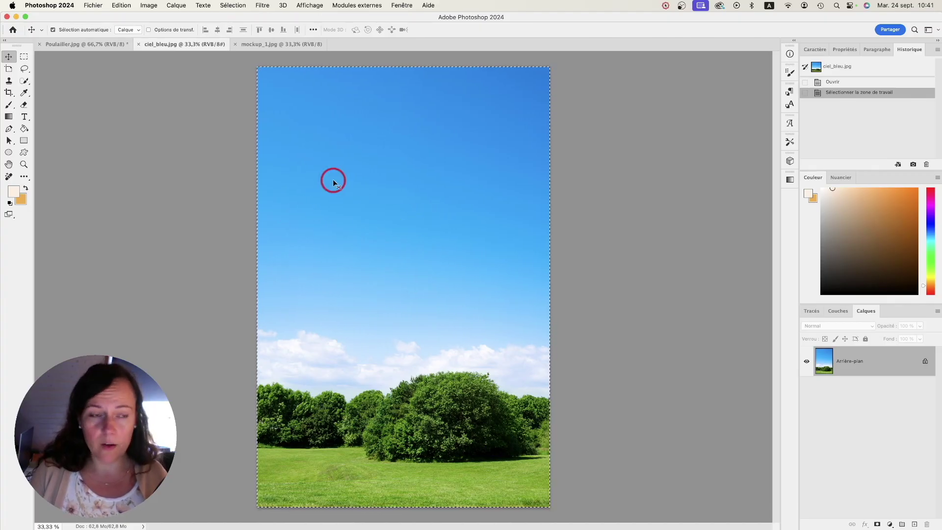
{"action": "left_click", "coordinate": [123, 6]}
{"action": "left_click", "coordinate": [129, 77]}
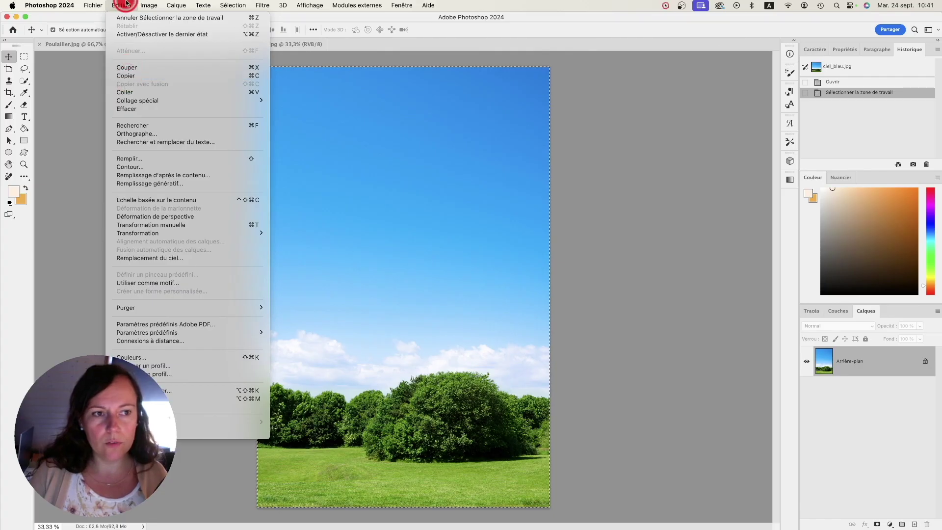
Paste the copied sky image into mockup_1.jpg as a new layer.
{"action": "left_click", "coordinate": [271, 45]}
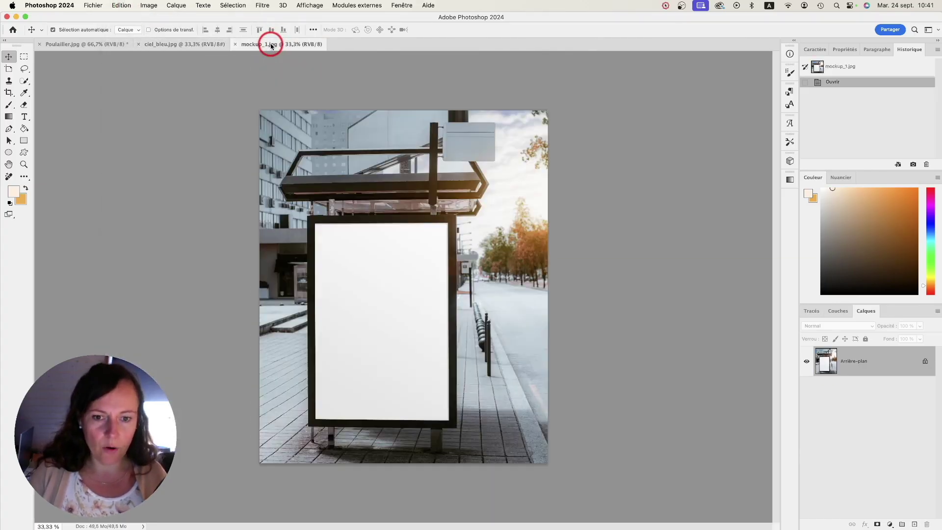
{"action": "left_click", "coordinate": [147, 6]}
{"action": "left_click", "coordinate": [120, 4]}
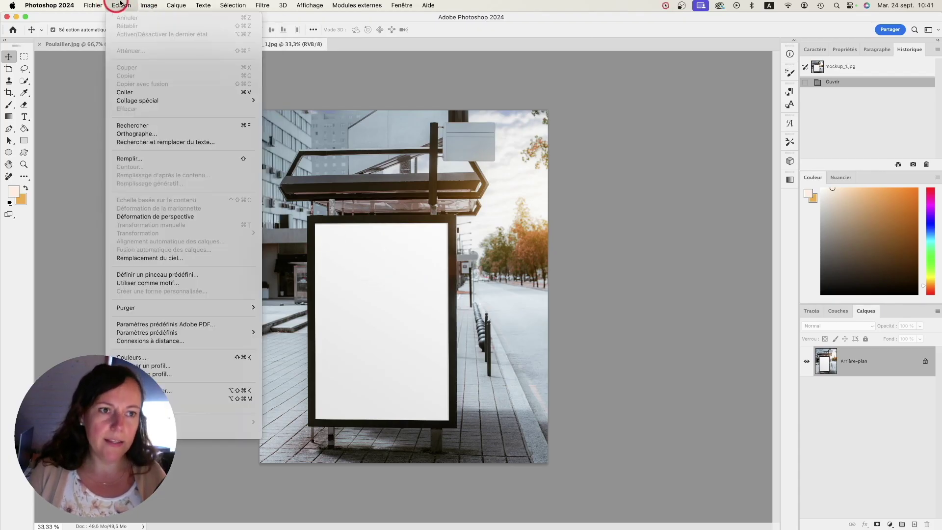
{"action": "left_click", "coordinate": [126, 92]}
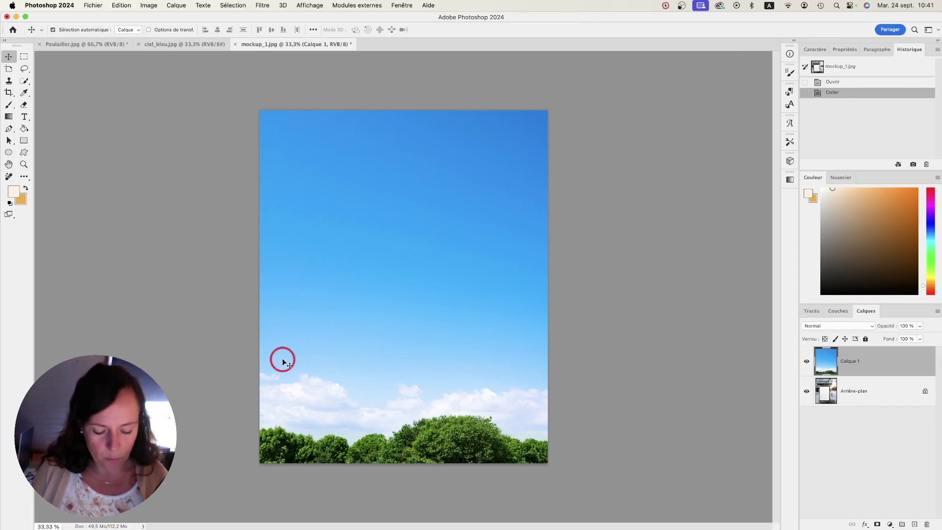
Scale the pasted sky layer to about 51.58 % and position it to cover the bus-stop billboard.
{"action": "key", "text": "ctrl+t"}
{"action": "left_click", "coordinate": [124, 6]}
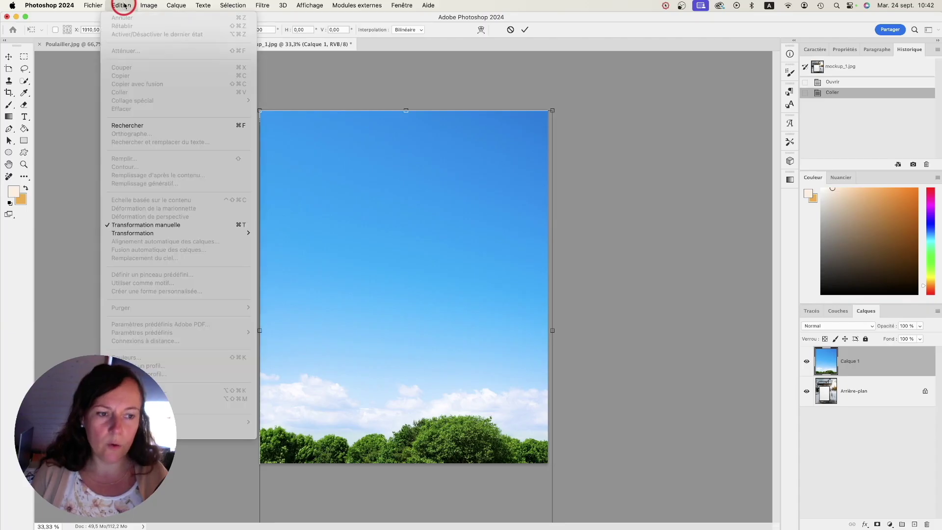
{"action": "left_click", "coordinate": [132, 4]}
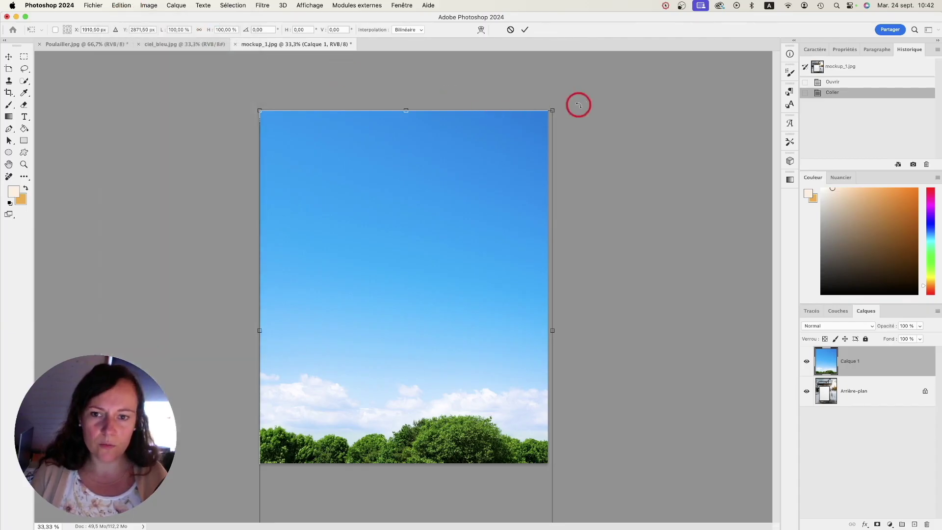
{"action": "left_click_drag", "start_coordinate": [552, 111], "coordinate": [437, 240]}
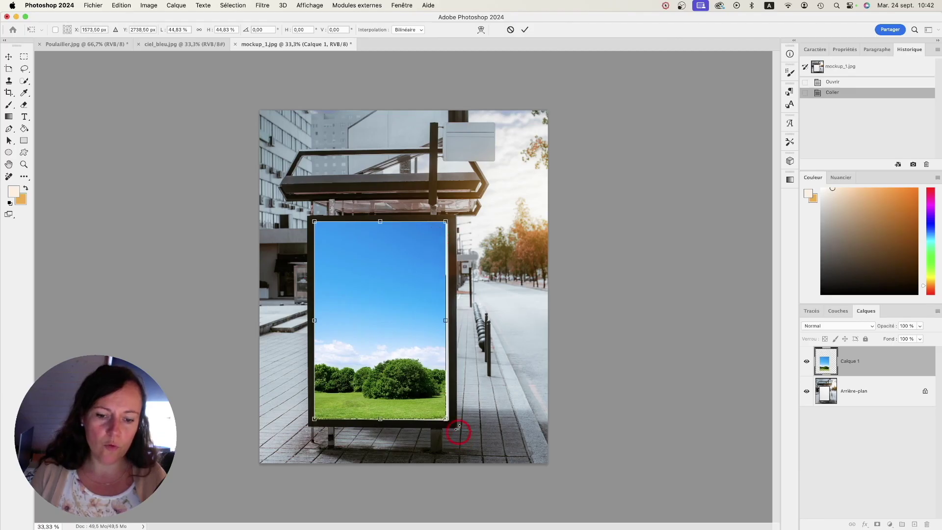
{"action": "left_click_drag", "start_coordinate": [446, 418], "coordinate": [436, 316]}
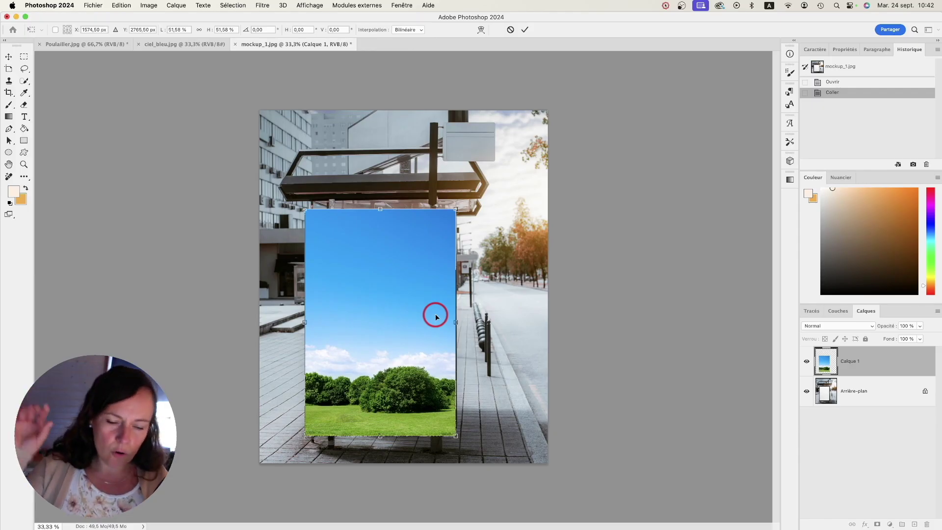
{"action": "mouse_move", "coordinate": [417, 291]}
{"action": "left_mouse_down"}
{"action": "mouse_move", "coordinate": [424, 329]}
{"action": "mouse_move", "coordinate": [420, 296]}
{"action": "left_mouse_up"}
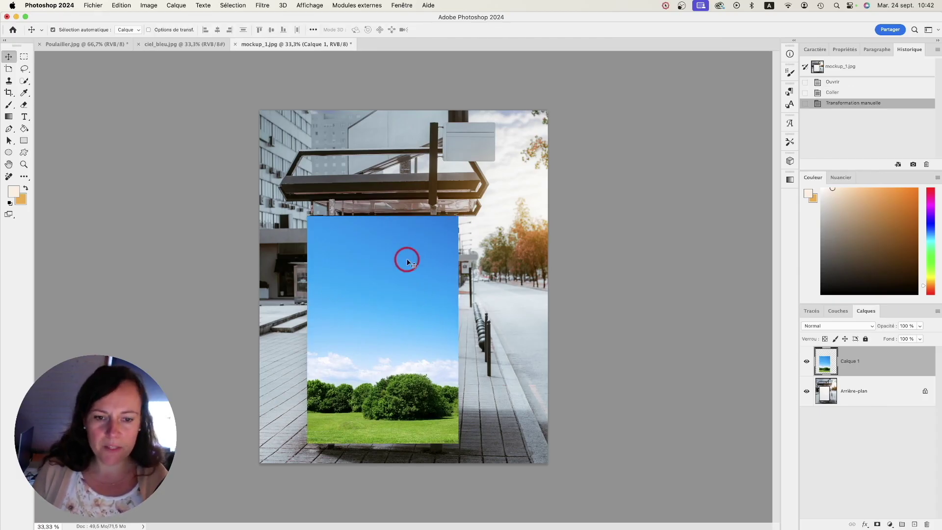
Hide the sky layer and trace the billboard's white panel corner to corner with the Polygonal Lasso.
{"action": "key", "text": "super+plus"}
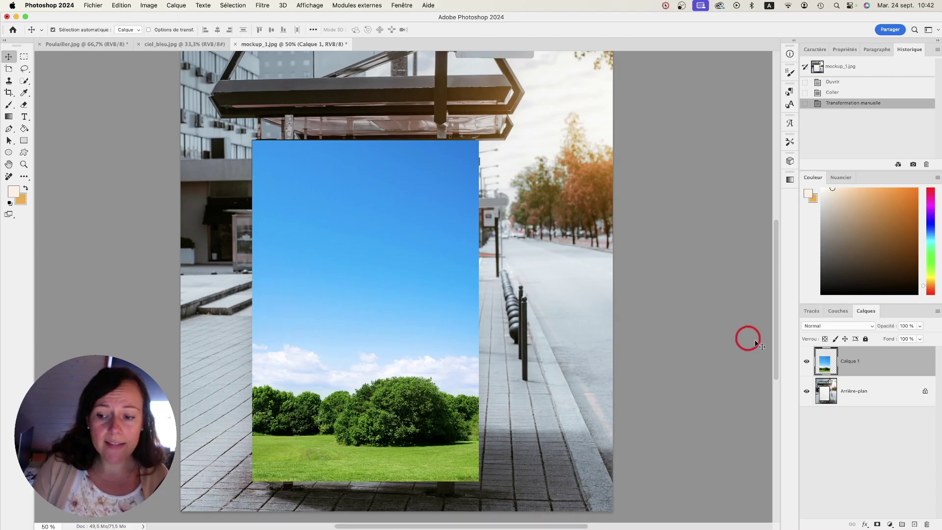
{"action": "left_click", "coordinate": [806, 363]}
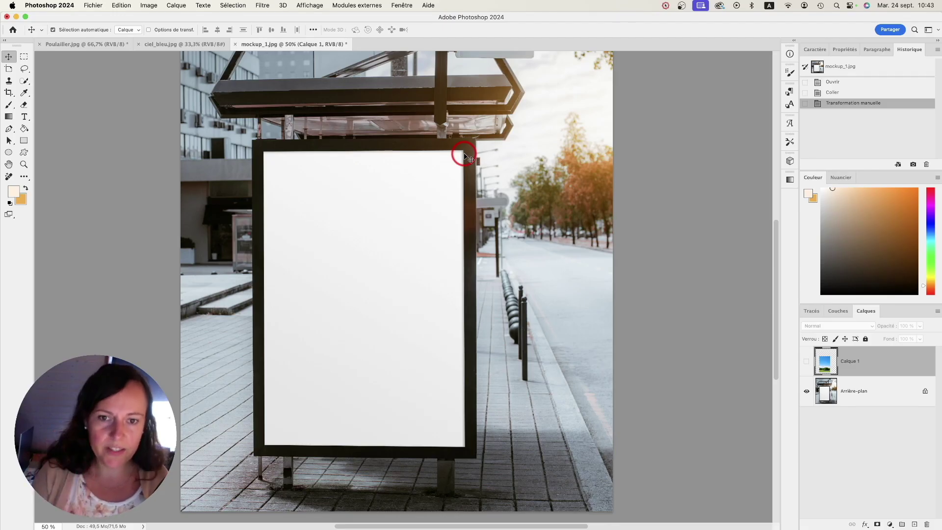
{"action": "left_click_drag", "start_coordinate": [24, 68], "coordinate": [53, 77]}
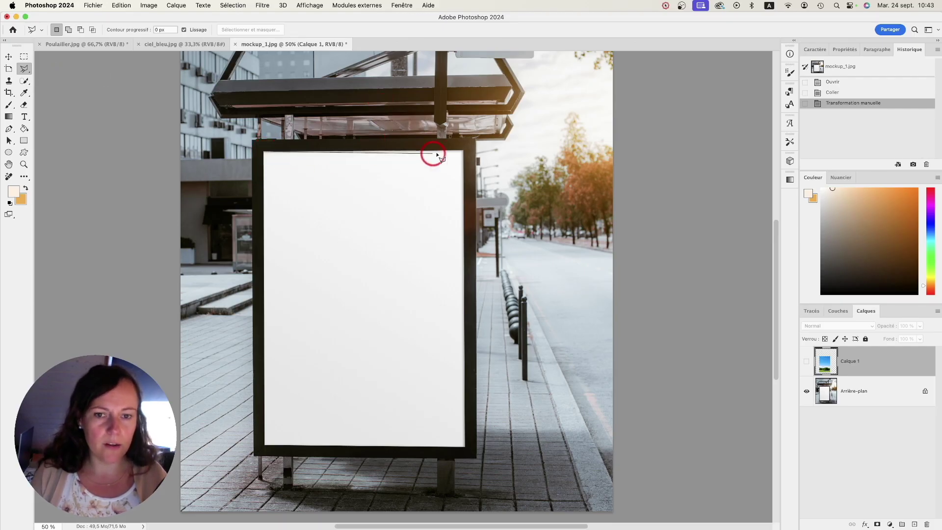
{"action": "left_click", "coordinate": [462, 152]}
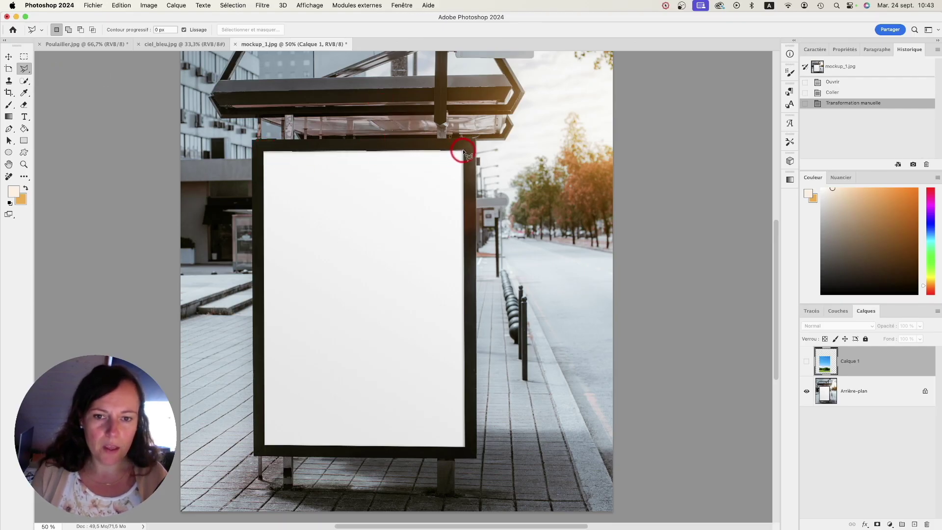
{"action": "left_click", "coordinate": [465, 445]}
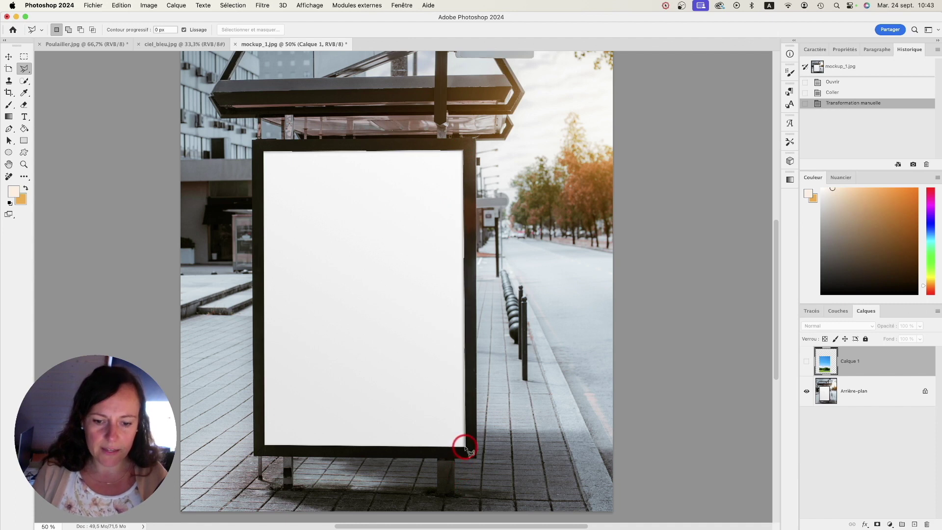
{"action": "left_click", "coordinate": [265, 446]}
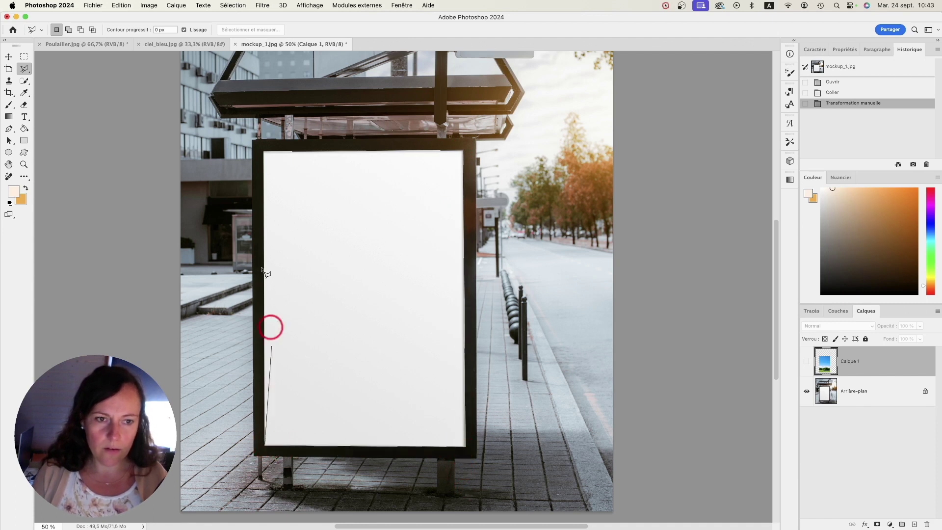
{"action": "left_click", "coordinate": [263, 154]}
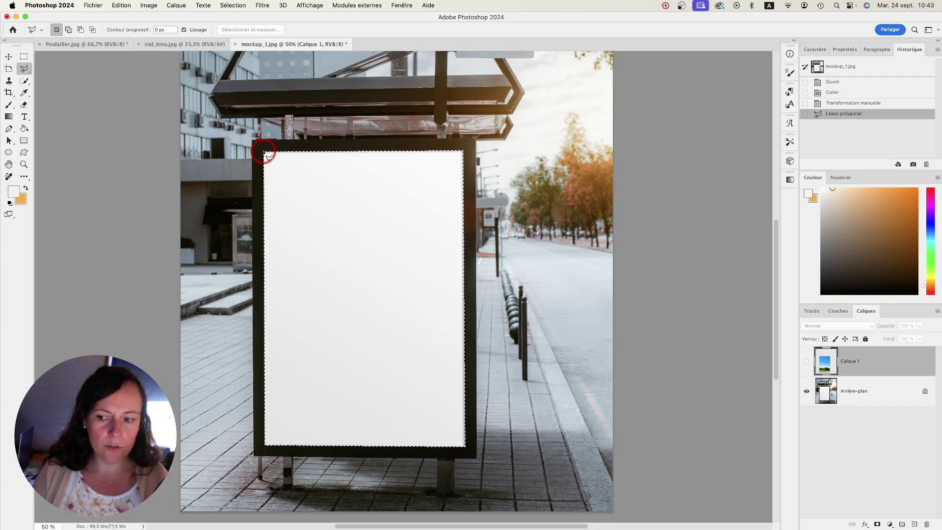
Show the sky layer again and rename it "ciel bleu".
{"action": "left_click", "coordinate": [806, 362]}
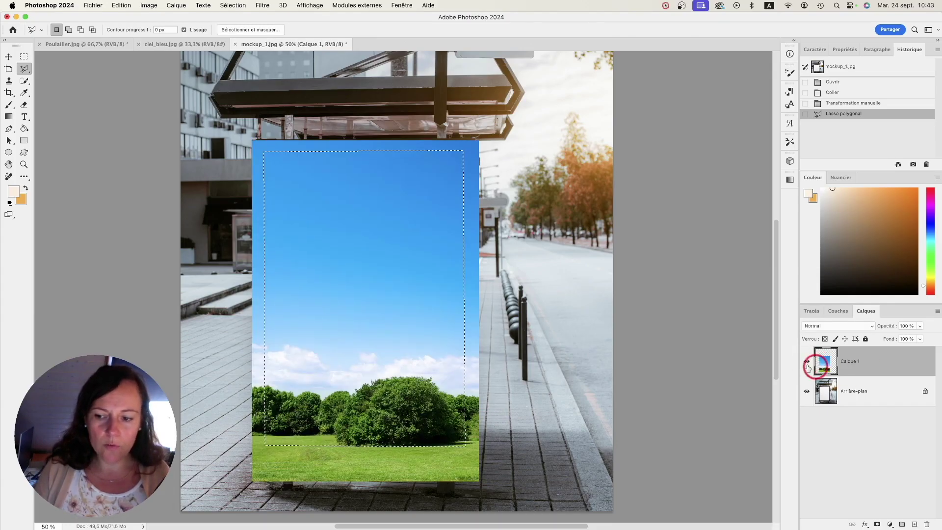
{"action": "double_click", "coordinate": [848, 362]}
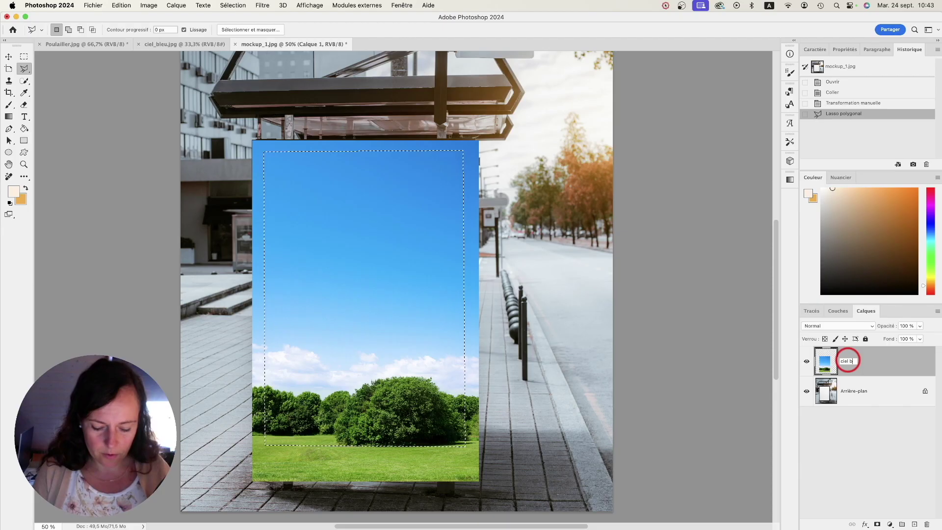
{"action": "key", "text": "Return"}
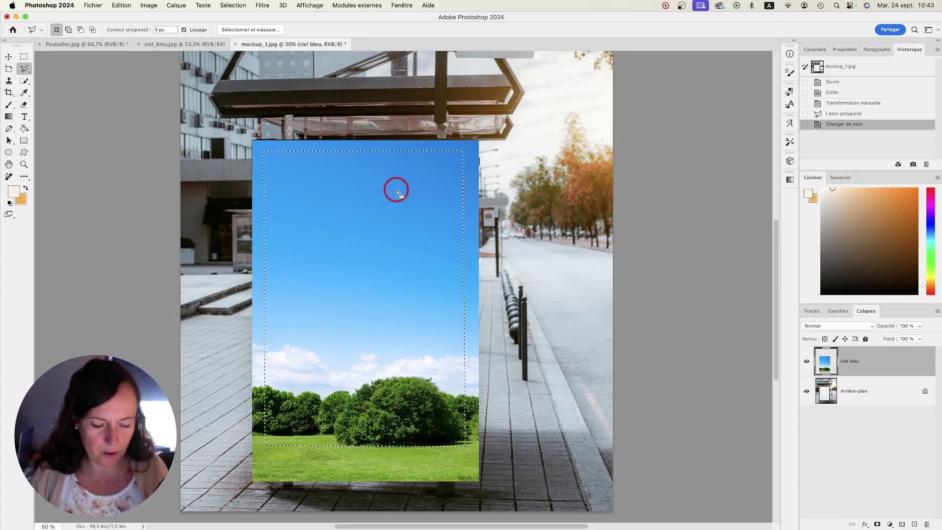
Invert the billboard selection, delete the sky outside the white panel and deselect.
{"action": "left_click", "coordinate": [226, 6]}
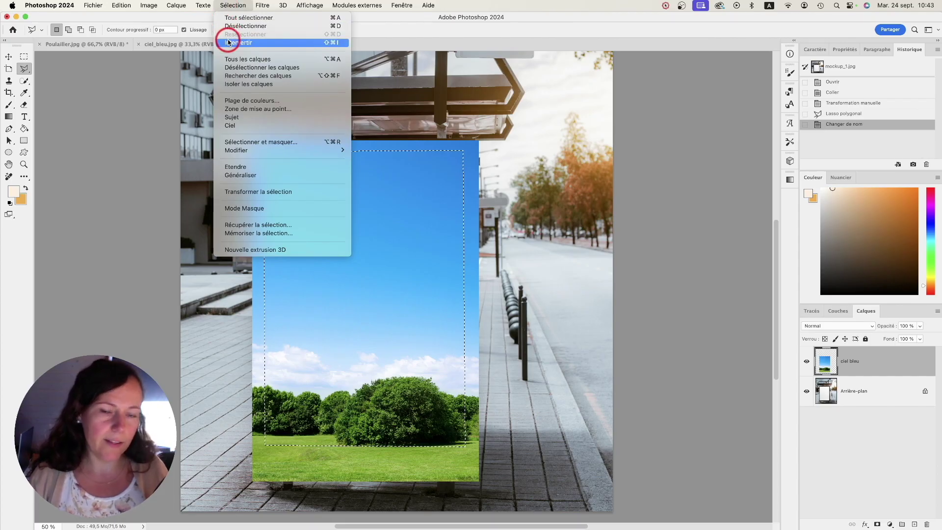
{"action": "left_click", "coordinate": [228, 5]}
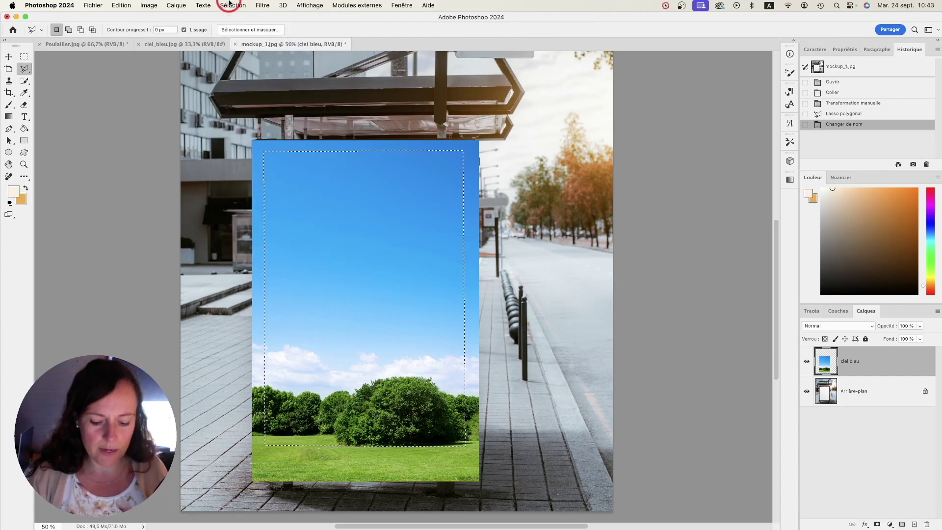
{"action": "key", "text": "shift+super+i"}
{"action": "key", "text": "BackSpace"}
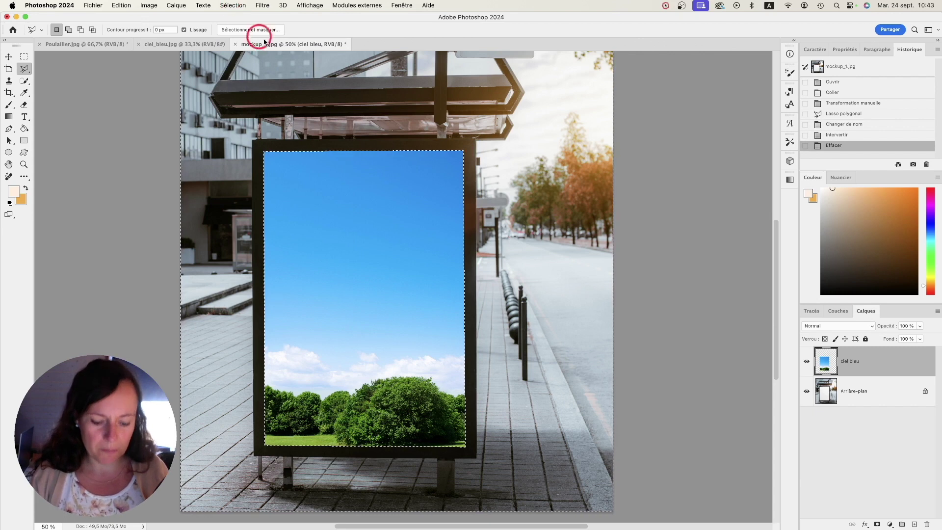
{"action": "key", "text": "super+d"}
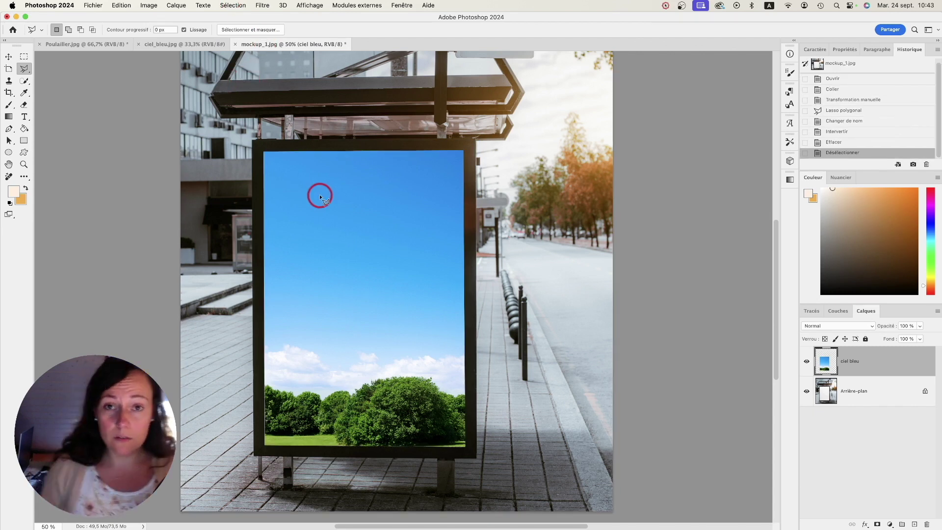
Try moving the cropped sky within the billboard, and revert the document to the state just after the layer rename.
{"action": "left_click", "coordinate": [9, 56]}
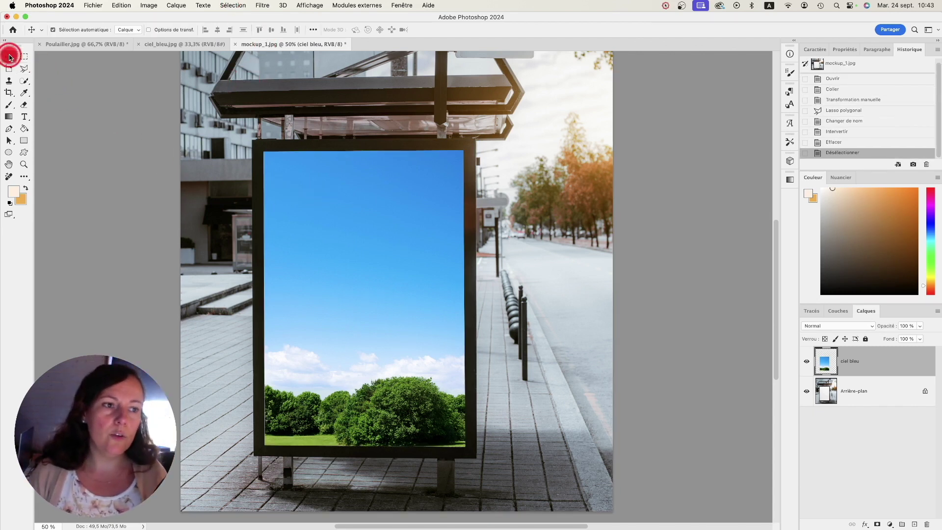
{"action": "mouse_move", "coordinate": [382, 221]}
{"action": "left_mouse_down"}
{"action": "mouse_move", "coordinate": [384, 250]}
{"action": "mouse_move", "coordinate": [407, 194]}
{"action": "mouse_move", "coordinate": [366, 185]}
{"action": "mouse_move", "coordinate": [369, 208]}
{"action": "left_mouse_up"}
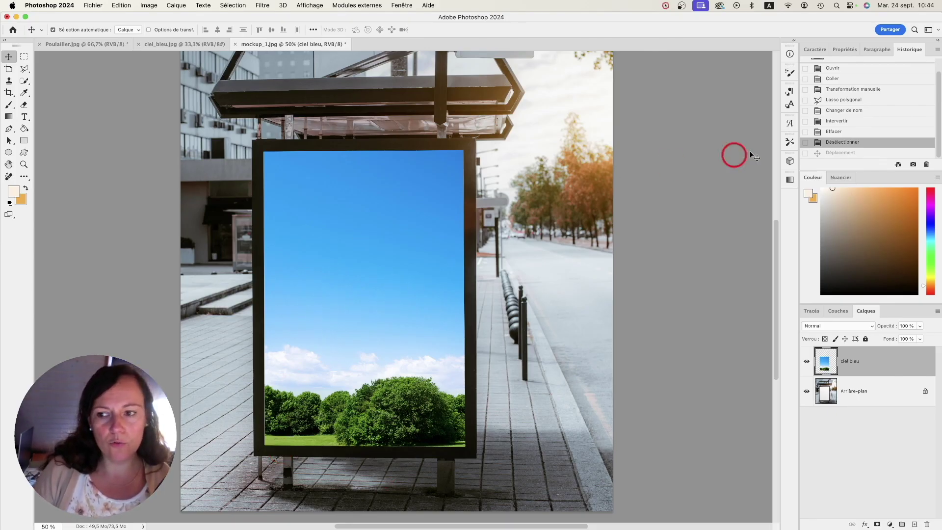
{"action": "left_click", "coordinate": [833, 111]}
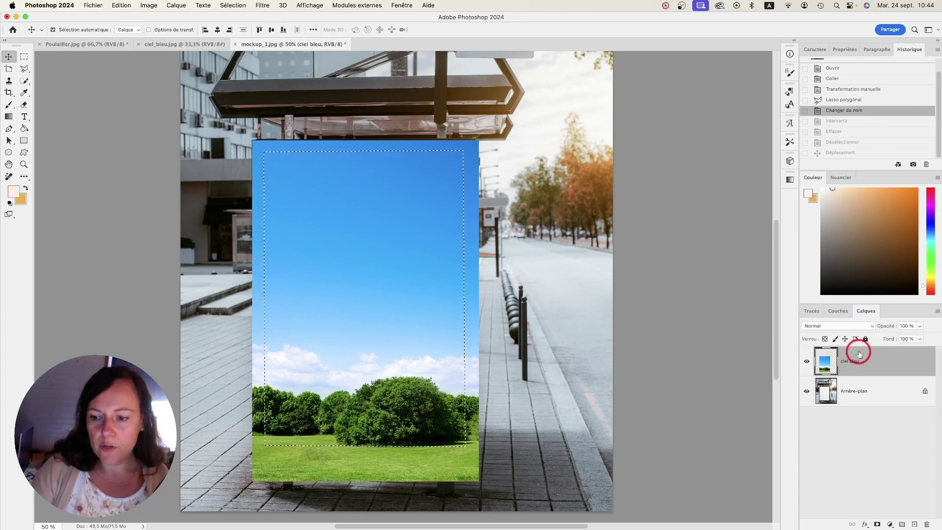
Float the layer list beside the billboard and add a layer mask to ciel bleu from the active selection.
{"action": "left_click_drag", "start_coordinate": [855, 309], "coordinate": [593, 120]}
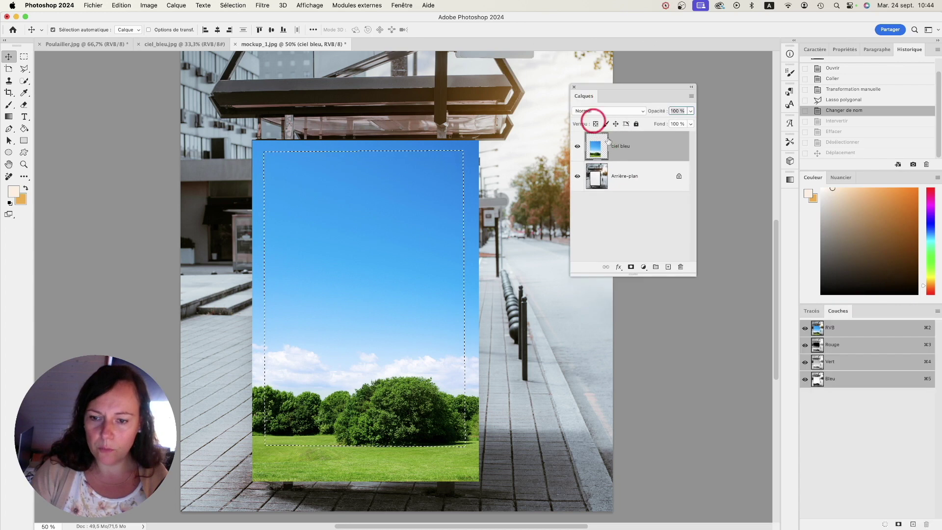
{"action": "left_click", "coordinate": [630, 267]}
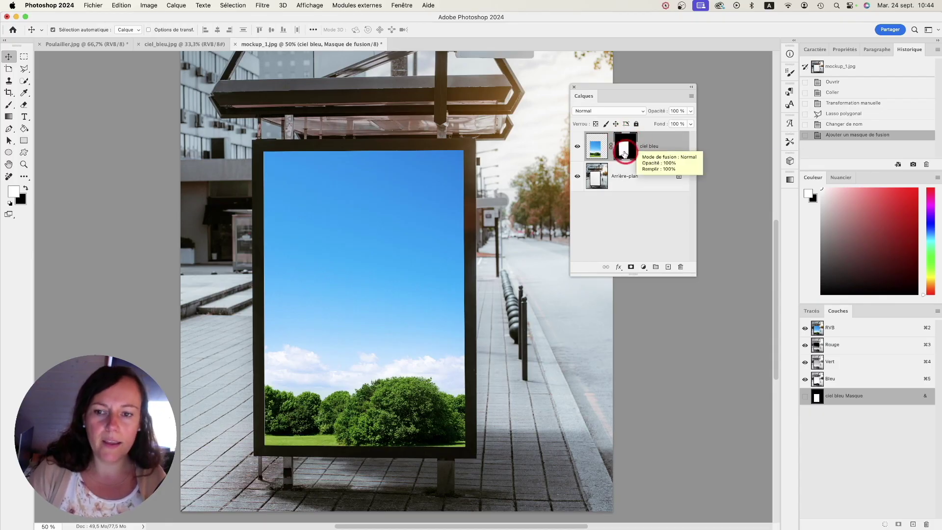
{"action": "left_click", "coordinate": [595, 147]}
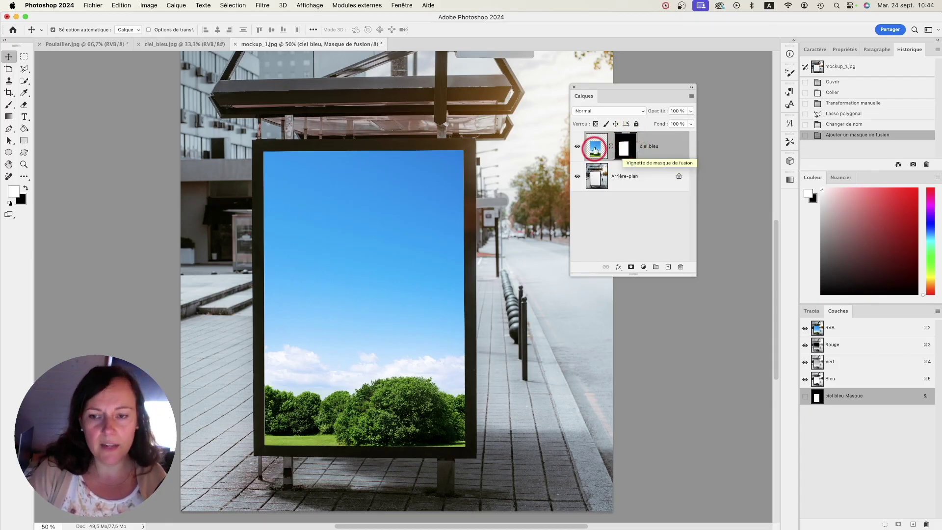
{"action": "left_click", "coordinate": [624, 139]}
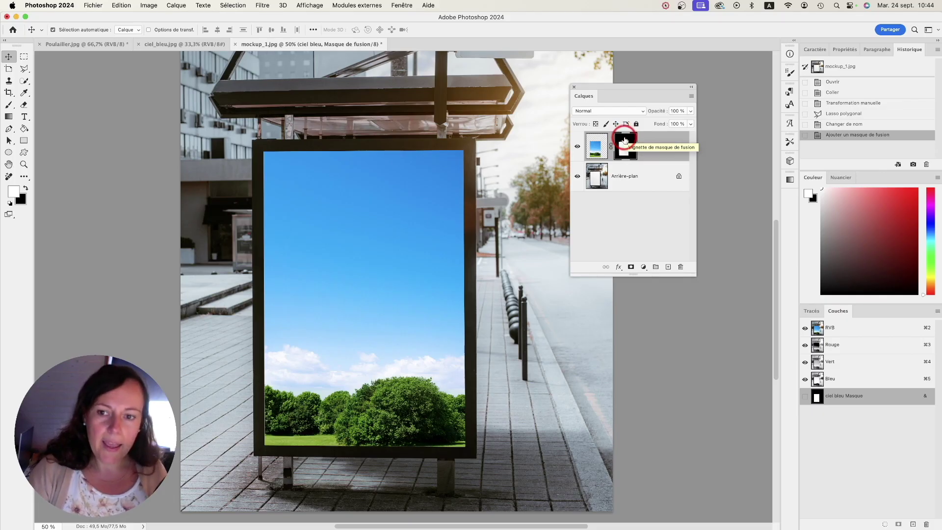
Try moving the ciel bleu image with its mask still linked, and revert to the state just after adding the mask.
{"action": "left_click", "coordinate": [450, 112]}
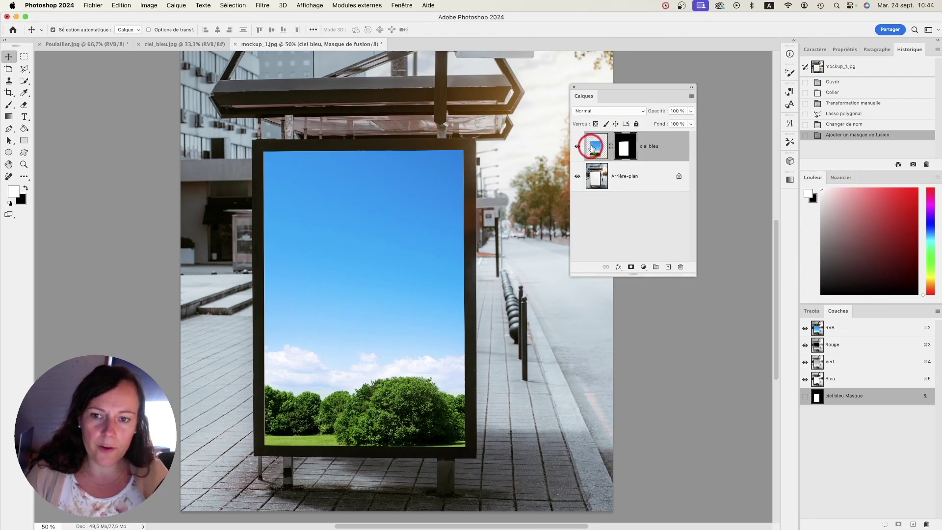
{"action": "mouse_move", "coordinate": [383, 190]}
{"action": "left_mouse_down"}
{"action": "mouse_move", "coordinate": [311, 208]}
{"action": "mouse_move", "coordinate": [372, 160]}
{"action": "mouse_move", "coordinate": [280, 191]}
{"action": "mouse_move", "coordinate": [411, 159]}
{"action": "mouse_move", "coordinate": [373, 181]}
{"action": "left_mouse_up"}
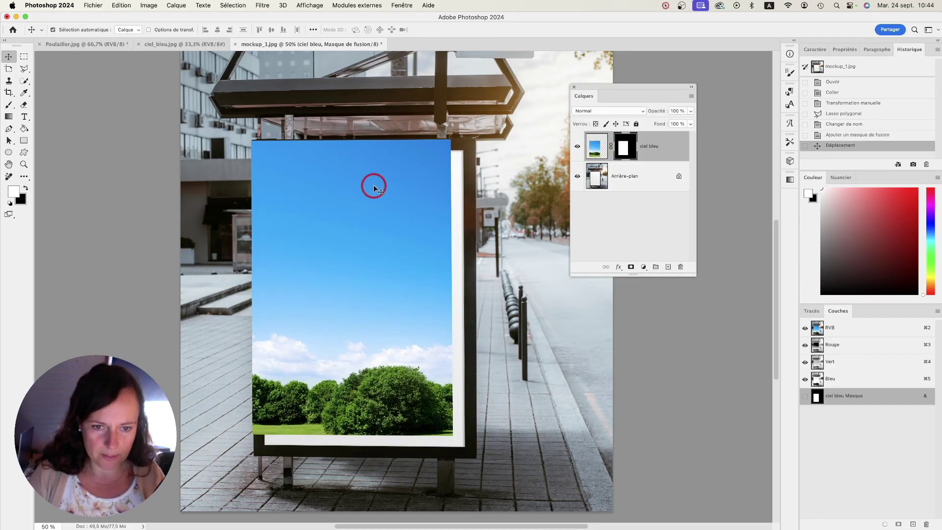
{"action": "left_click", "coordinate": [831, 136]}
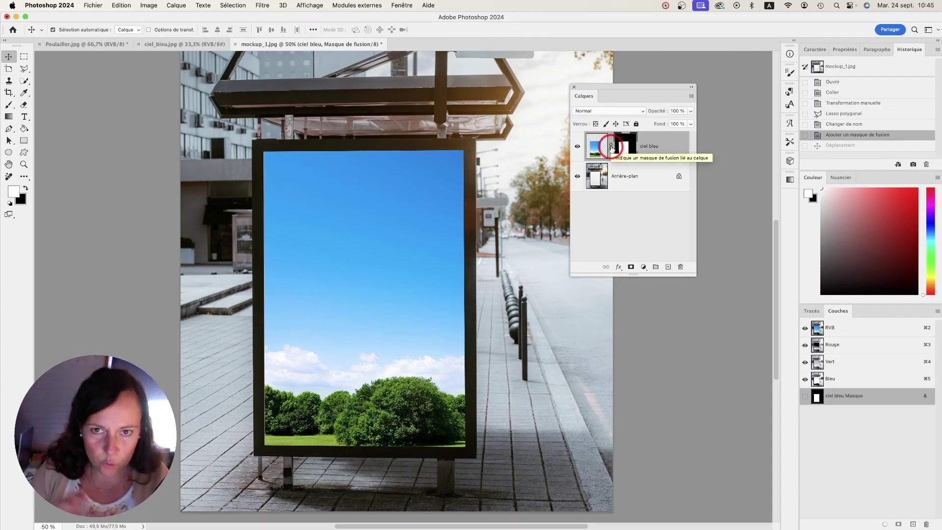
Unlink the mask from the ciel bleu layer and reposition only the sky image inside the billboard.
{"action": "left_click", "coordinate": [611, 147]}
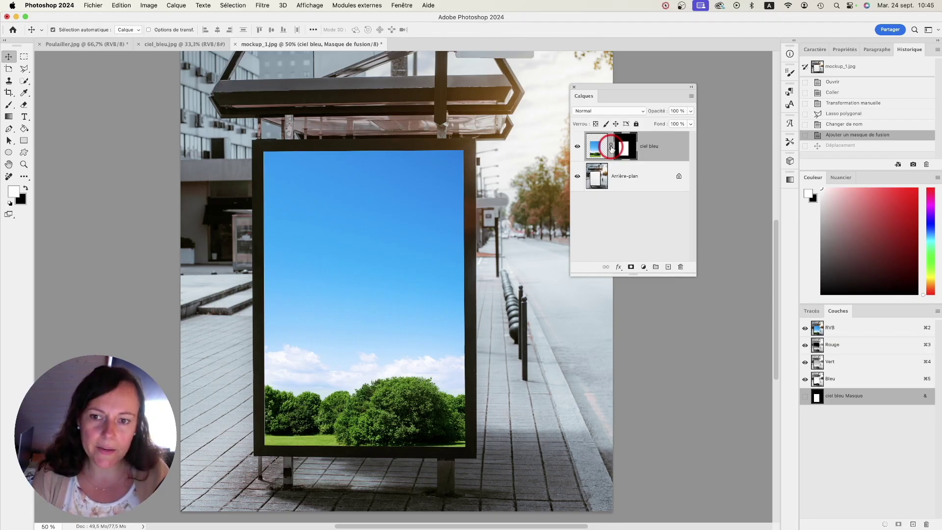
{"action": "left_click", "coordinate": [611, 148]}
{"action": "left_click", "coordinate": [600, 149]}
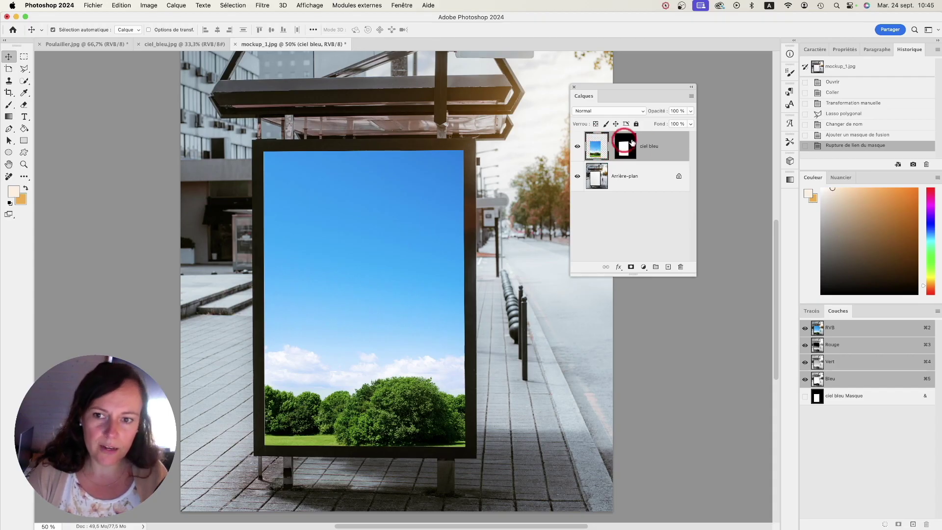
{"action": "left_click_drag", "start_coordinate": [349, 195], "coordinate": [374, 149]}
{"action": "left_click_drag", "start_coordinate": [381, 314], "coordinate": [351, 385]}
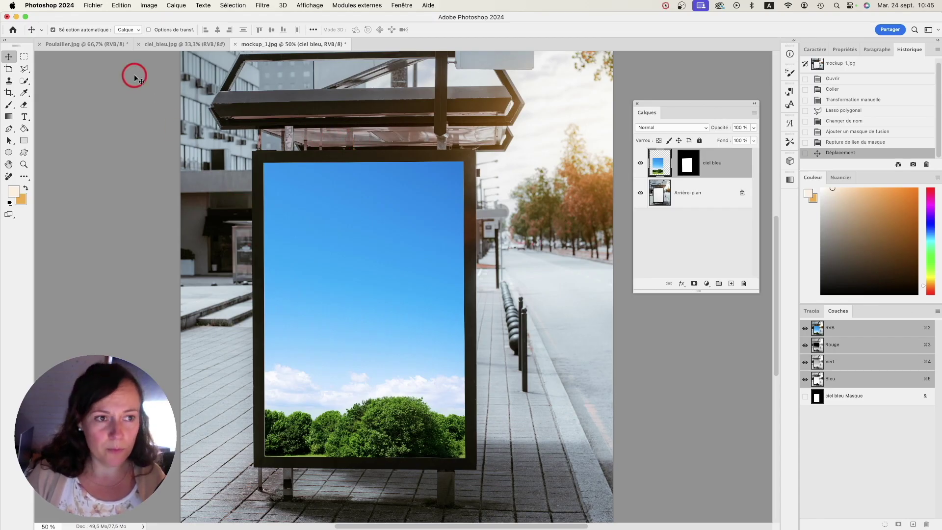
Copy the entire original Poulailler.jpg image and paste it into mockup_1.jpg as a new layer.
{"action": "left_click", "coordinate": [102, 47]}
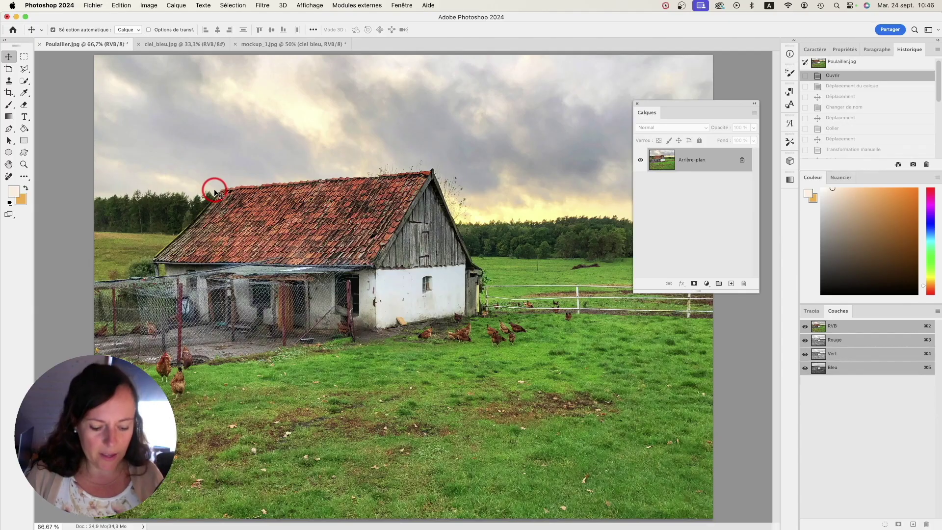
{"action": "key", "text": "super+a"}
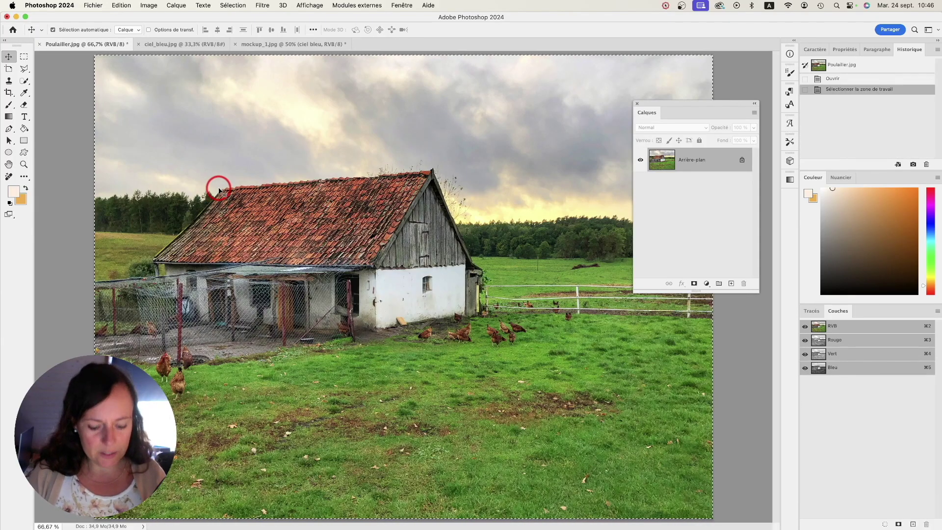
{"action": "left_click", "coordinate": [260, 44]}
{"action": "key", "text": "super+v"}
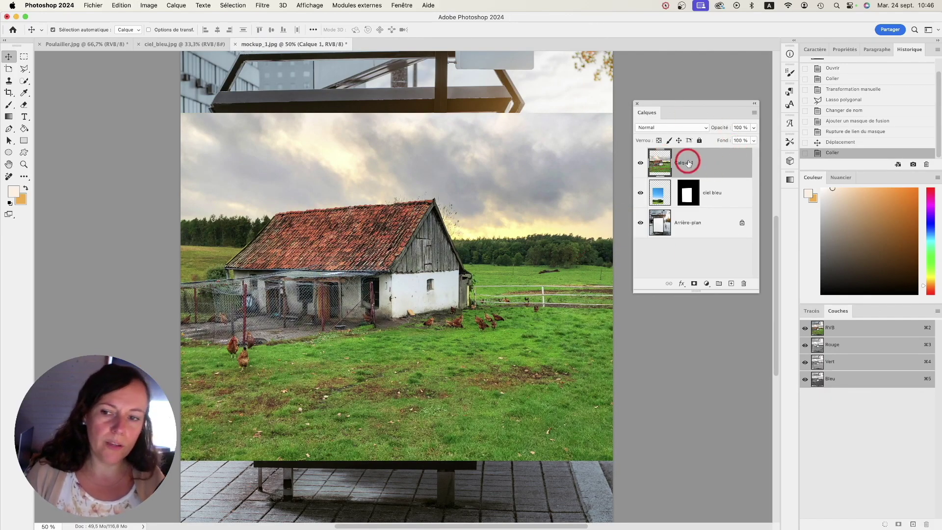
Create a new layer group and give it a mask from the billboard shape of the ciel bleu mask.
{"action": "left_click", "coordinate": [685, 196]}
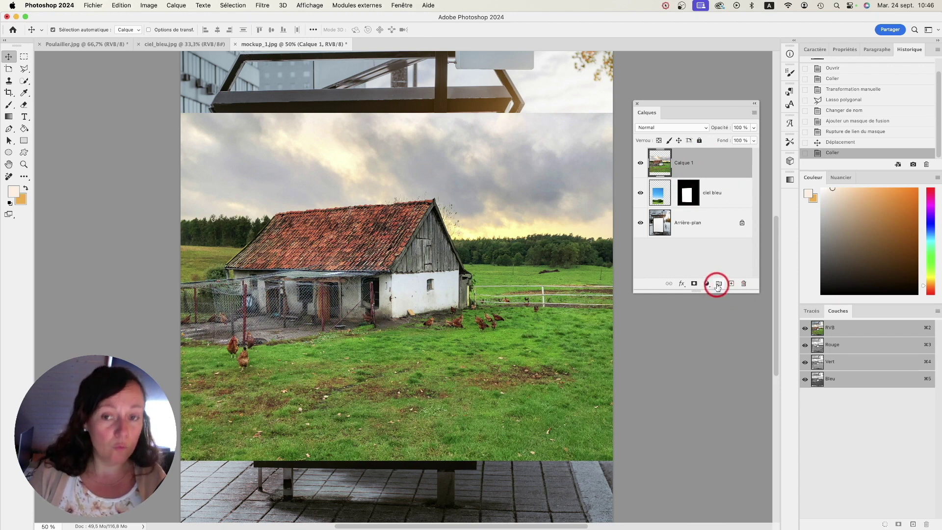
{"action": "left_click", "coordinate": [717, 284]}
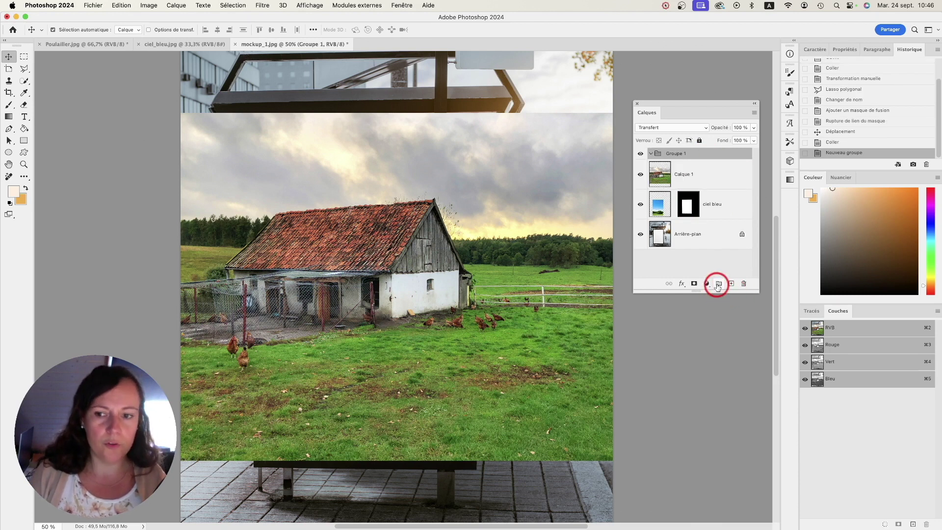
{"action": "left_click", "coordinate": [687, 209], "text": "super"}
{"action": "left_click", "coordinate": [679, 154]}
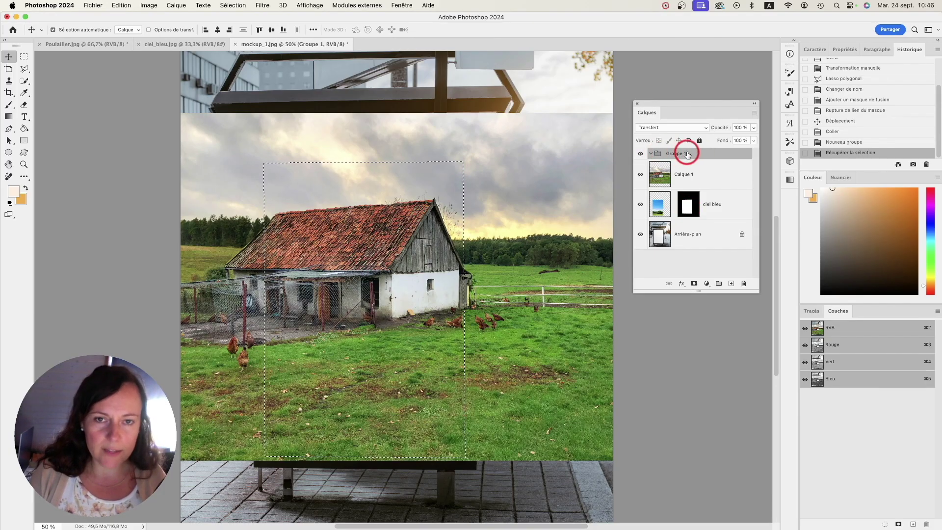
{"action": "left_click", "coordinate": [694, 283]}
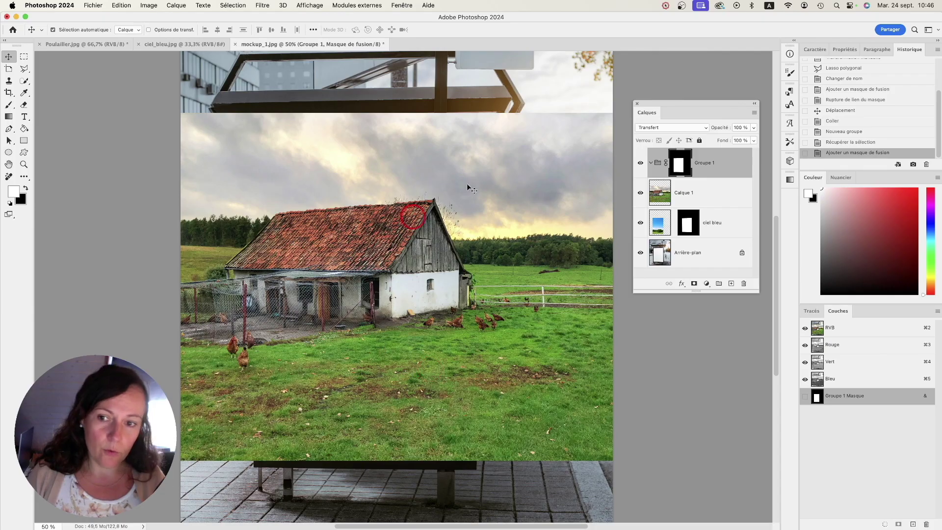
Move the Calque 1 and ciel bleu layers into the masked Groupe 1, with ciel bleu above Calque 1.
{"action": "left_click", "coordinate": [679, 193]}
{"action": "left_click_drag", "start_coordinate": [680, 194], "coordinate": [677, 161]}
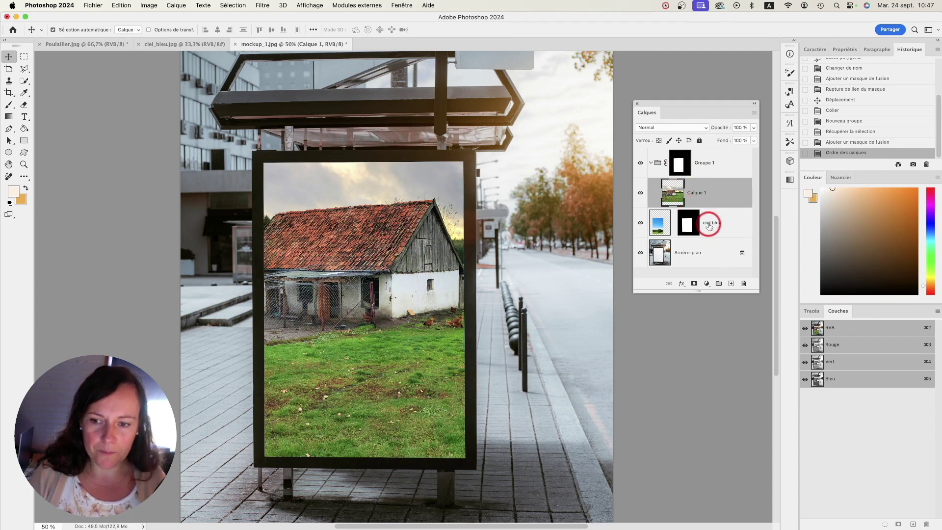
{"action": "left_click_drag", "start_coordinate": [709, 226], "coordinate": [708, 173]}
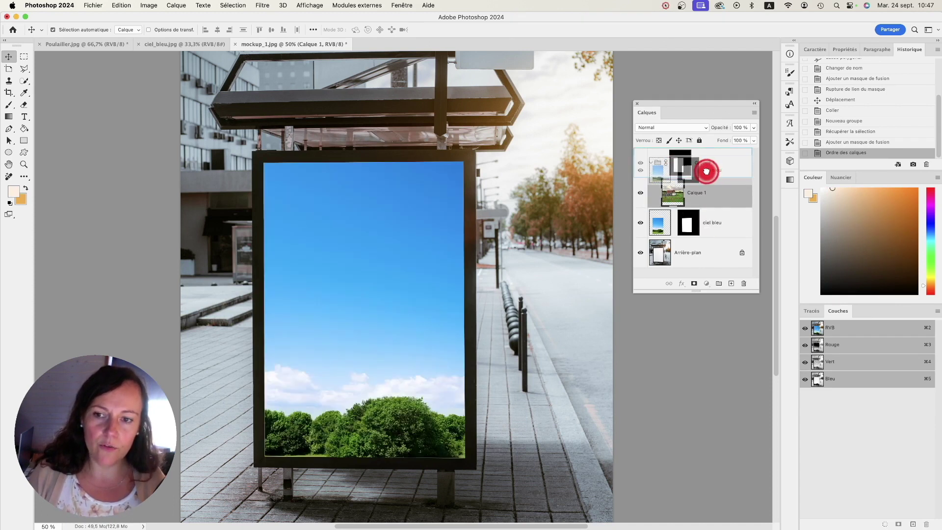
{"action": "left_click", "coordinate": [709, 186]}
{"action": "key", "text": "Delete"}
{"action": "key", "text": "super+z"}
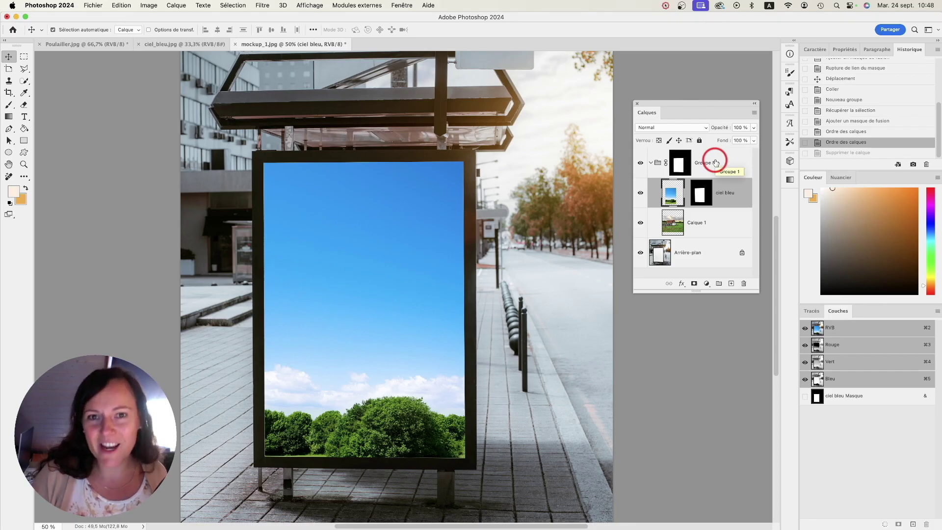
Delete the ciel bleu layer's own mask and hide the layer.
{"action": "left_click", "coordinate": [698, 196]}
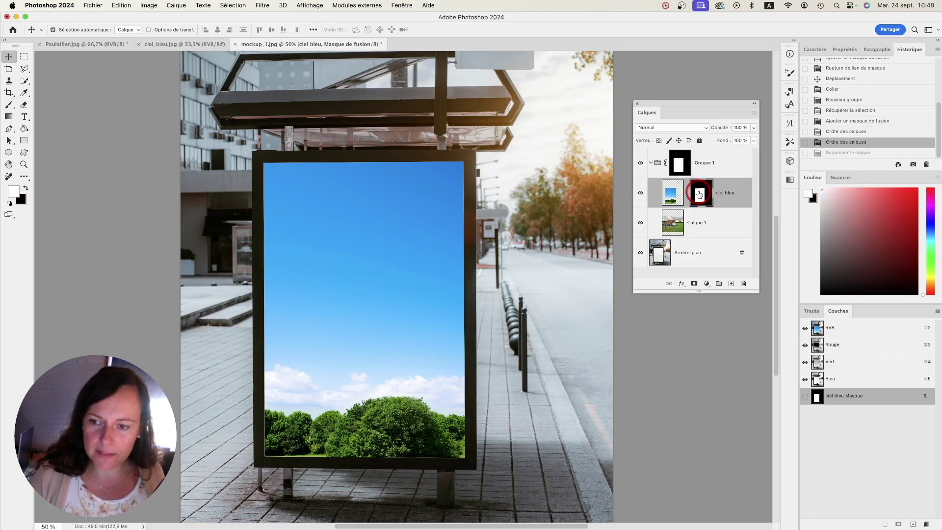
{"action": "right_click", "coordinate": [699, 194]}
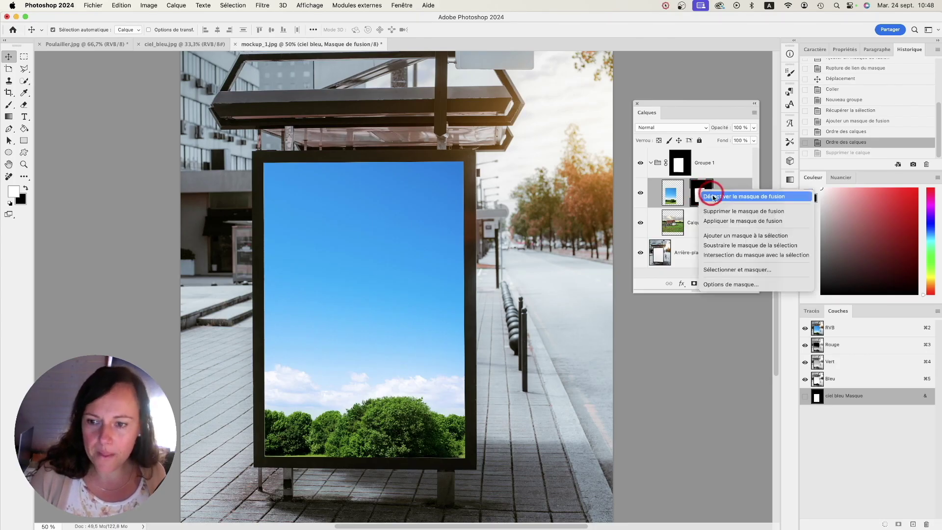
{"action": "left_click", "coordinate": [714, 211]}
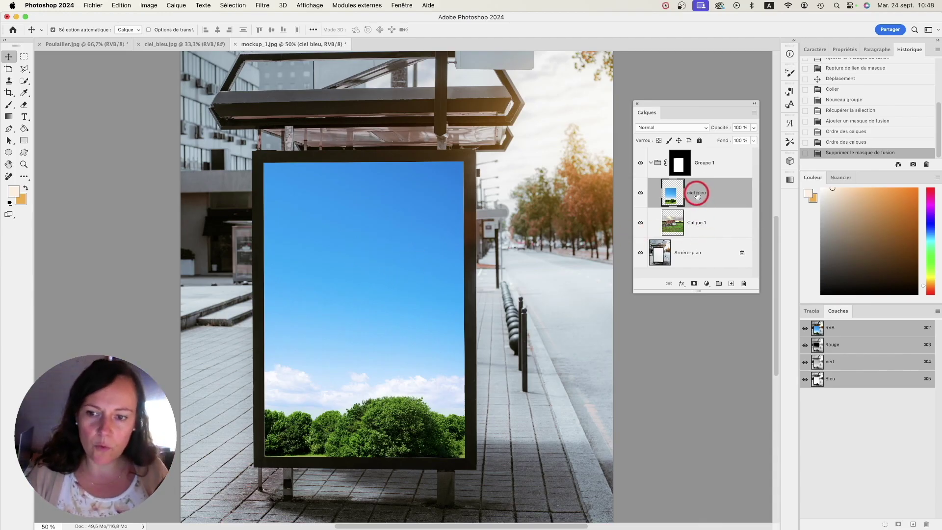
{"action": "left_click", "coordinate": [640, 193]}
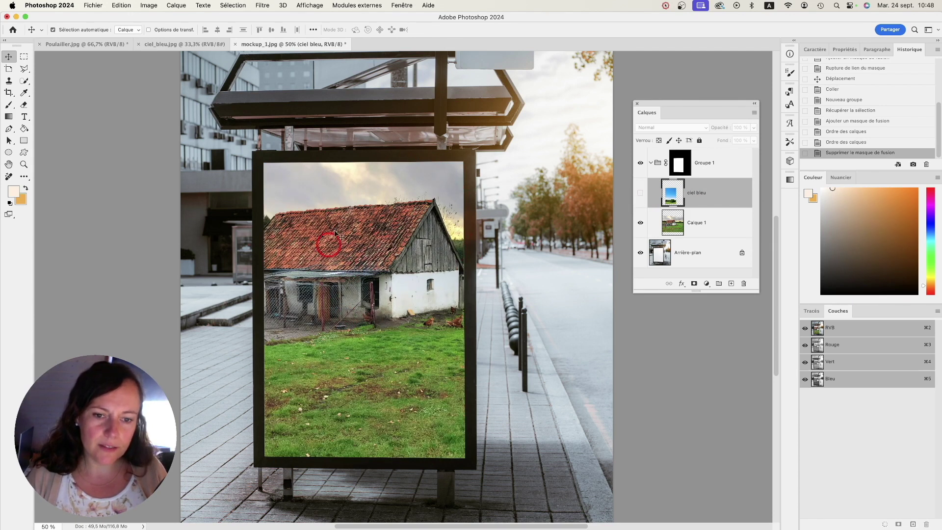
Scale down the barn image on Calque 1 and position it across the lower part of the poster frame.
{"action": "left_click", "coordinate": [706, 222]}
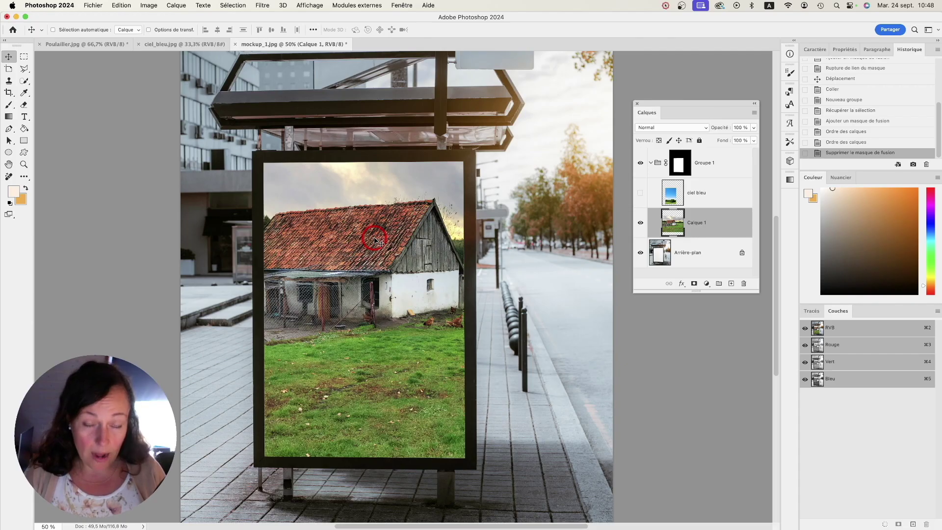
{"action": "key", "text": "super+t"}
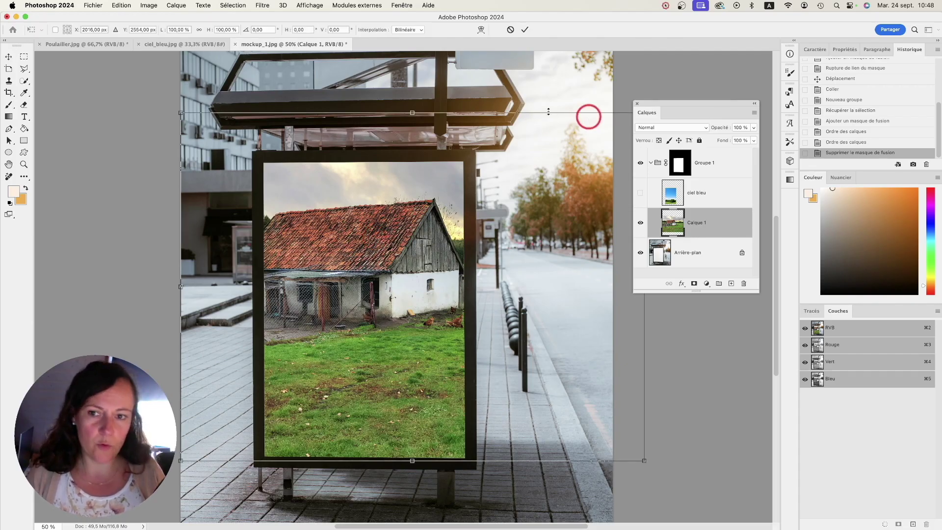
{"action": "left_click_drag", "start_coordinate": [182, 114], "coordinate": [405, 278]}
{"action": "left_click_drag", "start_coordinate": [439, 328], "coordinate": [300, 327]}
{"action": "mouse_move", "coordinate": [503, 273]}
{"action": "left_mouse_down"}
{"action": "mouse_move", "coordinate": [472, 293]}
{"action": "mouse_move", "coordinate": [490, 282]}
{"action": "left_mouse_up"}
{"action": "double_click", "coordinate": [422, 321]}
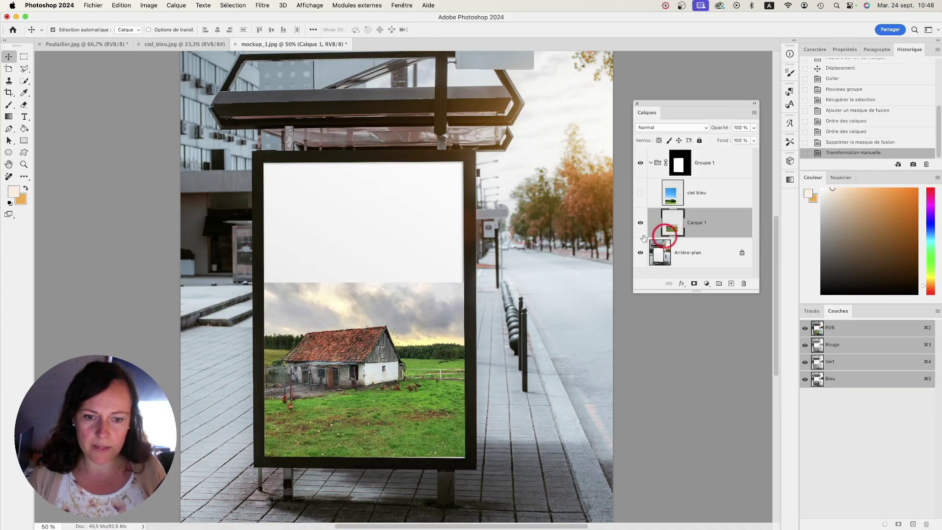
Select the area above the barn with the Polygonal Lasso, following the poster's upper edges, the horizon and the roof outline.
{"action": "left_click", "coordinate": [24, 69]}
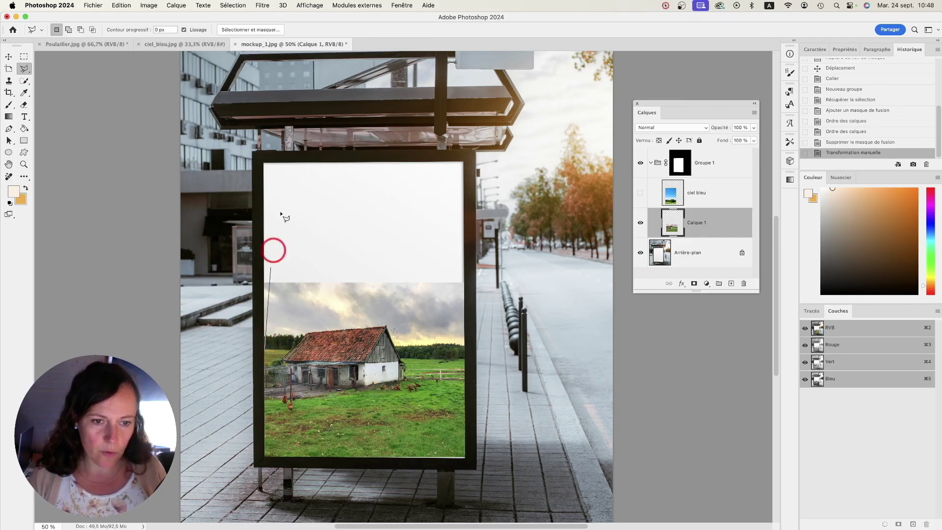
{"action": "left_click", "coordinate": [263, 164]}
{"action": "left_click", "coordinate": [463, 162]}
{"action": "left_click", "coordinate": [465, 358]}
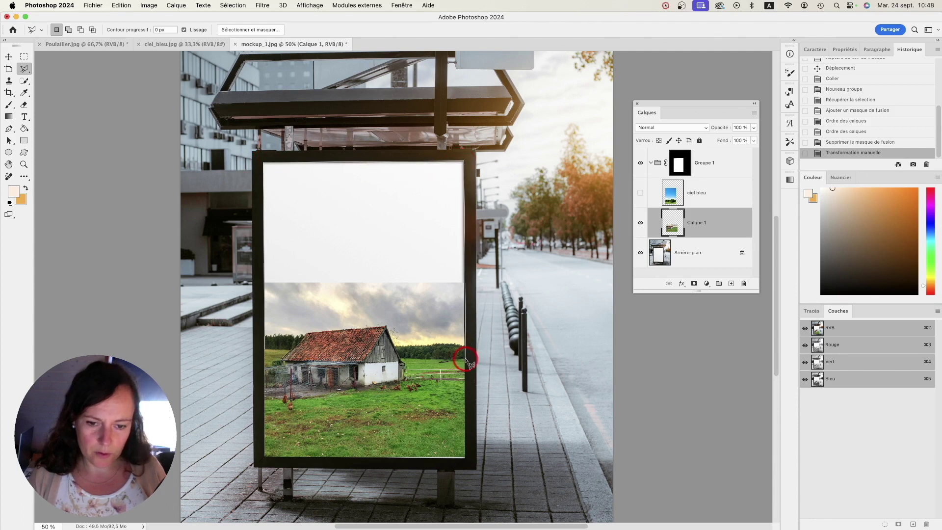
{"action": "left_click", "coordinate": [403, 364]}
{"action": "left_click", "coordinate": [386, 326]}
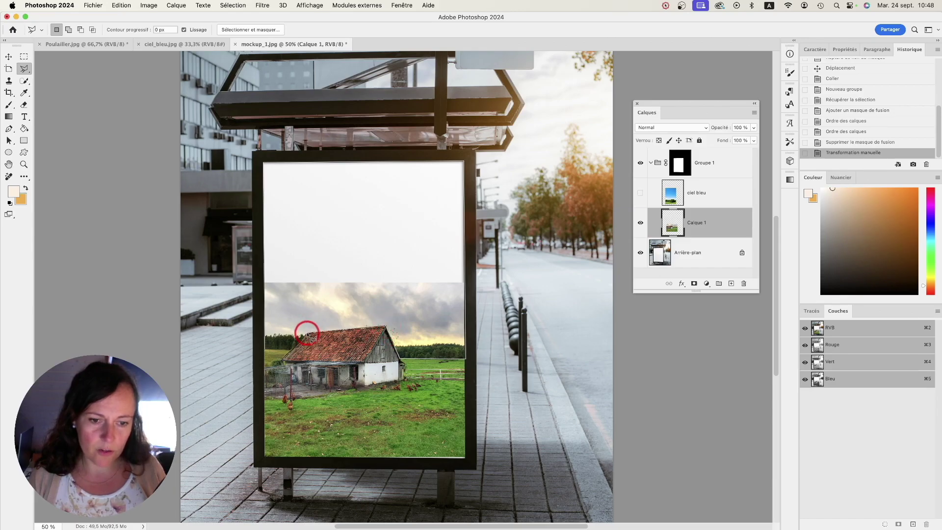
{"action": "left_click", "coordinate": [291, 348]}
{"action": "left_click", "coordinate": [264, 349]}
{"action": "left_click", "coordinate": [264, 162]}
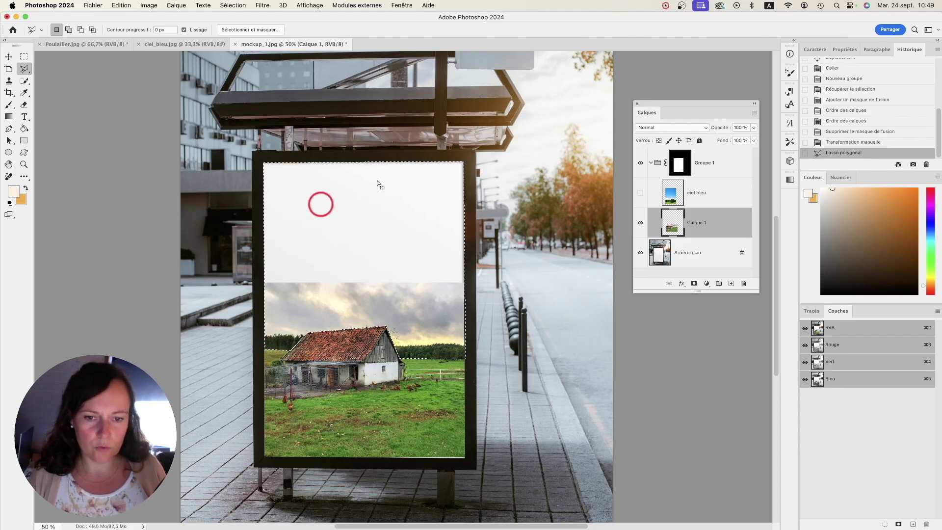
Show the ciel bleu layer and add a layer mask to it from the sky selection.
{"action": "left_click", "coordinate": [640, 192]}
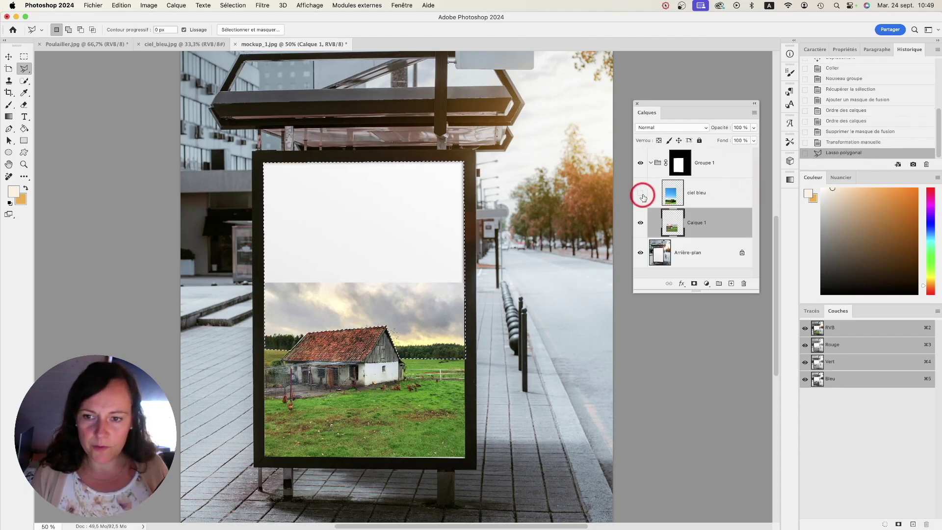
{"action": "left_click", "coordinate": [663, 205]}
{"action": "left_click", "coordinate": [656, 199]}
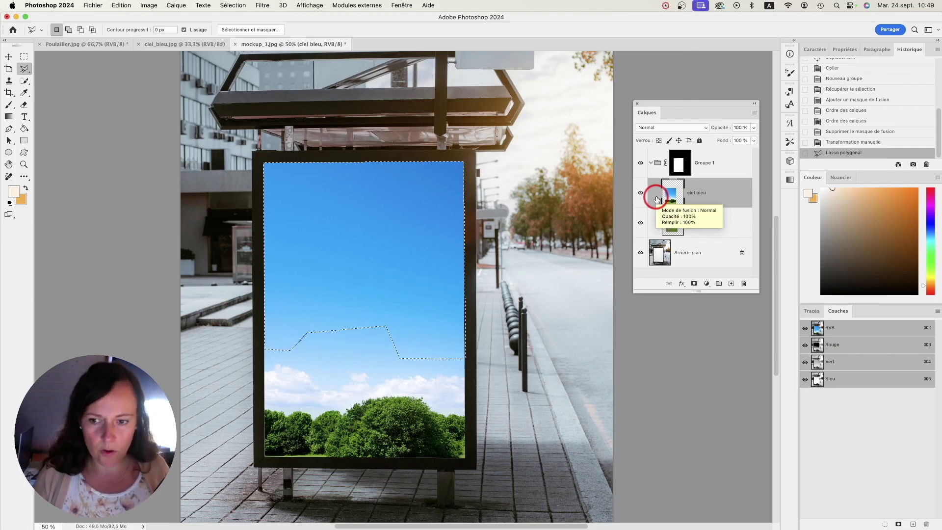
{"action": "left_click", "coordinate": [694, 284]}
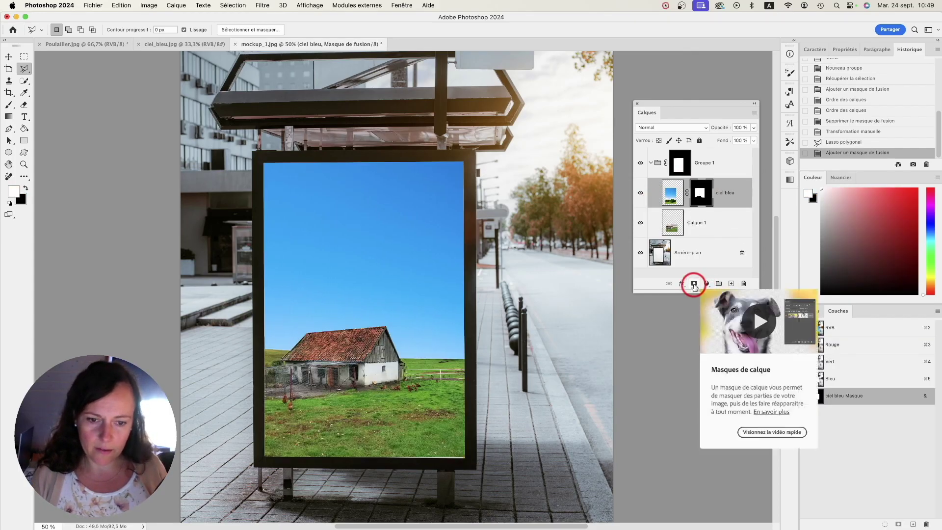
Unlink the ciel bleu layer's image from its mask.
{"action": "left_click", "coordinate": [8, 55]}
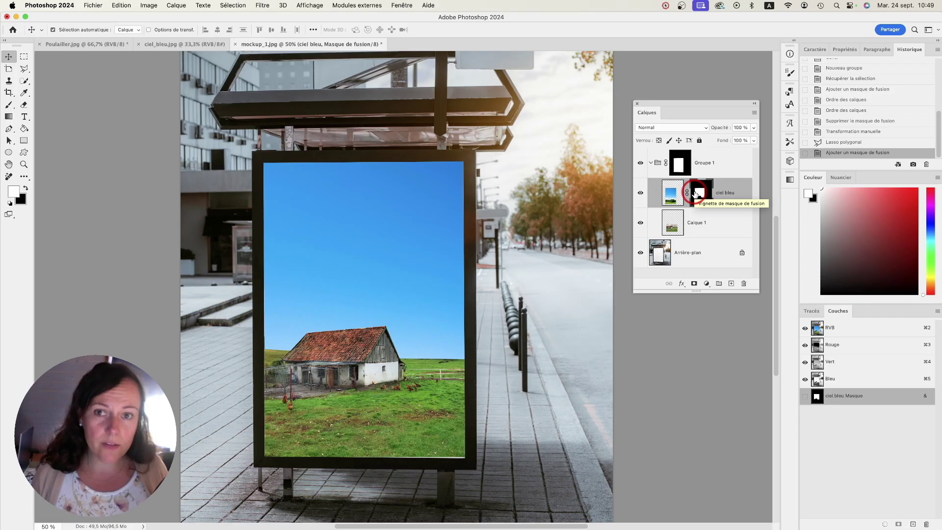
{"action": "left_click", "coordinate": [686, 192]}
Move only the ciel bleu mask upward over the poster and undo the move.
{"action": "left_click", "coordinate": [694, 194]}
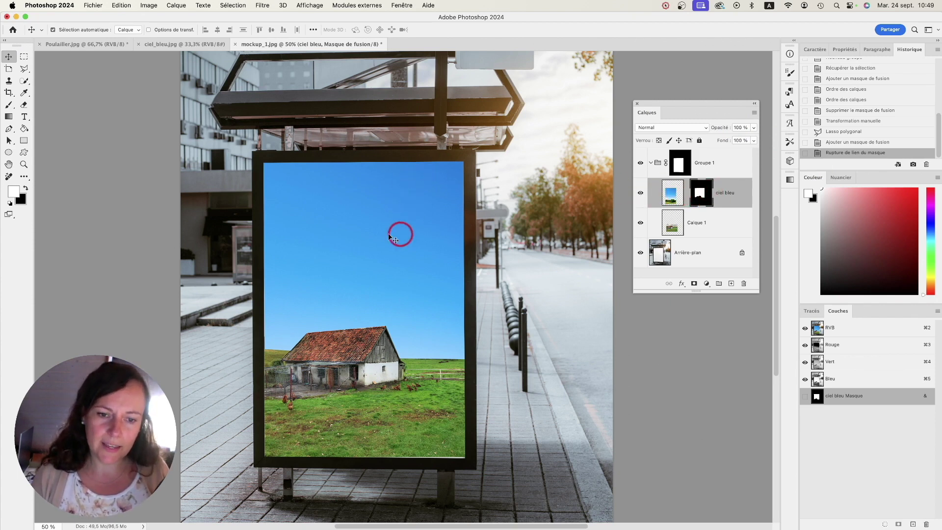
{"action": "left_click_drag", "start_coordinate": [393, 244], "coordinate": [395, 199]}
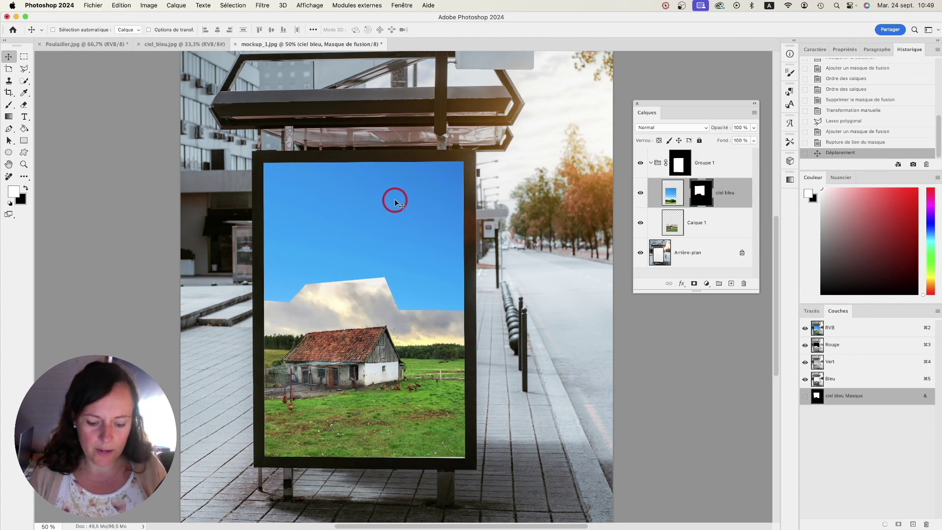
{"action": "key", "text": "super+z"}
Reposition the ciel bleu image inside its fixed mask so the trees and clouds sit just behind the barn.
{"action": "left_click", "coordinate": [674, 196]}
{"action": "left_click", "coordinate": [674, 195]}
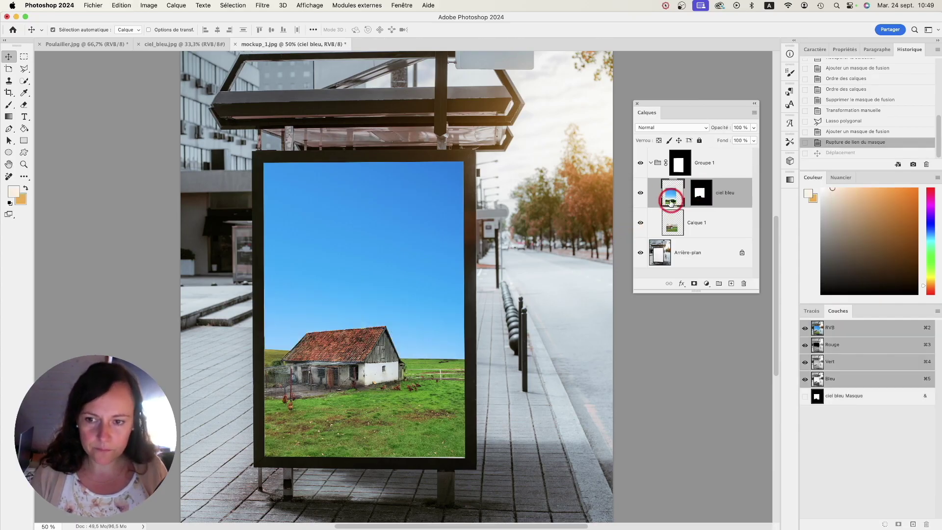
{"action": "left_click_drag", "start_coordinate": [414, 280], "coordinate": [378, 388]}
{"action": "left_click_drag", "start_coordinate": [335, 287], "coordinate": [442, 197]}
{"action": "left_click", "coordinate": [370, 211]}
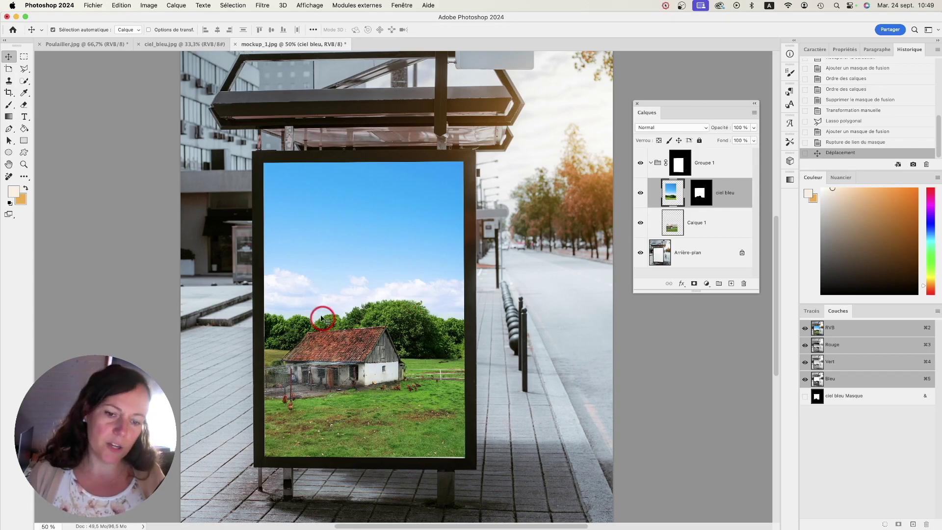
Inspect the composite around the barn and compare it with the ciel bleu mask disabled and re-enabled.
{"action": "scroll", "coordinate": [378, 379], "scroll_direction": "up", "scroll_amount": 5}
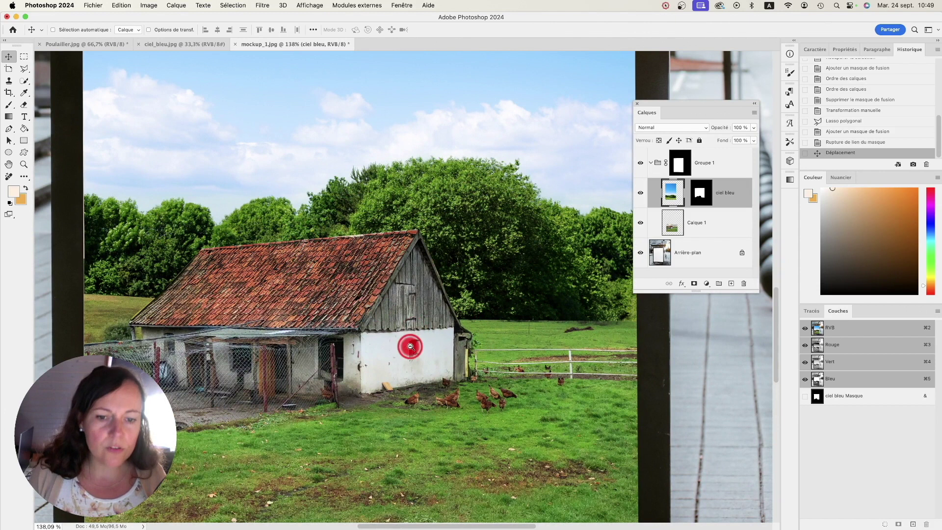
{"action": "scroll", "coordinate": [409, 343], "scroll_direction": "down", "scroll_amount": 2}
{"action": "scroll", "coordinate": [448, 262], "scroll_direction": "down", "scroll_amount": 1}
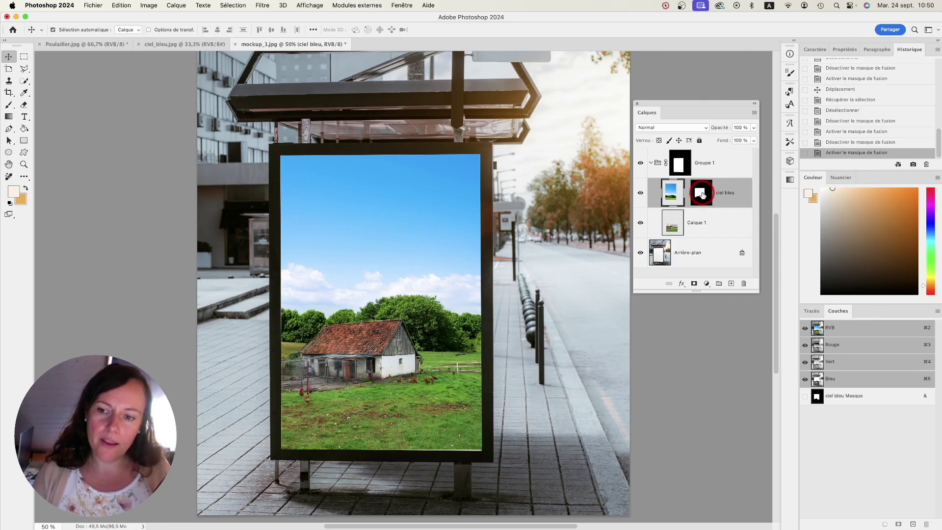
{"action": "left_click", "coordinate": [700, 193], "text": "shift"}
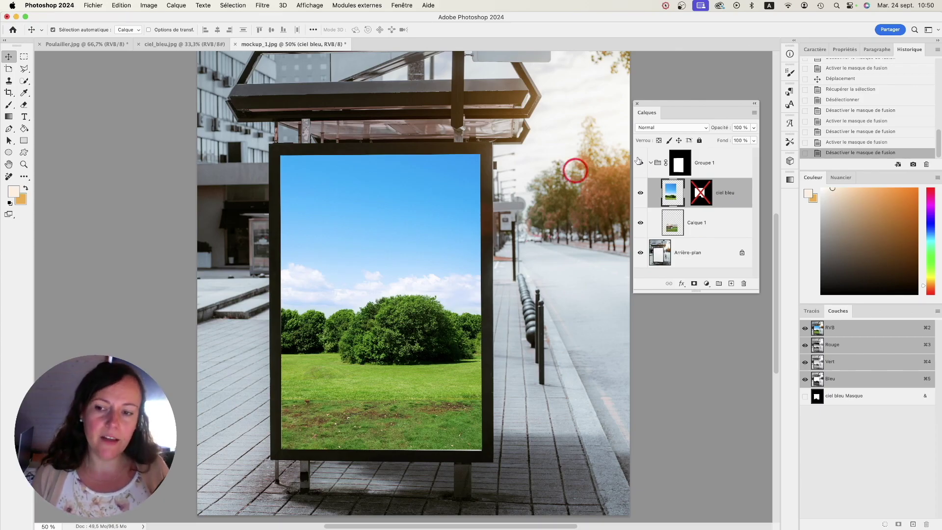
{"action": "left_click", "coordinate": [701, 193], "text": "shift"}
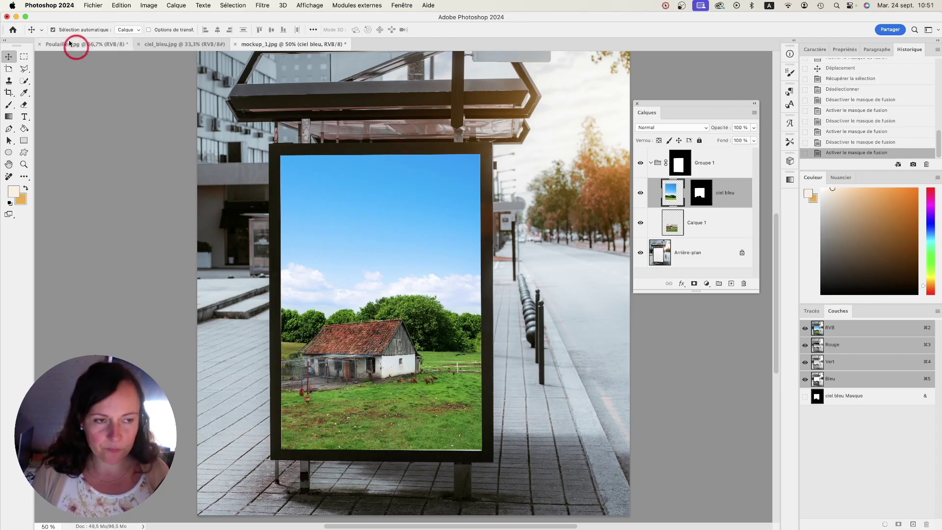
Save the mockup as Affiche-ferme.psd in Photoshop format in the animaux folder.
{"action": "left_click", "coordinate": [93, 5]}
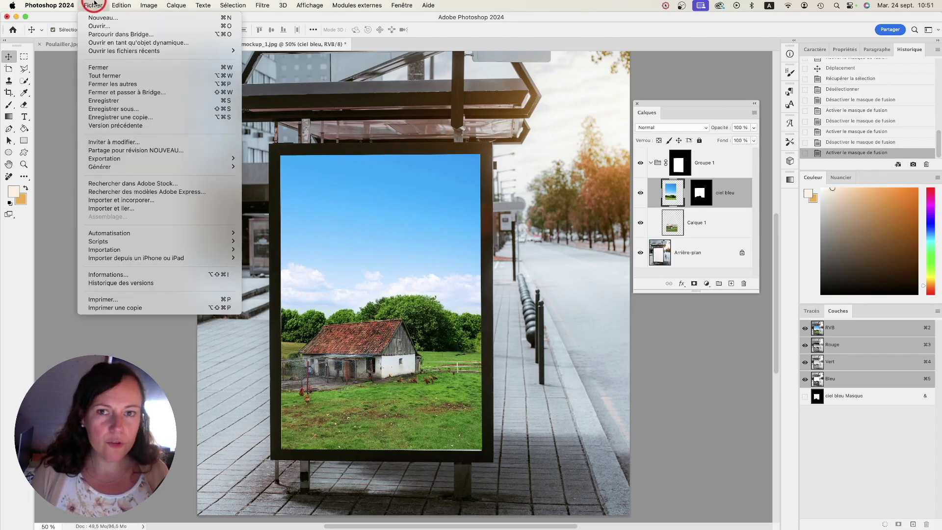
{"action": "left_click", "coordinate": [103, 101]}
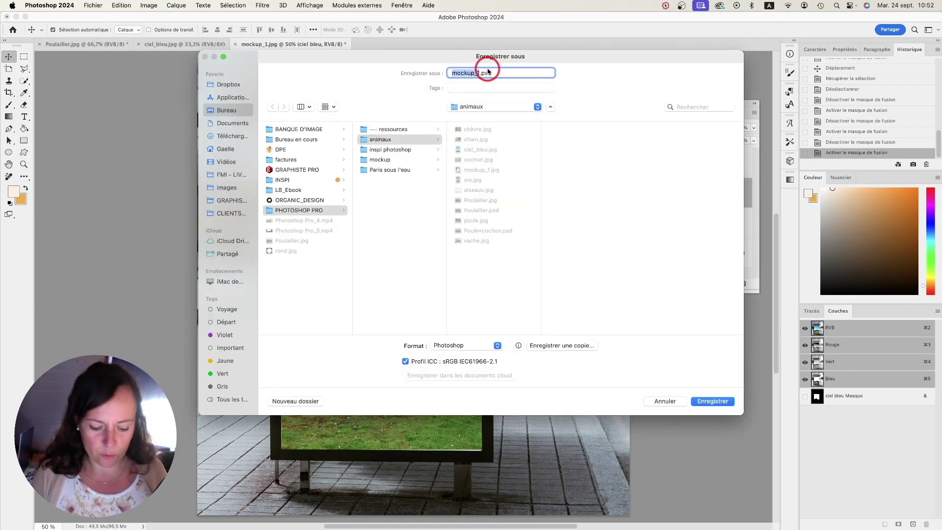
{"action": "type", "text": "Affiche-"}
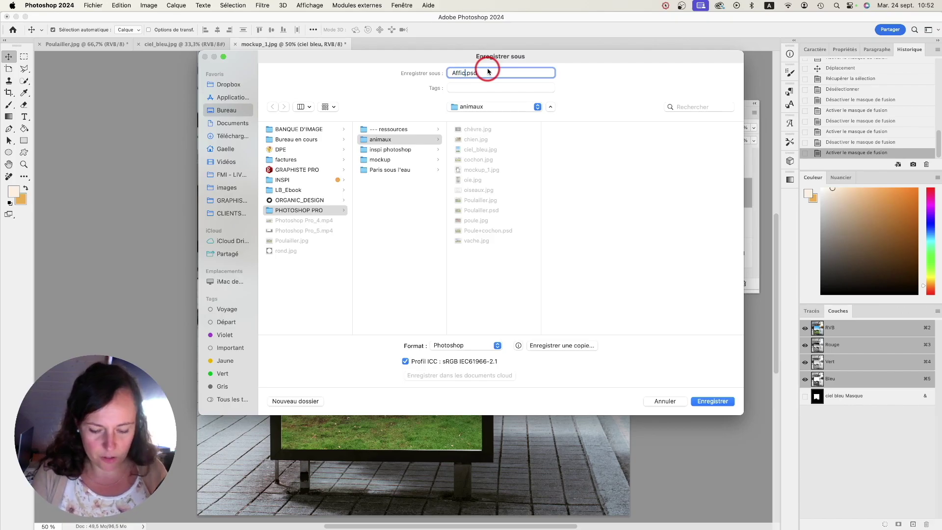
{"action": "type", "text": "ferme"}
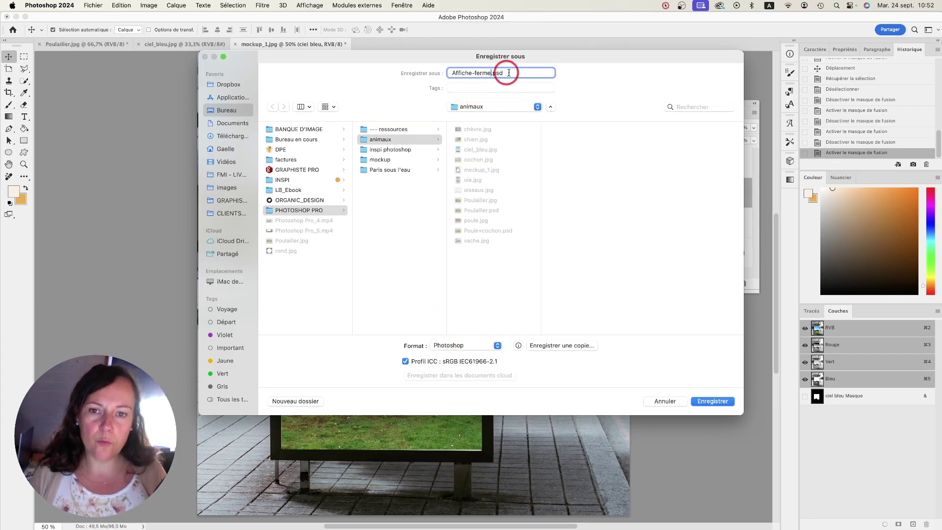
{"action": "left_click", "coordinate": [713, 400]}
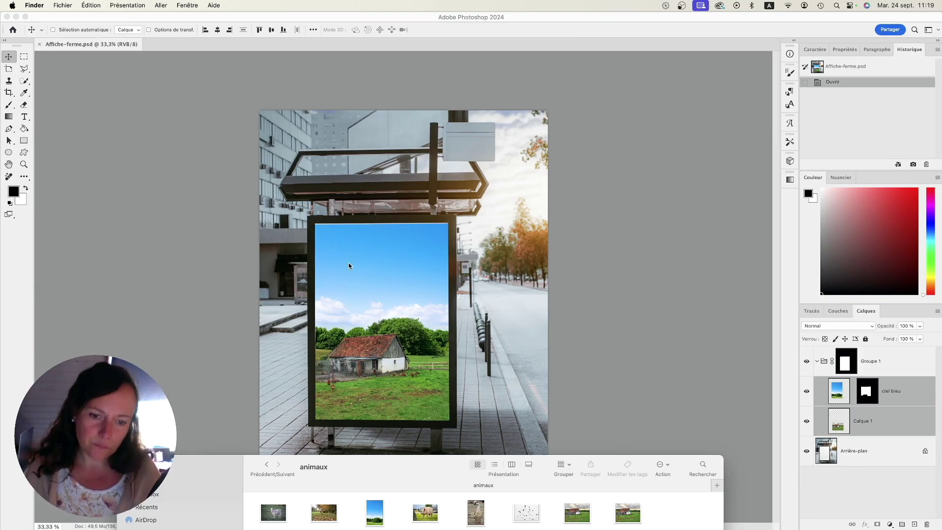
Open the chèvre, chien, cochon, oie, oiseaux, poule and vache JPGs plus texte-affiche-ferme.eps in Photoshop, rasterizing the EPS at 300 pixels/inch in CMJN.
{"action": "double_click", "coordinate": [204, 465]}
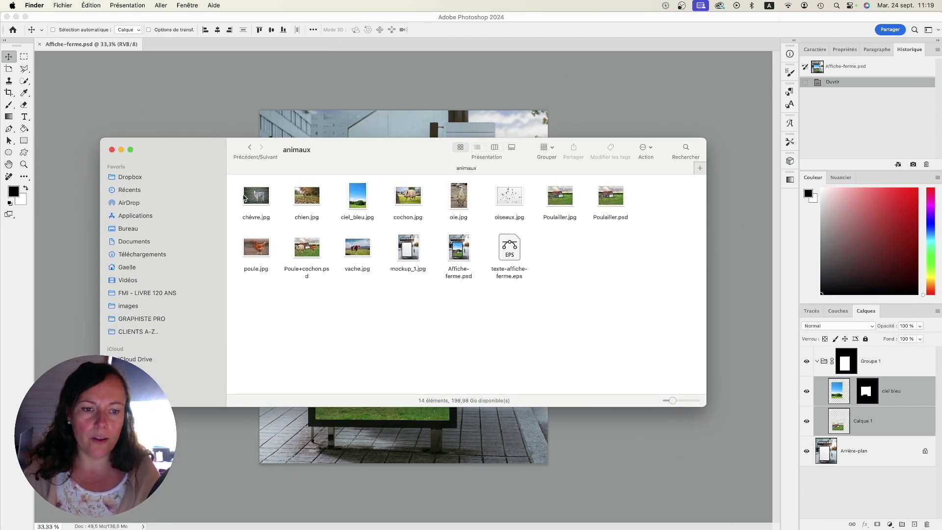
{"action": "left_click", "coordinate": [256, 198]}
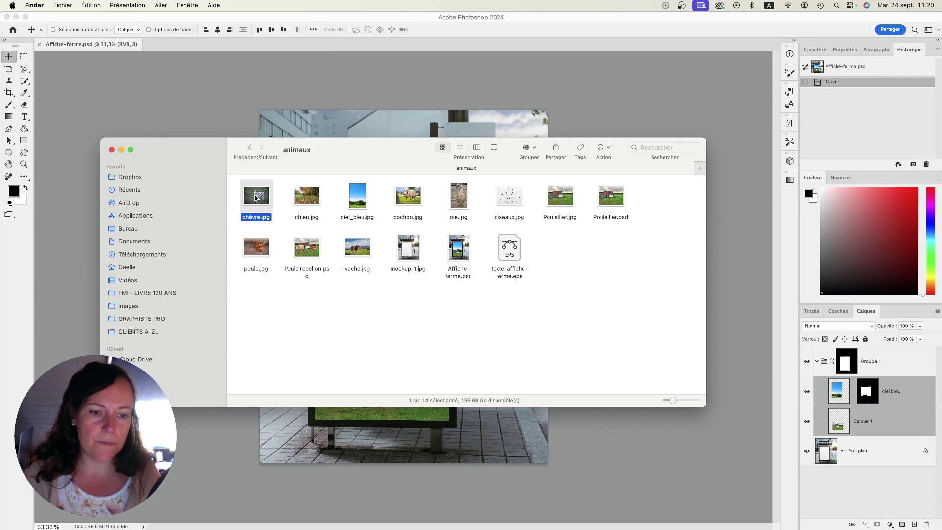
{"action": "left_click", "coordinate": [305, 199], "text": "super"}
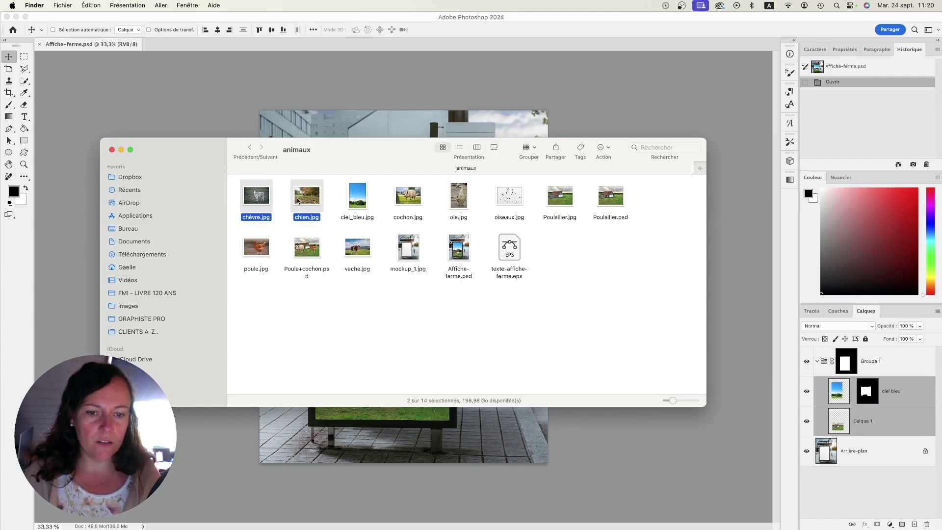
{"action": "left_click", "coordinate": [407, 197], "text": "super"}
{"action": "left_click", "coordinate": [458, 196], "text": "super"}
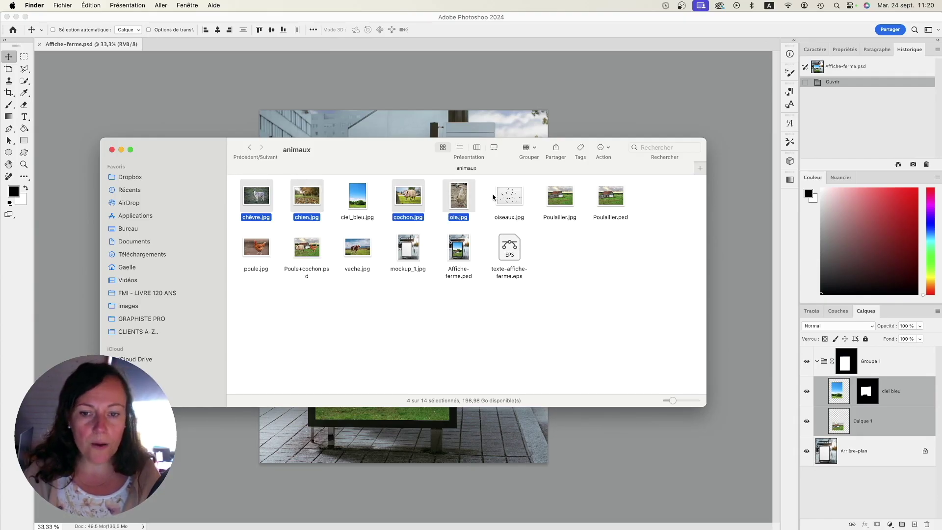
{"action": "left_click", "coordinate": [504, 198], "text": "super"}
{"action": "left_click", "coordinate": [260, 251], "text": "super"}
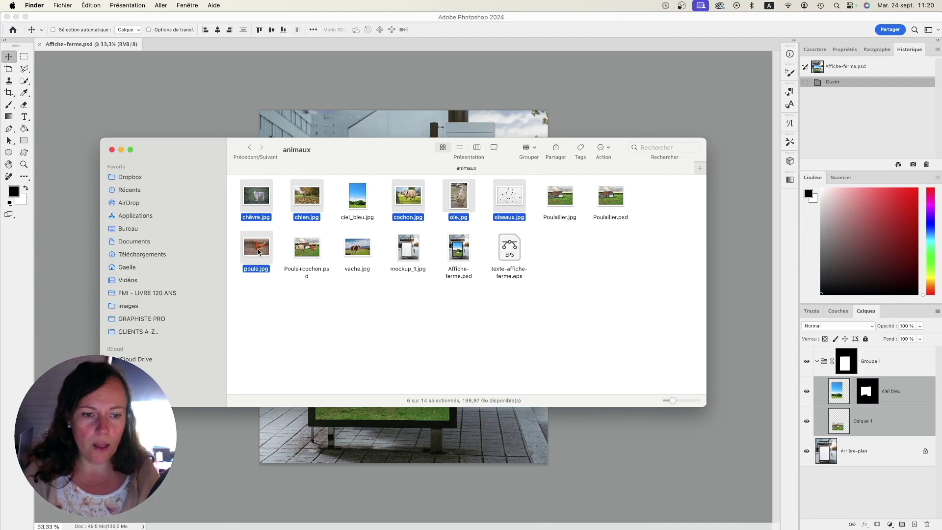
{"action": "left_click", "coordinate": [360, 248], "text": "super"}
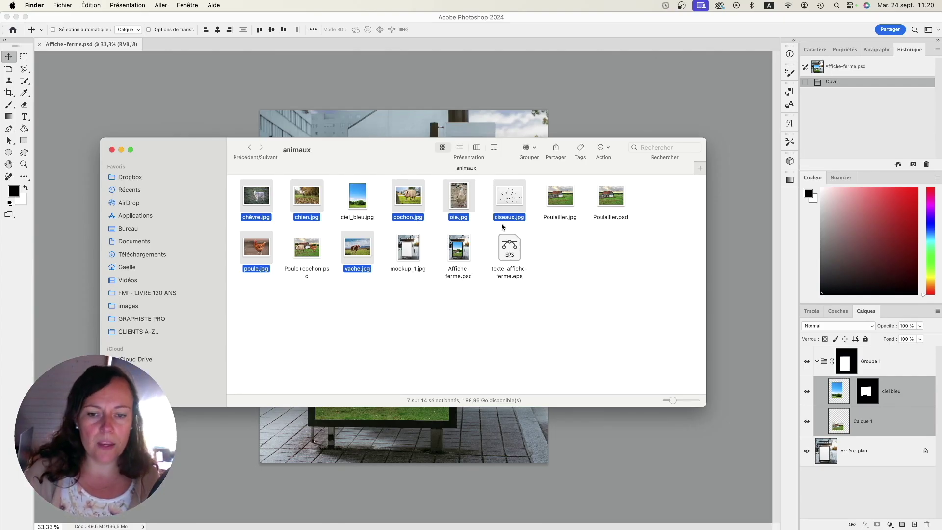
{"action": "left_click", "coordinate": [510, 247], "text": "super"}
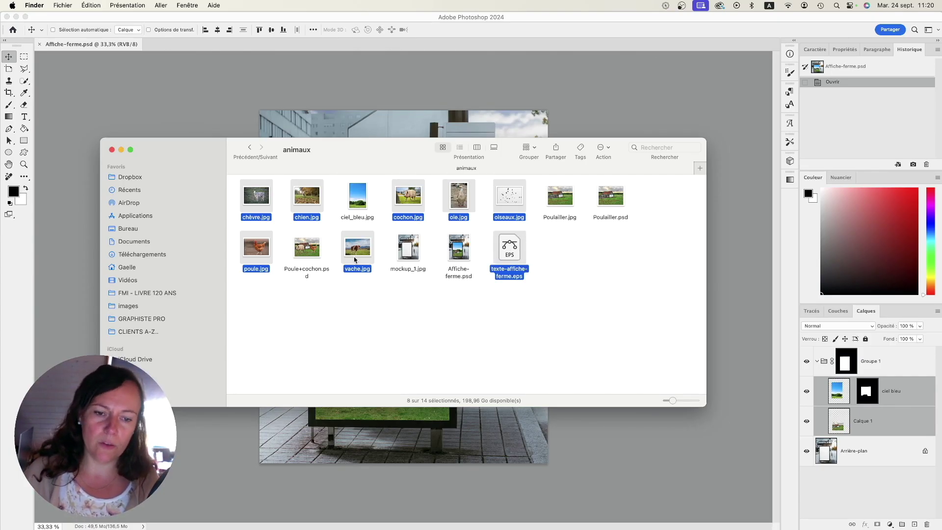
{"action": "mouse_move", "coordinate": [186, 524]}
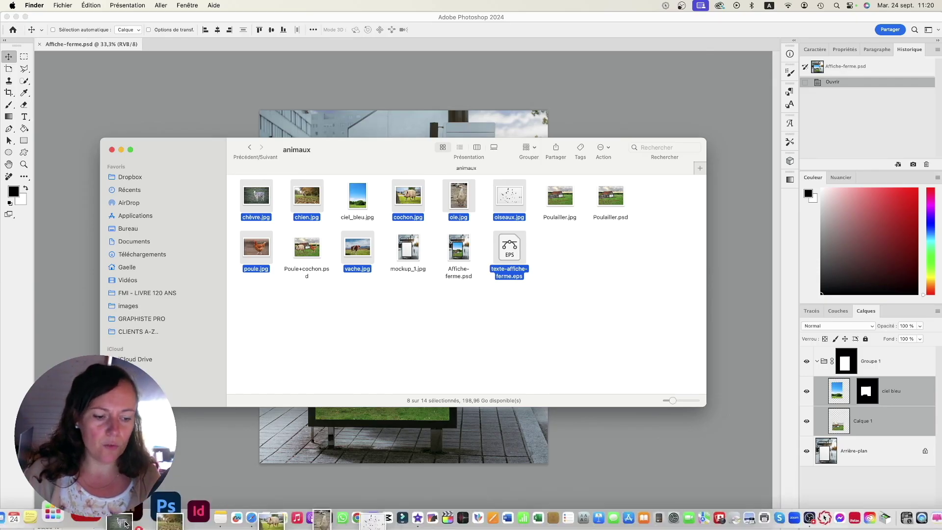
{"action": "left_click", "coordinate": [103, 524]}
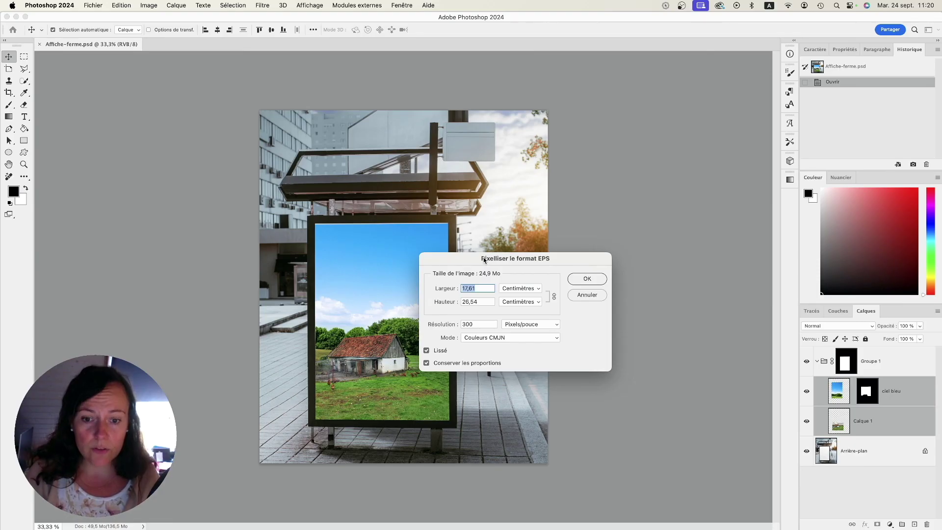
{"action": "left_click", "coordinate": [592, 281]}
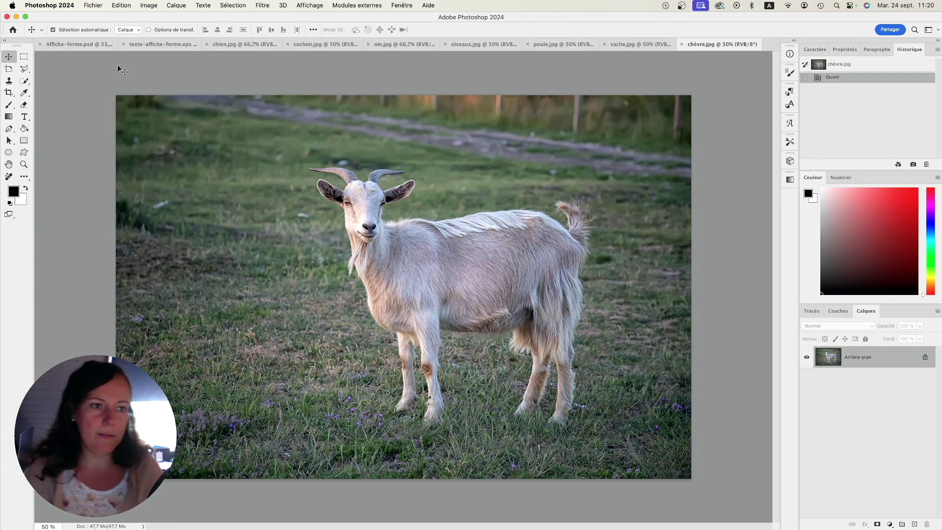
In Affiche-ferme.psd, target the ciel bleu mask and outline the poster's upper sky with the Polygonal Lasso, including the pale strip along the frame's top edge.
{"action": "left_click", "coordinate": [92, 45]}
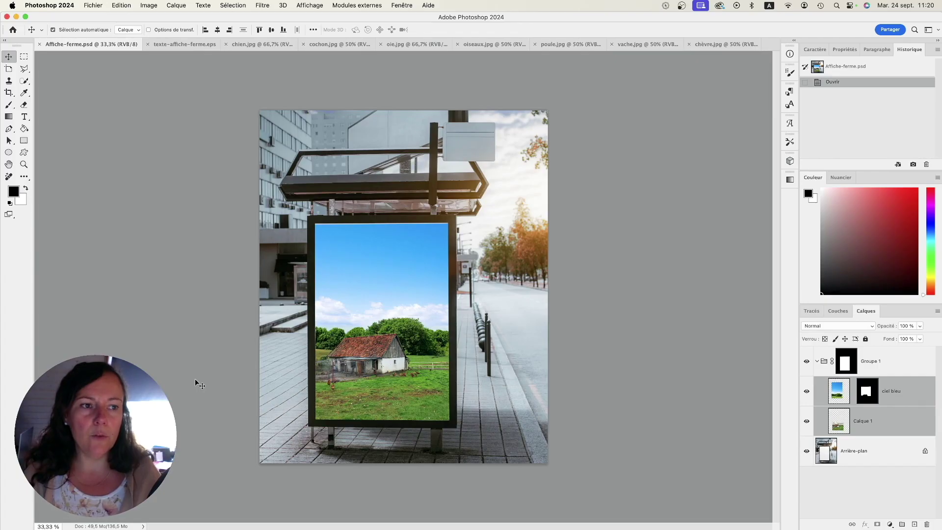
{"action": "left_click_drag", "start_coordinate": [363, 229], "coordinate": [406, 221]}
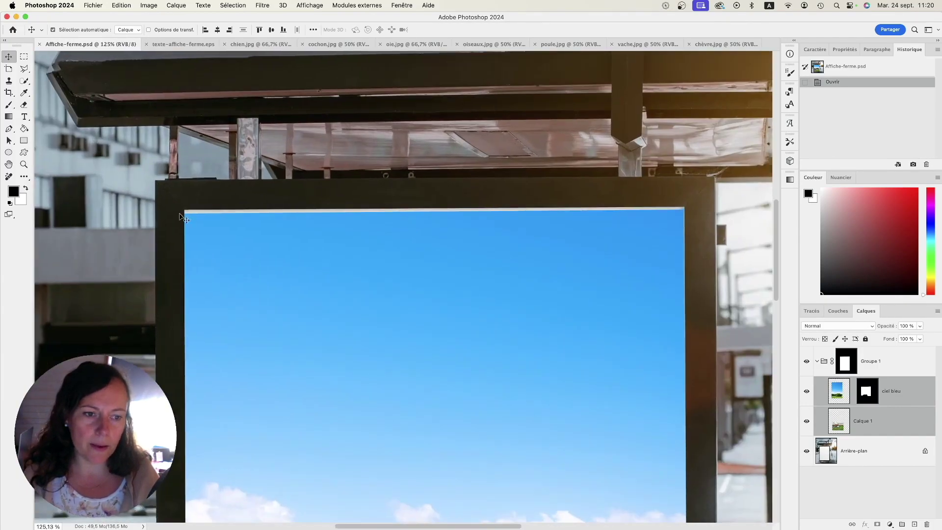
{"action": "left_click", "coordinate": [864, 392]}
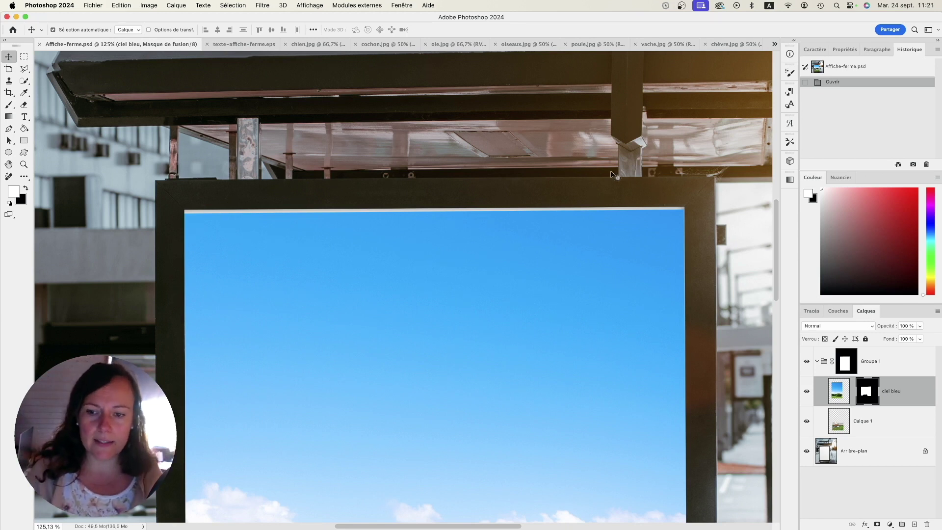
{"action": "left_click", "coordinate": [23, 69]}
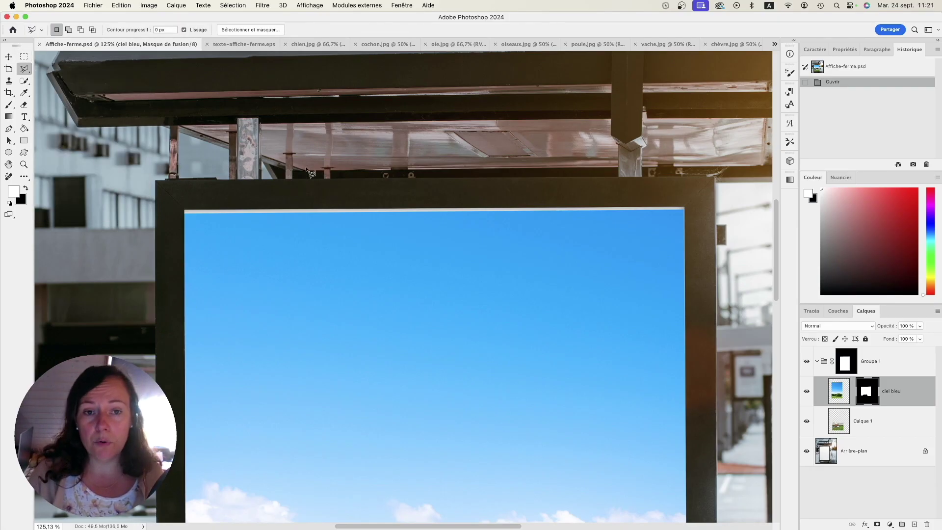
{"action": "left_click", "coordinate": [185, 312]}
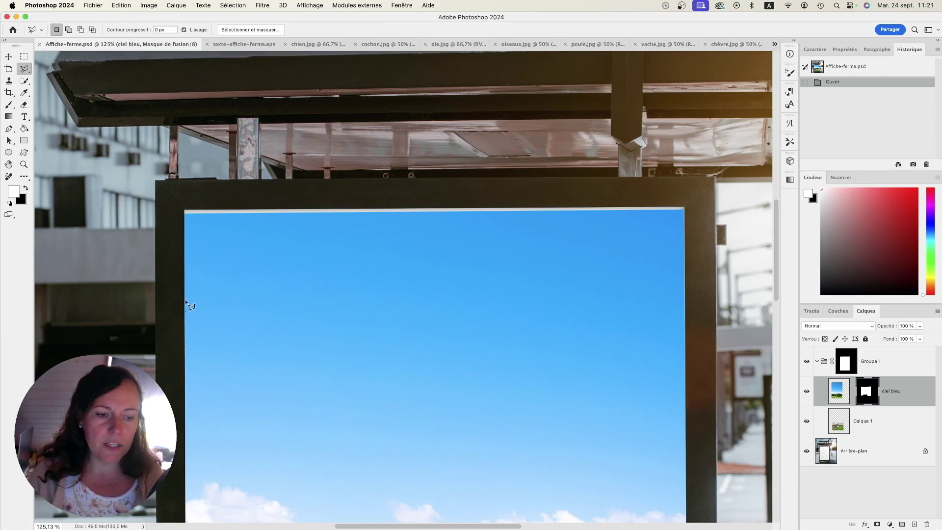
{"action": "left_click", "coordinate": [185, 212]}
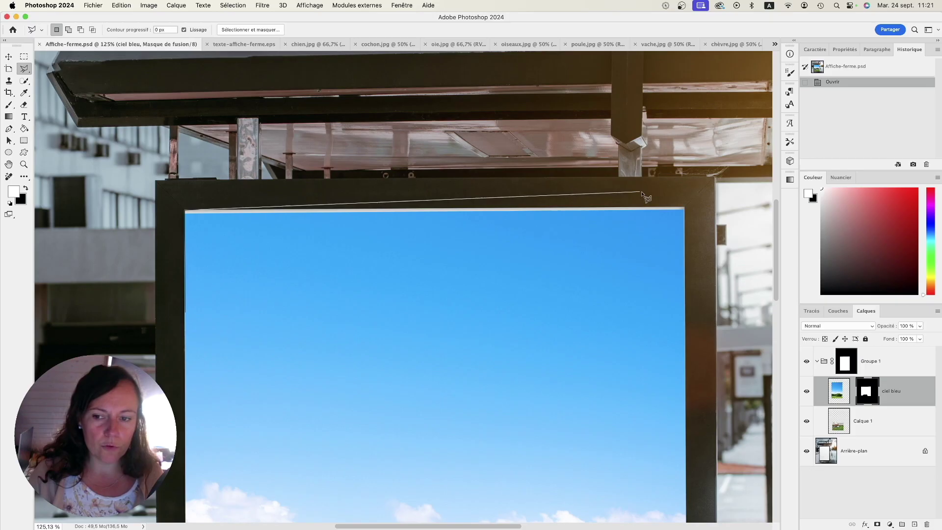
{"action": "left_click", "coordinate": [685, 208]}
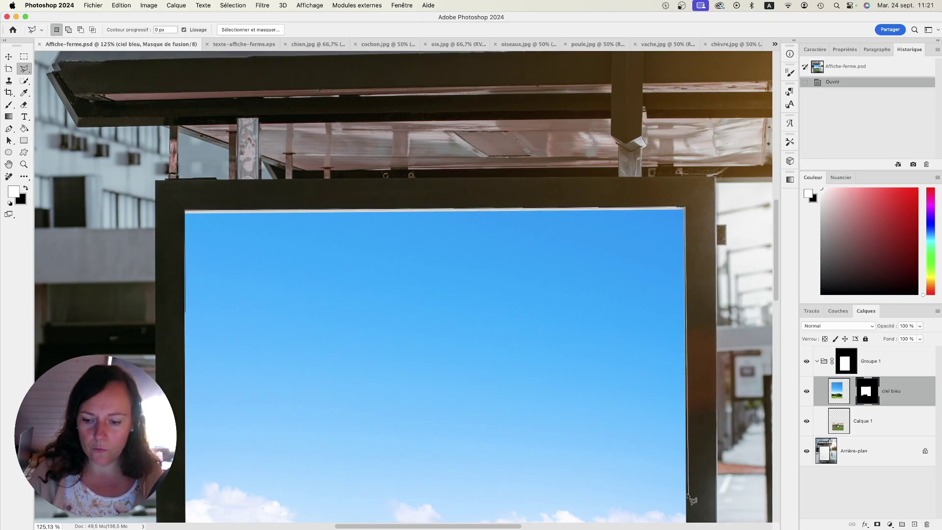
{"action": "left_click", "coordinate": [685, 492]}
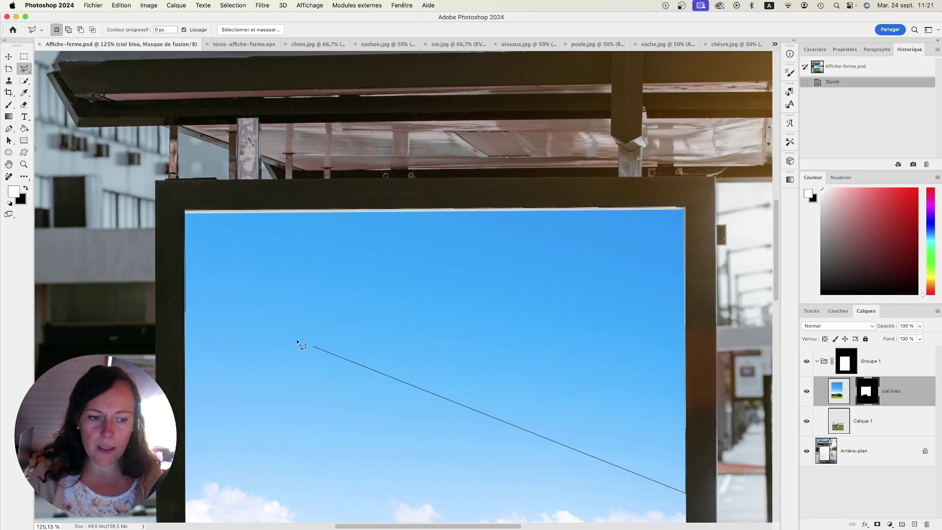
{"action": "left_click", "coordinate": [185, 313]}
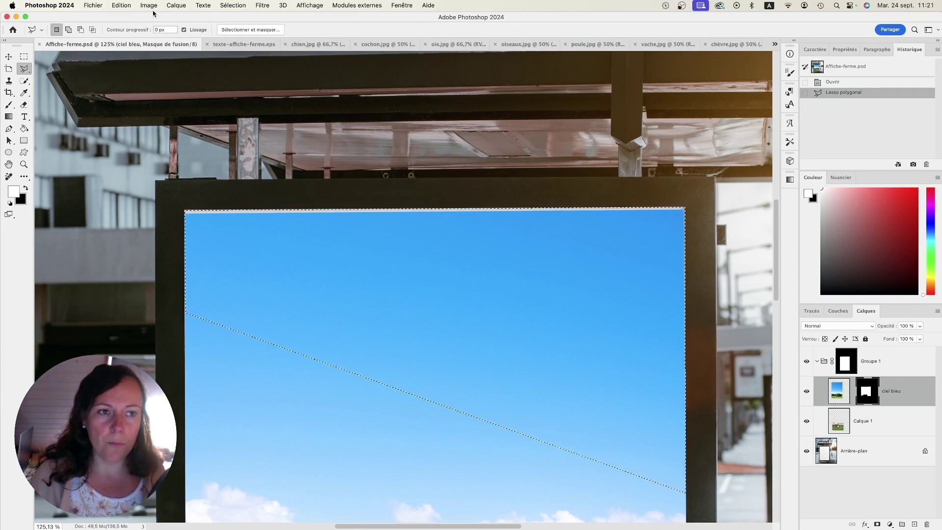
Fill the selected area of the ciel bleu mask with white at 100% opacity in Normal mode, and deselect.
{"action": "left_click", "coordinate": [122, 5]}
{"action": "mouse_move", "coordinate": [145, 4]}
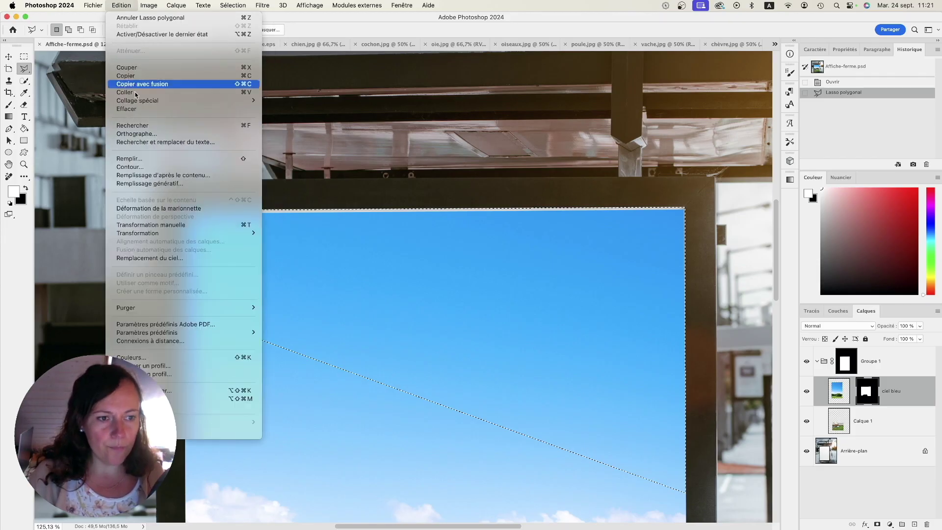
{"action": "left_click", "coordinate": [192, 159]}
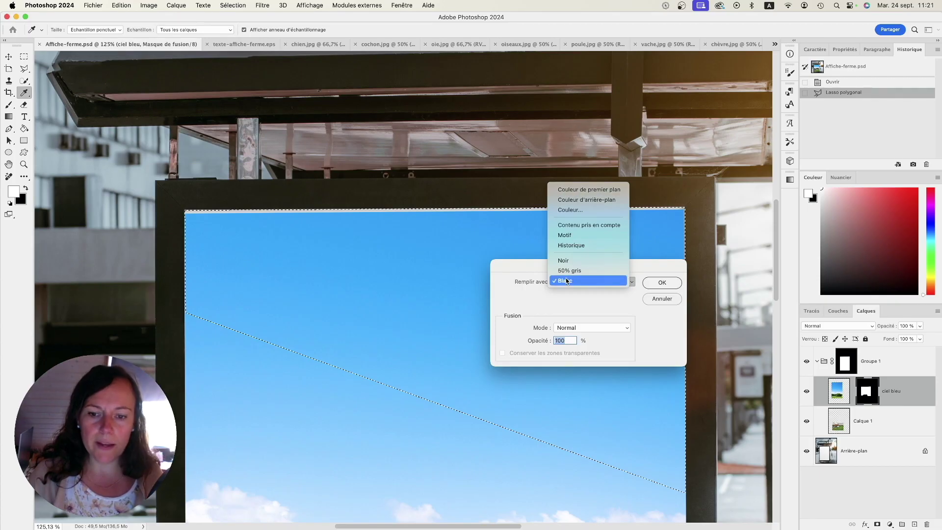
{"action": "left_click", "coordinate": [661, 283]}
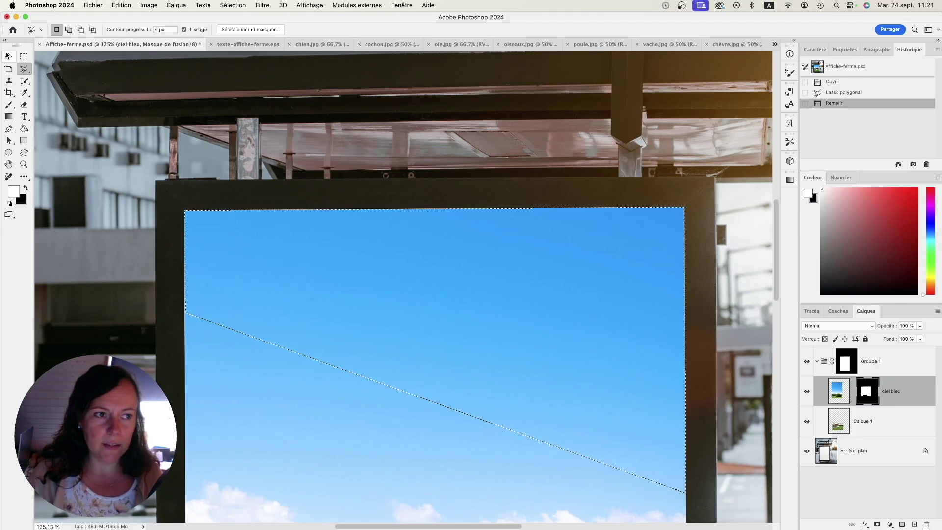
{"action": "left_click", "coordinate": [9, 57]}
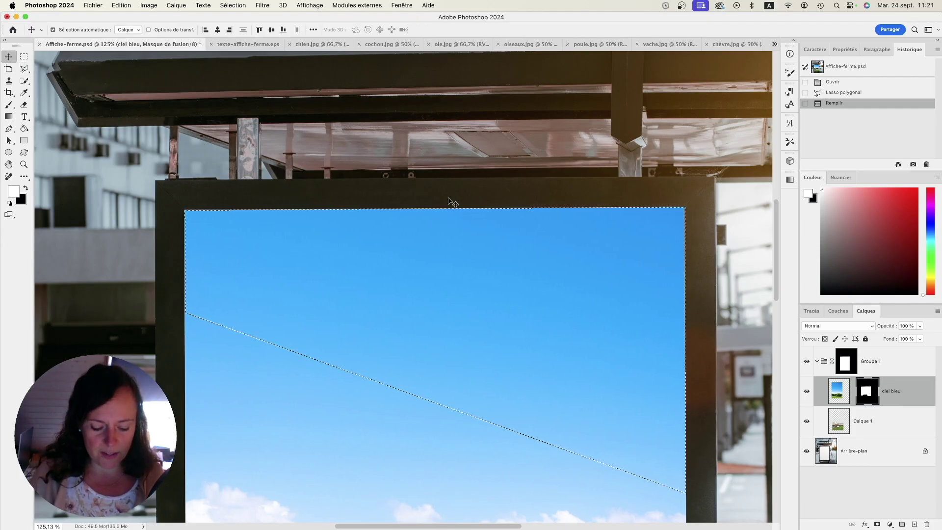
{"action": "key", "text": "super+d"}
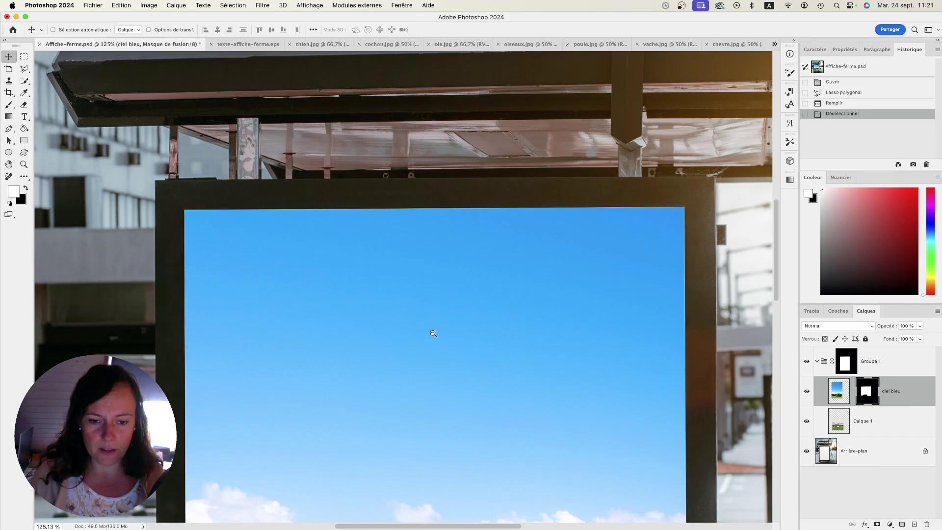
{"action": "left_click", "coordinate": [433, 334], "text": "alt+super"}
{"action": "left_click", "coordinate": [431, 330], "text": "alt+super"}
{"action": "scroll", "coordinate": [429, 304], "scroll_direction": "down", "scroll_amount": 4}
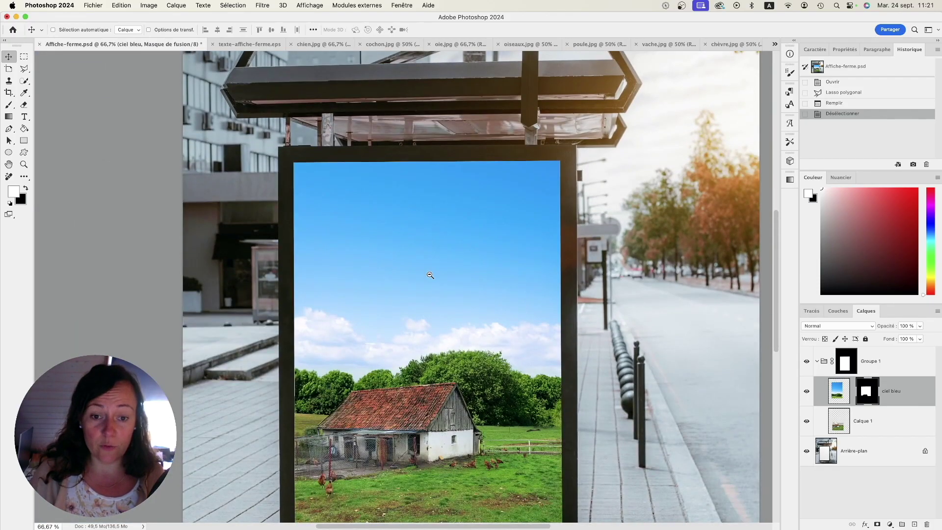
{"action": "left_click", "coordinate": [430, 275], "text": "alt+super"}
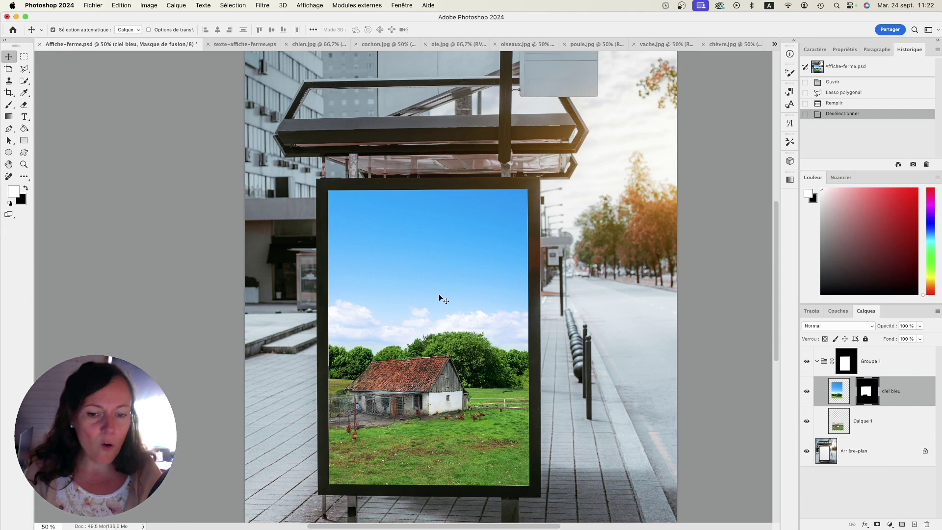
{"action": "scroll", "coordinate": [439, 293], "scroll_direction": "right", "scroll_amount": 5}
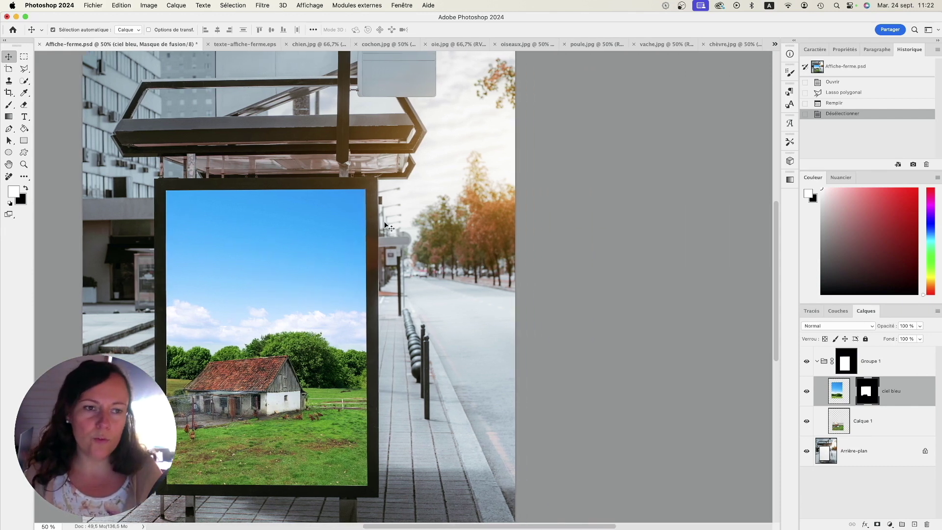
Select the running dog in chien.jpg with the automatic Select Subject (Sujet) command.
{"action": "left_click", "coordinate": [309, 45]}
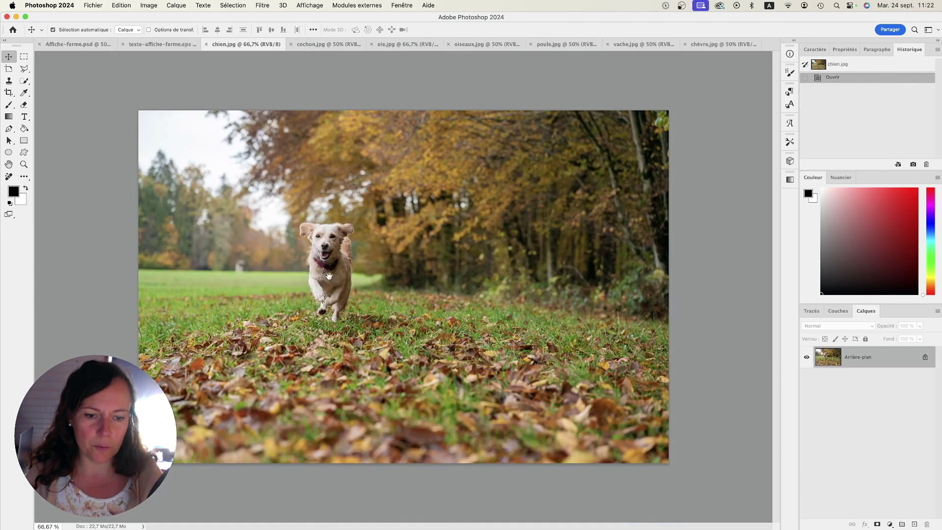
{"action": "scroll", "coordinate": [322, 247], "scroll_direction": "up", "scroll_amount": 5}
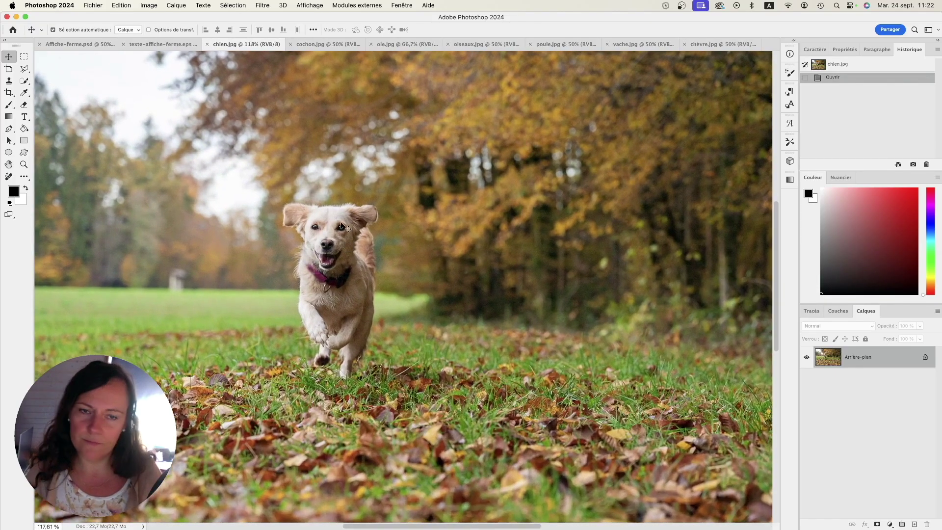
{"action": "left_click", "coordinate": [230, 6]}
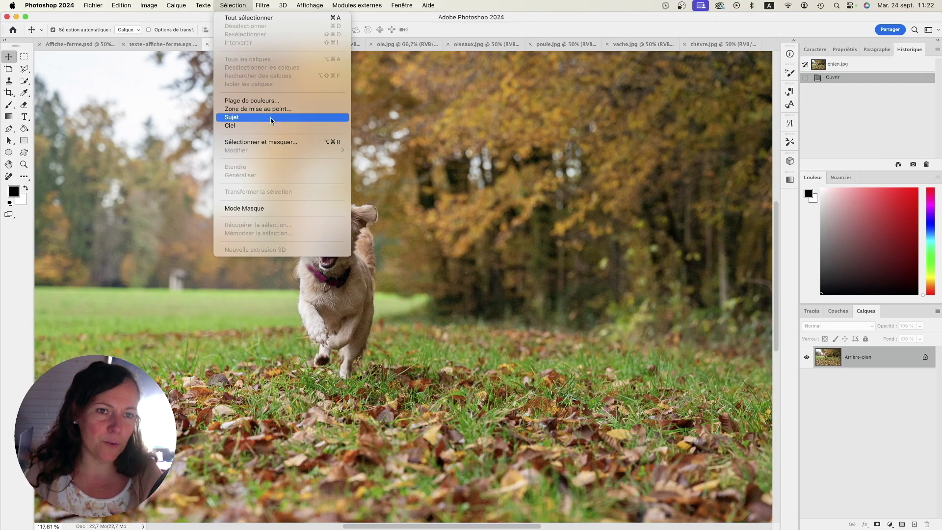
{"action": "left_click", "coordinate": [240, 120]}
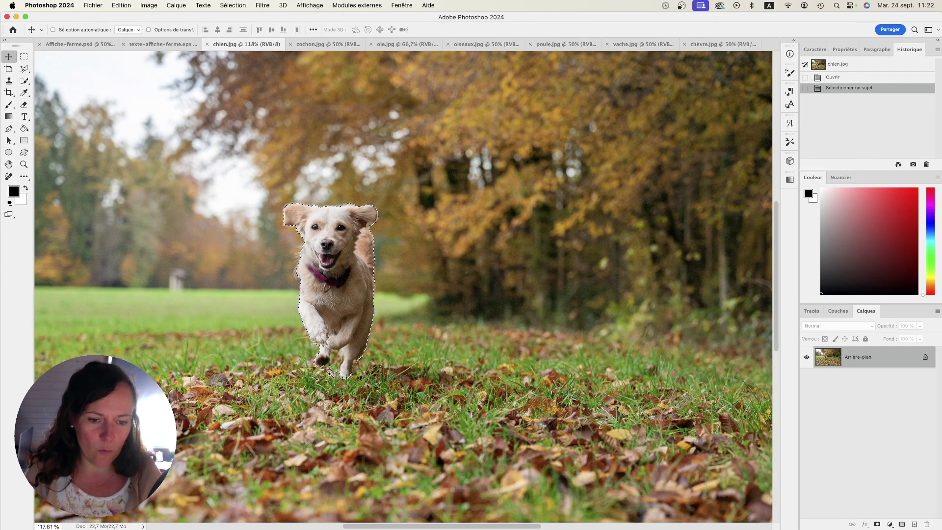
Subtract the grass gap between the dog's raised paw and front leg from the selection with the Quick Selection tool.
{"action": "scroll", "coordinate": [348, 367], "scroll_direction": "up", "scroll_amount": 2}
{"action": "scroll", "coordinate": [348, 367], "scroll_direction": "up", "scroll_amount": 1}
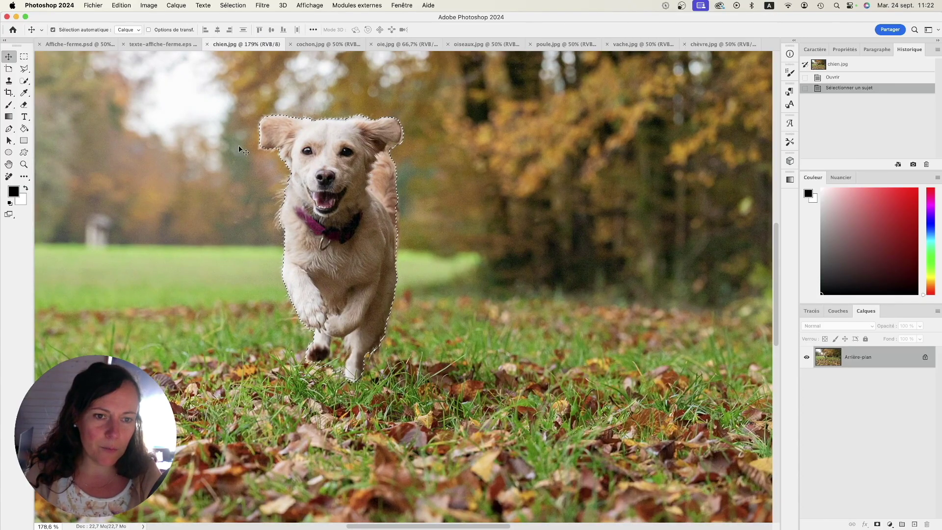
{"action": "scroll", "coordinate": [344, 309], "scroll_direction": "up", "scroll_amount": 5}
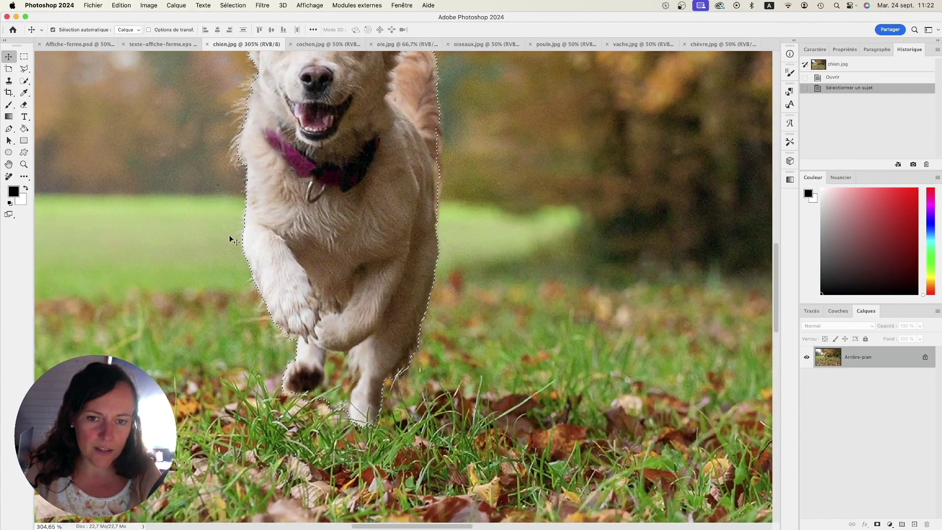
{"action": "left_click", "coordinate": [26, 71]}
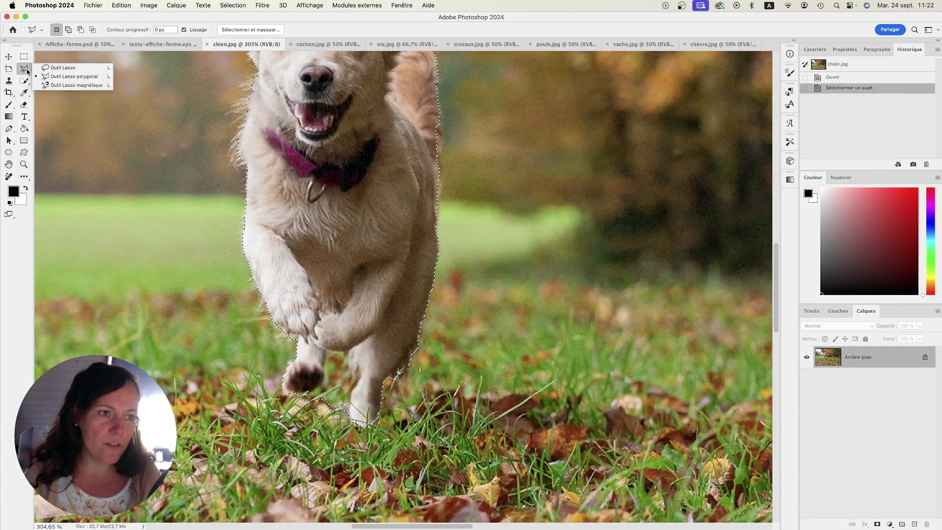
{"action": "left_click", "coordinate": [70, 70]}
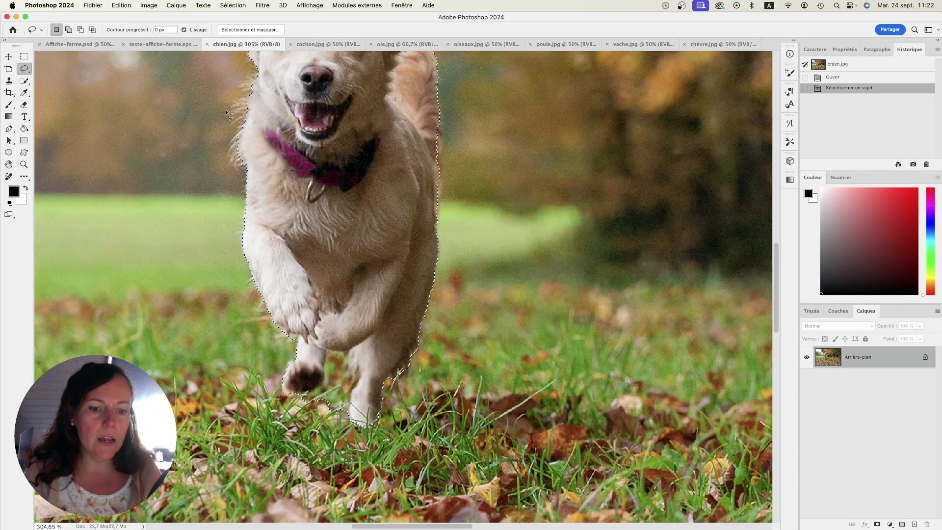
{"action": "left_click", "coordinate": [24, 80]}
{"action": "left_click", "coordinate": [53, 79]}
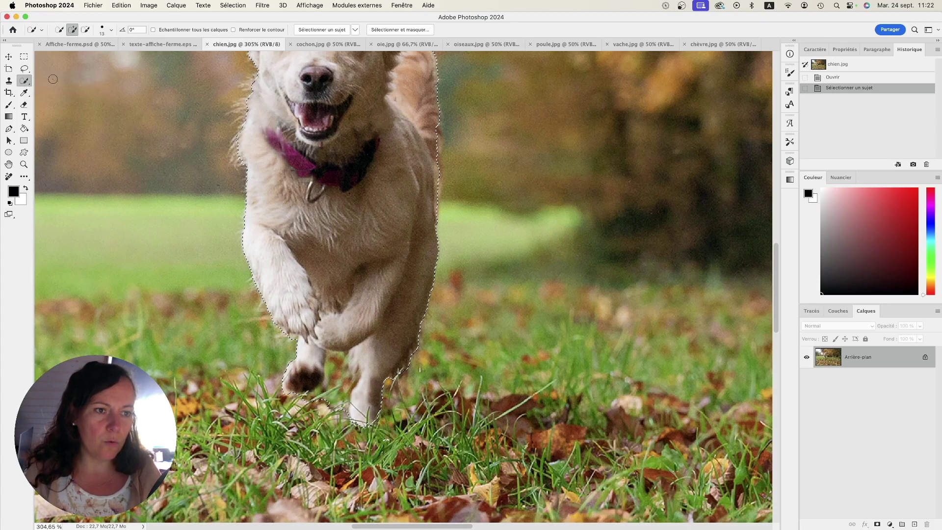
{"action": "left_click", "coordinate": [335, 372], "text": "alt"}
{"action": "left_click_drag", "start_coordinate": [325, 398], "coordinate": [334, 399]}
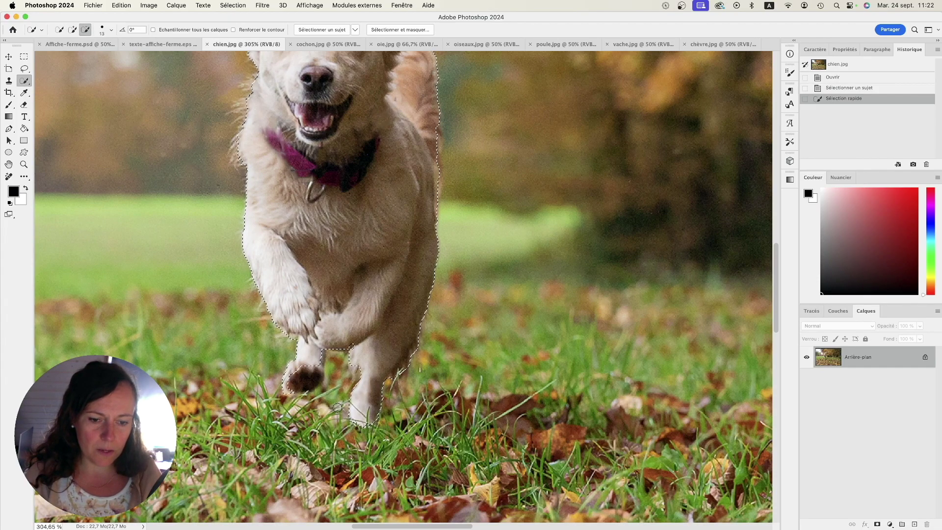
{"action": "left_click", "coordinate": [337, 407], "text": "alt"}
Add the dog's dark raised paw back to the Quick Selection and trim the grass around its edge.
{"action": "left_click", "coordinate": [312, 381]}
{"action": "left_click", "coordinate": [311, 379]}
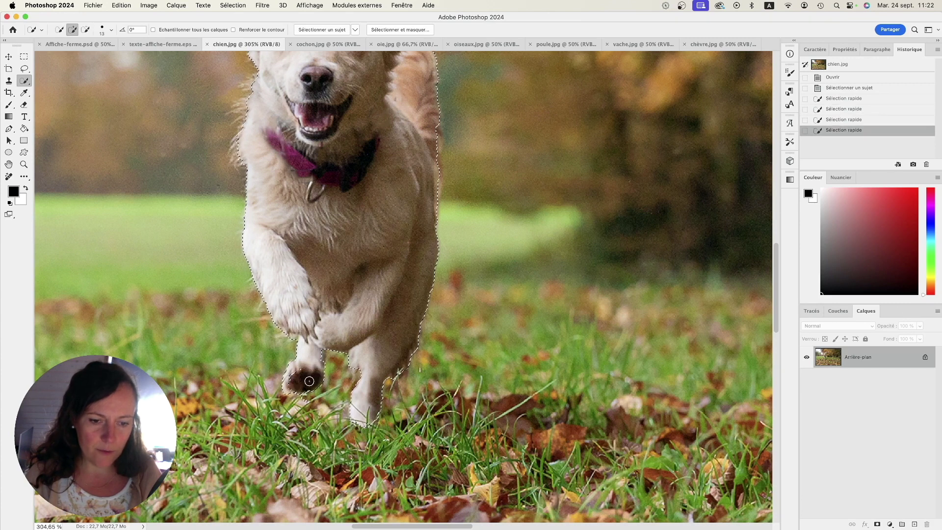
{"action": "left_click", "coordinate": [300, 387]}
{"action": "left_click", "coordinate": [302, 384]}
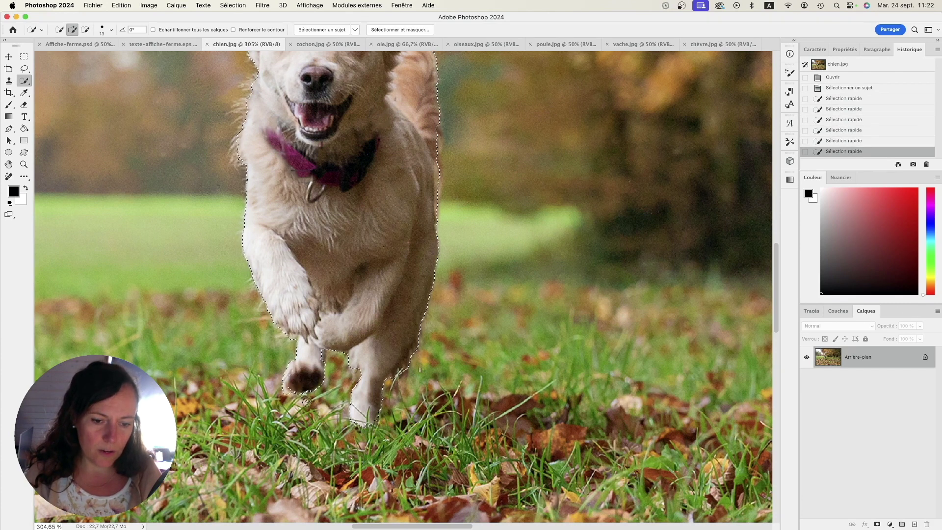
{"action": "left_click", "coordinate": [305, 401], "text": "alt"}
{"action": "left_click", "coordinate": [325, 350], "text": "alt"}
{"action": "left_click", "coordinate": [319, 352]}
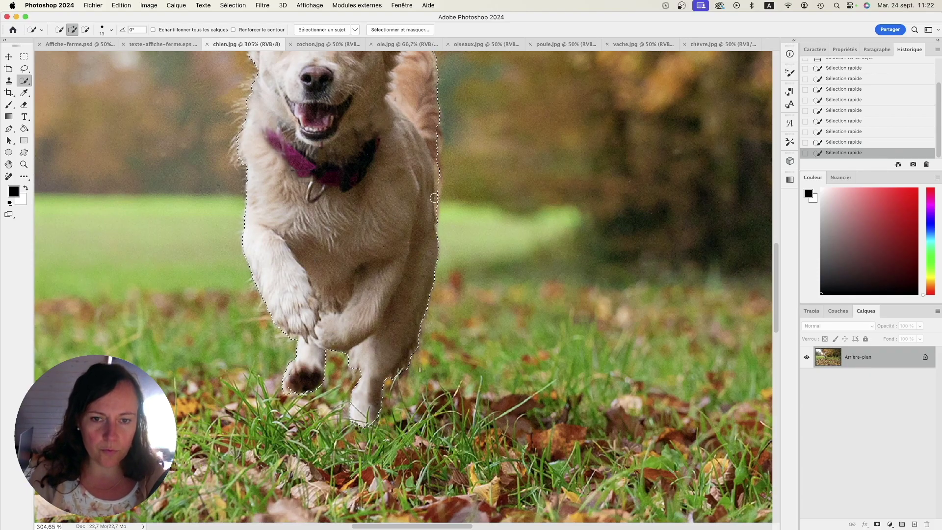
Refine the Quick Selection along the dog's tail-side flank and its chest edge.
{"action": "left_click_drag", "start_coordinate": [434, 197], "coordinate": [434, 281]}
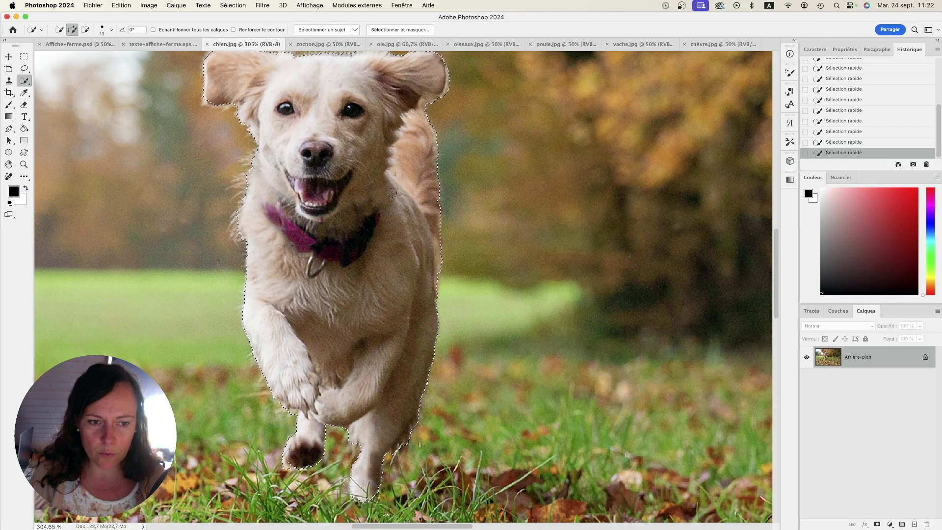
{"action": "scroll", "coordinate": [401, 207], "scroll_direction": "up", "scroll_amount": 3}
{"action": "left_click", "coordinate": [245, 286]}
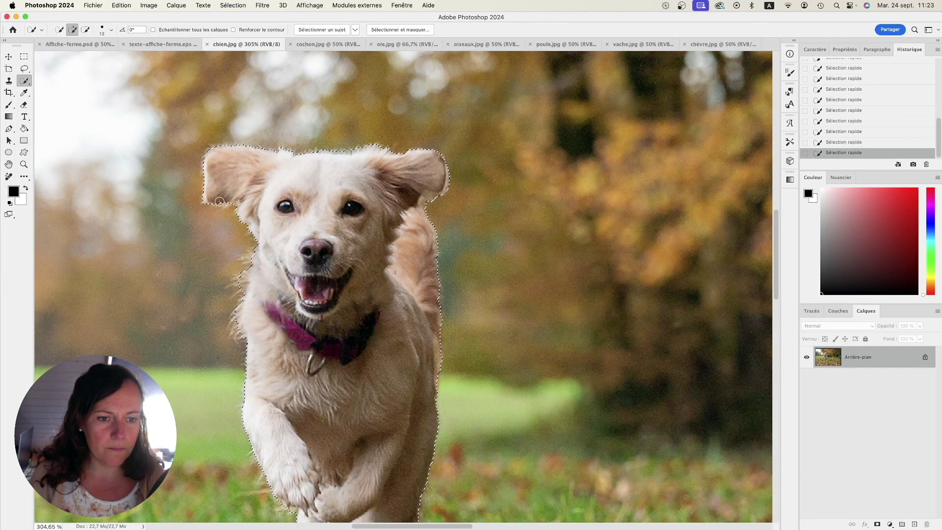
{"action": "left_click", "coordinate": [432, 373], "text": "alt"}
{"action": "left_click", "coordinate": [431, 373], "text": "alt"}
{"action": "left_click_drag", "start_coordinate": [378, 419], "coordinate": [372, 351]}
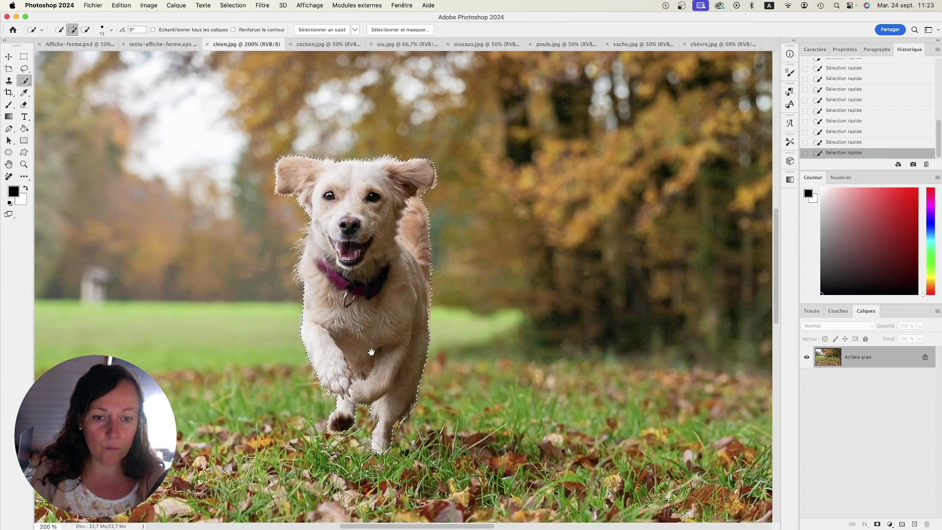
Run the dog selection through Select and Mask with output to Sélection, and add the tail edge back with Quick Selection.
{"action": "left_click", "coordinate": [392, 30]}
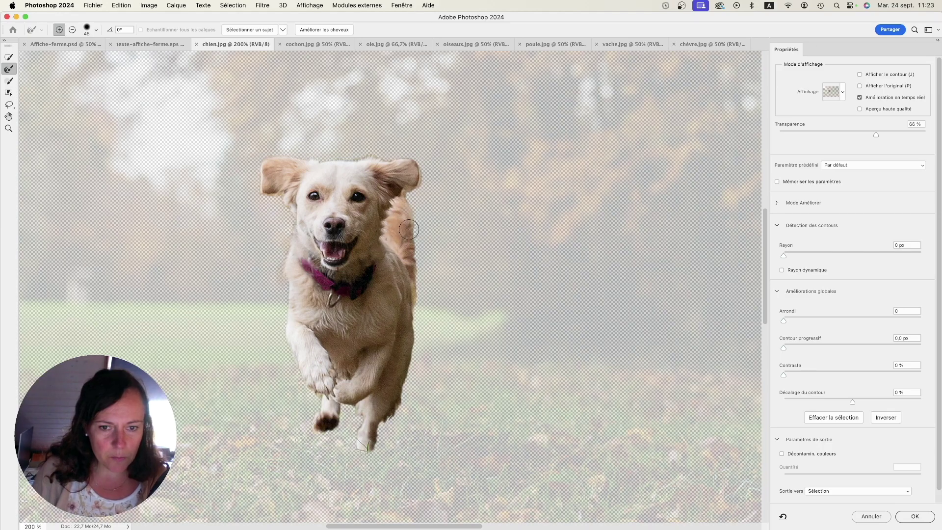
{"action": "left_click", "coordinate": [915, 516]}
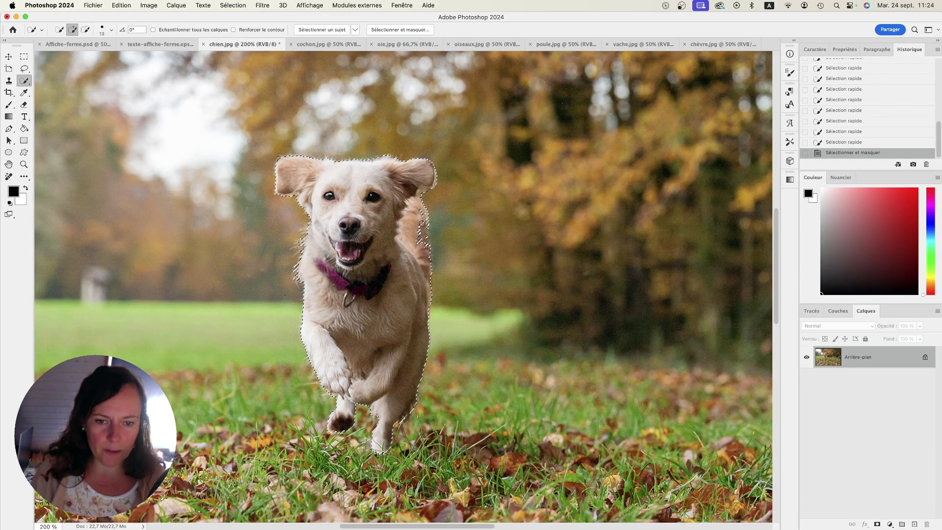
{"action": "left_click_drag", "start_coordinate": [423, 248], "coordinate": [422, 209]}
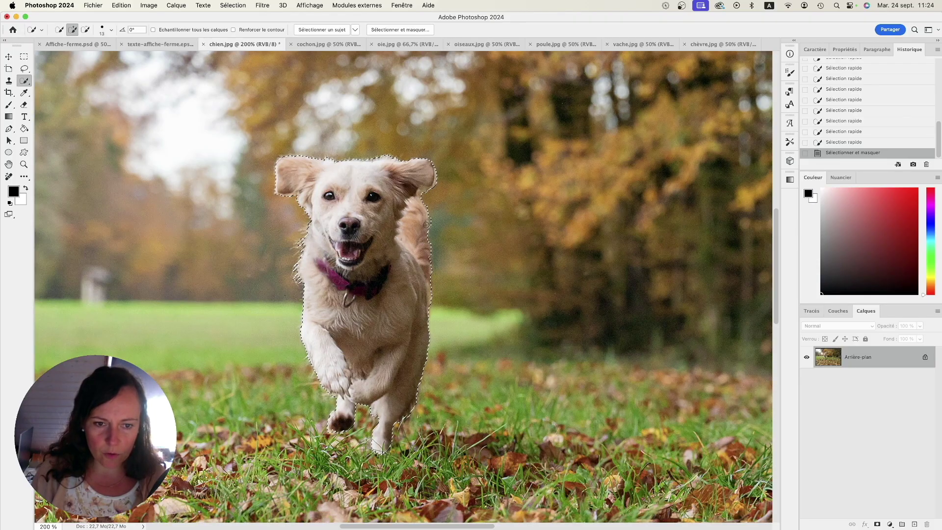
Copy the selected dog, paste it into Affiche-ferme.psd, and place it in front of the barn.
{"action": "left_click", "coordinate": [9, 57]}
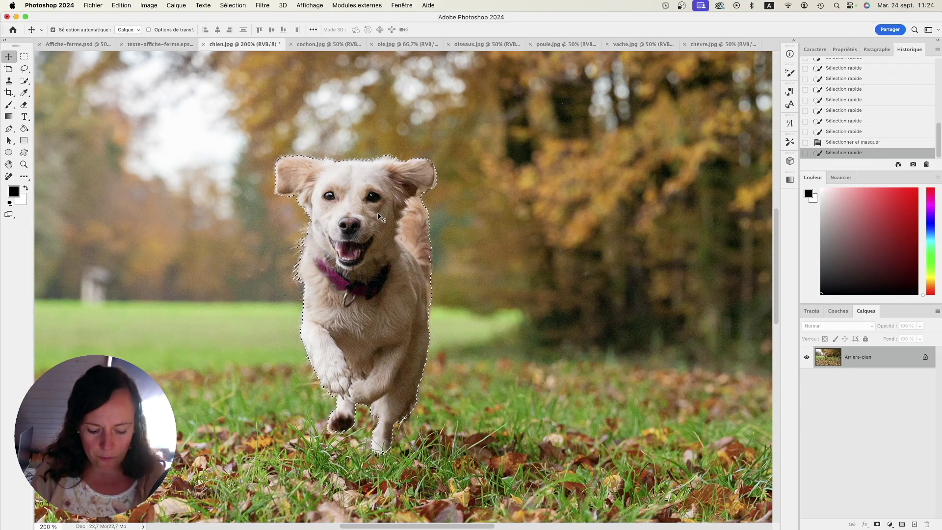
{"action": "left_click", "coordinate": [122, 5]}
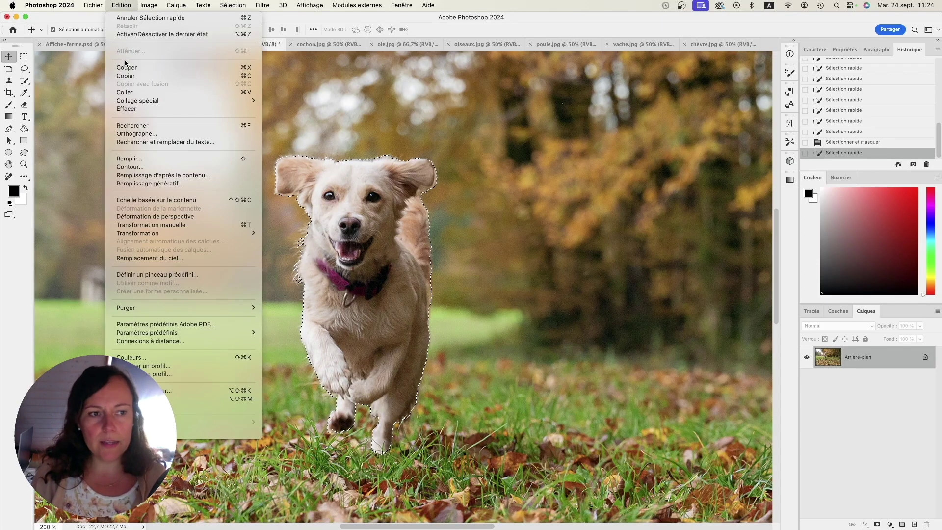
{"action": "left_click", "coordinate": [126, 77]}
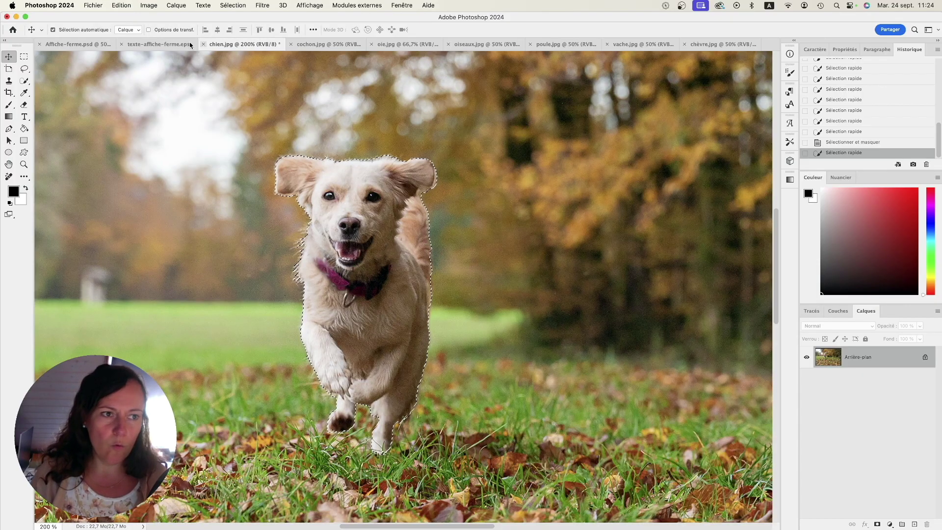
{"action": "left_click", "coordinate": [54, 45]}
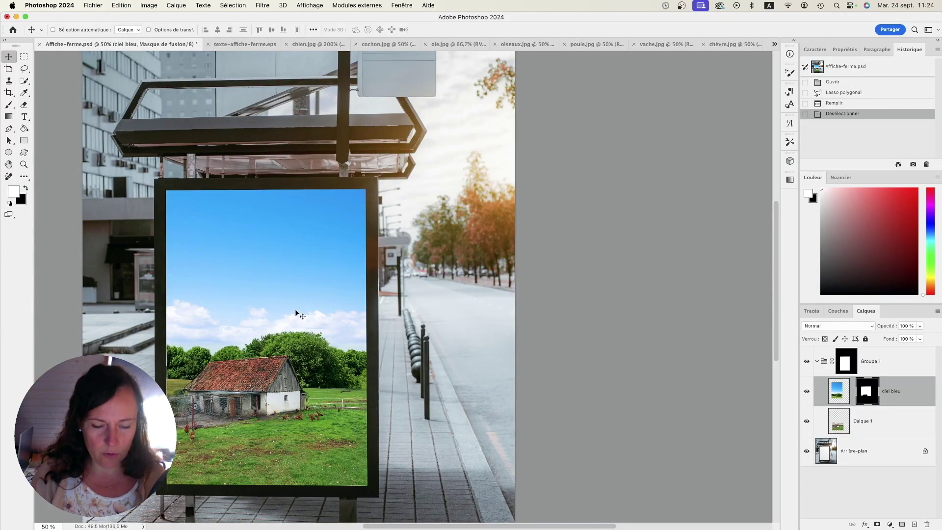
{"action": "key", "text": "super+v"}
{"action": "left_click_drag", "start_coordinate": [308, 278], "coordinate": [276, 389]}
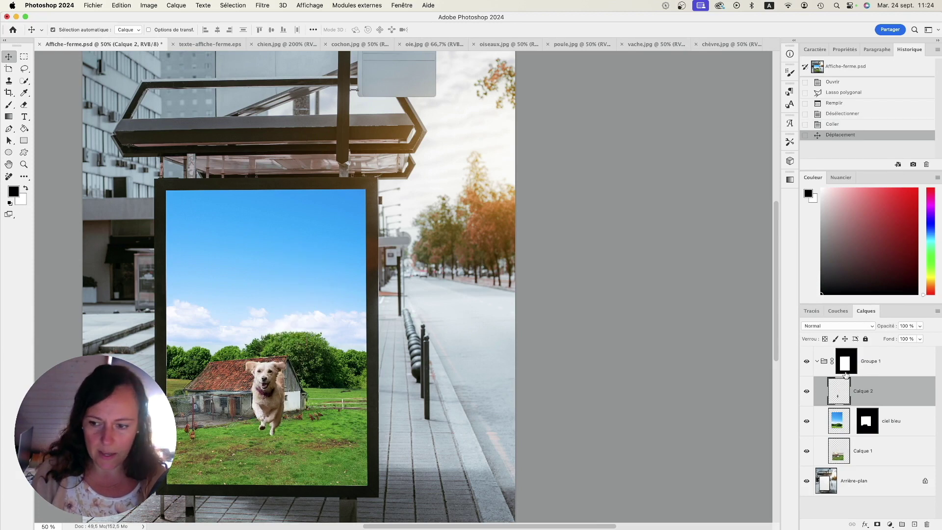
Rename Groupe 1 as animaux and the pasted dog layer as chien.
{"action": "double_click", "coordinate": [872, 363]}
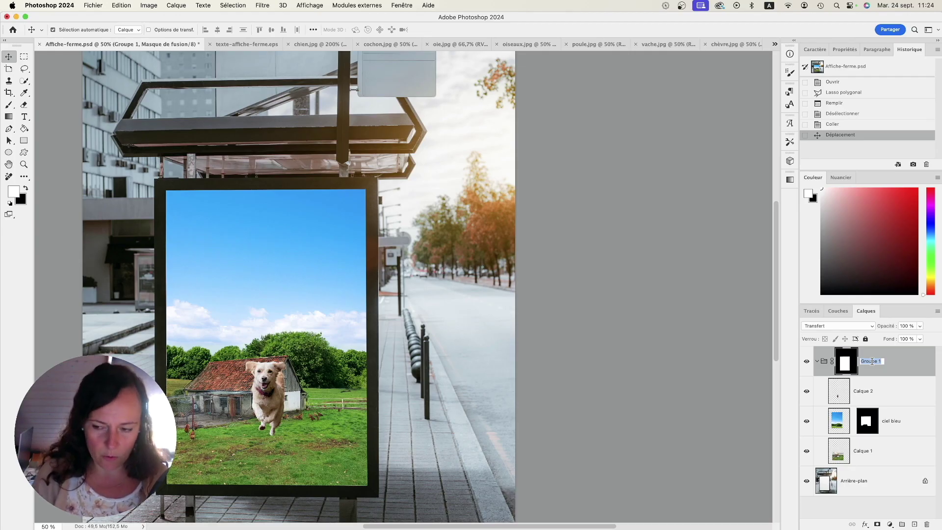
{"action": "type", "text": "a"}
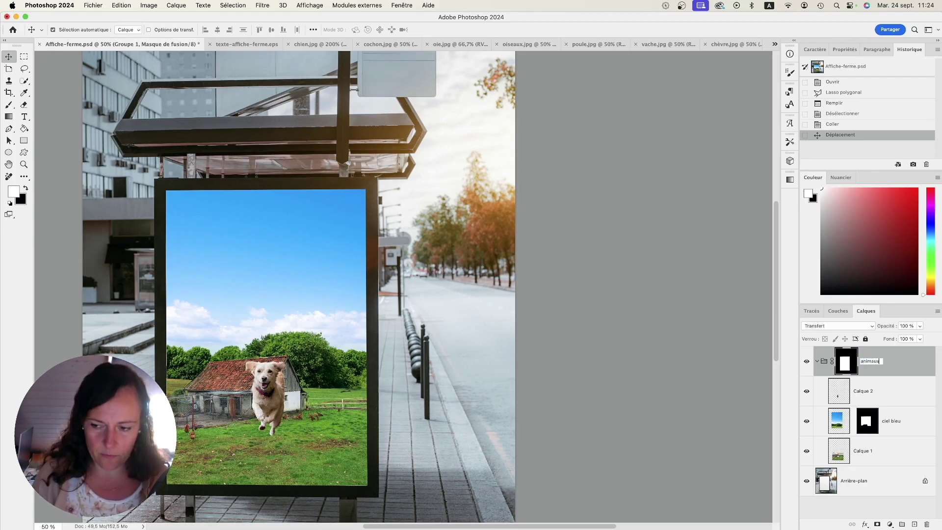
{"action": "type", "text": "nimaux"}
{"action": "key", "text": "Return"}
{"action": "double_click", "coordinate": [857, 391]}
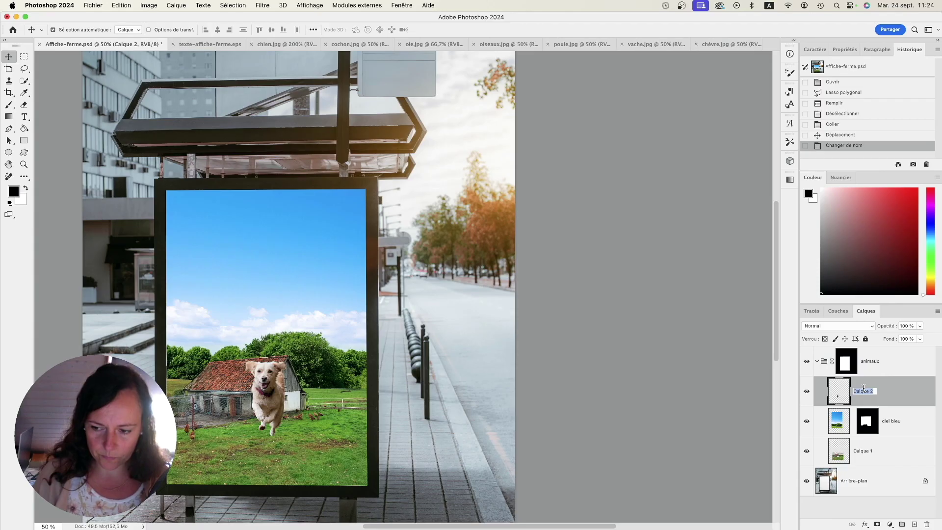
{"action": "type", "text": "chien"}
{"action": "key", "text": "Return"}
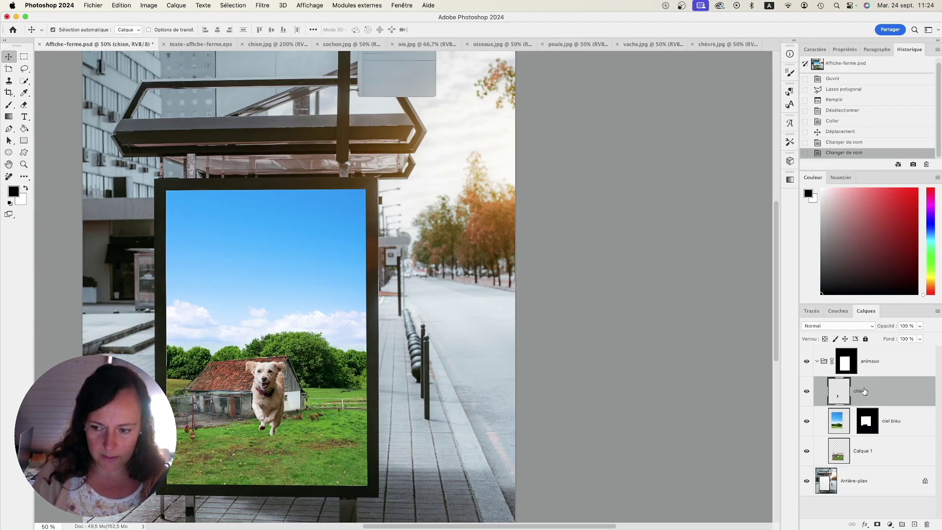
Rename Calque 1 as la ferme, and convert the Arrière-plan background into a normal layer named mock up.
{"action": "double_click", "coordinate": [860, 451]}
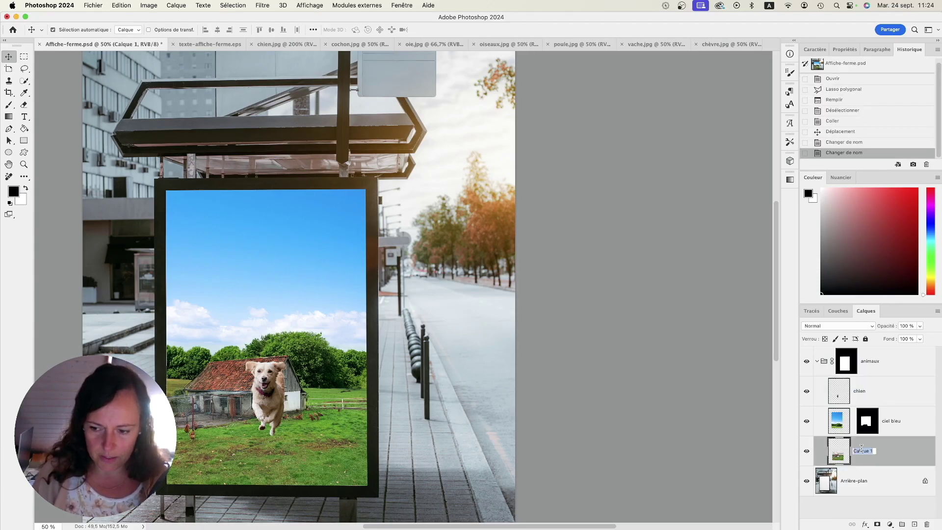
{"action": "key", "text": "BackSpace"}
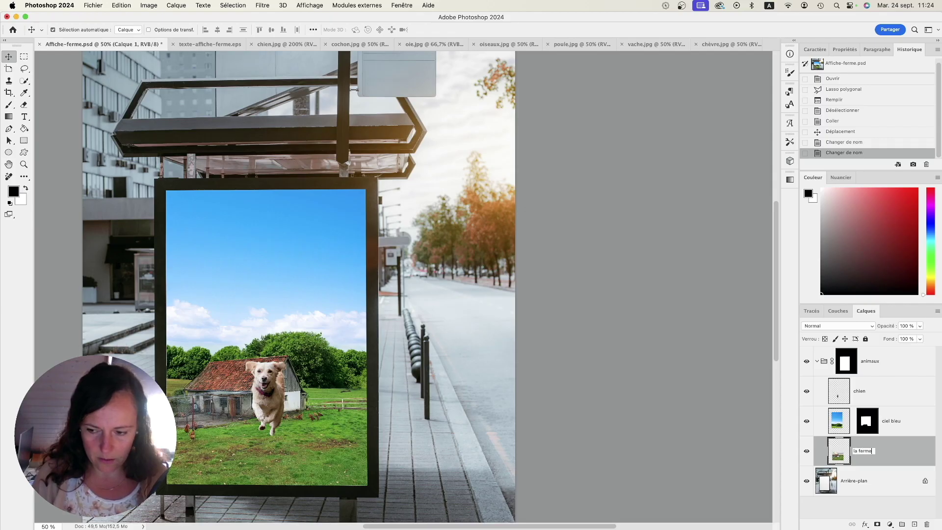
{"action": "type", "text": "la ferme"}
{"action": "key", "text": "Return"}
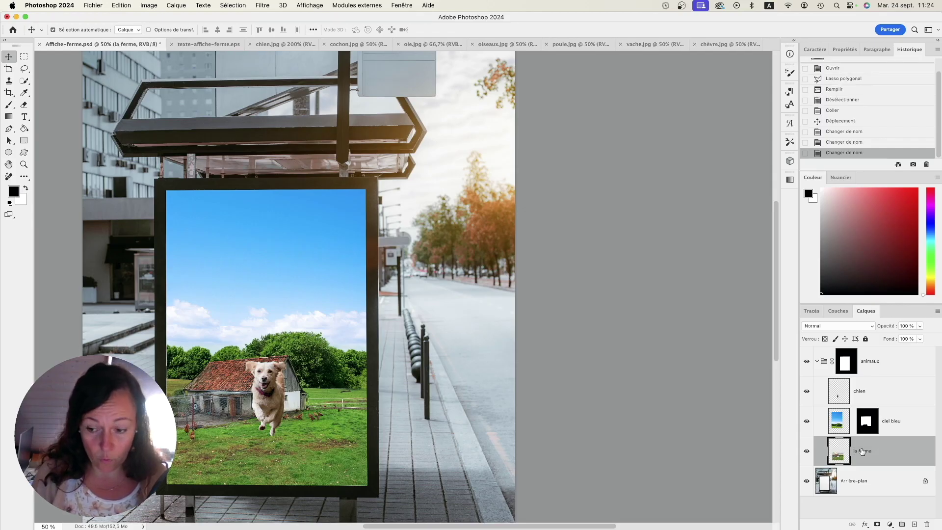
{"action": "double_click", "coordinate": [855, 481]}
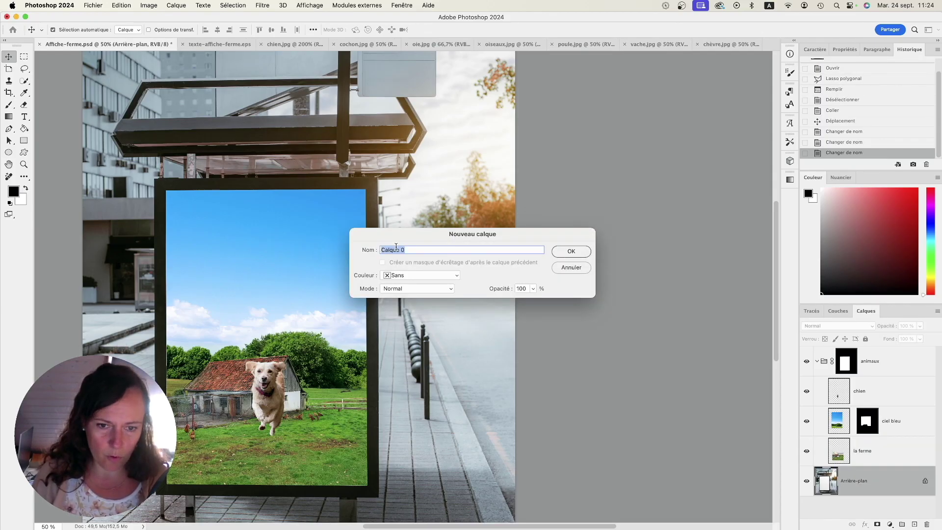
{"action": "type", "text": "mock up"}
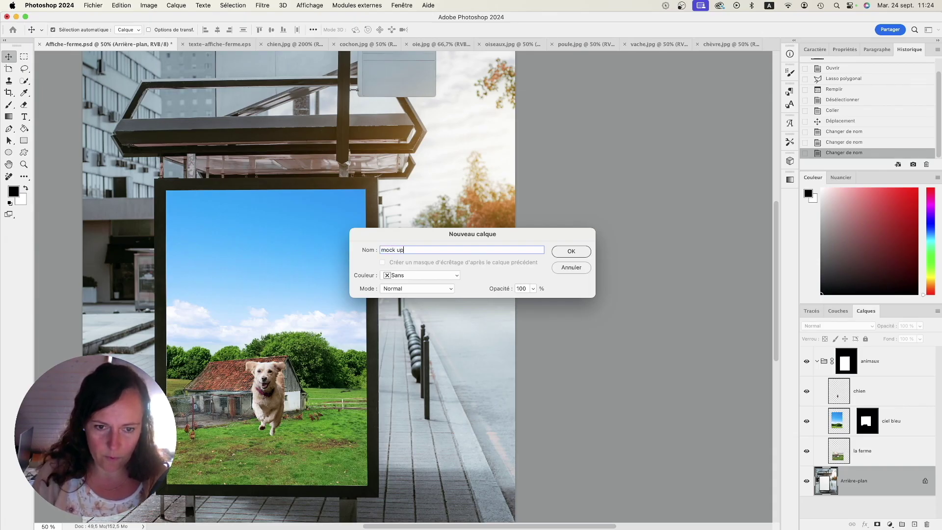
{"action": "key", "text": "Return"}
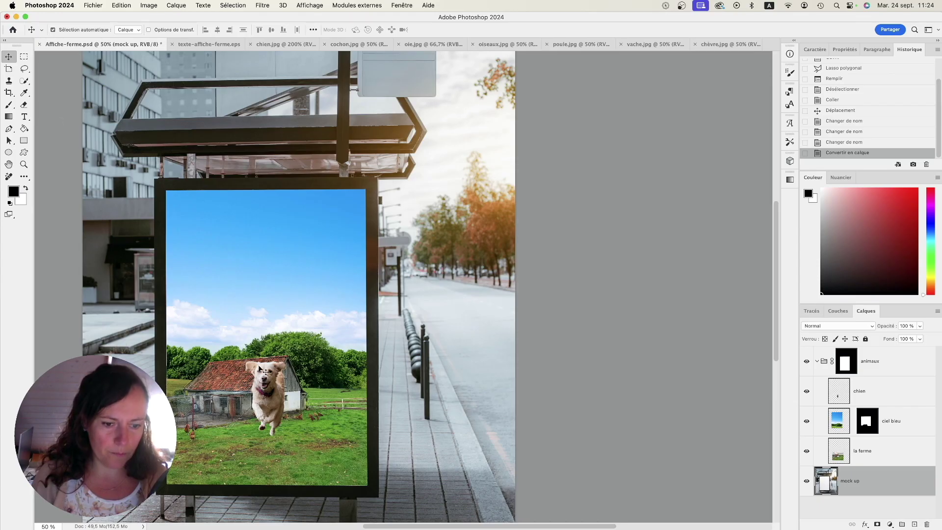
Move the dog lower onto the grass in front of the barn.
{"action": "left_click_drag", "start_coordinate": [275, 387], "coordinate": [273, 425]}
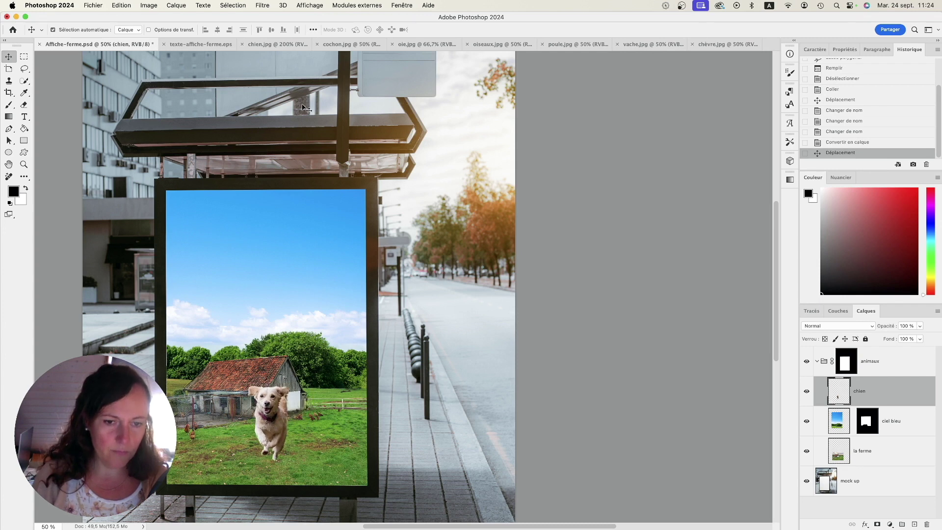
Switch to the chien.jpg document.
{"action": "left_click", "coordinate": [272, 44]}
{"action": "key", "text": "super+q"}
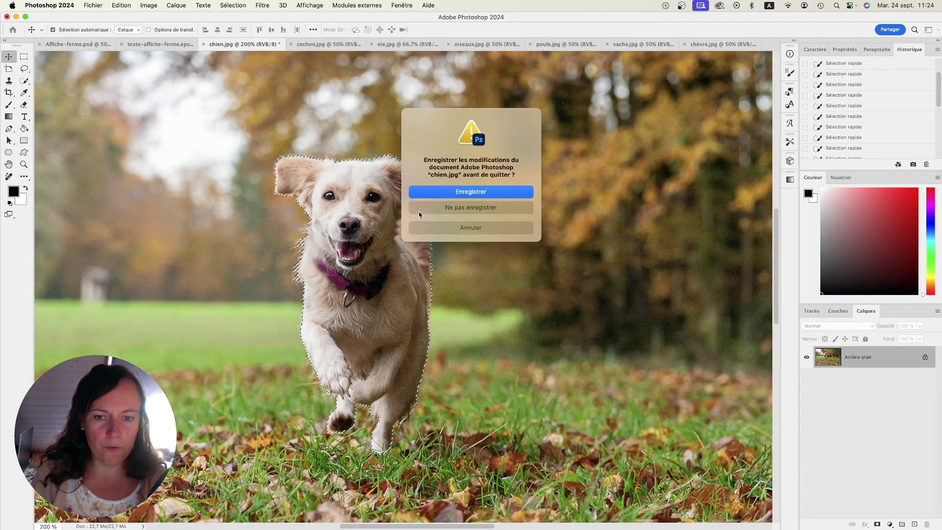
{"action": "left_click", "coordinate": [153, 5]}
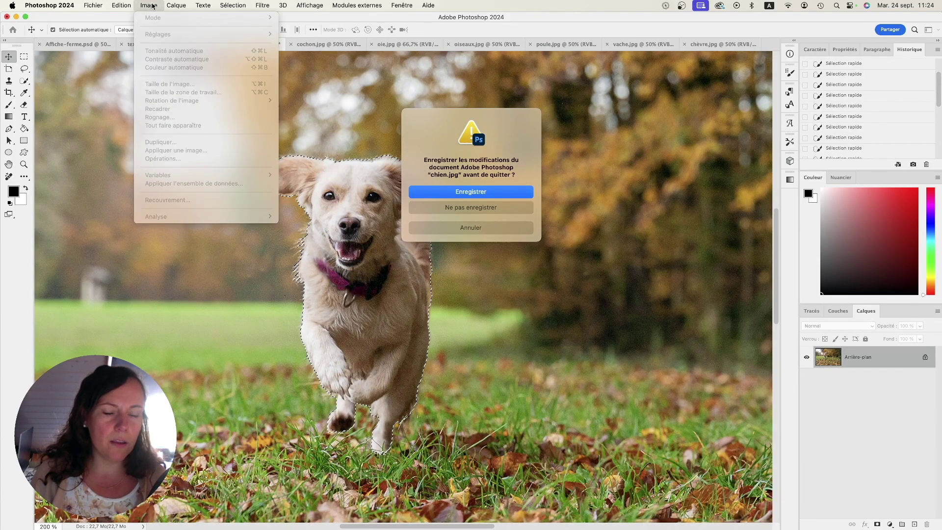
{"action": "left_click", "coordinate": [149, 6]}
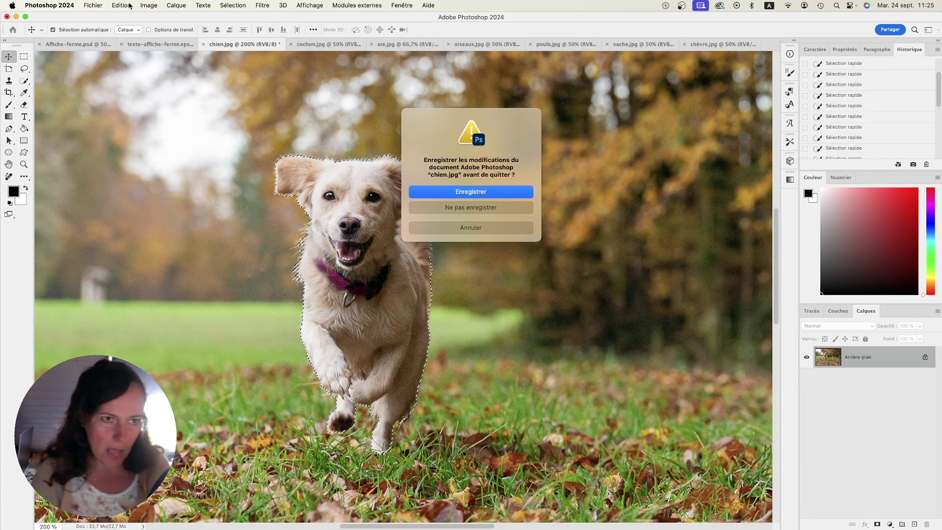
{"action": "left_click", "coordinate": [130, 6]}
{"action": "left_click", "coordinate": [130, 5]}
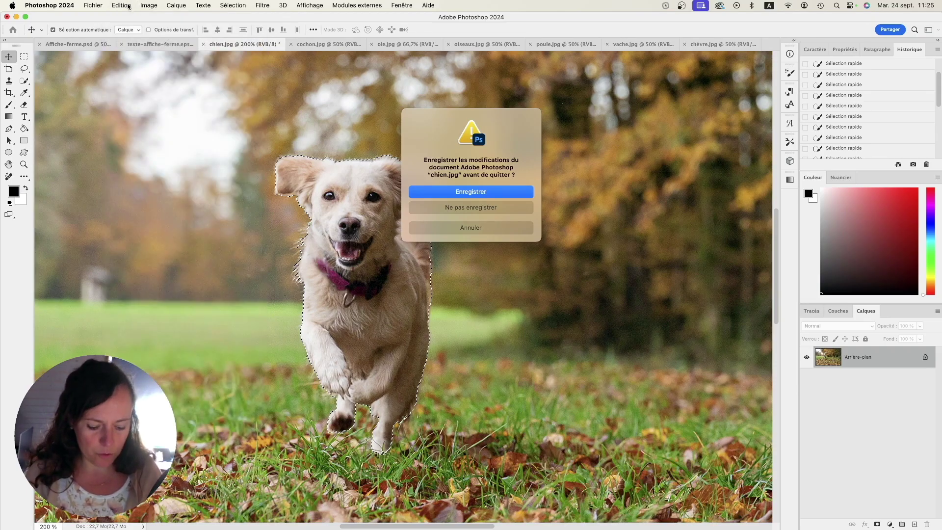
{"action": "left_click", "coordinate": [455, 228]}
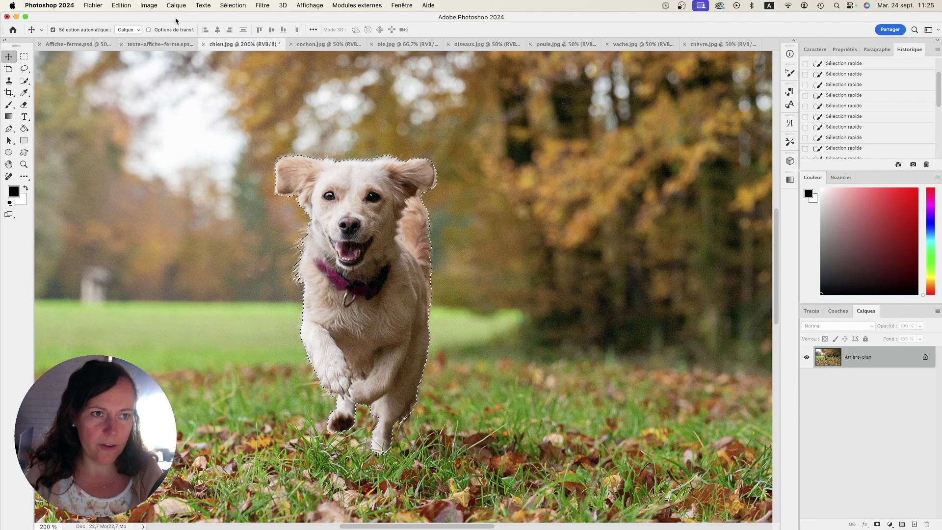
Close chien.jpg without saving its changes.
{"action": "left_click", "coordinate": [81, 5]}
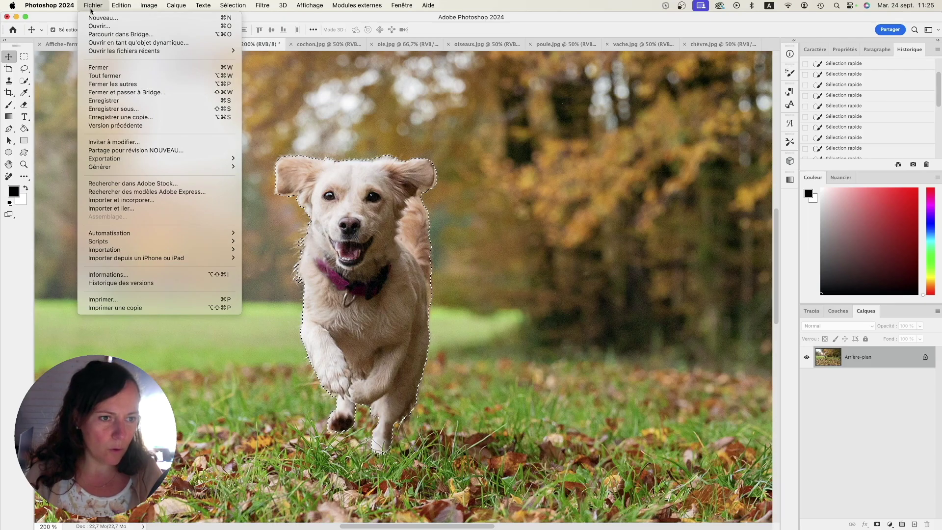
{"action": "left_click", "coordinate": [100, 68]}
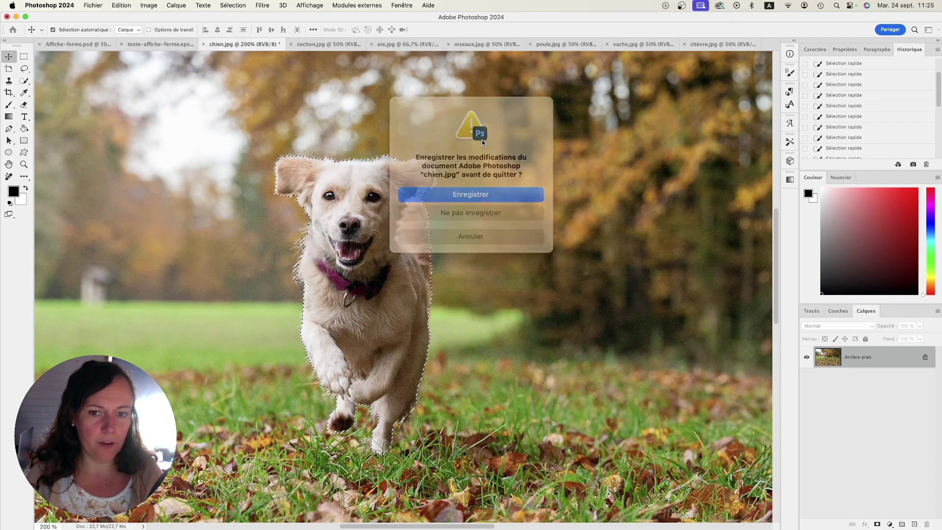
{"action": "left_click", "coordinate": [445, 204]}
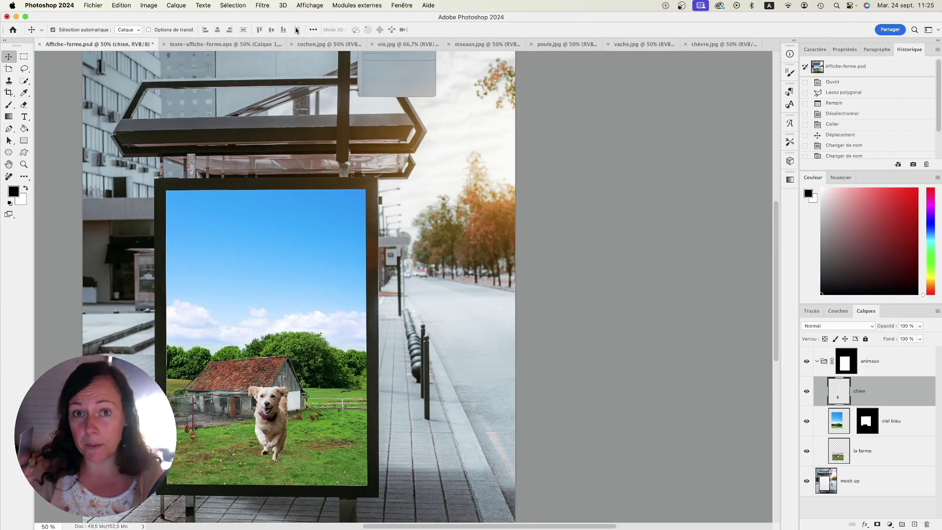
Select the pig in cochon.jpg with automatic subject selection and copy it into Affiche-ferme.psd above the chien layer.
{"action": "left_click", "coordinate": [306, 44]}
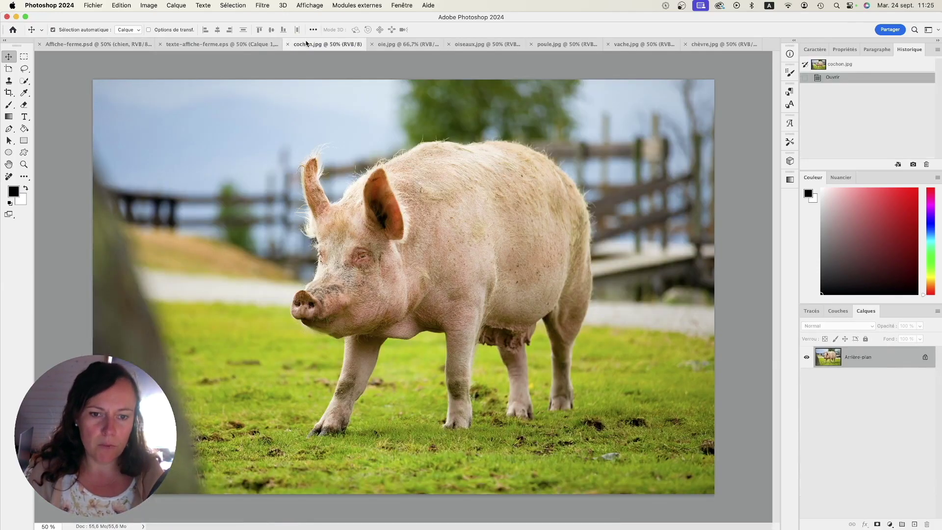
{"action": "left_click", "coordinate": [234, 6]}
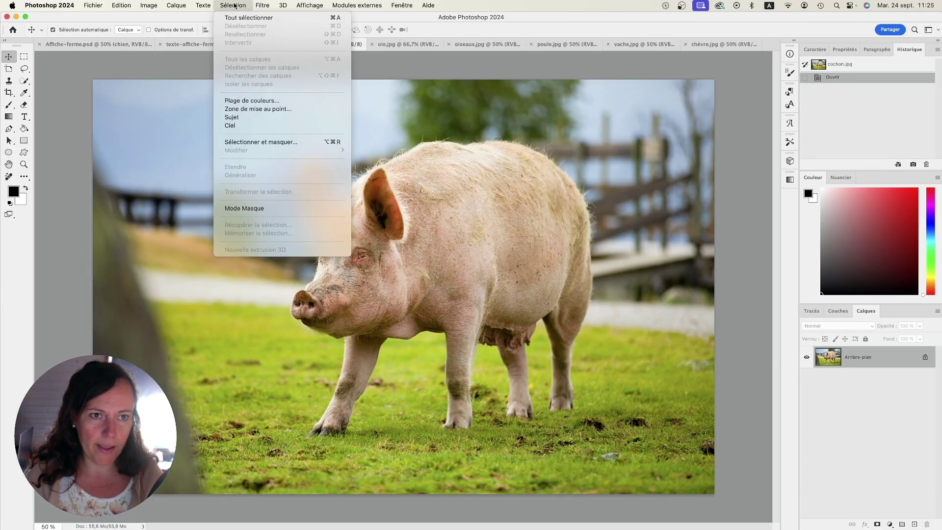
{"action": "left_click", "coordinate": [231, 116]}
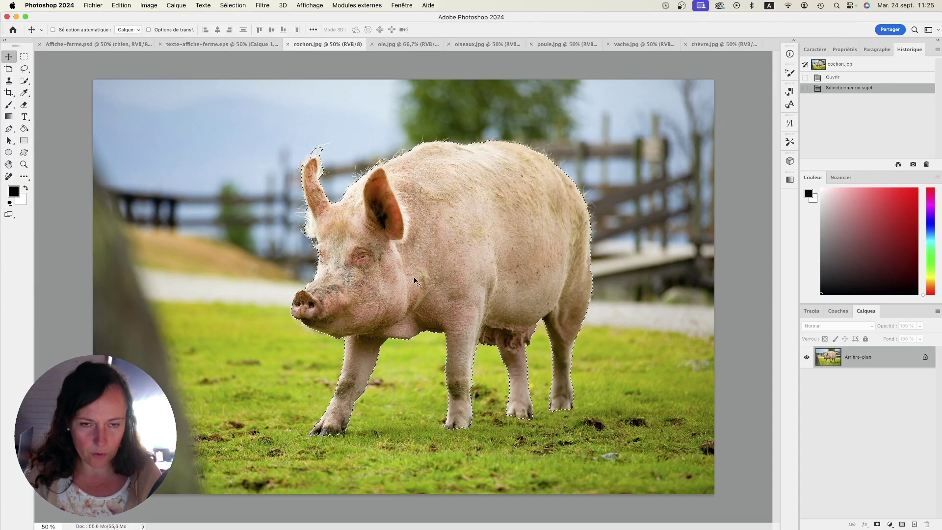
{"action": "left_click", "coordinate": [88, 44]}
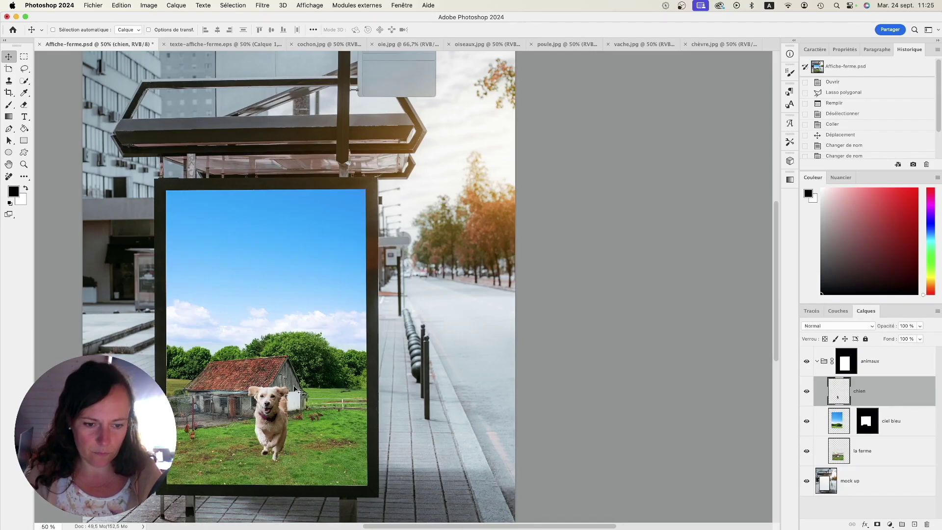
{"action": "key", "text": "cmd+v"}
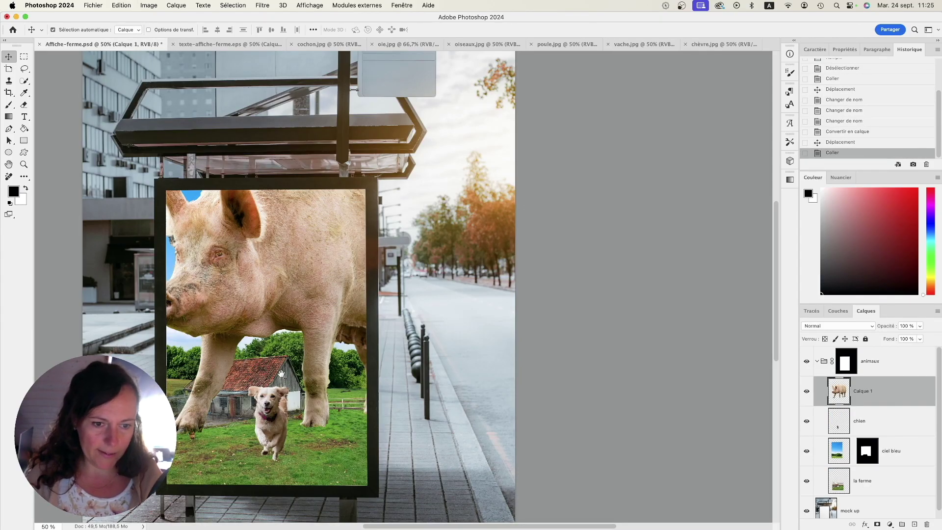
Rename the pasted pig layer as cochon.
{"action": "left_click", "coordinate": [288, 388]}
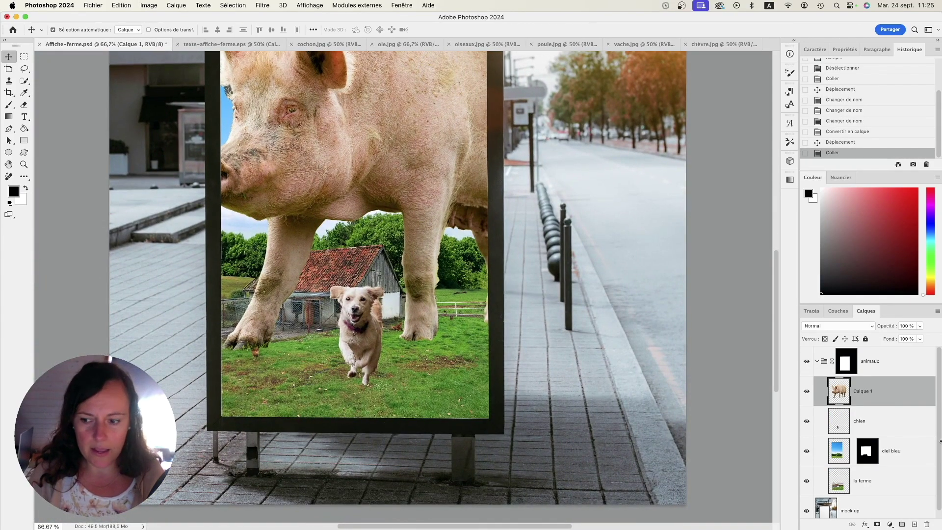
{"action": "double_click", "coordinate": [861, 391]}
{"action": "type", "text": "c"}
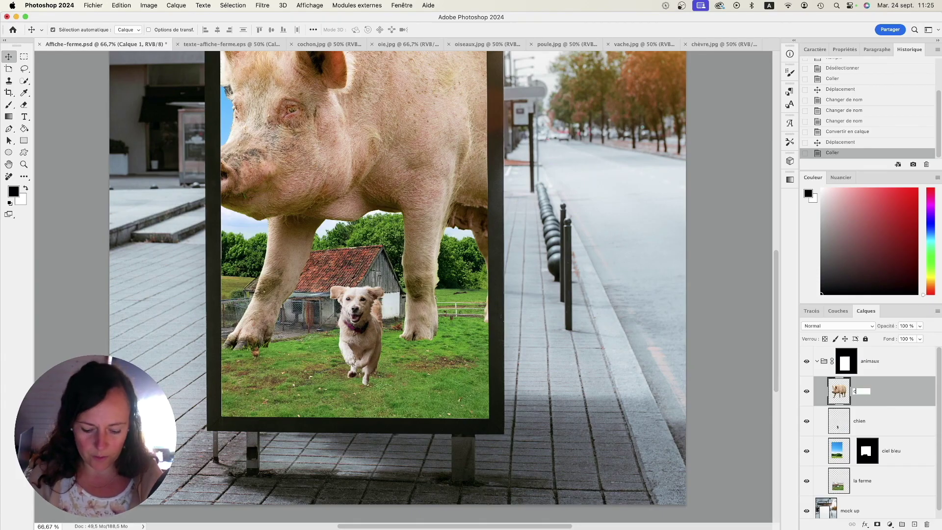
{"action": "type", "text": "ochon"}
{"action": "key", "text": "Return"}
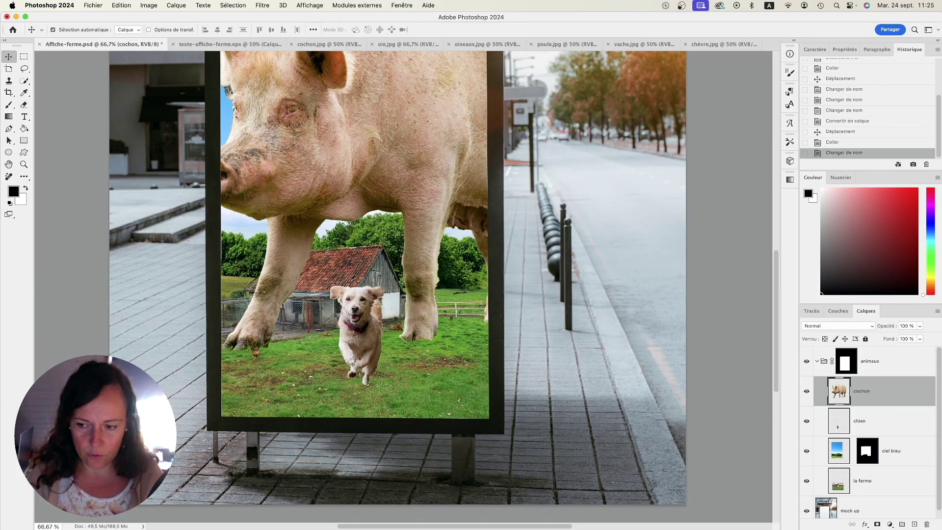
Scale the pig down to about 15% and place it on the grass beside the dog, in front of the barn.
{"action": "scroll", "coordinate": [783, 303], "scroll_direction": "left", "scroll_amount": 1}
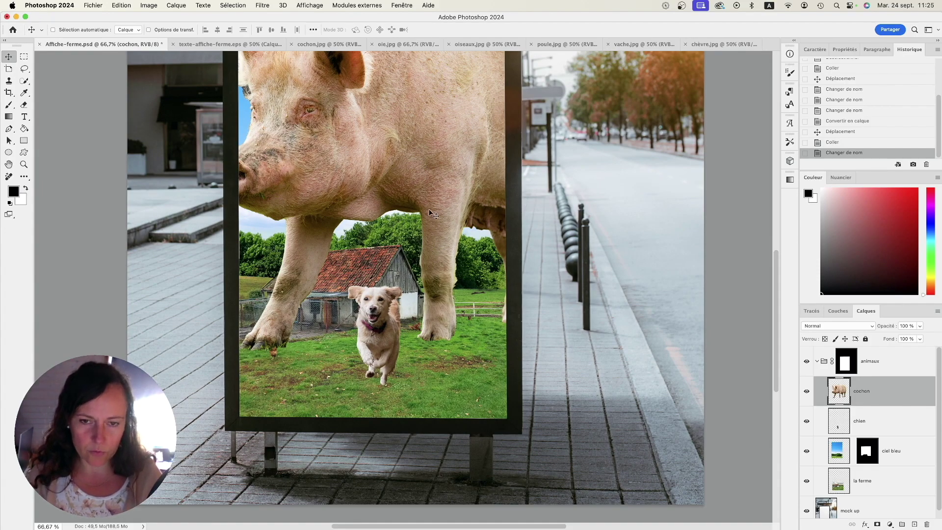
{"action": "key", "text": "super+t"}
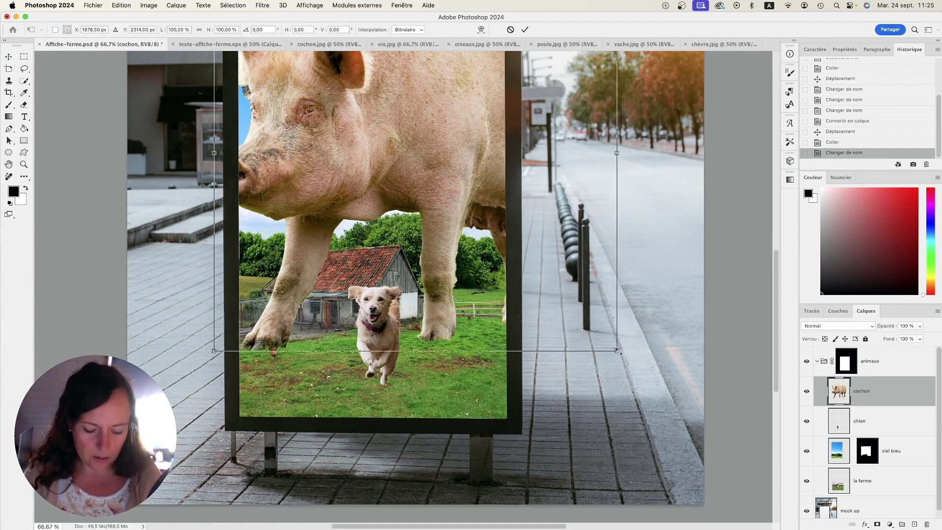
{"action": "left_click_drag", "start_coordinate": [617, 351], "coordinate": [496, 158]}
{"action": "left_click_drag", "start_coordinate": [400, 139], "coordinate": [283, 293]}
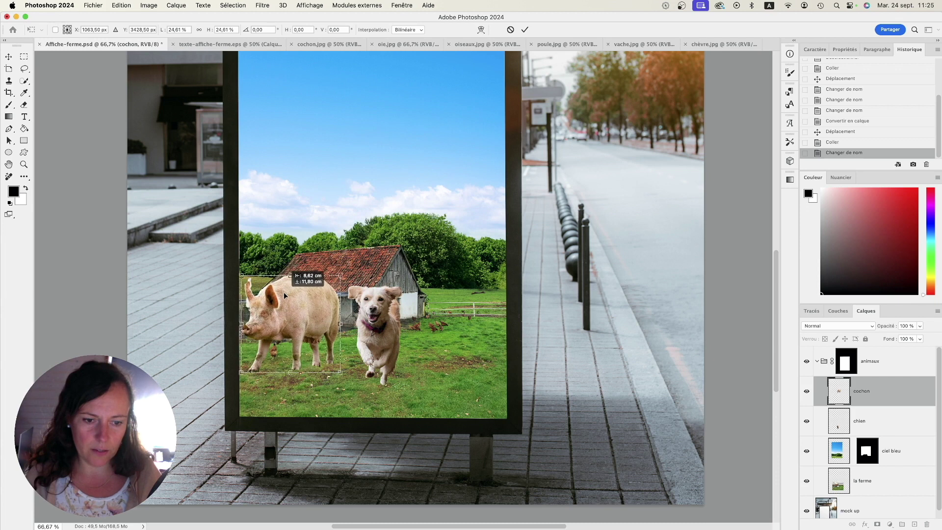
{"action": "left_click_drag", "start_coordinate": [340, 276], "coordinate": [327, 290]}
{"action": "mouse_move", "coordinate": [313, 303]}
{"action": "left_mouse_down"}
{"action": "mouse_move", "coordinate": [302, 313]}
{"action": "mouse_move", "coordinate": [316, 309]}
{"action": "mouse_move", "coordinate": [322, 322]}
{"action": "mouse_move", "coordinate": [315, 317]}
{"action": "left_mouse_up"}
{"action": "key", "text": "Return"}
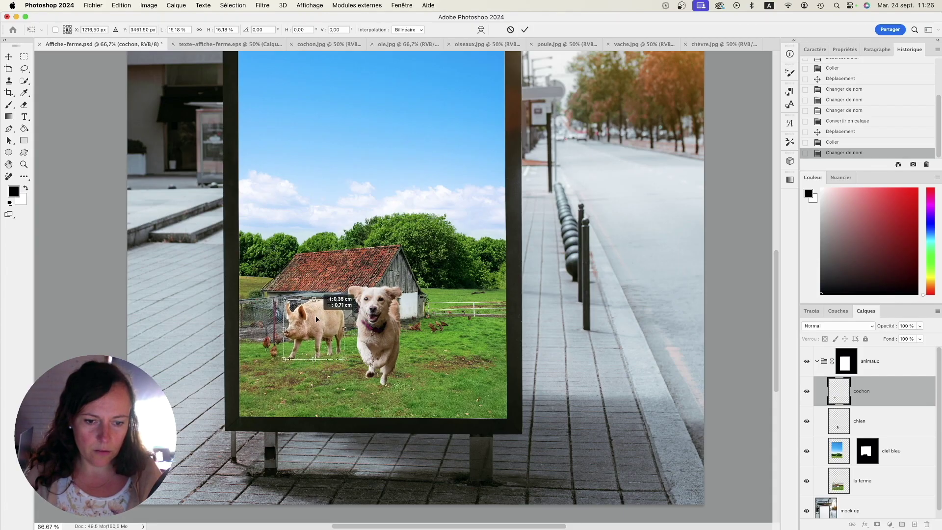
Enlarge the dog with Free Transform and reposition it in the foreground in front of the barn.
{"action": "left_click", "coordinate": [375, 327]}
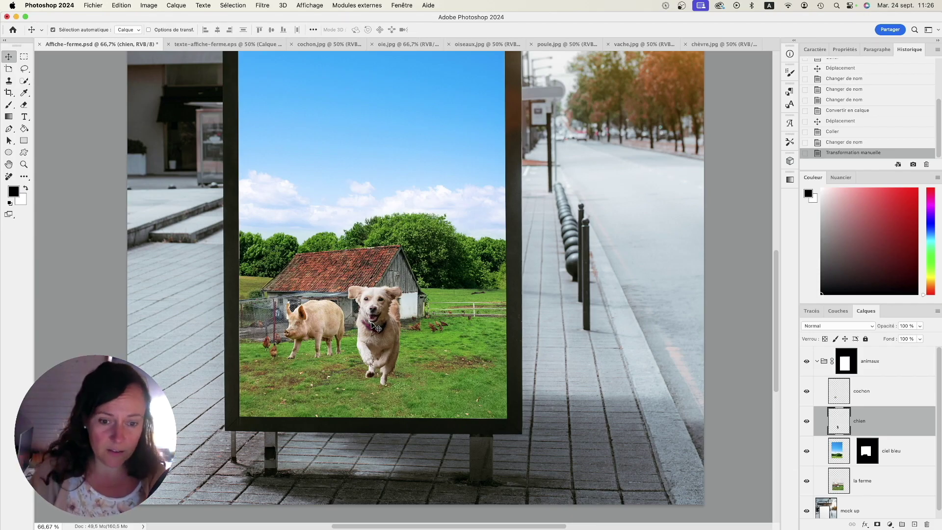
{"action": "key", "text": "super+t"}
{"action": "left_click_drag", "start_coordinate": [404, 283], "coordinate": [416, 264]}
{"action": "left_click_drag", "start_coordinate": [390, 298], "coordinate": [386, 281]}
{"action": "key", "text": "Return"}
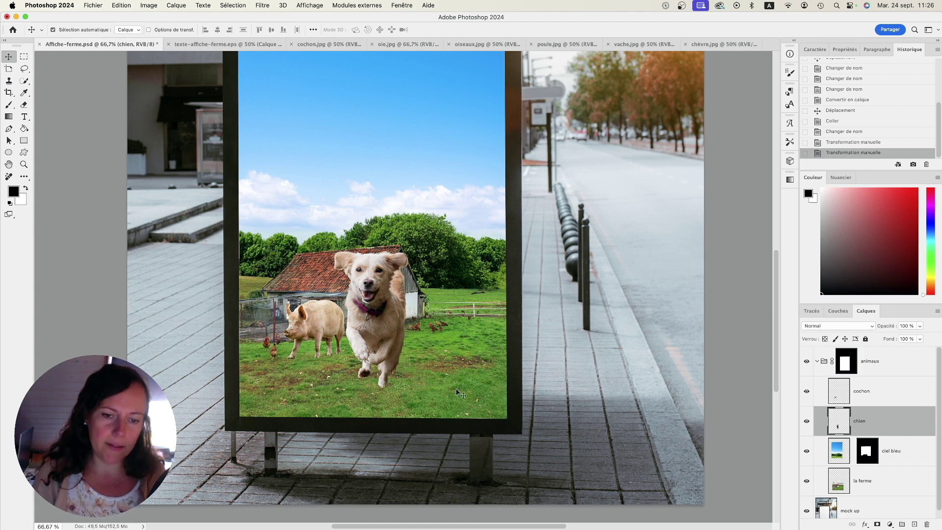
Move the chien layer above cochon and nudge the dog slightly toward the pig.
{"action": "left_click_drag", "start_coordinate": [396, 301], "coordinate": [394, 300]}
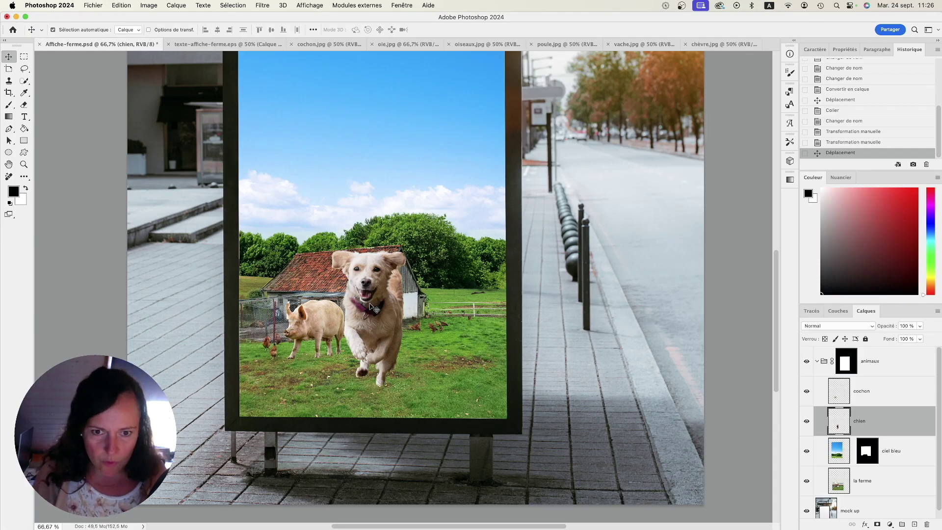
{"action": "left_click_drag", "start_coordinate": [872, 421], "coordinate": [873, 391]}
{"action": "left_click_drag", "start_coordinate": [378, 329], "coordinate": [371, 323]}
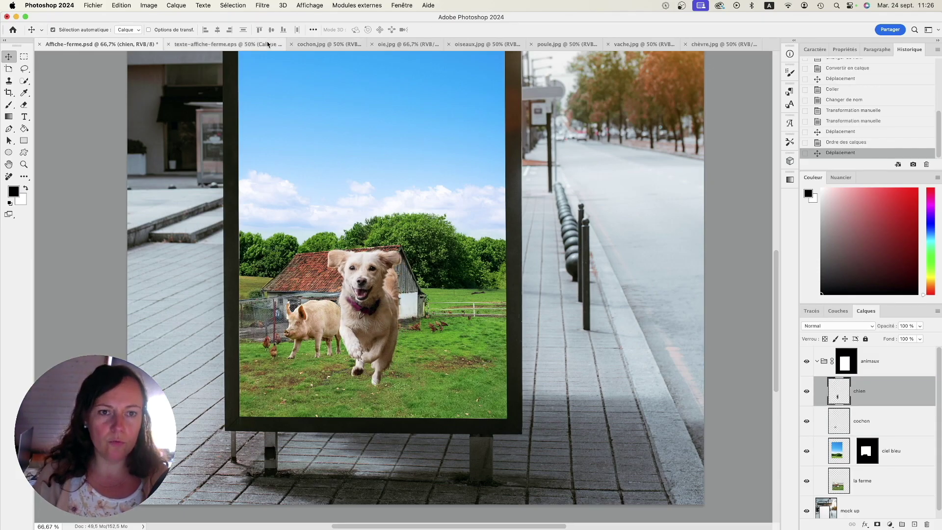
Select the goose in oie.jpg with automatic subject selection.
{"action": "left_click", "coordinate": [403, 45]}
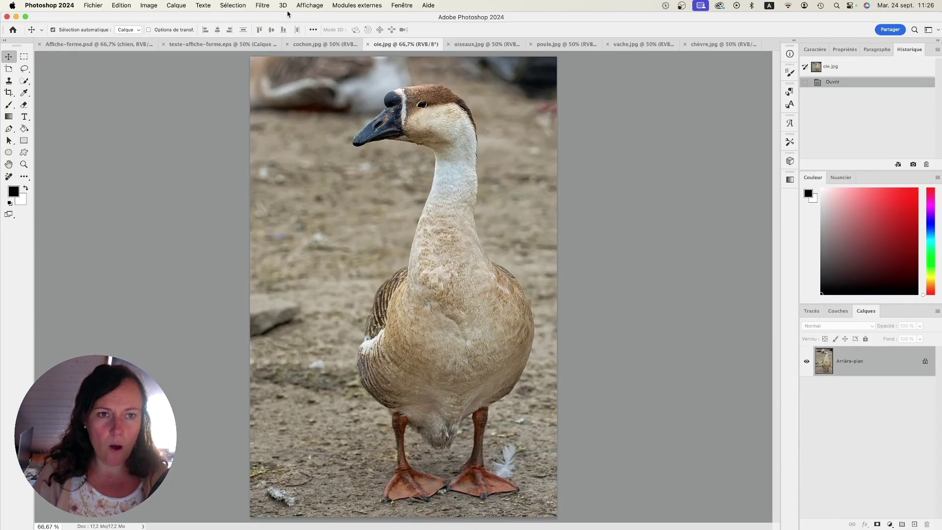
{"action": "left_click", "coordinate": [241, 6]}
{"action": "left_click", "coordinate": [248, 118]}
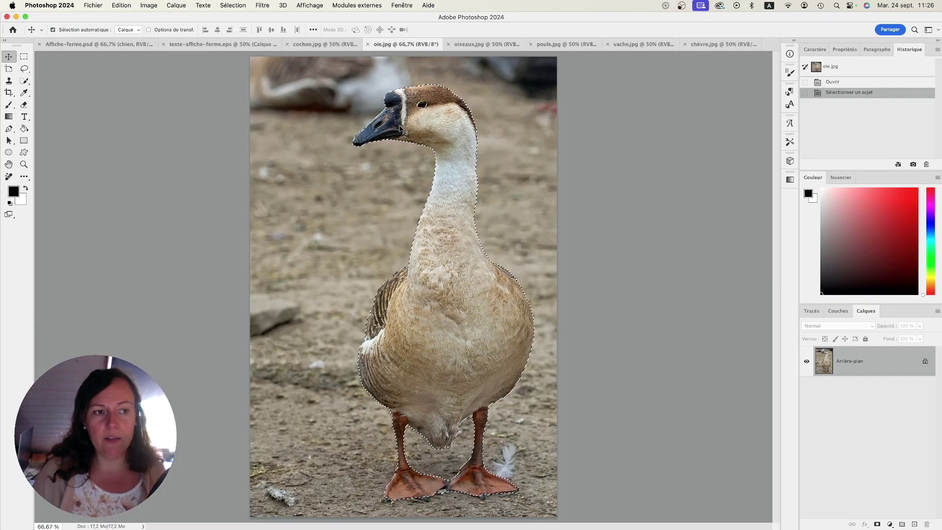
Refine the selection around the goose's feet with the Lasso, removing the stone between them and adding the missed claws.
{"action": "left_click", "coordinate": [24, 69]}
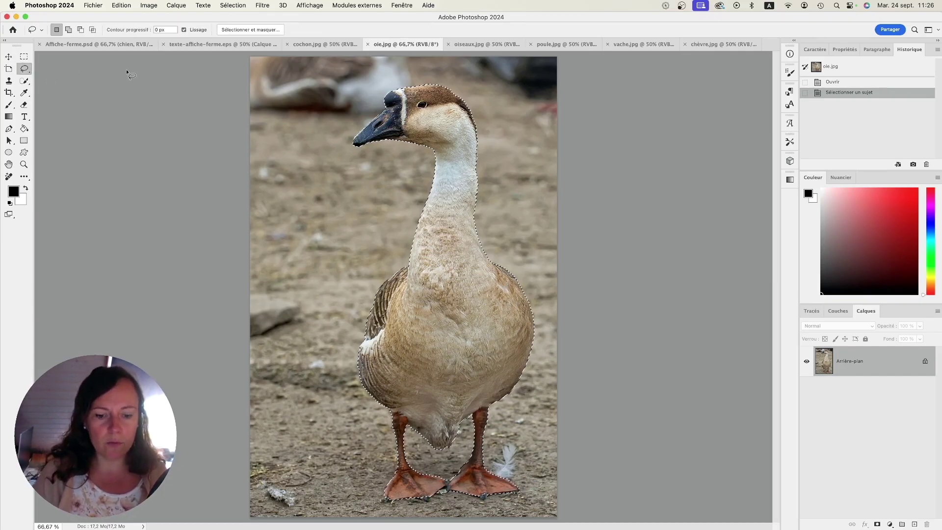
{"action": "left_click_drag", "start_coordinate": [444, 482], "coordinate": [479, 463]}
{"action": "scroll", "coordinate": [479, 463], "scroll_direction": "down", "scroll_amount": 5}
{"action": "scroll", "coordinate": [480, 463], "scroll_direction": "right", "scroll_amount": 3}
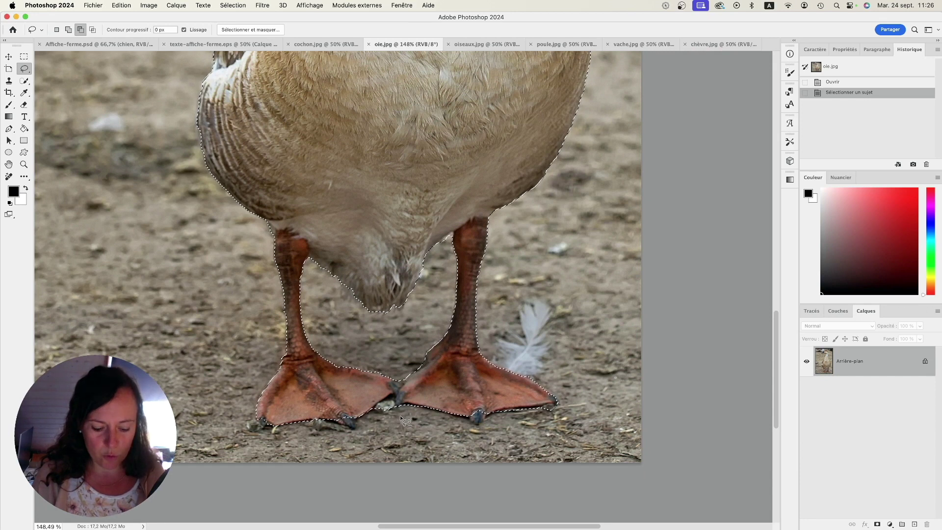
{"action": "key", "text": "alt"}
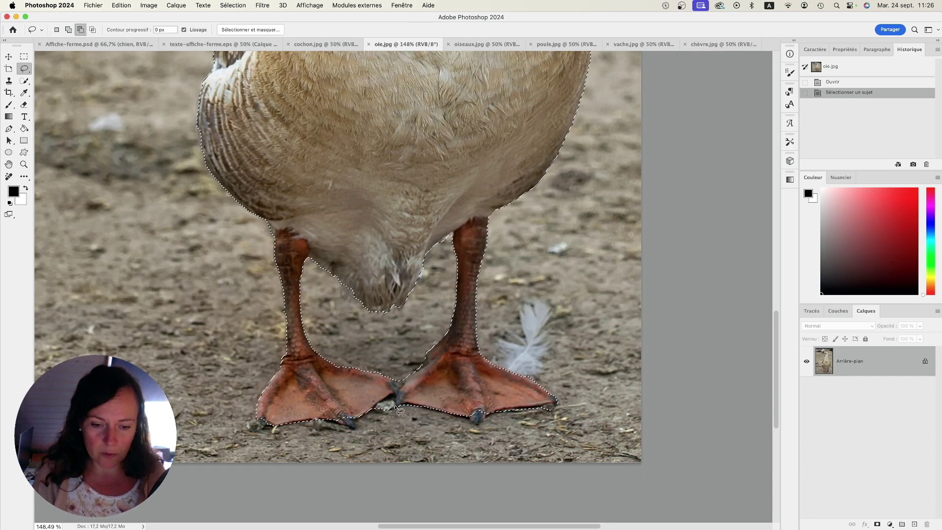
{"action": "mouse_move", "coordinate": [397, 400]}
{"action": "left_mouse_down"}
{"action": "mouse_move", "coordinate": [369, 414]}
{"action": "mouse_move", "coordinate": [386, 417]}
{"action": "mouse_move", "coordinate": [357, 418]}
{"action": "mouse_move", "coordinate": [358, 431]}
{"action": "mouse_move", "coordinate": [324, 416]}
{"action": "mouse_move", "coordinate": [343, 413]}
{"action": "left_mouse_up"}
{"action": "key", "text": "shift"}
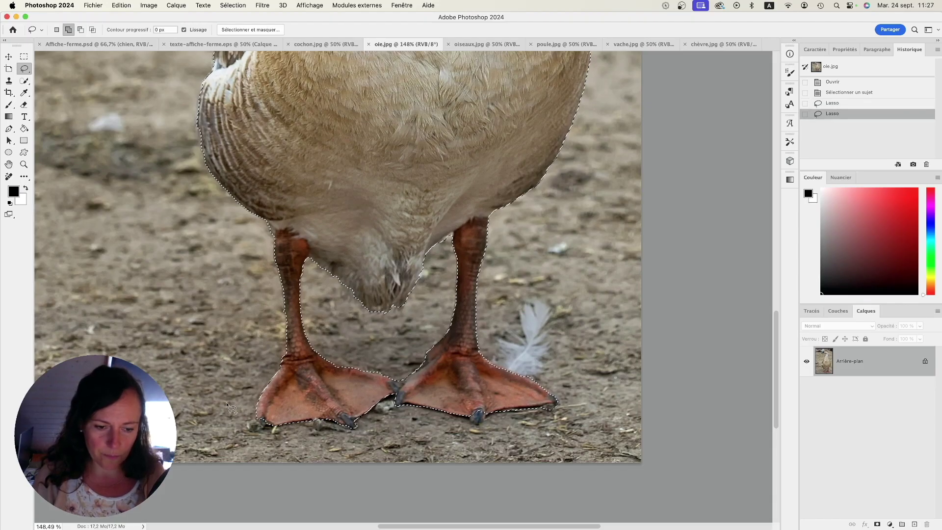
{"action": "left_click_drag", "start_coordinate": [259, 419], "coordinate": [263, 420]}
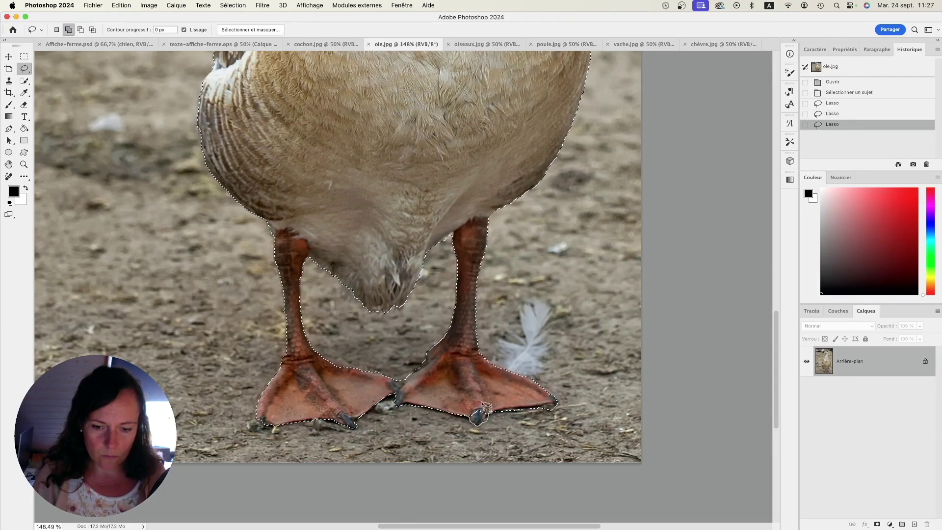
{"action": "left_click_drag", "start_coordinate": [487, 407], "coordinate": [484, 405]}
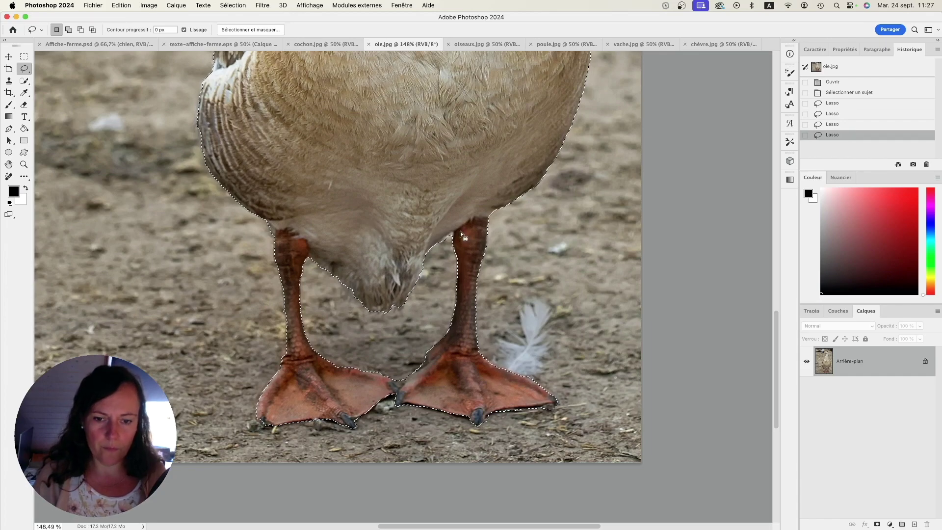
Add the missed edge areas near the top of the goose's leg and along its body to the Lasso selection.
{"action": "key", "text": "shift"}
{"action": "left_click_drag", "start_coordinate": [442, 241], "coordinate": [442, 244]}
{"action": "left_click", "coordinate": [375, 213], "text": "alt+super"}
{"action": "left_click_drag", "start_coordinate": [375, 213], "coordinate": [374, 301]}
{"action": "left_click_drag", "start_coordinate": [297, 152], "coordinate": [328, 177]}
{"action": "mouse_move", "coordinate": [335, 160]}
{"action": "left_mouse_down"}
{"action": "mouse_move", "coordinate": [418, 138]}
{"action": "mouse_move", "coordinate": [300, 220]}
{"action": "mouse_move", "coordinate": [283, 257]}
{"action": "mouse_move", "coordinate": [324, 289]}
{"action": "left_mouse_up"}
{"action": "key", "text": "shift"}
{"action": "key", "text": "shift"}
{"action": "mouse_move", "coordinate": [338, 198]}
{"action": "left_mouse_down"}
{"action": "mouse_move", "coordinate": [287, 241]}
{"action": "mouse_move", "coordinate": [314, 190]}
{"action": "left_mouse_up"}
{"action": "key", "text": "super+1"}
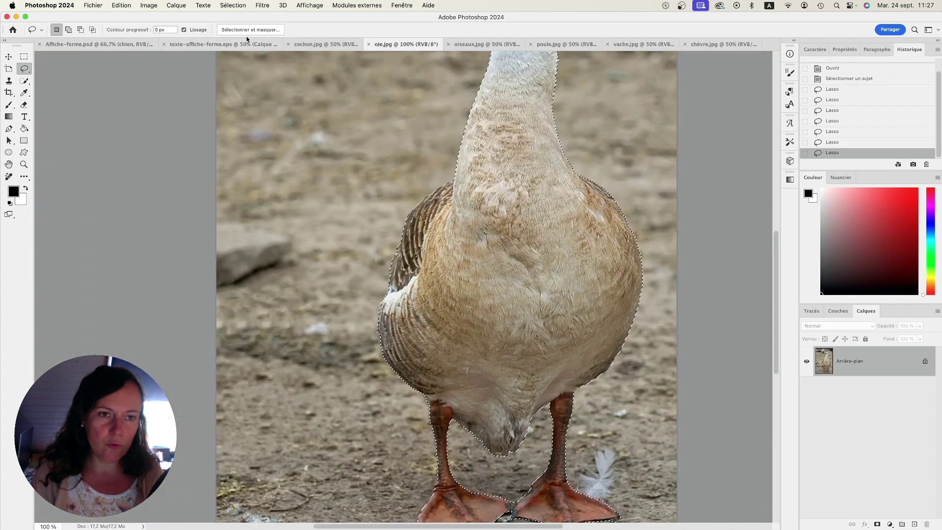
Refine the goose selection in Select and Mask with a 1 px radius, smoothness 4, 0.7 px feather and -2% edge shift.
{"action": "left_click", "coordinate": [248, 30]}
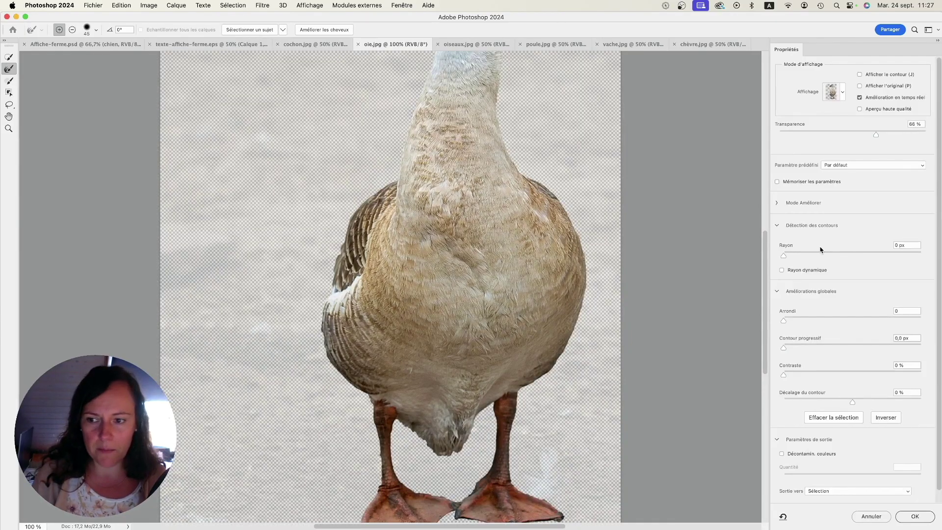
{"action": "left_click_drag", "start_coordinate": [783, 256], "coordinate": [790, 257]}
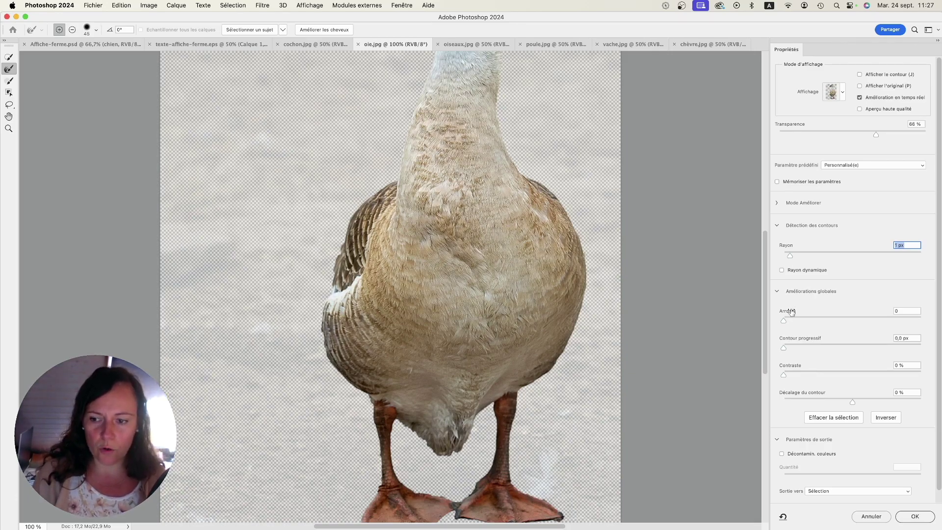
{"action": "left_click", "coordinate": [790, 321]}
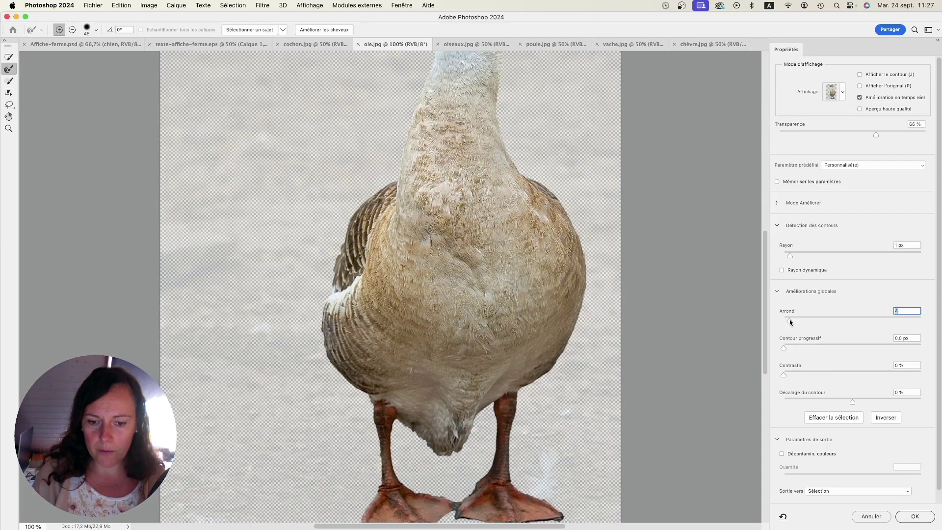
{"action": "left_click", "coordinate": [789, 348]}
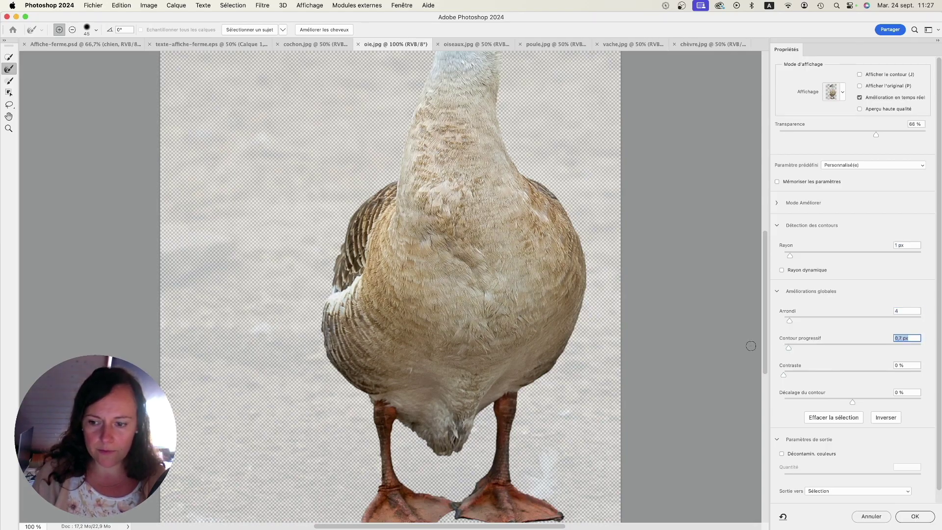
{"action": "mouse_move", "coordinate": [850, 403]}
{"action": "left_mouse_down"}
{"action": "mouse_move", "coordinate": [836, 403]}
{"action": "mouse_move", "coordinate": [877, 402]}
{"action": "mouse_move", "coordinate": [851, 403]}
{"action": "left_mouse_up"}
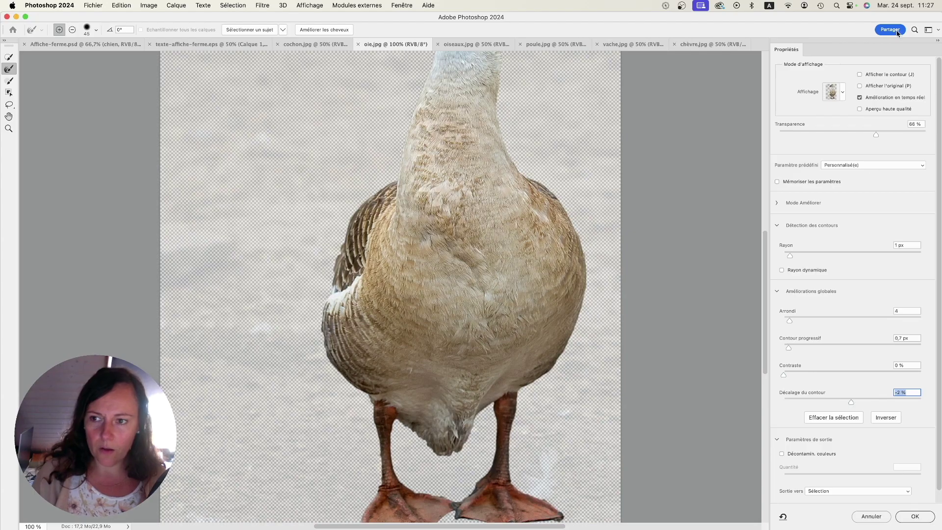
Preview the goose cutout as overlay, black and white, and on black, keep the edge shift at -2%, and apply the refinement.
{"action": "left_click", "coordinate": [843, 92]}
{"action": "left_click", "coordinate": [795, 150]}
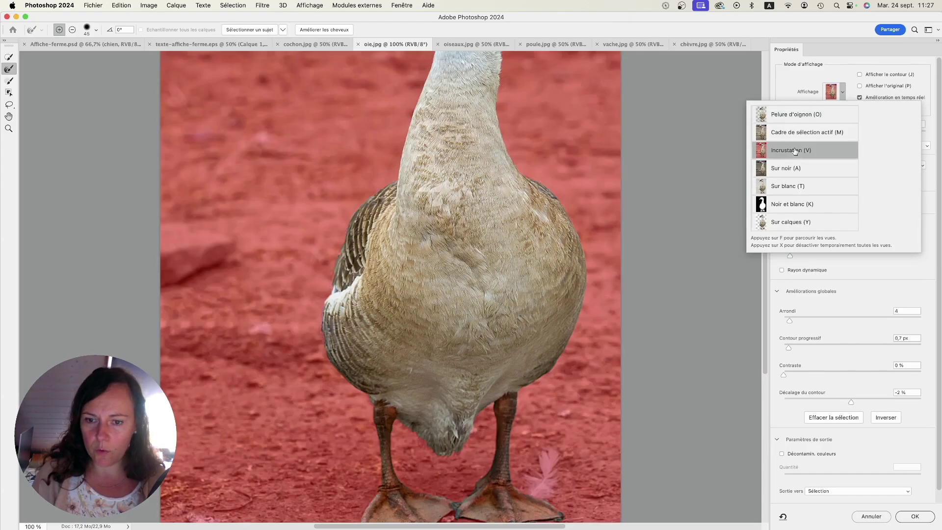
{"action": "left_click", "coordinate": [773, 206]}
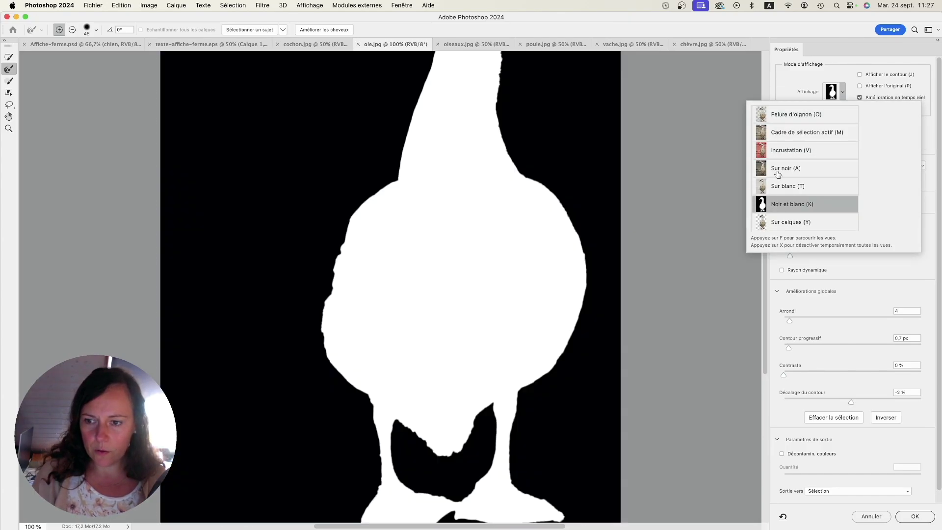
{"action": "left_click", "coordinate": [778, 172]}
{"action": "left_click", "coordinate": [844, 92]}
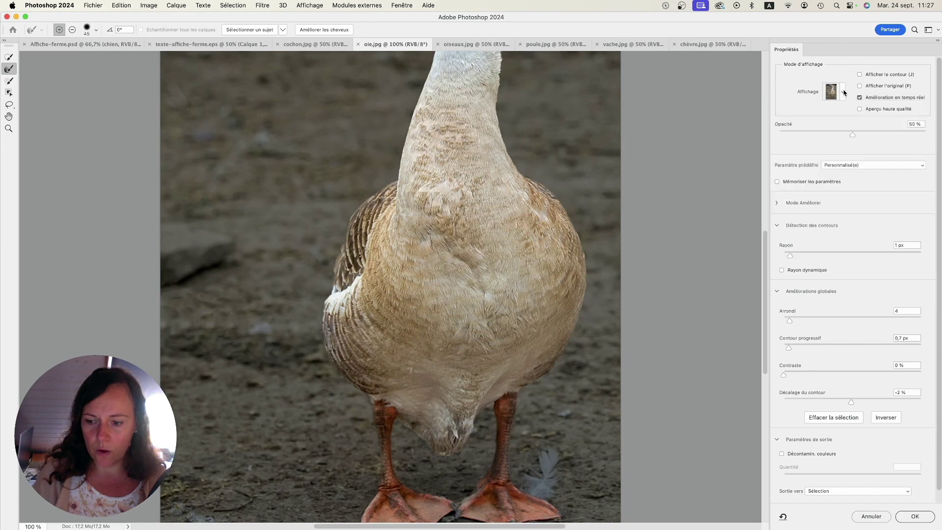
{"action": "mouse_move", "coordinate": [853, 399]}
{"action": "left_mouse_down"}
{"action": "mouse_move", "coordinate": [840, 400]}
{"action": "mouse_move", "coordinate": [897, 403]}
{"action": "mouse_move", "coordinate": [849, 405]}
{"action": "left_mouse_up"}
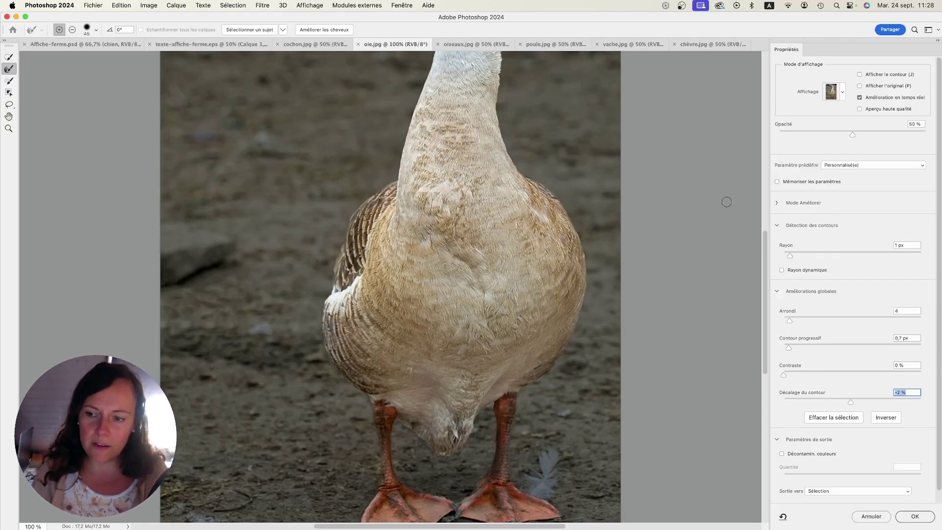
{"action": "left_click", "coordinate": [913, 516]}
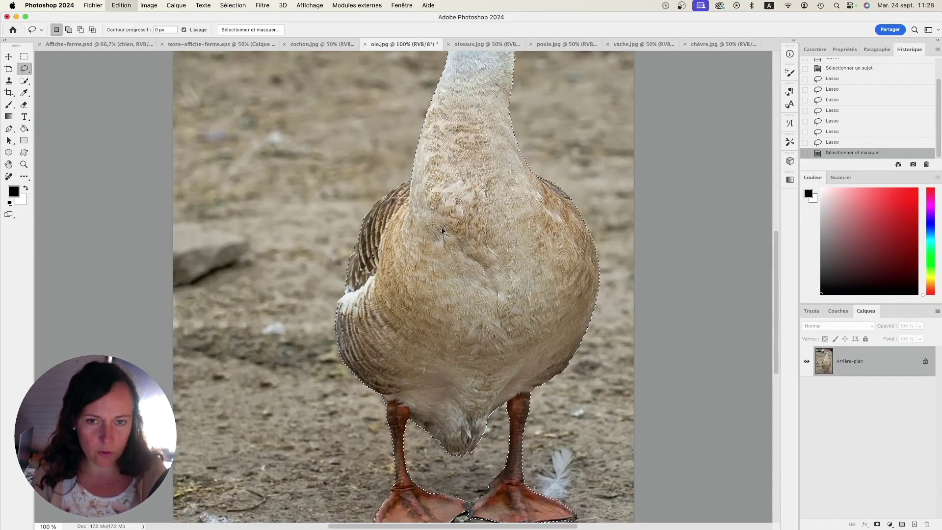
Paste the goose into Affiche-ferme.psd, scale it to about 26%, and place it on the grass to the right of the dog.
{"action": "left_click", "coordinate": [122, 46]}
{"action": "key", "text": "super+v"}
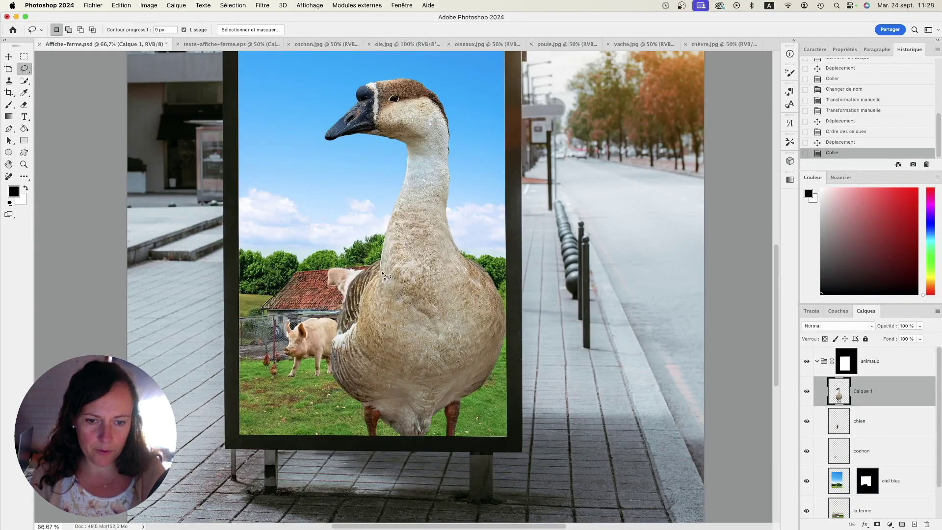
{"action": "left_click", "coordinate": [10, 58]}
{"action": "key", "text": "super+t"}
{"action": "left_click_drag", "start_coordinate": [507, 76], "coordinate": [439, 232]}
{"action": "left_click_drag", "start_coordinate": [410, 289], "coordinate": [466, 311]}
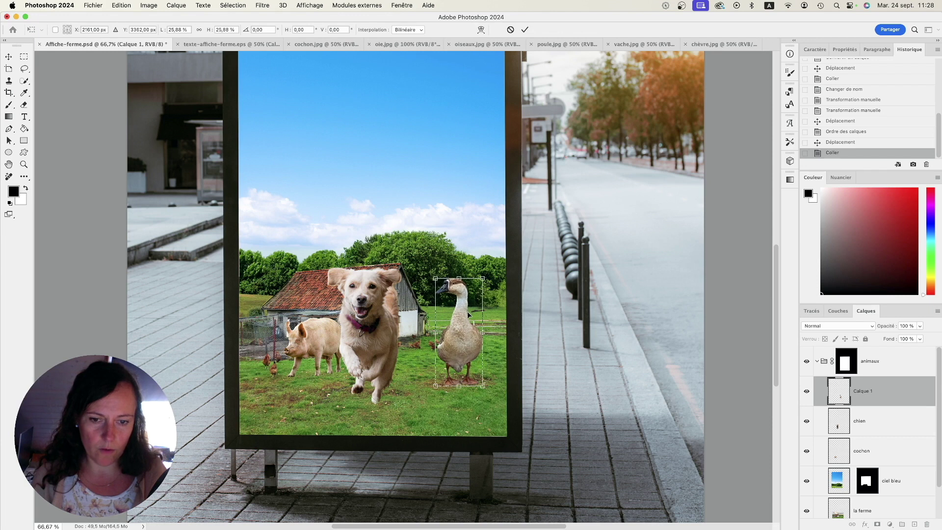
{"action": "key", "text": "Return"}
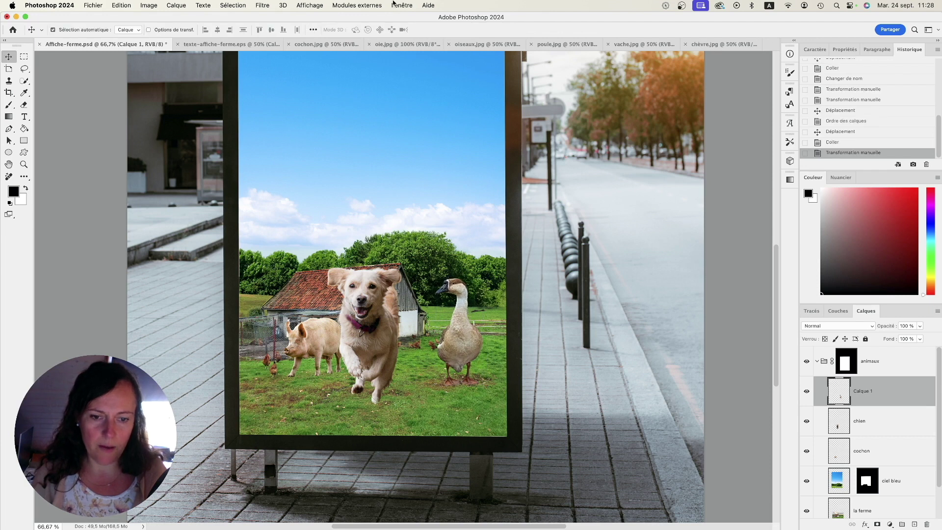
Close the finished source photos cochon.jpg and oie.jpg.
{"action": "left_click", "coordinate": [324, 44]}
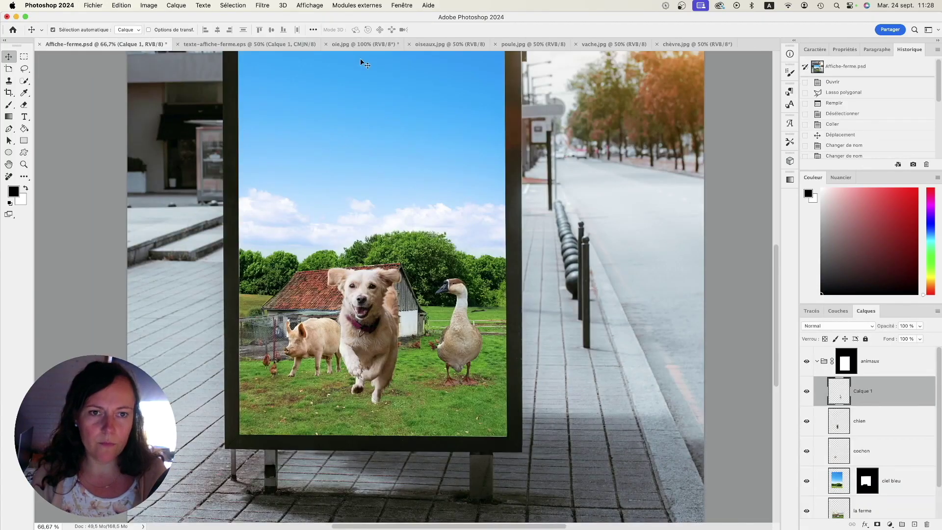
{"action": "left_click", "coordinate": [365, 44]}
{"action": "key", "text": "super+w"}
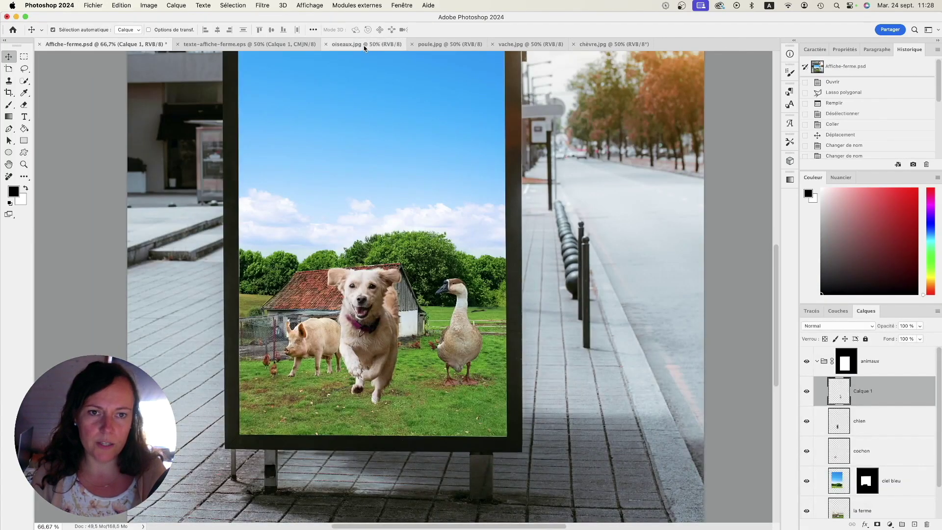
Select all the birds in oiseaux.jpg by selecting the pale background with the Magic Wand and inverting the selection.
{"action": "left_click", "coordinate": [363, 45]}
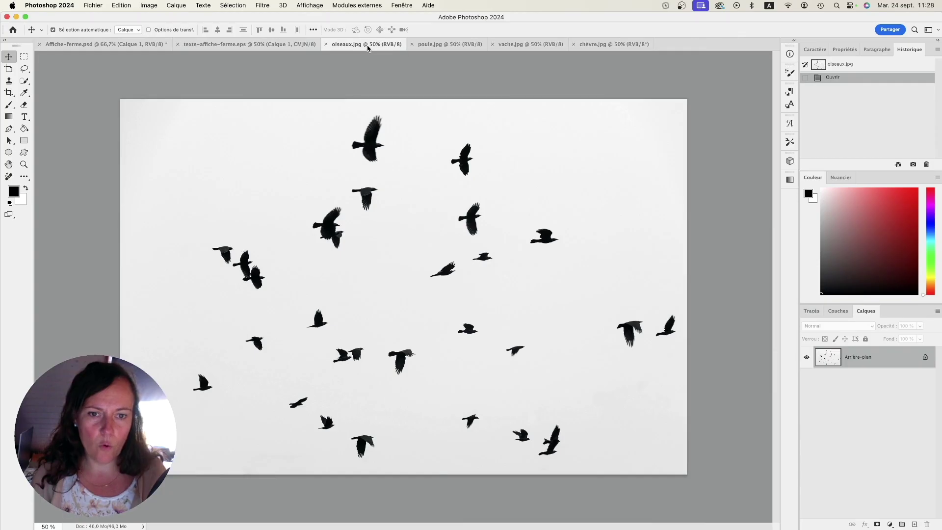
{"action": "left_click", "coordinate": [23, 81]}
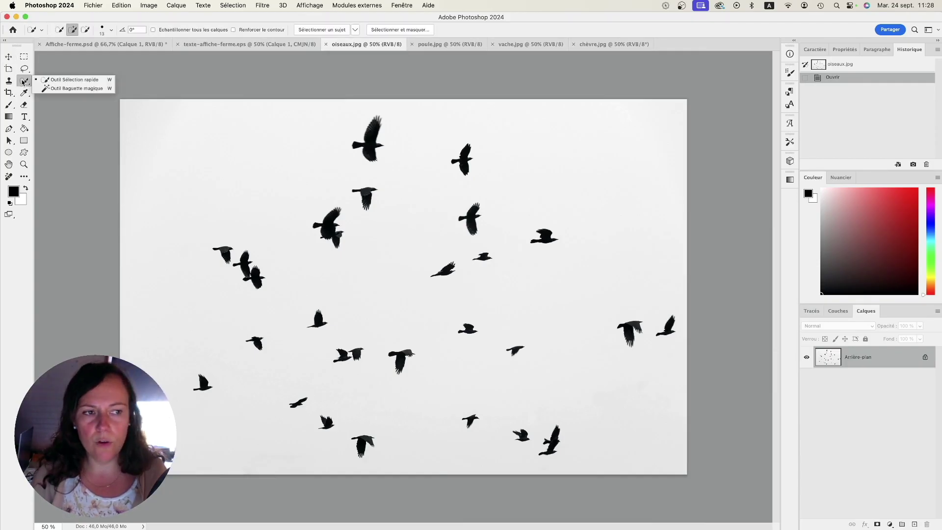
{"action": "left_click", "coordinate": [66, 88]}
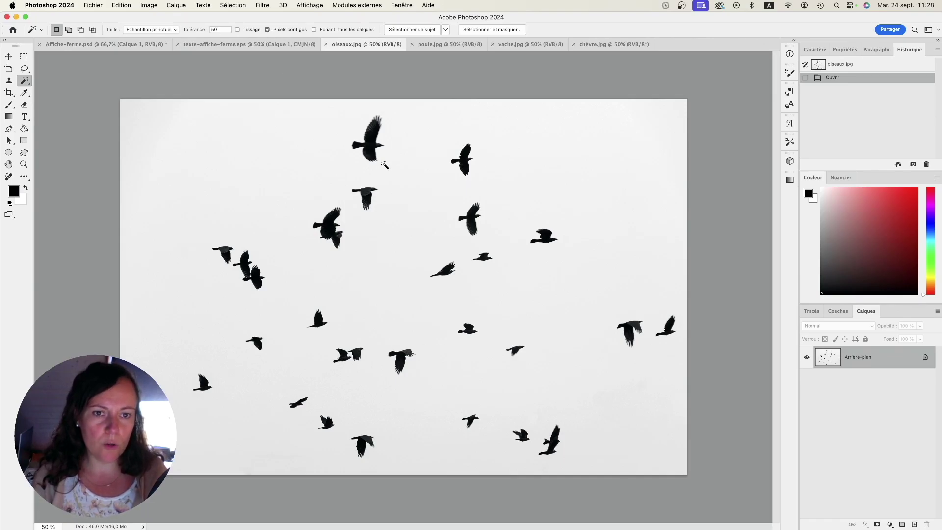
{"action": "left_click", "coordinate": [333, 165]}
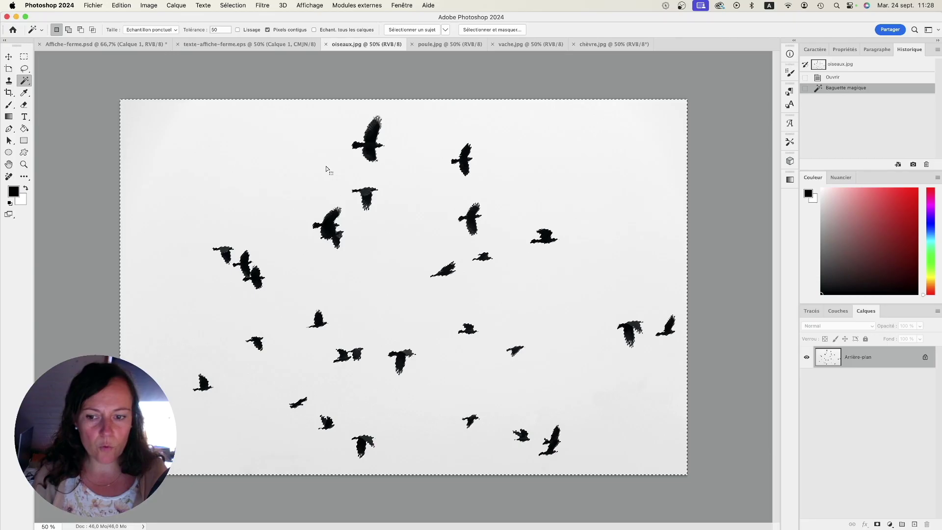
{"action": "left_click", "coordinate": [230, 5]}
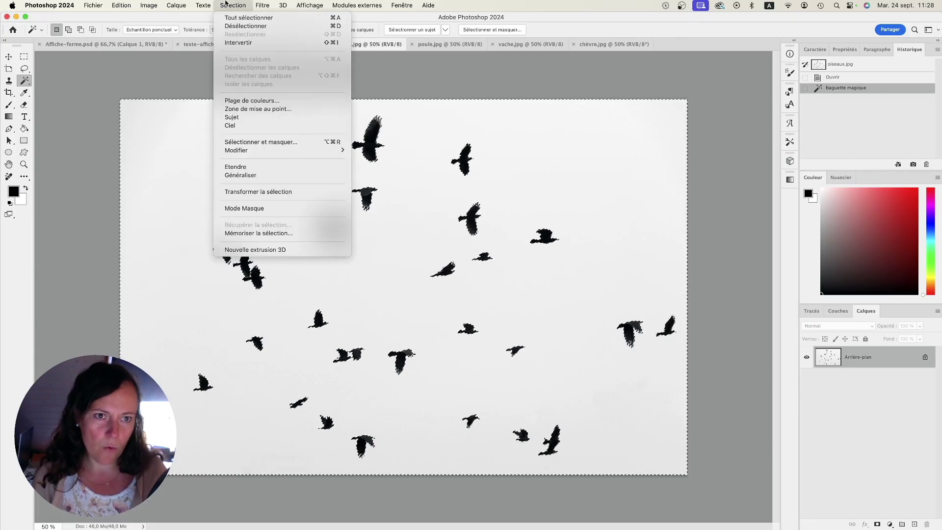
{"action": "left_click", "coordinate": [239, 43]}
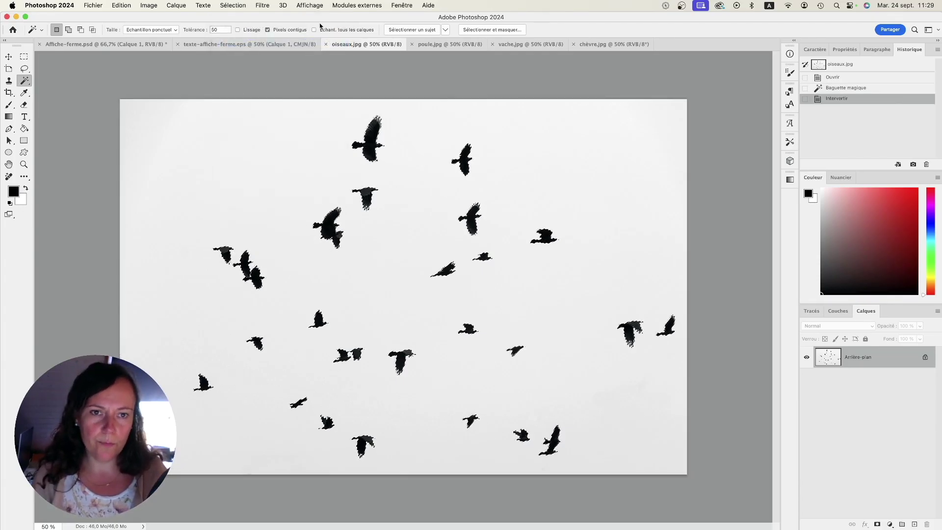
Refine the birds selection in Select and Mask with smoothness 3, 0.6 px feather, added contrast and a negative edge shift to remove the pale fringe.
{"action": "left_click", "coordinate": [492, 29]}
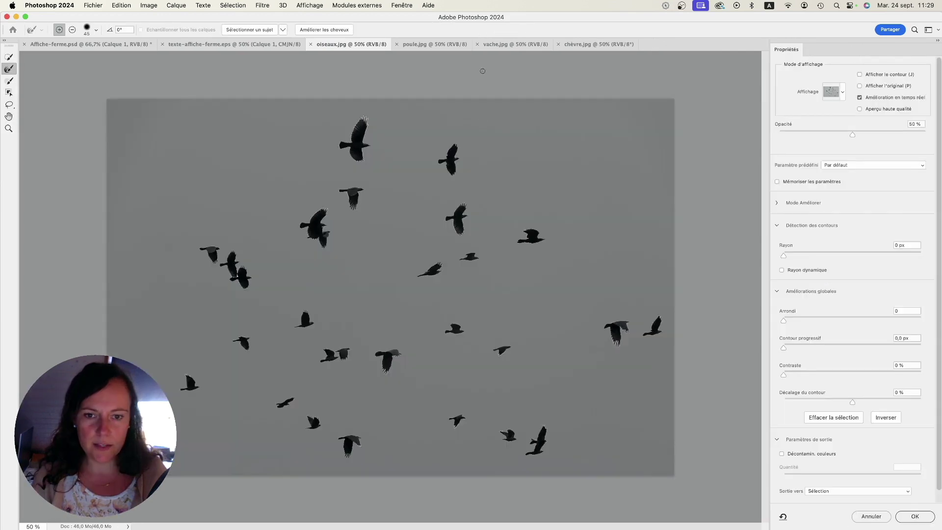
{"action": "left_click", "coordinate": [365, 139]}
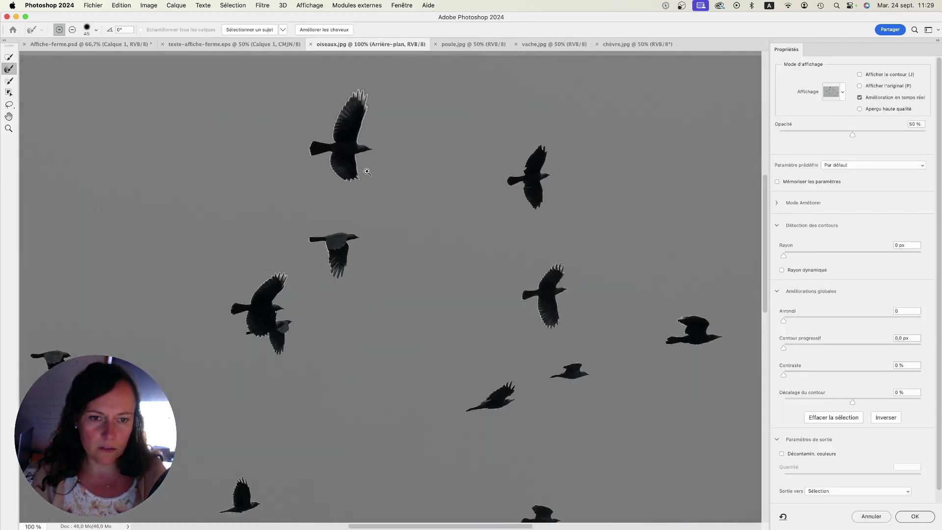
{"action": "left_click", "coordinate": [367, 172]}
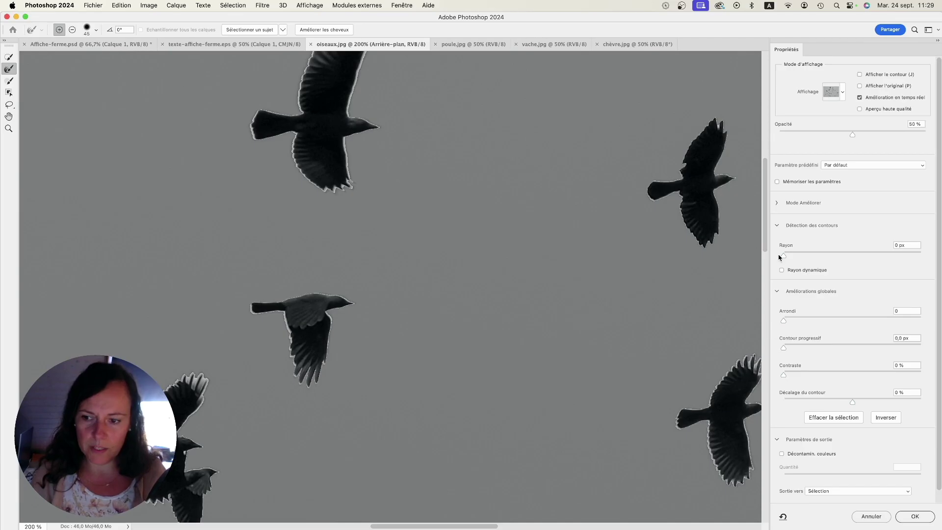
{"action": "left_click_drag", "start_coordinate": [785, 320], "coordinate": [787, 320]}
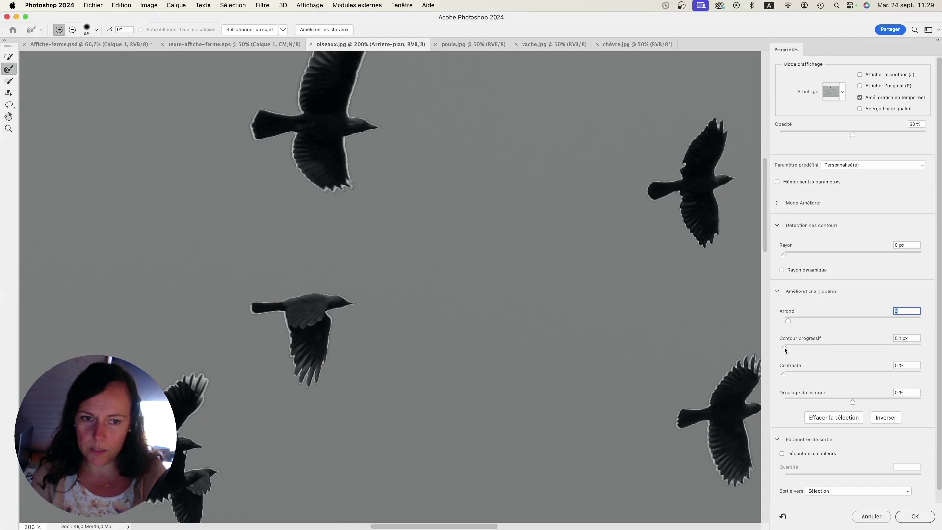
{"action": "key", "text": "Tab"}
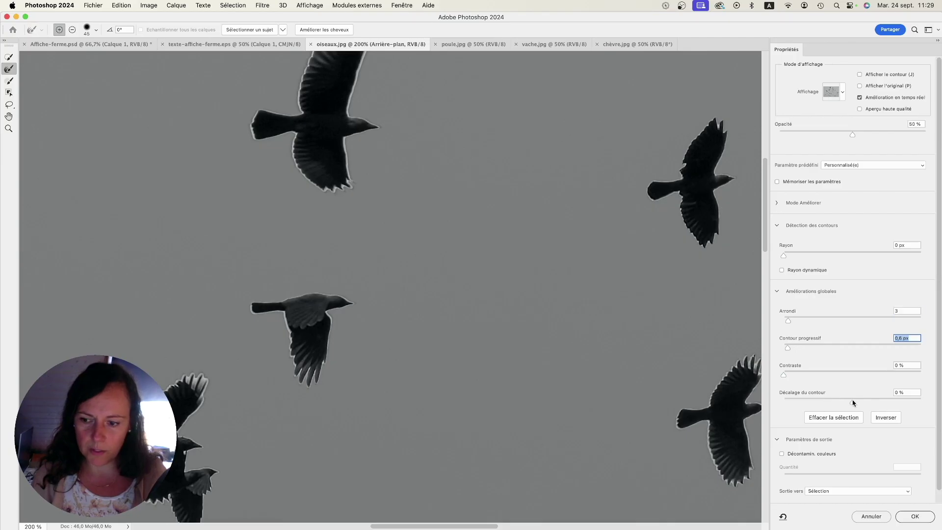
{"action": "key", "text": "Tab"}
{"action": "key", "text": "Tab"}
{"action": "left_click_drag", "start_coordinate": [845, 403], "coordinate": [809, 403]}
{"action": "left_click_drag", "start_coordinate": [783, 374], "coordinate": [793, 376]}
{"action": "left_click", "coordinate": [914, 515]}
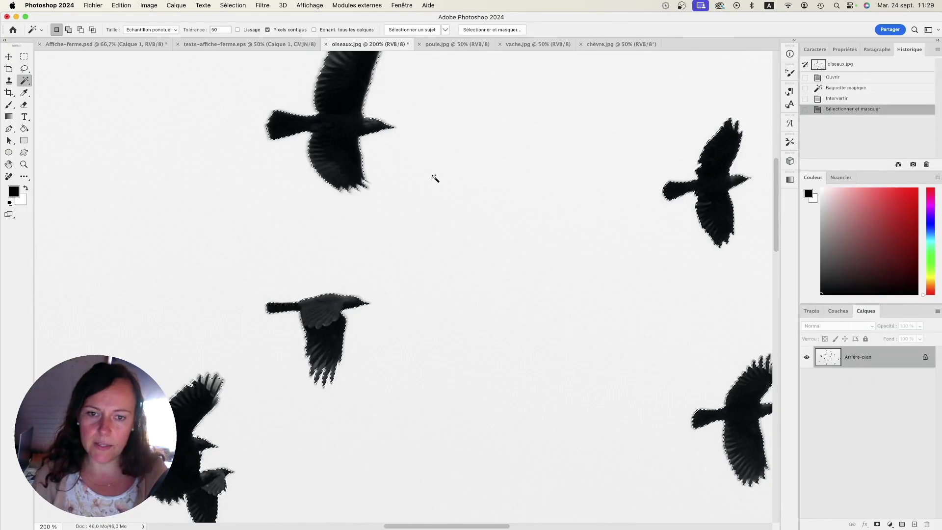
Copy the selected birds from oiseaux.jpg and paste them into Affiche-ferme.psd.
{"action": "left_click", "coordinate": [458, 307], "text": "alt+super"}
{"action": "left_click", "coordinate": [460, 308], "text": "alt+super"}
{"action": "left_click", "coordinate": [460, 308], "text": "alt+super"}
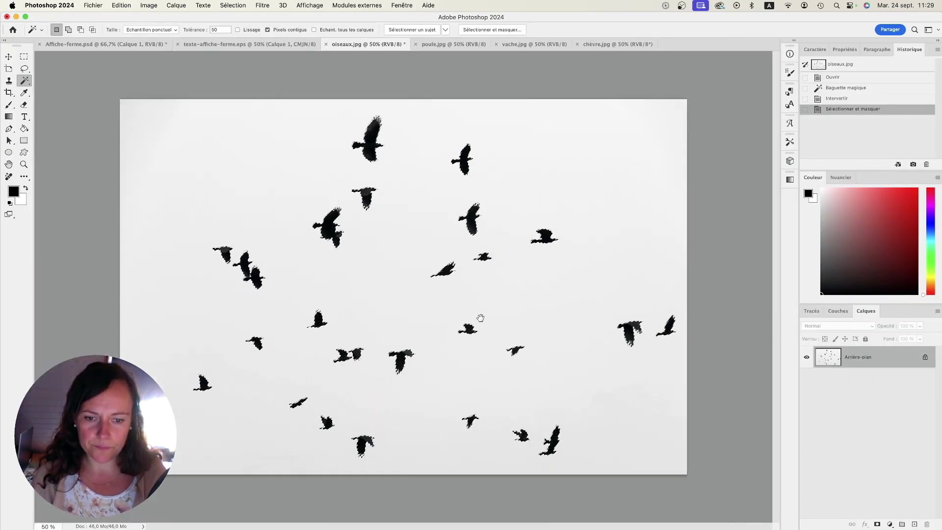
{"action": "left_click", "coordinate": [9, 57]}
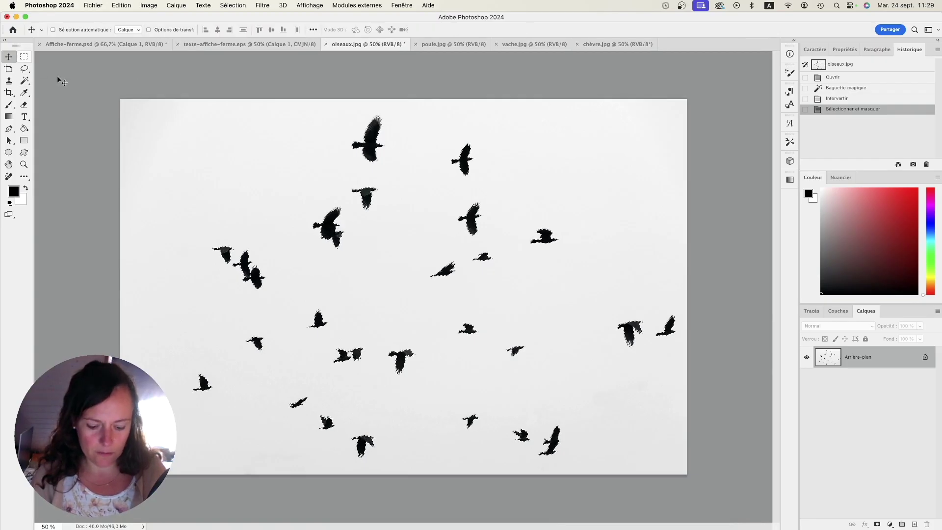
{"action": "left_click", "coordinate": [106, 44]}
{"action": "key", "text": "super+v"}
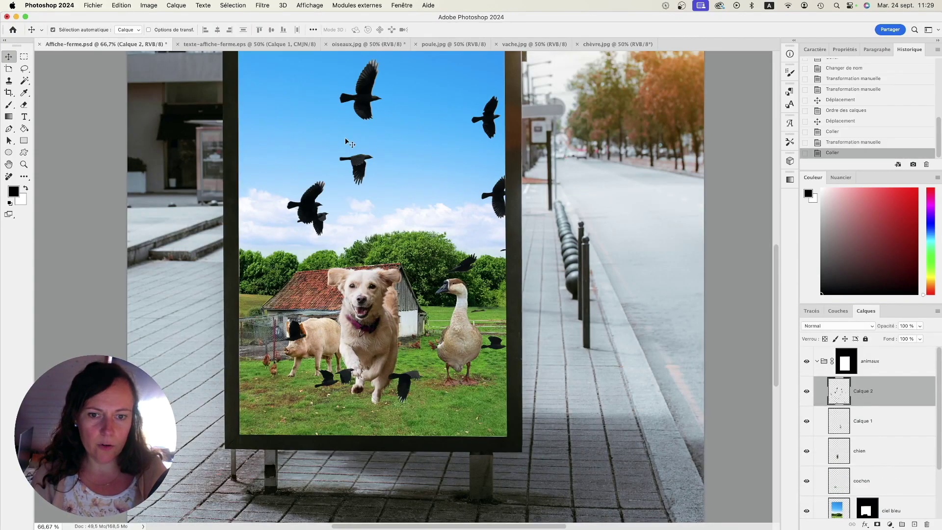
Scale the pasted birds down to a small flock and place it in the sky above the barn.
{"action": "left_click", "coordinate": [495, 248], "text": "alt+super"}
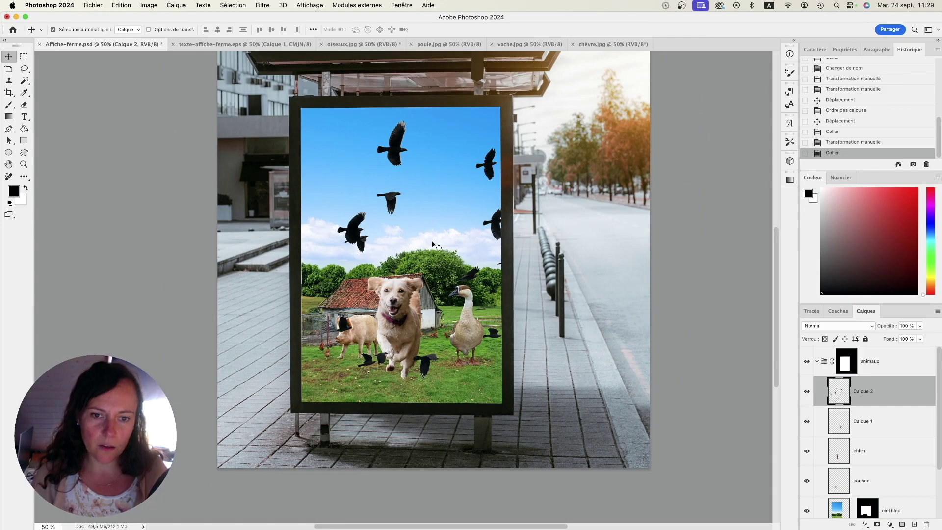
{"action": "key", "text": "super+t"}
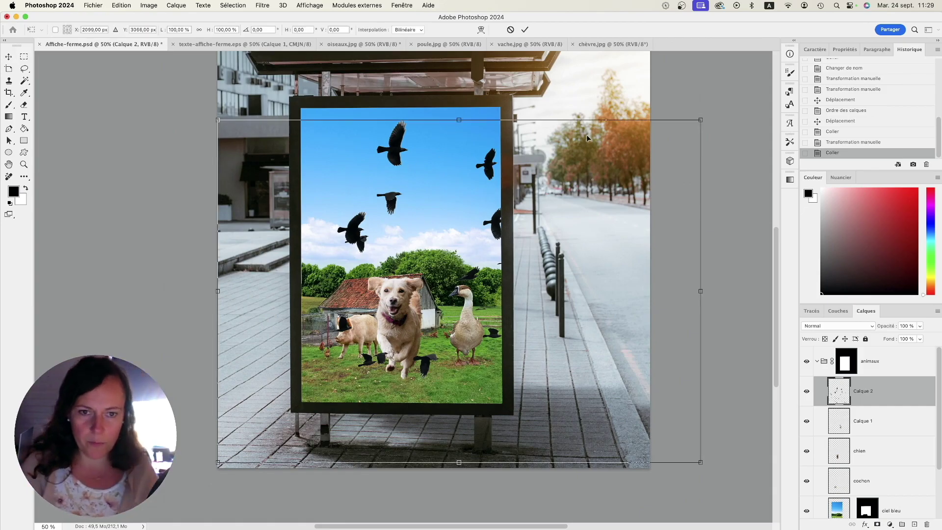
{"action": "left_click_drag", "start_coordinate": [700, 119], "coordinate": [525, 245]}
{"action": "left_click_drag", "start_coordinate": [473, 277], "coordinate": [442, 157]}
{"action": "left_click_drag", "start_coordinate": [365, 129], "coordinate": [357, 183]}
{"action": "key", "text": "Return"}
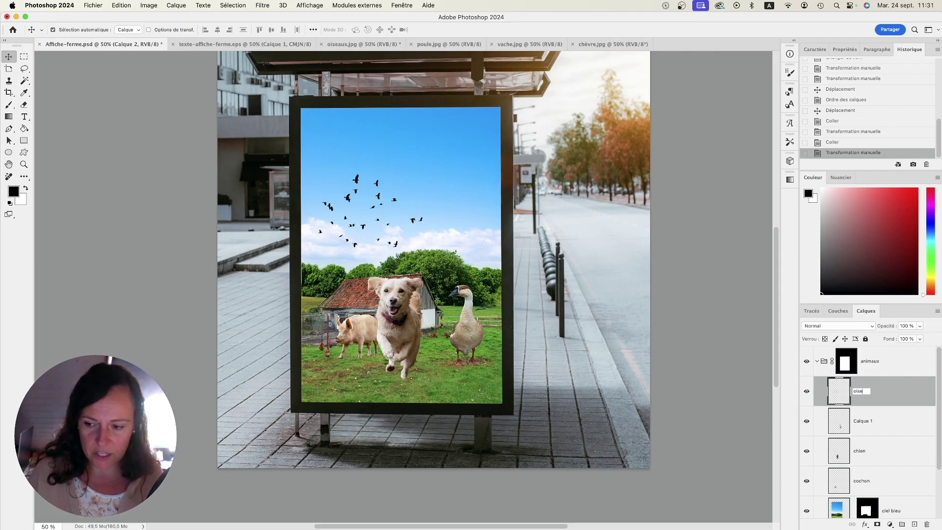
Rename the birds layer as oiseaux and the goose layer as oie.
{"action": "key", "text": "Return"}
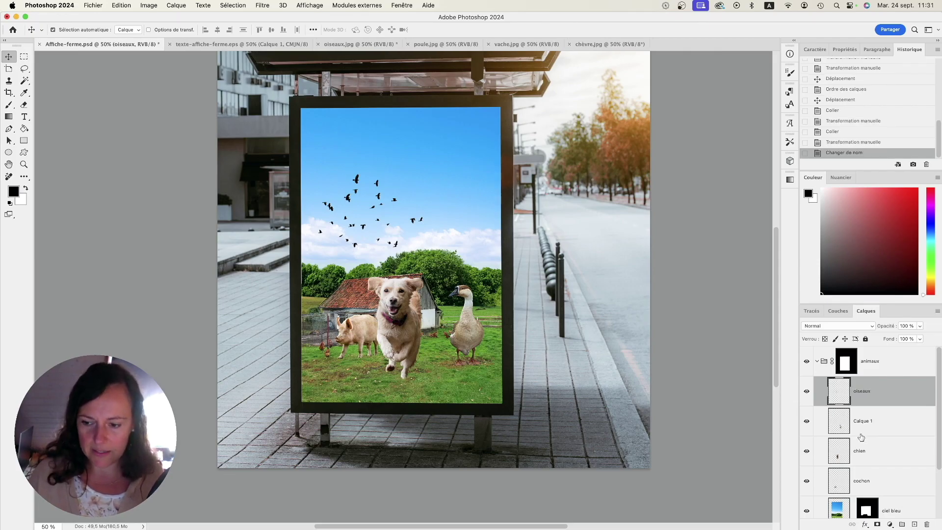
{"action": "double_click", "coordinate": [862, 421]}
{"action": "key", "text": "Return"}
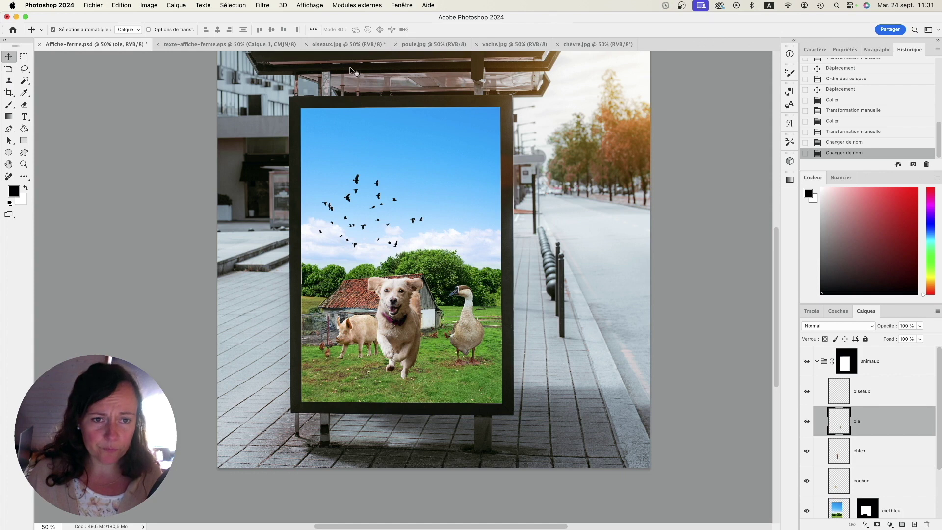
Close oiseaux.jpg without saving its changes.
{"action": "left_click", "coordinate": [349, 44]}
{"action": "key", "text": "super+w"}
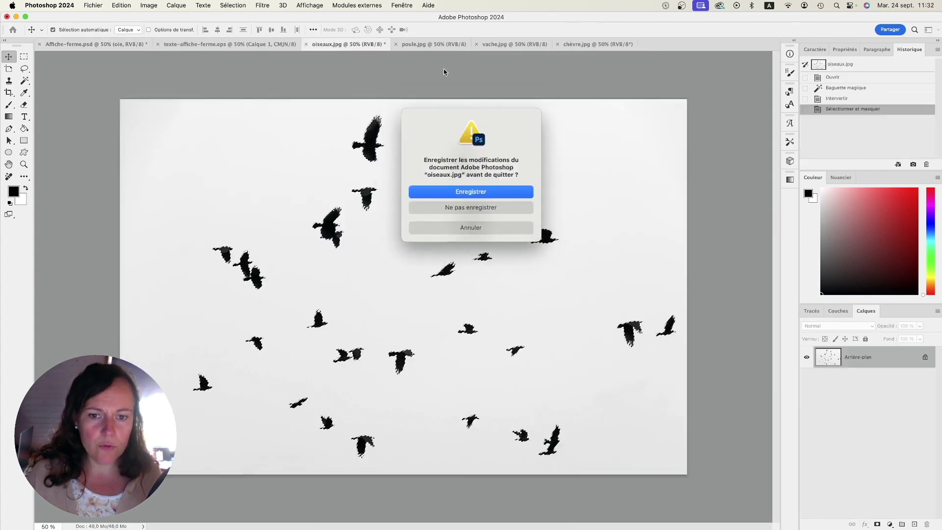
{"action": "left_click", "coordinate": [457, 207]}
Select the hen in poule.jpg with the automatic Subject selection.
{"action": "left_click", "coordinate": [339, 46]}
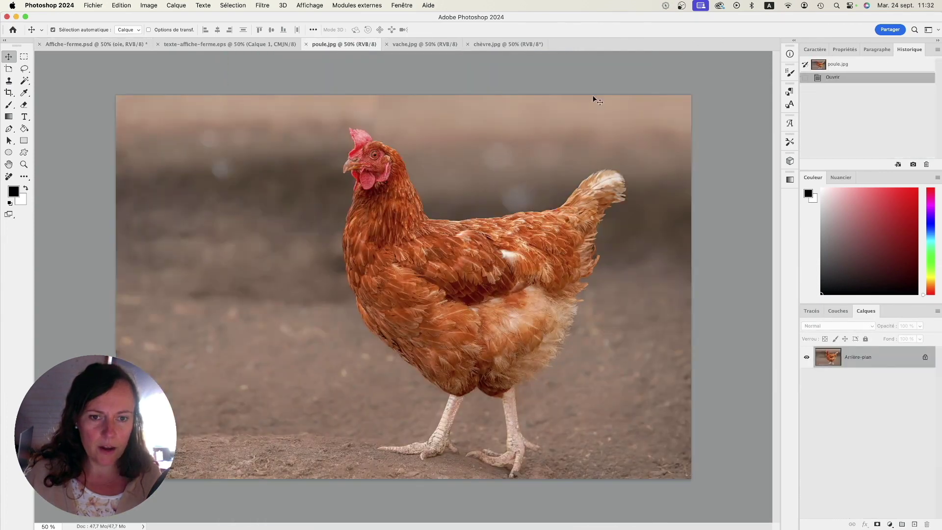
{"action": "left_click", "coordinate": [236, 5]}
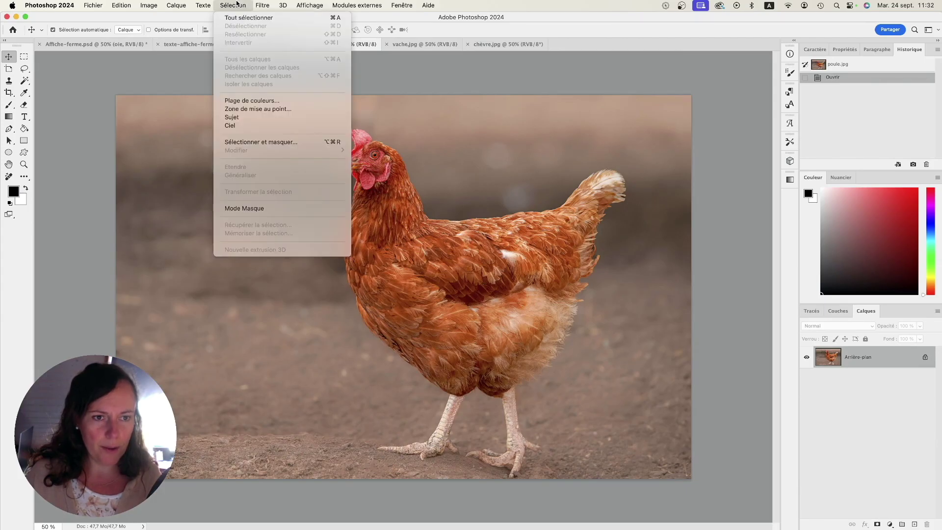
{"action": "left_click", "coordinate": [237, 117]}
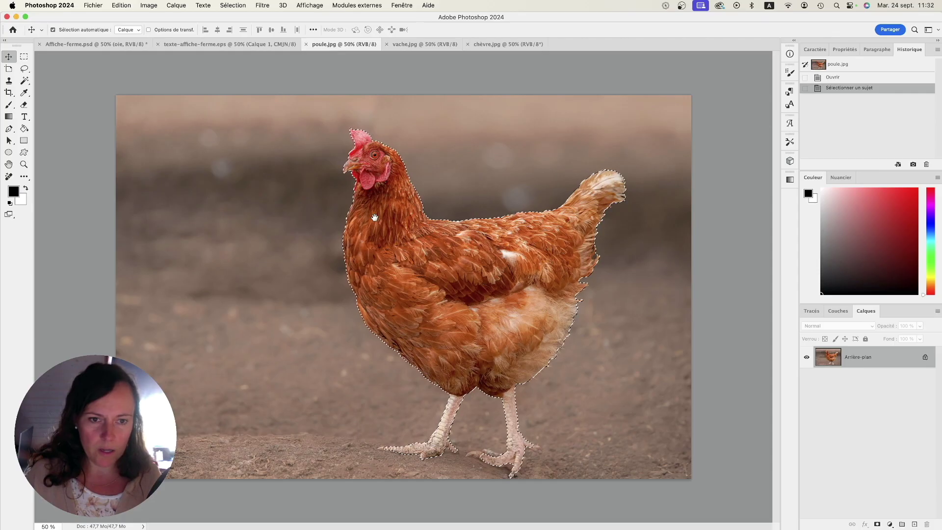
Add the missing toes, claws and leg edges of both hen's feet to the selection with the Lasso.
{"action": "left_click_drag", "start_coordinate": [490, 455], "coordinate": [525, 459]}
{"action": "left_click", "coordinate": [23, 68]}
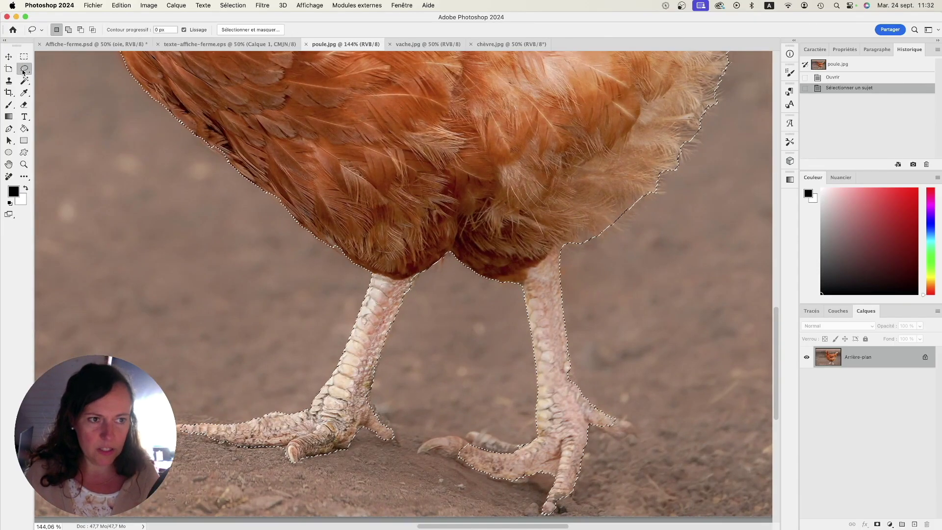
{"action": "left_click_drag", "start_coordinate": [529, 446], "coordinate": [509, 446]}
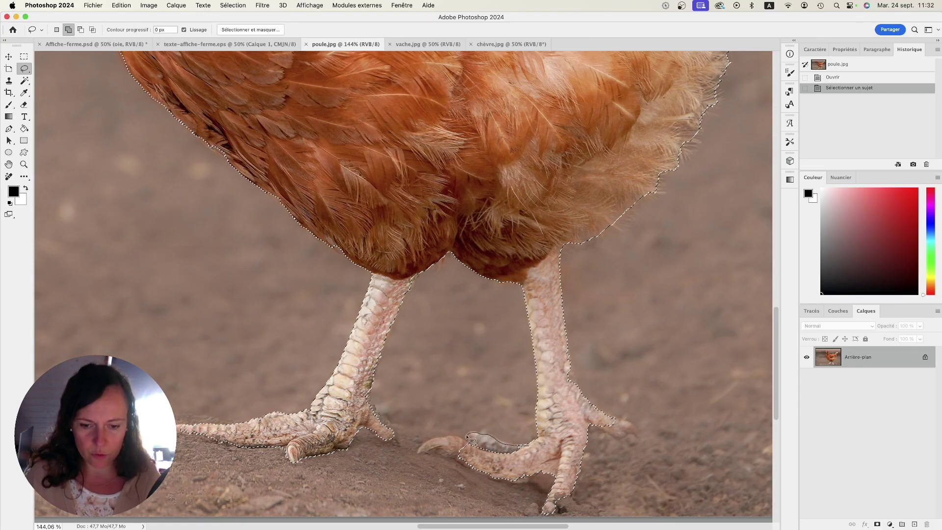
{"action": "left_click_drag", "start_coordinate": [416, 452], "coordinate": [514, 484]}
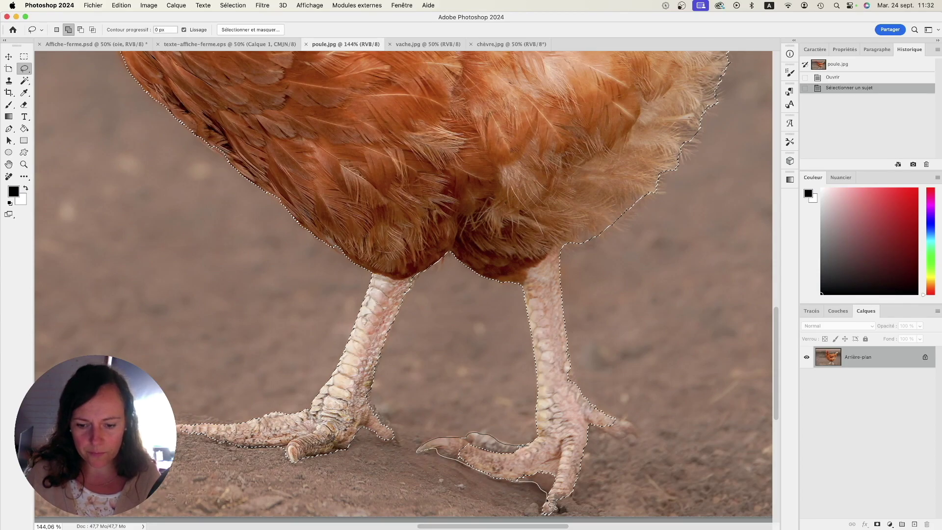
{"action": "left_click_drag", "start_coordinate": [569, 470], "coordinate": [568, 472]}
{"action": "mouse_move", "coordinate": [614, 418]}
{"action": "left_mouse_down"}
{"action": "mouse_move", "coordinate": [637, 435]}
{"action": "mouse_move", "coordinate": [589, 418]}
{"action": "left_mouse_up"}
{"action": "left_click_drag", "start_coordinate": [559, 300], "coordinate": [566, 331]}
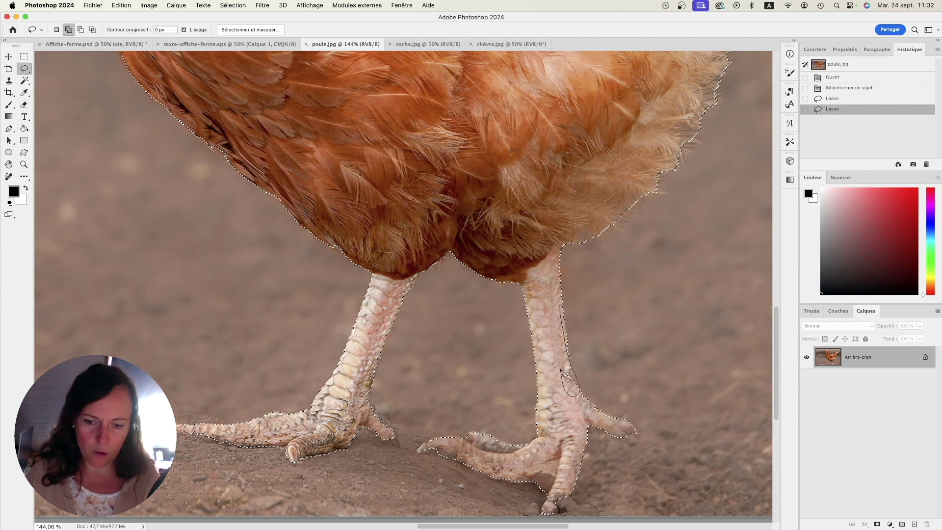
{"action": "left_click_drag", "start_coordinate": [562, 380], "coordinate": [563, 381]}
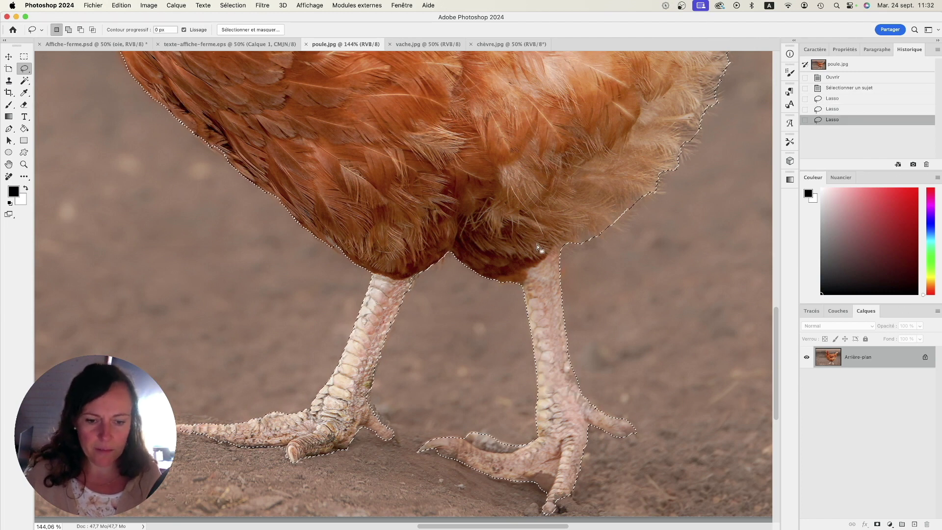
{"action": "key", "text": "shift"}
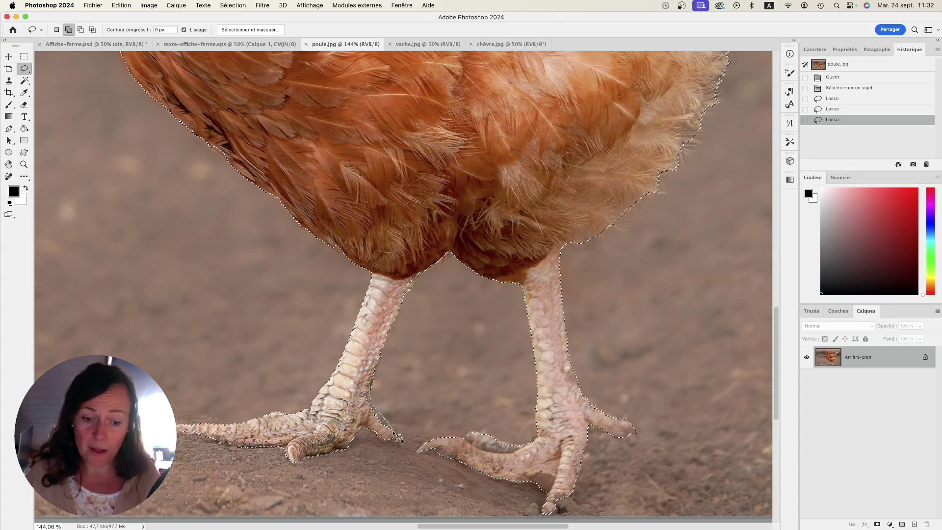
{"action": "left_click_drag", "start_coordinate": [368, 421], "coordinate": [366, 422]}
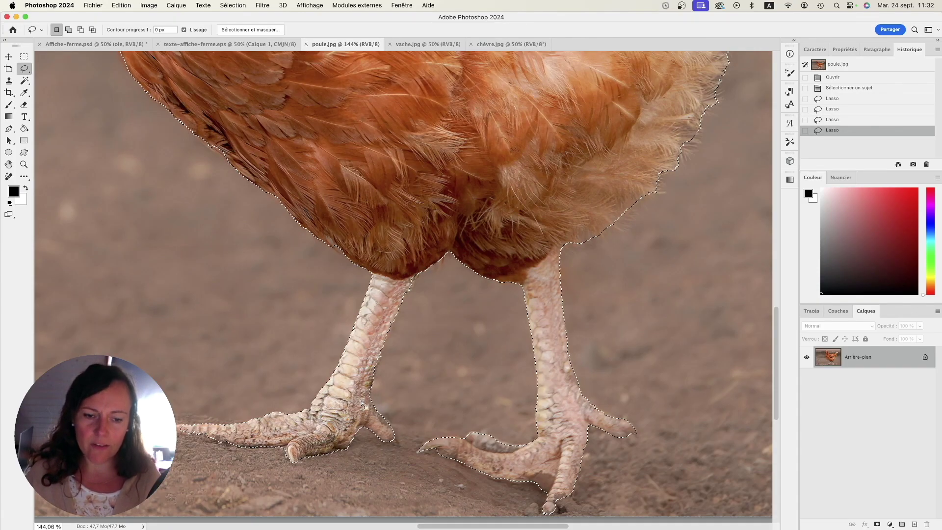
Check the selection edge along the hen's feathers, and copy the selected hen into Affiche-ferme.psd.
{"action": "left_click", "coordinate": [425, 201], "text": "alt"}
{"action": "left_click", "coordinate": [425, 201], "text": "alt"}
{"action": "left_click_drag", "start_coordinate": [463, 96], "coordinate": [463, 247]}
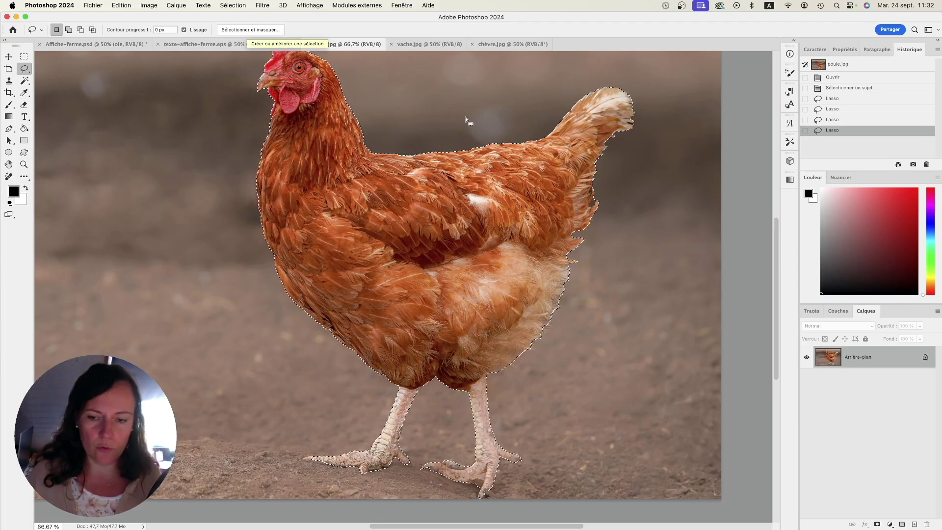
{"action": "left_click_drag", "start_coordinate": [578, 329], "coordinate": [600, 329]}
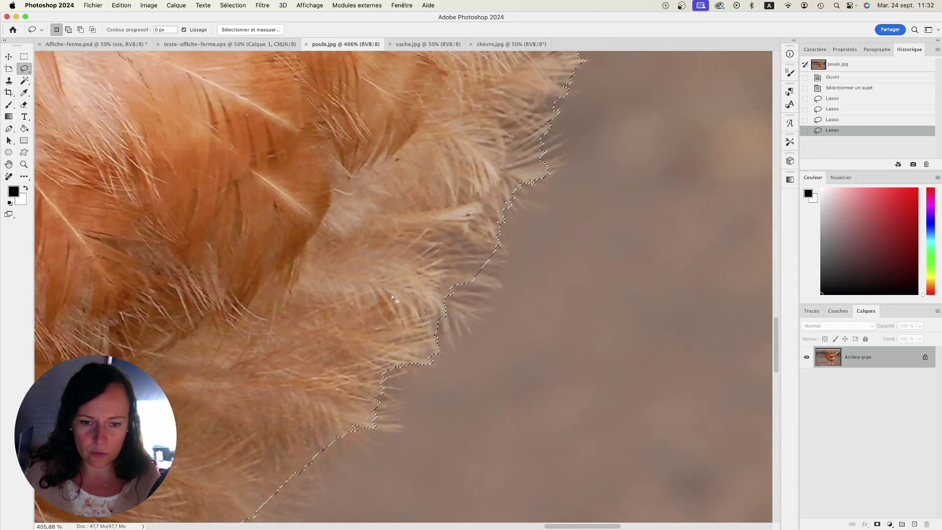
{"action": "left_click", "coordinate": [540, 325], "text": "alt"}
{"action": "left_click", "coordinate": [437, 316], "text": "alt"}
{"action": "left_click", "coordinate": [437, 316], "text": "alt"}
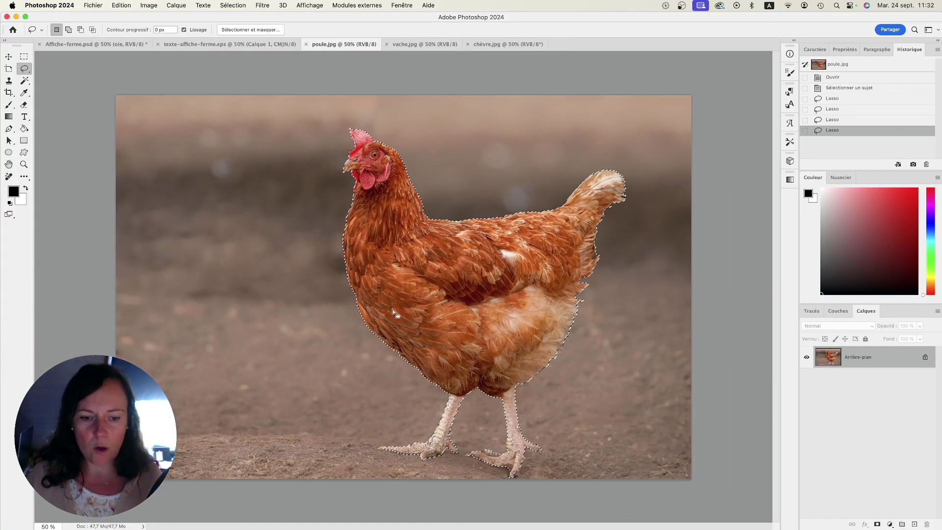
{"action": "key", "text": "ctrl+c"}
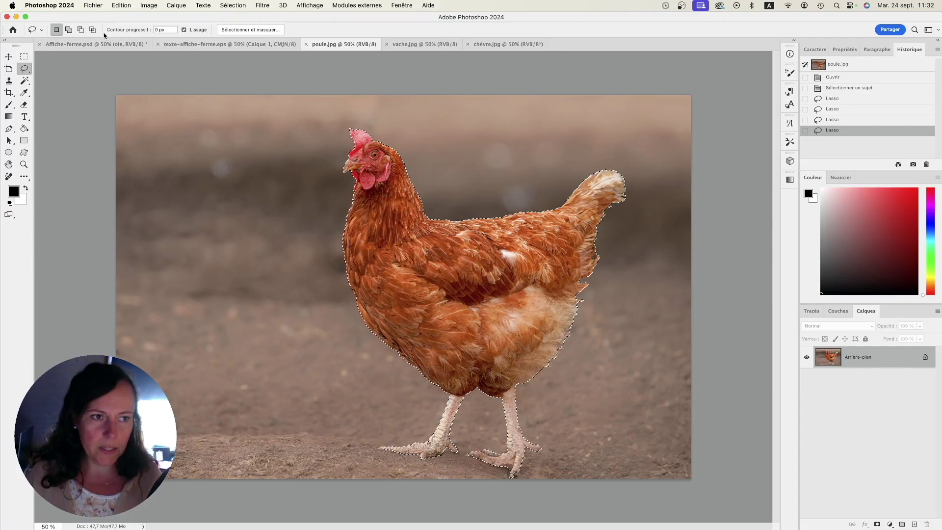
{"action": "left_click", "coordinate": [93, 44]}
{"action": "key", "text": "ctrl+v"}
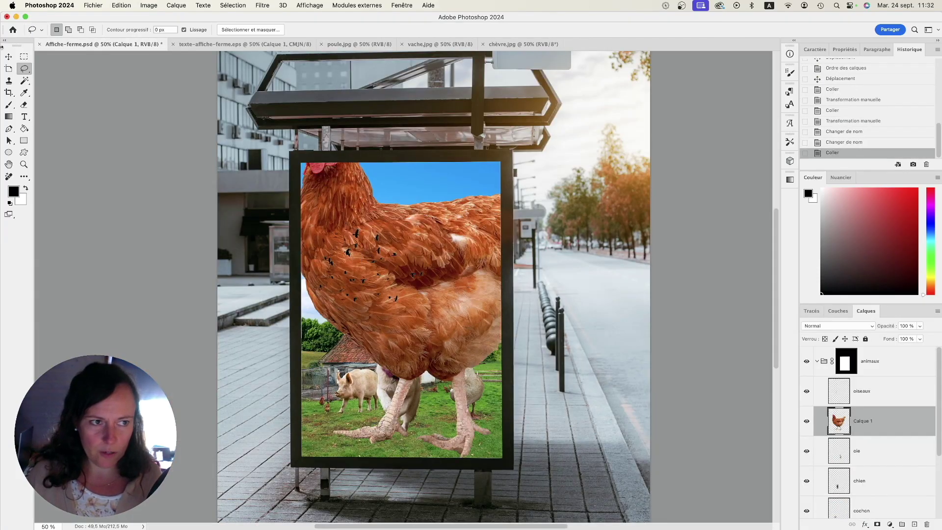
Move the pasted hen layer below the cochon layer in the animaux group.
{"action": "left_click", "coordinate": [9, 56]}
{"action": "scroll", "coordinate": [881, 409], "scroll_direction": "down", "scroll_amount": 2}
{"action": "left_click_drag", "start_coordinate": [871, 393], "coordinate": [867, 485]}
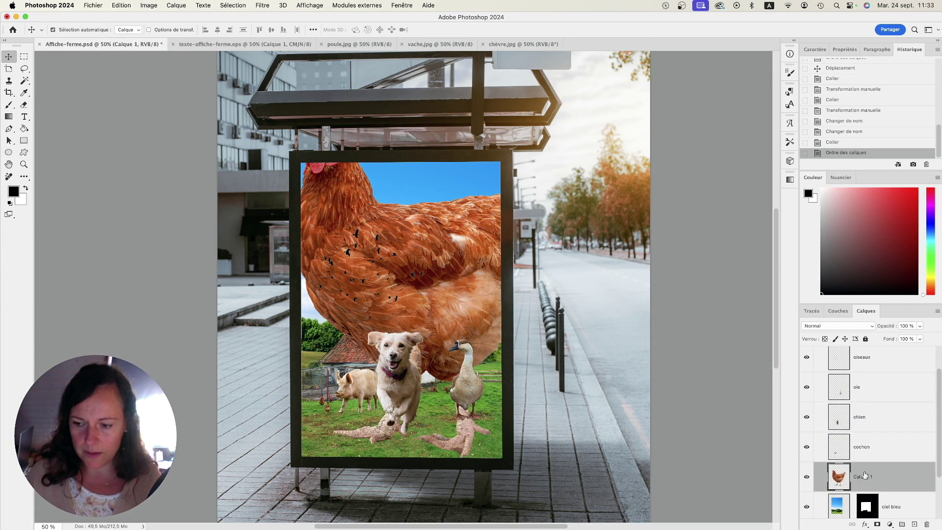
Scale the hen down to about 10.20% and place it between the dog and the goose.
{"action": "key", "text": "super+t"}
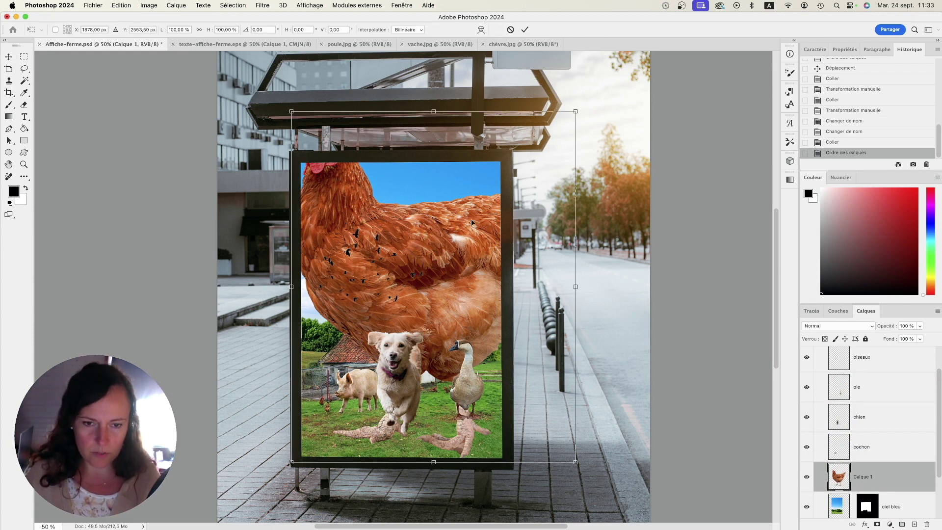
{"action": "left_click_drag", "start_coordinate": [576, 111], "coordinate": [441, 392]}
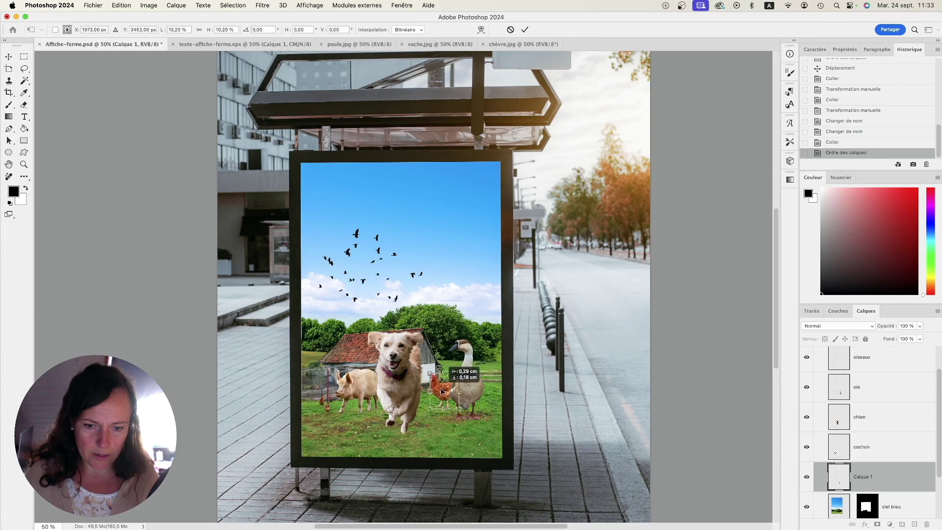
{"action": "key", "text": "Return"}
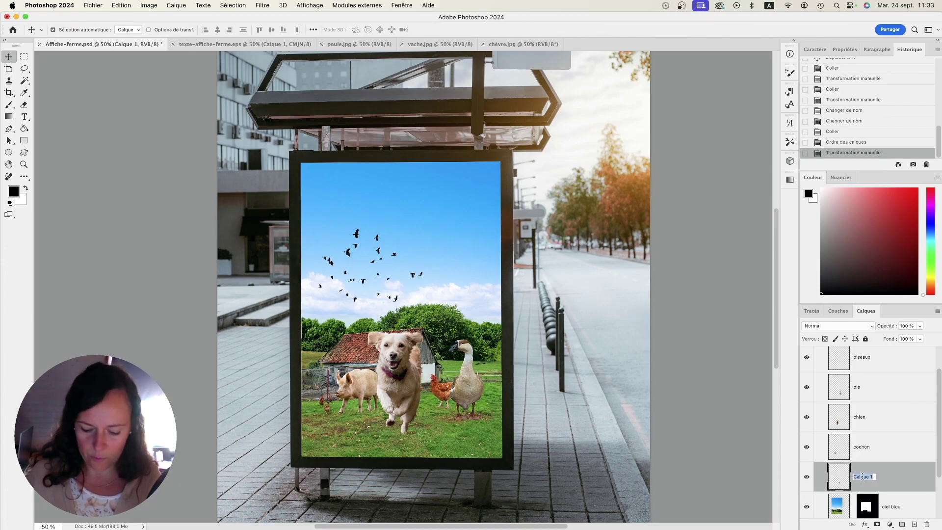
Rename the hen layer as poule, and move the chien layer to the top of the animaux group.
{"action": "type", "text": "poule"}
{"action": "key", "text": "Return"}
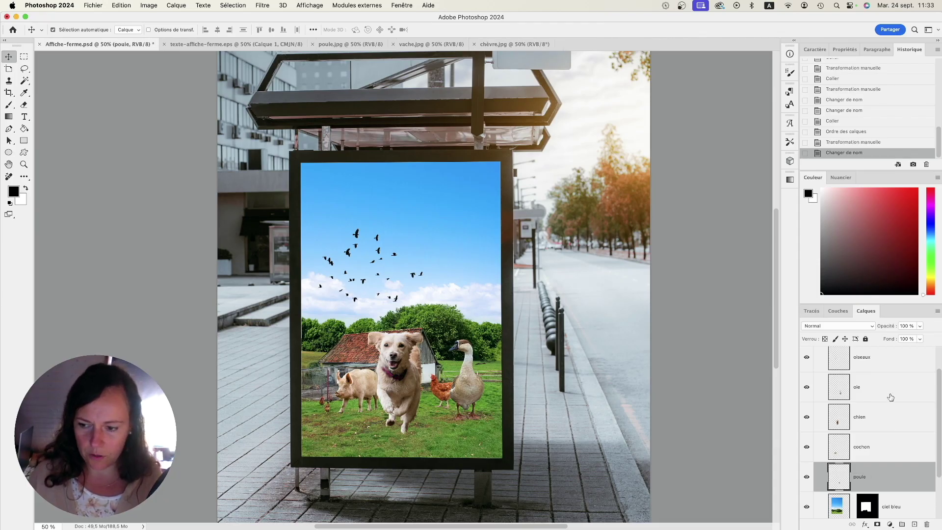
{"action": "scroll", "coordinate": [890, 396], "scroll_direction": "up", "scroll_amount": 1}
{"action": "left_click_drag", "start_coordinate": [858, 441], "coordinate": [863, 375]}
{"action": "left_click", "coordinate": [881, 440]}
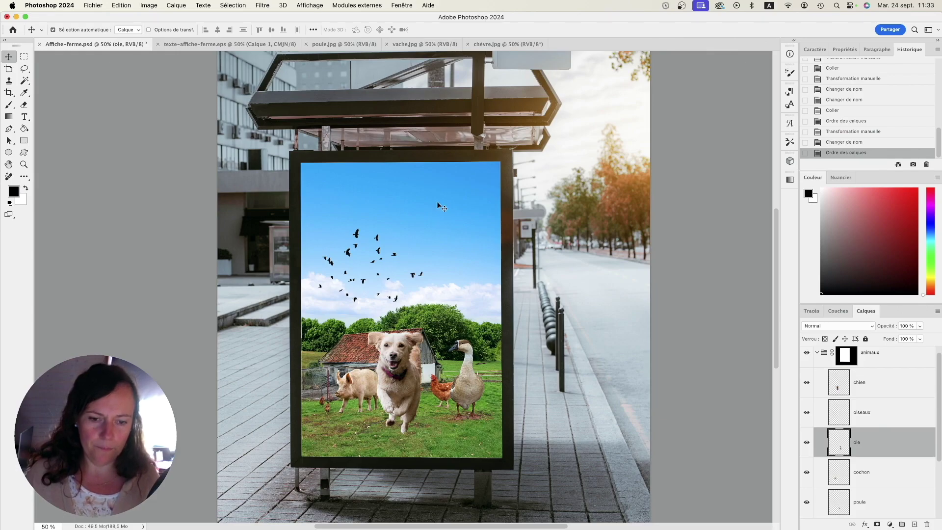
Close poule.jpg and select the cow in vache.jpg with the automatic Subject selection.
{"action": "left_click", "coordinate": [343, 44]}
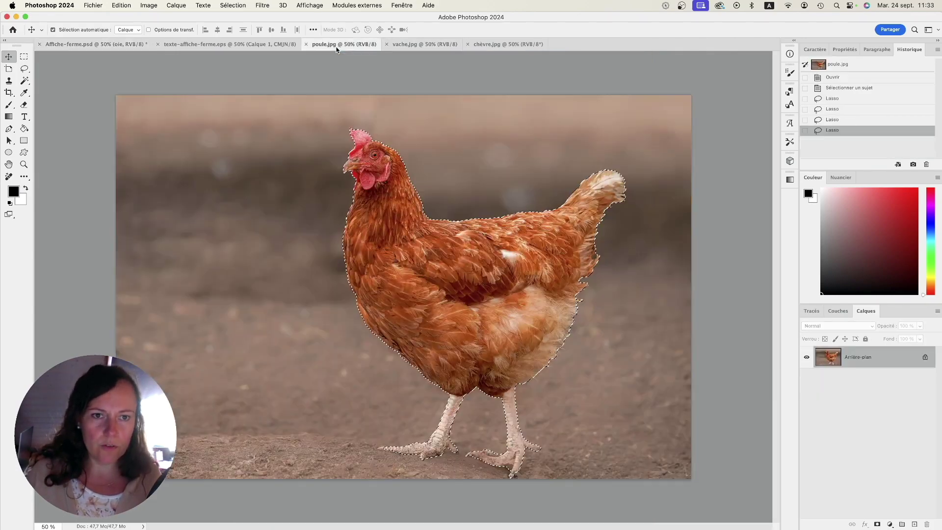
{"action": "key", "text": "super+w"}
{"action": "left_click", "coordinate": [343, 44]}
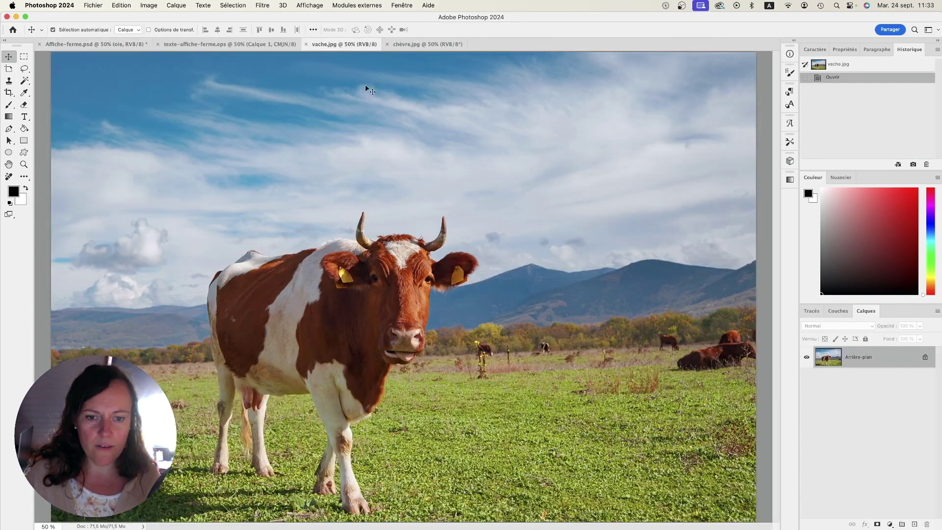
{"action": "left_click", "coordinate": [237, 6]}
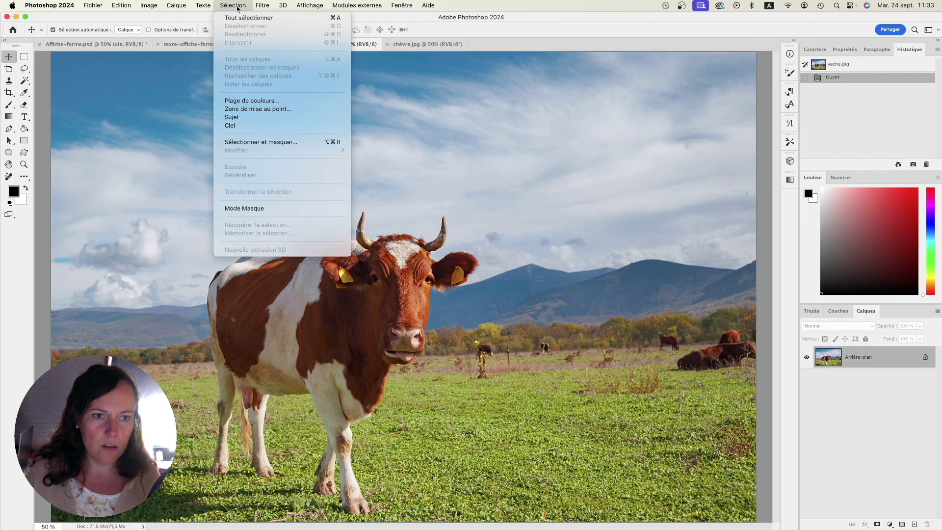
{"action": "left_click", "coordinate": [234, 118]}
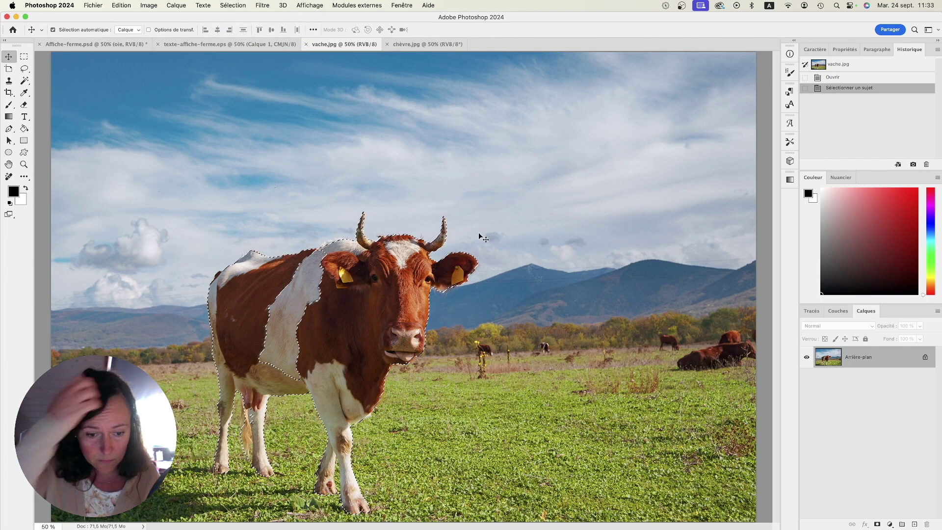
Subtract the area around the cow's white flank band from the selection with the Lasso, and add the lower edge of its mouth.
{"action": "key", "text": "super+plus"}
{"action": "mouse_move", "coordinate": [326, 432]}
{"action": "left_mouse_down"}
{"action": "mouse_move", "coordinate": [328, 404]}
{"action": "mouse_move", "coordinate": [328, 416]}
{"action": "left_mouse_up"}
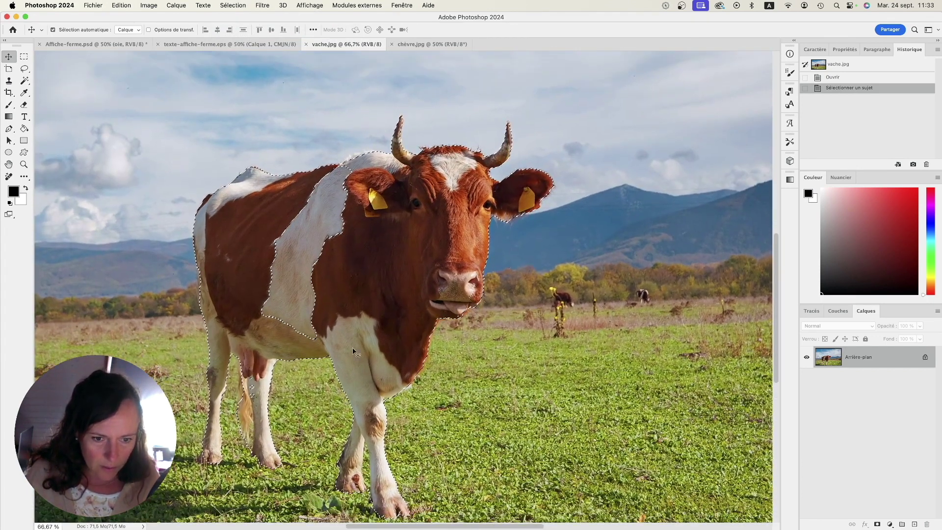
{"action": "left_click", "coordinate": [24, 69]}
{"action": "key", "text": "alt"}
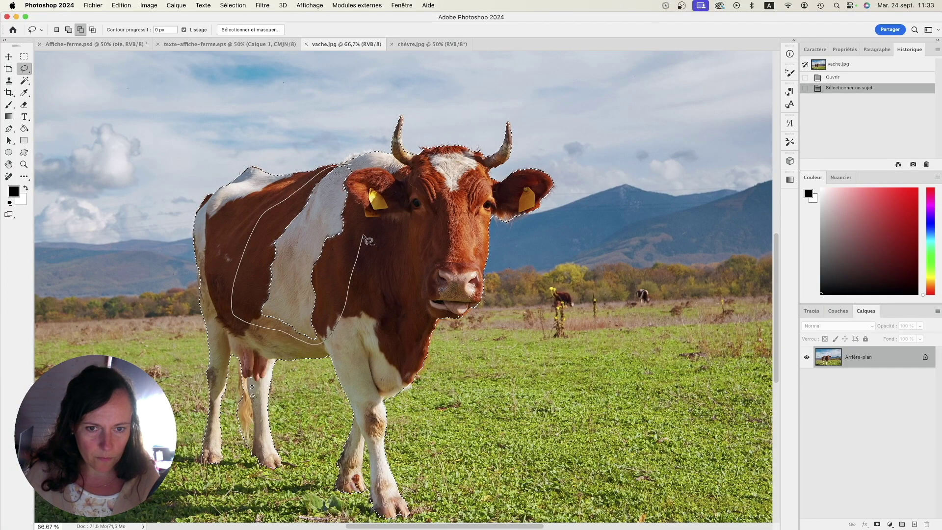
{"action": "left_click_drag", "start_coordinate": [361, 243], "coordinate": [370, 216]}
{"action": "key", "text": "shift"}
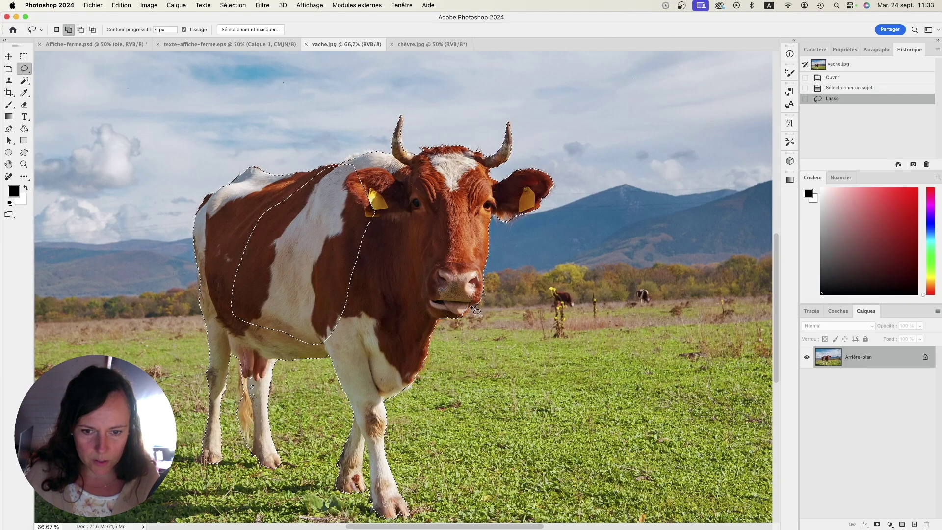
{"action": "left_click_drag", "start_coordinate": [465, 294], "coordinate": [464, 296]}
{"action": "scroll", "coordinate": [442, 319], "scroll_direction": "down", "scroll_amount": 1}
{"action": "key", "text": "alt"}
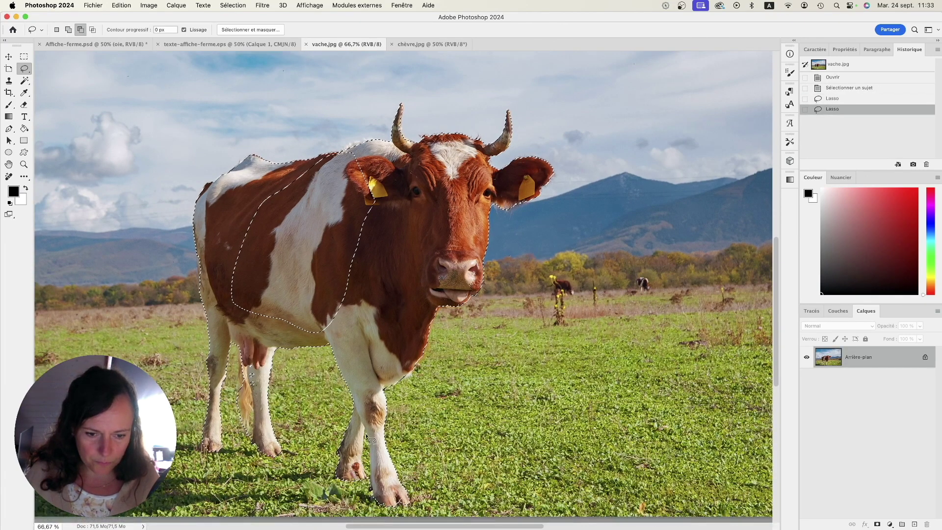
{"action": "scroll", "coordinate": [375, 452], "scroll_direction": "down", "scroll_amount": 2}
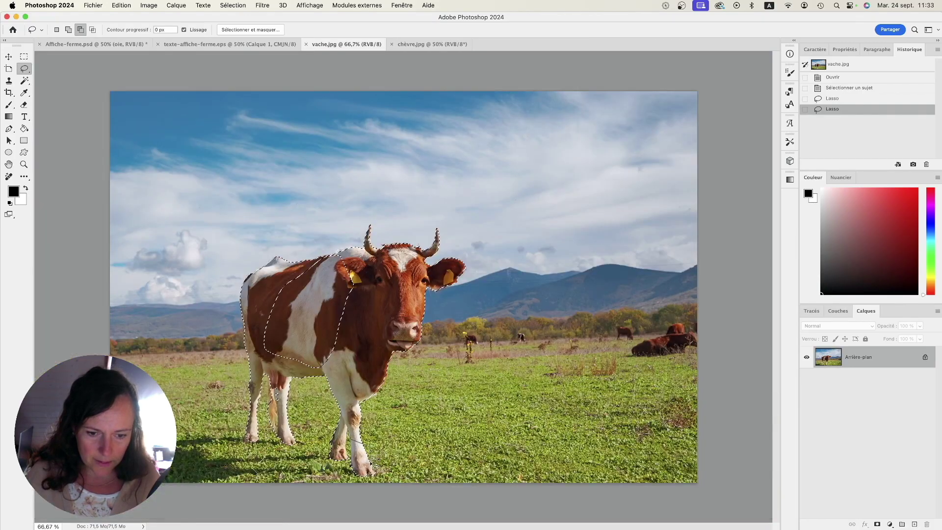
{"action": "left_click_drag", "start_coordinate": [373, 461], "coordinate": [369, 472]}
{"action": "key", "text": "super+z"}
Subtract the grass between the cow's front legs from the selection with the Lasso.
{"action": "scroll", "coordinate": [346, 454], "scroll_direction": "up", "scroll_amount": 5}
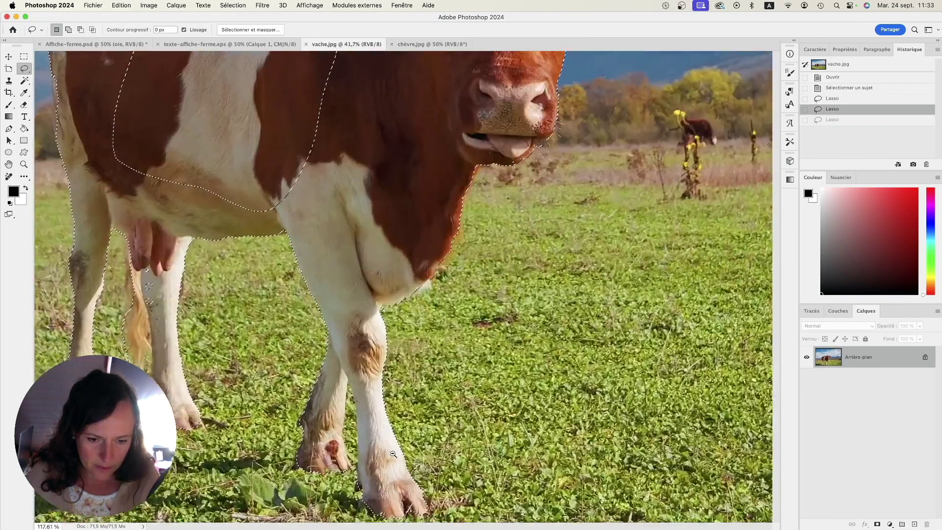
{"action": "scroll", "coordinate": [439, 235], "scroll_direction": "down", "scroll_amount": 3}
{"action": "key", "text": "alt"}
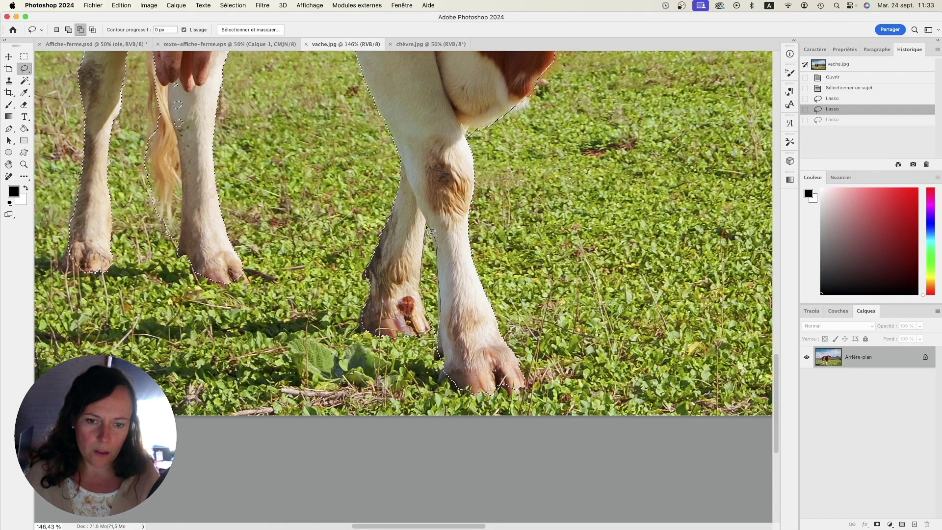
{"action": "left_click_drag", "start_coordinate": [430, 231], "coordinate": [430, 229]}
Add the missing parts of the cow's tail and adjacent hind leg to the selection with the Lasso.
{"action": "scroll", "coordinate": [334, 270], "scroll_direction": "up", "scroll_amount": 5}
{"action": "scroll", "coordinate": [333, 269], "scroll_direction": "left", "scroll_amount": 7}
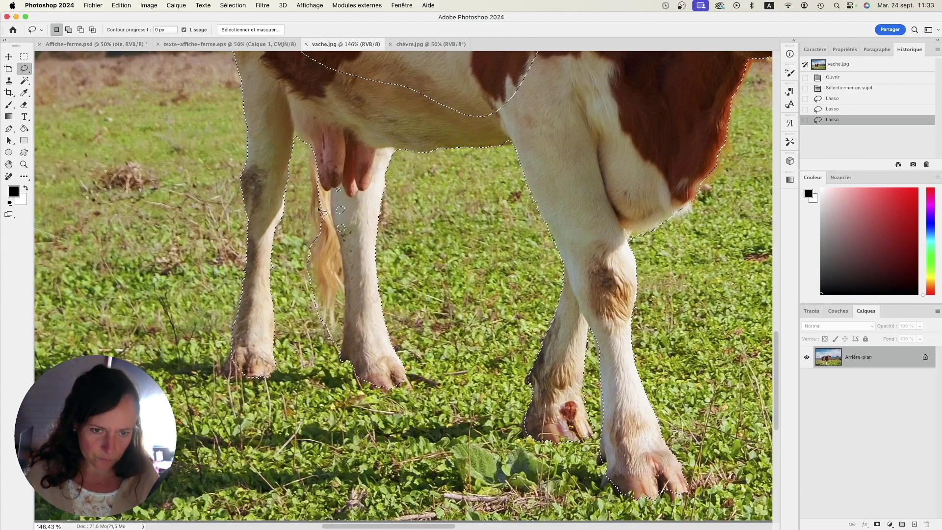
{"action": "key", "text": "shift"}
{"action": "left_click_drag", "start_coordinate": [310, 223], "coordinate": [305, 252]}
{"action": "left_click_drag", "start_coordinate": [362, 226], "coordinate": [352, 169]}
Subtract the strip of grass between the cow's tail and hind leg from the selection.
{"action": "key", "text": "alt"}
{"action": "left_click_drag", "start_coordinate": [348, 290], "coordinate": [349, 319]}
{"action": "left_click_drag", "start_coordinate": [340, 360], "coordinate": [326, 365]}
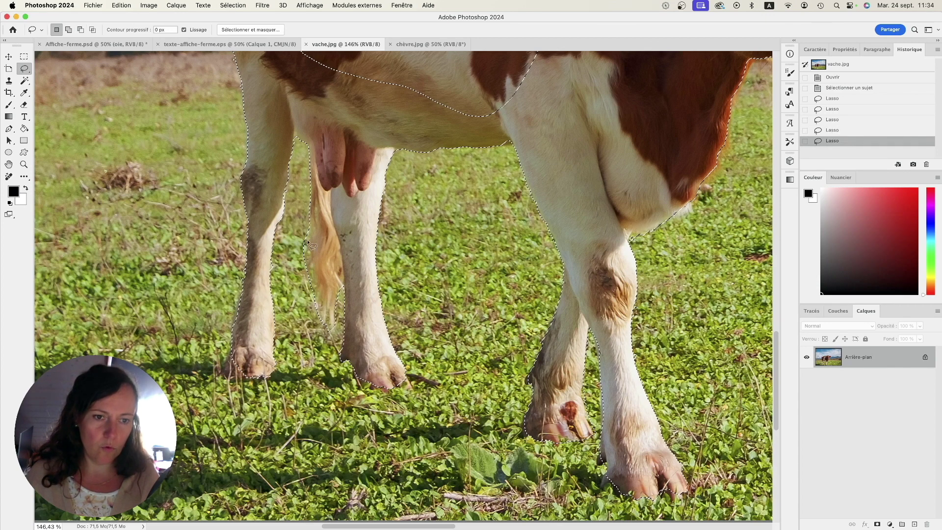
Add the unselected area across the cow's flank, shoulder and ear tag to the selection with the Lasso.
{"action": "key", "text": "super+minus"}
{"action": "left_click_drag", "start_coordinate": [427, 156], "coordinate": [429, 311]}
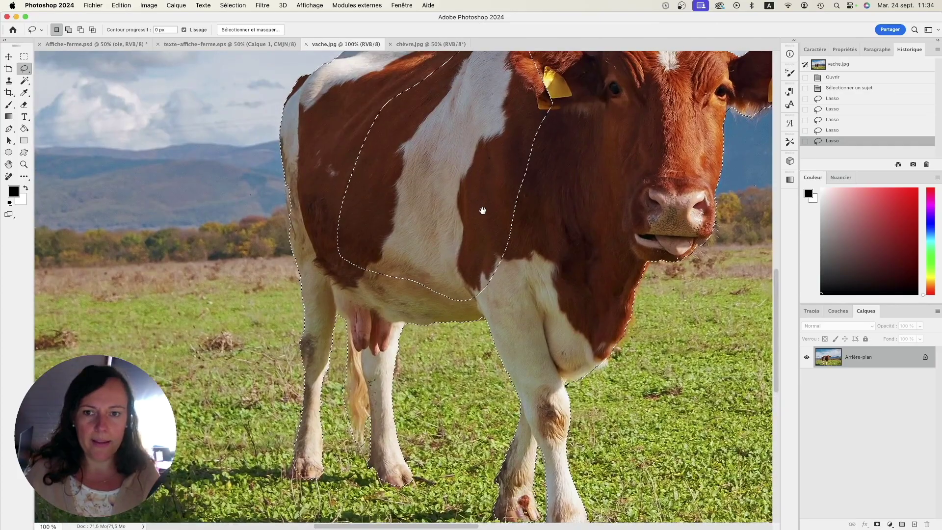
{"action": "left_click_drag", "start_coordinate": [482, 208], "coordinate": [468, 270]}
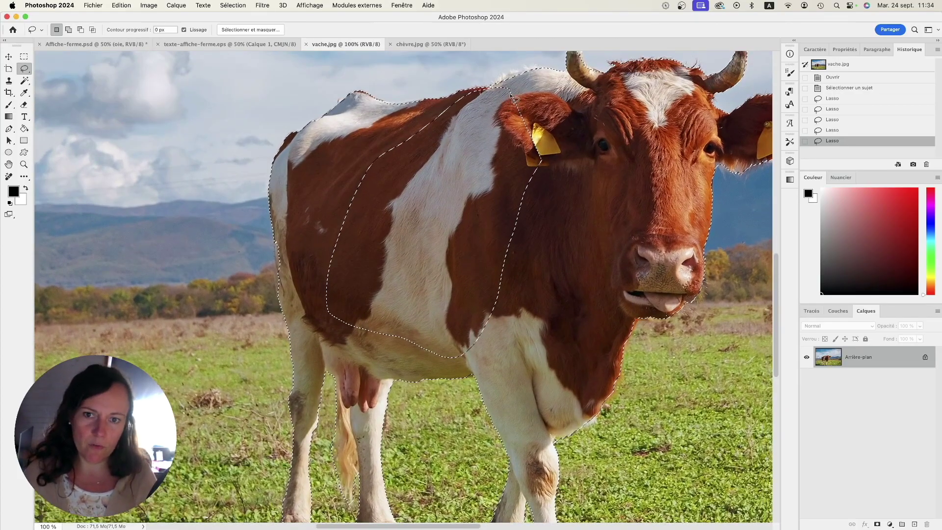
{"action": "key", "text": "shift"}
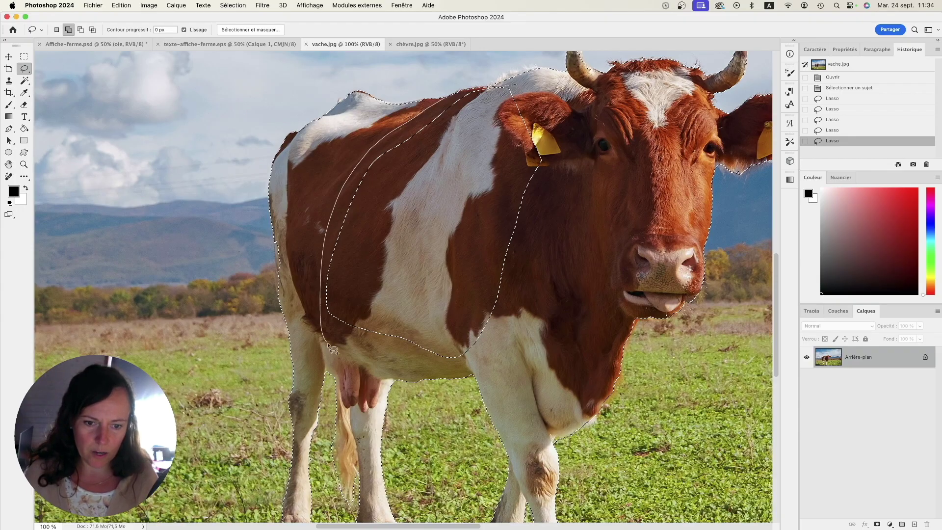
{"action": "left_click_drag", "start_coordinate": [544, 102], "coordinate": [540, 171]}
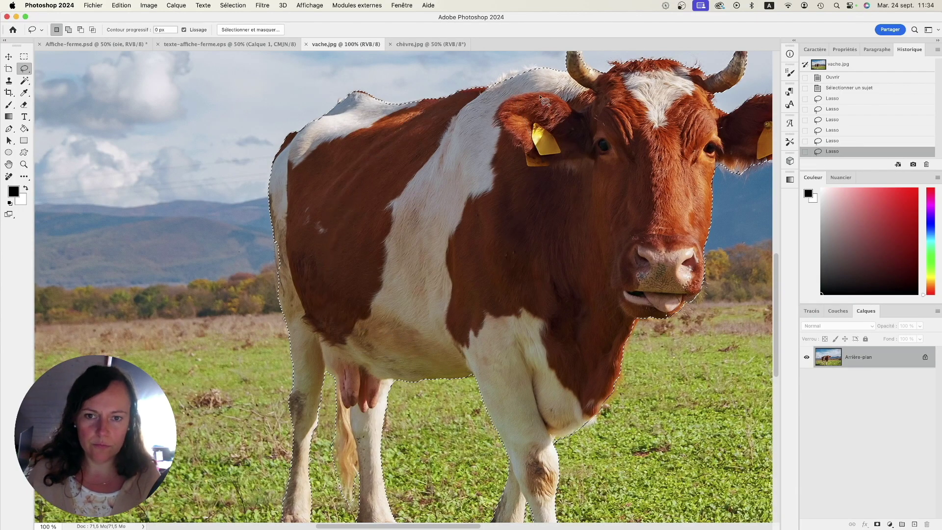
Copy the selected cow into Affiche-ferme.psd as a new layer above the oie layer.
{"action": "key", "text": "super+minus"}
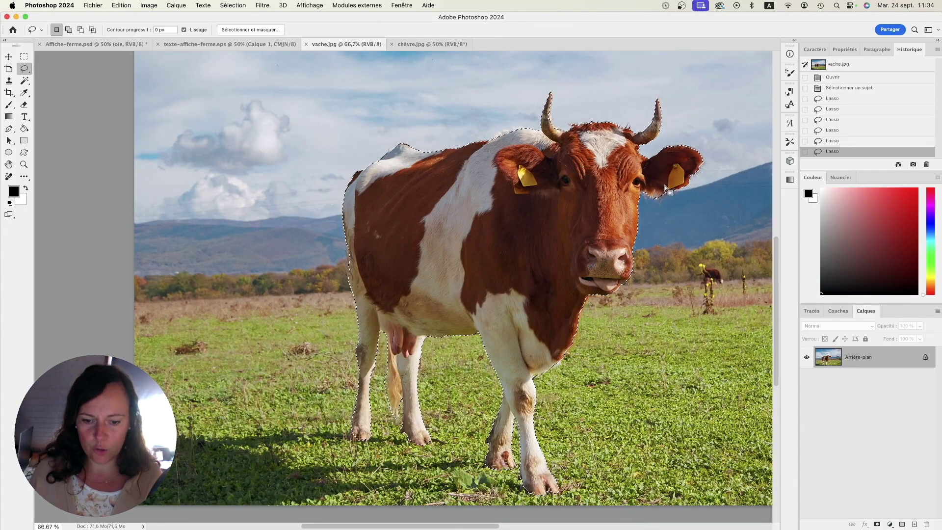
{"action": "left_click", "coordinate": [95, 47]}
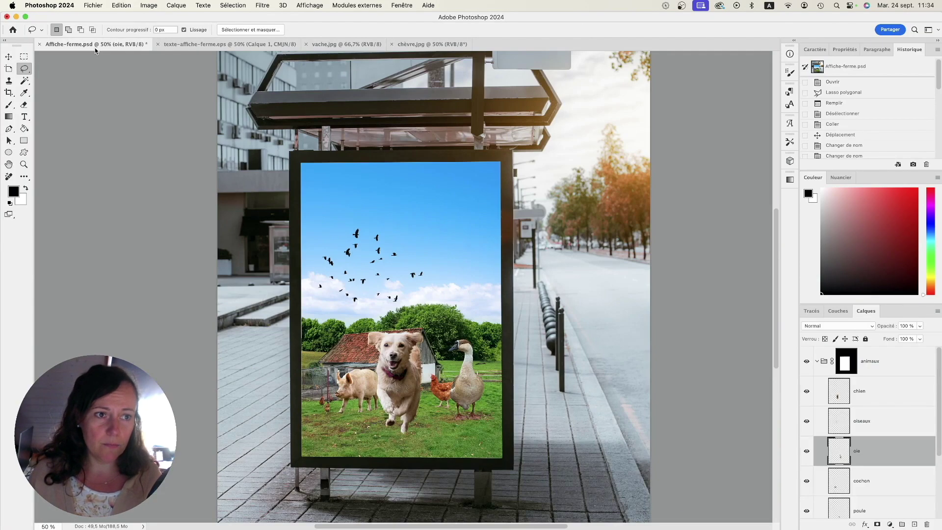
{"action": "key", "text": "super+v"}
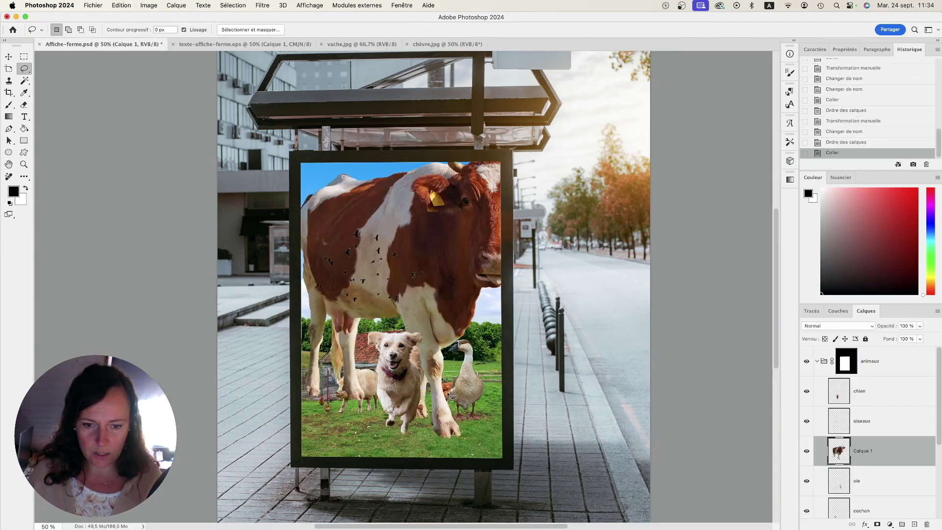
Scale the pasted cow down to less than a quarter of its size and place it over the goose.
{"action": "left_click", "coordinate": [8, 57]}
{"action": "key", "text": "super+t"}
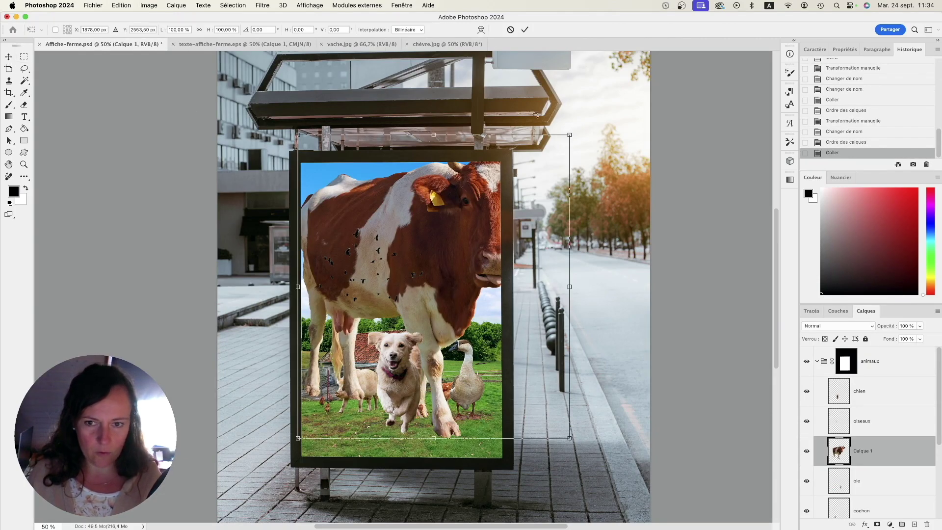
{"action": "left_click_drag", "start_coordinate": [568, 136], "coordinate": [363, 371]}
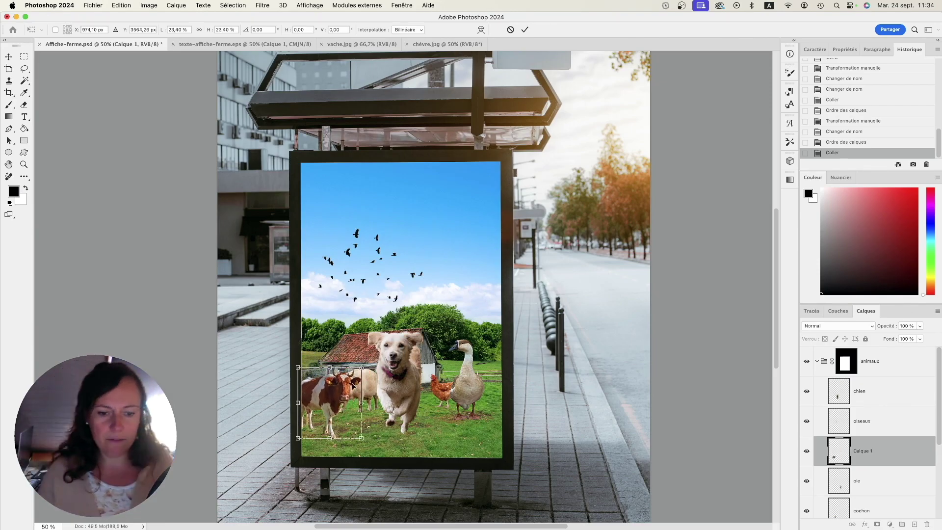
{"action": "left_click_drag", "start_coordinate": [331, 406], "coordinate": [338, 382]}
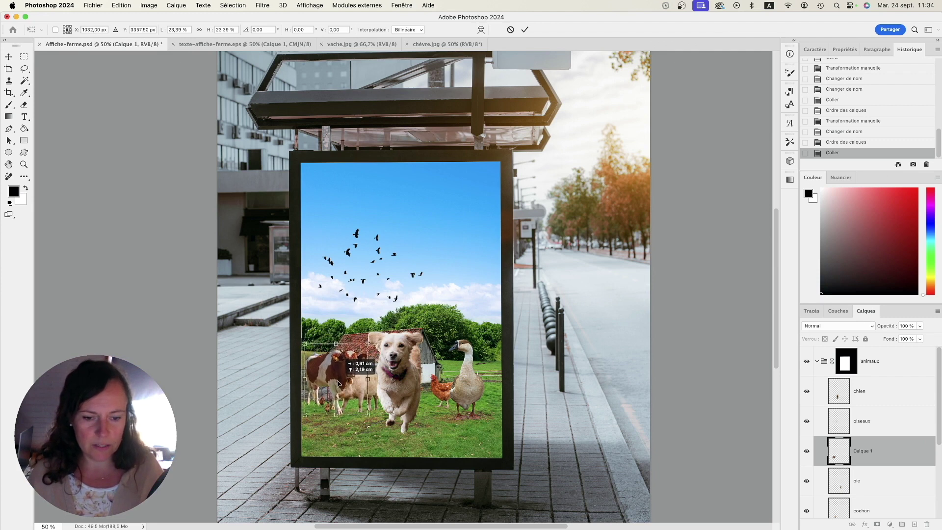
{"action": "left_click_drag", "start_coordinate": [363, 350], "coordinate": [351, 361]}
{"action": "left_click_drag", "start_coordinate": [328, 390], "coordinate": [482, 374]}
{"action": "key", "text": "Return"}
Rename the cow layer as vache.
{"action": "scroll", "coordinate": [859, 447], "scroll_direction": "down", "scroll_amount": 1}
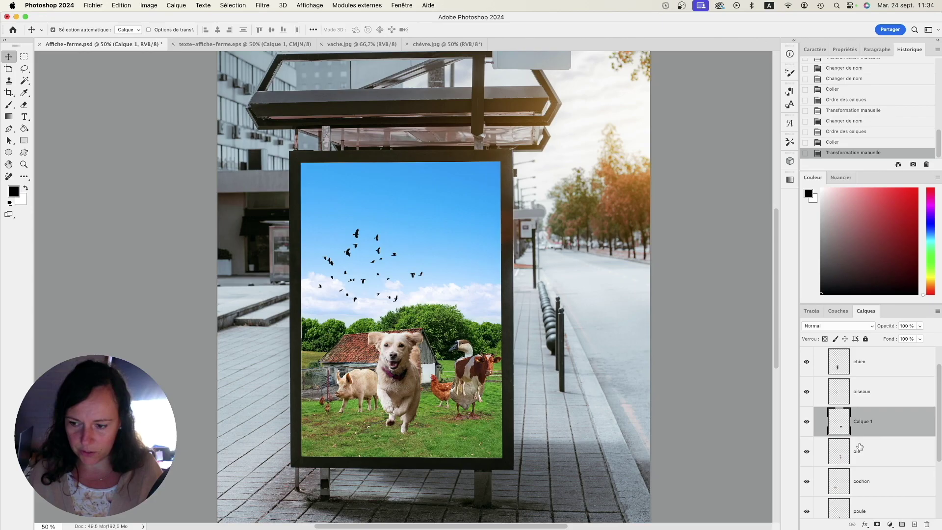
{"action": "double_click", "coordinate": [862, 422]}
{"action": "type", "text": "vache"}
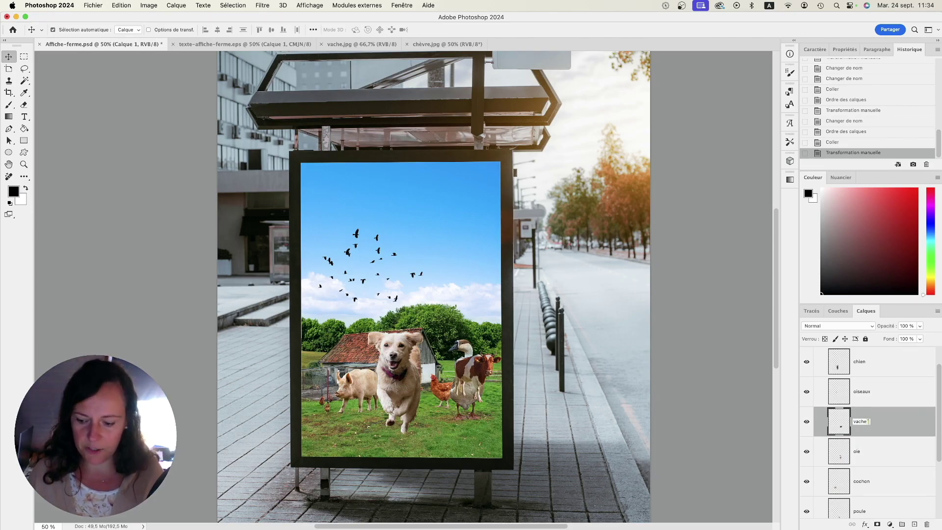
{"action": "key", "text": "Return"}
Place the vache layer between poule and ciel bleu, and nudge the cow into position behind the goose.
{"action": "scroll", "coordinate": [867, 422], "scroll_direction": "down", "scroll_amount": 1}
{"action": "left_click_drag", "start_coordinate": [872, 393], "coordinate": [871, 485]}
{"action": "mouse_move", "coordinate": [489, 358]}
{"action": "left_mouse_down"}
{"action": "mouse_move", "coordinate": [461, 364]}
{"action": "mouse_move", "coordinate": [487, 363]}
{"action": "left_mouse_up"}
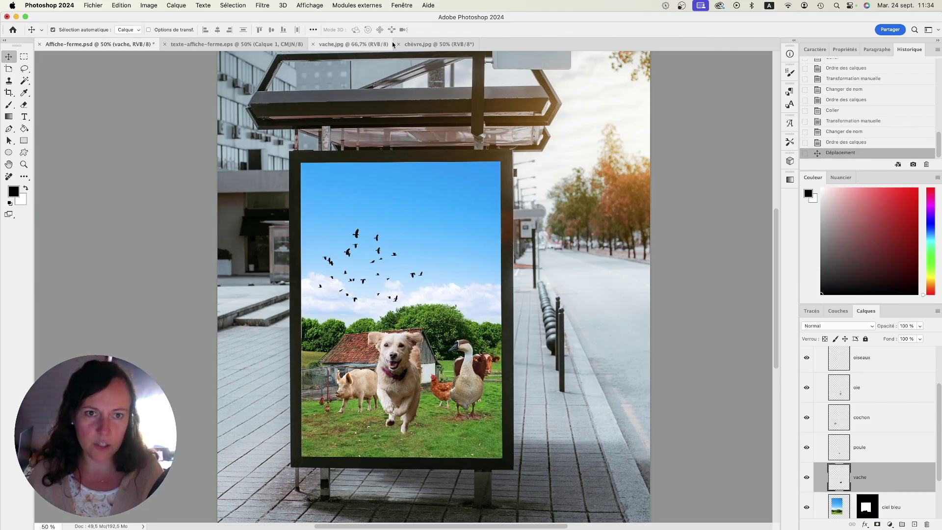
Close vache.jpg and select the goat in chèvre.jpg with the automatic subject selection.
{"action": "left_click", "coordinate": [360, 45]}
{"action": "key", "text": "super+w"}
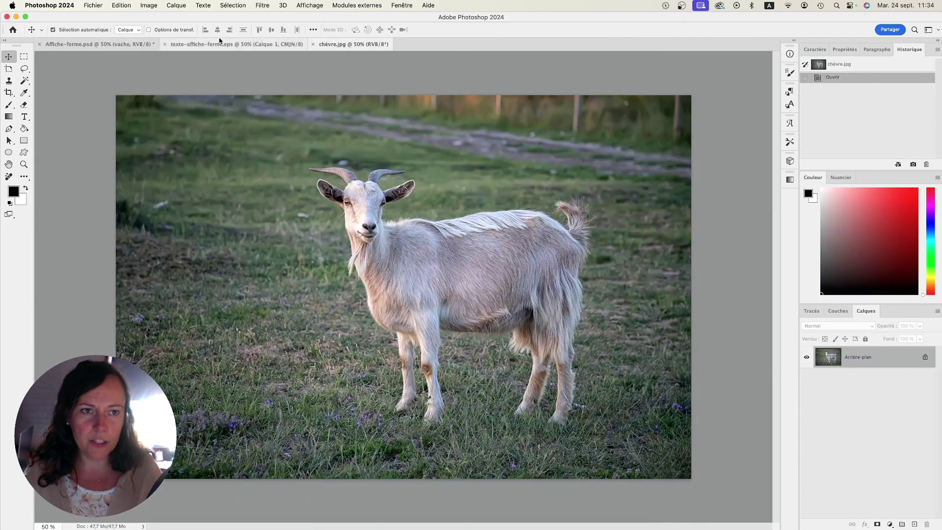
{"action": "left_click", "coordinate": [235, 5]}
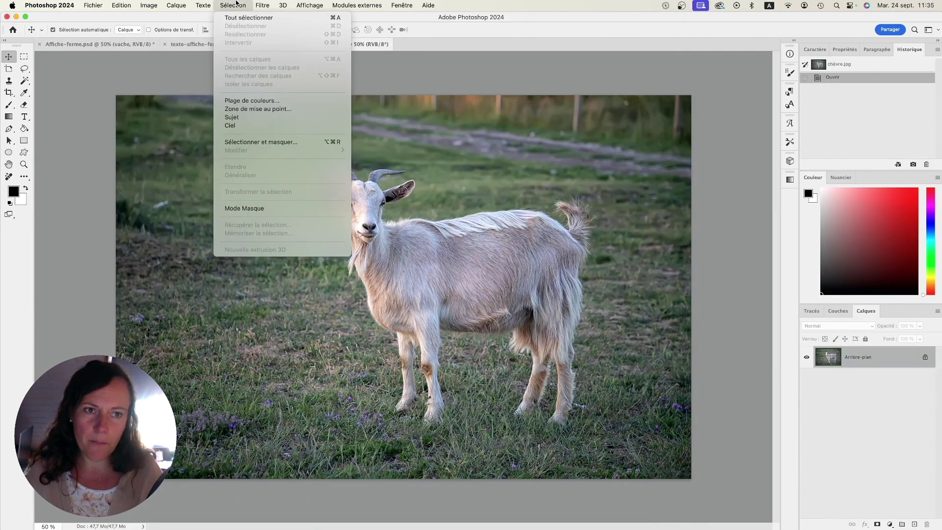
{"action": "left_click", "coordinate": [232, 117]}
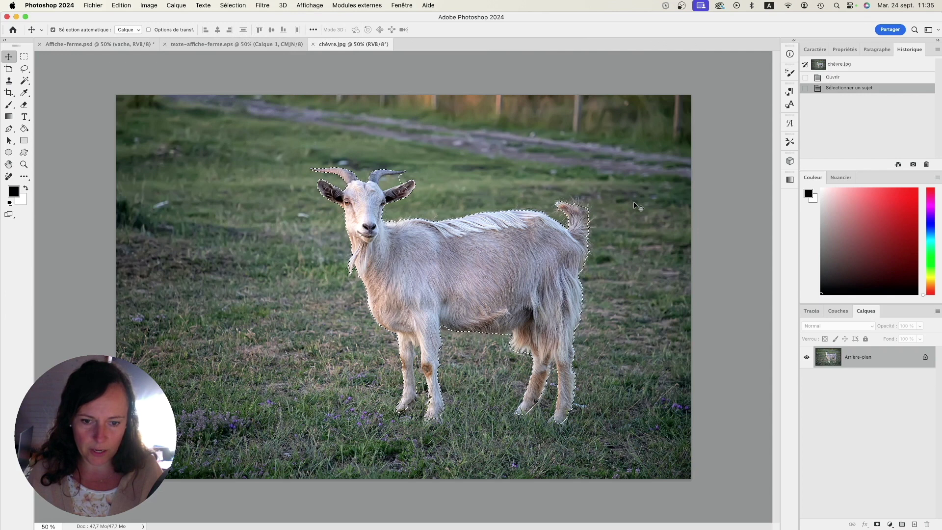
Subtract the stray grass beside the goat's front leg and between its hind legs from the selection with the Lasso.
{"action": "scroll", "coordinate": [511, 378], "scroll_direction": "up", "scroll_amount": 2}
{"action": "scroll", "coordinate": [511, 378], "scroll_direction": "up", "scroll_amount": 2}
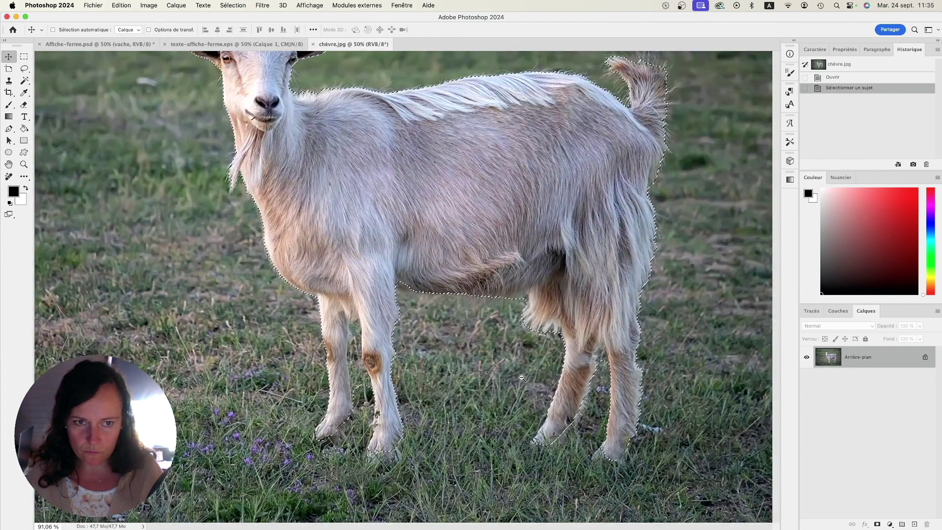
{"action": "left_click", "coordinate": [24, 68]}
{"action": "left_click", "coordinate": [81, 29]}
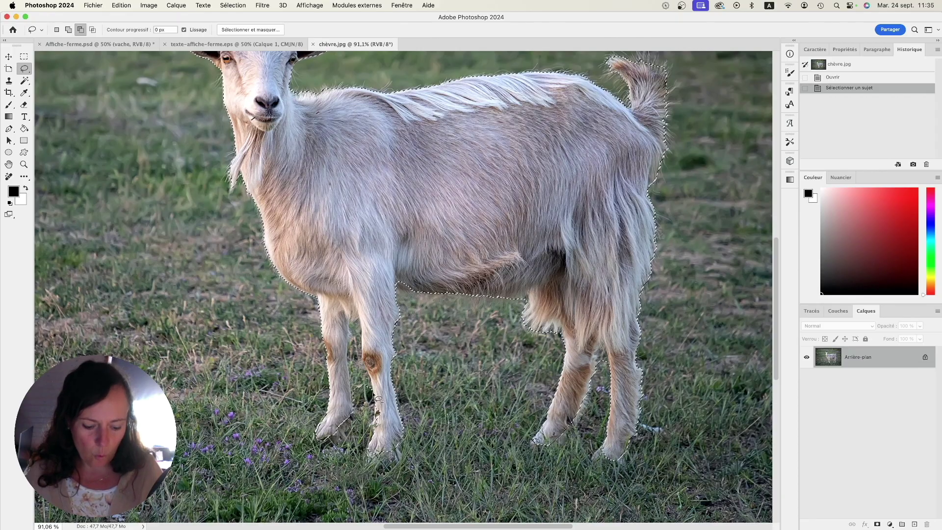
{"action": "mouse_move", "coordinate": [377, 393]}
{"action": "left_mouse_down"}
{"action": "mouse_move", "coordinate": [359, 320]}
{"action": "mouse_move", "coordinate": [351, 322]}
{"action": "mouse_move", "coordinate": [371, 409]}
{"action": "left_mouse_up"}
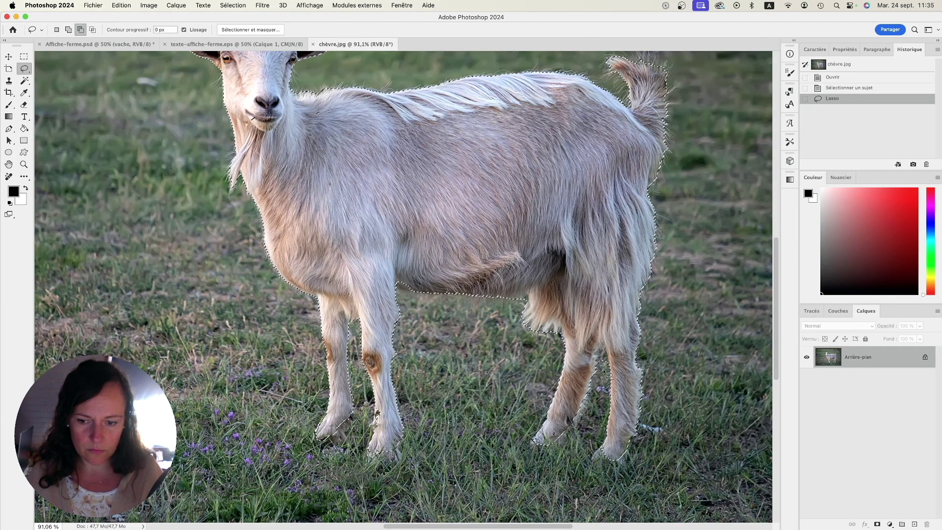
{"action": "mouse_move", "coordinate": [613, 356]}
{"action": "left_mouse_down"}
{"action": "mouse_move", "coordinate": [614, 371]}
{"action": "mouse_move", "coordinate": [608, 359]}
{"action": "left_mouse_up"}
Subtract the grass between the goat's ear and the horn nearest its back from the selection with Quick Selection.
{"action": "left_click_drag", "start_coordinate": [650, 139], "coordinate": [679, 224]}
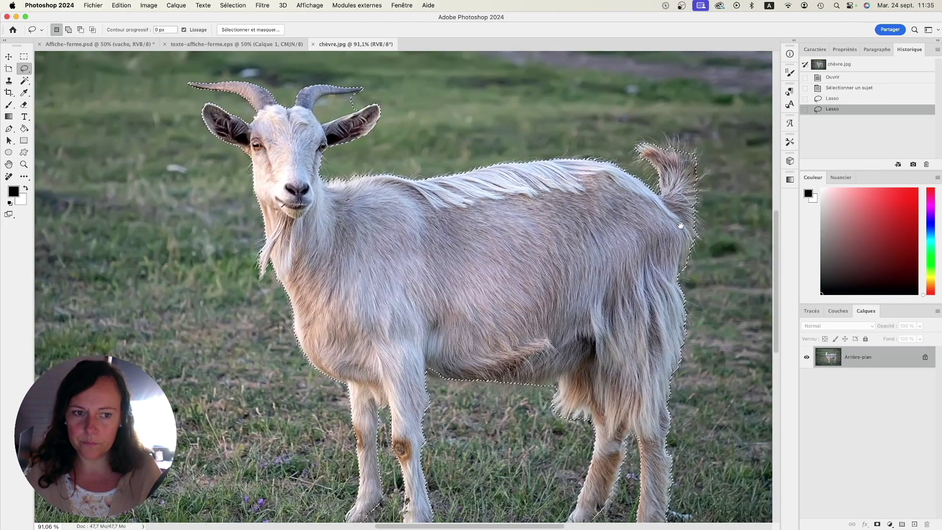
{"action": "key", "text": "shift"}
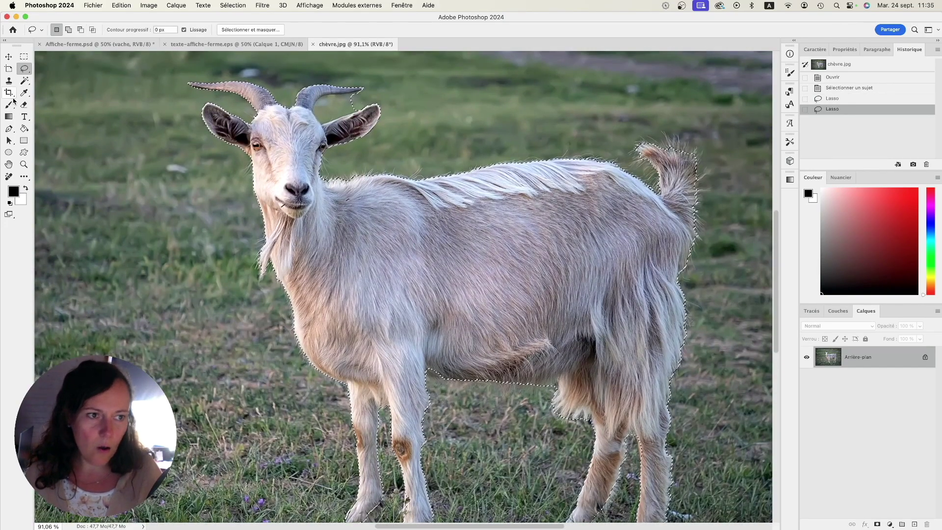
{"action": "left_click", "coordinate": [24, 80]}
{"action": "left_click", "coordinate": [49, 80]}
{"action": "left_click", "coordinate": [336, 102], "text": "alt"}
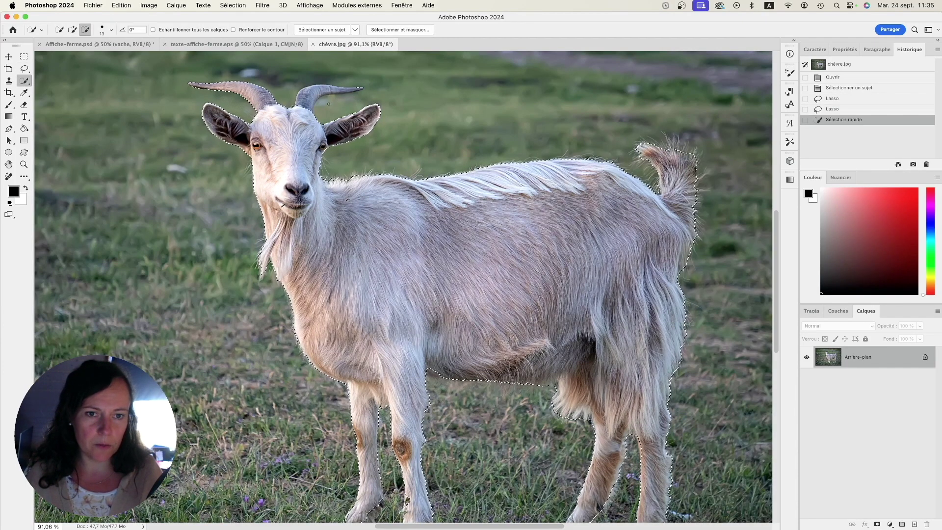
Add the missing parts of the horn nearest the goat's back and the area below its chin with Quick Selection.
{"action": "left_click", "coordinate": [306, 99]}
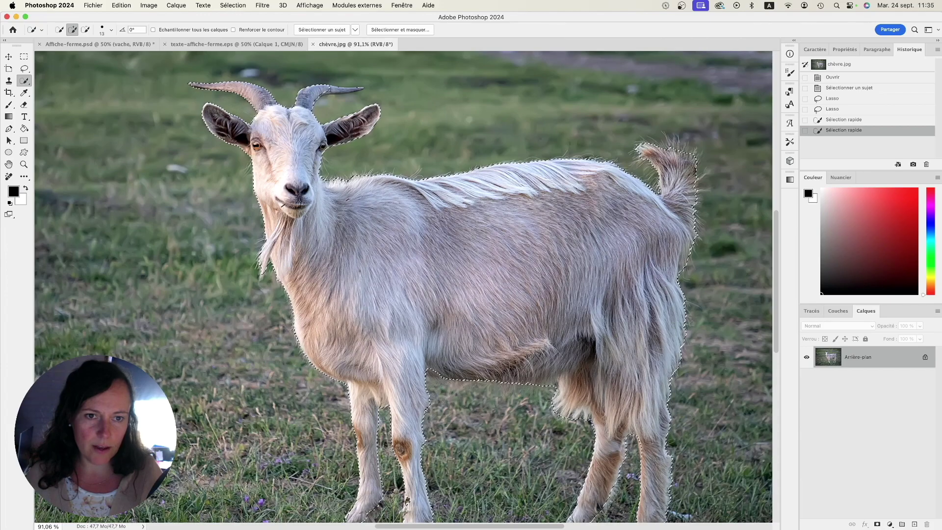
{"action": "left_click", "coordinate": [335, 91]}
{"action": "left_click", "coordinate": [352, 91]}
{"action": "left_click", "coordinate": [362, 88]}
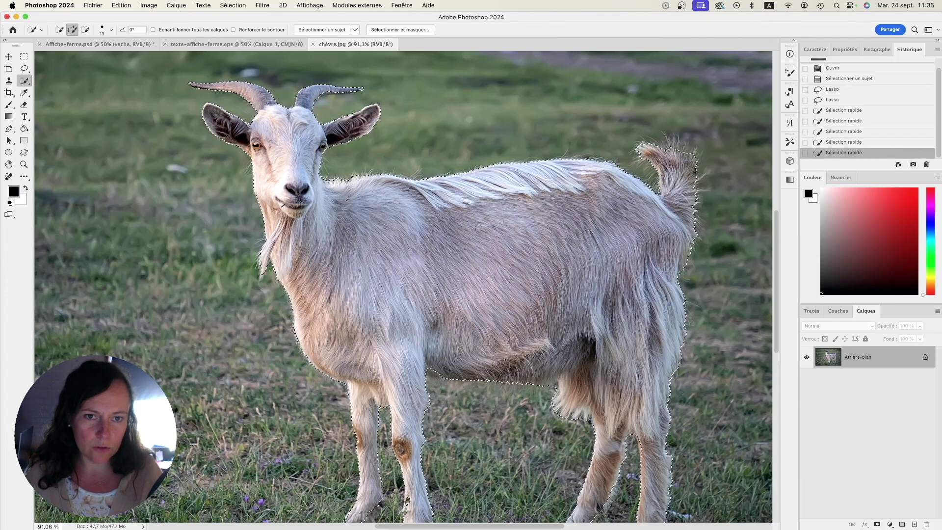
{"action": "left_click", "coordinate": [346, 90]}
{"action": "left_click", "coordinate": [328, 91]}
{"action": "left_click", "coordinate": [313, 93]}
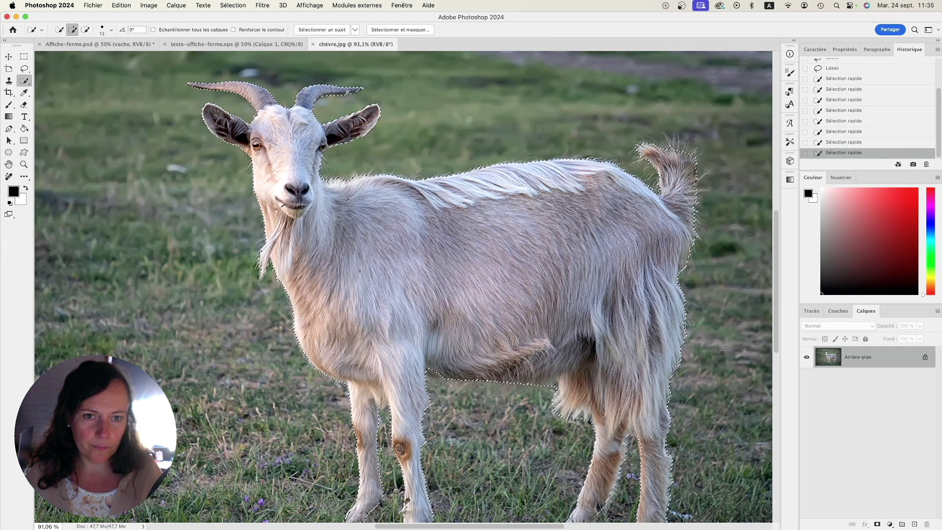
{"action": "left_click", "coordinate": [303, 240]}
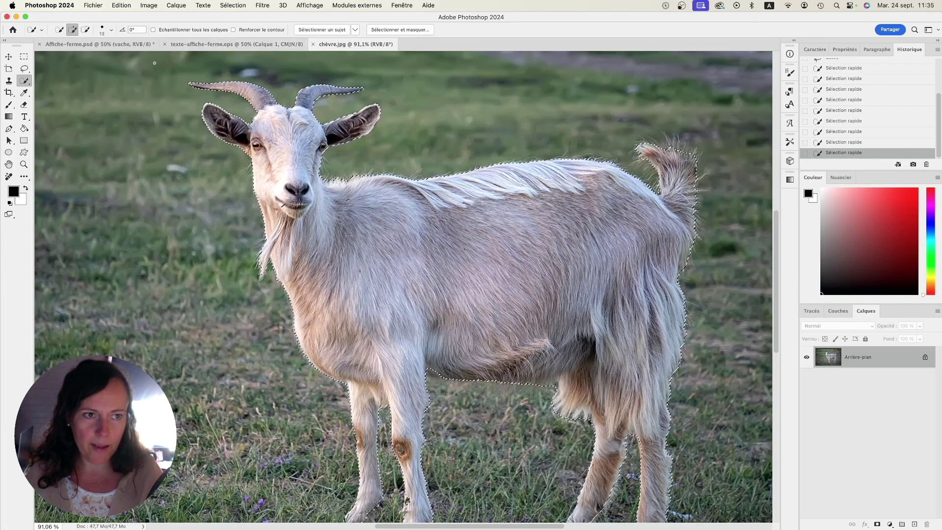
Copy the selected goat into Affiche-ferme.psd and place its layer directly below vache.
{"action": "left_click", "coordinate": [92, 45]}
{"action": "key", "text": "super+v"}
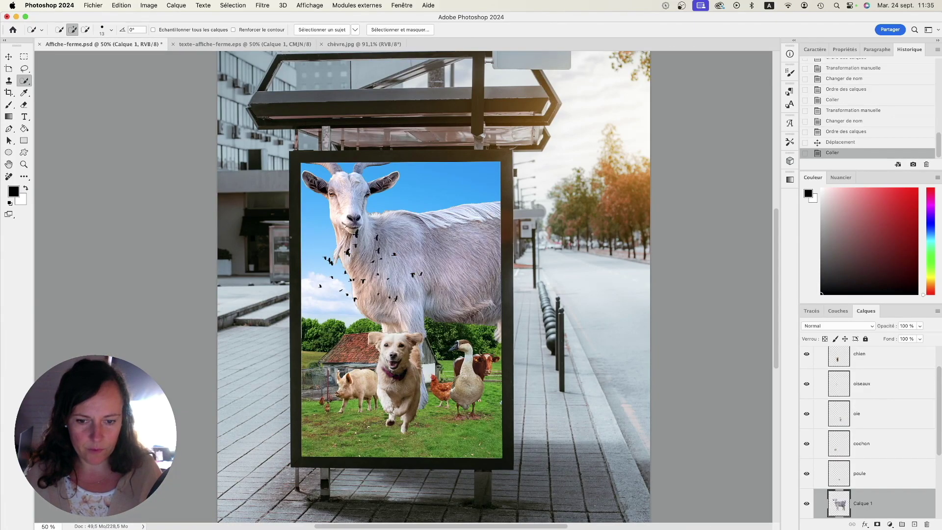
{"action": "left_click", "coordinate": [8, 57]}
{"action": "scroll", "coordinate": [876, 428], "scroll_direction": "down", "scroll_amount": 3}
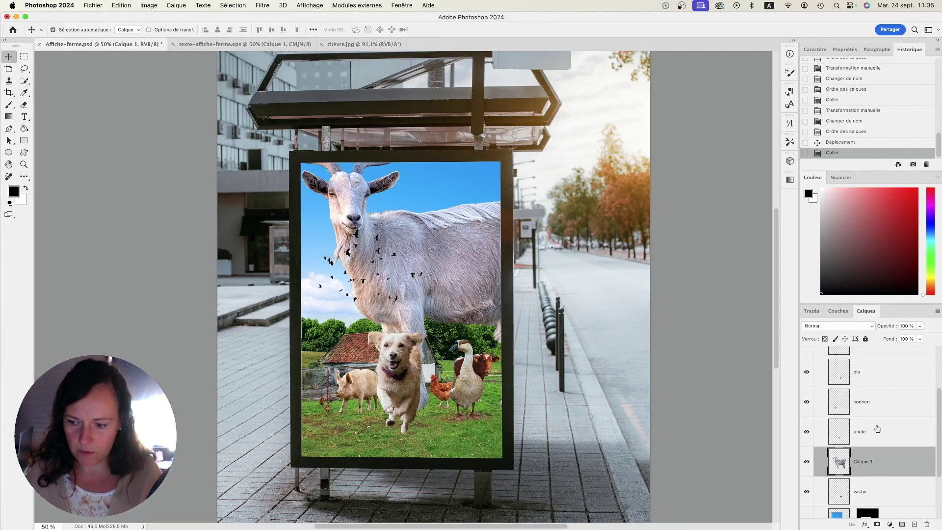
{"action": "left_click_drag", "start_coordinate": [879, 452], "coordinate": [869, 487]}
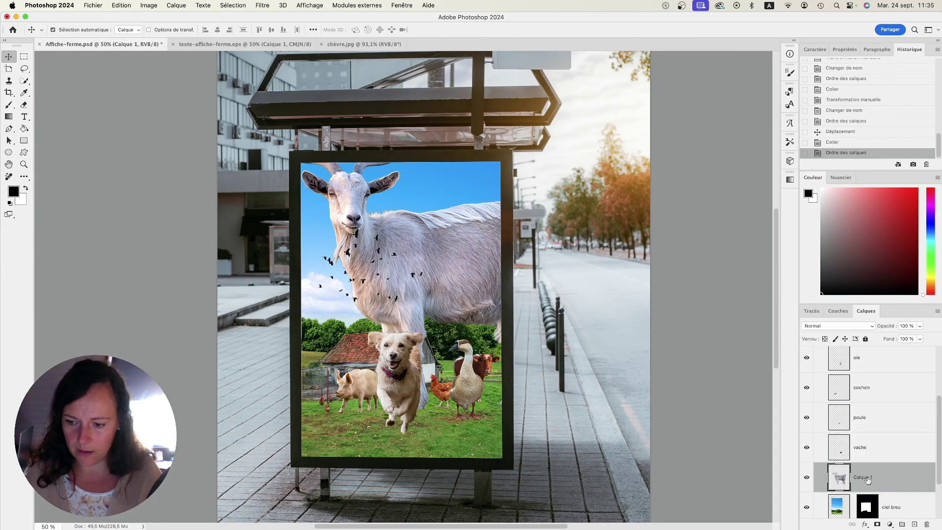
Rename the goat layer as chèvre.
{"action": "double_click", "coordinate": [862, 477]}
{"action": "type", "text": "chèvre"}
{"action": "key", "text": "Return"}
Scale the goat down to about 21% and place it behind the pig in front of the barn.
{"action": "key", "text": "super+t"}
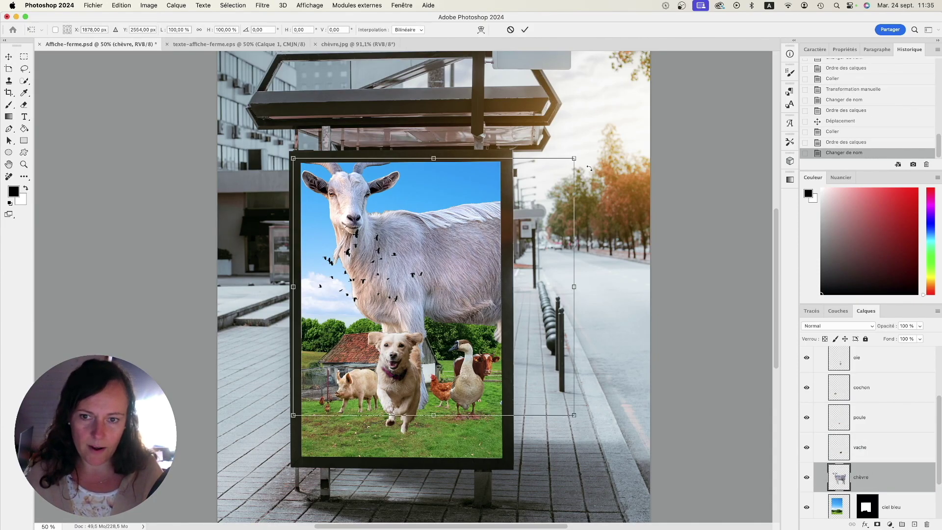
{"action": "left_click_drag", "start_coordinate": [575, 158], "coordinate": [332, 386]}
{"action": "key", "text": "Return"}
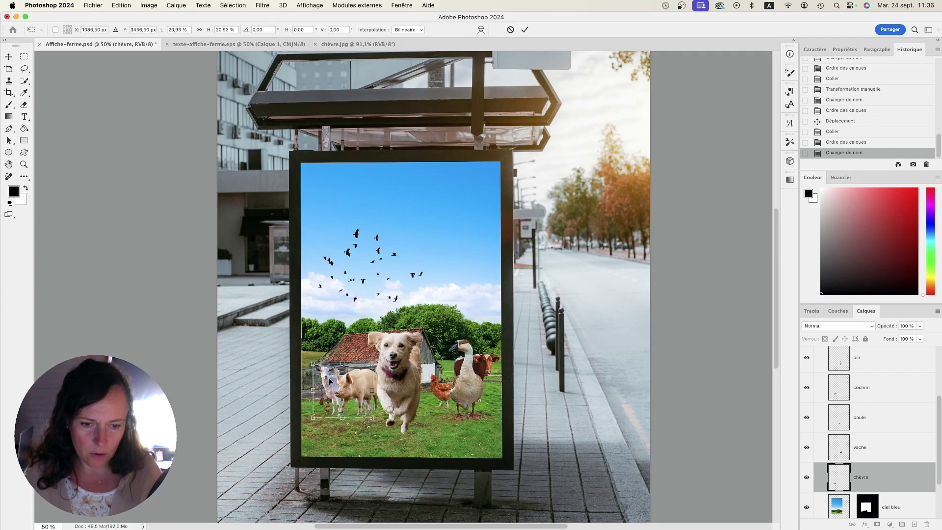
Move the pig closer to the dog and scale it down slightly, and nudge the dog aside.
{"action": "left_click", "coordinate": [366, 385]}
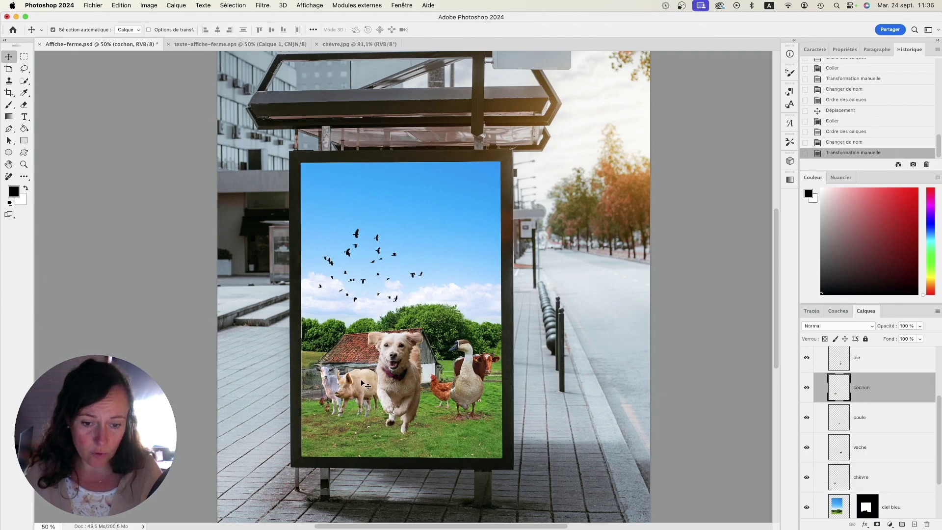
{"action": "left_click_drag", "start_coordinate": [366, 385], "coordinate": [407, 370]}
{"action": "key", "text": "ctrl+t"}
{"action": "key", "text": "Return"}
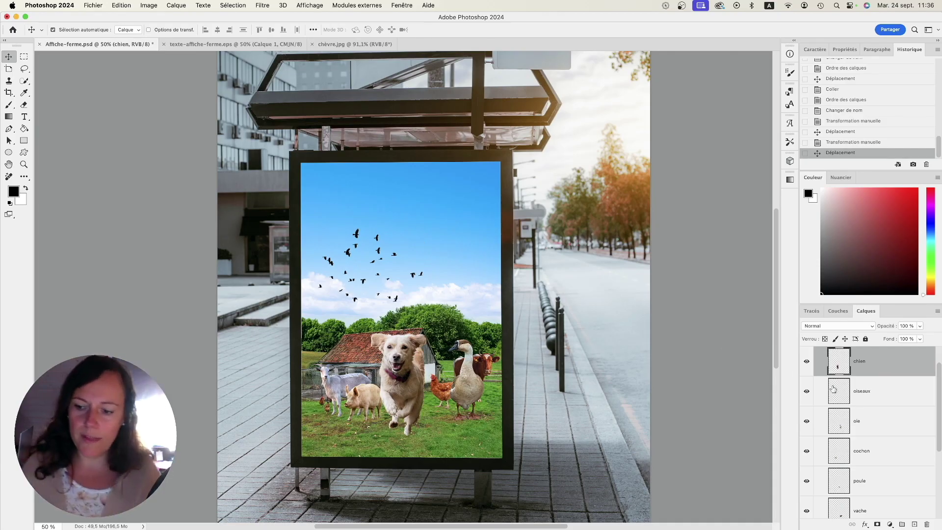
Collapse the animaux layer group.
{"action": "scroll", "coordinate": [902, 415], "scroll_direction": "down", "scroll_amount": 2}
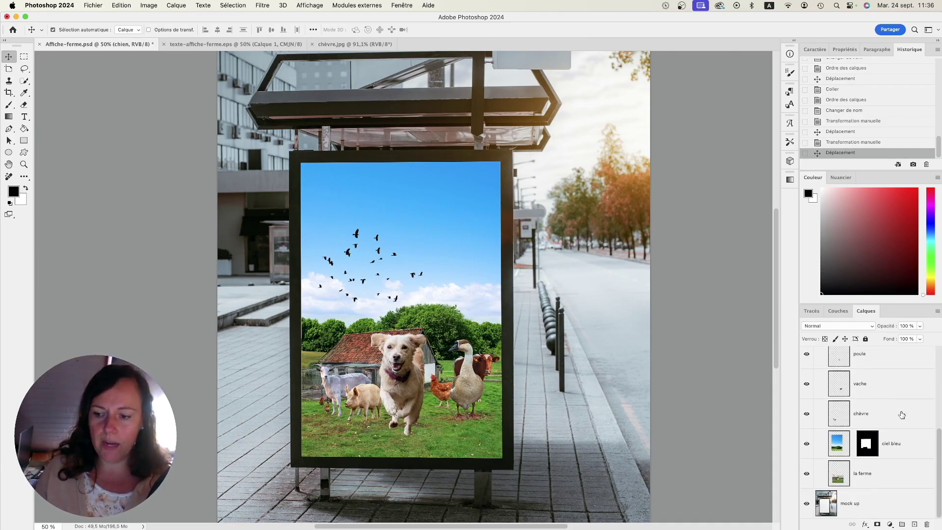
{"action": "scroll", "coordinate": [814, 363], "scroll_direction": "up", "scroll_amount": 3}
{"action": "left_click", "coordinate": [817, 362]}
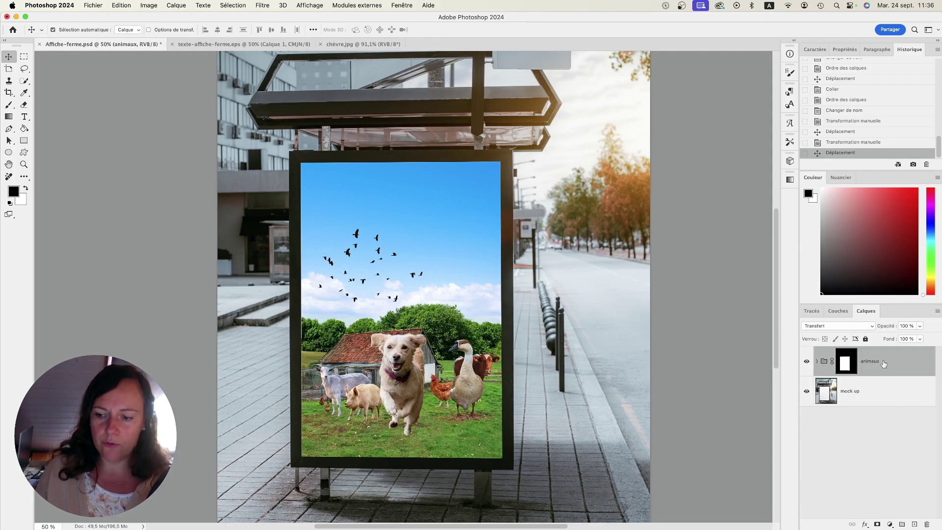
Compare the poster with the animaux group hidden and shown, and expand the group to review its layers.
{"action": "left_click", "coordinate": [806, 362]}
{"action": "left_click", "coordinate": [806, 362]}
{"action": "left_click", "coordinate": [806, 362]}
{"action": "left_click", "coordinate": [807, 362]}
{"action": "left_click", "coordinate": [817, 362]}
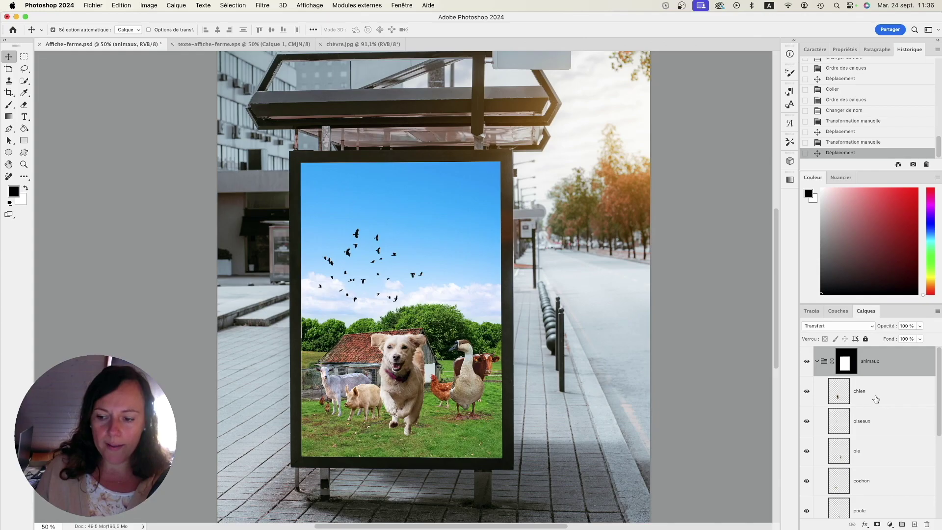
{"action": "scroll", "coordinate": [873, 398], "scroll_direction": "down", "scroll_amount": 5}
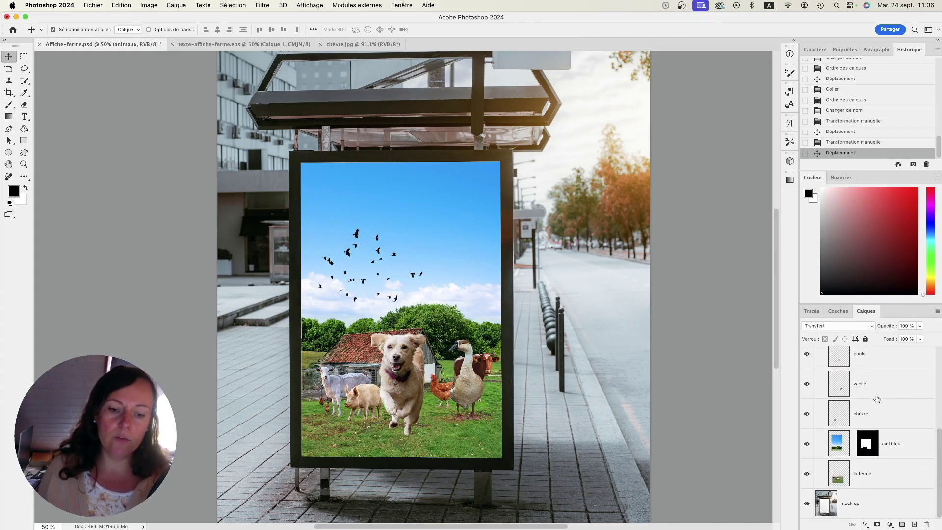
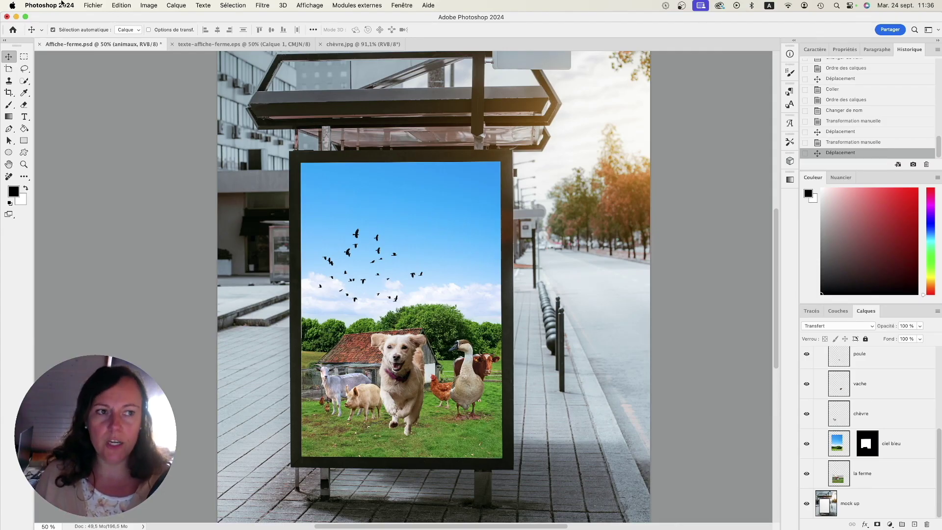
Save Affiche-ferme.psd and close the chèvre.jpg document.
{"action": "left_click", "coordinate": [92, 4]}
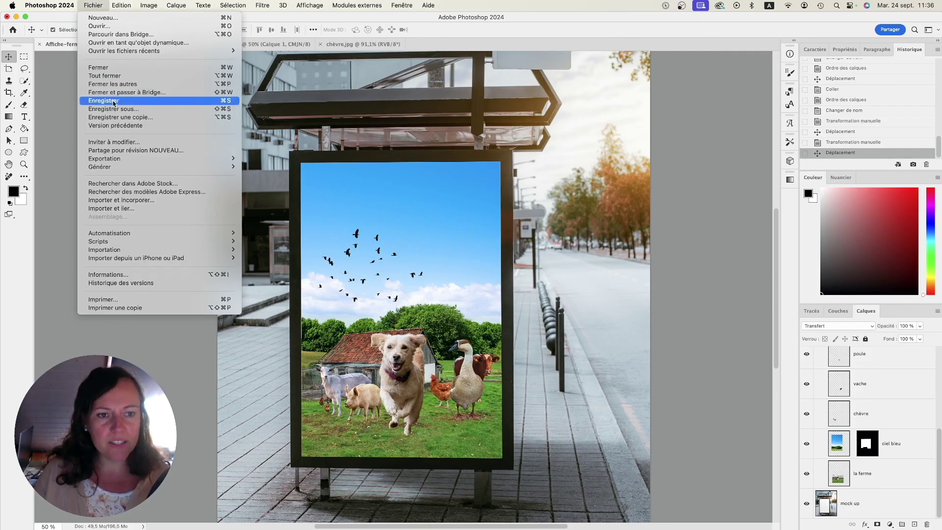
{"action": "left_click", "coordinate": [83, 3]}
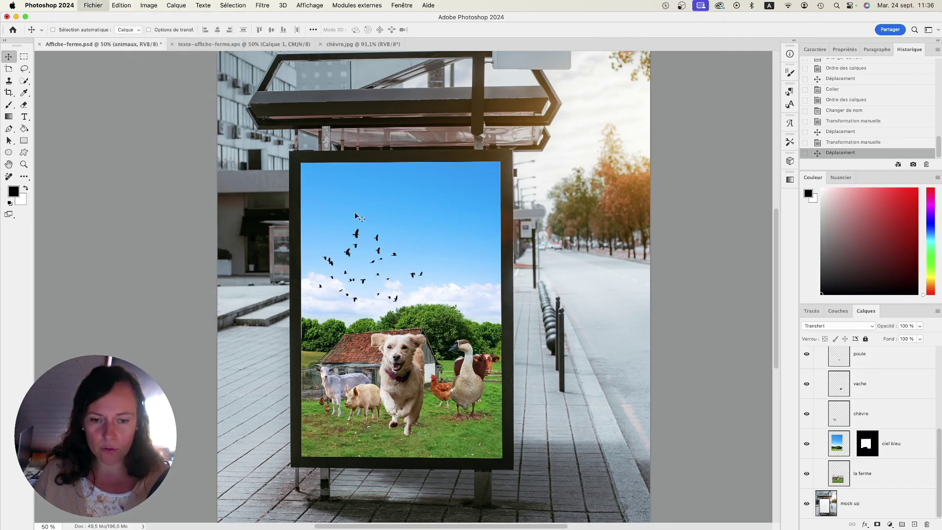
{"action": "key", "text": "super+s"}
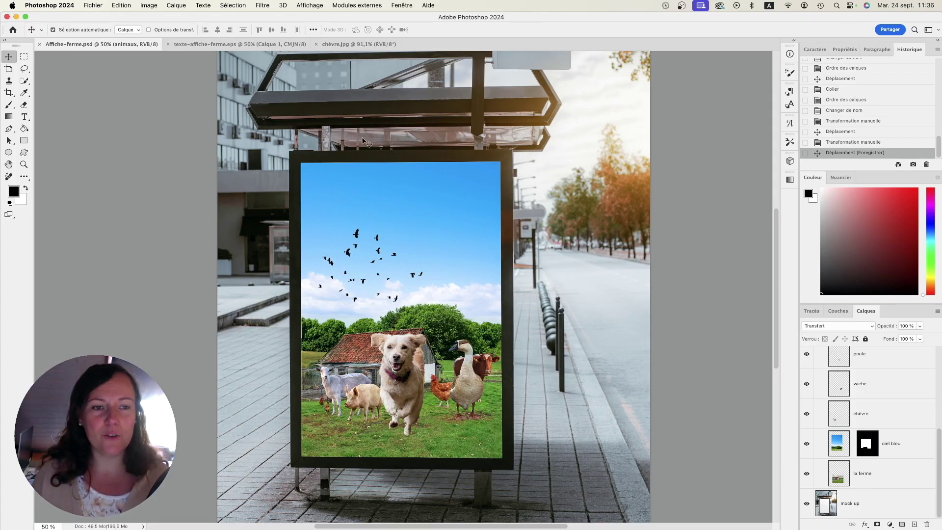
{"action": "left_click", "coordinate": [344, 45]}
{"action": "key", "text": "super+w"}
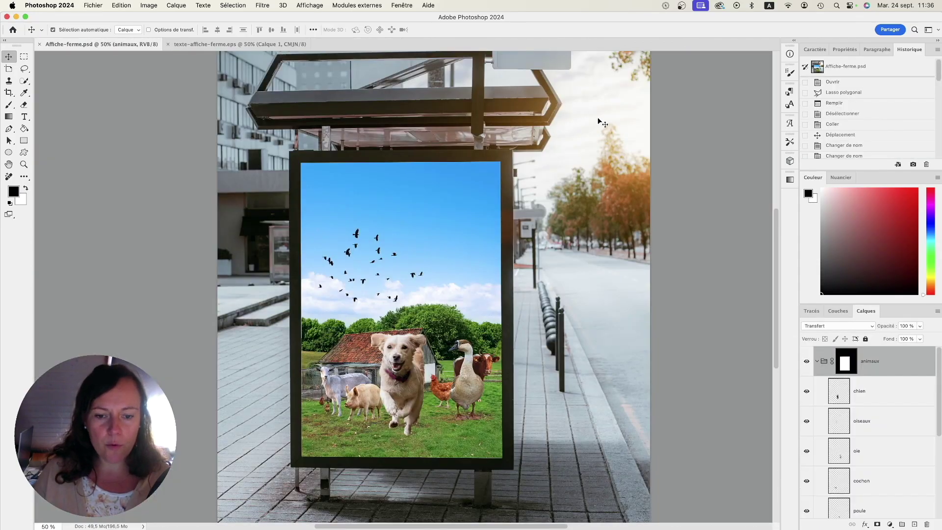
Copy the entire contents of texte-affiche-ferme.eps and close that document without saving.
{"action": "left_click", "coordinate": [240, 44]}
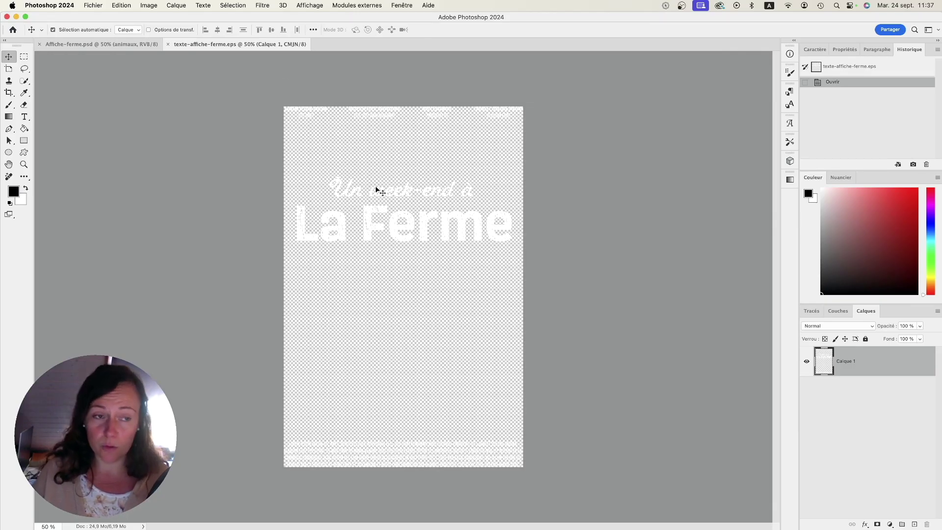
{"action": "left_click", "coordinate": [148, 5]}
{"action": "mouse_move", "coordinate": [134, 4]}
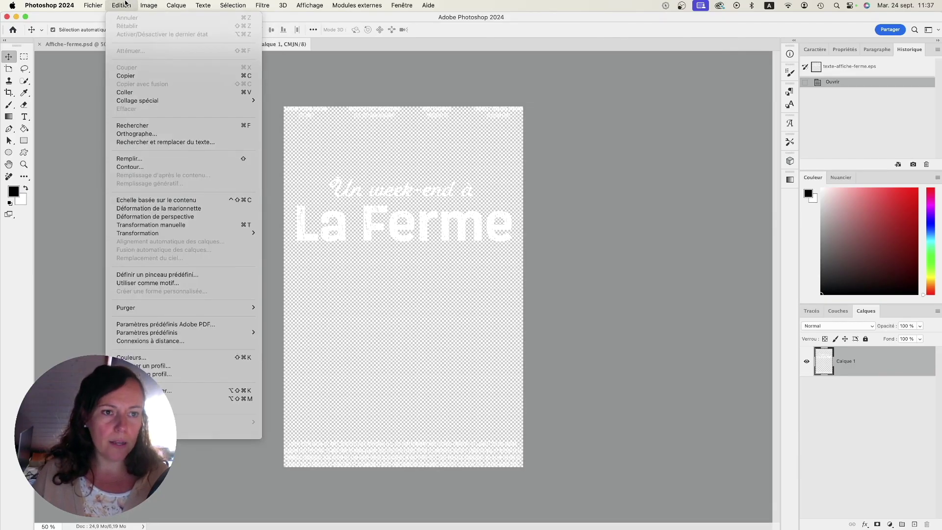
{"action": "left_click", "coordinate": [235, 18]}
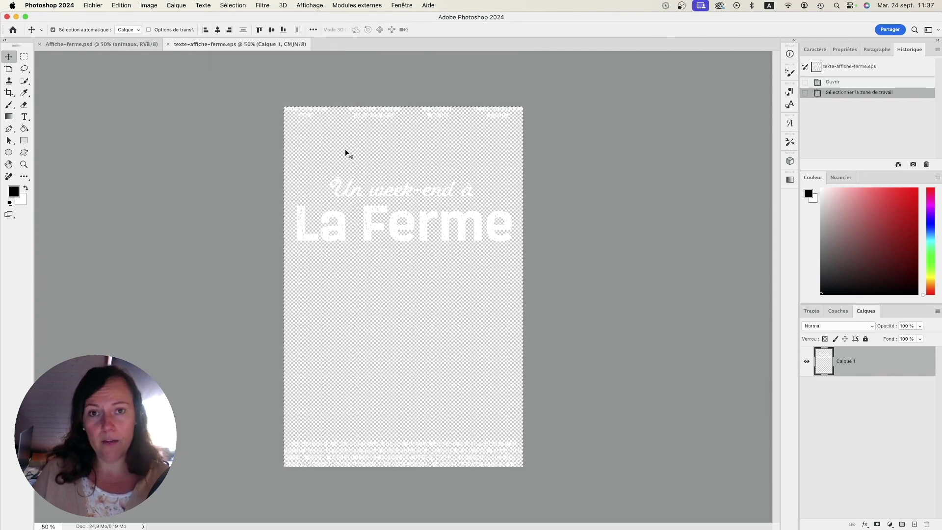
{"action": "key", "text": "super+w"}
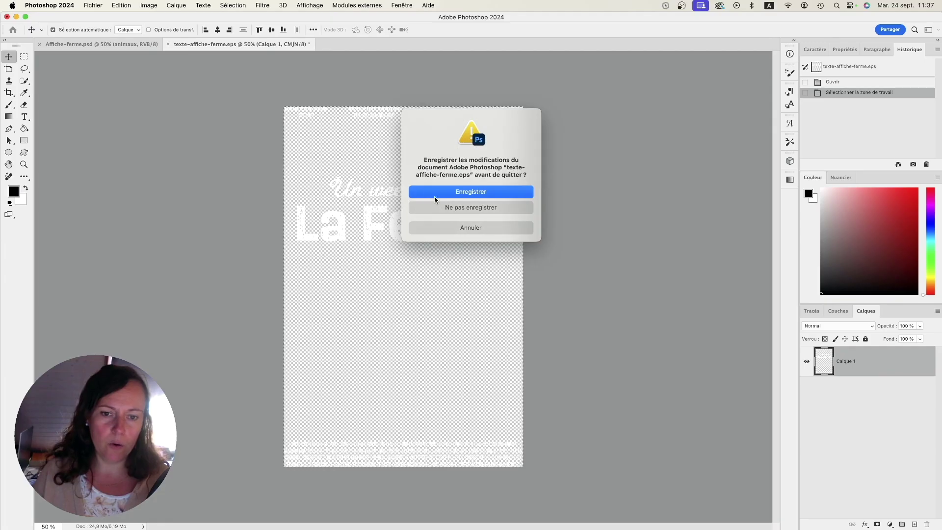
{"action": "left_click", "coordinate": [455, 208]}
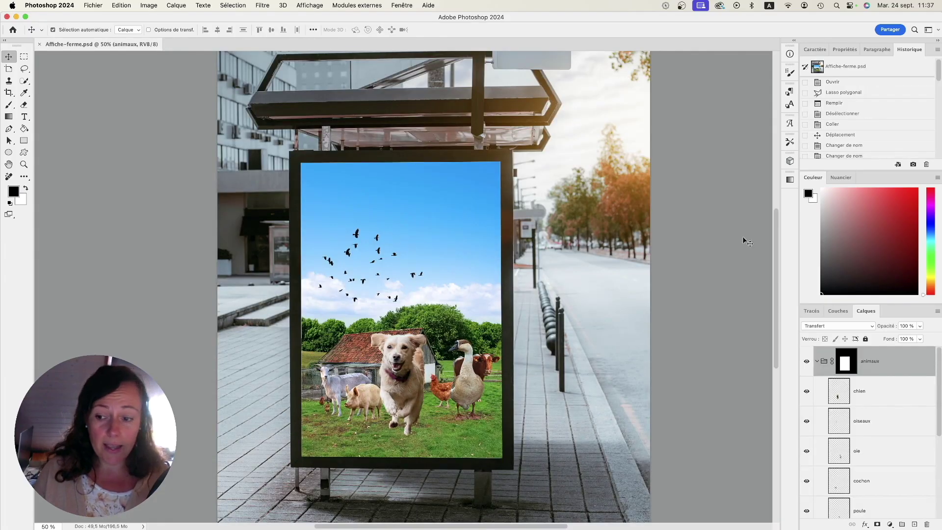
Paste the copied text above the chien layer in the animaux group and rename the new layer texte.
{"action": "left_click", "coordinate": [859, 389]}
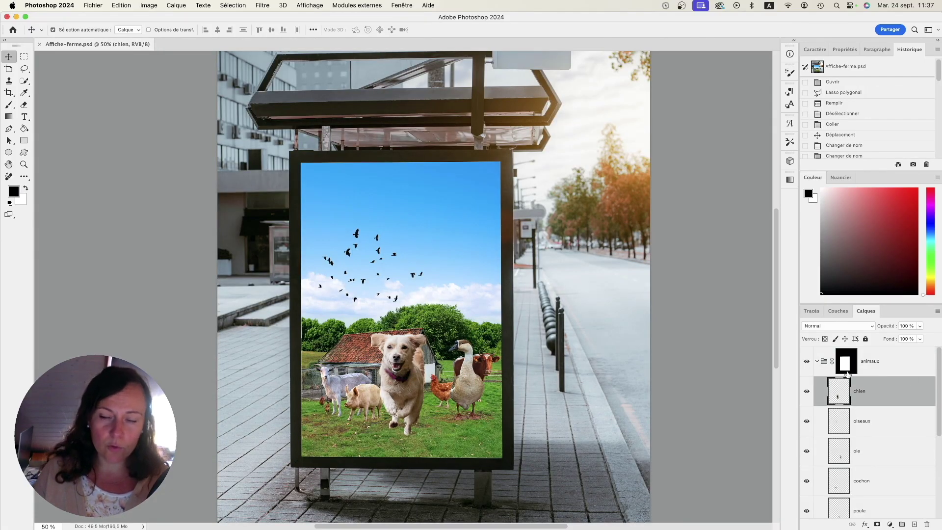
{"action": "key", "text": "super"}
{"action": "key", "text": "super+v"}
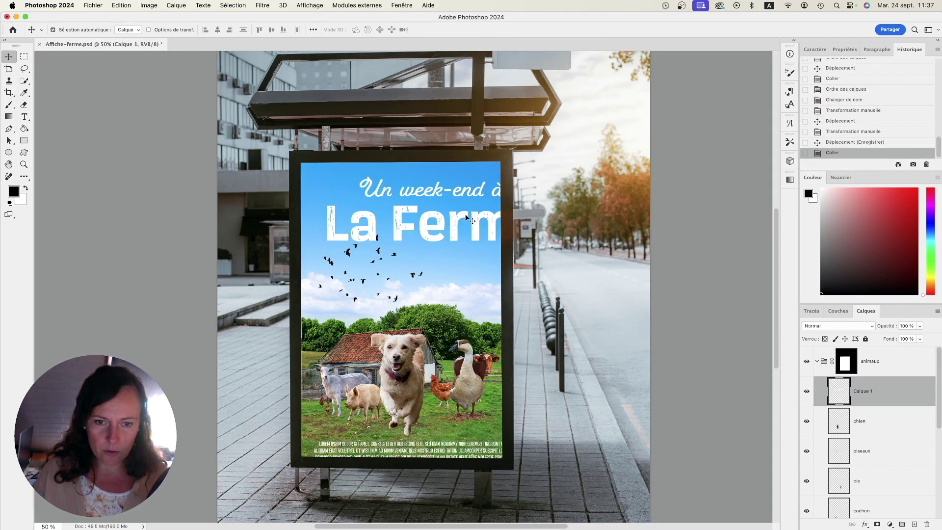
{"action": "double_click", "coordinate": [864, 391]}
{"action": "type", "text": "texte"}
{"action": "key", "text": "Return"}
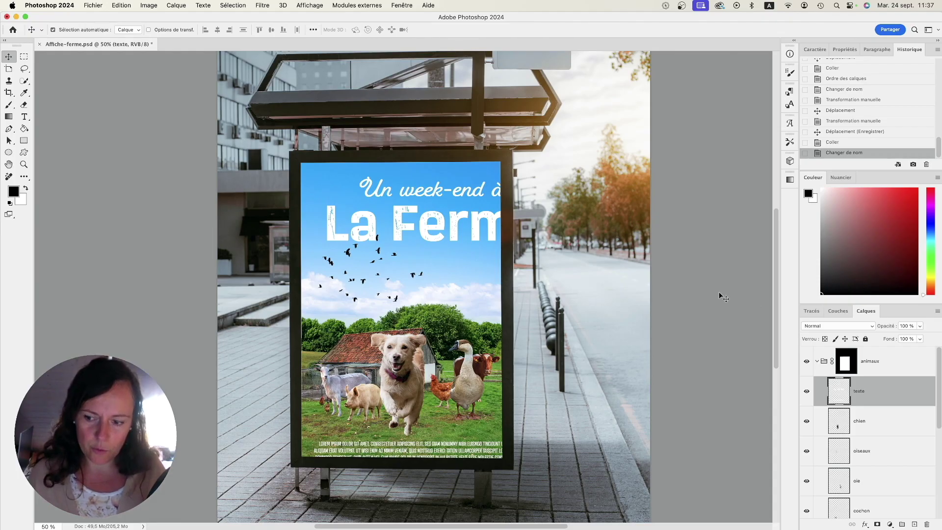
Scale the text layer down to about 77% and fit it inside the poster with even margins.
{"action": "key", "text": "super+t"}
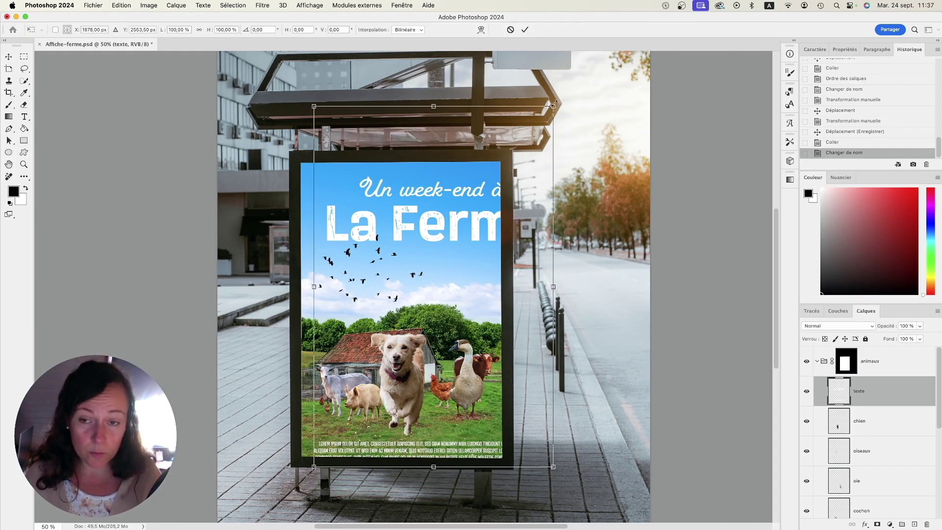
{"action": "left_click_drag", "start_coordinate": [554, 105], "coordinate": [484, 182]}
{"action": "left_click_drag", "start_coordinate": [506, 468], "coordinate": [483, 440]}
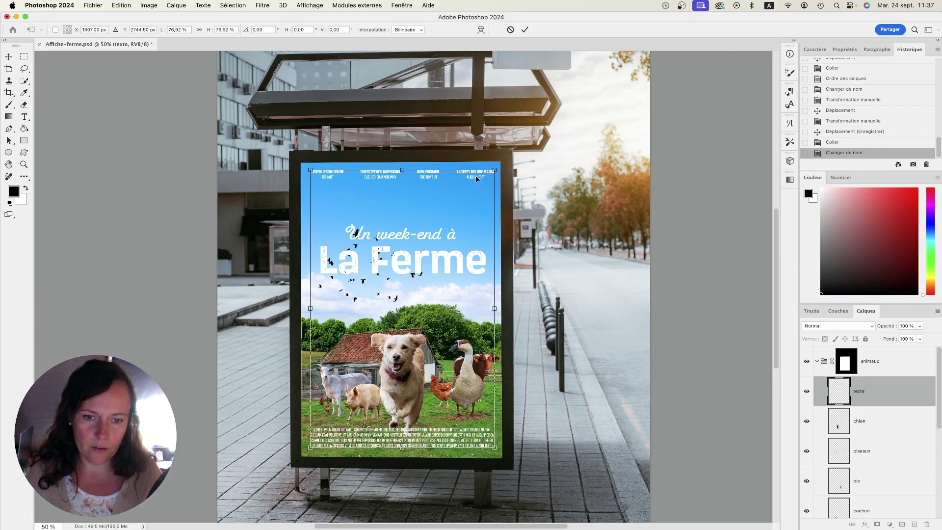
{"action": "key", "text": "Return"}
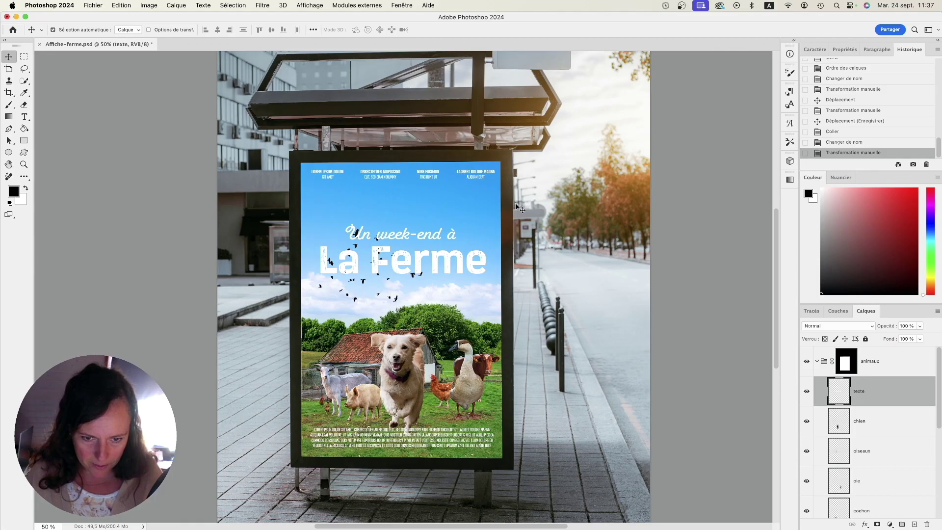
Shift the sky image of the ciel bleu layer slightly down within its mask.
{"action": "scroll", "coordinate": [886, 425], "scroll_direction": "down", "scroll_amount": 5}
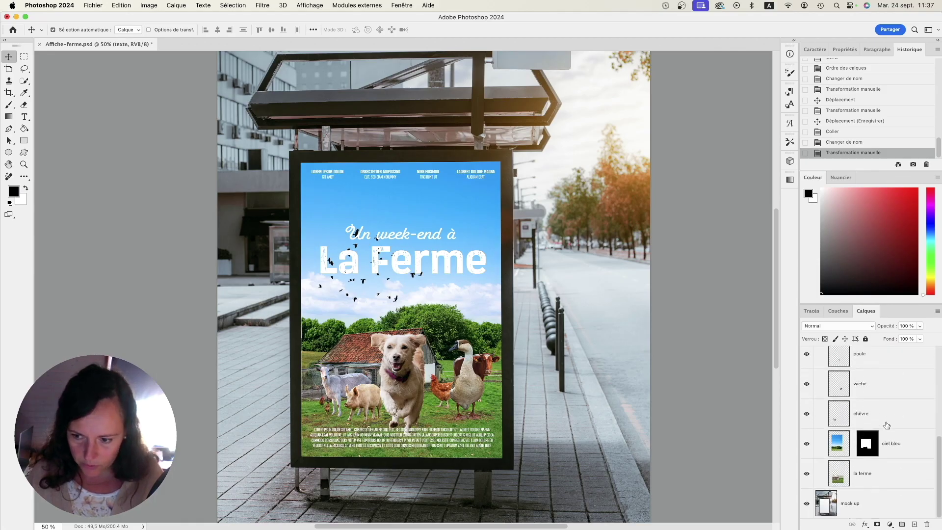
{"action": "left_click", "coordinate": [838, 448]}
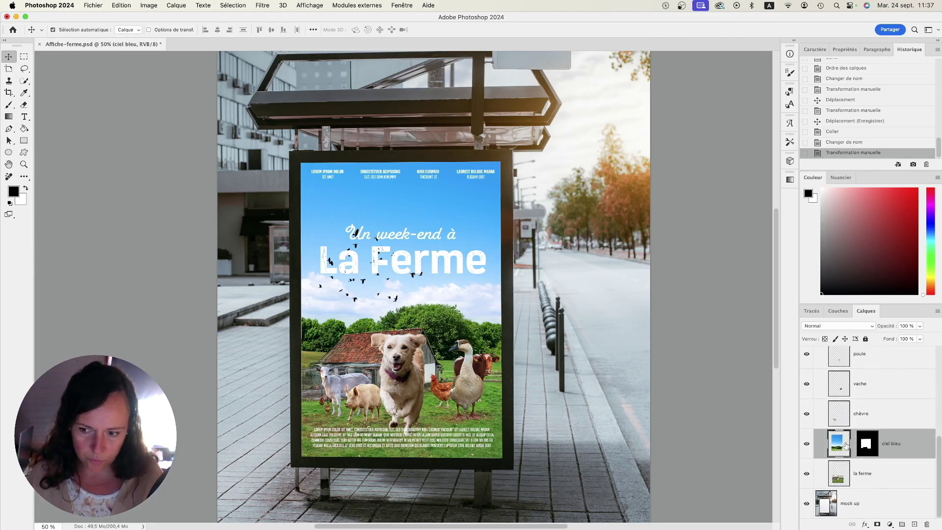
{"action": "left_click_drag", "start_coordinate": [479, 214], "coordinate": [478, 223]}
{"action": "mouse_move", "coordinate": [480, 230]}
{"action": "left_mouse_down"}
{"action": "mouse_move", "coordinate": [479, 239]}
{"action": "mouse_move", "coordinate": [479, 225]}
{"action": "left_mouse_up"}
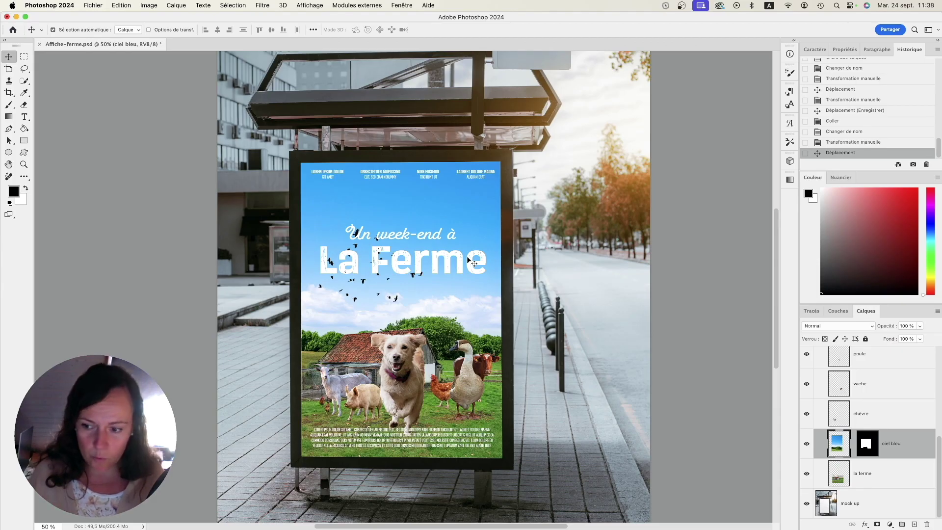
Select only the title "Un week-end à La Ferme" on the texte layer, move it up slightly and deselect.
{"action": "scroll", "coordinate": [894, 434], "scroll_direction": "up", "scroll_amount": 5}
{"action": "left_click", "coordinate": [872, 392]}
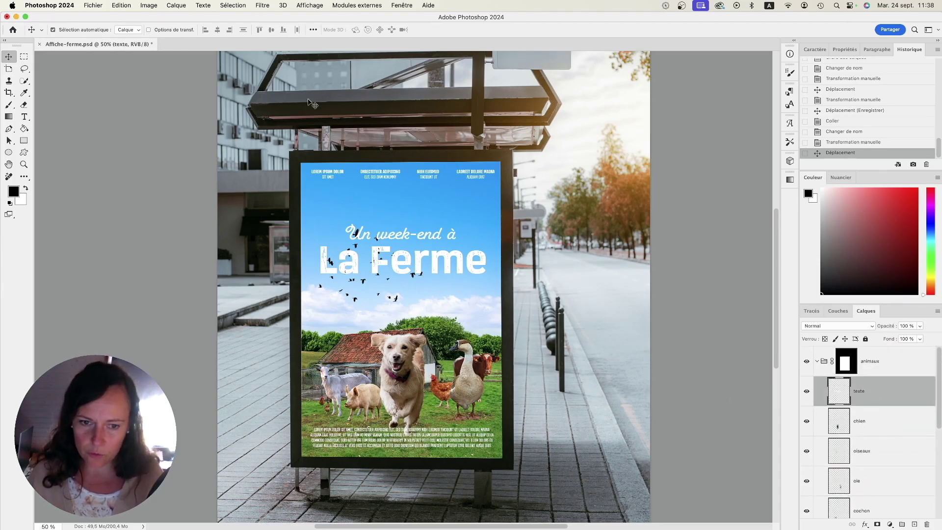
{"action": "left_click", "coordinate": [23, 58]}
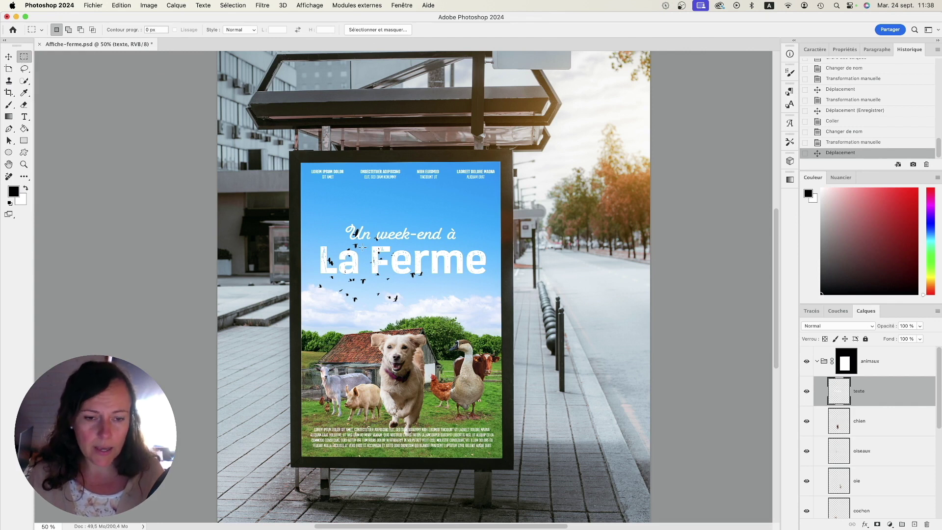
{"action": "left_click_drag", "start_coordinate": [297, 214], "coordinate": [512, 288]}
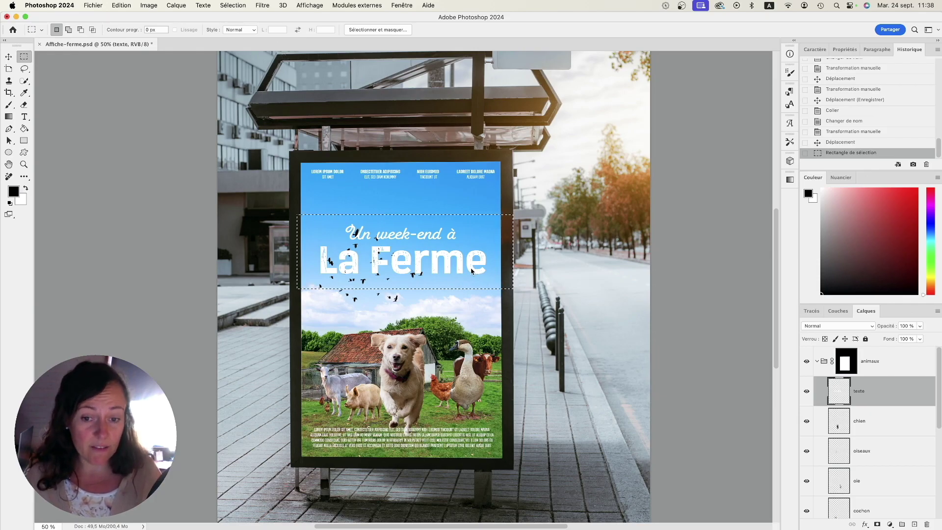
{"action": "mouse_move", "coordinate": [470, 267]}
{"action": "left_mouse_down"}
{"action": "mouse_move", "coordinate": [470, 239]}
{"action": "mouse_move", "coordinate": [469, 256]}
{"action": "left_mouse_up"}
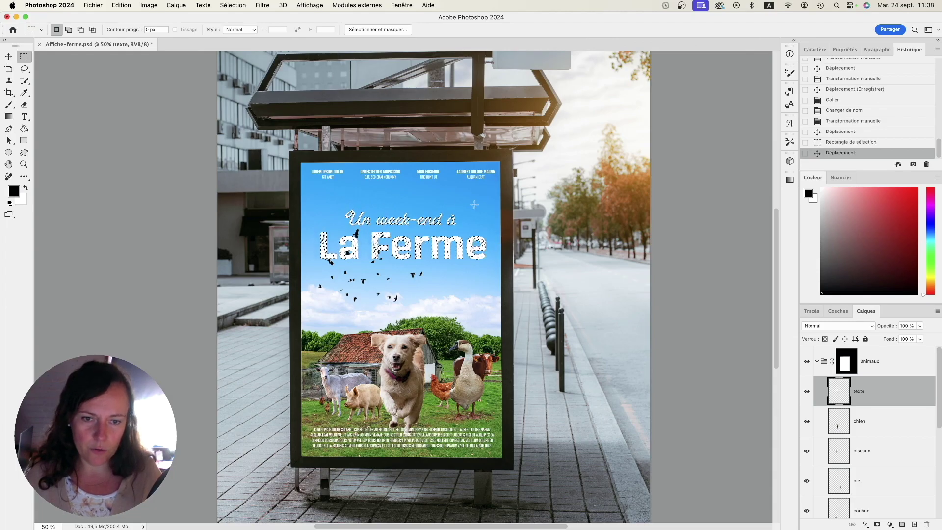
{"action": "left_click", "coordinate": [551, 182]}
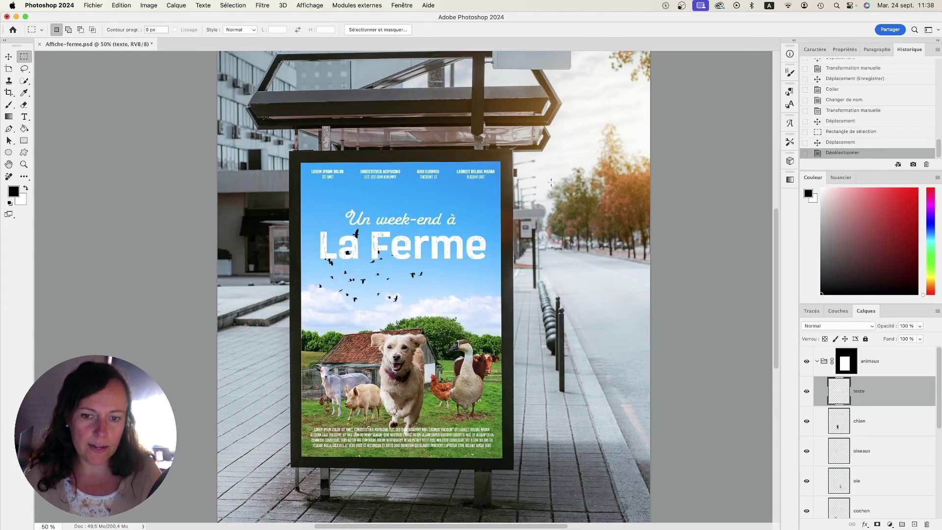
Move the dog slightly up and to the right, clear of the text at the bottom of the poster.
{"action": "left_click", "coordinate": [8, 56]}
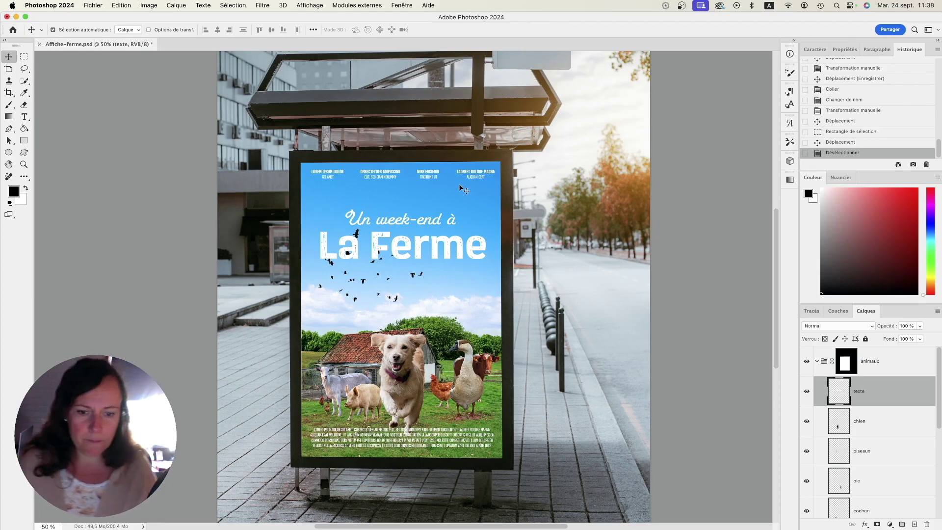
{"action": "left_click", "coordinate": [417, 375]}
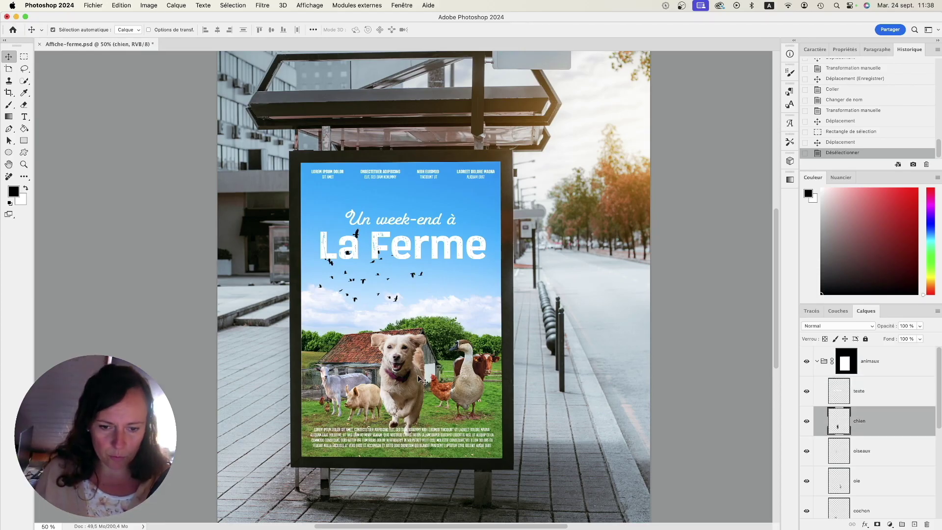
{"action": "left_click_drag", "start_coordinate": [410, 379], "coordinate": [411, 372]}
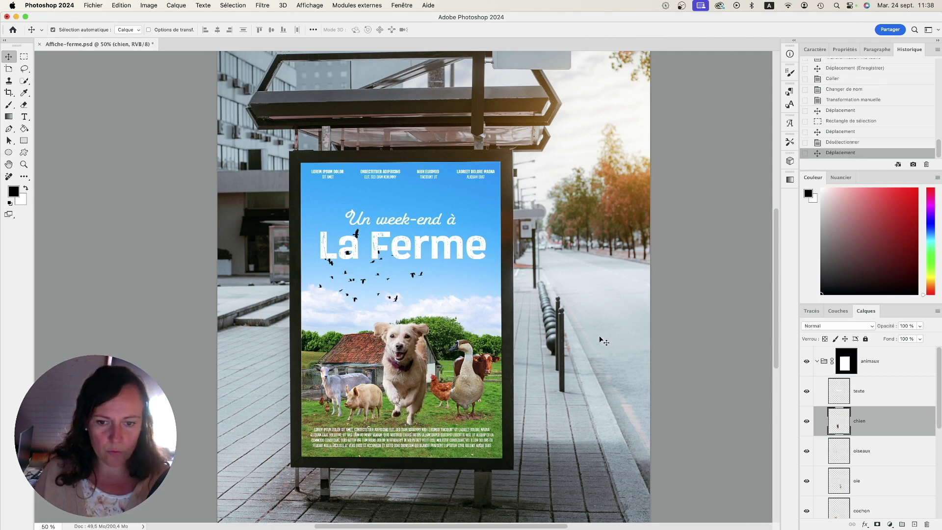
Move the flock of birds toward the right half of the poster and place the oiseaux layer above texte.
{"action": "left_click", "coordinate": [363, 239]}
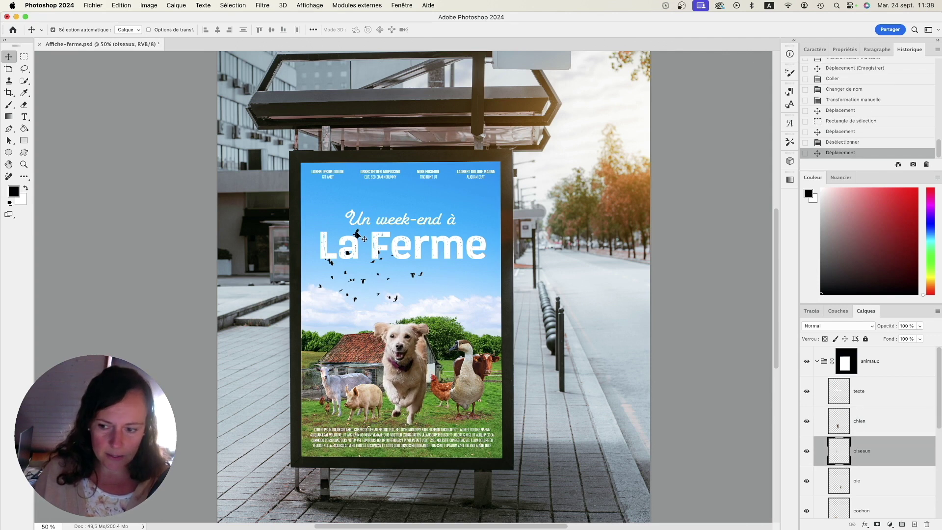
{"action": "left_click_drag", "start_coordinate": [364, 239], "coordinate": [428, 250]}
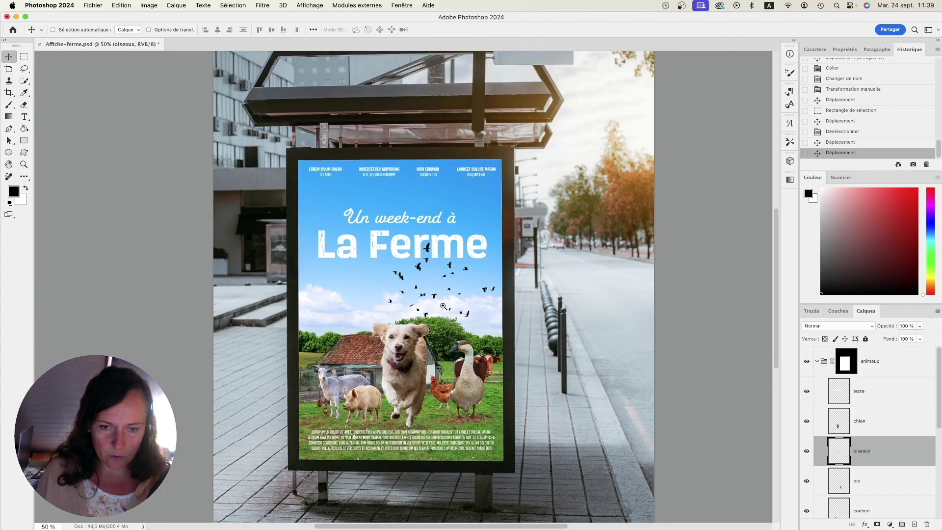
{"action": "left_click", "coordinate": [444, 306], "text": "super"}
{"action": "left_click", "coordinate": [443, 306], "text": "super"}
{"action": "left_click_drag", "start_coordinate": [400, 234], "coordinate": [399, 230]}
{"action": "left_click_drag", "start_coordinate": [894, 449], "coordinate": [886, 386]}
Fine-tune the flock's position so the largest bird sits between the r and m of "Ferme".
{"action": "left_click_drag", "start_coordinate": [414, 194], "coordinate": [424, 190]}
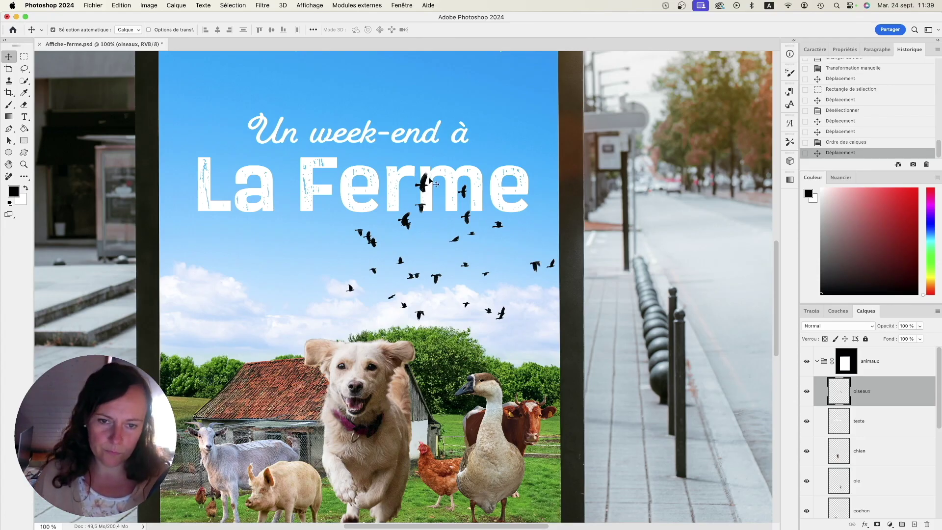
{"action": "key", "text": "Down"}
{"action": "key", "text": "Down"}
{"action": "key", "text": "Down"}
{"action": "key", "text": "Down"}
{"action": "key", "text": "Down"}
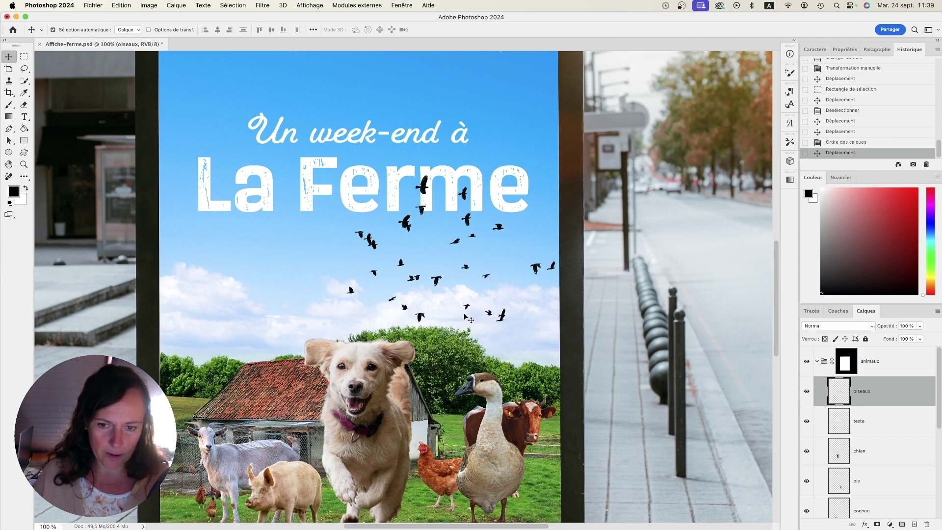
Tighten the flock by selecting and moving inward the lone lower-left bird, the pair near the right edge and the upper-left cluster.
{"action": "left_click", "coordinate": [23, 57]}
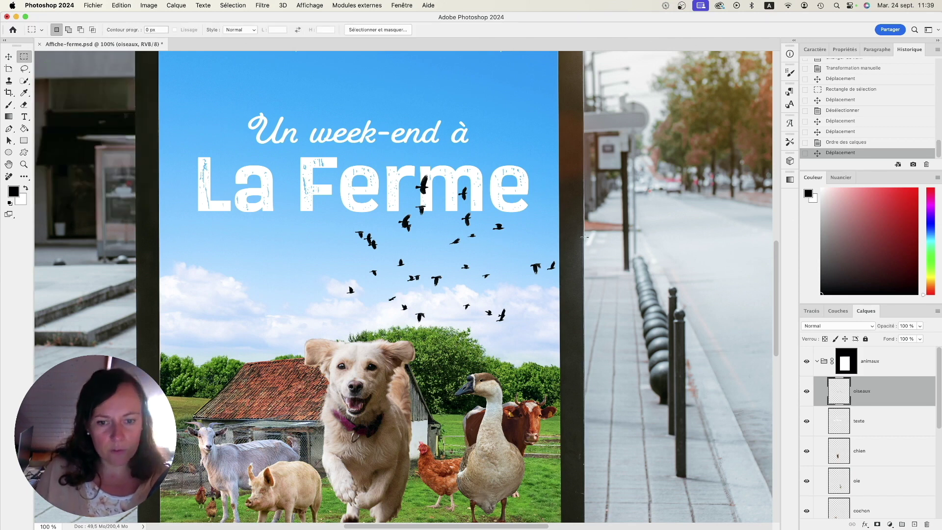
{"action": "left_click_drag", "start_coordinate": [339, 282], "coordinate": [358, 301]}
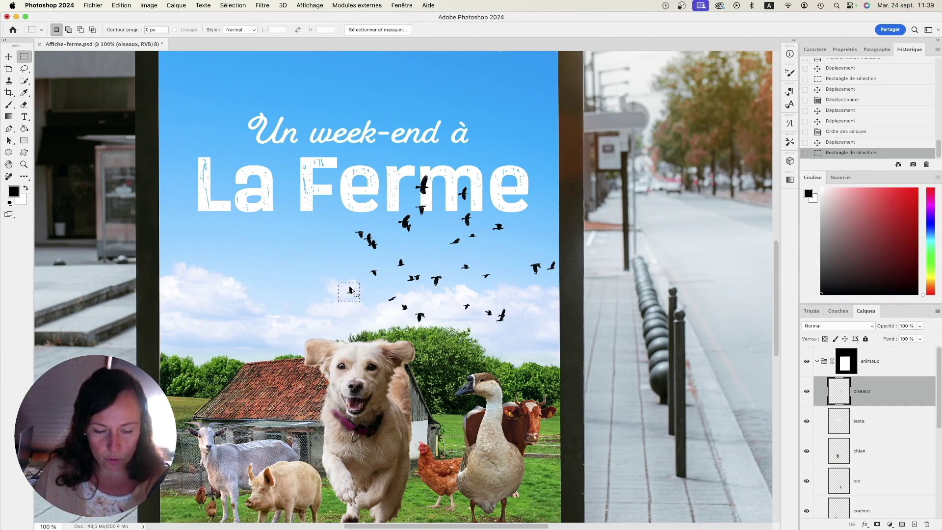
{"action": "left_click_drag", "start_coordinate": [351, 290], "coordinate": [383, 318]}
{"action": "mouse_move", "coordinate": [507, 250]}
{"action": "left_mouse_down"}
{"action": "mouse_move", "coordinate": [561, 282]}
{"action": "mouse_move", "coordinate": [510, 245]}
{"action": "left_mouse_up"}
{"action": "mouse_move", "coordinate": [354, 228]}
{"action": "left_mouse_down"}
{"action": "mouse_move", "coordinate": [378, 250]}
{"action": "mouse_move", "coordinate": [432, 256]}
{"action": "left_mouse_up"}
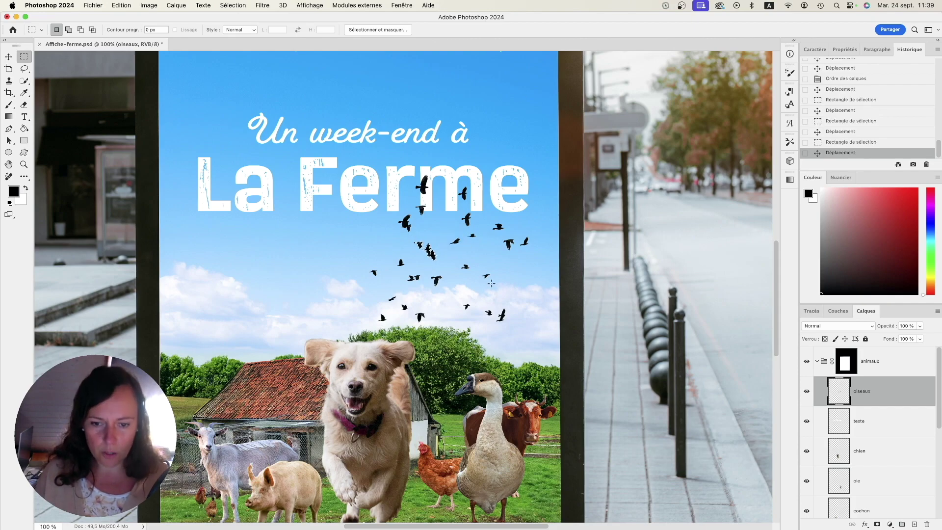
Shift the lower-right birds left, the far-right bird up and outward, and the birds under "me" of "Ferme" slightly up, leaving nothing selected.
{"action": "mouse_move", "coordinate": [459, 298]}
{"action": "left_mouse_down"}
{"action": "mouse_move", "coordinate": [516, 327]}
{"action": "mouse_move", "coordinate": [463, 314]}
{"action": "left_mouse_up"}
{"action": "mouse_move", "coordinate": [518, 229]}
{"action": "left_mouse_down"}
{"action": "mouse_move", "coordinate": [535, 253]}
{"action": "mouse_move", "coordinate": [529, 241]}
{"action": "mouse_move", "coordinate": [540, 224]}
{"action": "left_mouse_up"}
{"action": "mouse_move", "coordinate": [447, 179]}
{"action": "left_mouse_down"}
{"action": "mouse_move", "coordinate": [471, 219]}
{"action": "mouse_move", "coordinate": [510, 240]}
{"action": "mouse_move", "coordinate": [502, 212]}
{"action": "left_mouse_up"}
{"action": "left_click", "coordinate": [489, 218]}
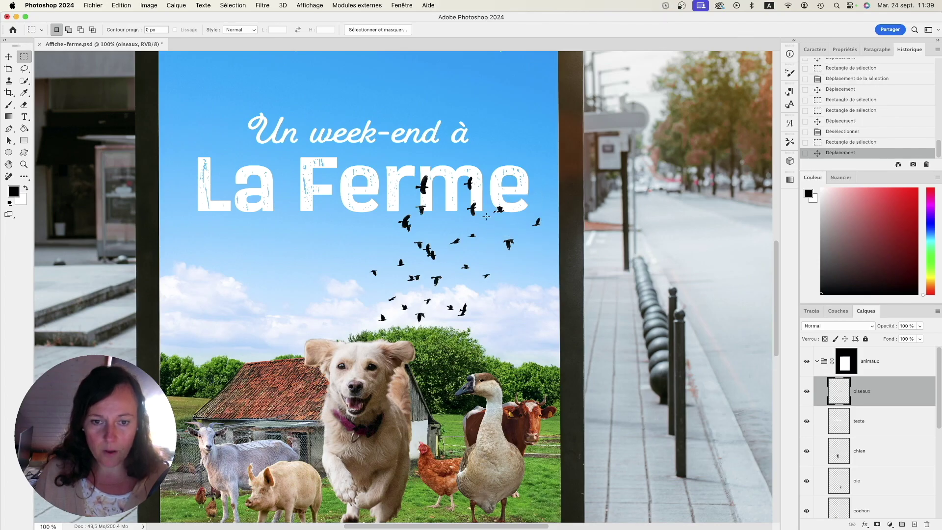
Duplicate the small bird cluster below "Ferme" onto the top of the title between the m and the final e, and deselect.
{"action": "left_click", "coordinate": [412, 234]}
{"action": "left_click_drag", "start_coordinate": [411, 236], "coordinate": [439, 265]}
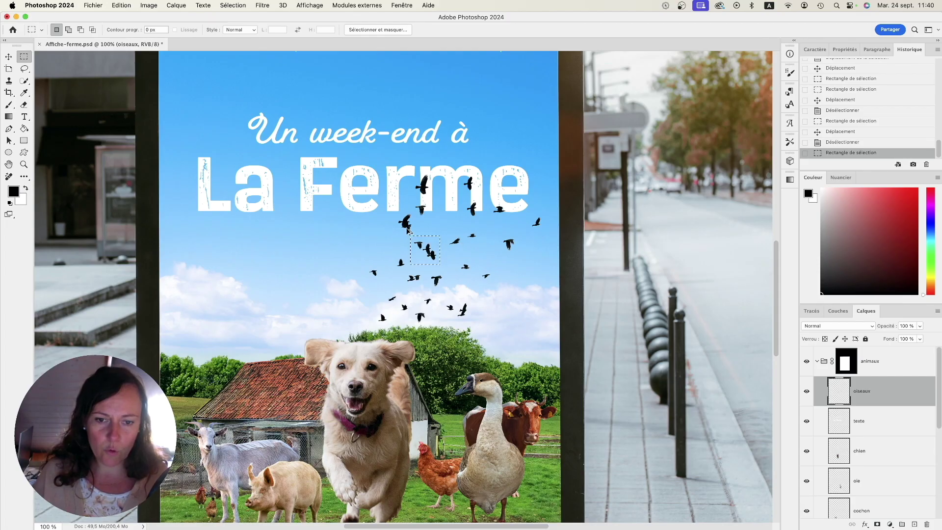
{"action": "mouse_move", "coordinate": [431, 253]}
{"action": "left_mouse_down"}
{"action": "mouse_move", "coordinate": [445, 215]}
{"action": "mouse_move", "coordinate": [496, 177]}
{"action": "left_mouse_up"}
{"action": "key", "text": "super+d"}
Nudge one small lower bird left and duplicate two other single birds to the sky above the "me" of "Ferme".
{"action": "mouse_move", "coordinate": [443, 297]}
{"action": "left_mouse_down"}
{"action": "mouse_move", "coordinate": [467, 314]}
{"action": "mouse_move", "coordinate": [455, 302]}
{"action": "left_mouse_up"}
{"action": "left_click_drag", "start_coordinate": [386, 296], "coordinate": [397, 304]}
{"action": "left_click_drag", "start_coordinate": [512, 160], "coordinate": [525, 154]}
{"action": "key", "text": "super+d"}
{"action": "left_click_drag", "start_coordinate": [423, 294], "coordinate": [438, 307]}
{"action": "left_click_drag", "start_coordinate": [475, 165], "coordinate": [480, 141]}
{"action": "key", "text": "super+d"}
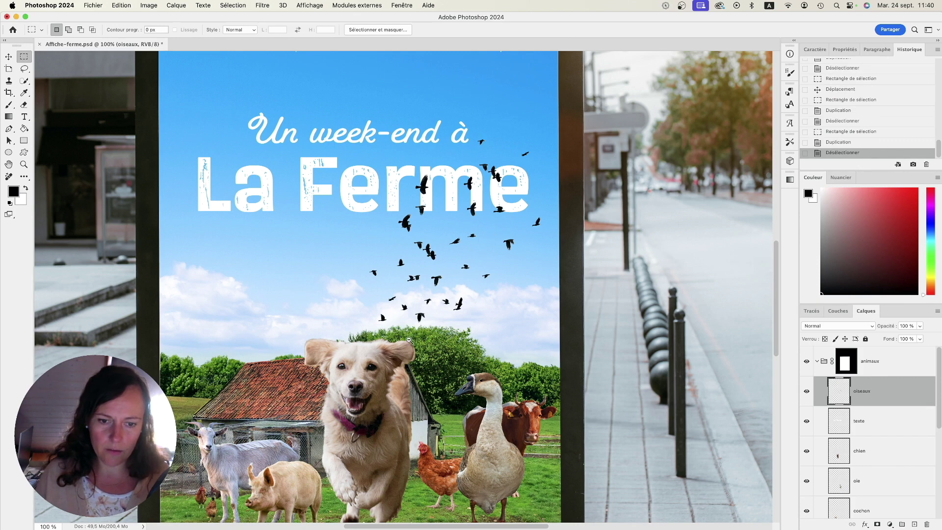
Review the rearranged flock and the overall poster composition within the whole bus-shelter mockup.
{"action": "left_click", "coordinate": [409, 339]}
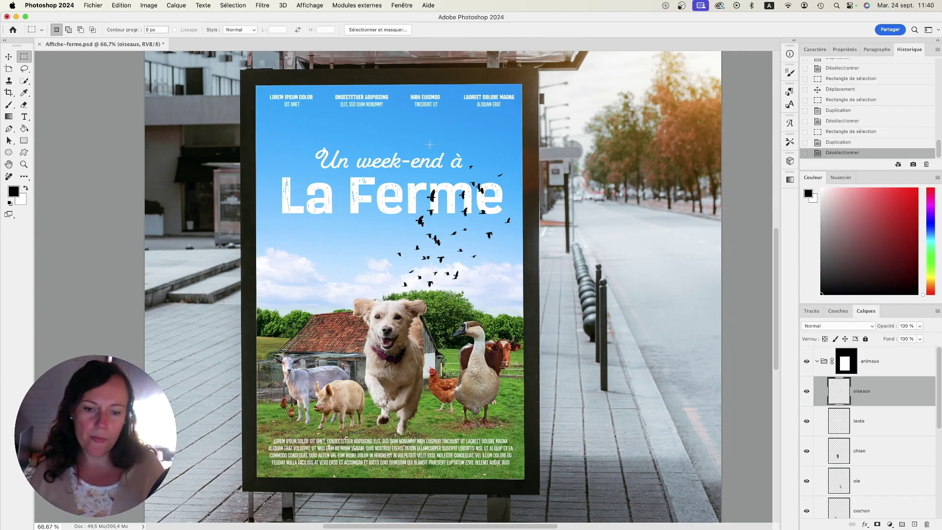
{"action": "left_click", "coordinate": [9, 57]}
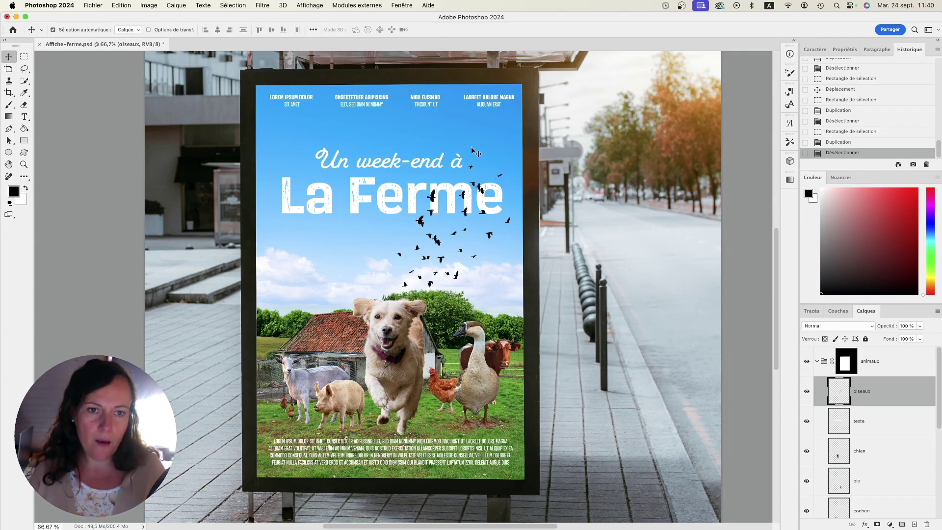
{"action": "scroll", "coordinate": [449, 288], "scroll_direction": "down", "scroll_amount": 5}
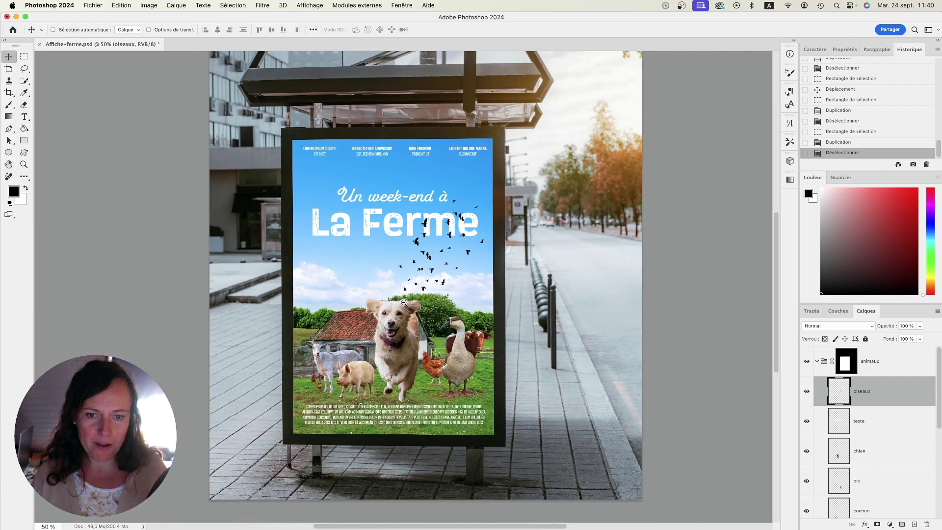
{"action": "key", "text": "super"}
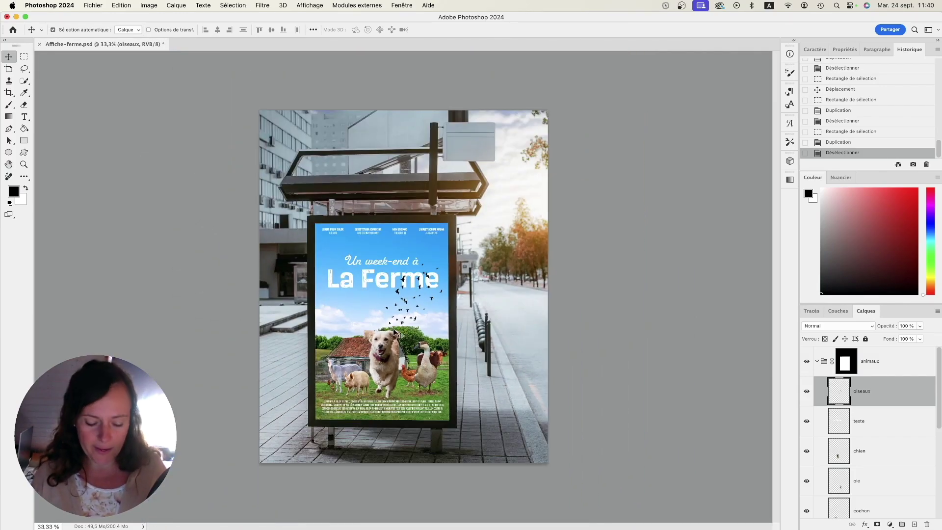
{"action": "key", "text": "super"}
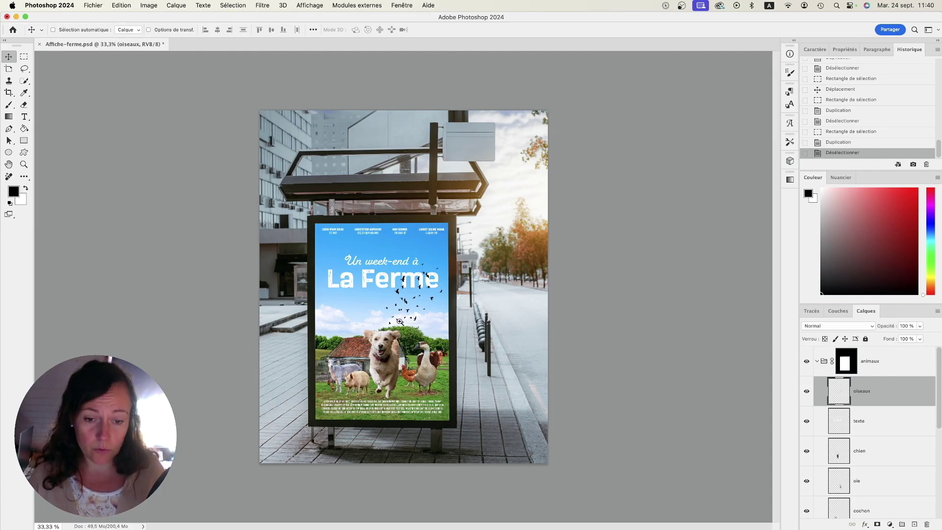
{"action": "left_click", "coordinate": [399, 326], "text": "super"}
{"action": "left_click_drag", "start_coordinate": [414, 393], "coordinate": [428, 364]}
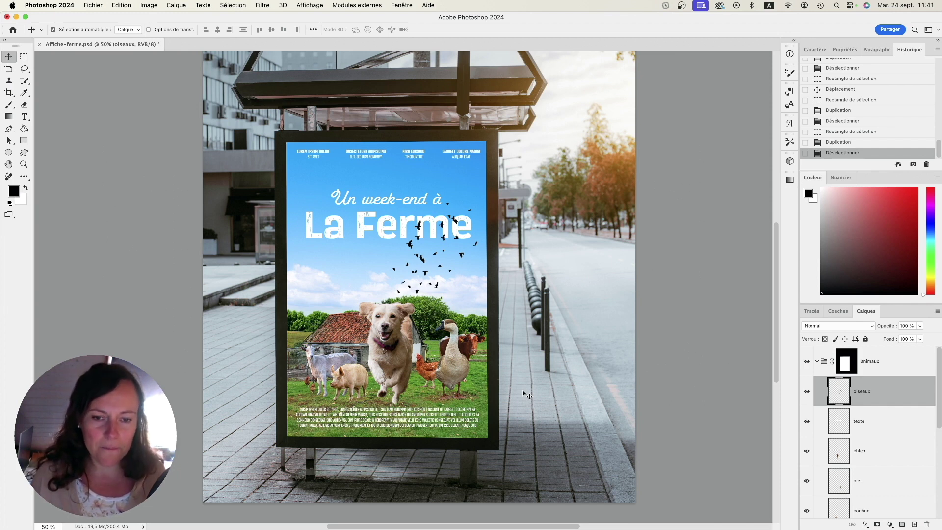
{"action": "scroll", "coordinate": [608, 288], "scroll_direction": "left", "scroll_amount": 3}
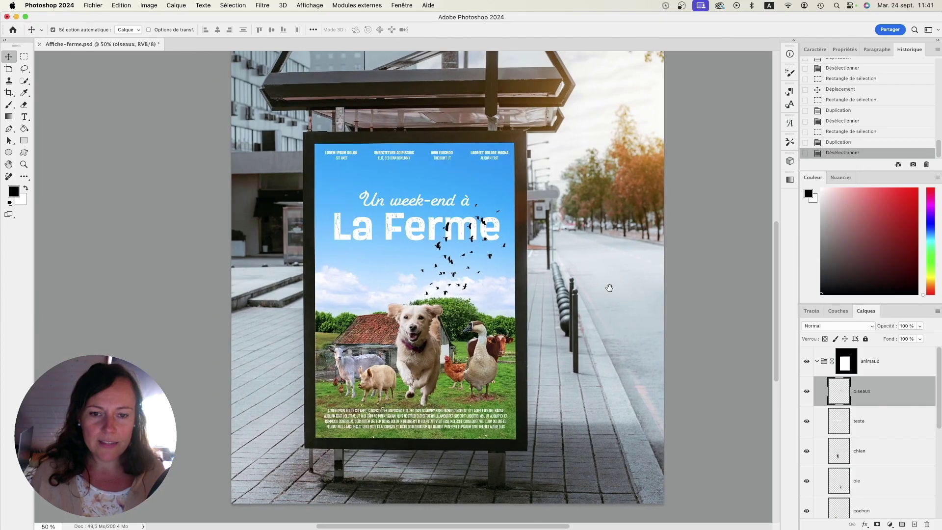